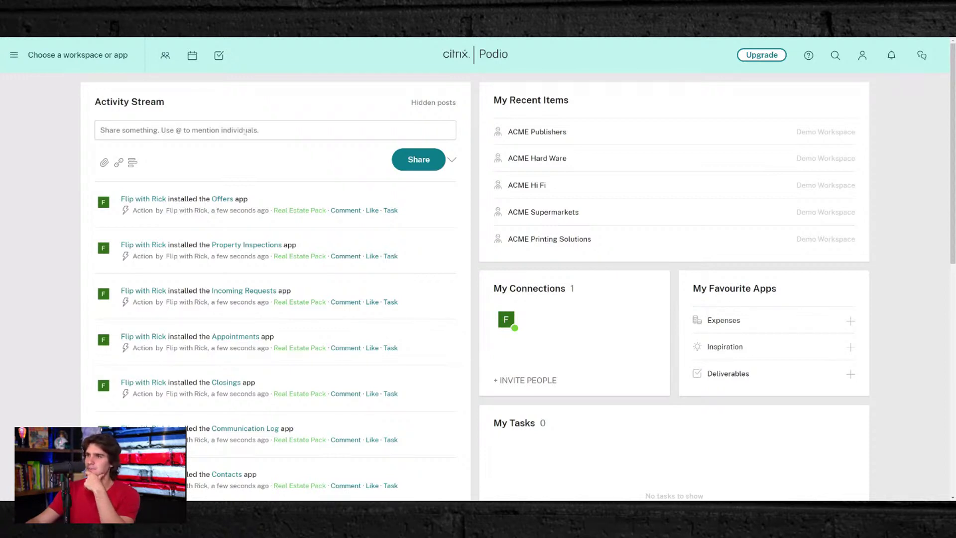
# - Reach Workspace Management, listing Demo Workspace, Intranet, Project Management, Real Estate Pack and Sales Management
pyautogui.scroll(-7, 299, 200)
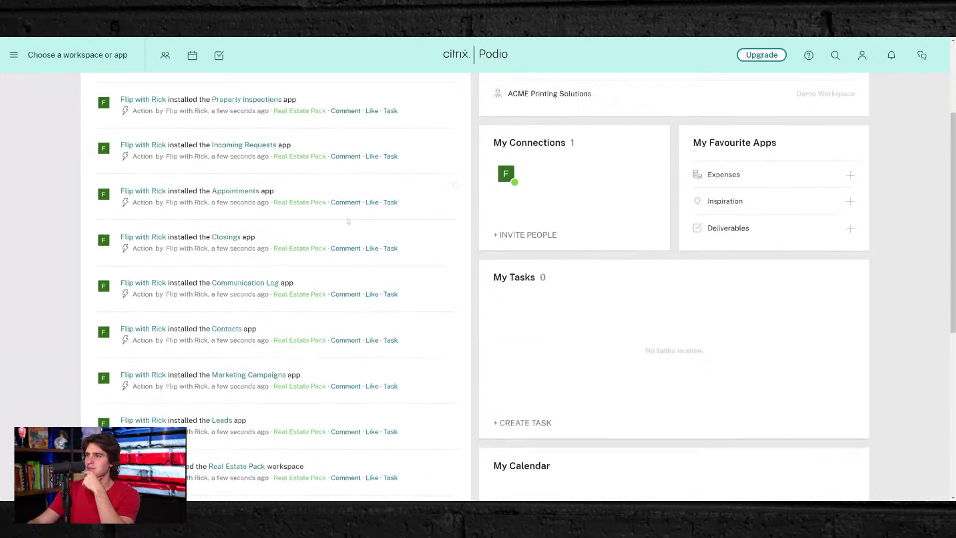
pyautogui.scroll(-3, 348, 221)
pyautogui.scroll(6, 353, 224)
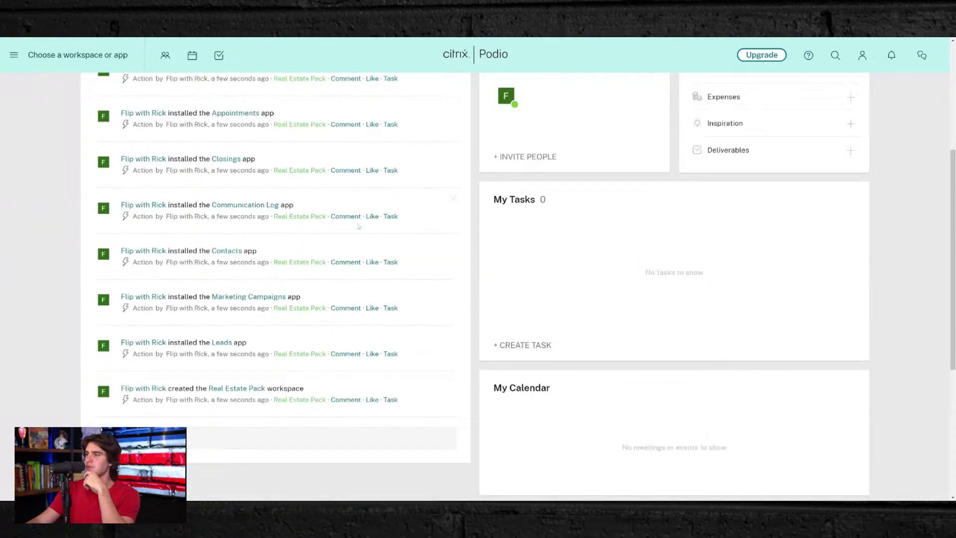
pyautogui.scroll(4, 358, 227)
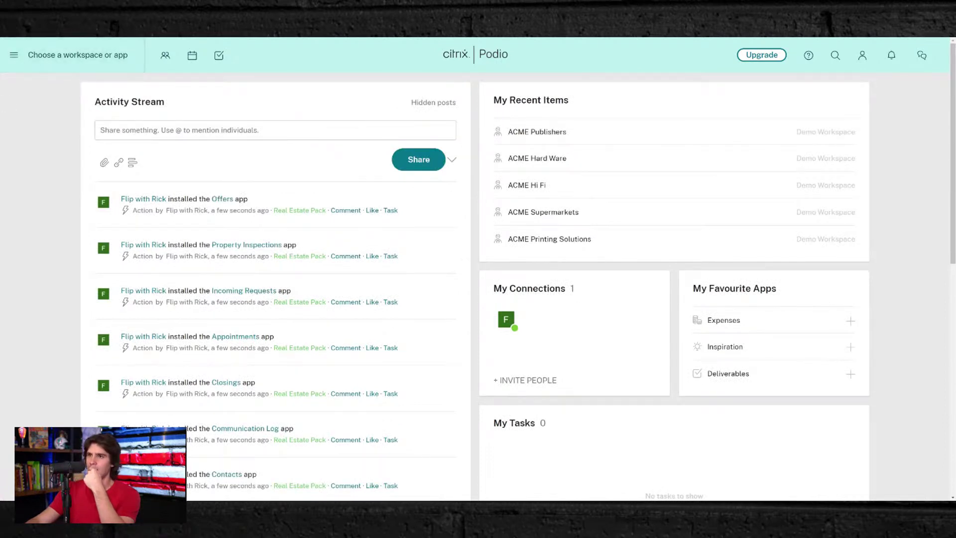
pyautogui.click(77, 55)
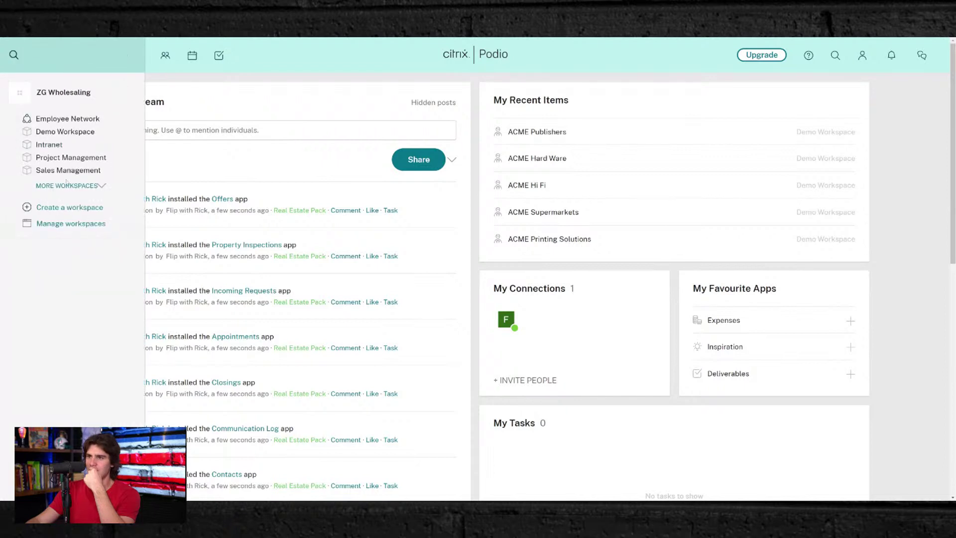
pyautogui.click(81, 187)
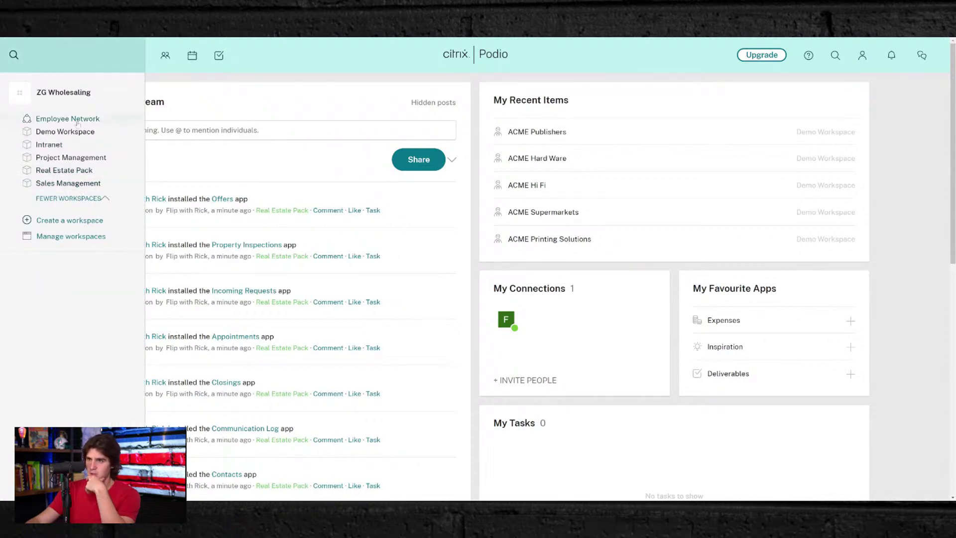
pyautogui.click(81, 237)
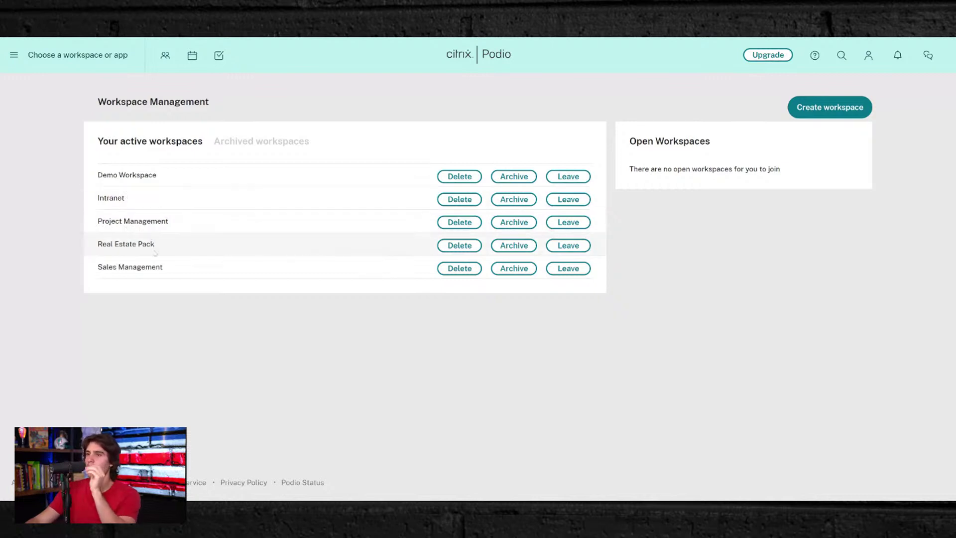
# - Delete the Demo Workspace and Intranet workspaces, confirming with 'delete this workspace'
pyautogui.click(456, 177)
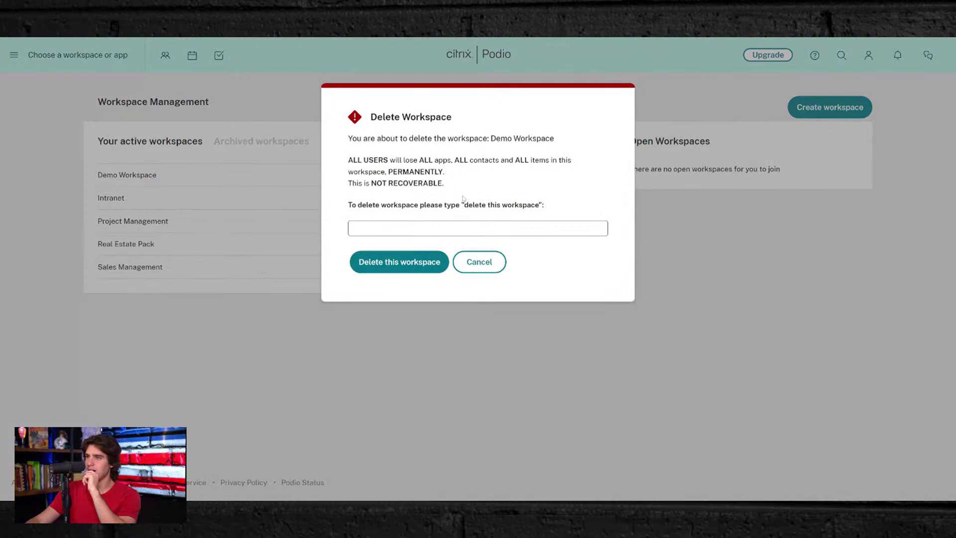
pyautogui.moveTo(464, 204); pyautogui.dragTo(538, 205)
pyautogui.hotkey('ctrl', 'c')
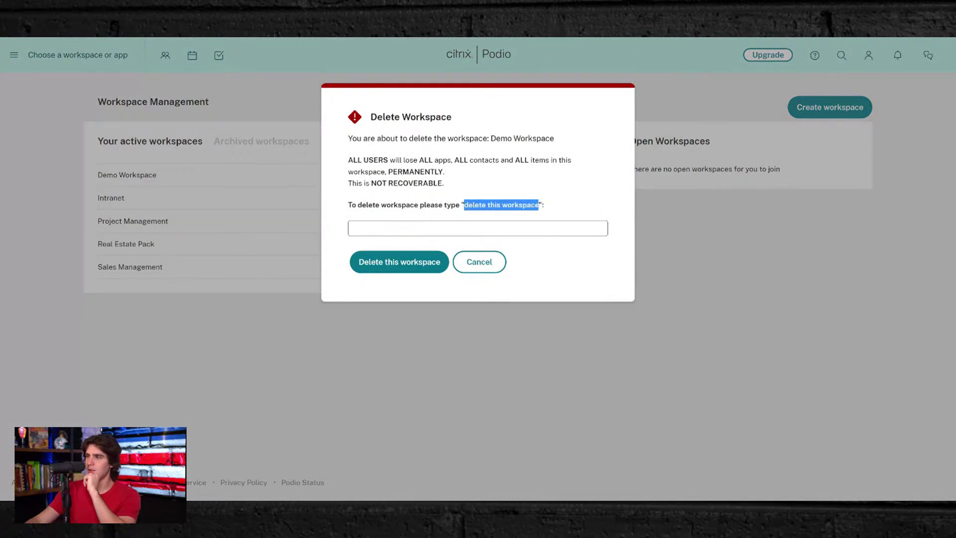
pyautogui.click(508, 230)
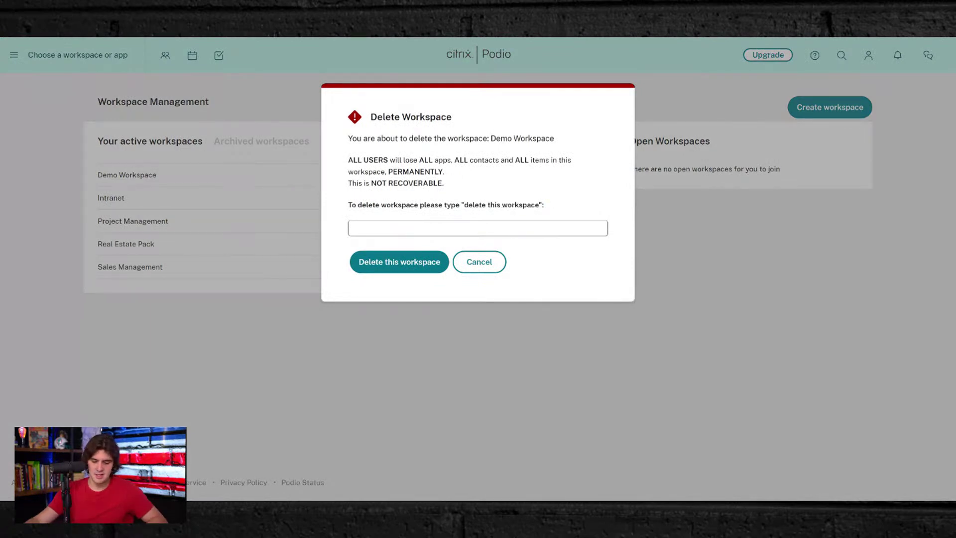
pyautogui.hotkey('ctrl', 'v')
pyautogui.click(403, 263)
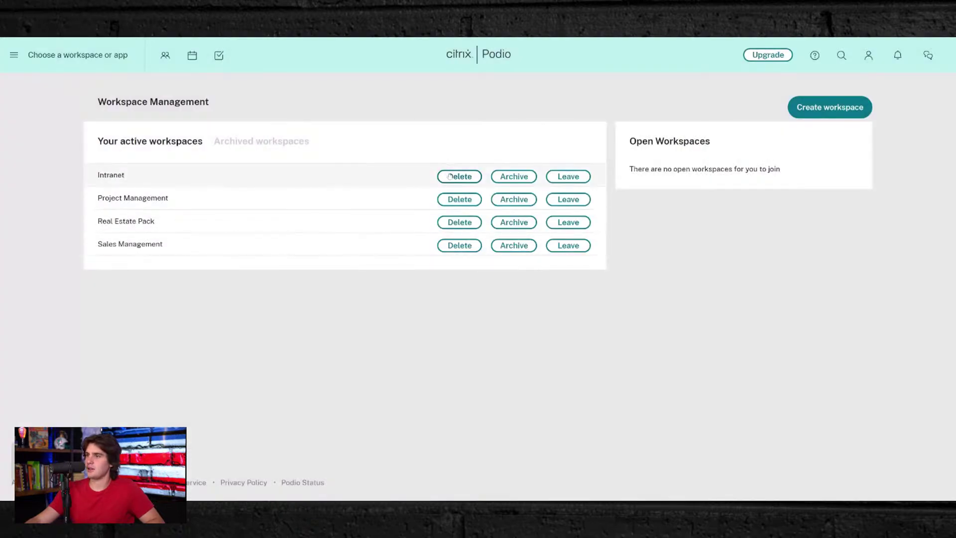
pyautogui.click(455, 176)
pyautogui.hotkey('ctrl', 'v')
pyautogui.click(401, 261)
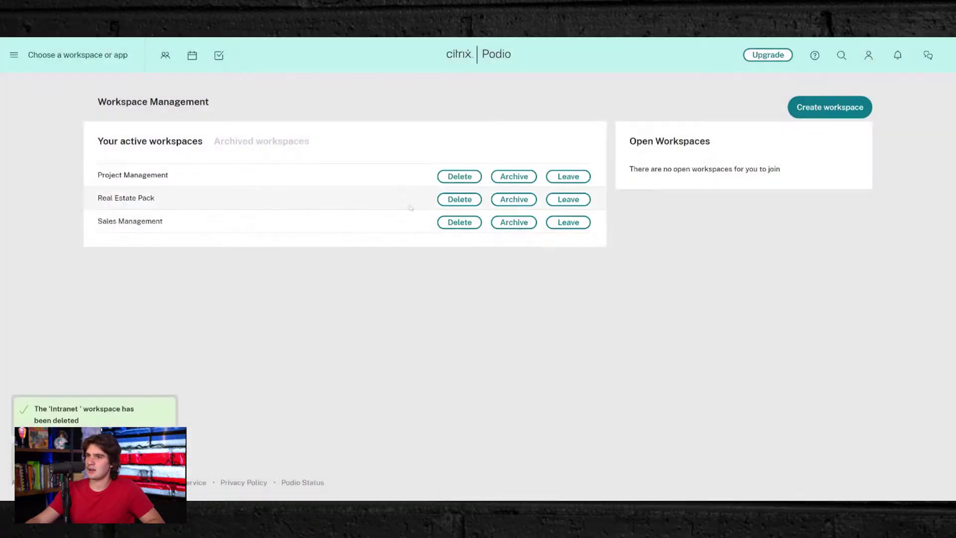
# - Delete Project Management and Sales Management, then open the remaining Real Estate Pack workspace
pyautogui.click(459, 176)
pyautogui.hotkey('ctrl', 'v')
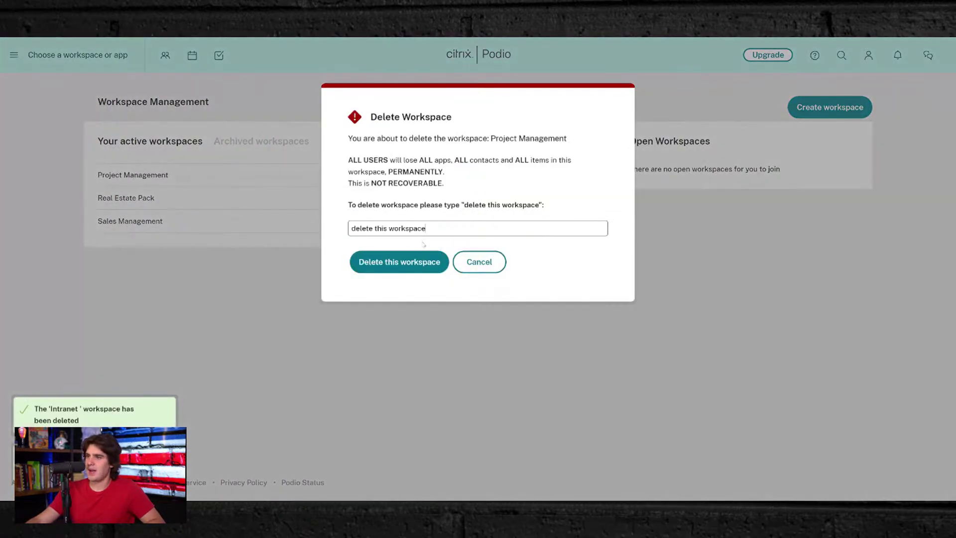
pyautogui.click(414, 262)
pyautogui.click(459, 198)
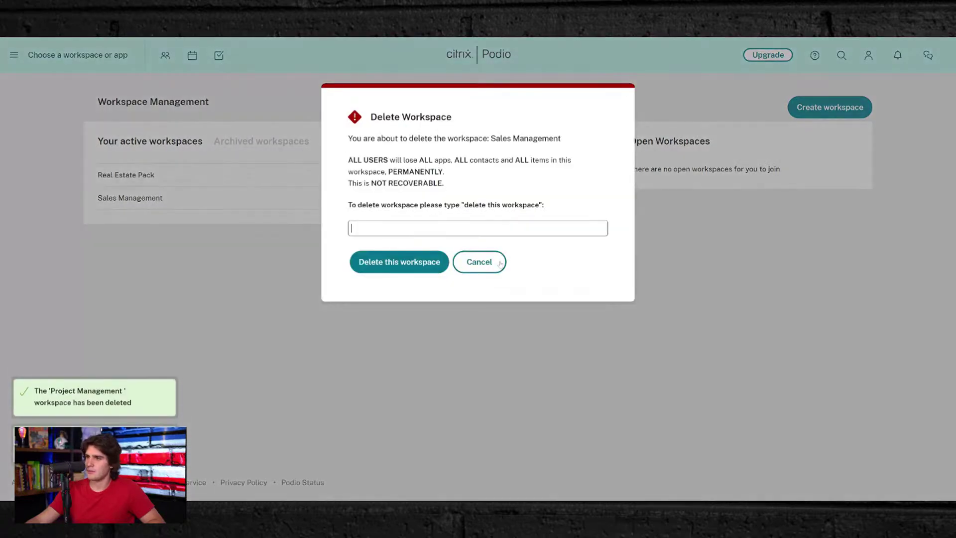
pyautogui.hotkey('ctrl', 'v')
pyautogui.click(400, 261)
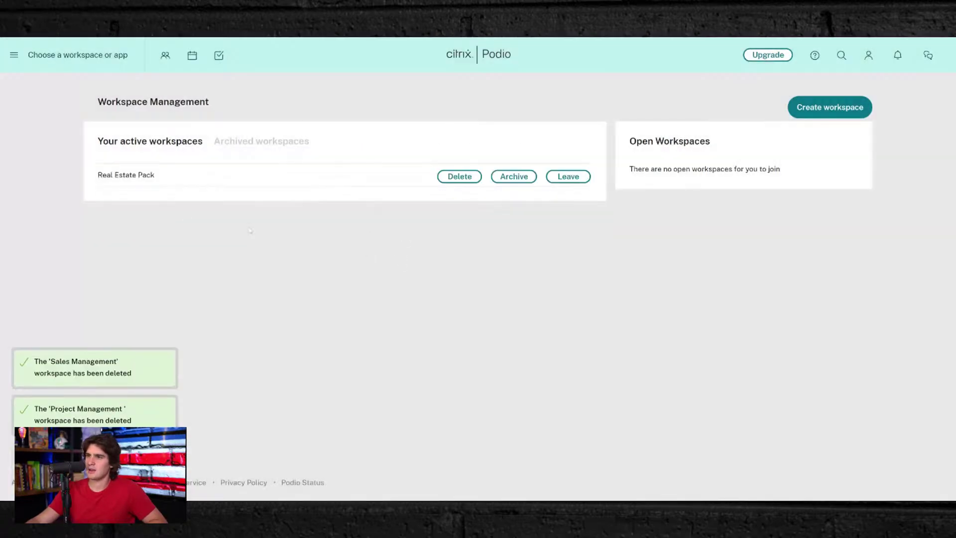
pyautogui.click(95, 57)
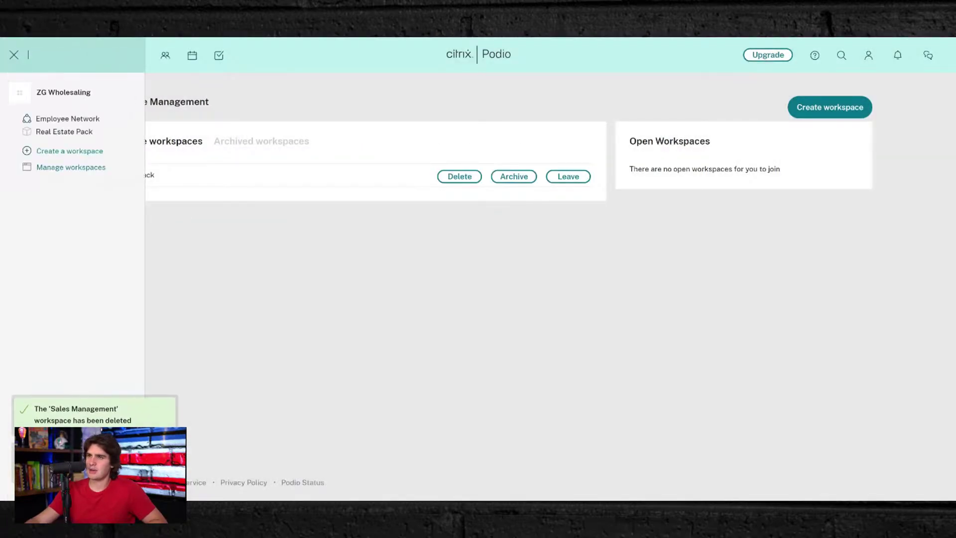
pyautogui.click(59, 133)
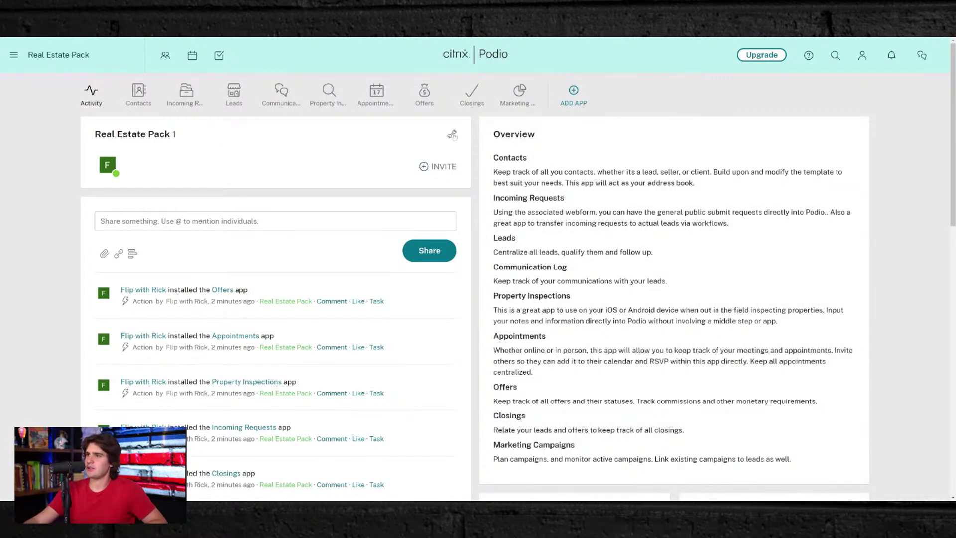
# - Rename the Real Estate Pack workspace to 'Wholesaling Operations' in Workspace Settings and save
pyautogui.click(452, 136)
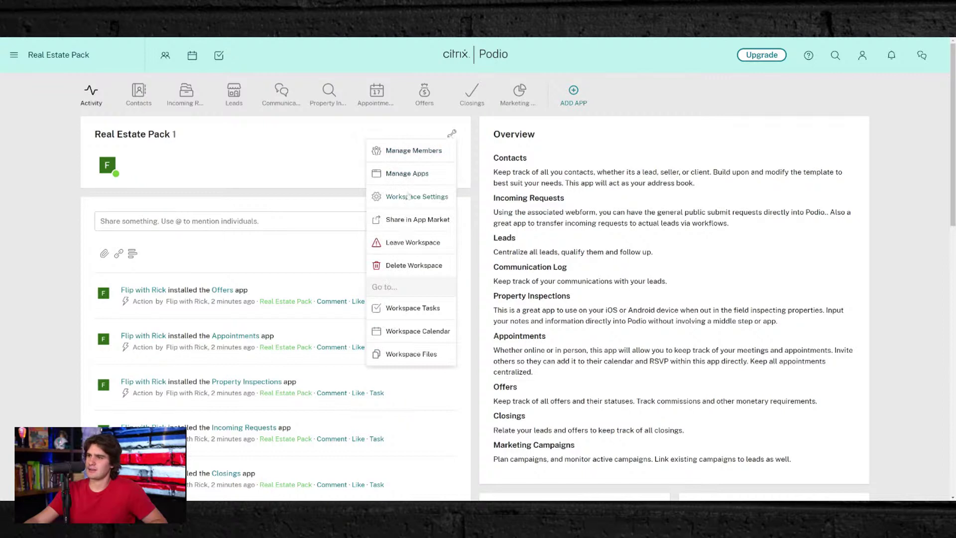
pyautogui.click(407, 196)
pyautogui.tripleClick(129, 185)
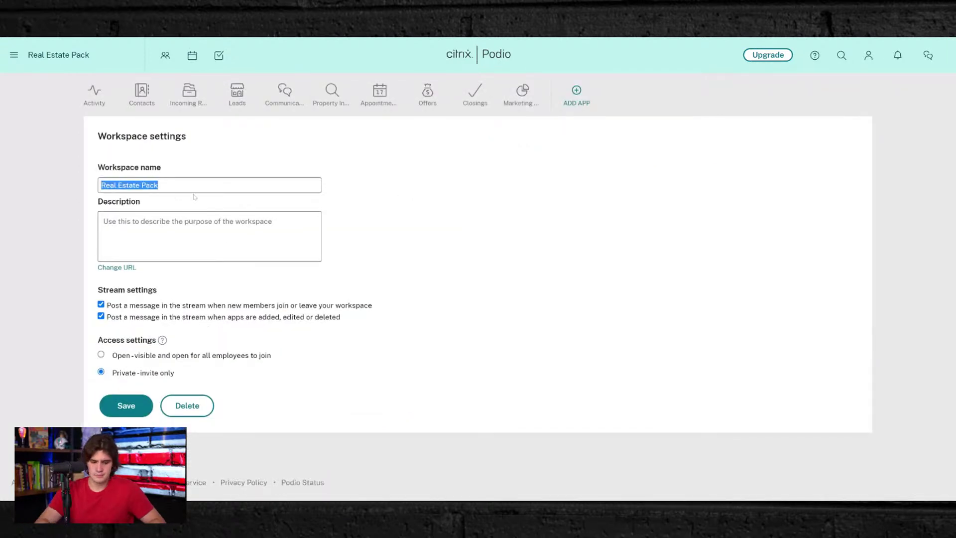
pyautogui.write('Whole')
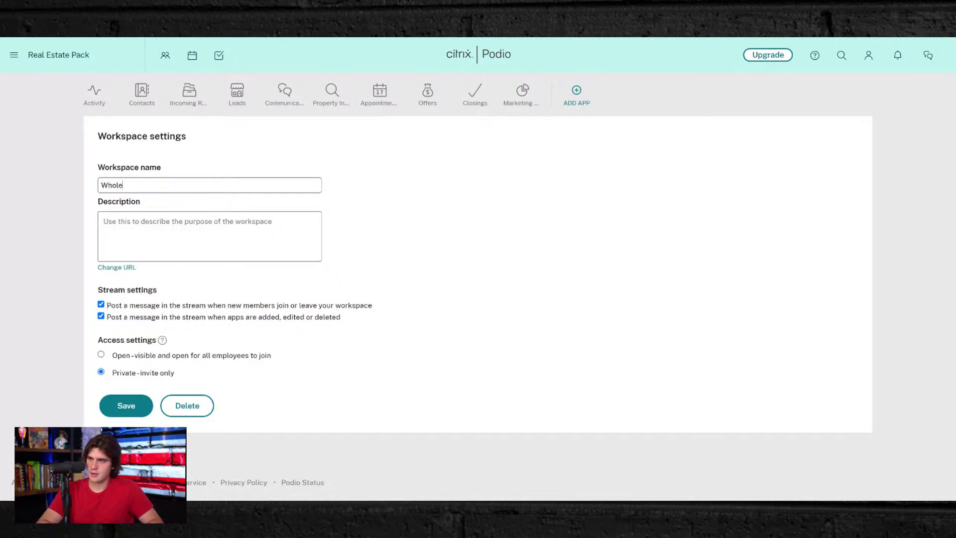
pyautogui.write('saling operation')
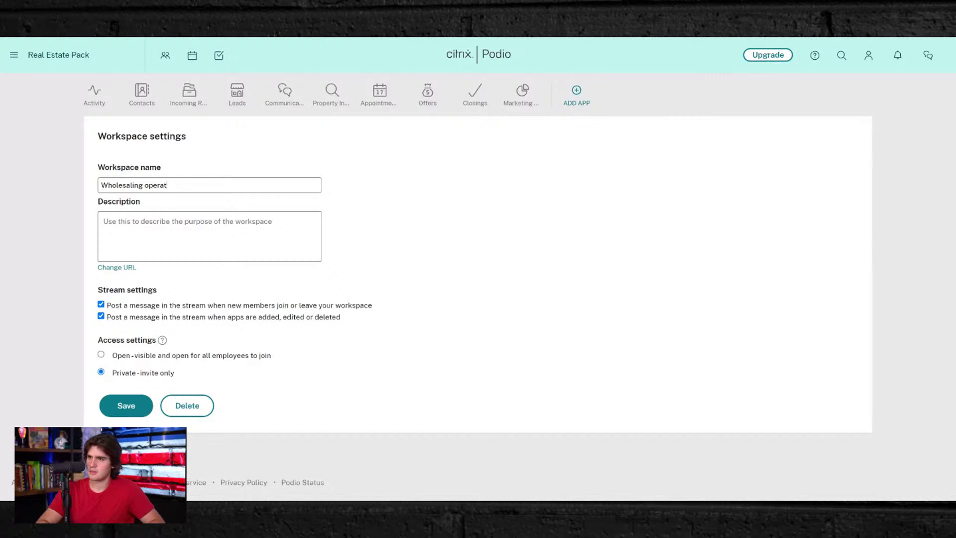
pyautogui.press('BackSpace')
pyautogui.press('BackSpace')
pyautogui.press('BackSpace')
pyautogui.press('BackSpace')
pyautogui.press('BackSpace')
pyautogui.press('BackSpace')
pyautogui.write('Operations')
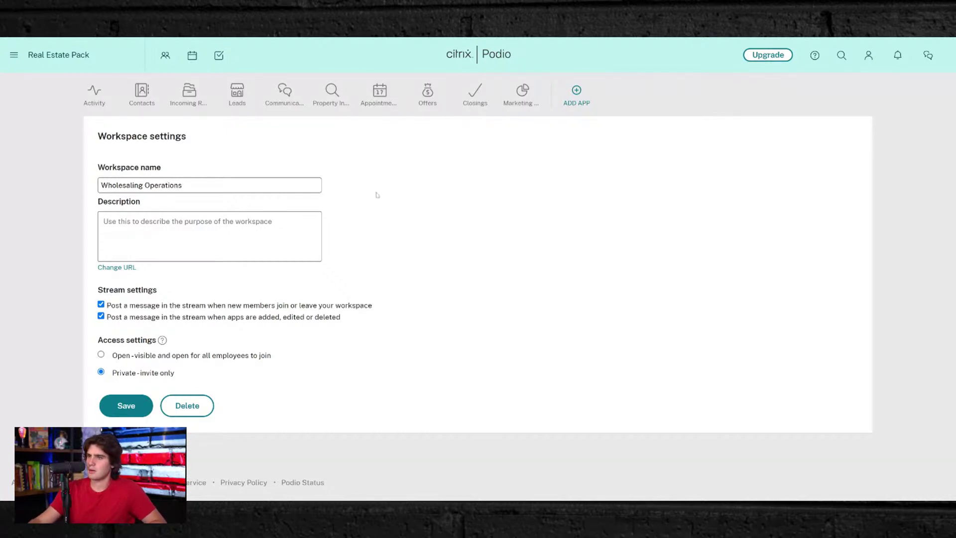
pyautogui.click(129, 406)
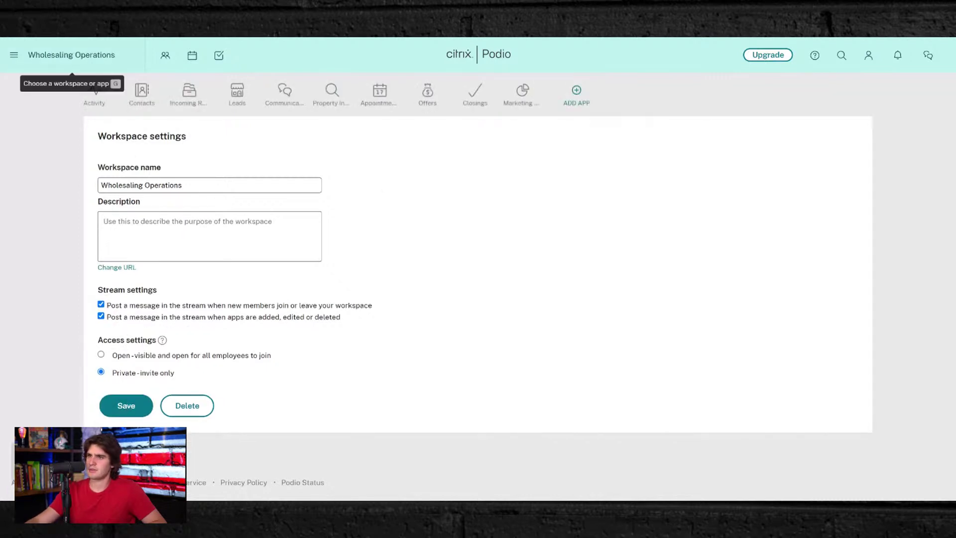
# - Collapse the ZG Wholesaling group and return to the workspace's activity page
pyautogui.click(59, 55)
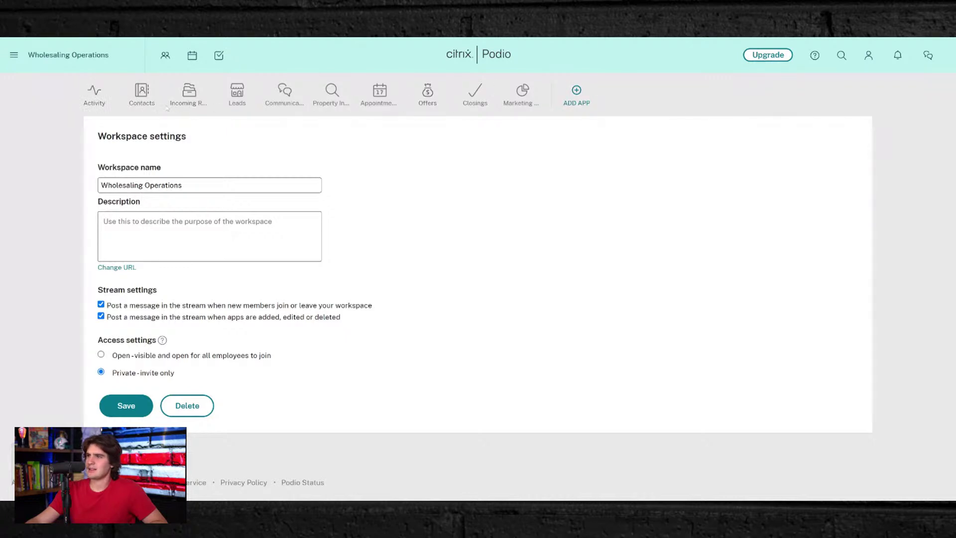
pyautogui.click(14, 55)
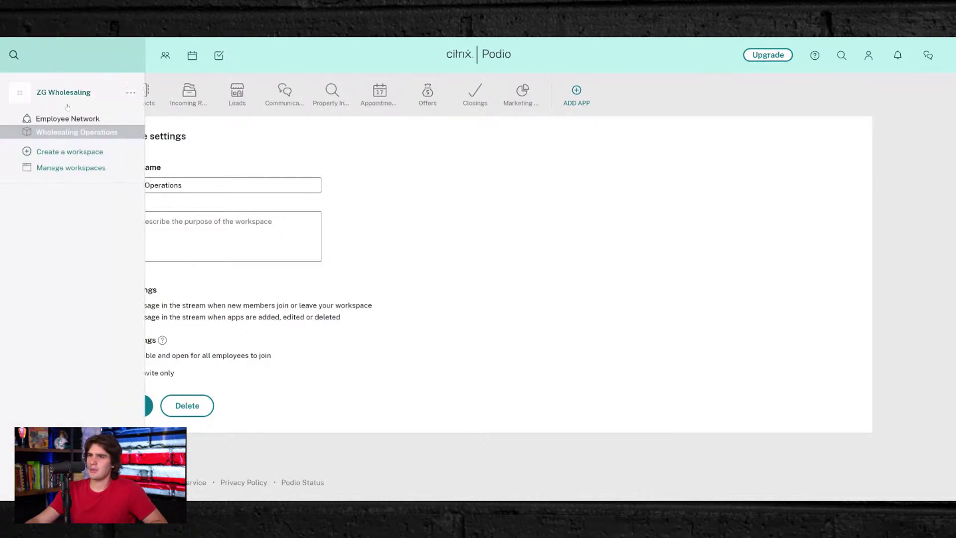
pyautogui.click(54, 92)
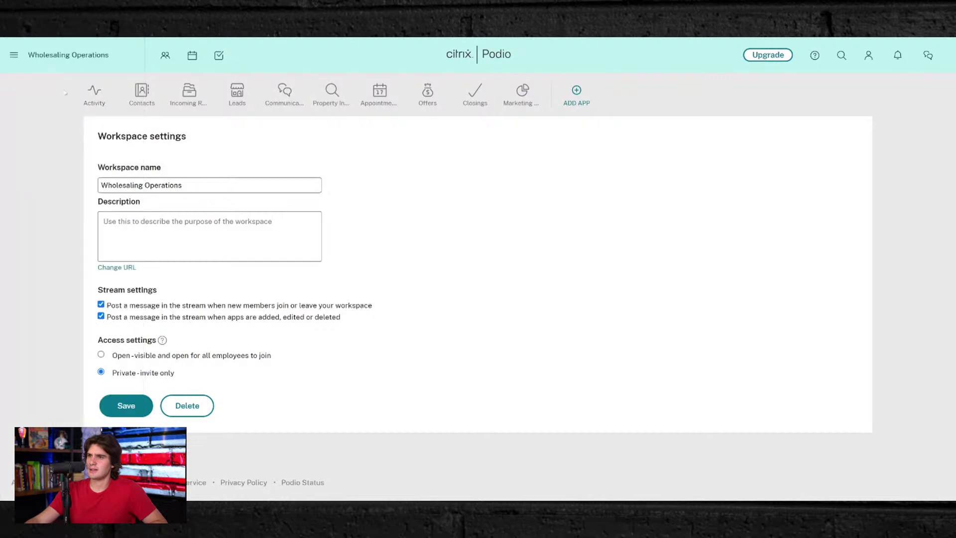
pyautogui.click(91, 94)
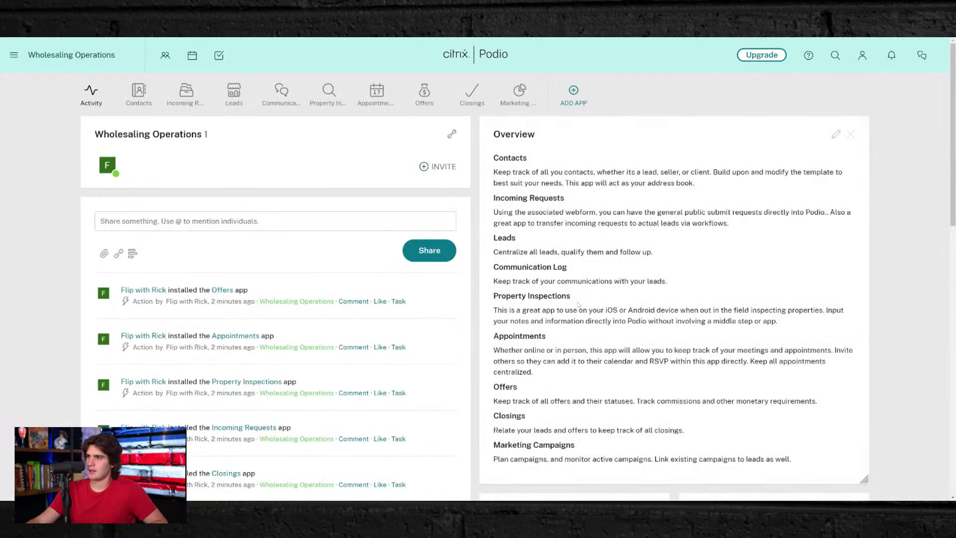
# - Remove the Overview tile from the Wholesaling Operations home page, confirming with Yes
pyautogui.scroll(-10, 580, 302)
pyautogui.scroll(10, 580, 301)
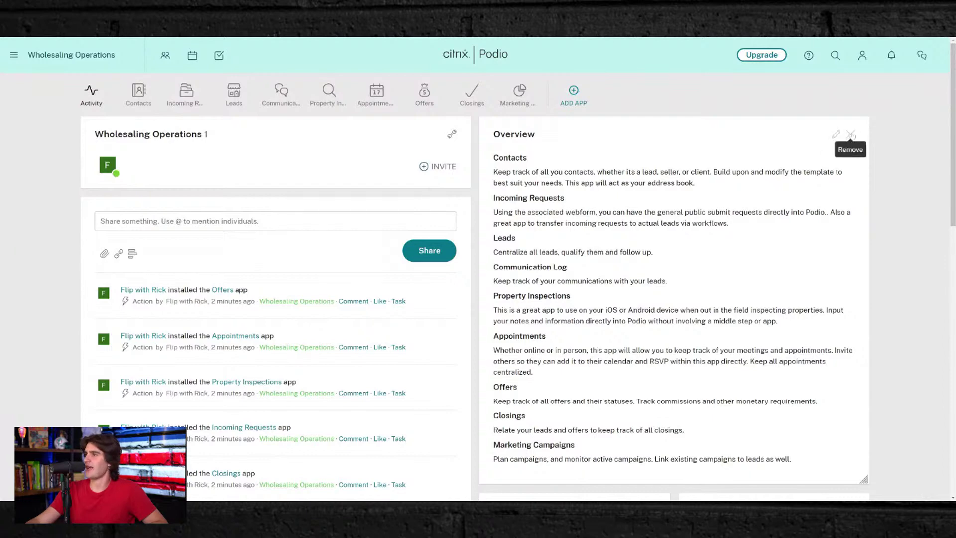
pyautogui.click(851, 135)
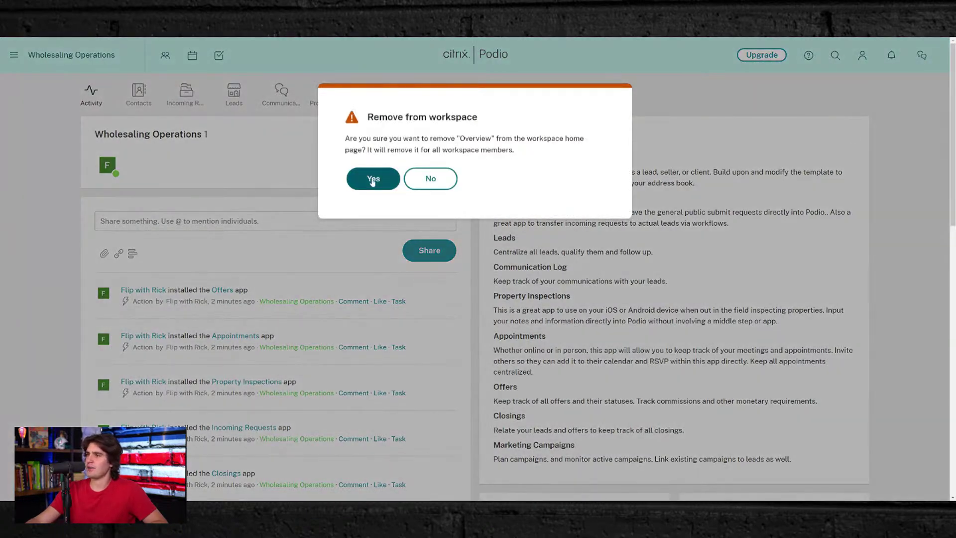
pyautogui.click(373, 180)
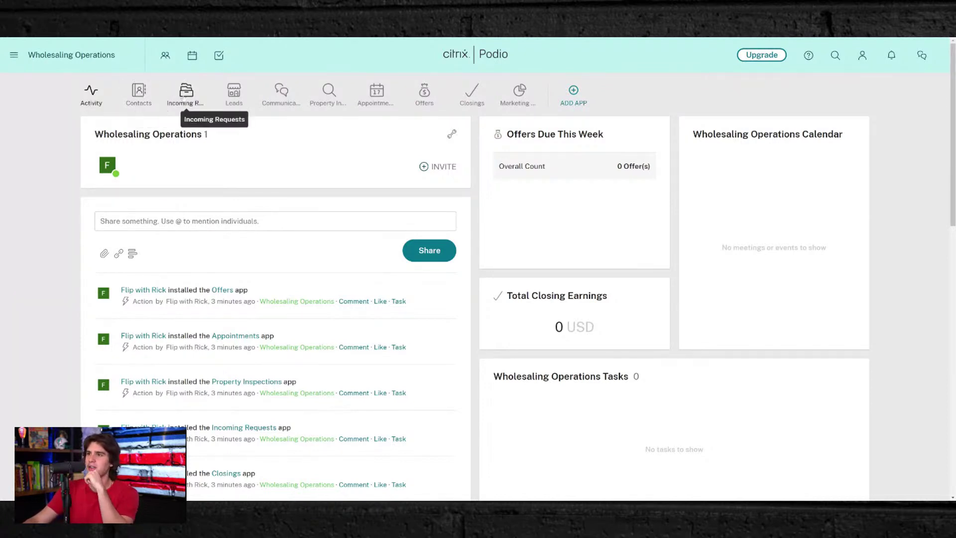
# - Delete the Incoming Requests app, confirming with the phrase 'delete this app'
pyautogui.click(185, 94)
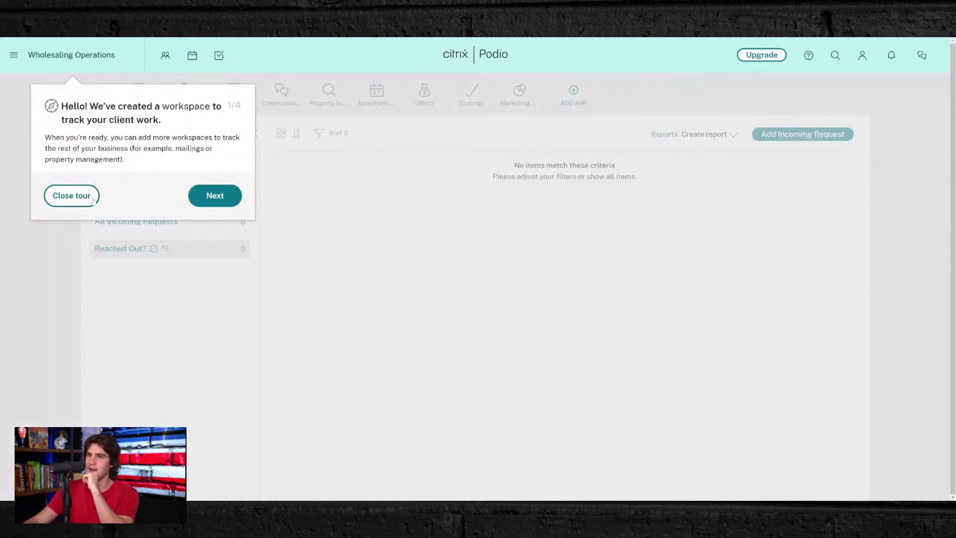
pyautogui.click(74, 196)
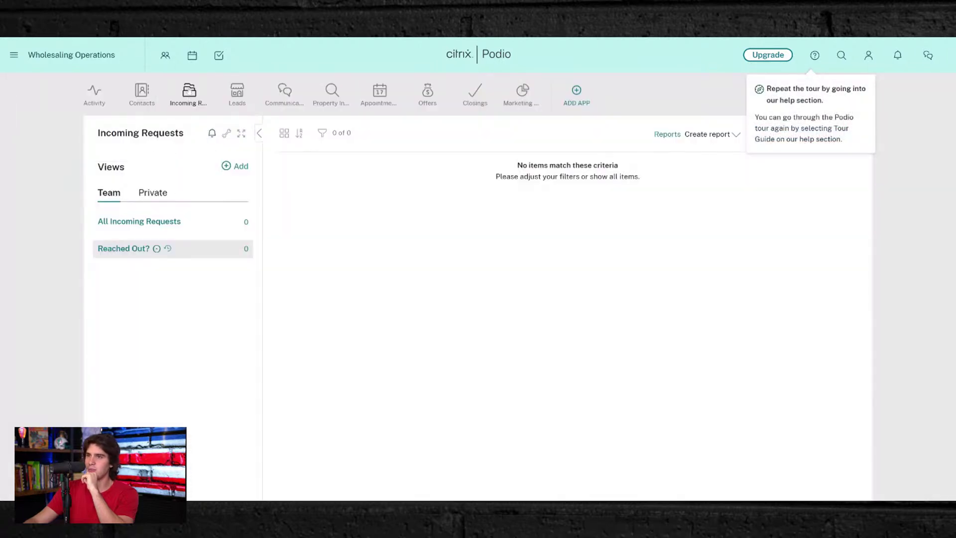
pyautogui.click(227, 133)
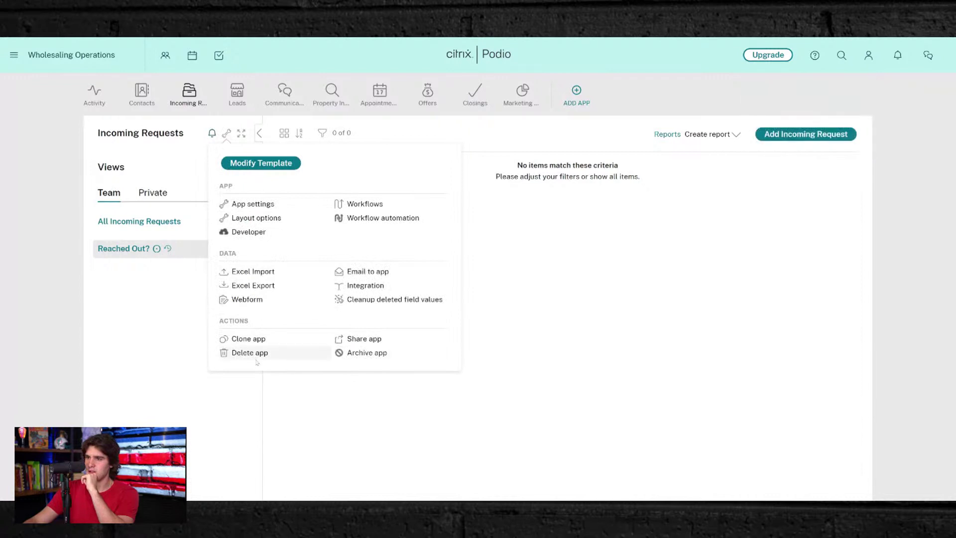
pyautogui.click(250, 353)
pyautogui.moveTo(454, 204); pyautogui.dragTo(504, 204)
pyautogui.hotkey('ctrl', 'c')
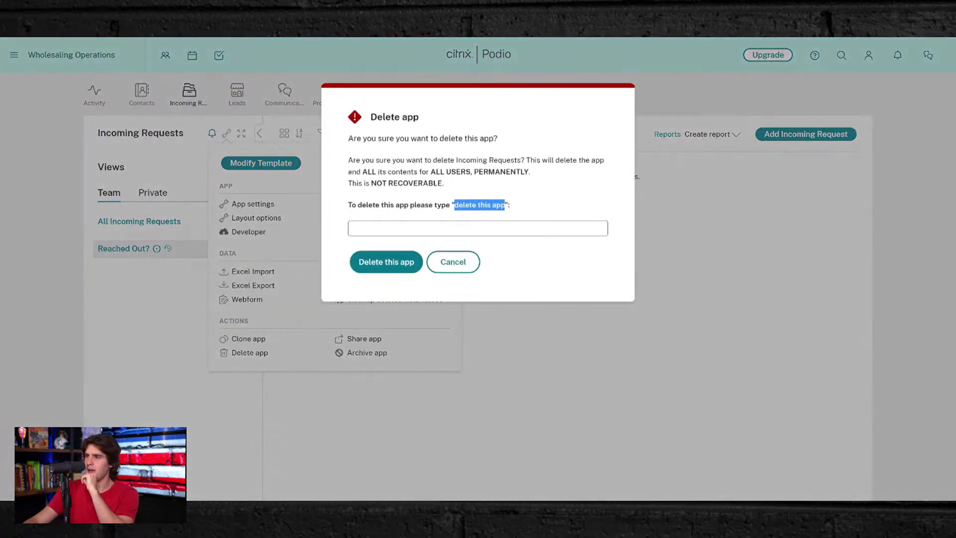
pyautogui.click(478, 229)
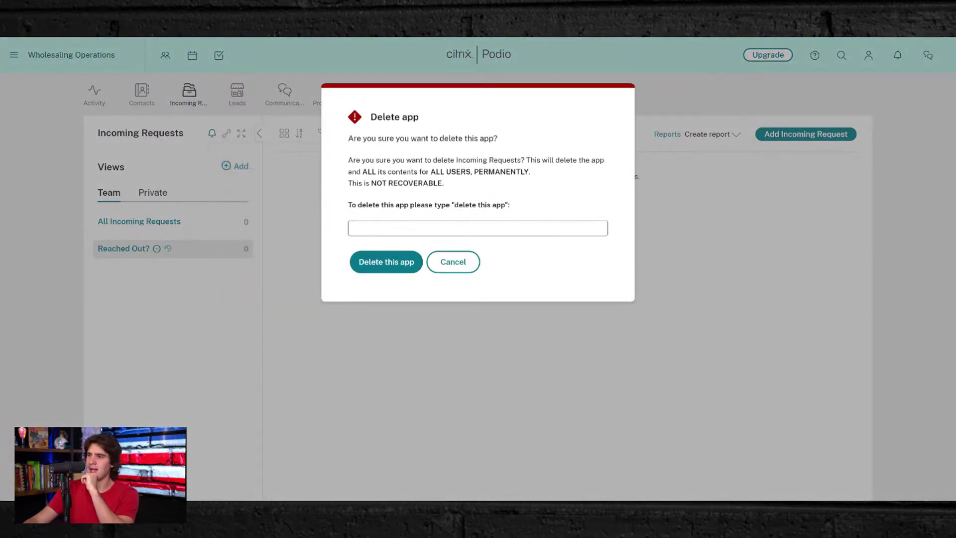
pyautogui.hotkey('ctrl', 'v')
pyautogui.click(386, 261)
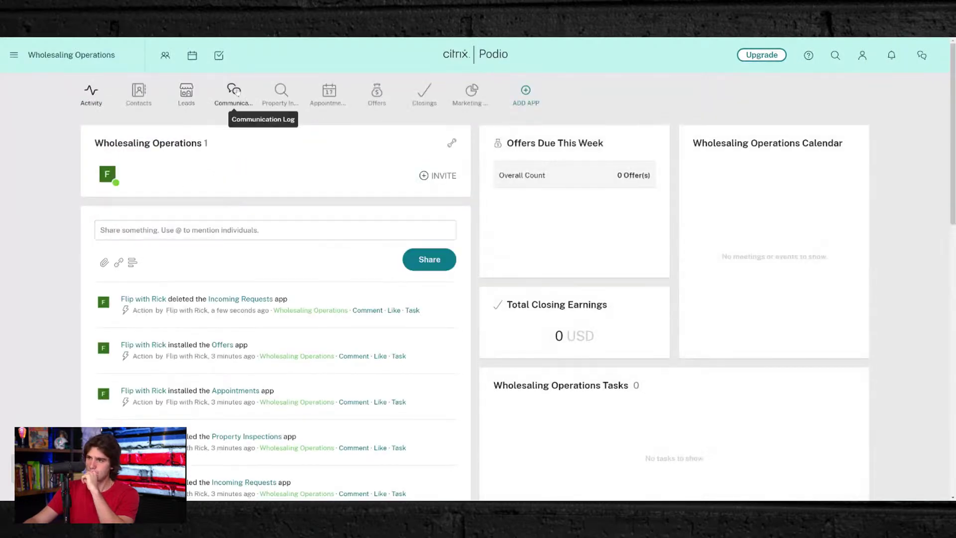
# - Delete the Communication Log app, typing 'delete this app' to confirm
pyautogui.click(235, 91)
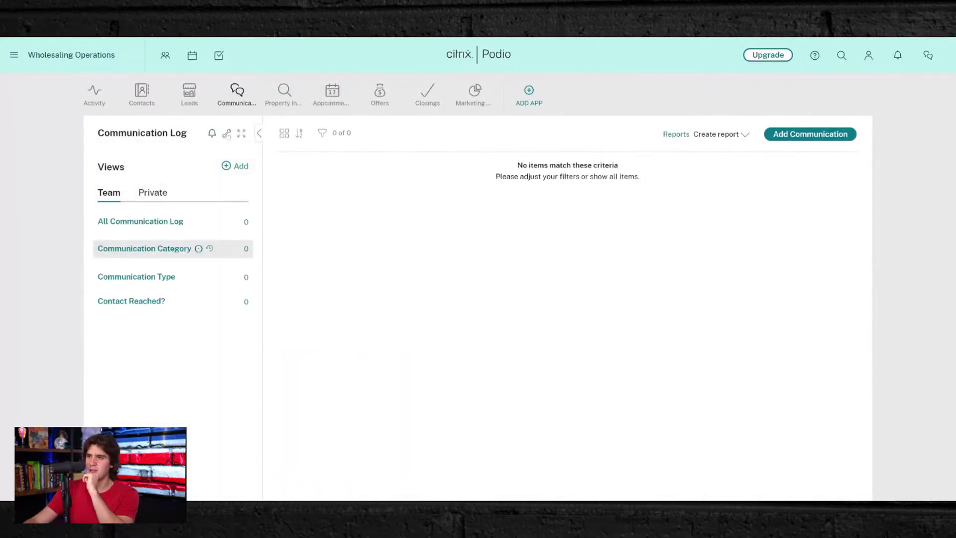
pyautogui.click(227, 134)
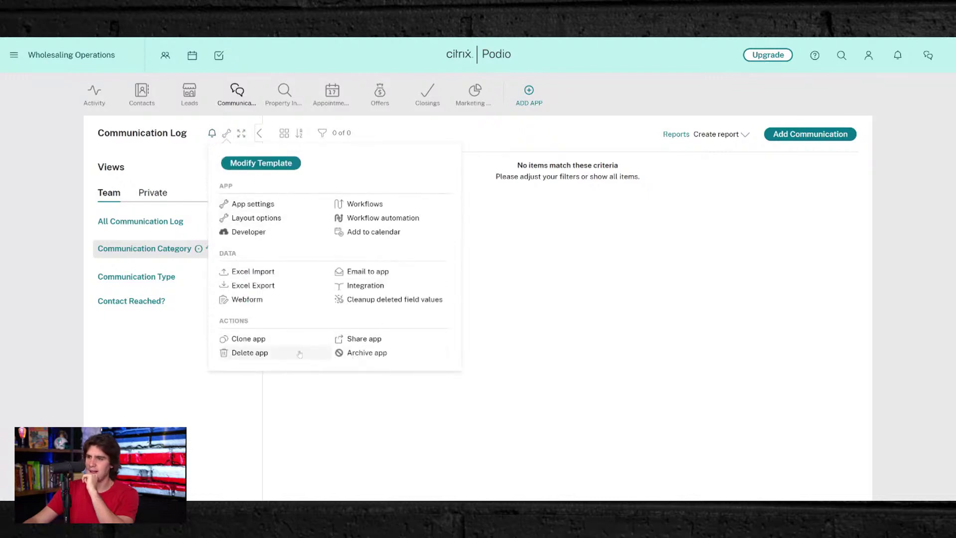
pyautogui.click(250, 353)
pyautogui.write('delete this app')
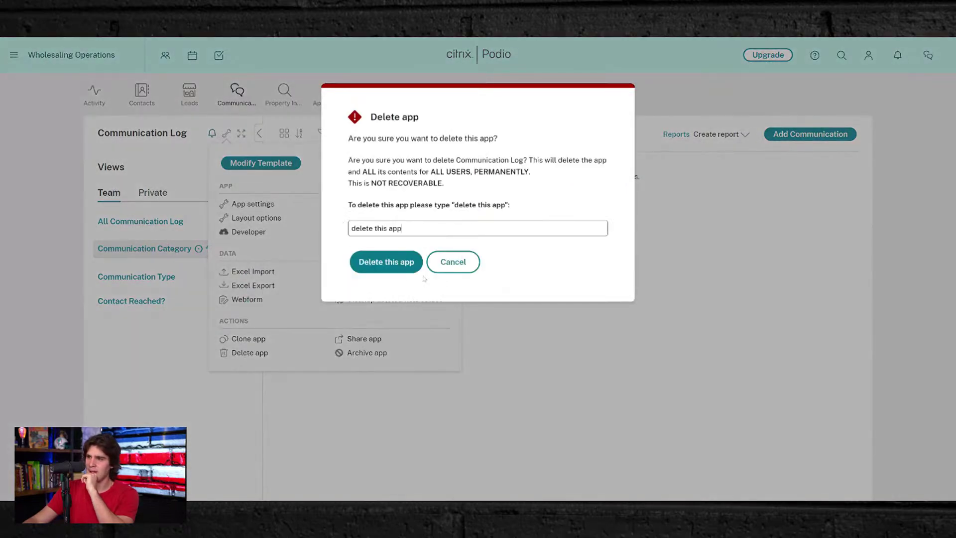
pyautogui.click(386, 262)
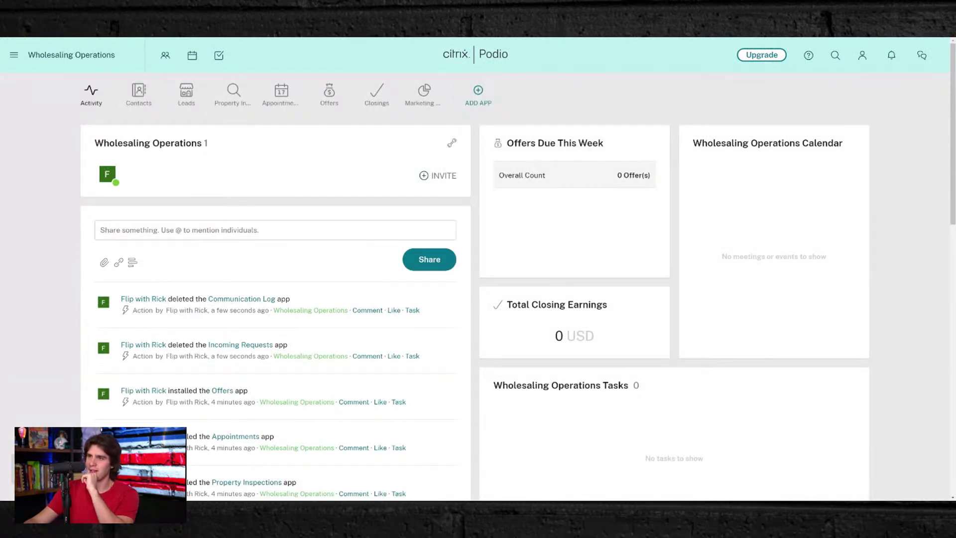
# - Delete the Property Inspections app, typing 'delete this app' to confirm
pyautogui.click(237, 91)
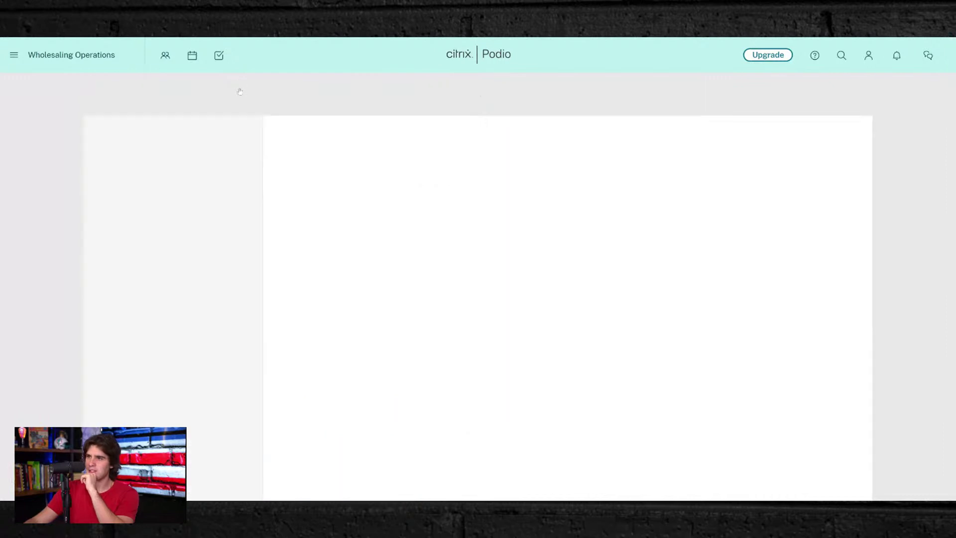
pyautogui.click(227, 133)
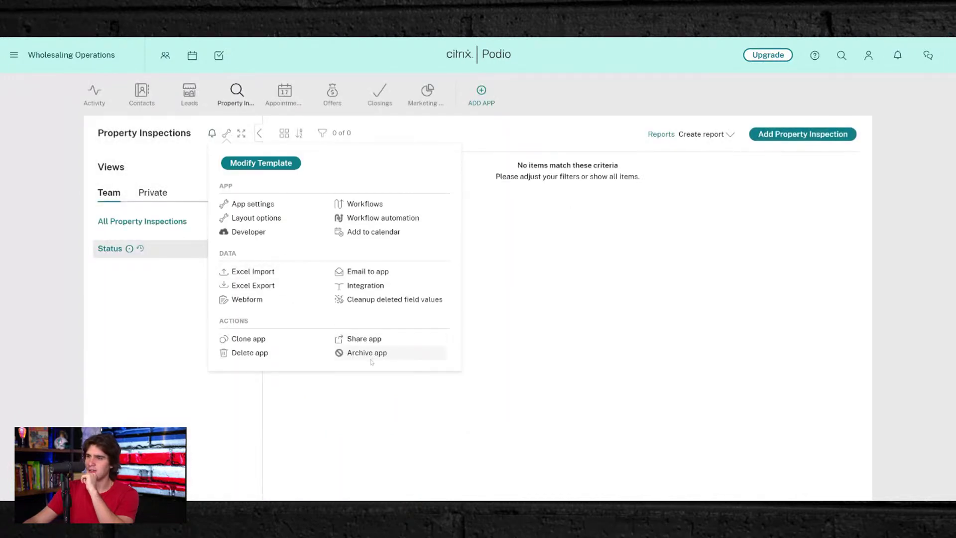
pyautogui.click(250, 353)
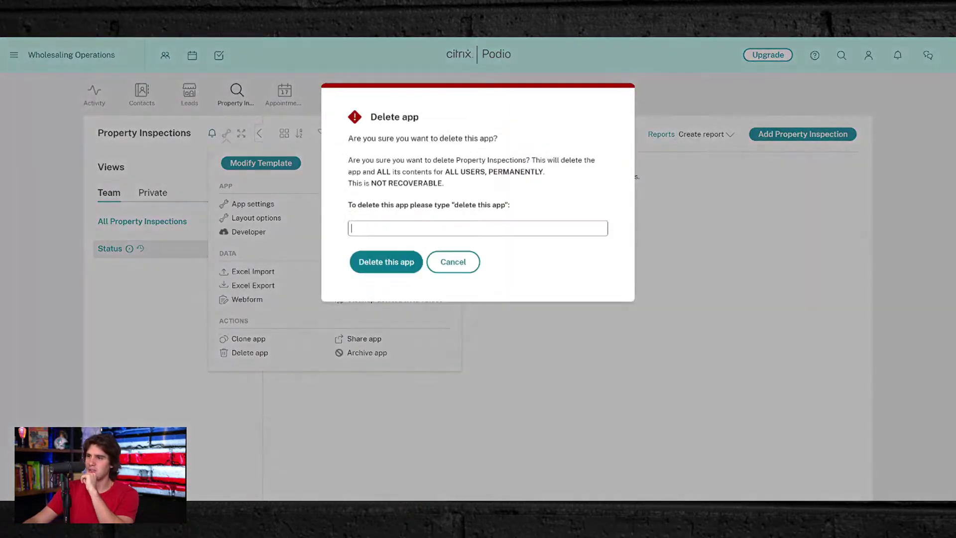
pyautogui.write('delete this app')
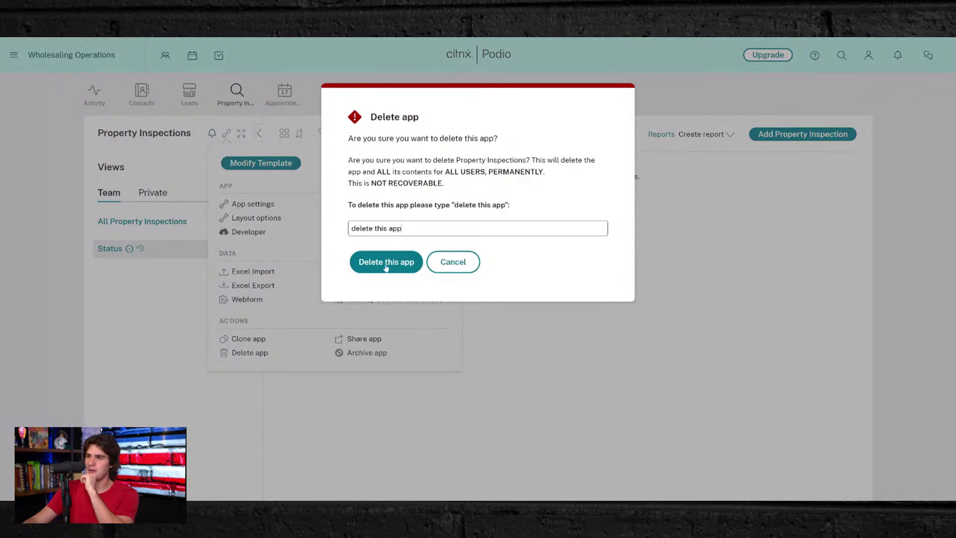
pyautogui.click(384, 262)
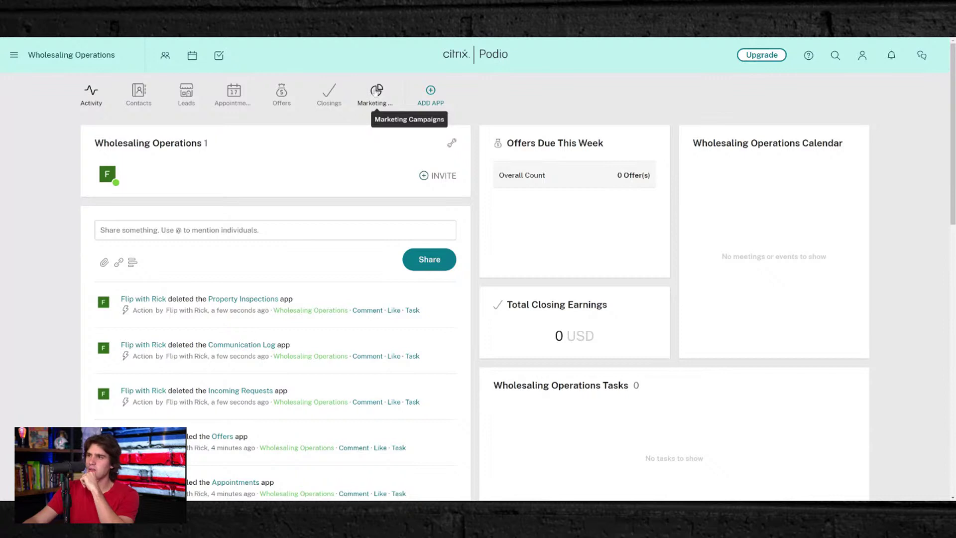
# - Drag Marketing Campaigns to sit right after Activity in the app bar, then open Offers
pyautogui.moveTo(376, 90); pyautogui.dragTo(132, 98)
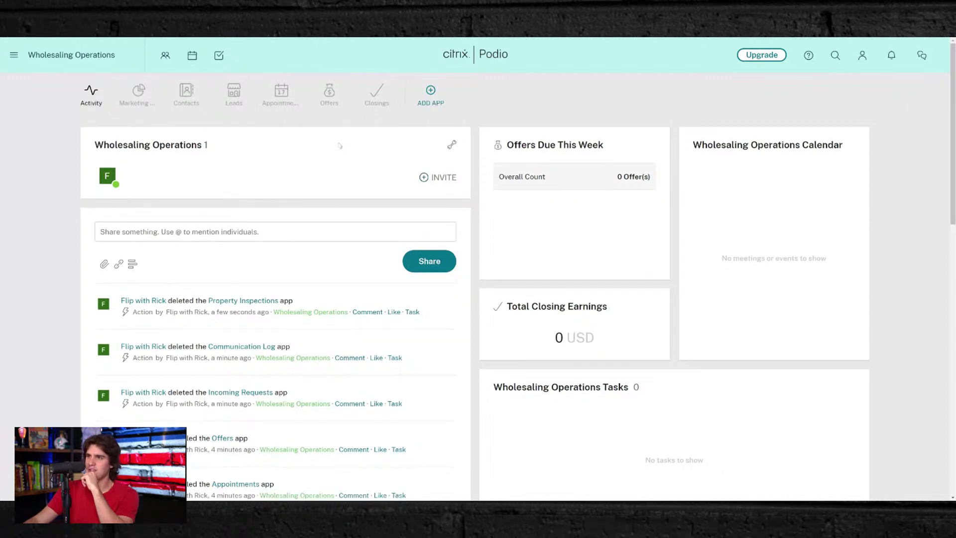
pyautogui.click(329, 92)
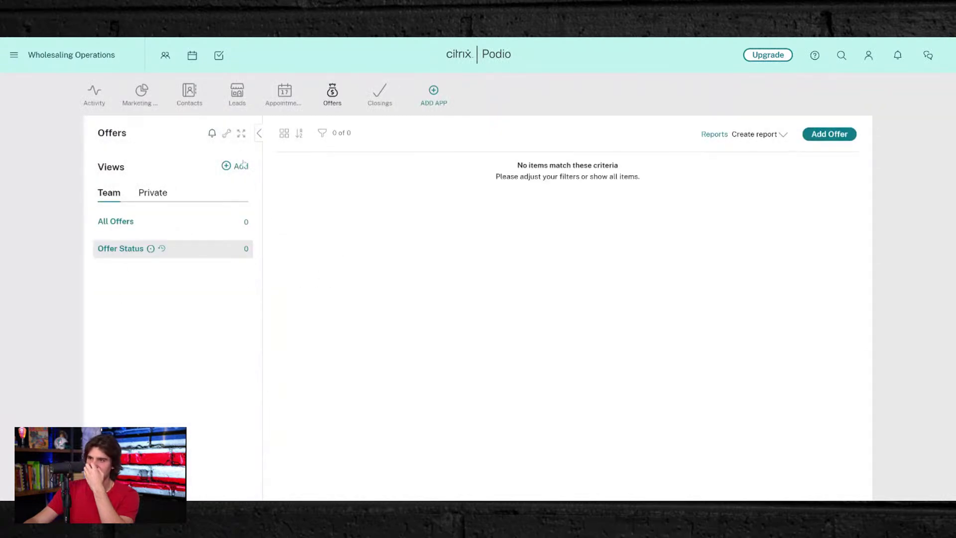
# - Delete the Offers app, pasting 'delete this app' as the confirmation phrase
pyautogui.click(227, 133)
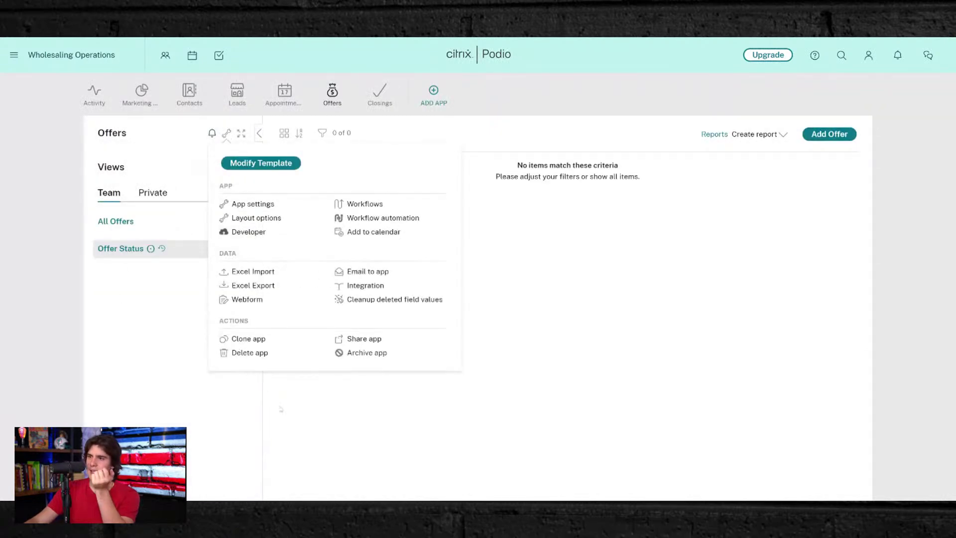
pyautogui.click(140, 351)
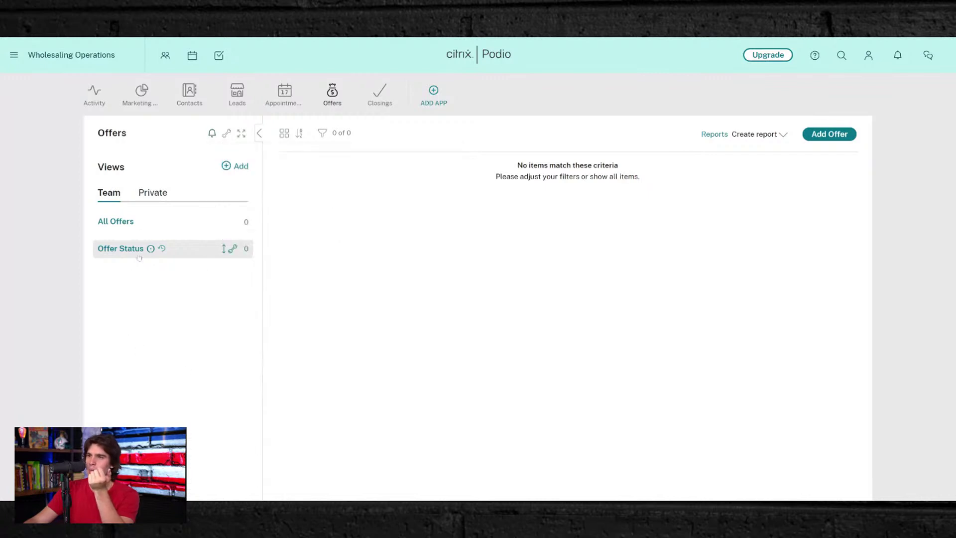
pyautogui.click(150, 193)
pyautogui.click(117, 196)
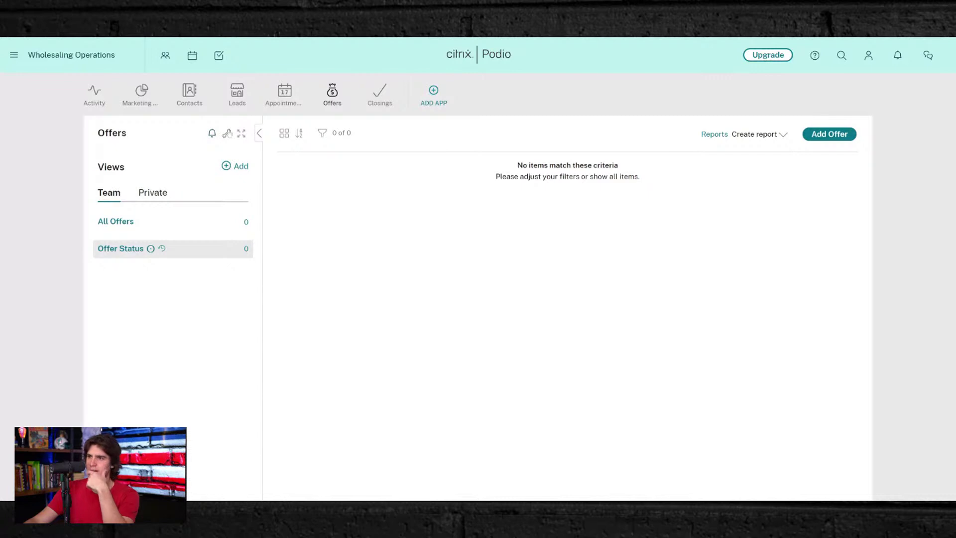
pyautogui.click(227, 133)
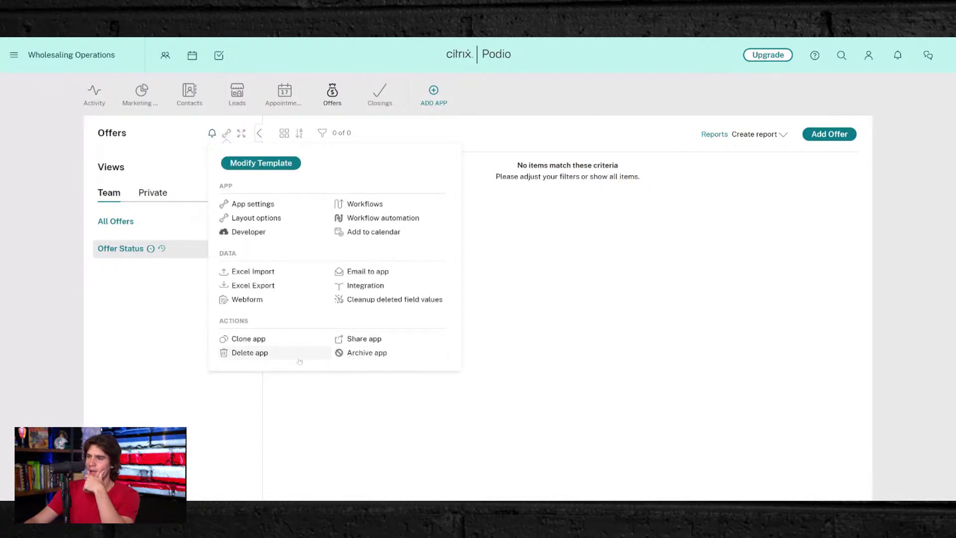
pyautogui.click(266, 353)
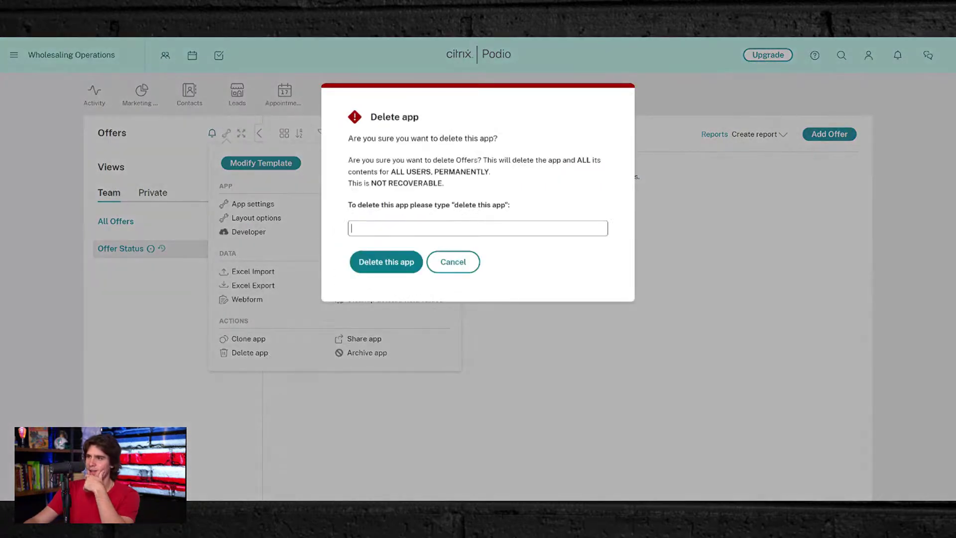
pyautogui.moveTo(453, 205); pyautogui.dragTo(503, 208)
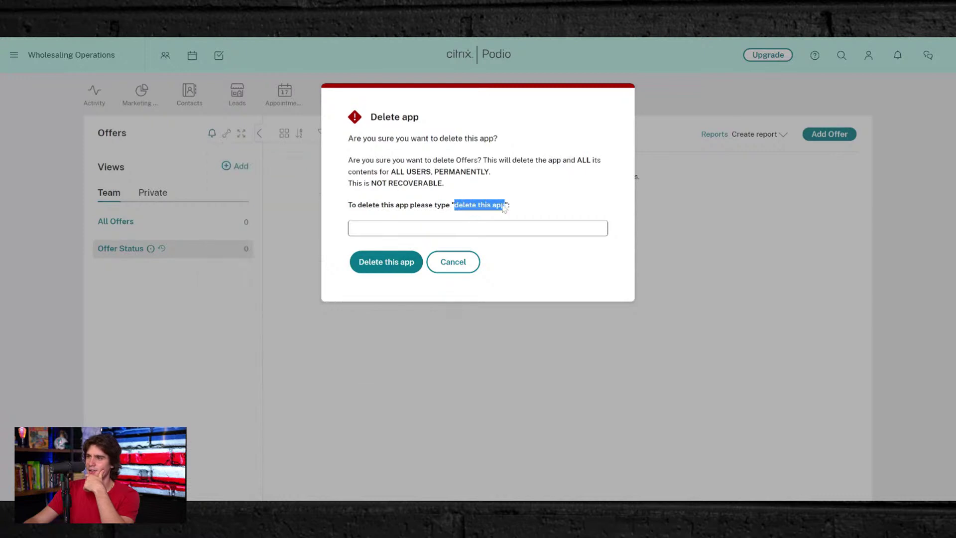
pyautogui.hotkey('ctrl', 'c')
pyautogui.click(388, 228)
pyautogui.hotkey('ctrl', 'v')
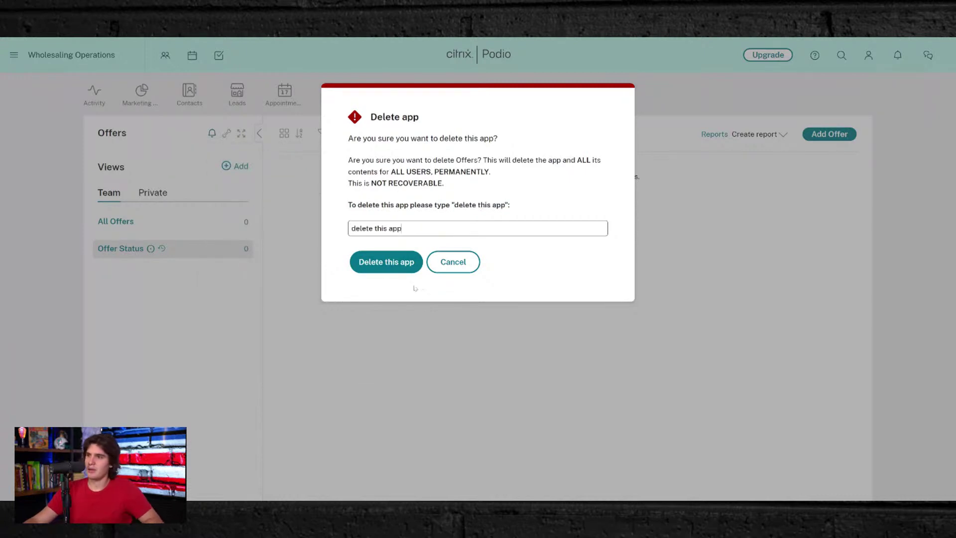
pyautogui.click(407, 259)
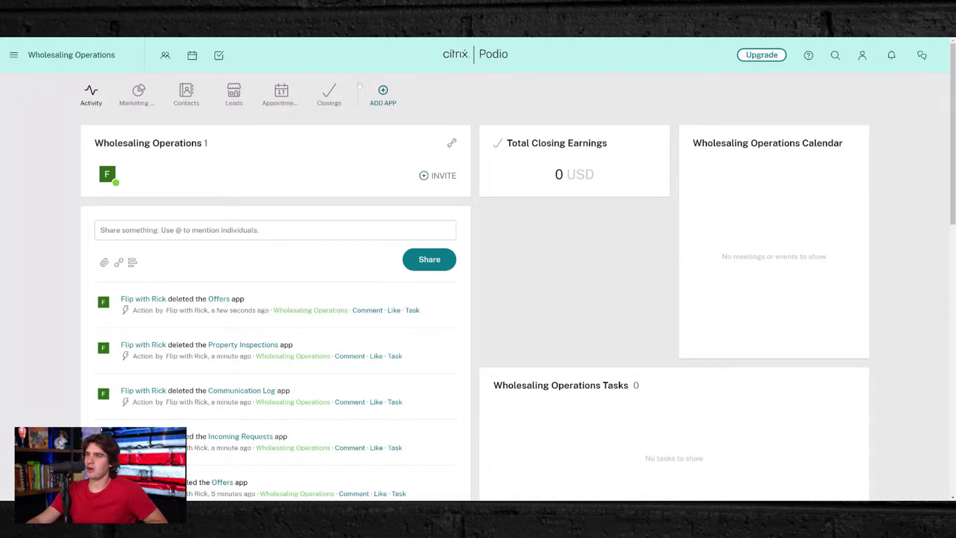
# - Browse the App Market's Real Estate apps sorted by date shared and go to page 2
pyautogui.click(383, 90)
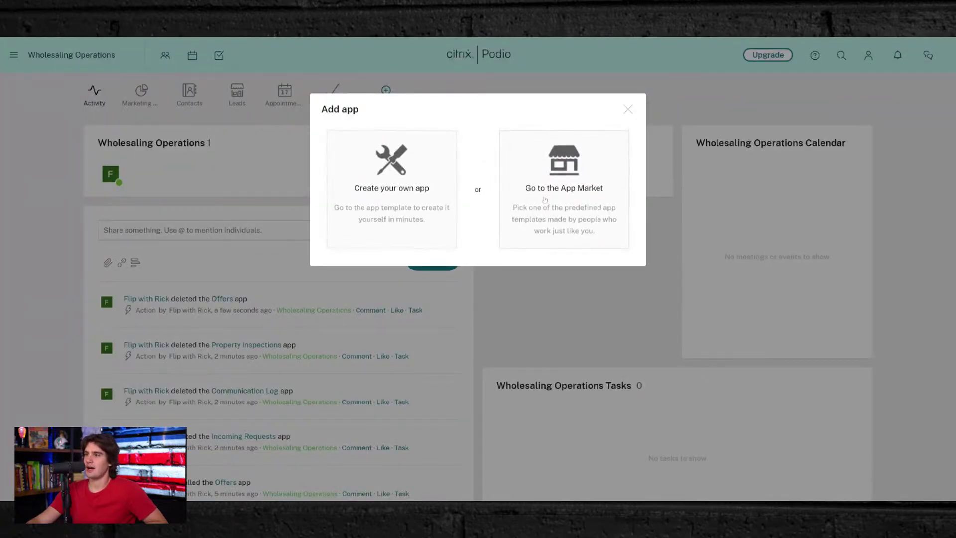
pyautogui.click(549, 196)
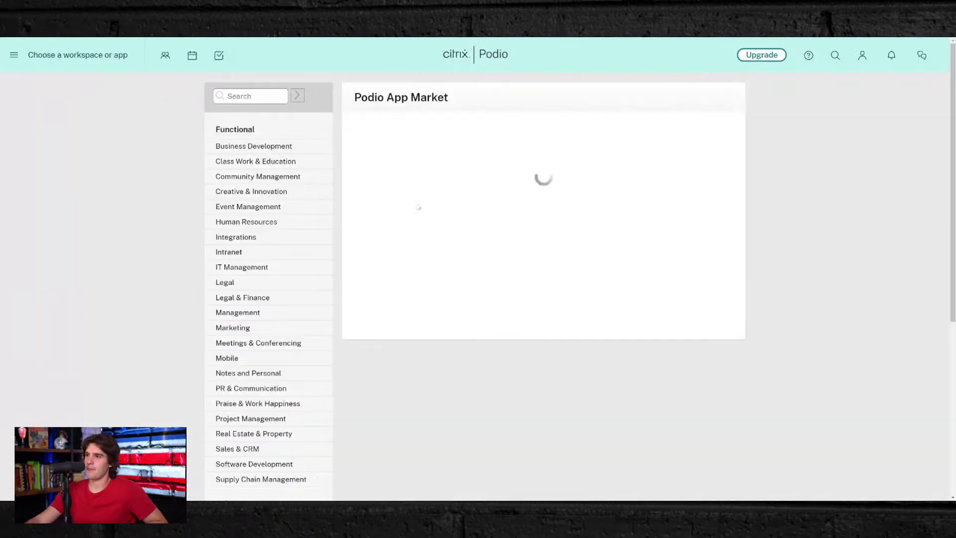
pyautogui.scroll(-5, 262, 282)
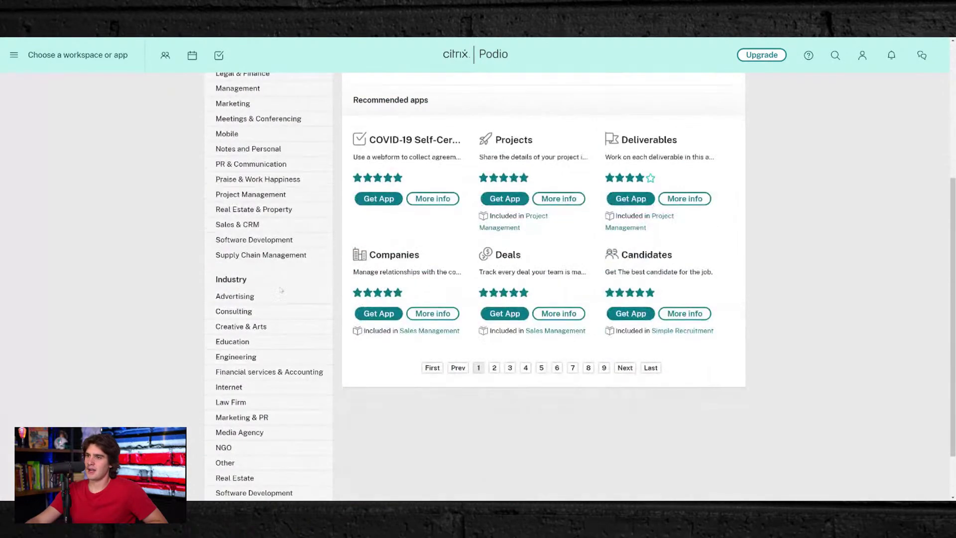
pyautogui.click(235, 414)
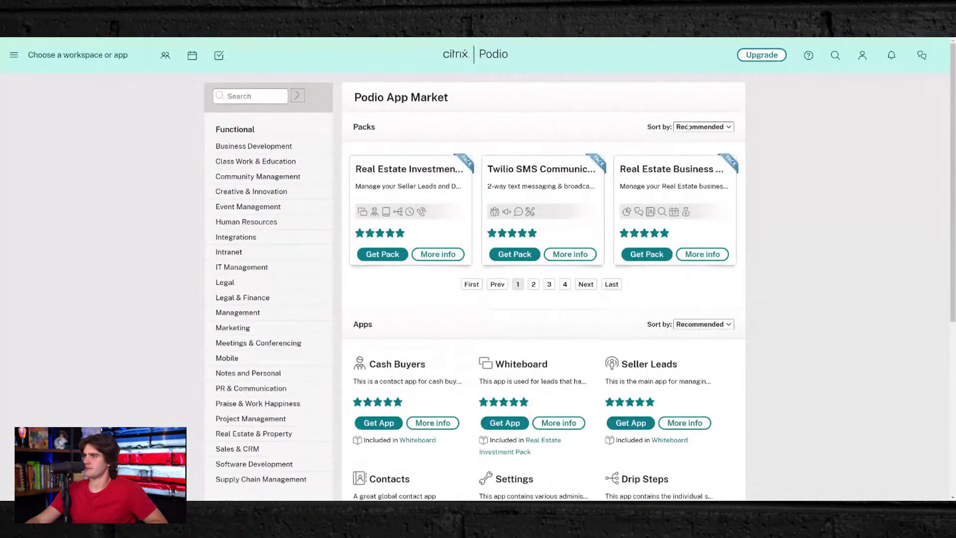
pyautogui.click(689, 135)
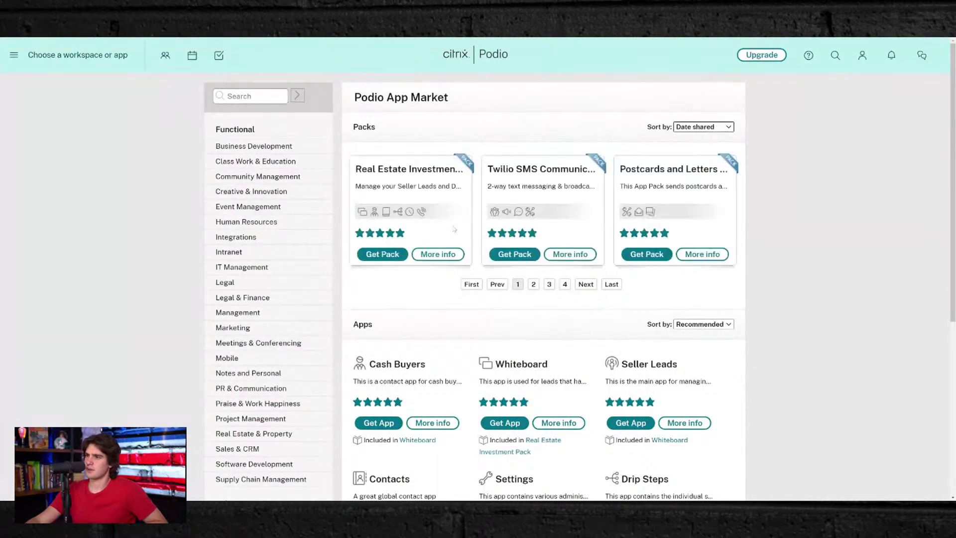
pyautogui.scroll(-4, 478, 297)
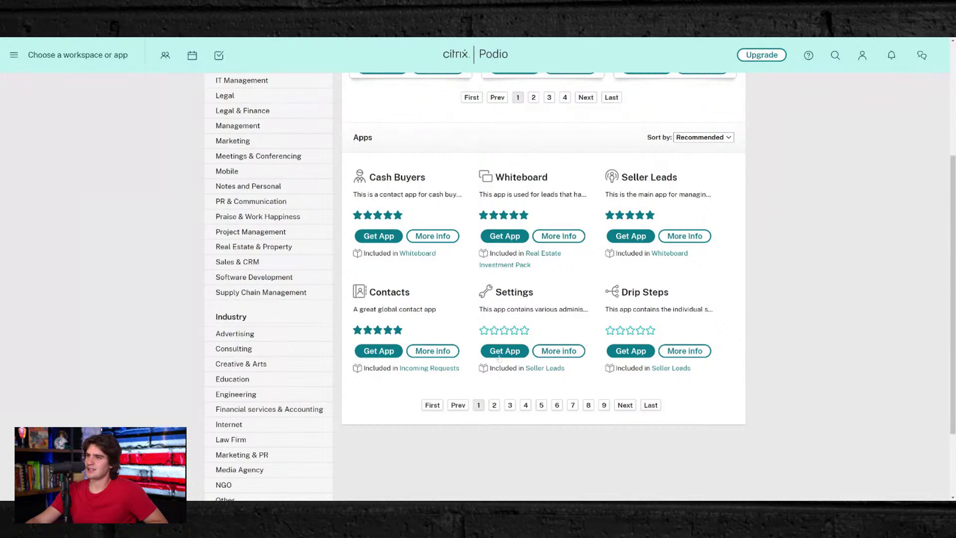
pyautogui.click(494, 405)
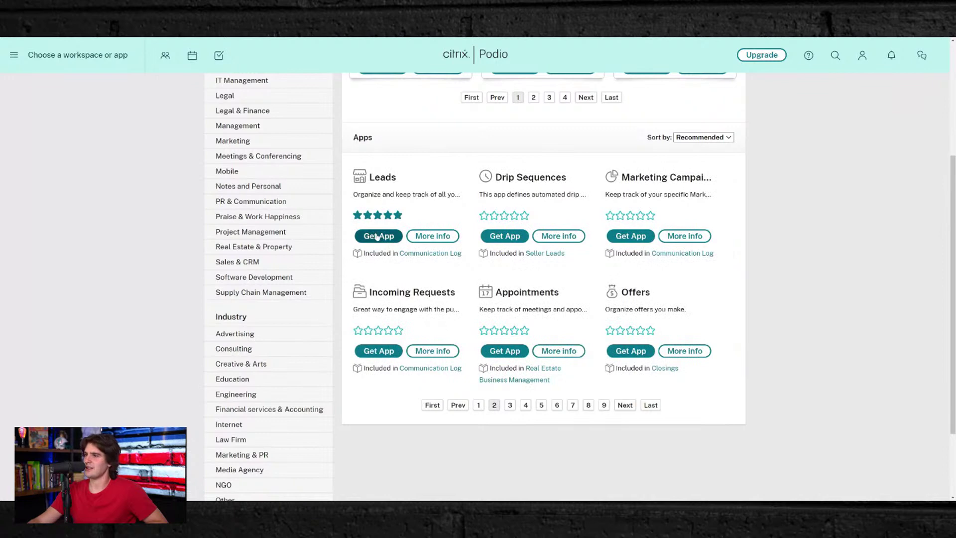
# - Get the Leads app without companion apps into Wholesaling Operations, then reopen that workspace
pyautogui.click(377, 236)
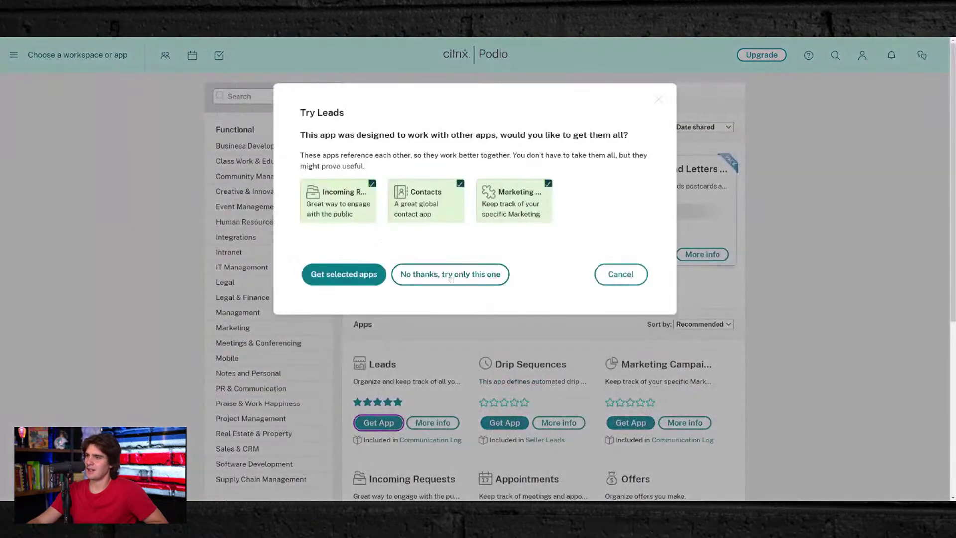
pyautogui.click(451, 277)
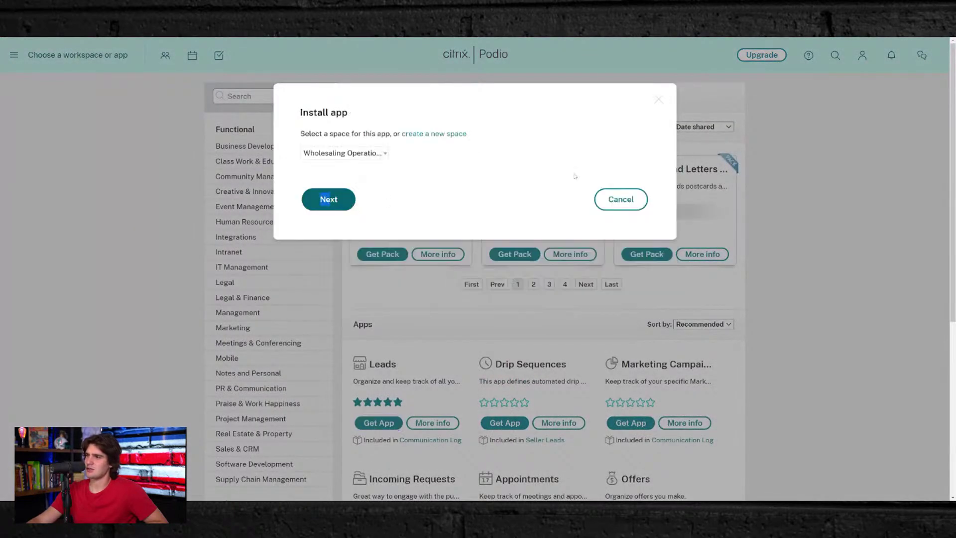
pyautogui.click(639, 200)
pyautogui.scroll(-3, 416, 313)
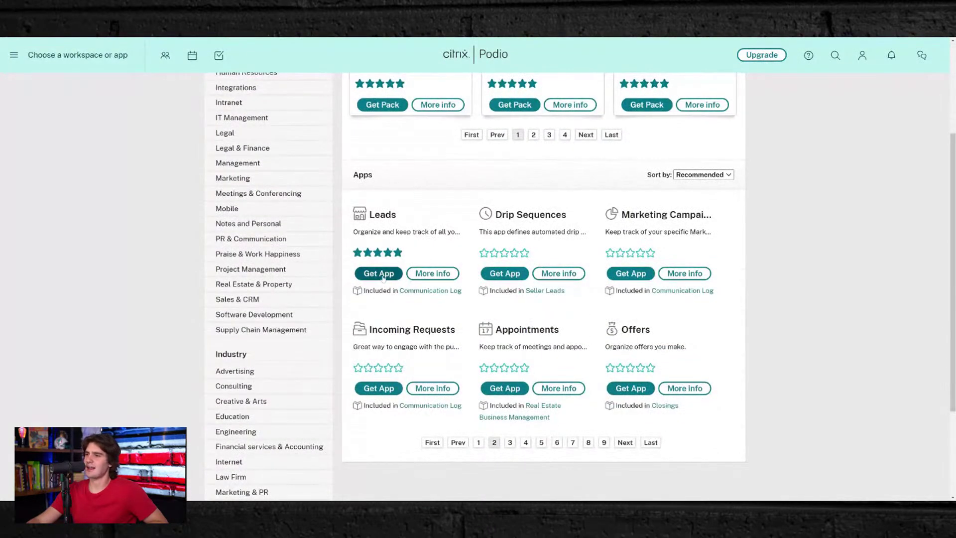
pyautogui.click(384, 277)
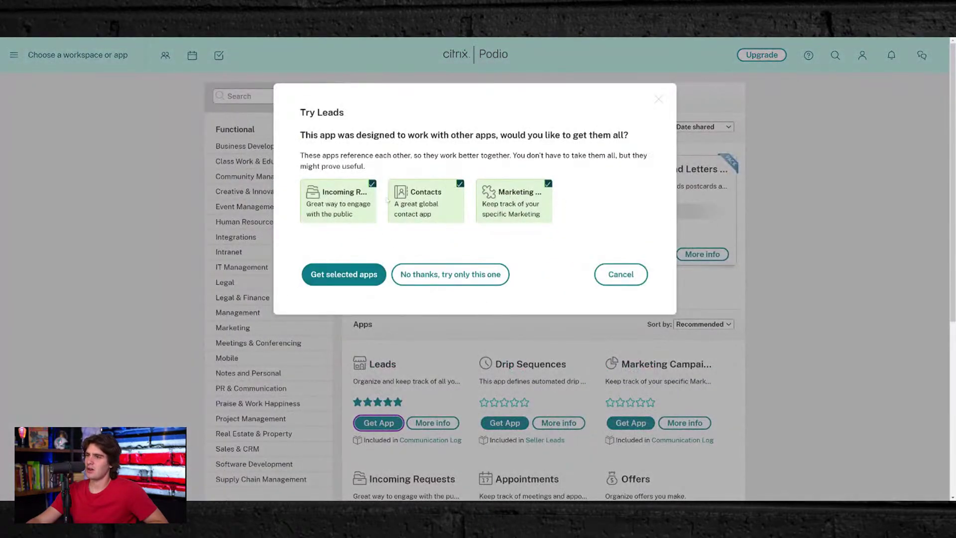
pyautogui.click(446, 275)
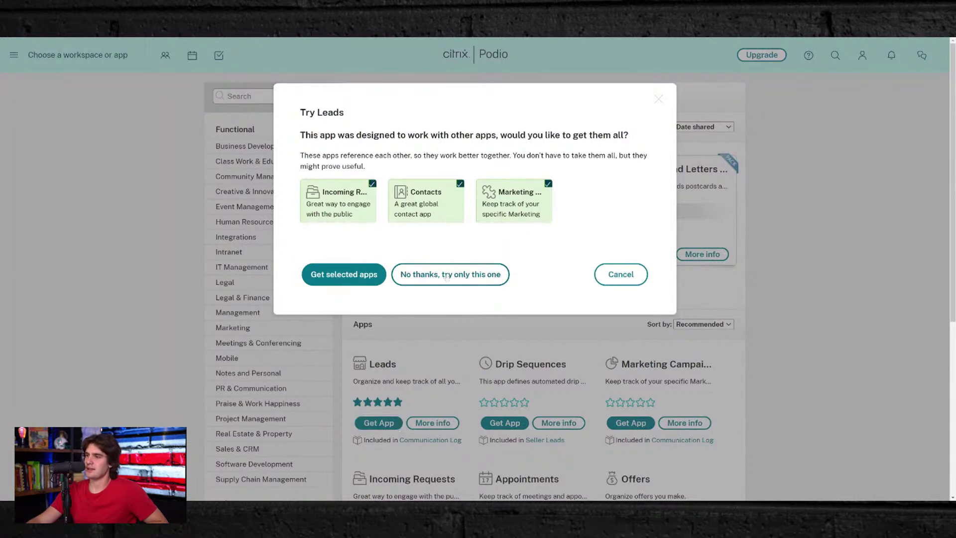
pyautogui.click(328, 153)
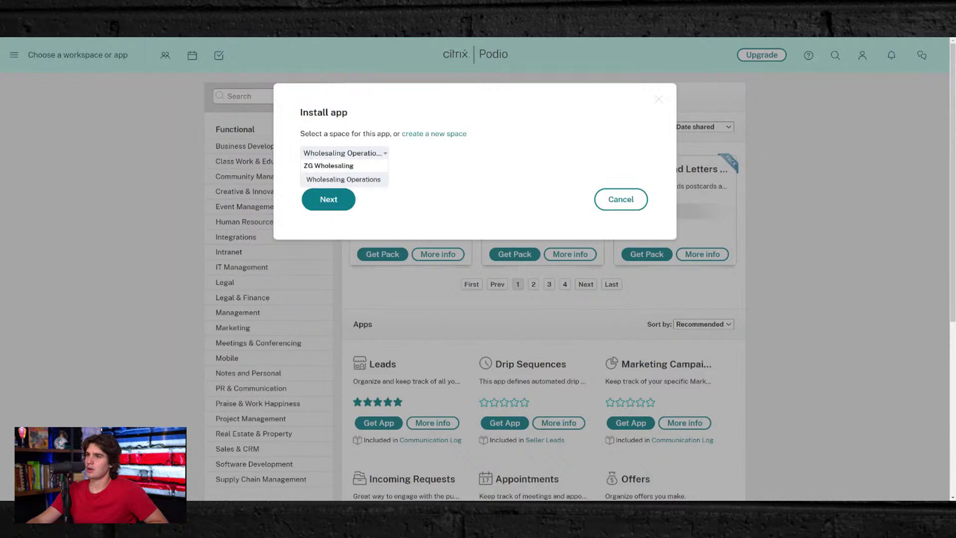
pyautogui.click(323, 181)
pyautogui.click(337, 204)
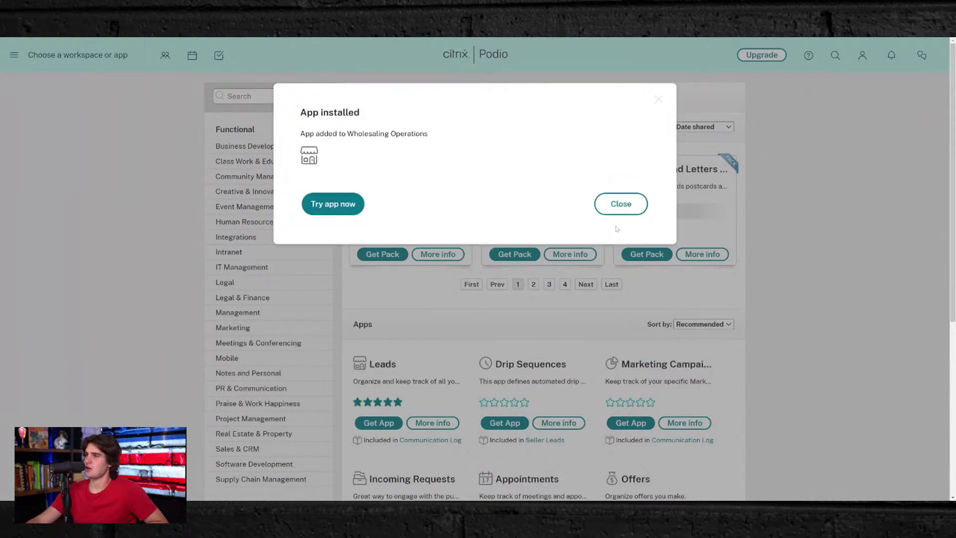
pyautogui.click(608, 204)
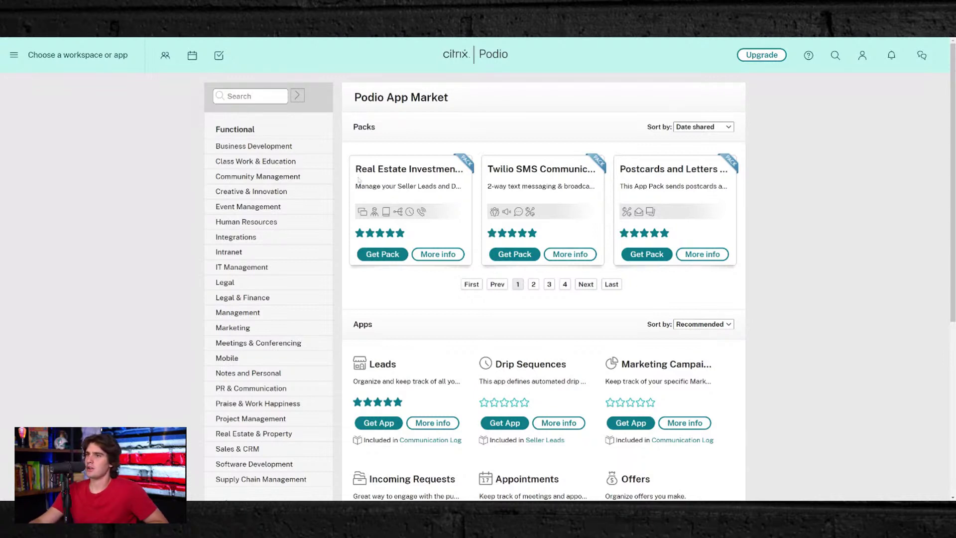
pyautogui.click(75, 54)
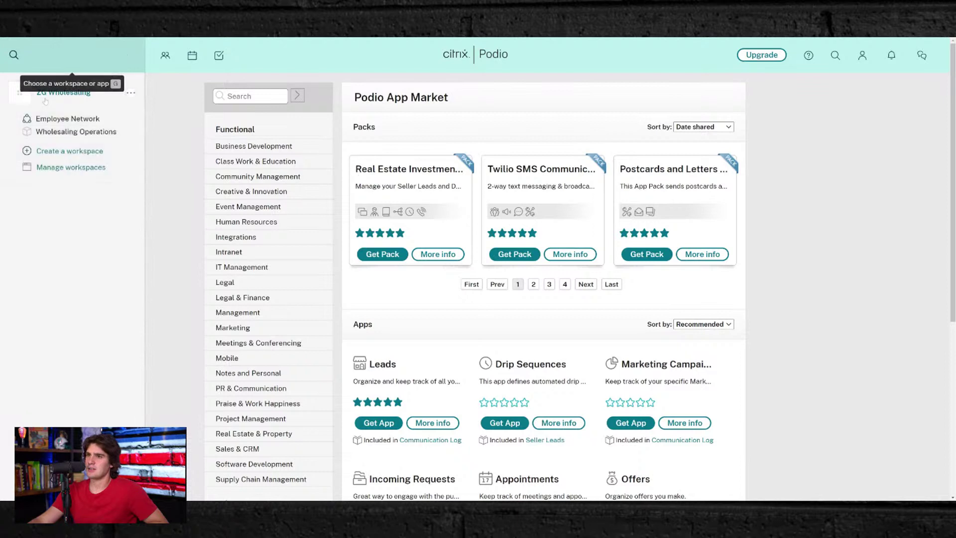
pyautogui.click(44, 133)
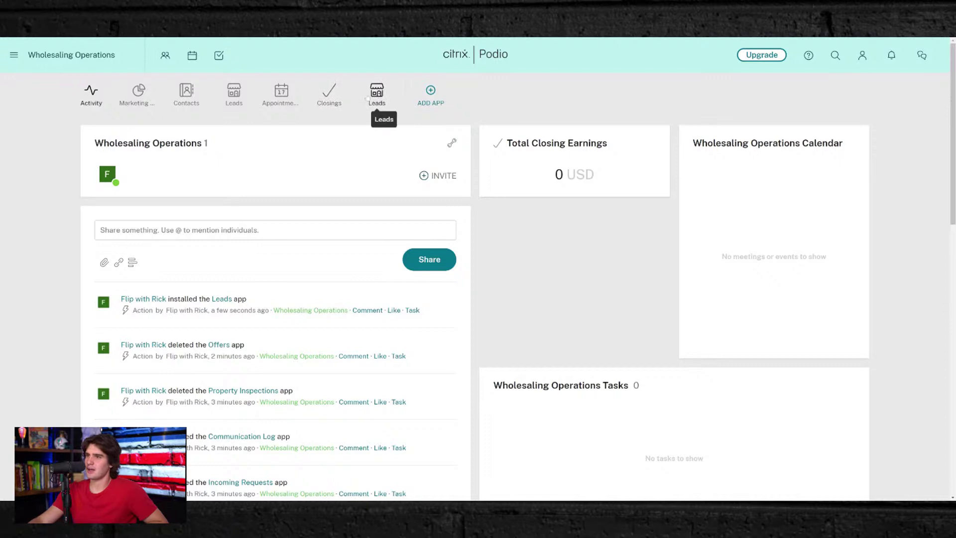
# - Rename the Leads app to 'JV LEADS' in its app settings
pyautogui.click(374, 93)
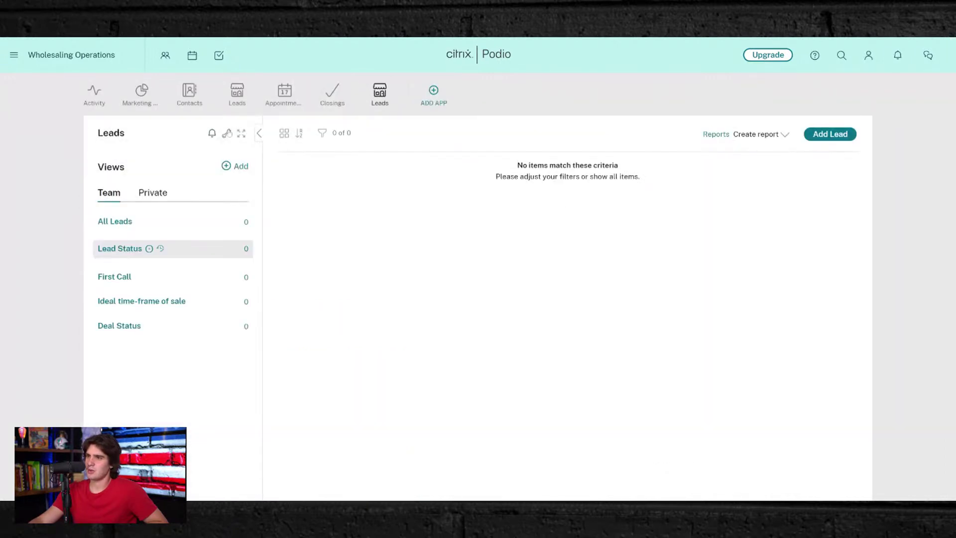
pyautogui.click(226, 133)
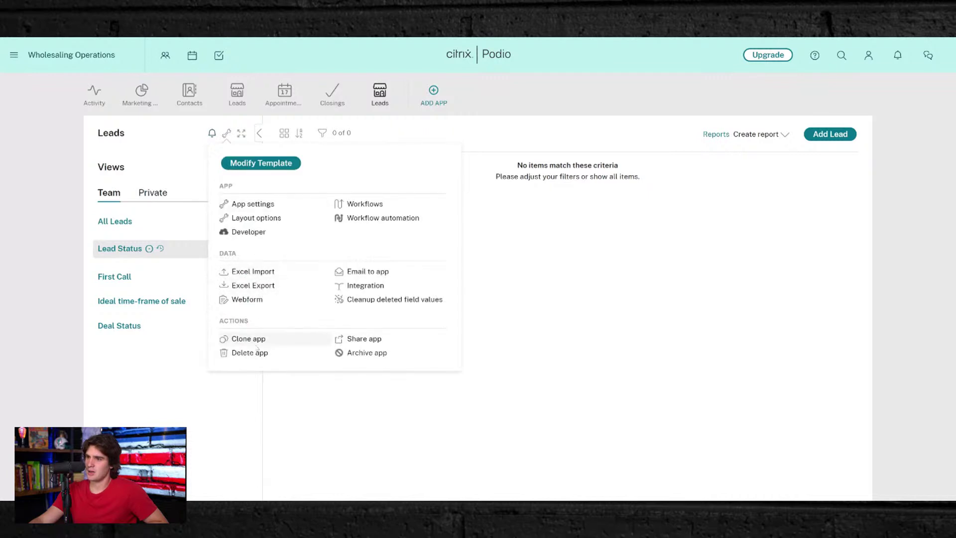
pyautogui.click(245, 205)
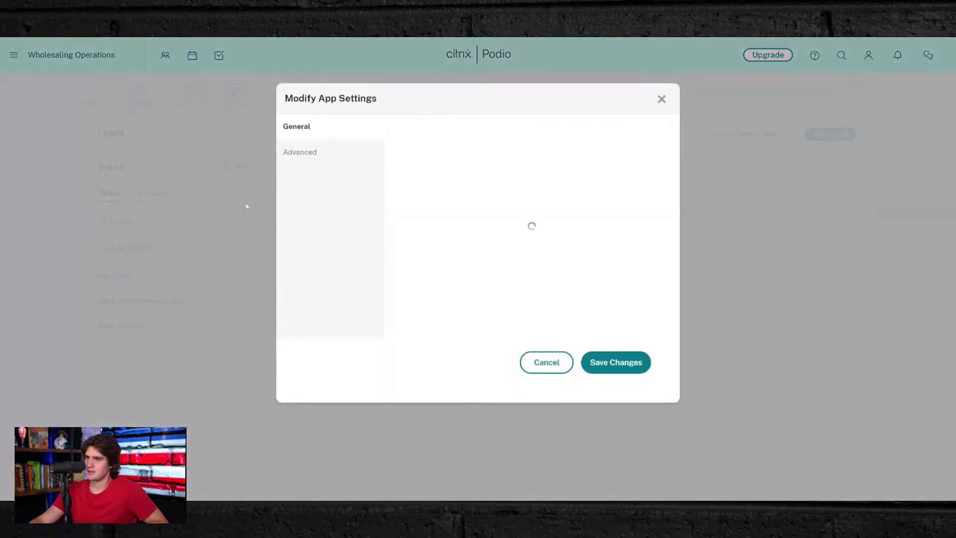
pyautogui.doubleClick(411, 153)
pyautogui.write('J')
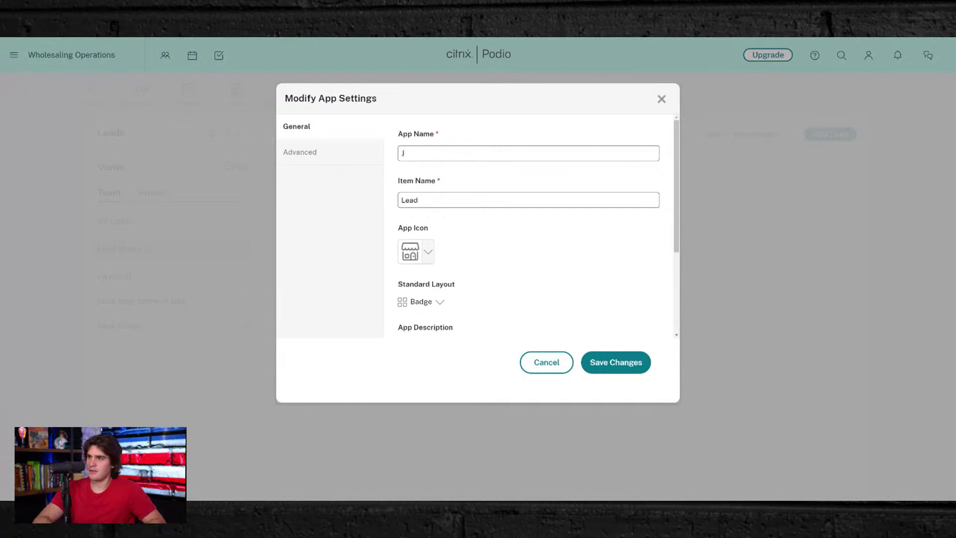
pyautogui.write('V LEADS')
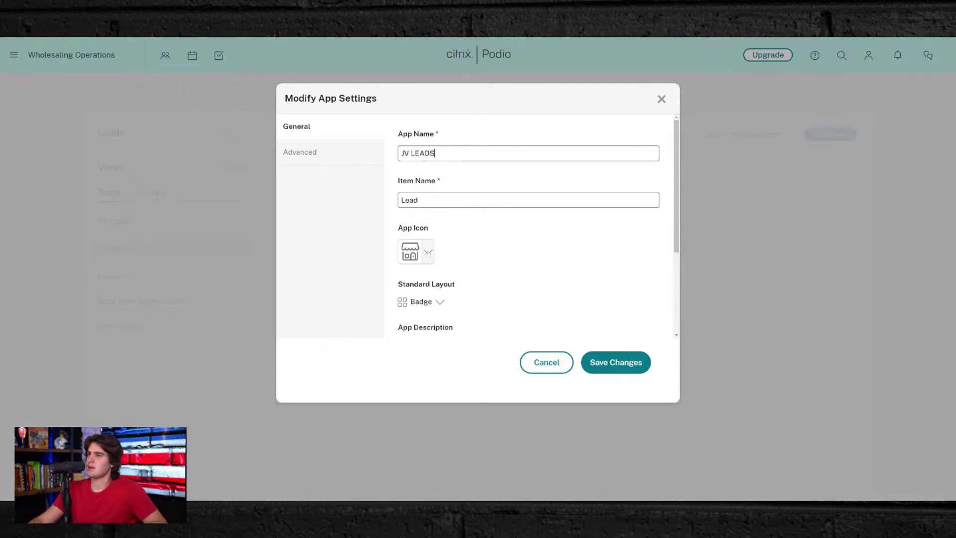
# - Choose the lightning bolt as the app icon and save the JV LEADS settings
pyautogui.click(428, 251)
pyautogui.scroll(-2, 393, 189)
pyautogui.scroll(-10, 394, 188)
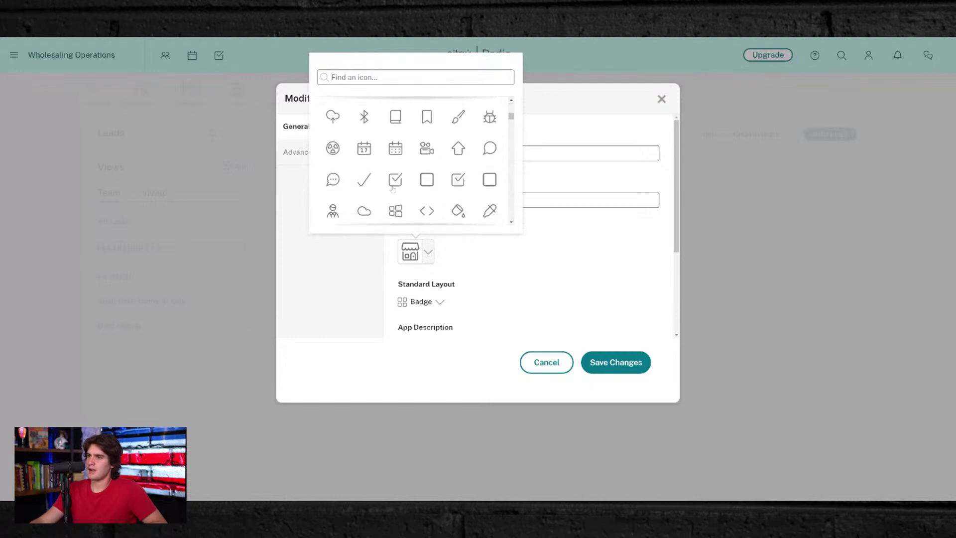
pyautogui.scroll(-3, 394, 188)
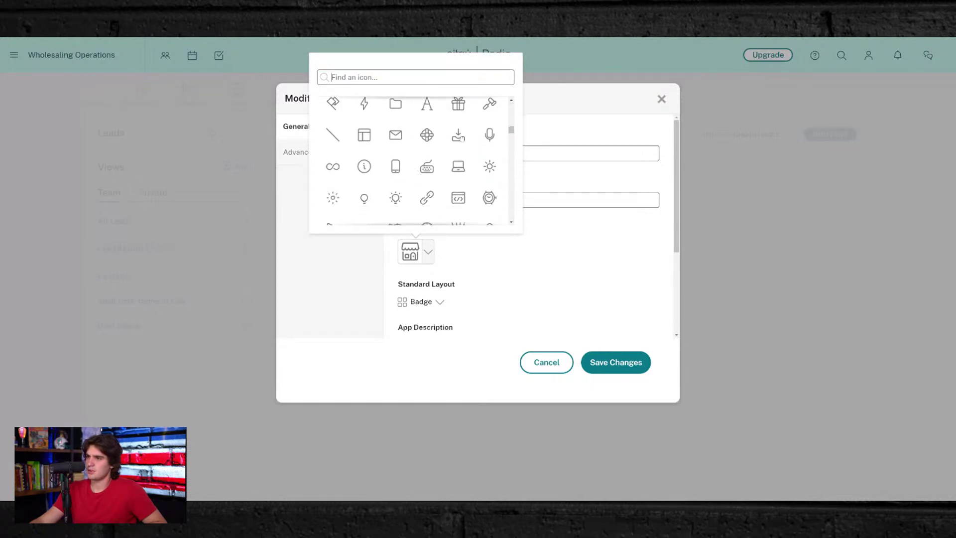
pyautogui.scroll(-6, 461, 138)
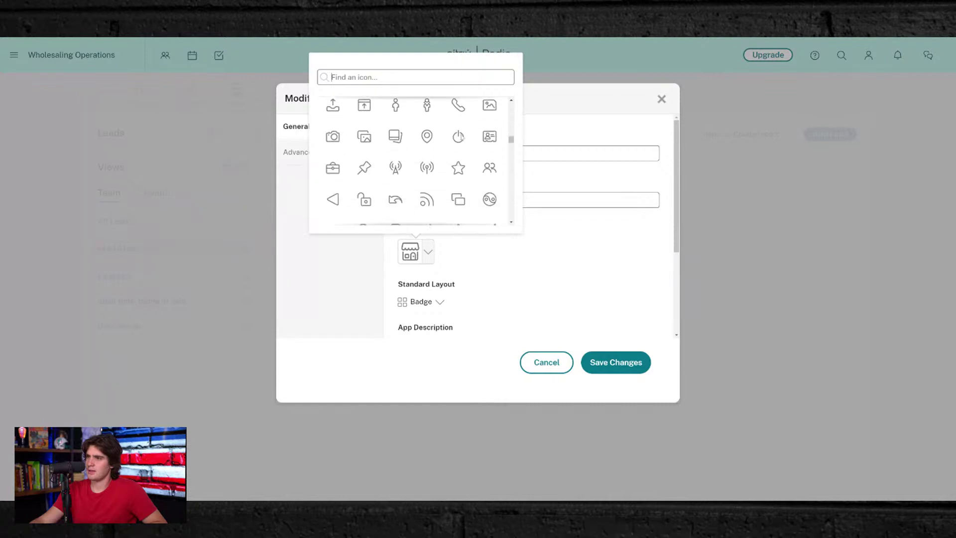
pyautogui.scroll(-2, 461, 138)
pyautogui.scroll(6, 462, 135)
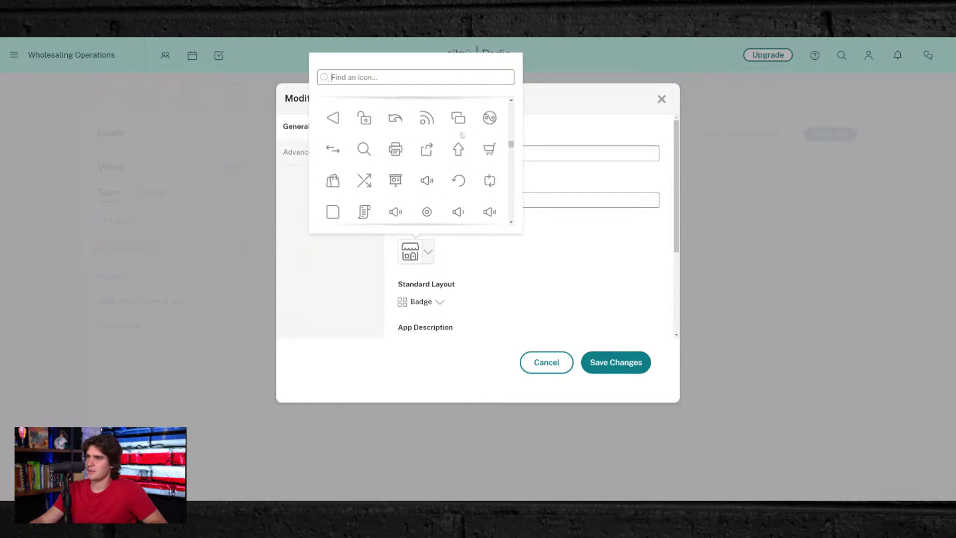
pyautogui.scroll(3, 462, 135)
pyautogui.scroll(-4, 463, 134)
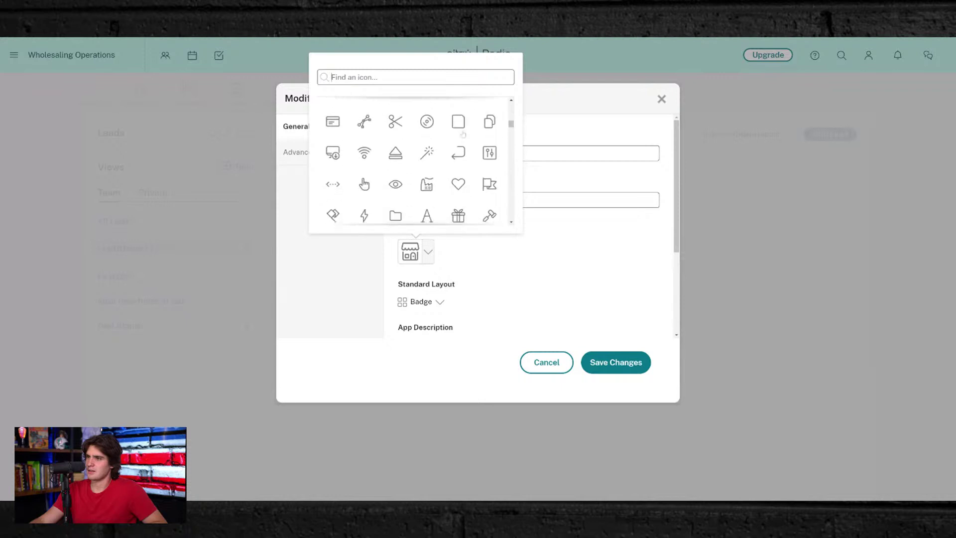
pyautogui.click(417, 72)
pyautogui.write('ligh')
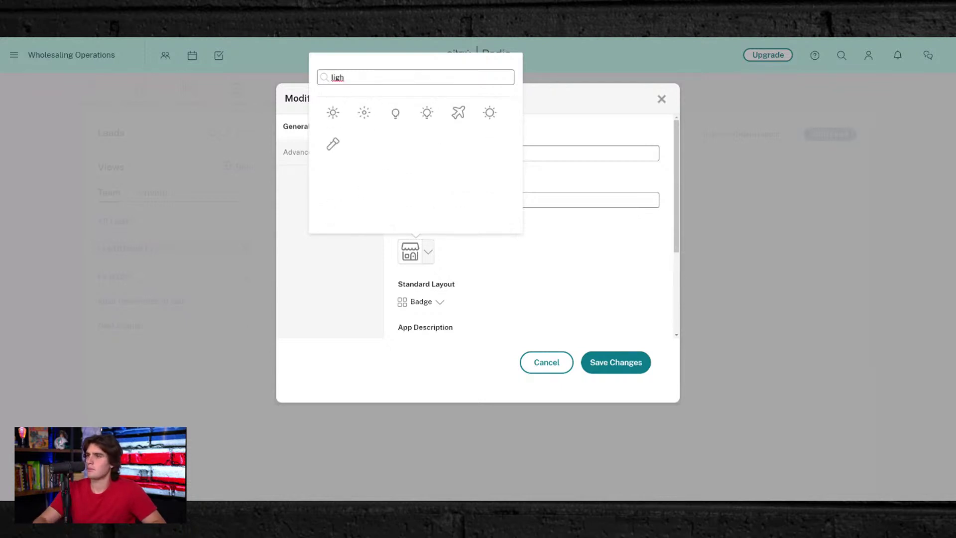
pyautogui.press('BackSpace')
pyautogui.press('BackSpace')
pyautogui.press('BackSpace')
pyautogui.press('BackSpace')
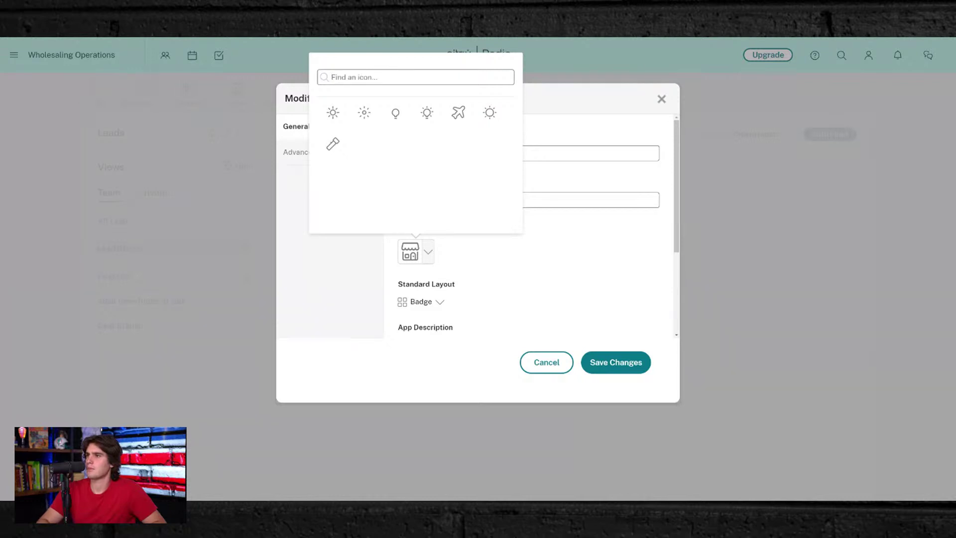
pyautogui.scroll(-5, 427, 127)
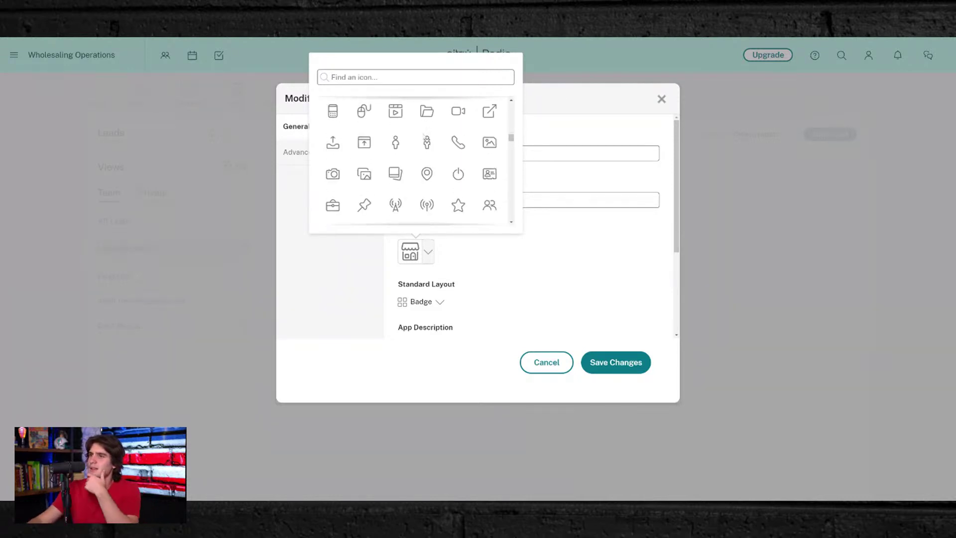
pyautogui.write('bolt')
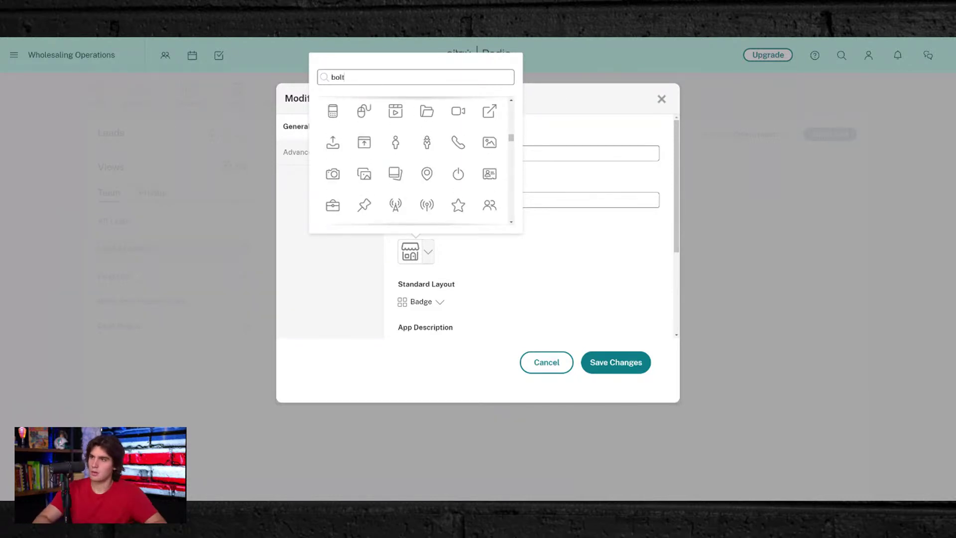
pyautogui.press('BackSpace')
pyautogui.press('BackSpace')
pyautogui.press('BackSpace')
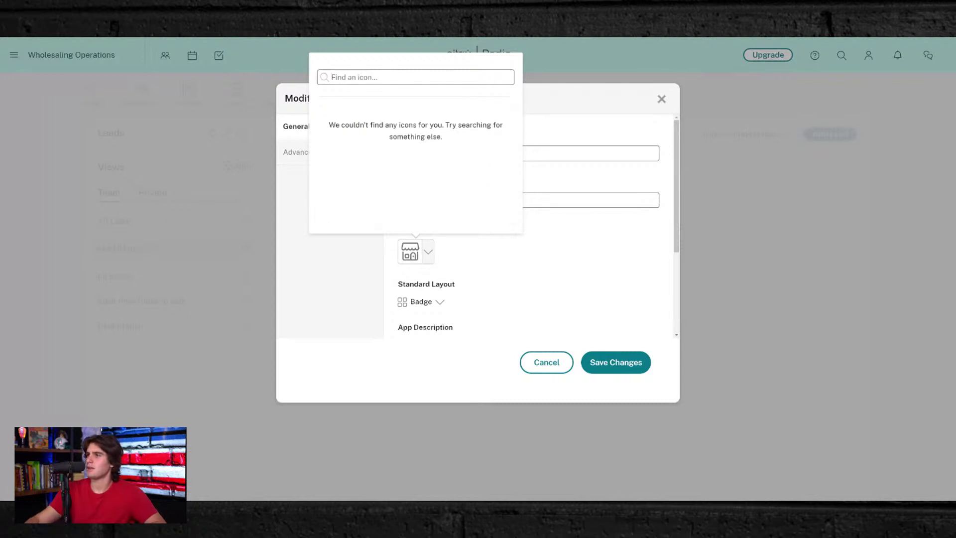
pyautogui.scroll(-2, 448, 148)
pyautogui.scroll(2, 448, 148)
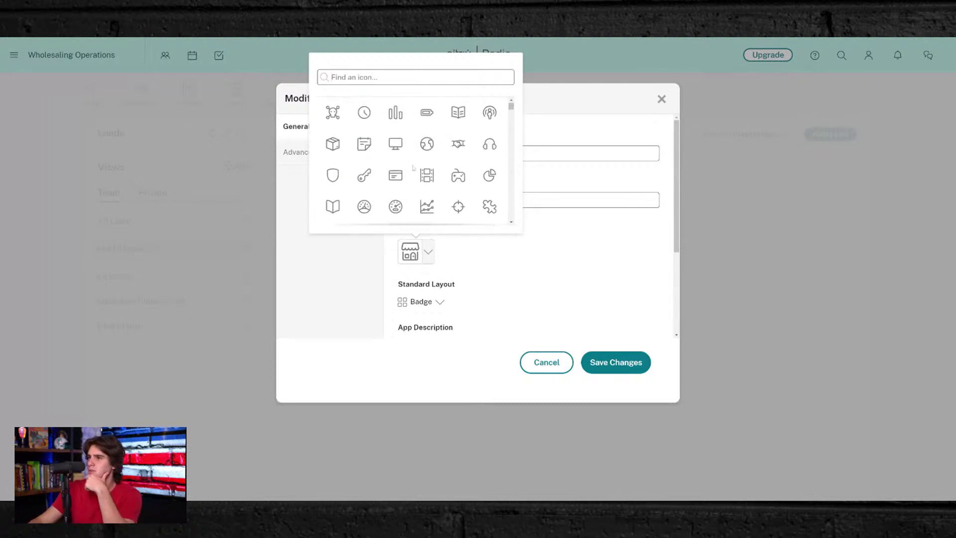
pyautogui.scroll(-4, 348, 140)
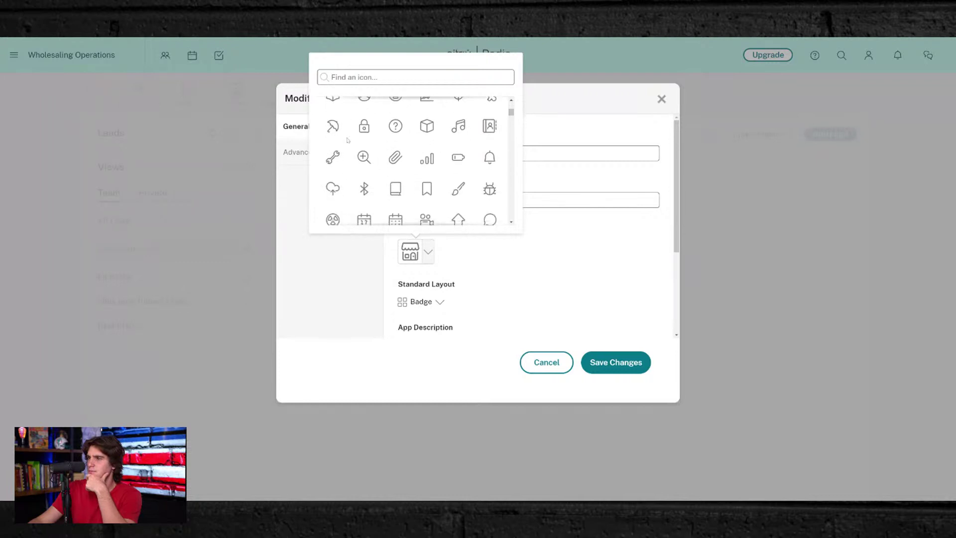
pyautogui.scroll(-7, 348, 140)
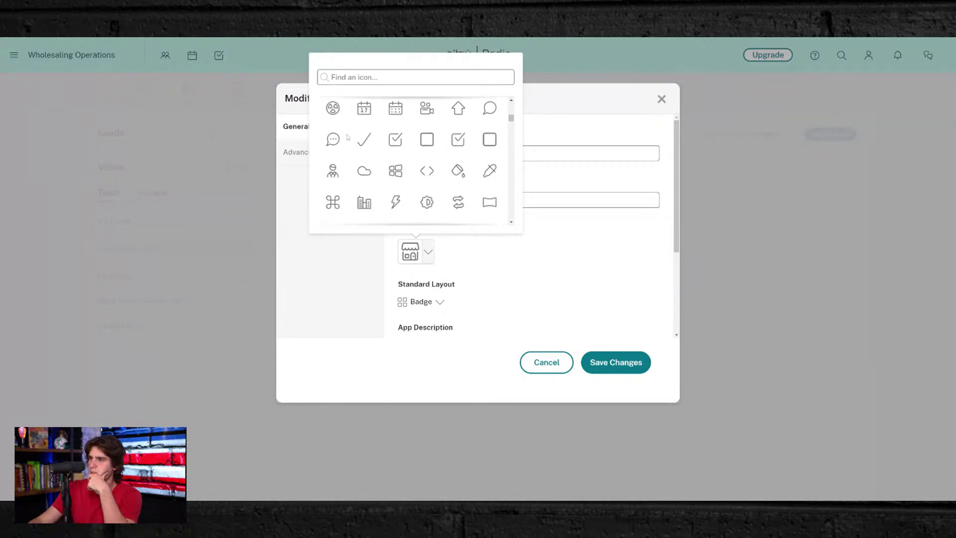
pyautogui.click(395, 164)
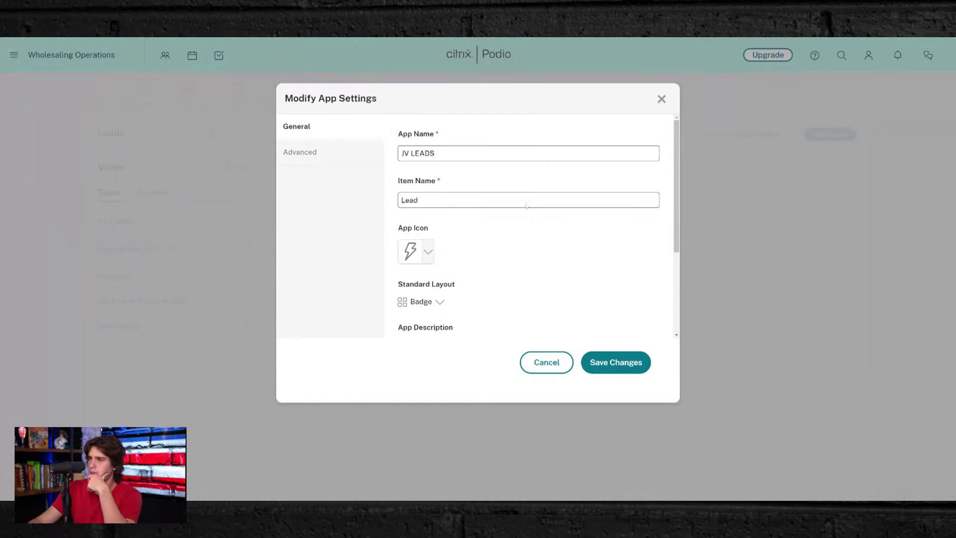
pyautogui.click(629, 361)
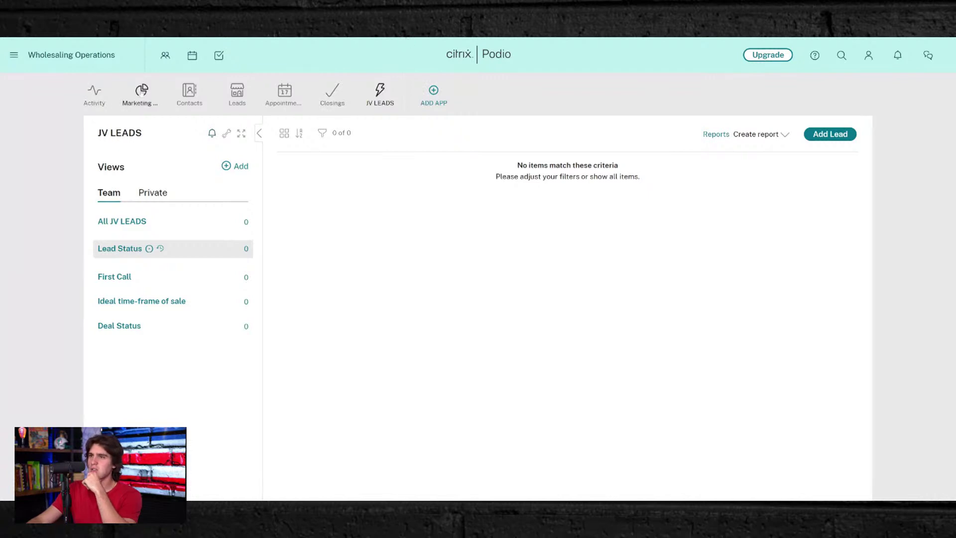
# - Open the Marketing Campaigns app in the Wholesaling Operations workspace
pyautogui.click(142, 91)
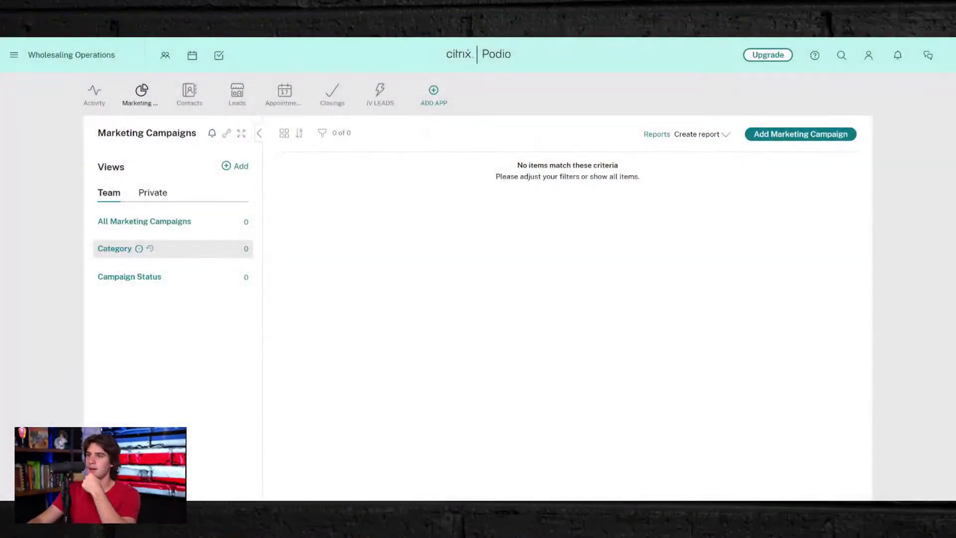
# - Open Modify Template for Marketing Campaigns and review the Campaign Title, Campaign Idea(s) and Category fields
pyautogui.click(227, 133)
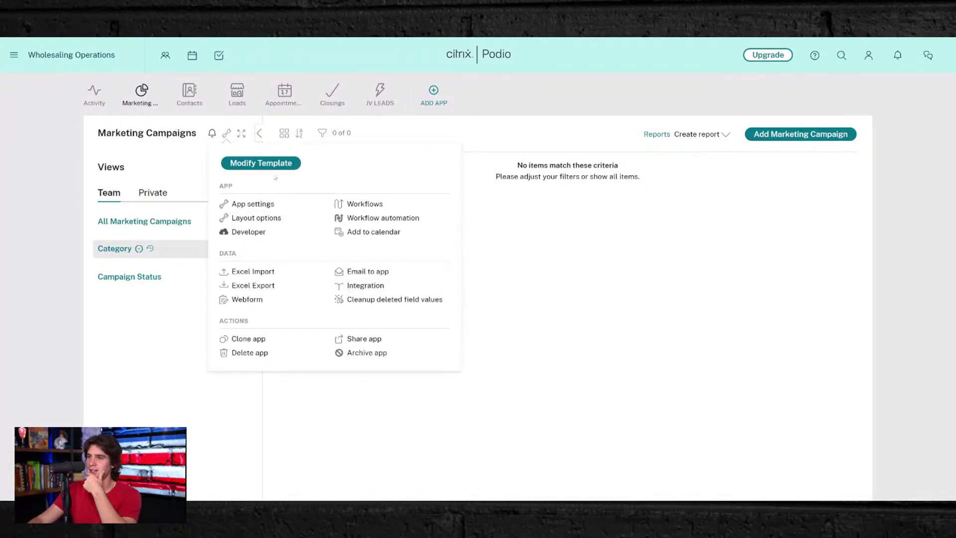
pyautogui.click(265, 168)
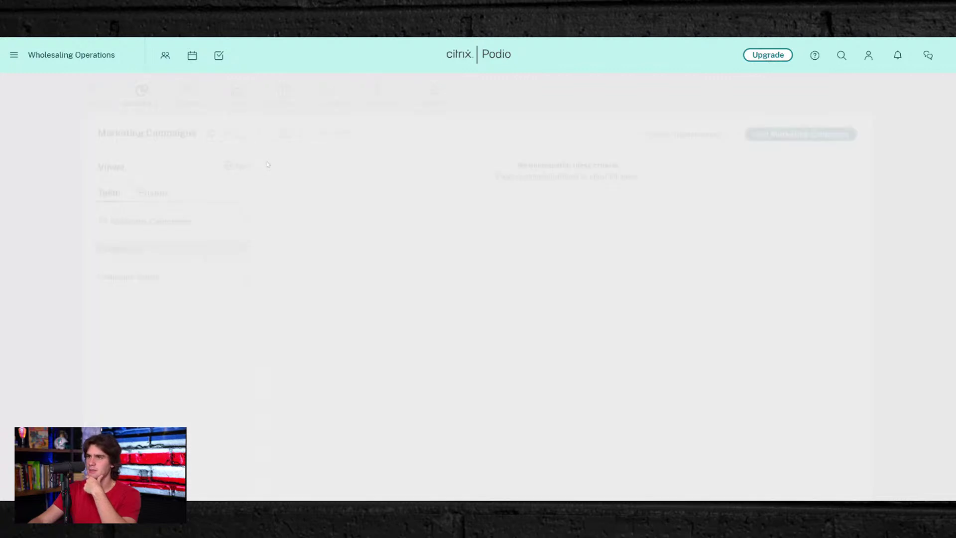
pyautogui.scroll(-6, 396, 268)
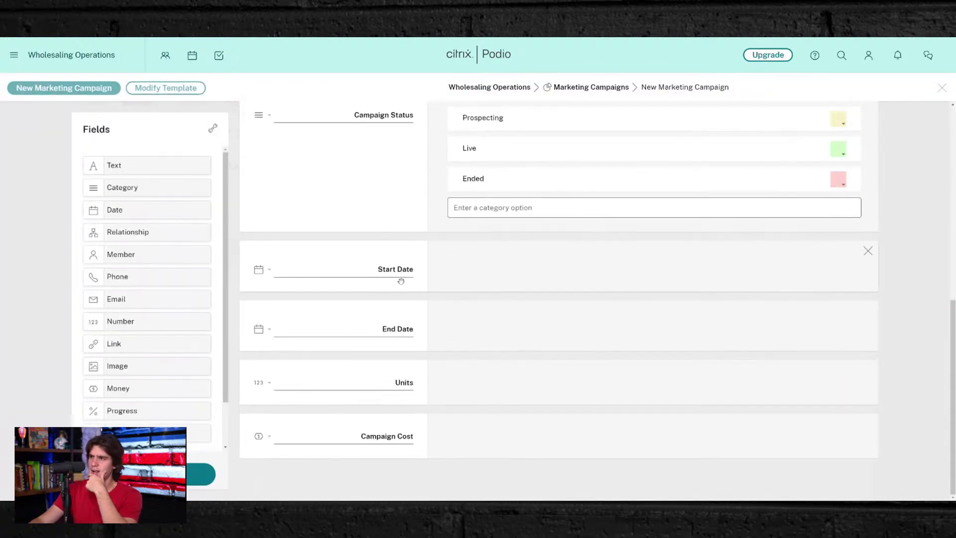
pyautogui.scroll(6, 396, 269)
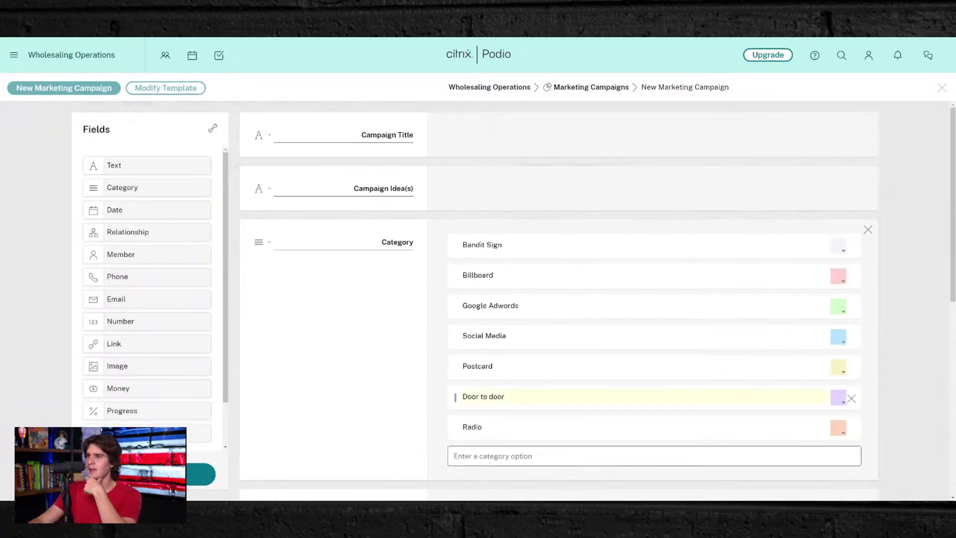
pyautogui.scroll(-8, 412, 331)
pyautogui.scroll(8, 371, 316)
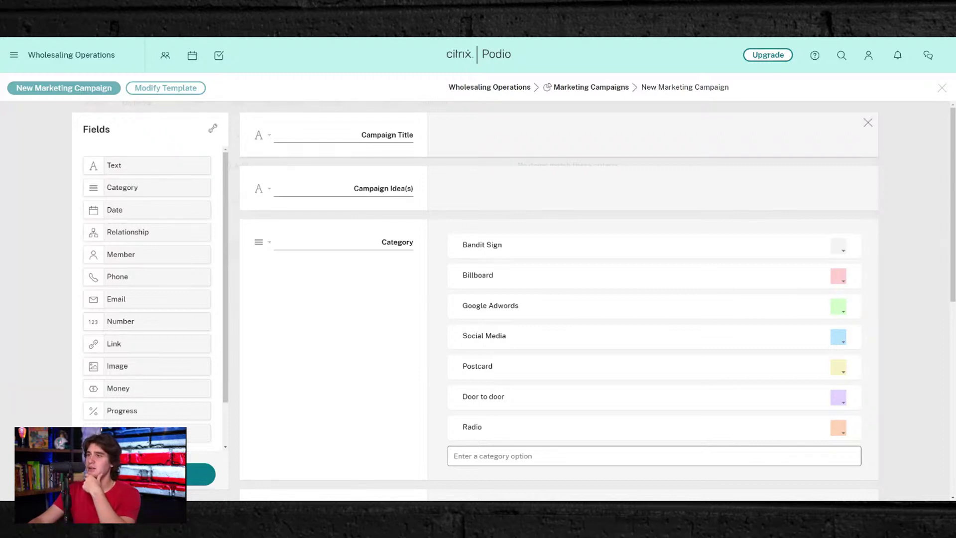
# - Rename Campaign Title to Marketing Campaign Title and Campaign Idea(s) to Marketing Campaign Area
pyautogui.tripleClick(377, 135)
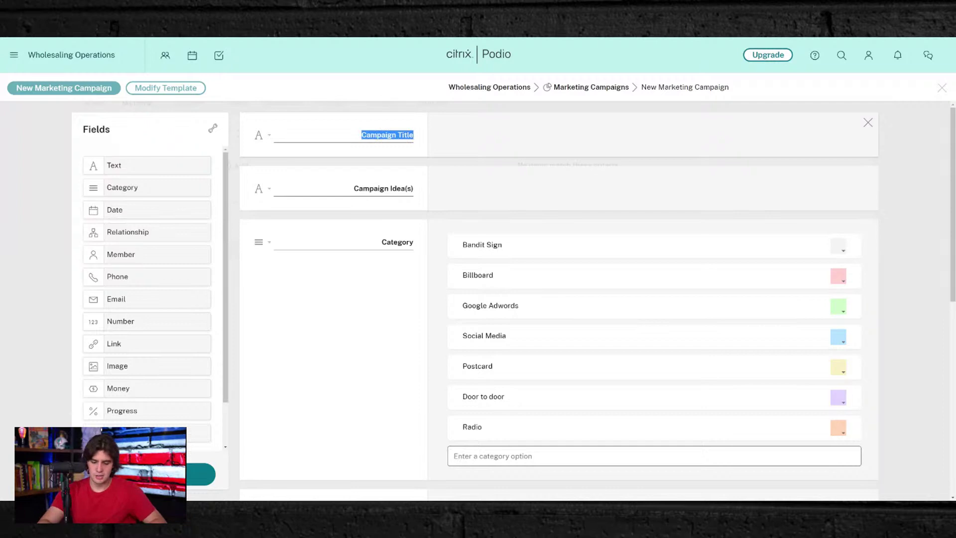
pyautogui.write('Marketin')
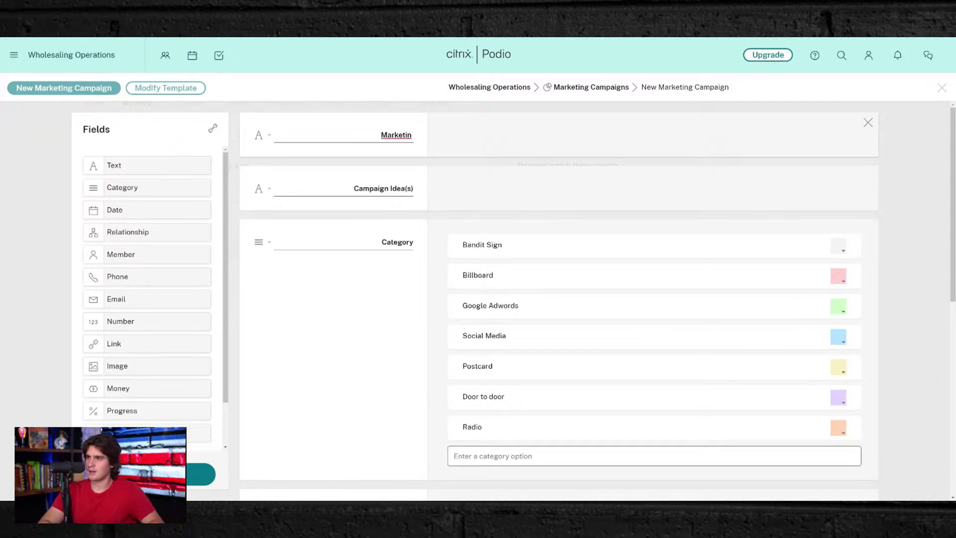
pyautogui.write('g Campaog')
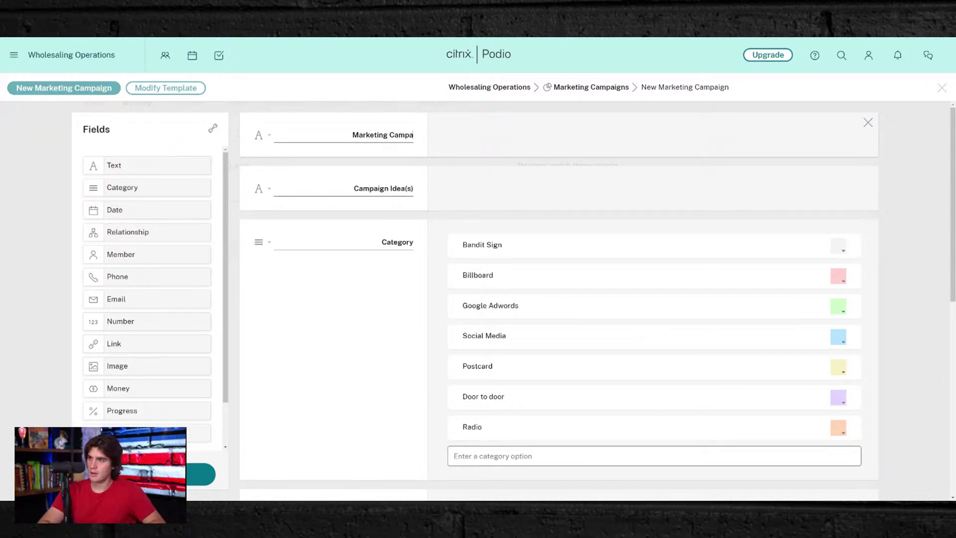
pyautogui.press('BackSpace')
pyautogui.press('BackSpace')
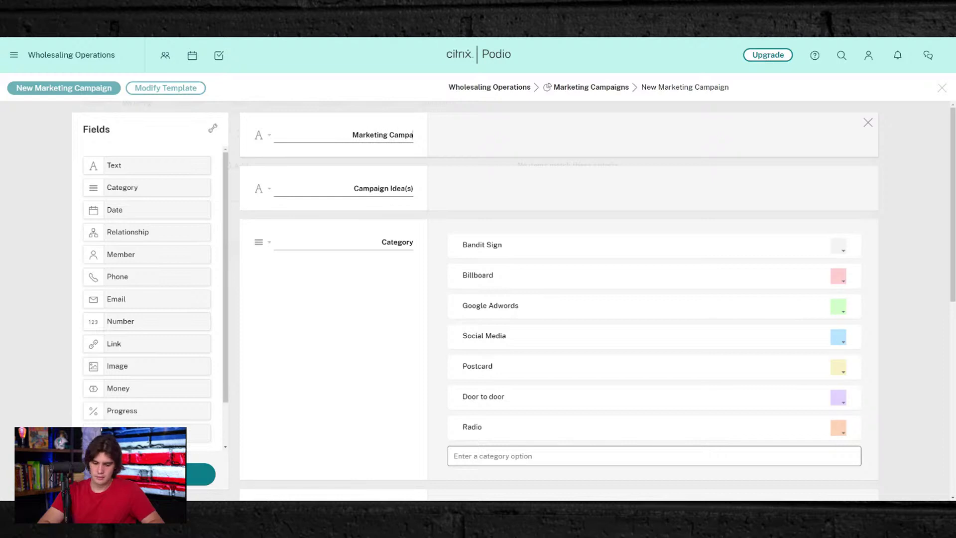
pyautogui.write('ign Title')
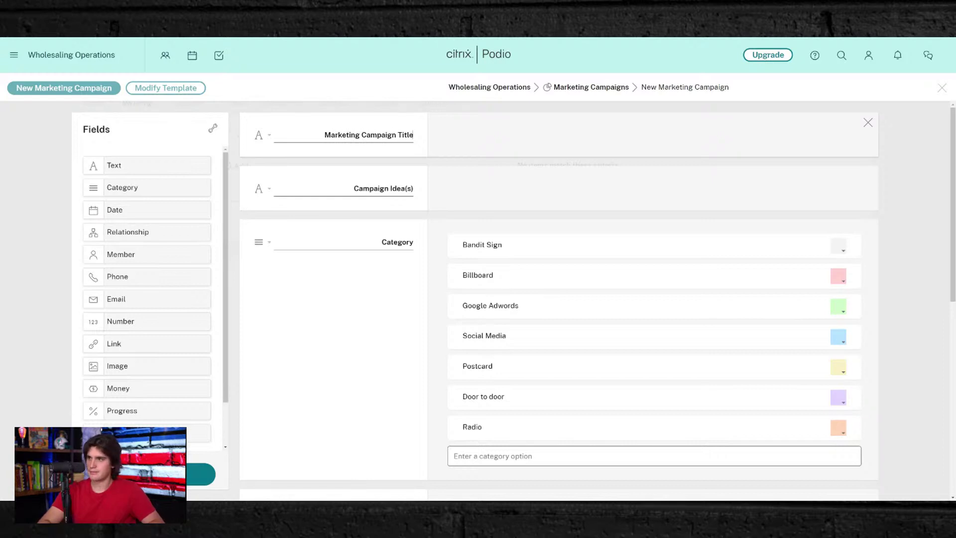
pyautogui.tripleClick(379, 135)
pyautogui.hotkey('ctrl', 'c')
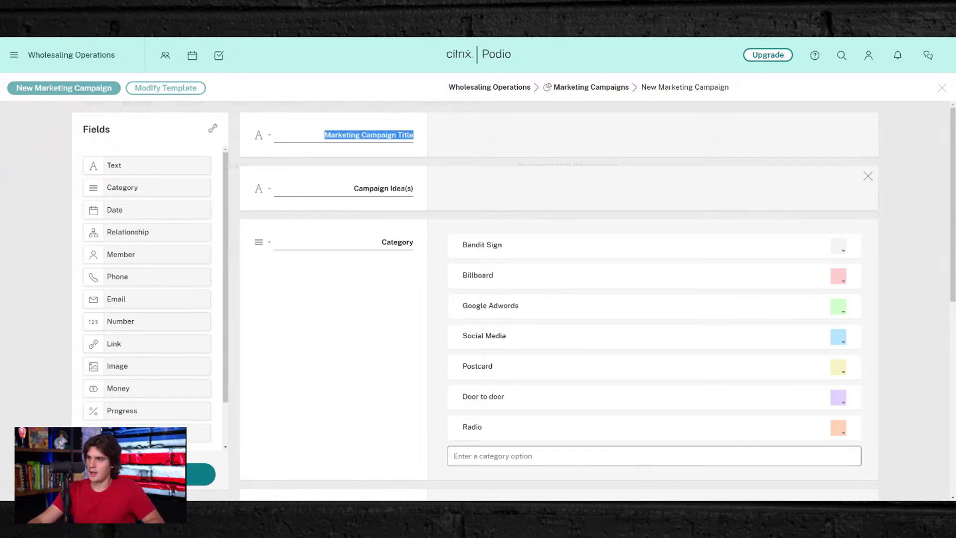
pyautogui.tripleClick(382, 189)
pyautogui.hotkey('ctrl', 'v')
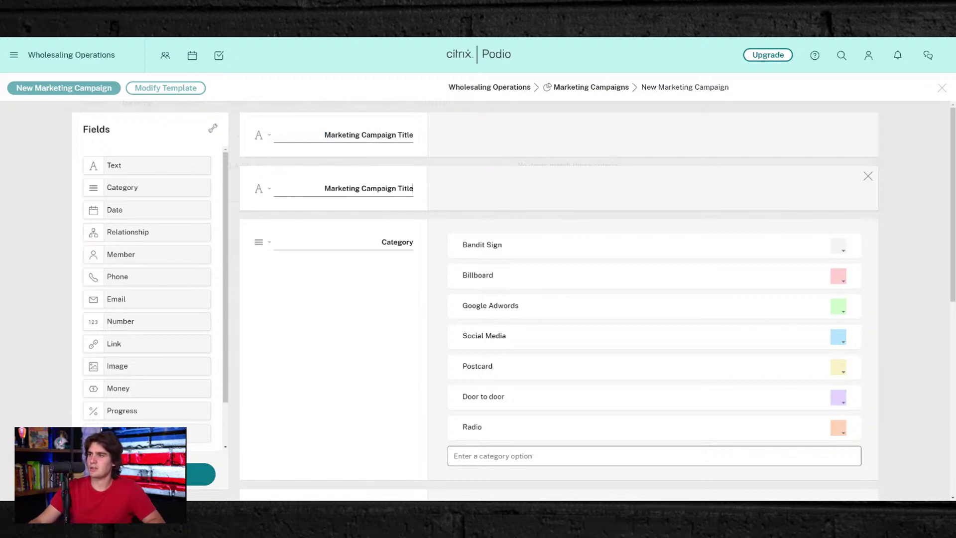
pyautogui.hotkey('ctrl', 'shift', 'Left')
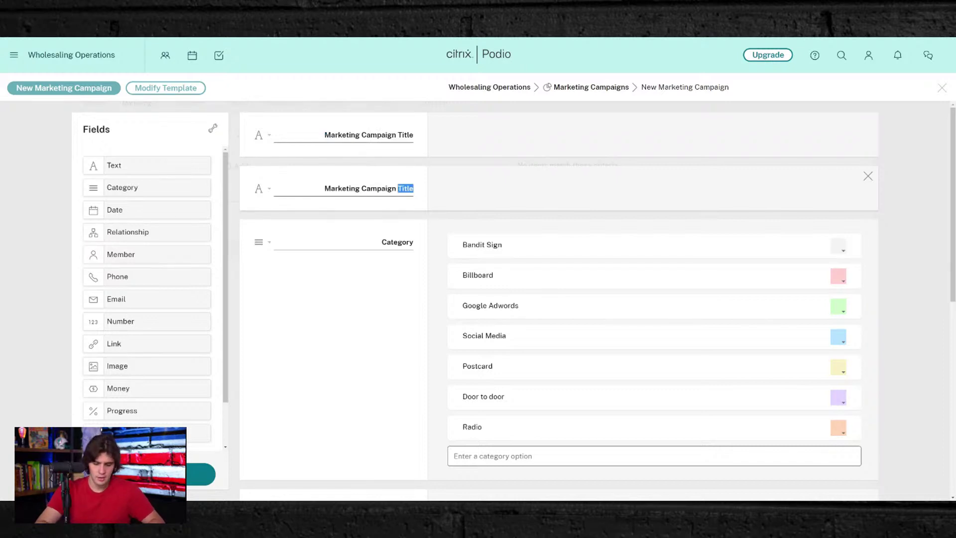
pyautogui.write('Area')
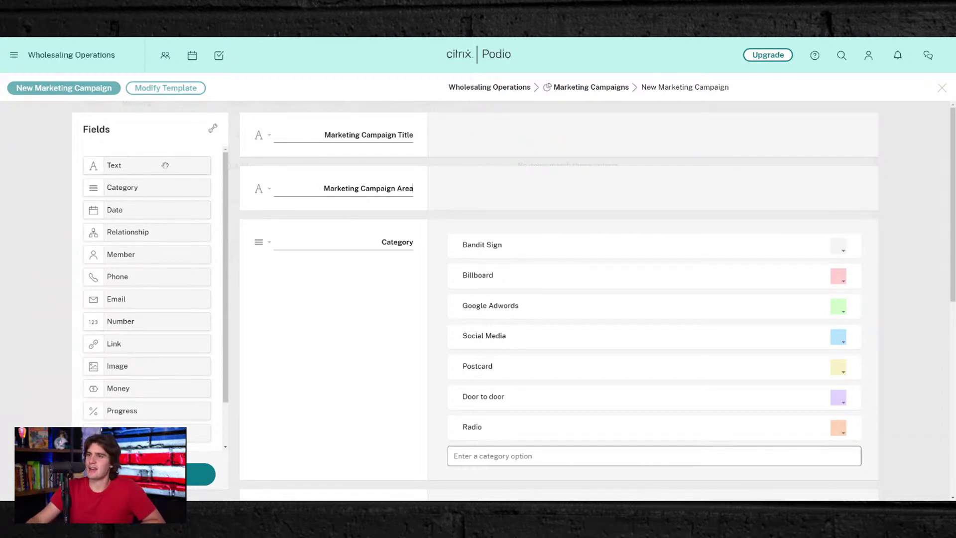
# - Add a text field labelled Marketing Campaign List between the Title and Area fields
pyautogui.moveTo(128, 168); pyautogui.dragTo(271, 169)
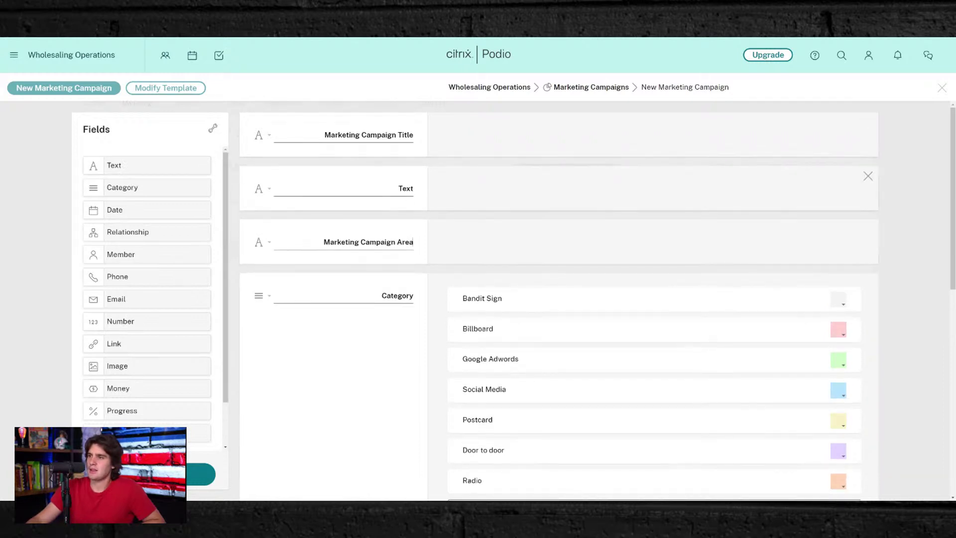
pyautogui.doubleClick(406, 188)
pyautogui.hotkey('ctrl', 'v')
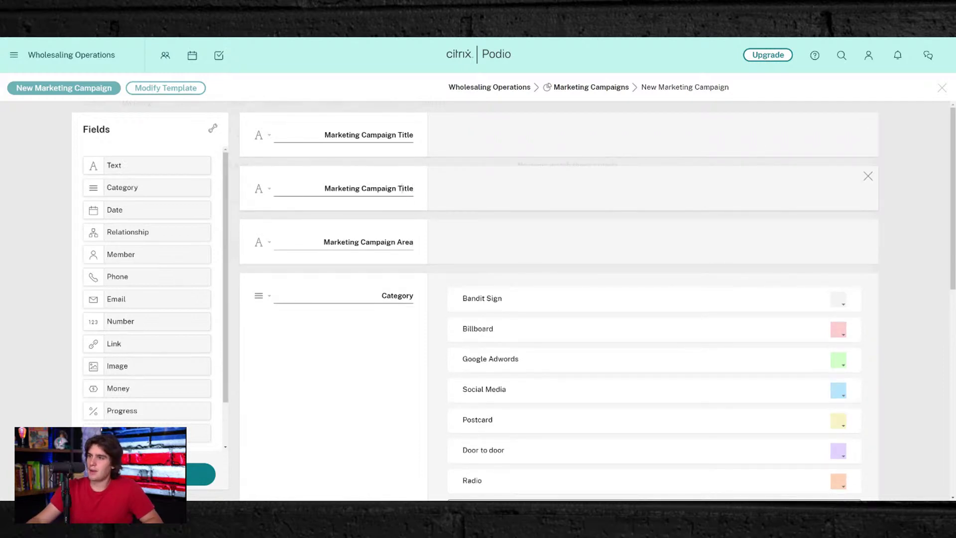
pyautogui.doubleClick(402, 188)
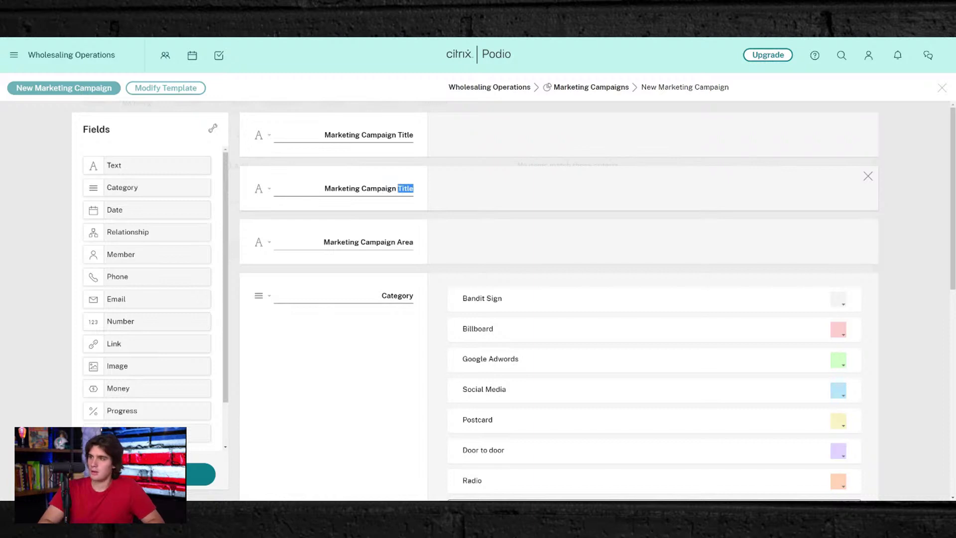
pyautogui.write('List')
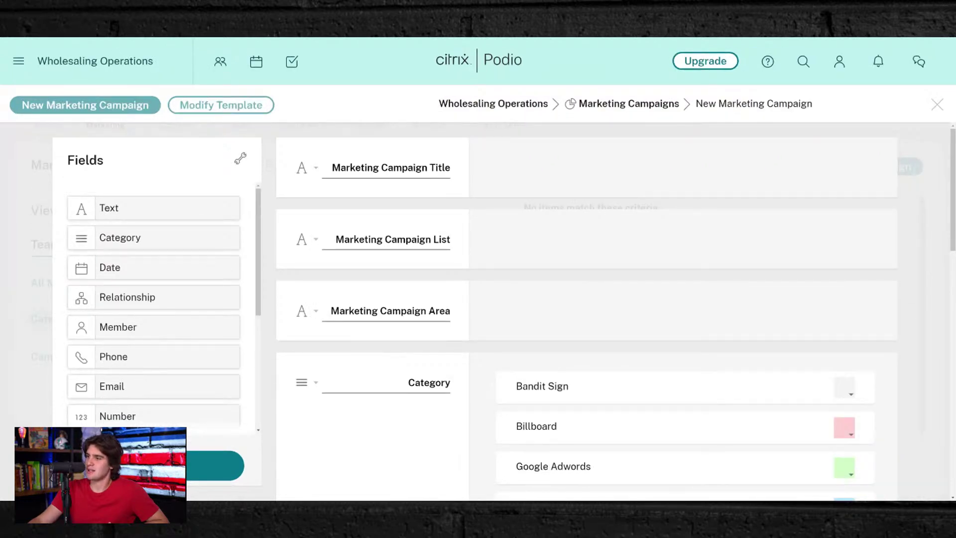
# - Rename the Bandit Sign category option to Cold Calling and colour it blue
pyautogui.scroll(-3, 520, 253)
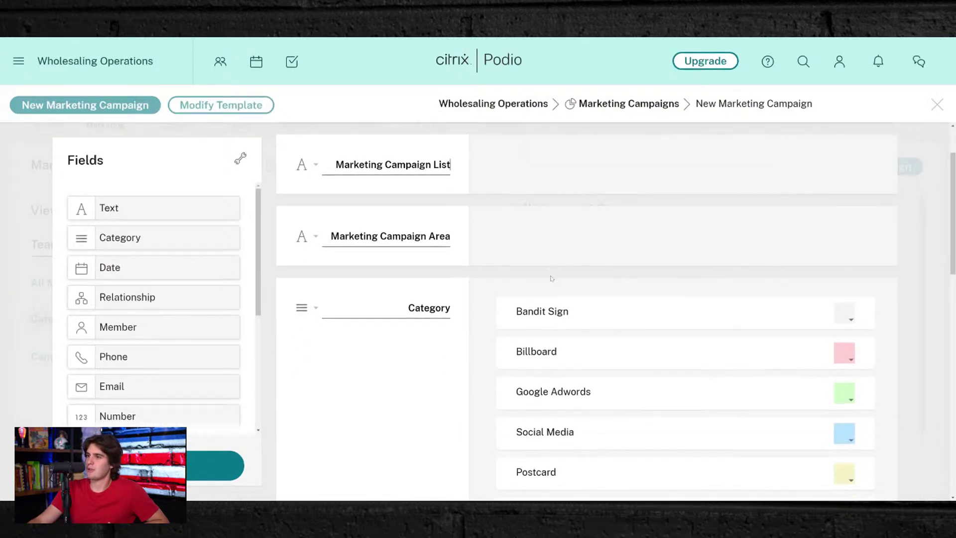
pyautogui.scroll(-2, 520, 253)
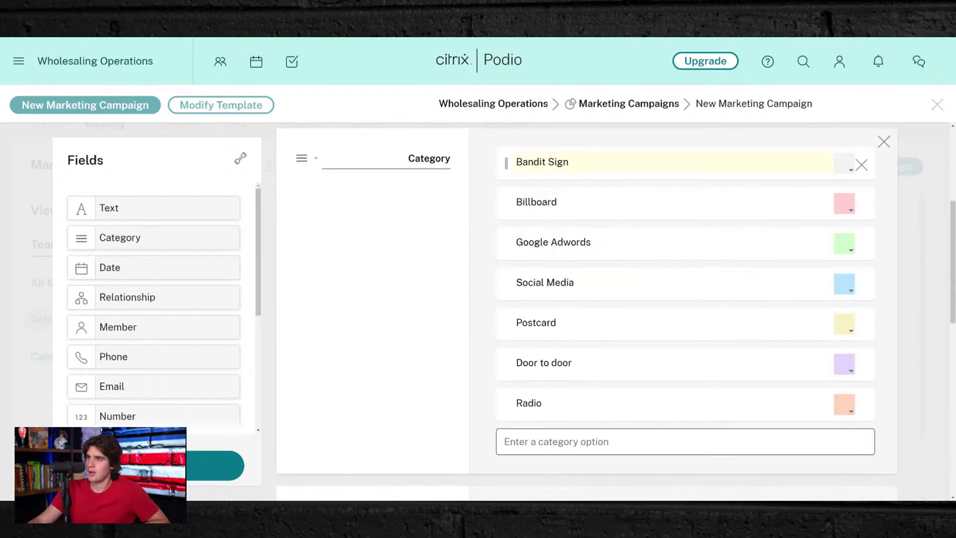
pyautogui.click(542, 161)
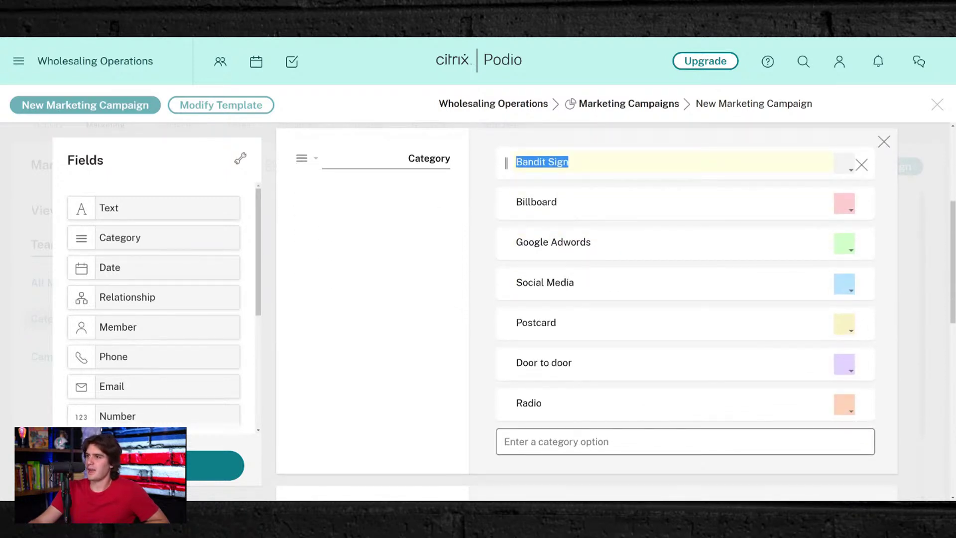
pyautogui.click(461, 201)
pyautogui.moveTo(569, 161); pyautogui.dragTo(515, 161)
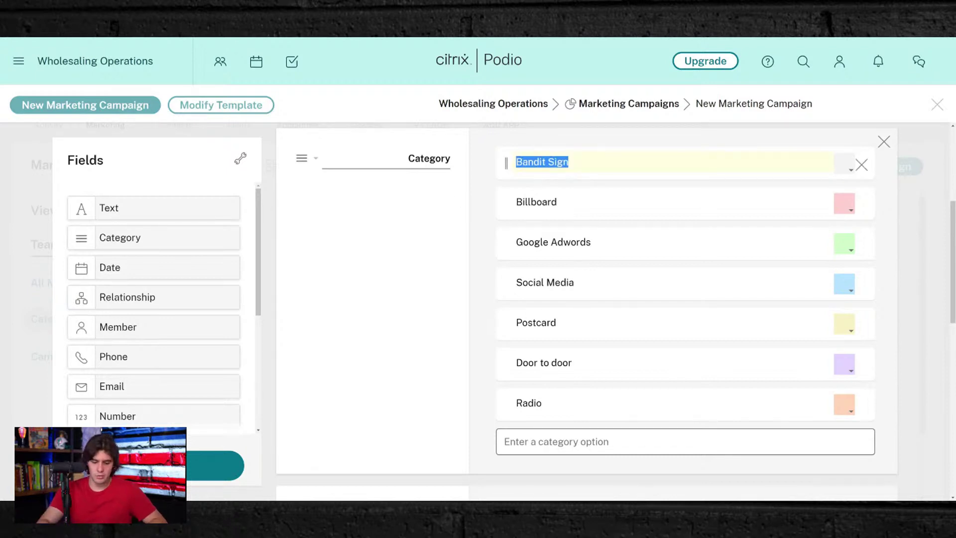
pyautogui.write('Cold Callin')
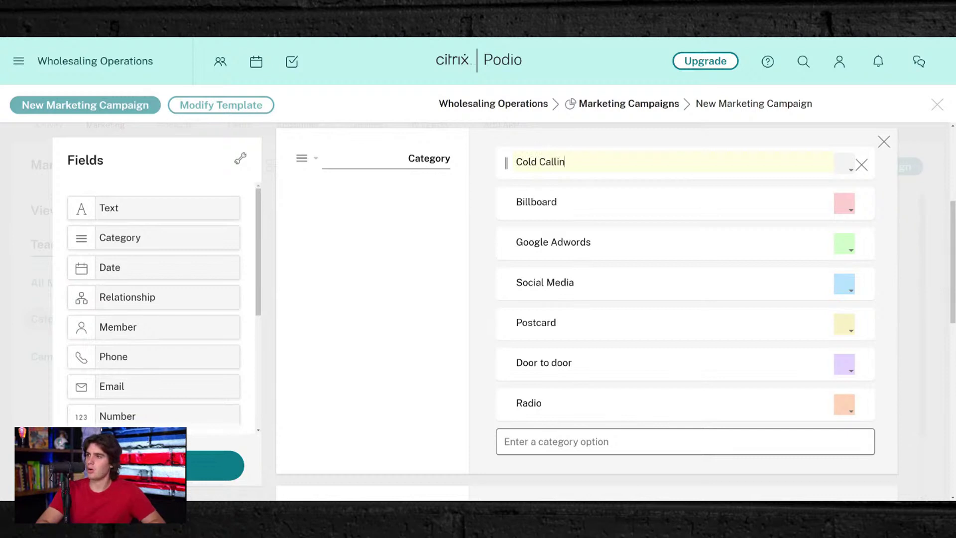
pyautogui.write('g')
pyautogui.click(844, 163)
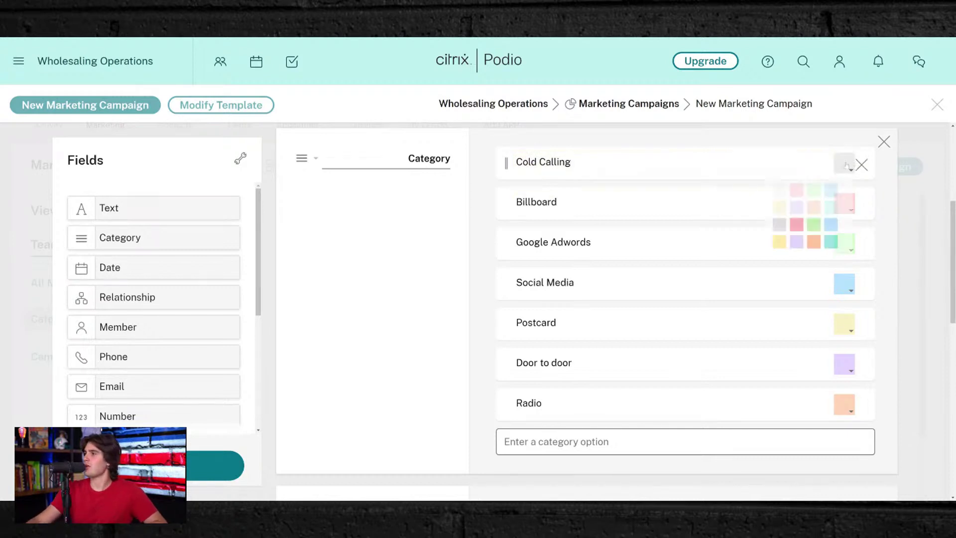
pyautogui.click(828, 225)
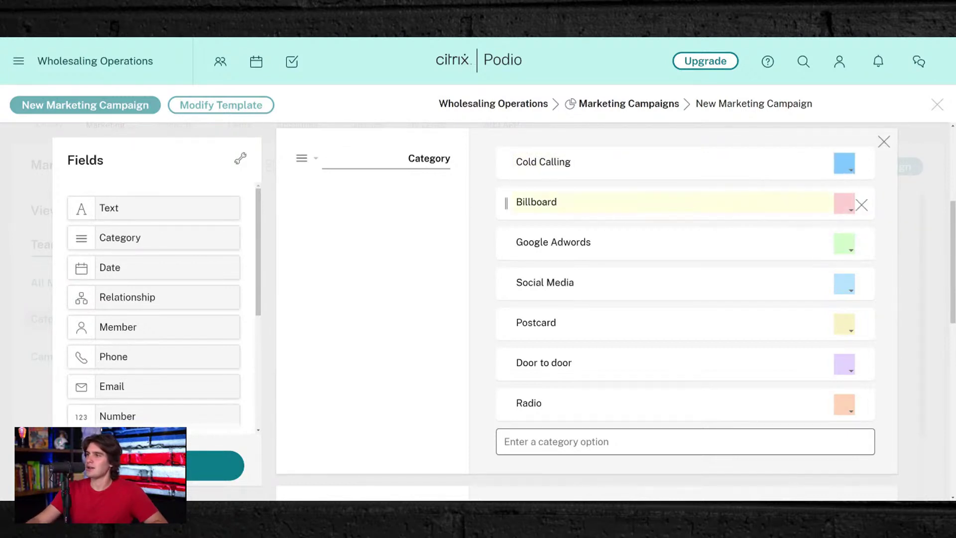
# - Change Billboard to a green SMS Text Blasting and Google Adwords to a yellow Direct Mail
pyautogui.click(617, 214)
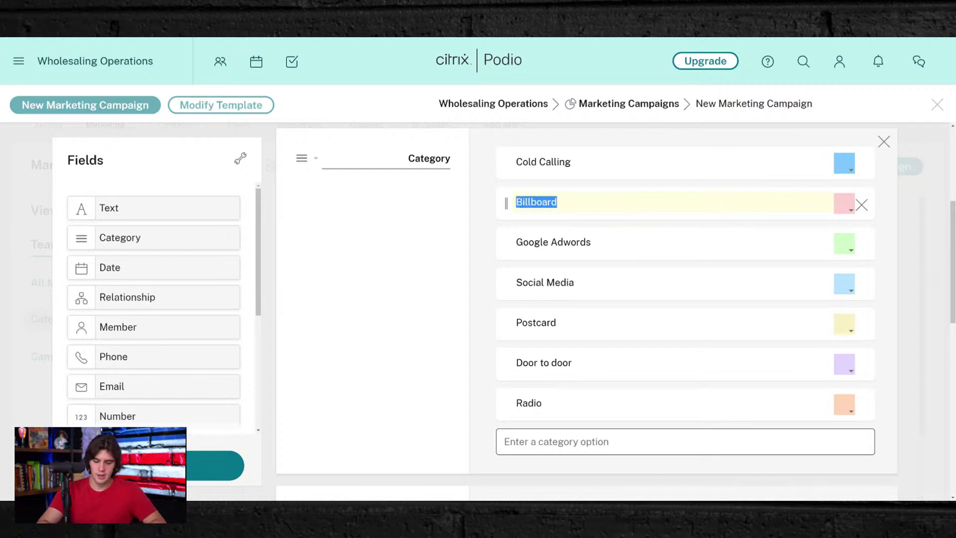
pyautogui.write('SMS T')
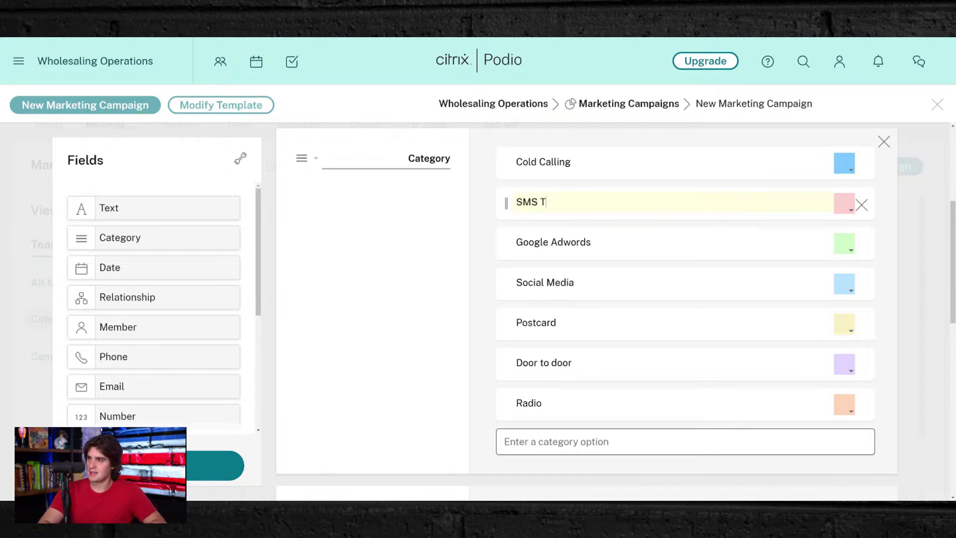
pyautogui.write('ext Bl')
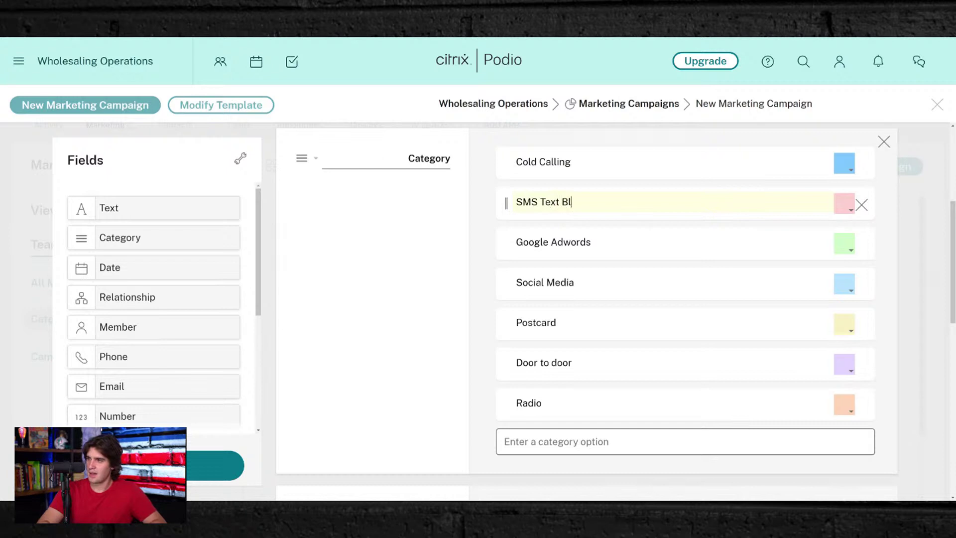
pyautogui.write('asting')
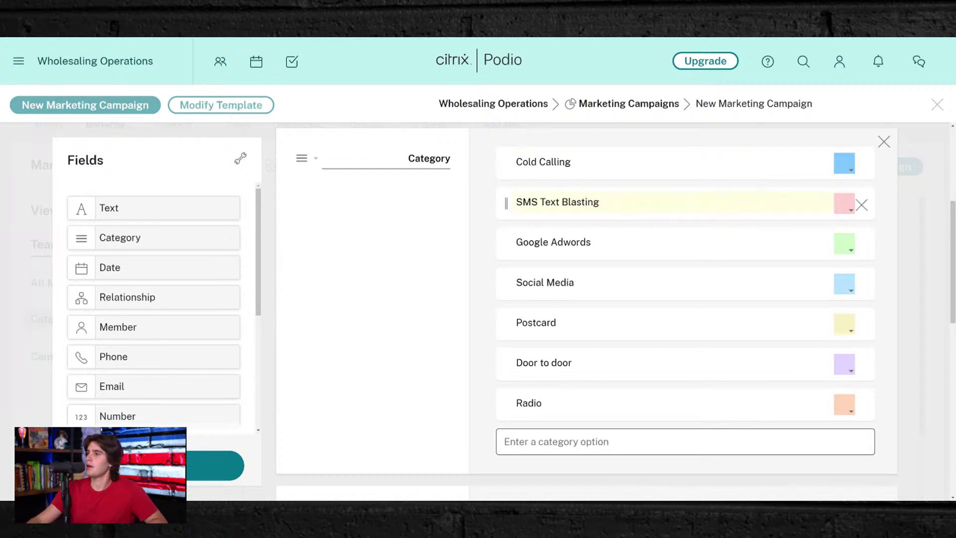
pyautogui.click(844, 208)
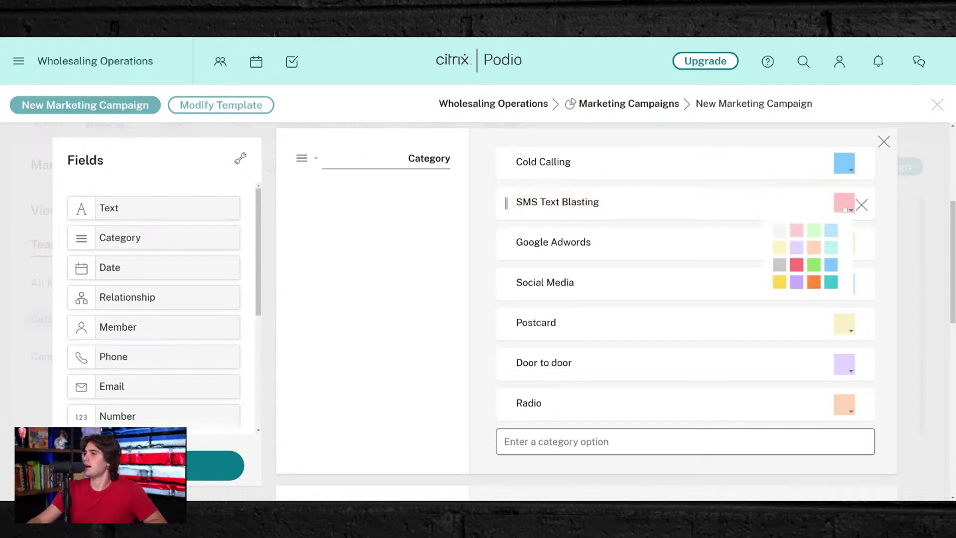
pyautogui.click(813, 265)
pyautogui.tripleClick(570, 242)
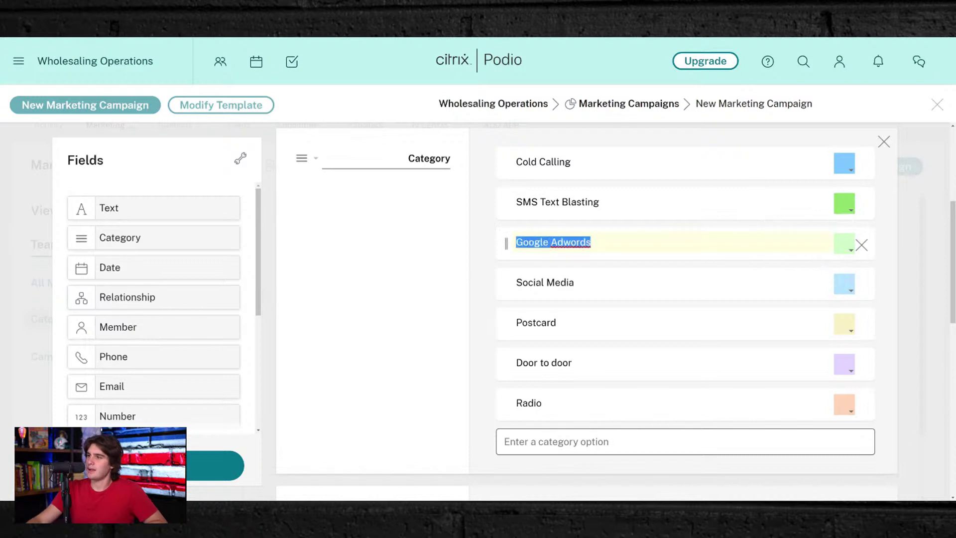
pyautogui.write('Direct')
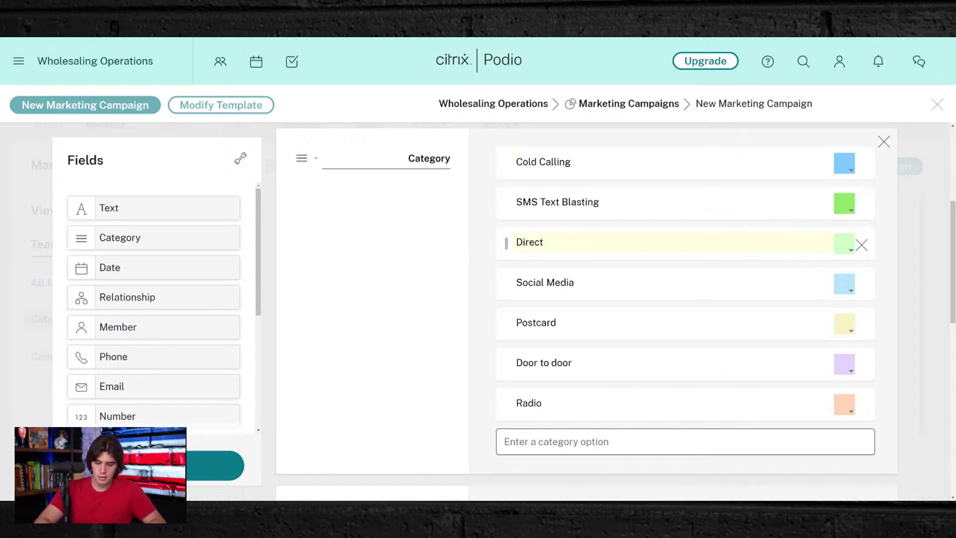
pyautogui.write(' Mail')
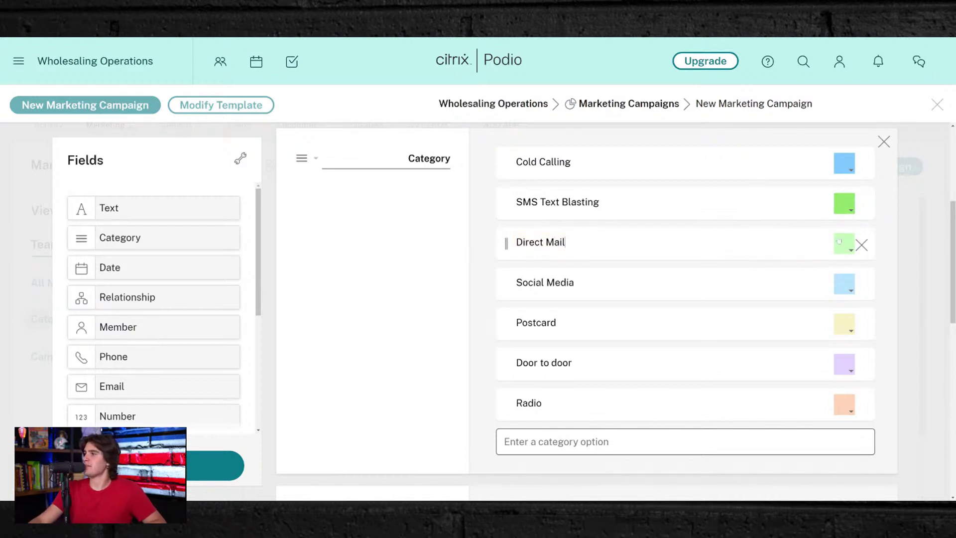
pyautogui.click(843, 244)
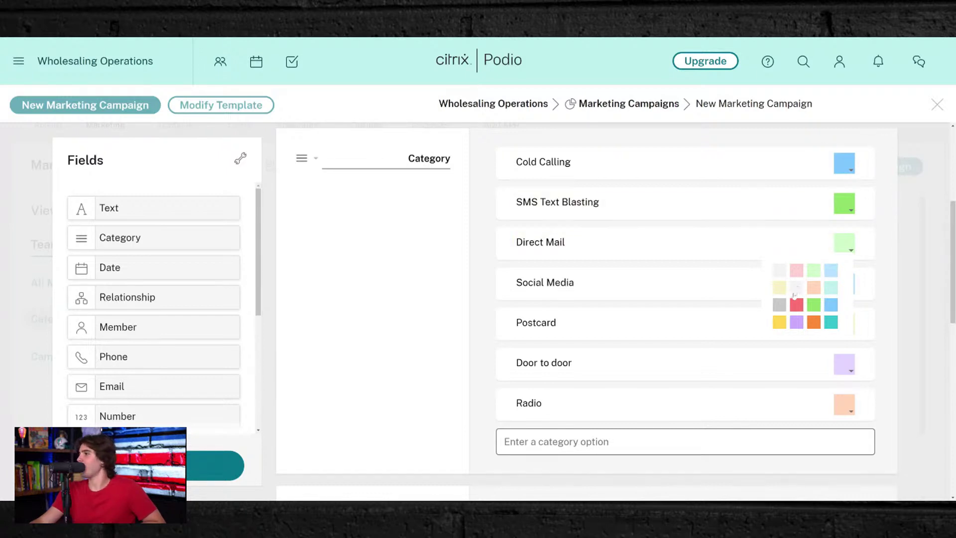
pyautogui.click(779, 322)
# - Delete the Social Media, Postcard and Door to door options
pyautogui.click(561, 282)
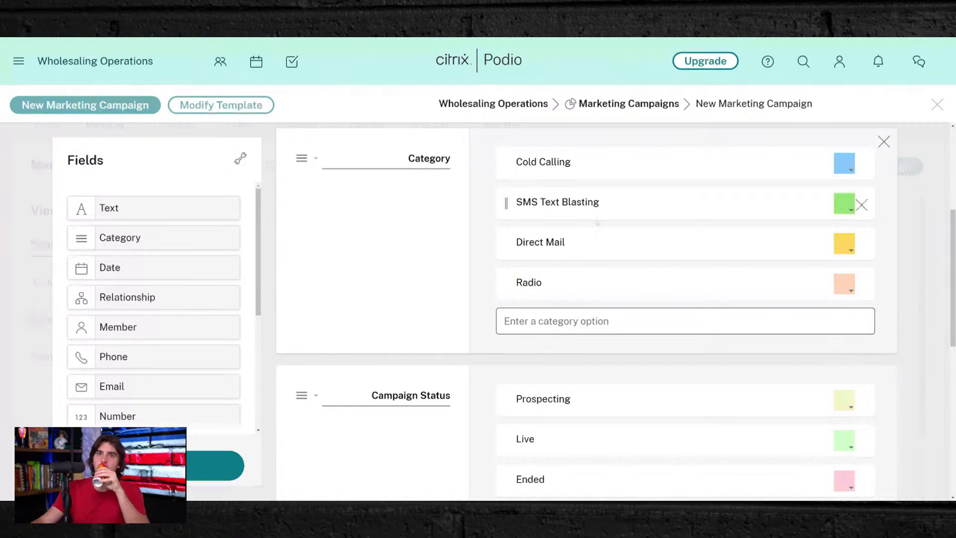
pyautogui.click(569, 302)
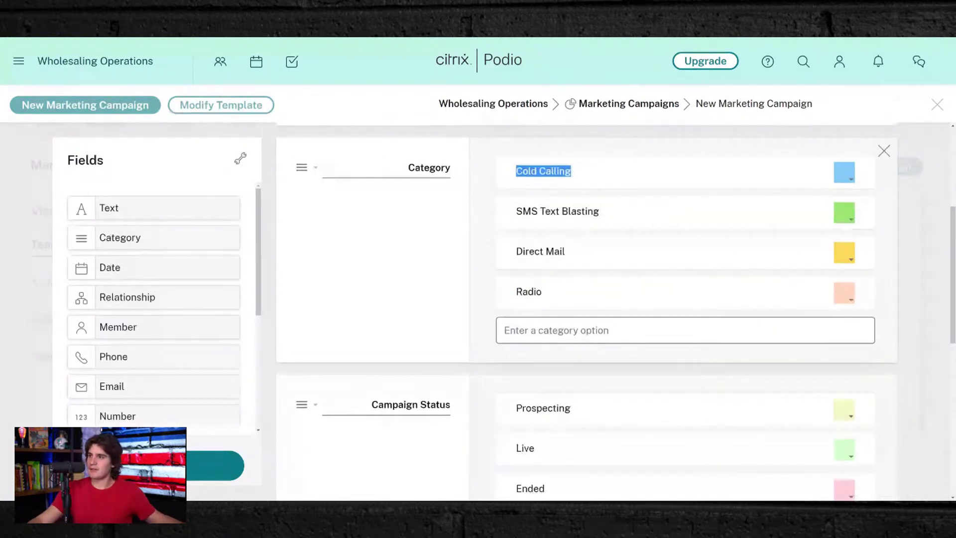
pyautogui.scroll(5, 568, 303)
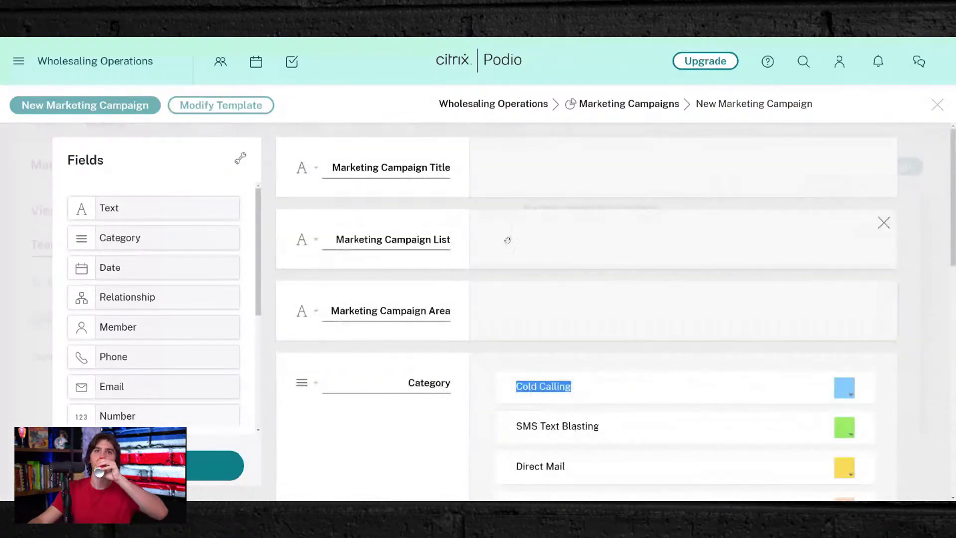
pyautogui.scroll(-3, 549, 247)
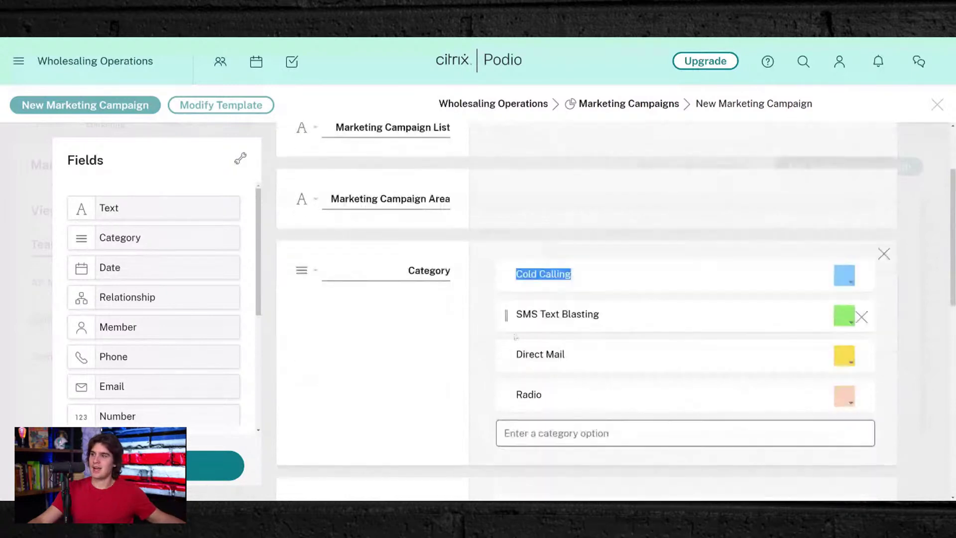
# - Rename the Category field to Marketing Channel
pyautogui.doubleClick(409, 278)
pyautogui.write('marketin')
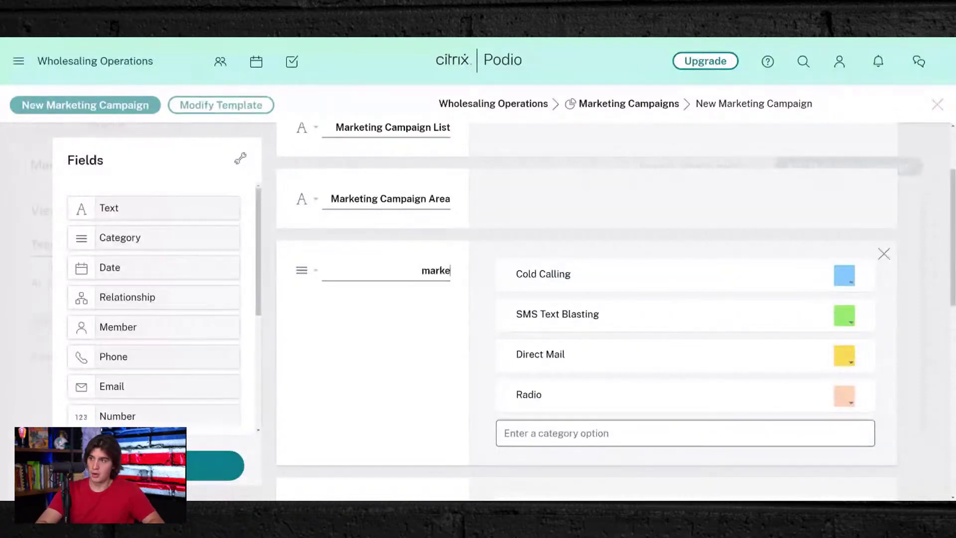
pyautogui.press('BackSpace')
pyautogui.press('BackSpace')
pyautogui.press('BackSpace')
pyautogui.press('BackSpace')
pyautogui.press('BackSpace')
pyautogui.press('BackSpace')
pyautogui.press('BackSpace')
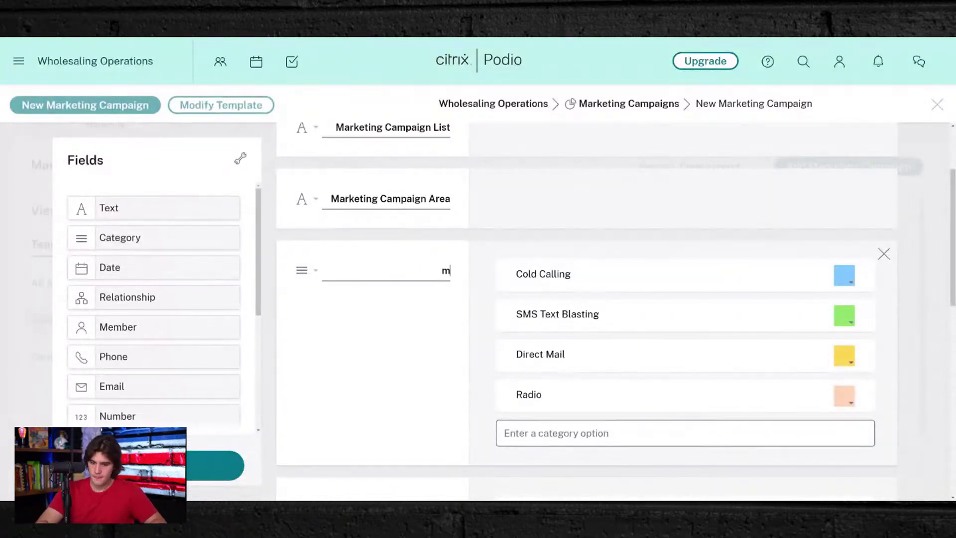
pyautogui.write('arketing Ch')
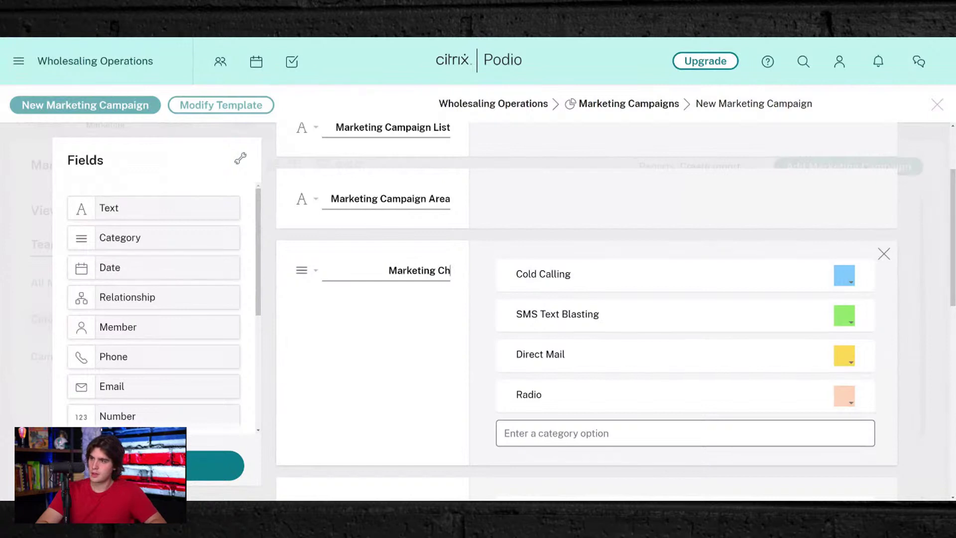
pyautogui.write('annel')
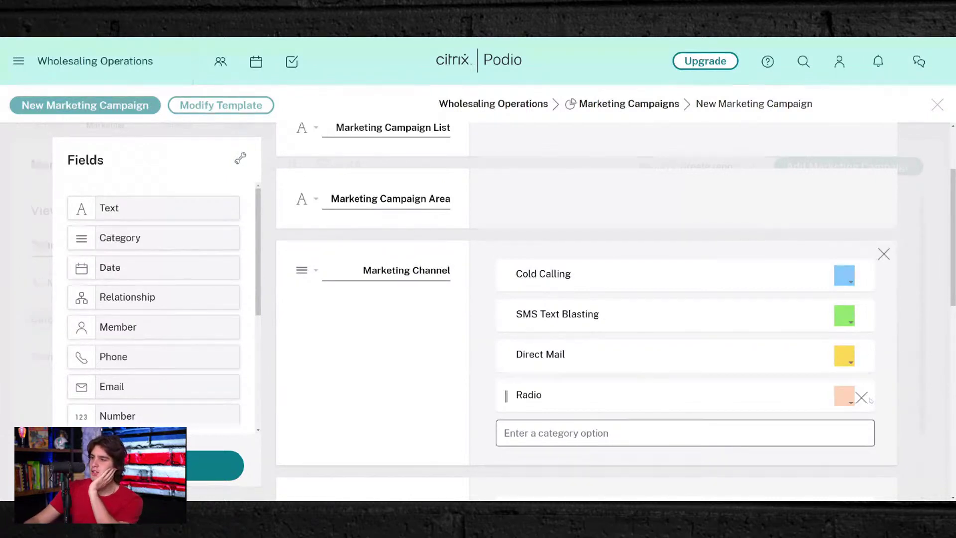
# - Replace the Radio option with a purple Bandit Signs option
pyautogui.click(862, 397)
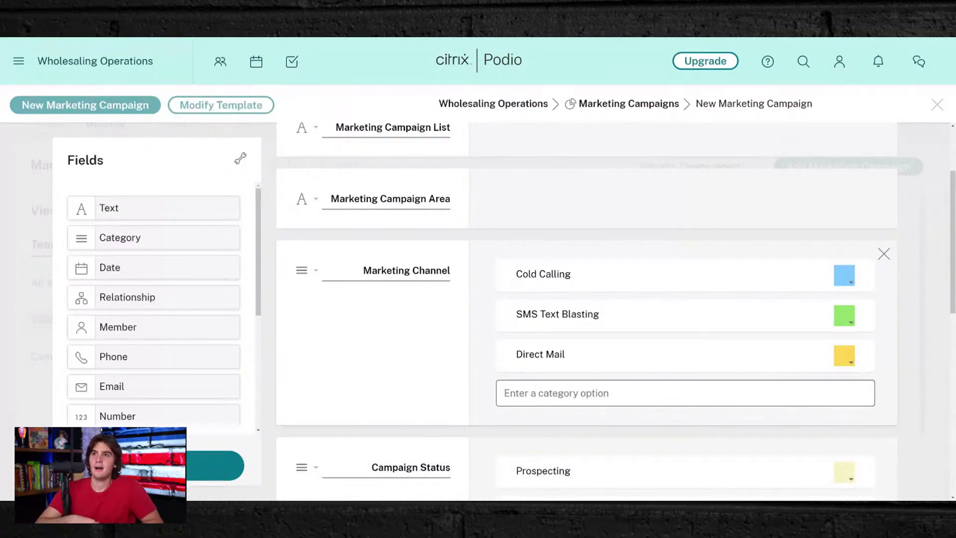
pyautogui.write('Ban')
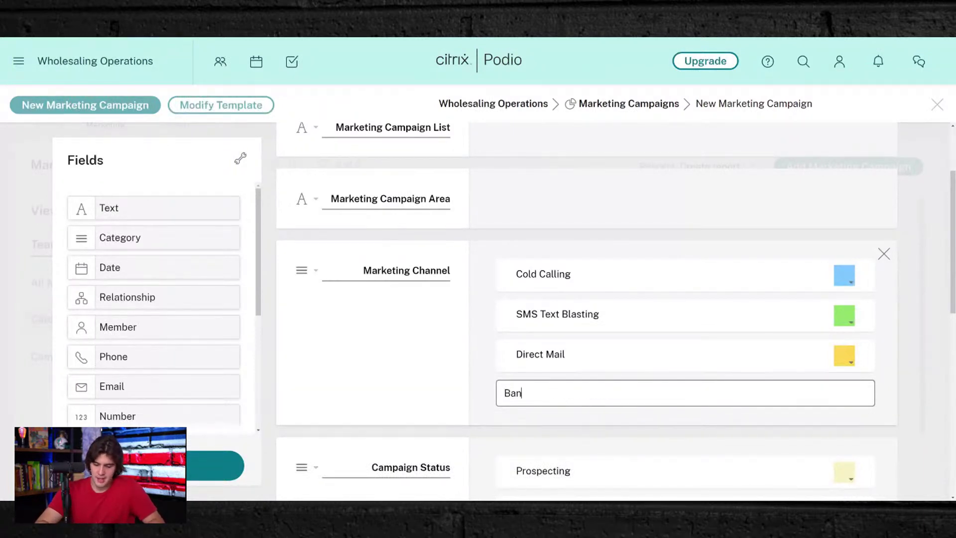
pyautogui.write('dit Signs')
pyautogui.press('Return')
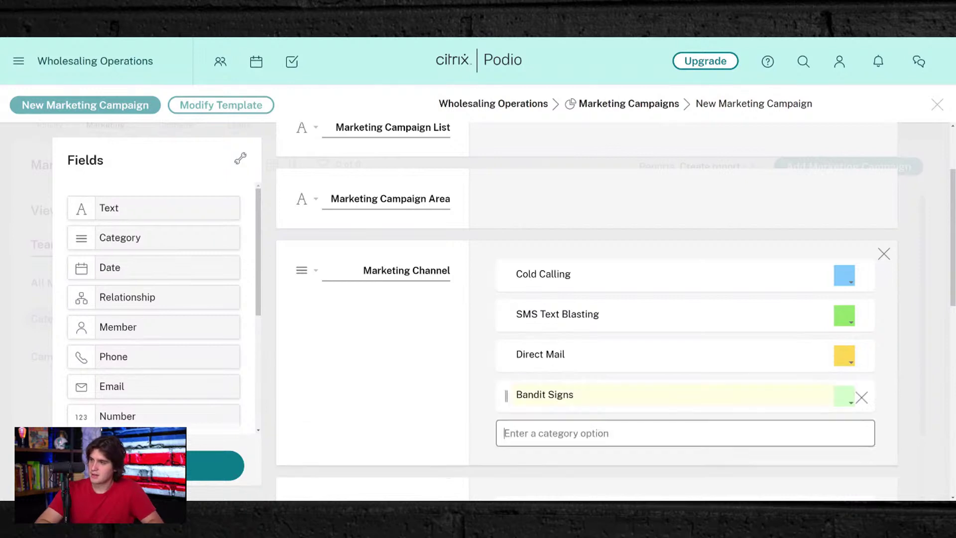
pyautogui.click(844, 395)
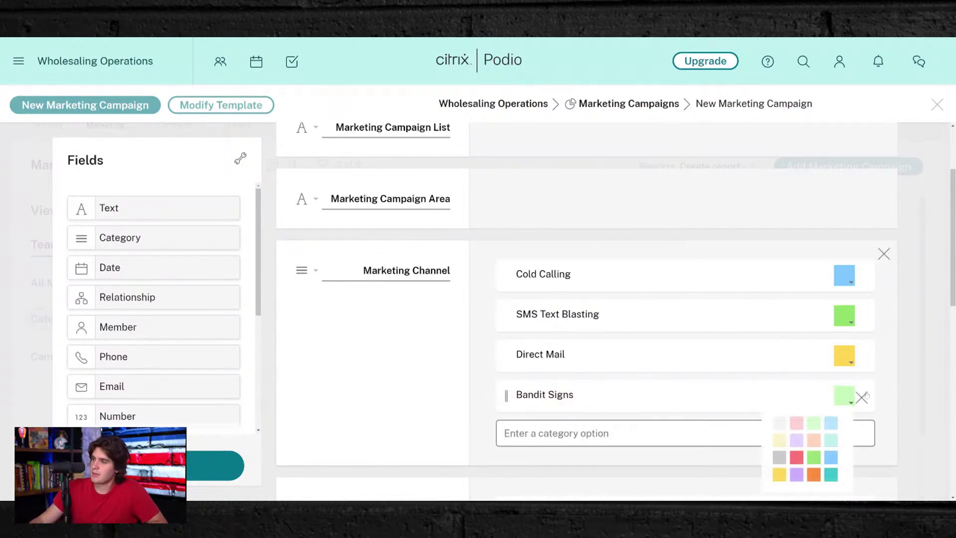
pyautogui.click(796, 439)
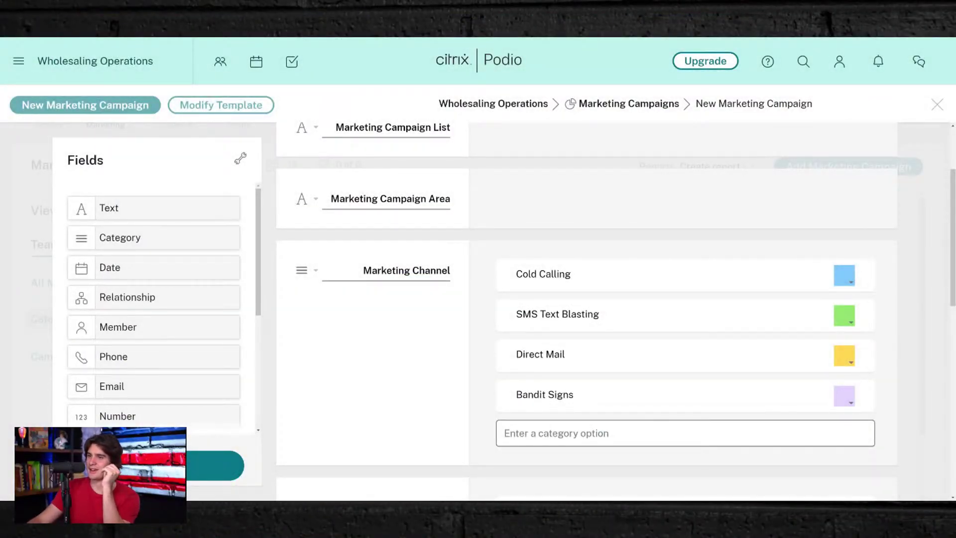
# - Change the Prospecting status option to Scheduled, leaving Live and Ended as they are
pyautogui.scroll(-4, 378, 446)
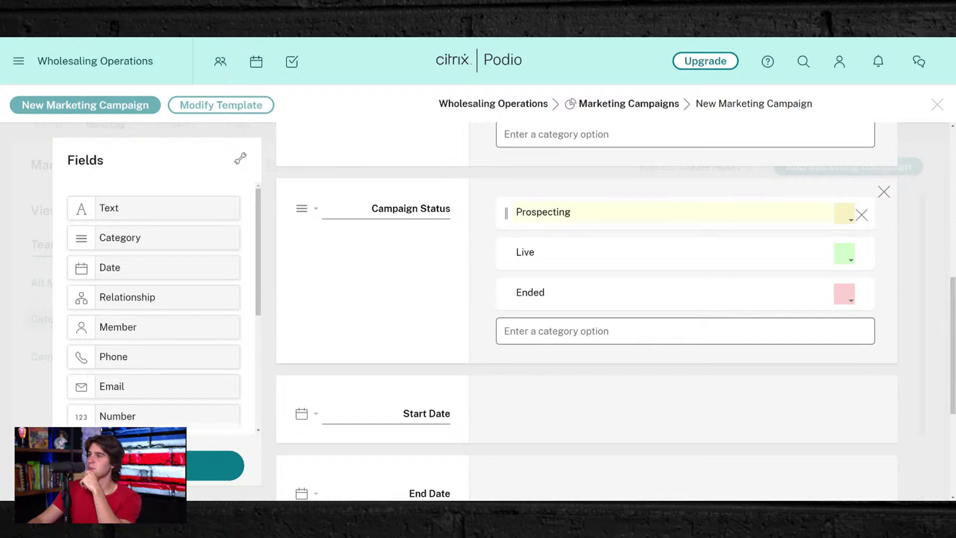
pyautogui.doubleClick(525, 252)
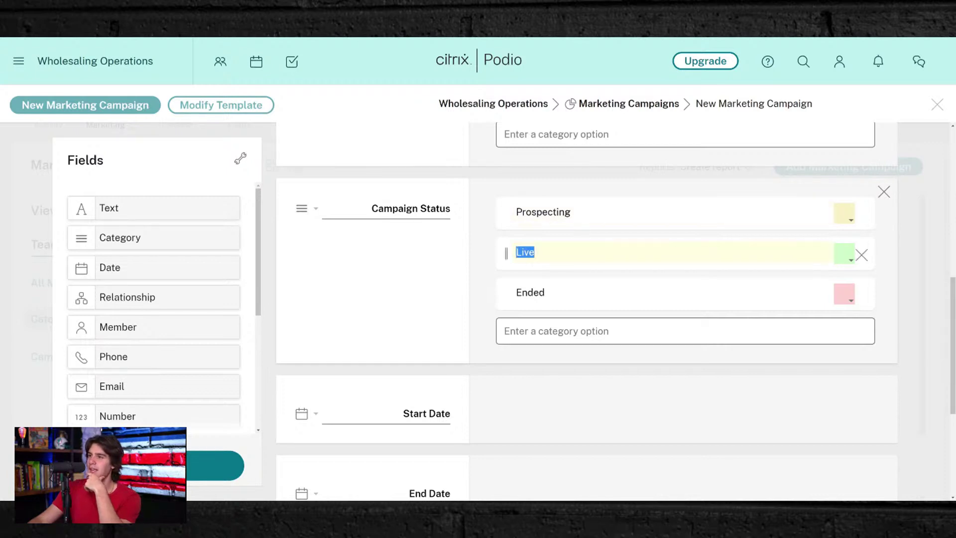
pyautogui.click(525, 252)
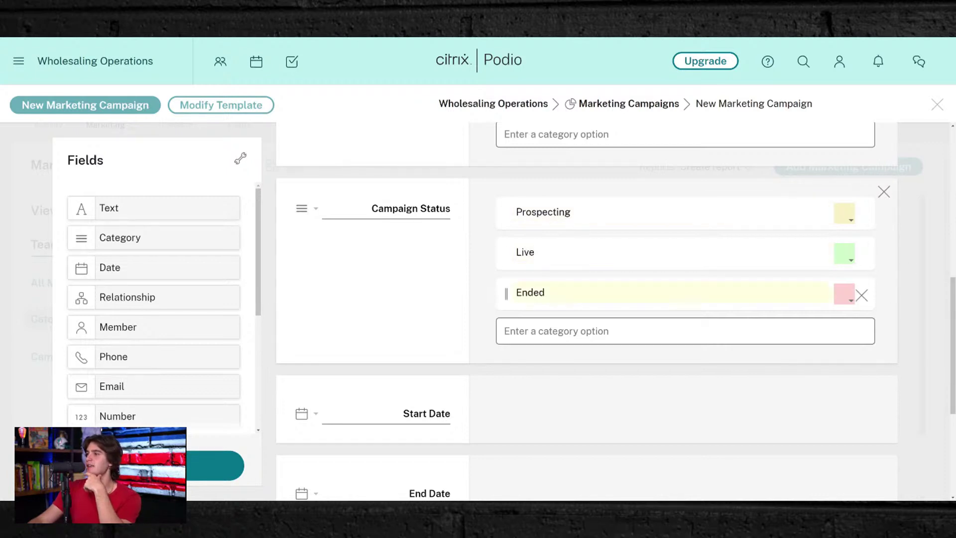
pyautogui.doubleClick(569, 212)
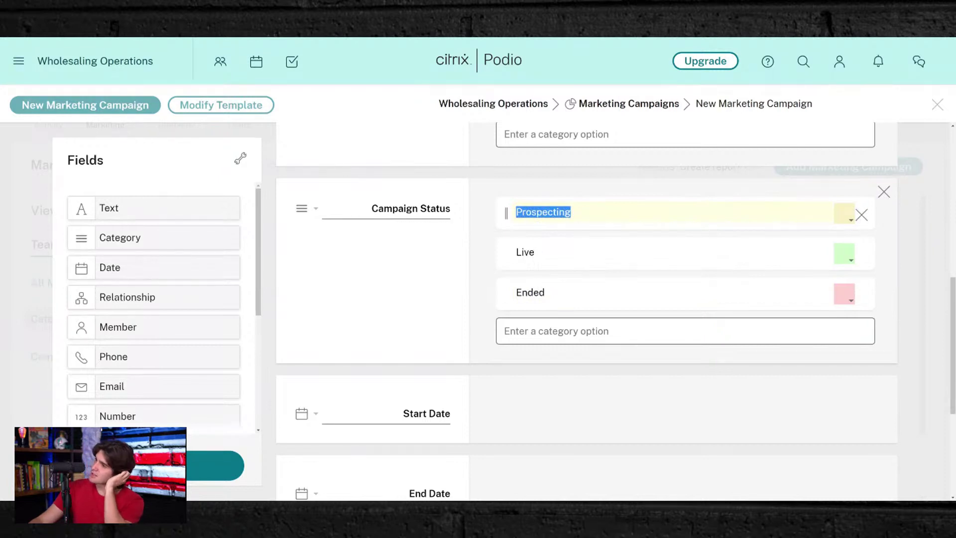
pyautogui.write('S')
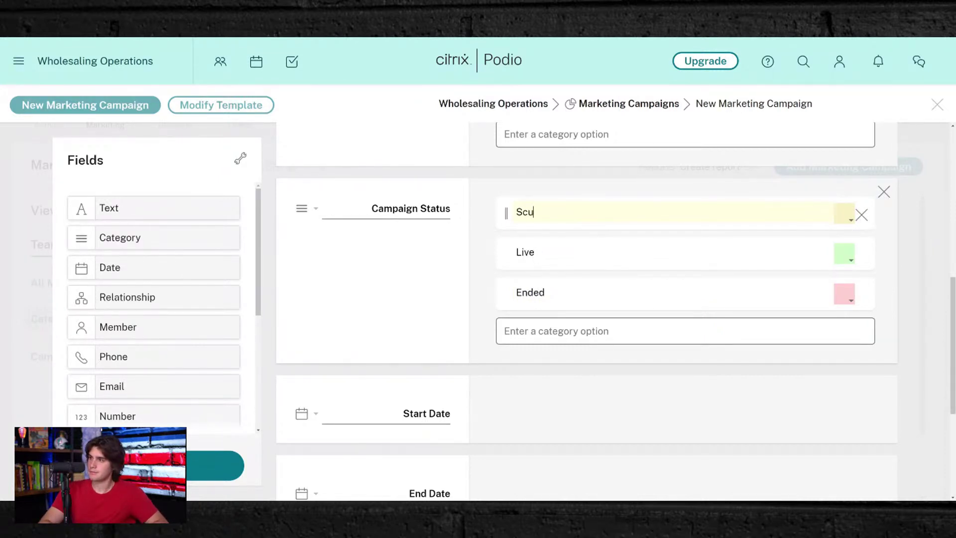
pyautogui.write('chedue')
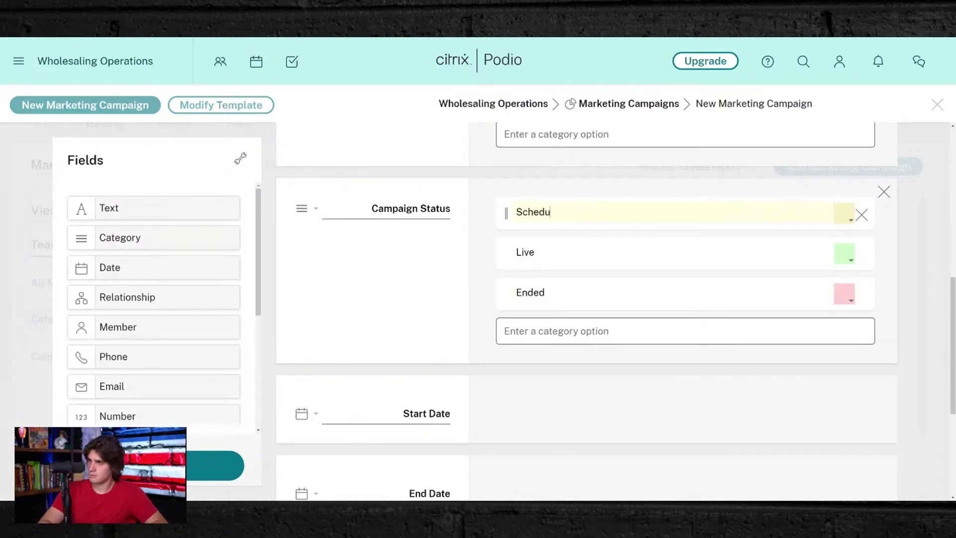
pyautogui.write('led')
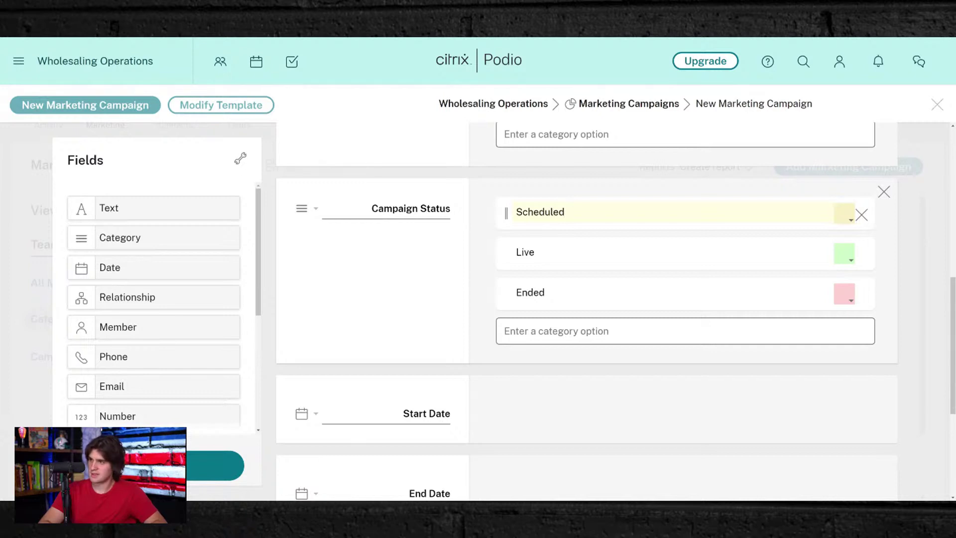
pyautogui.click(347, 331)
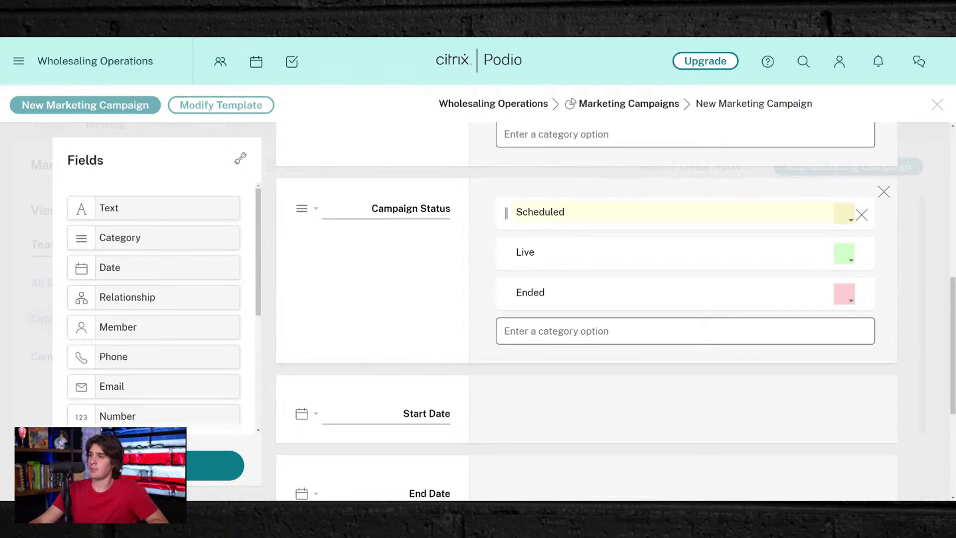
pyautogui.scroll(-4, 482, 239)
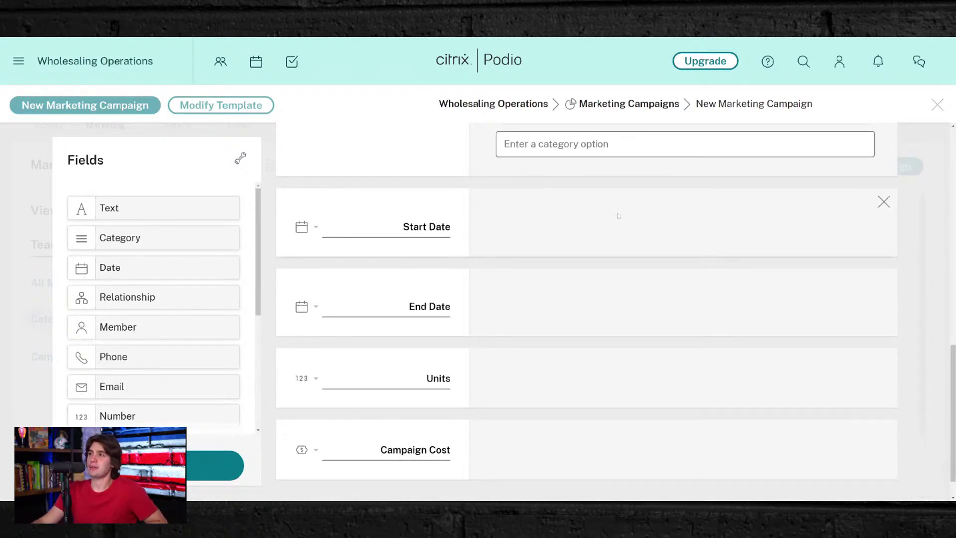
# - Relabel the Units field as Budget and Campaign Cost as Actual Cost
pyautogui.scroll(-1, 471, 312)
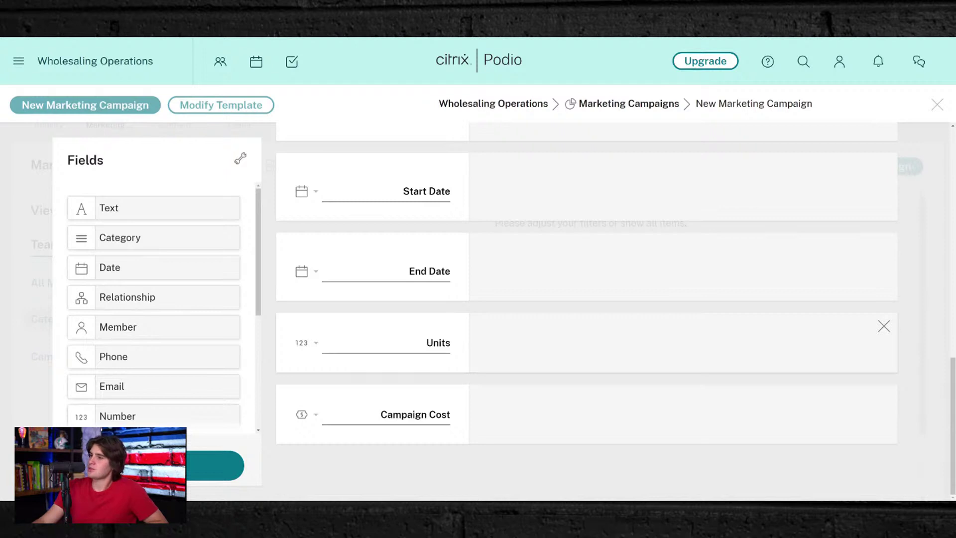
pyautogui.doubleClick(439, 343)
pyautogui.write('B')
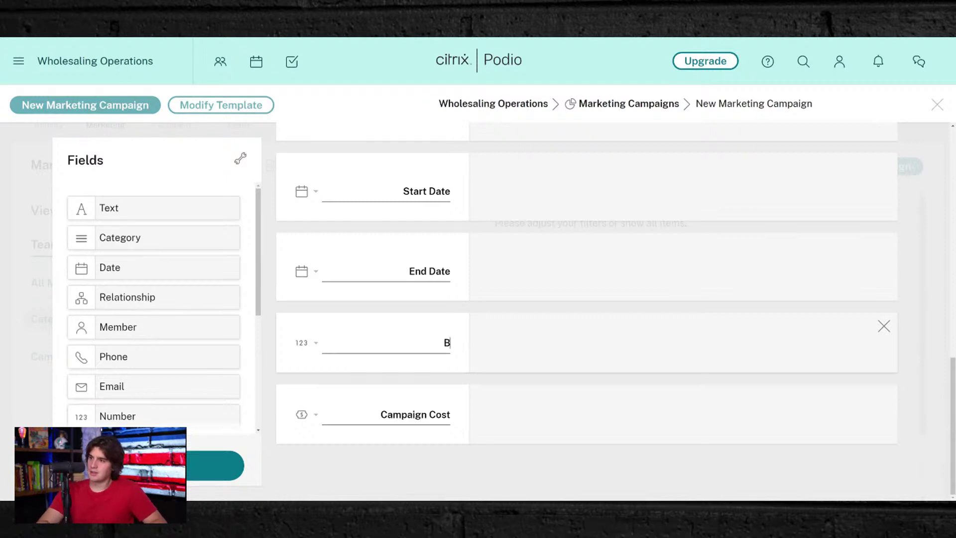
pyautogui.write('udget')
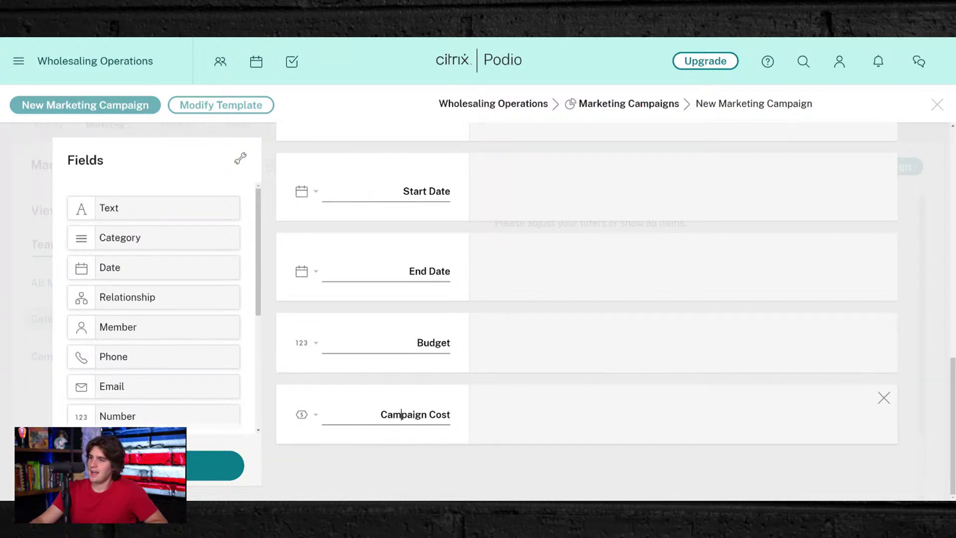
pyautogui.doubleClick(401, 414)
pyautogui.write('Ac')
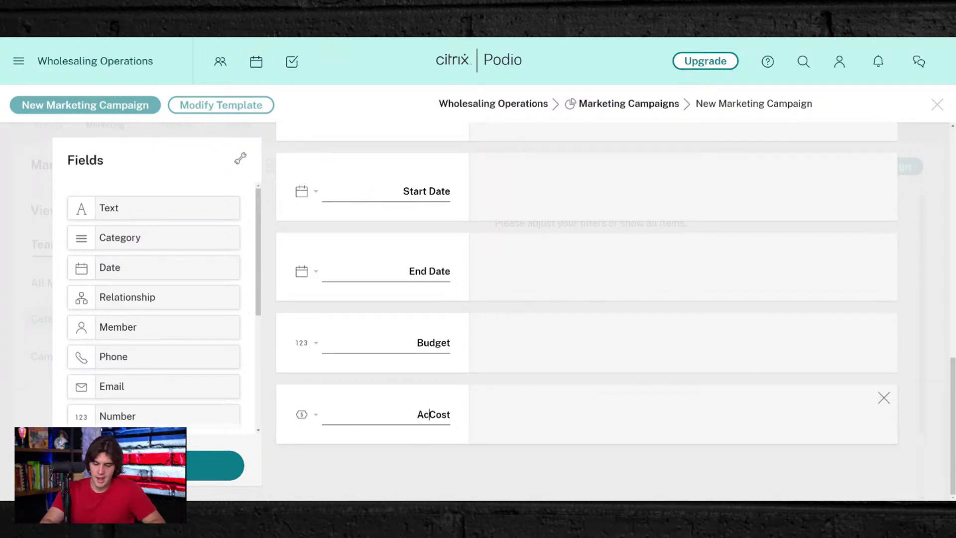
pyautogui.write('tual')
pyautogui.scroll(2, 422, 290)
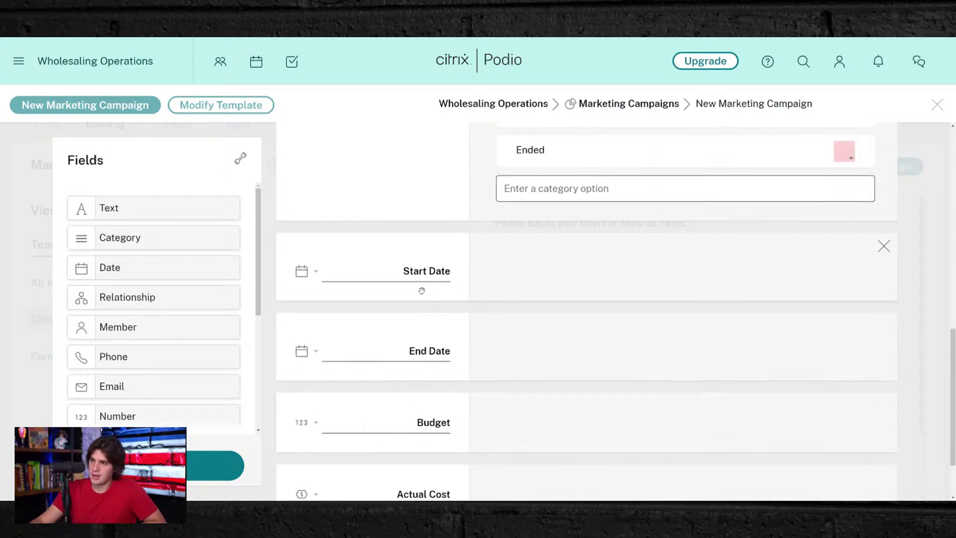
pyautogui.scroll(-2, 422, 290)
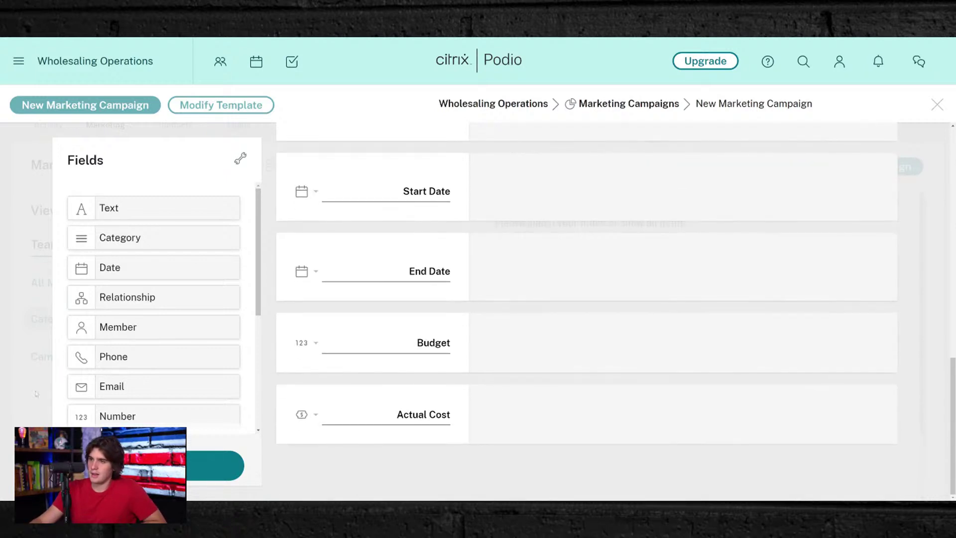
pyautogui.scroll(-4, 98, 351)
pyautogui.scroll(2, 111, 288)
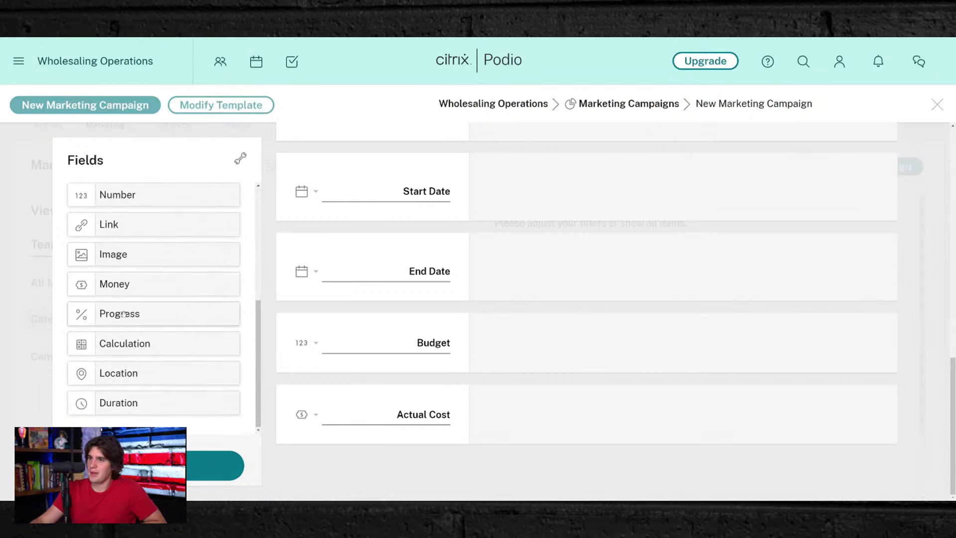
# - Insert a Number field labelled Units between End Date and Budget
pyautogui.moveTo(110, 274); pyautogui.dragTo(343, 336)
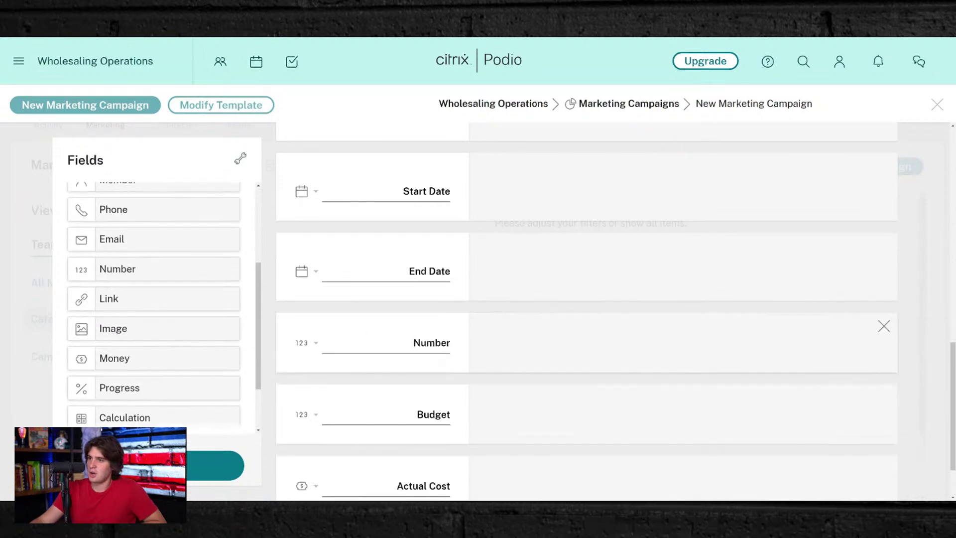
pyautogui.scroll(6, 517, 382)
pyautogui.scroll(8, 518, 380)
pyautogui.scroll(-4, 518, 380)
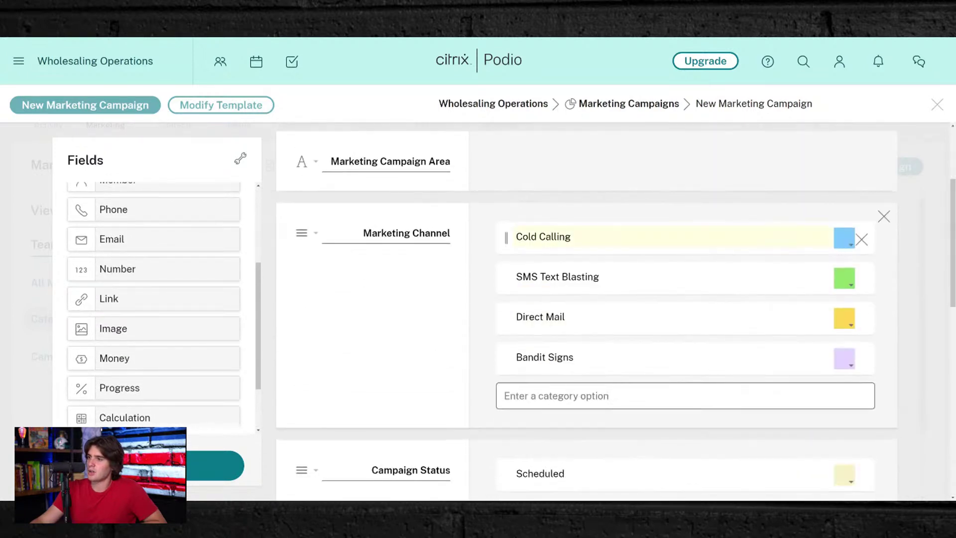
pyautogui.scroll(-5, 555, 282)
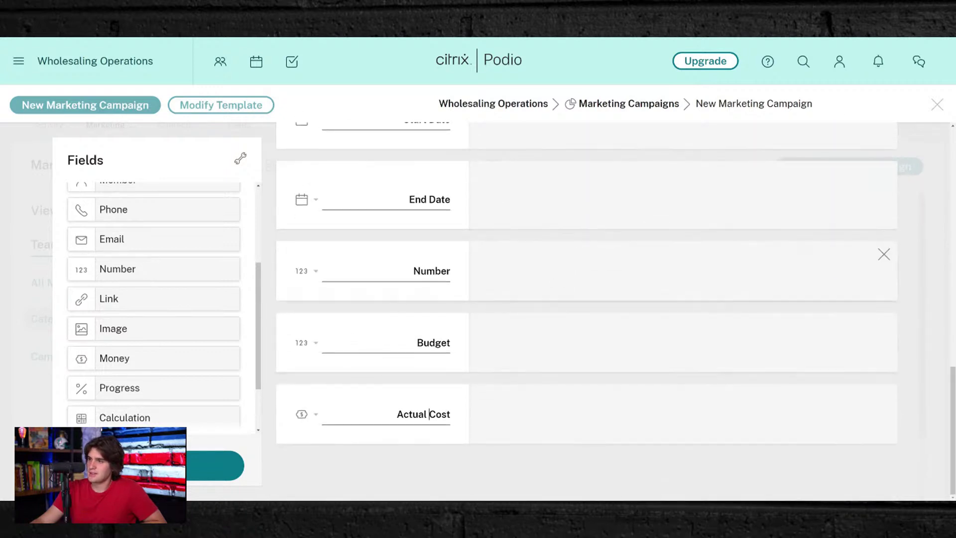
pyautogui.doubleClick(431, 271)
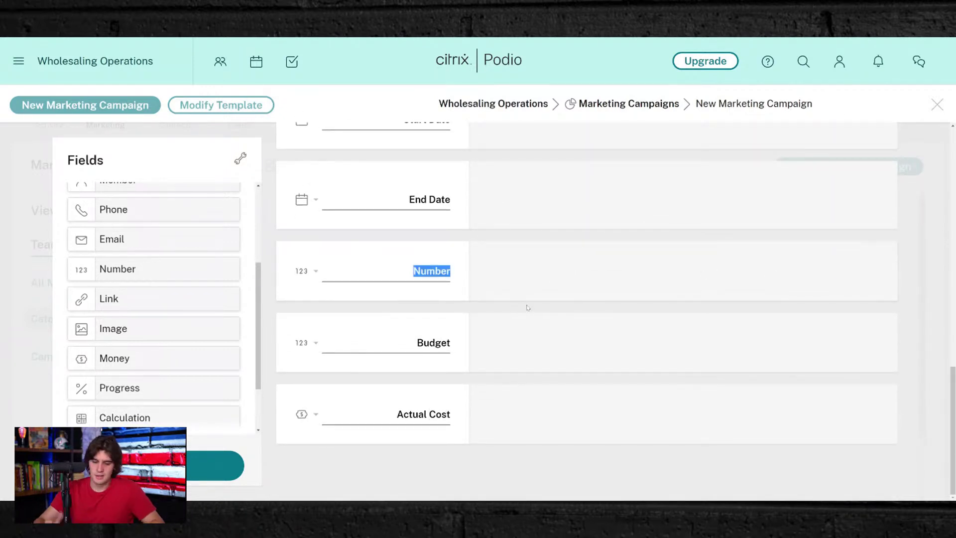
pyautogui.write('Units')
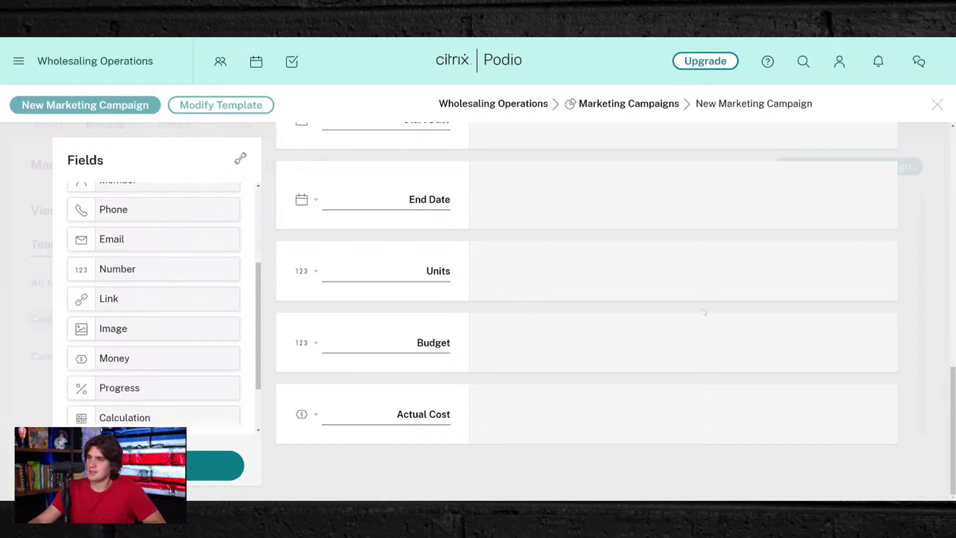
pyautogui.scroll(10, 481, 365)
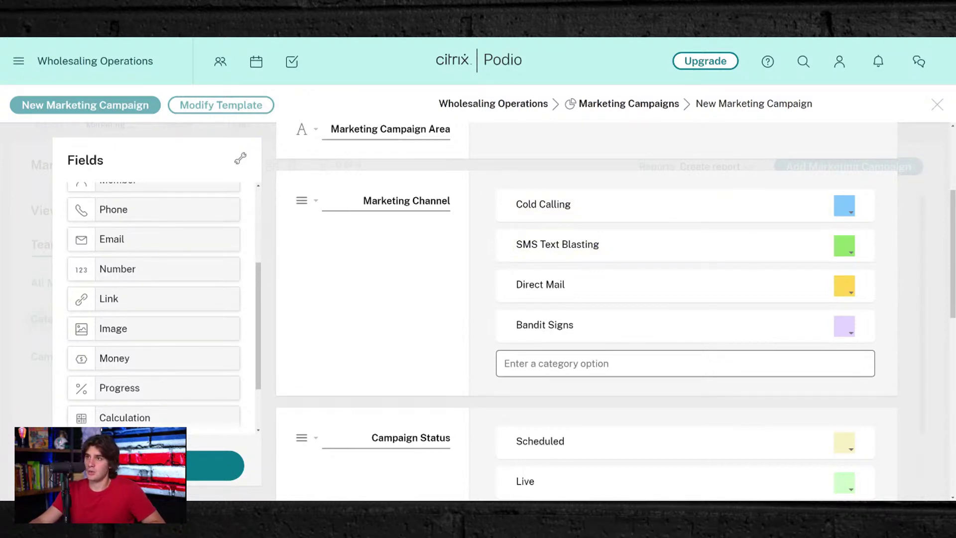
# - Save the Marketing Campaigns template changes and close the editor
pyautogui.scroll(-10, 392, 251)
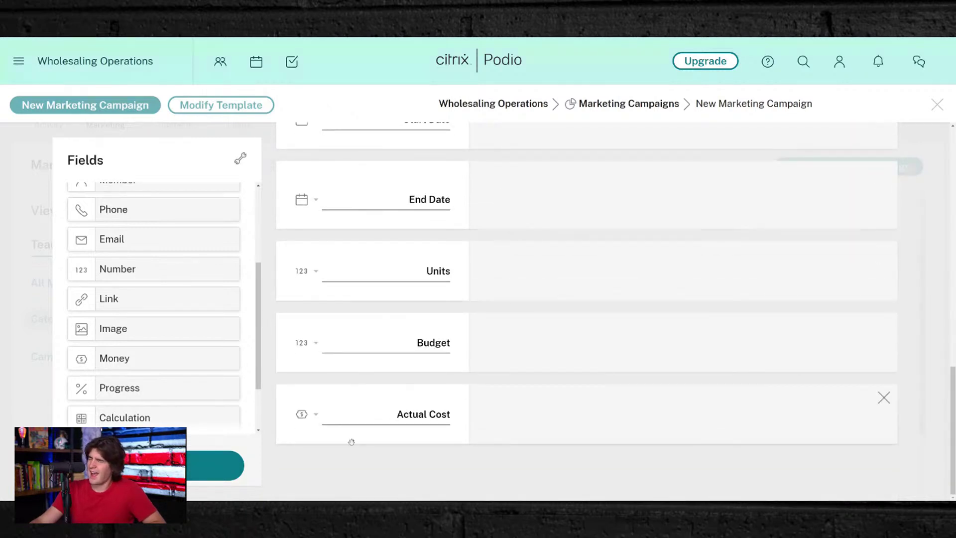
pyautogui.scroll(-3, 174, 376)
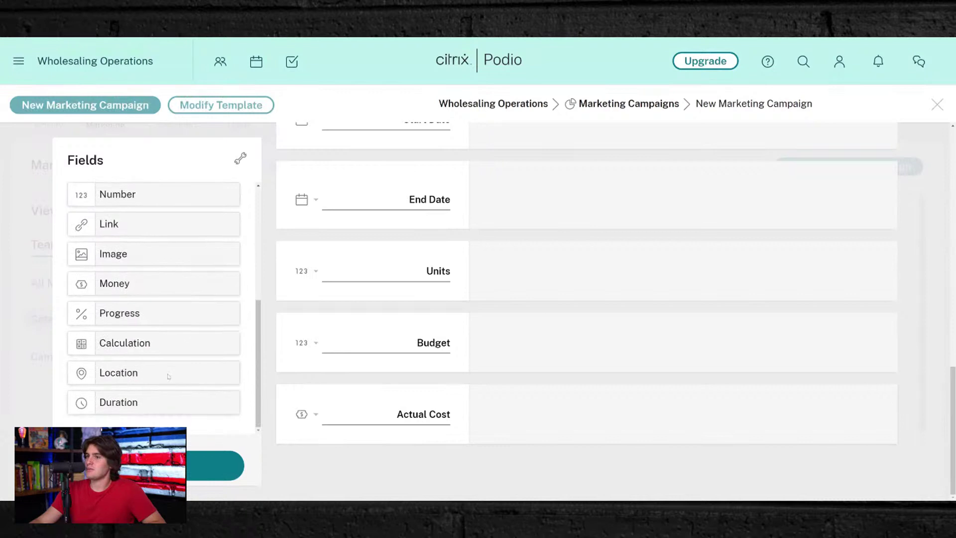
pyautogui.scroll(5, 163, 345)
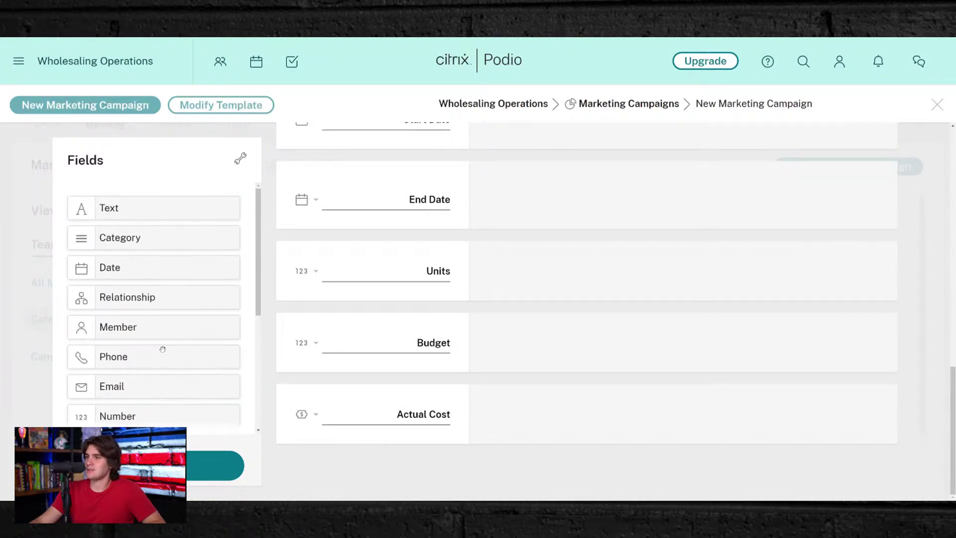
pyautogui.scroll(-3, 162, 349)
pyautogui.scroll(3, 162, 347)
pyautogui.scroll(-5, 162, 347)
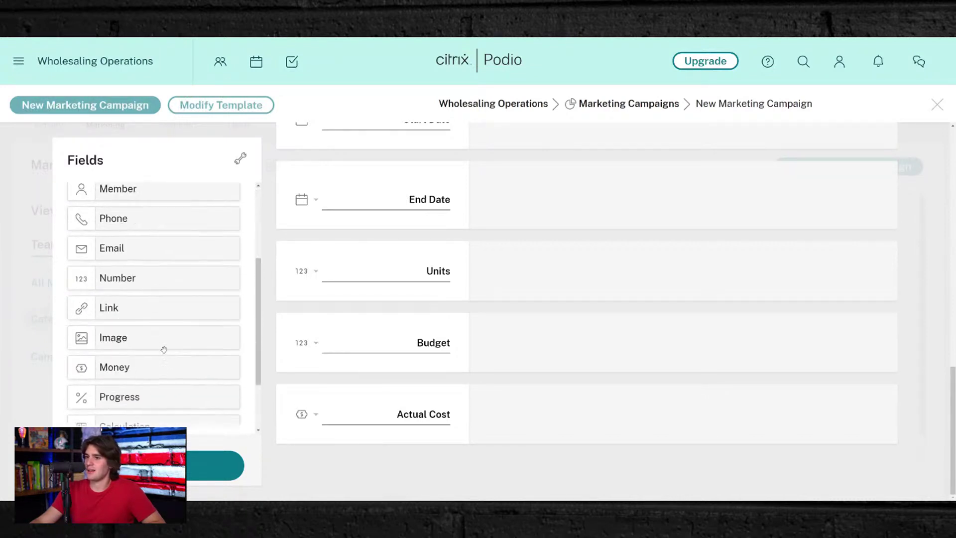
pyautogui.scroll(10, 383, 373)
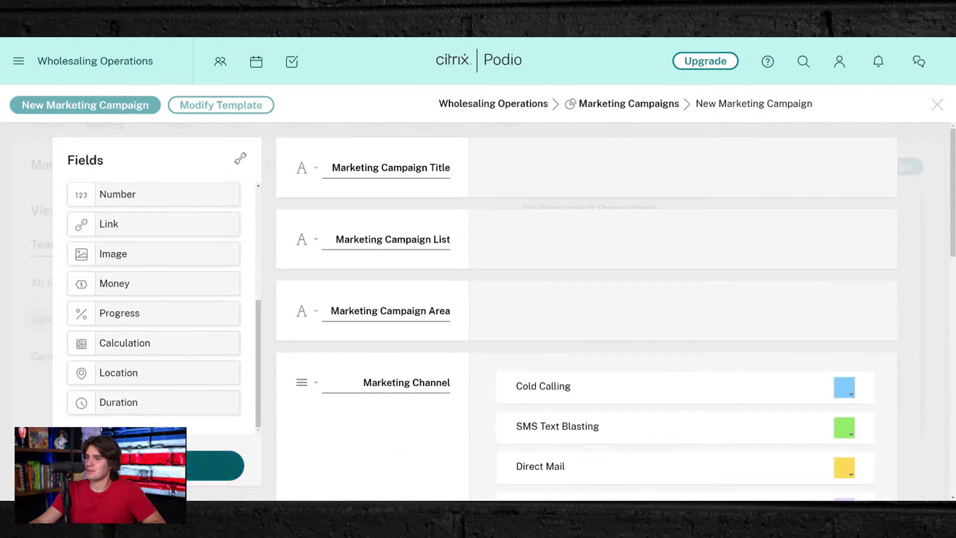
pyautogui.click(193, 458)
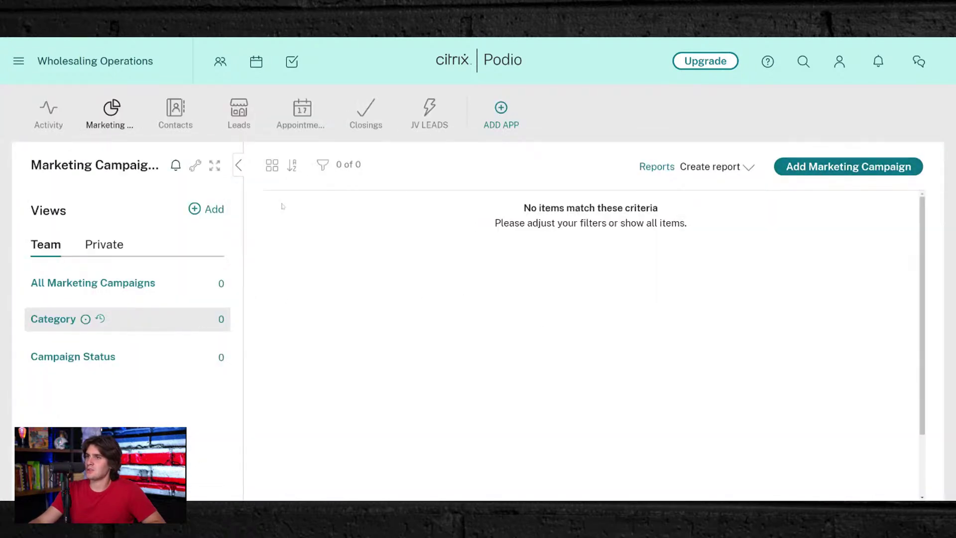
# - Start a new marketing campaign titled January-Vacant-Cold Calling
pyautogui.click(866, 165)
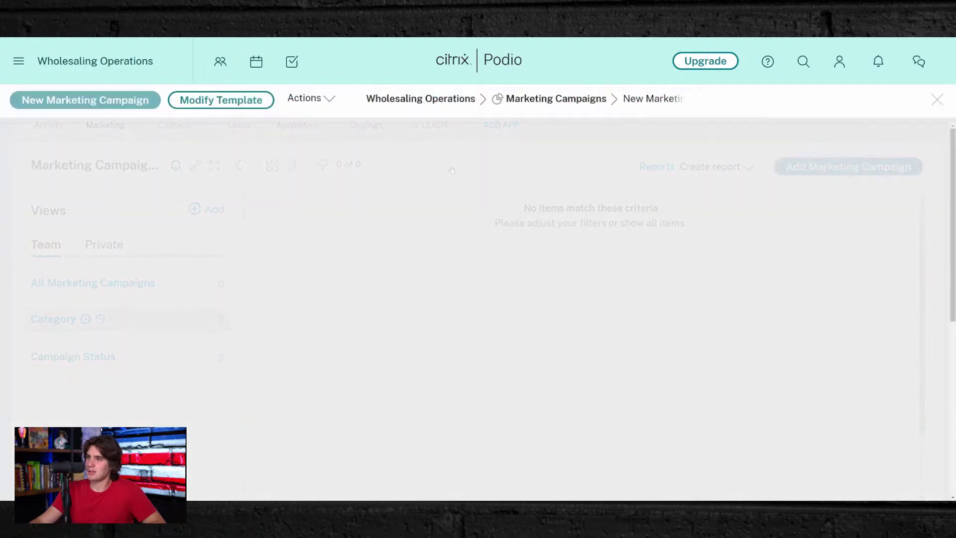
pyautogui.write('Janurary')
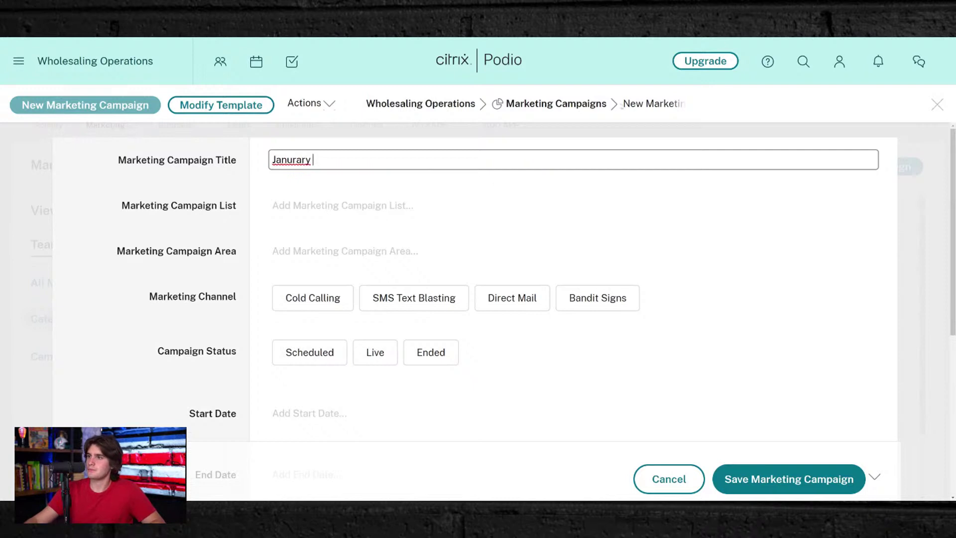
pyautogui.doubleClick(287, 159)
pyautogui.write('January')
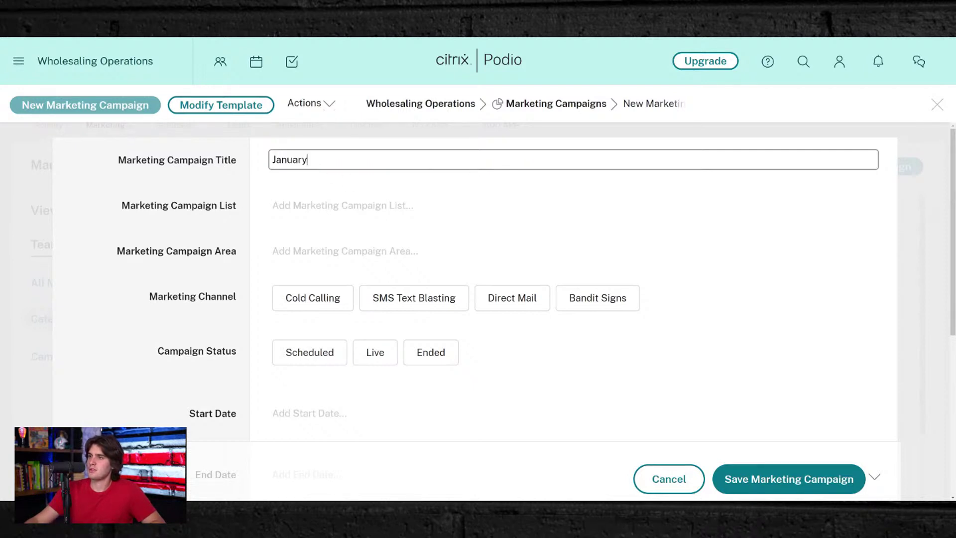
pyautogui.write('p')
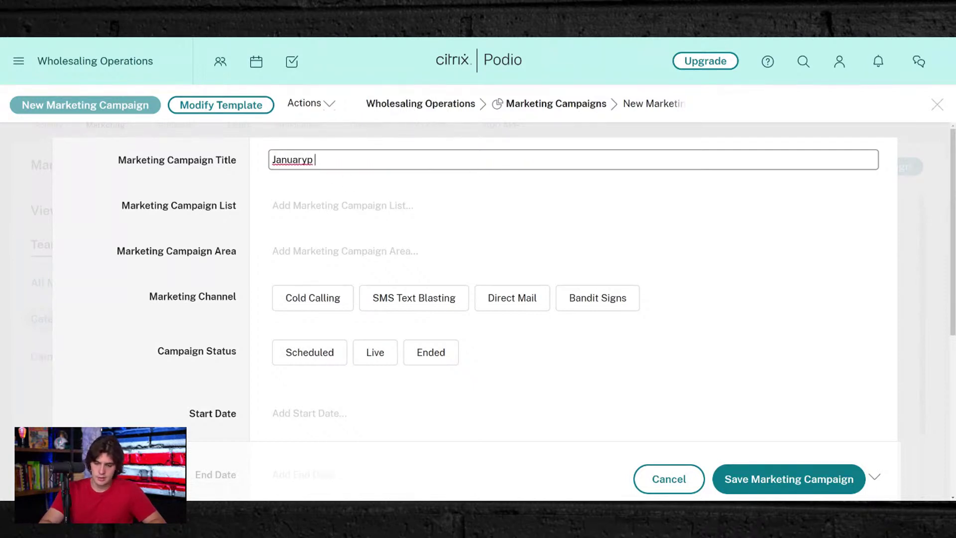
pyautogui.press('BackSpace')
pyautogui.write('-')
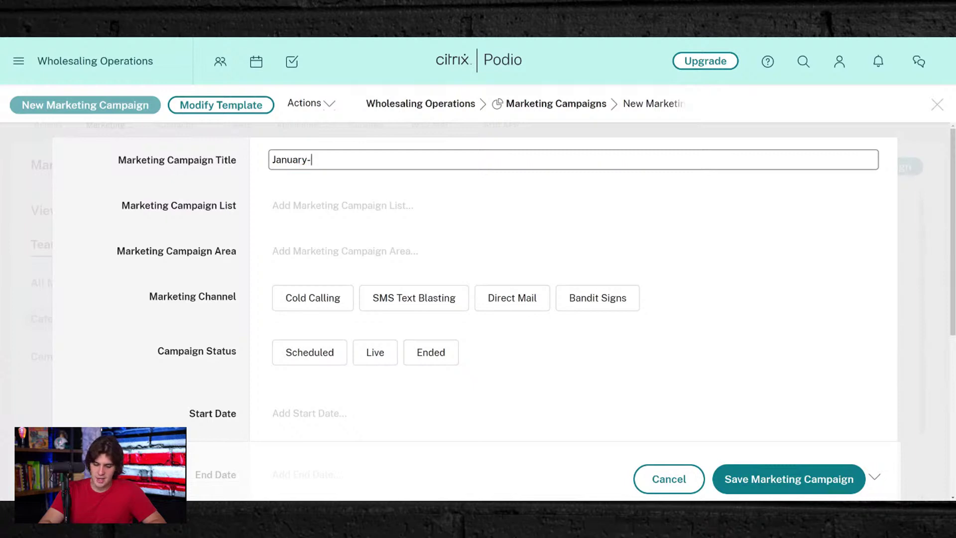
pyautogui.write('Co')
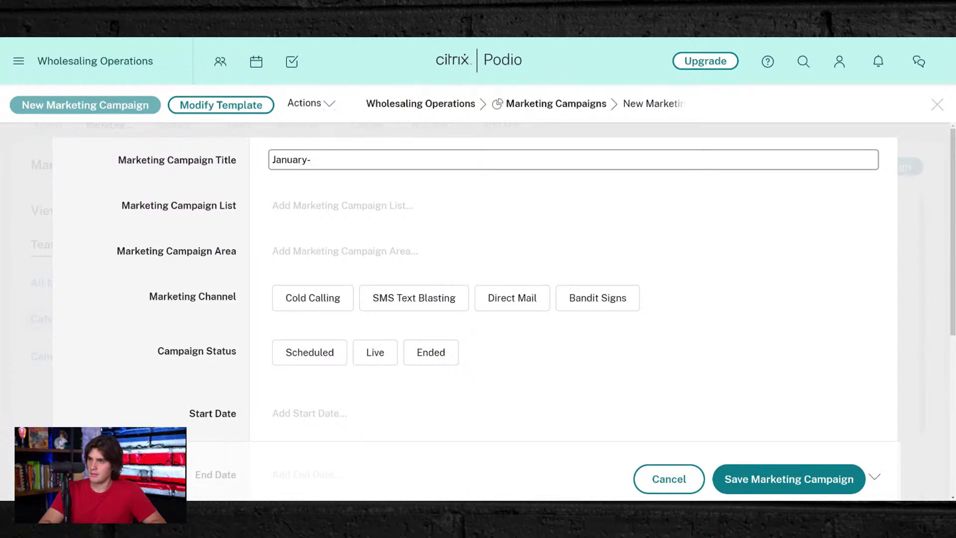
pyautogui.write('Vaca')
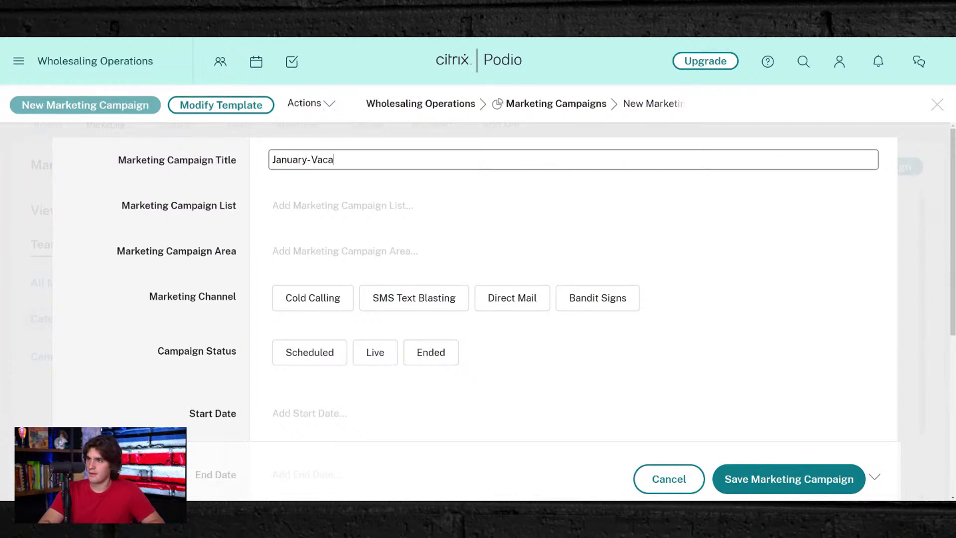
pyautogui.write('nt ')
pyautogui.write('Cold ')
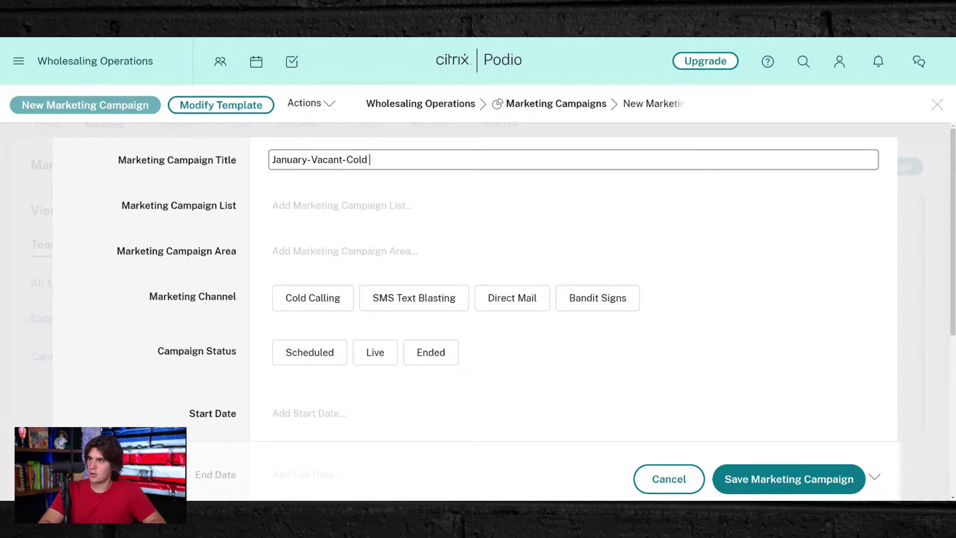
pyautogui.write('Calling')
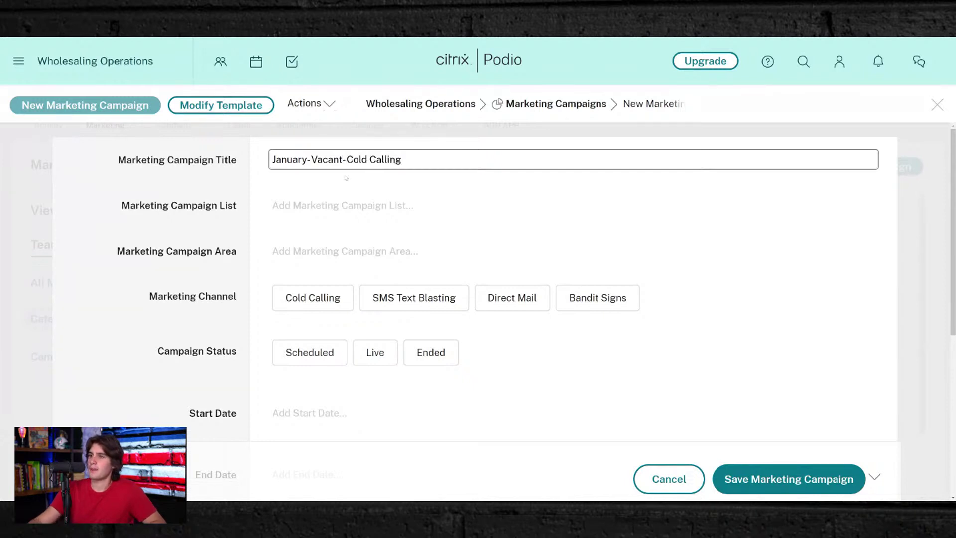
# - Set the list to Vacant Leads with 60% Equity and the area to Palm Beach County
pyautogui.click(324, 204)
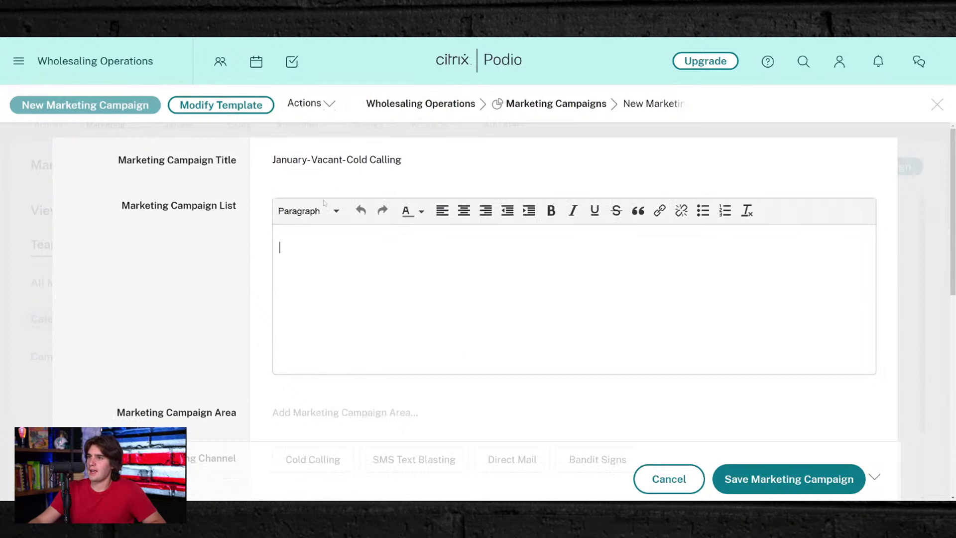
pyautogui.write('Vacant')
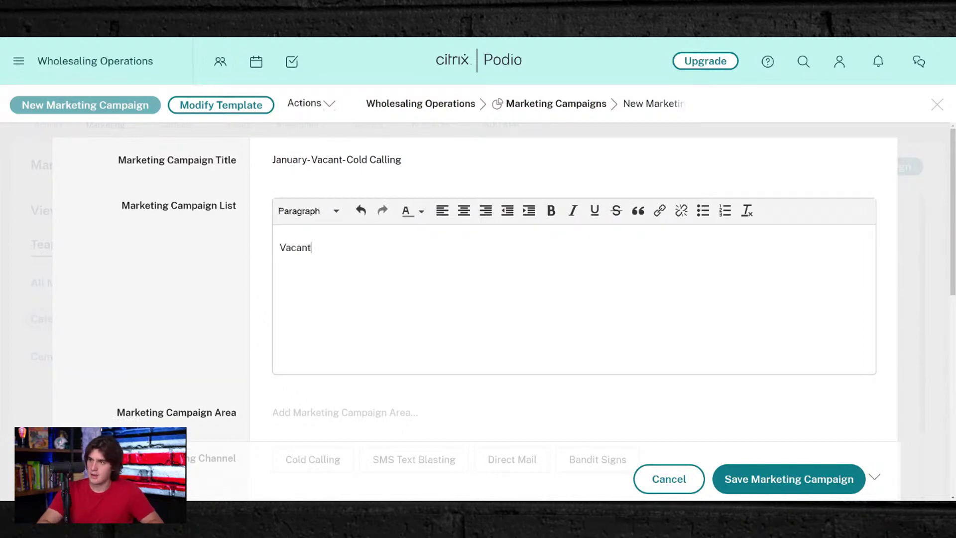
pyautogui.write(' Leads wi')
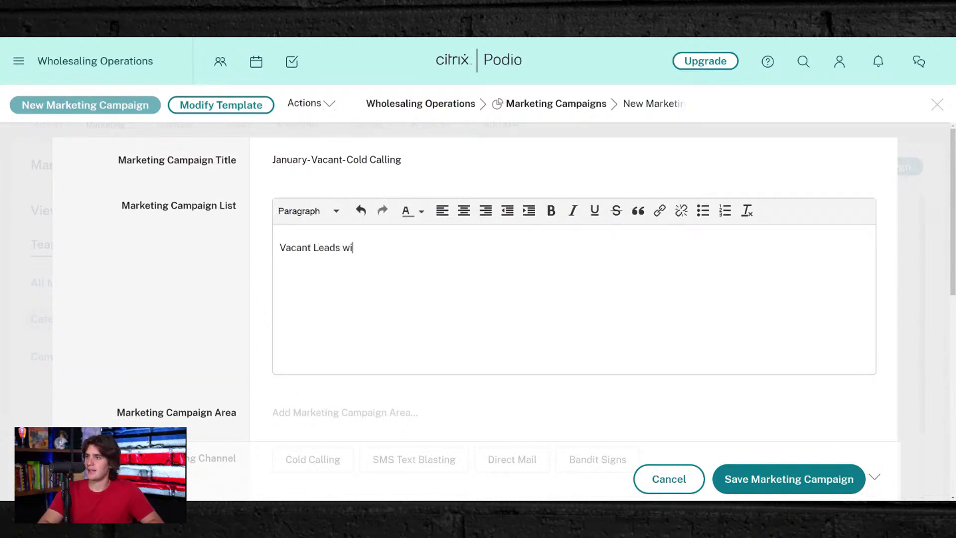
pyautogui.write('th 60% Equity')
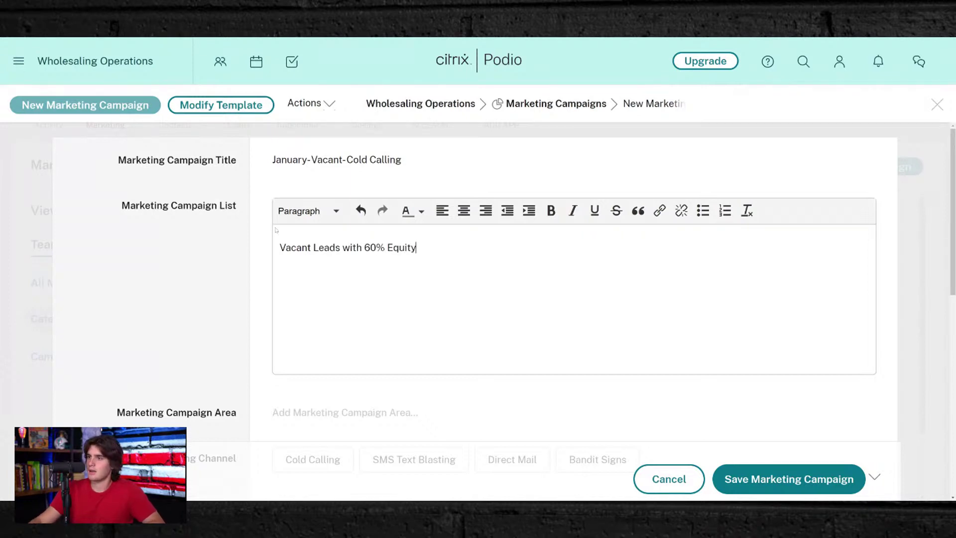
pyautogui.click(157, 325)
pyautogui.click(293, 262)
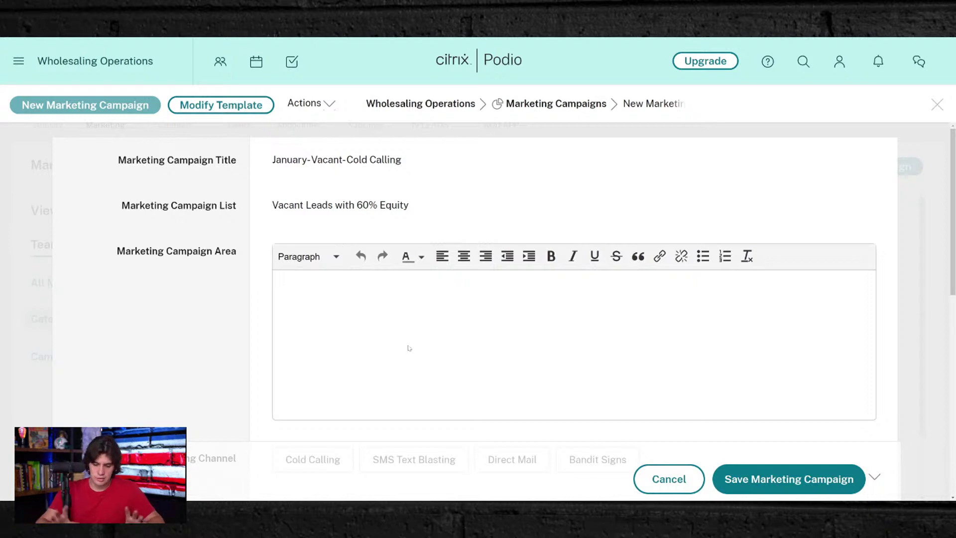
pyautogui.write('Palm Beac')
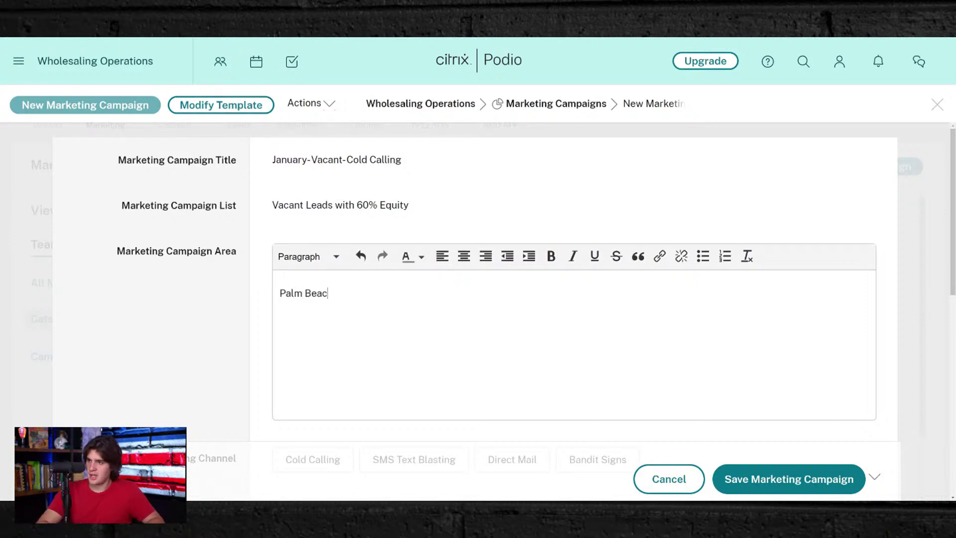
pyautogui.write('nty')
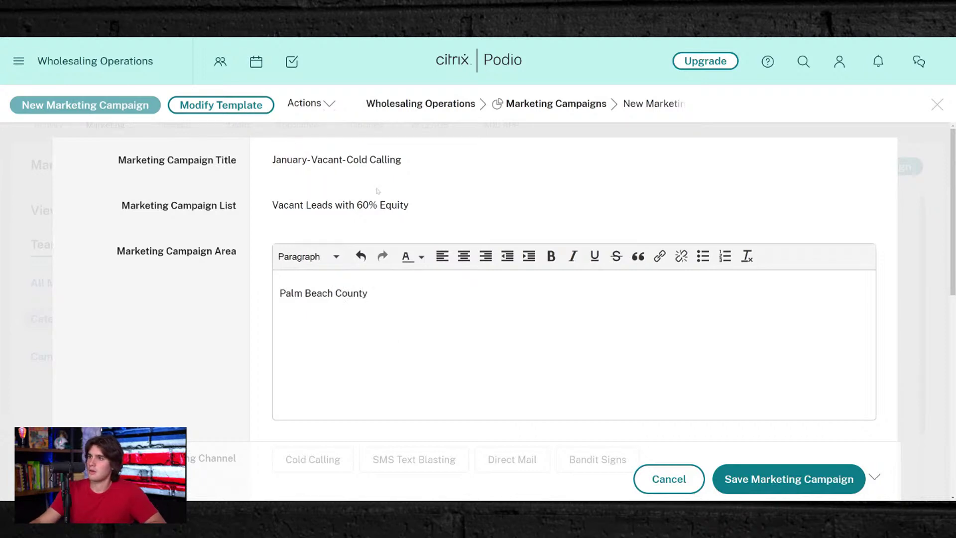
# - Append -PBC to the campaign title and set the channel to Cold Calling
pyautogui.click(273, 160)
pyautogui.click(402, 159)
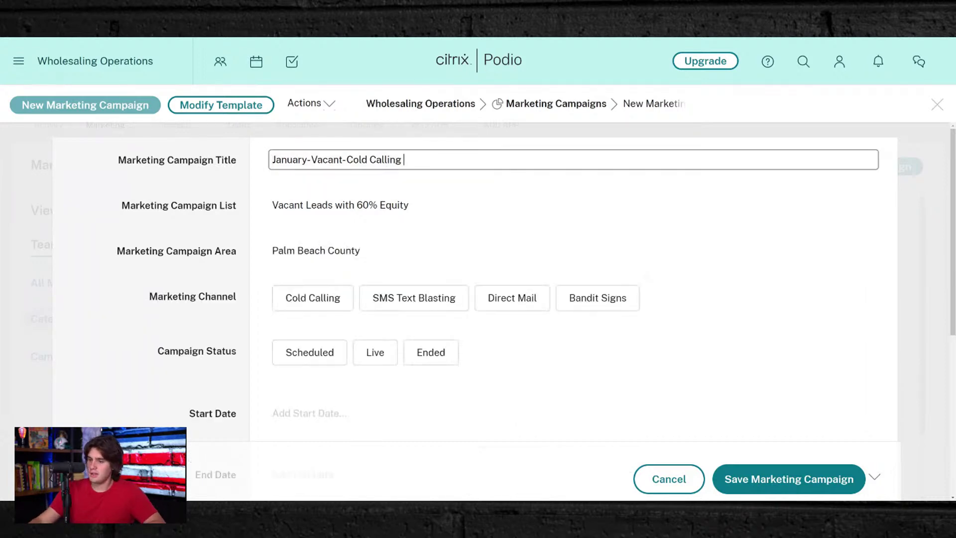
pyautogui.write('-Pal')
pyautogui.press('BackSpace')
pyautogui.press('BackSpace')
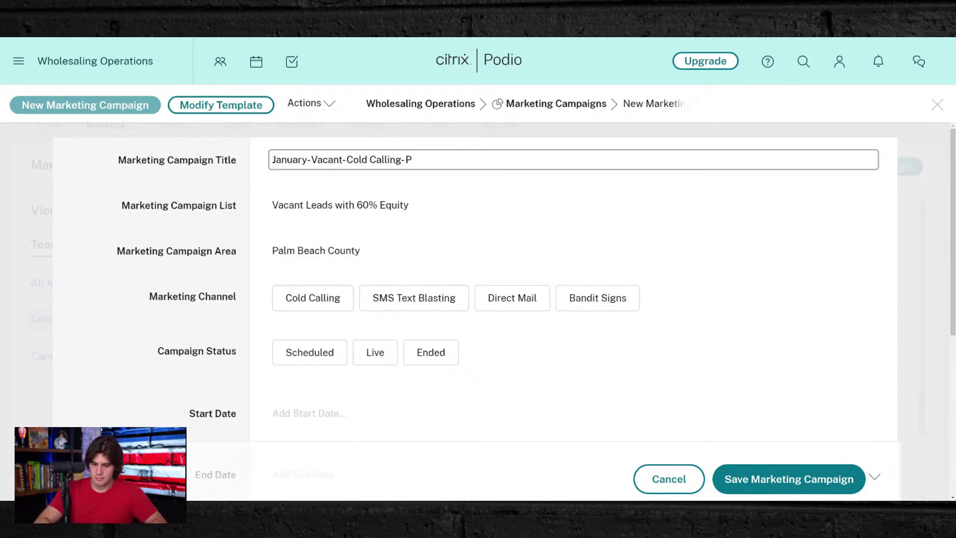
pyautogui.write('BC')
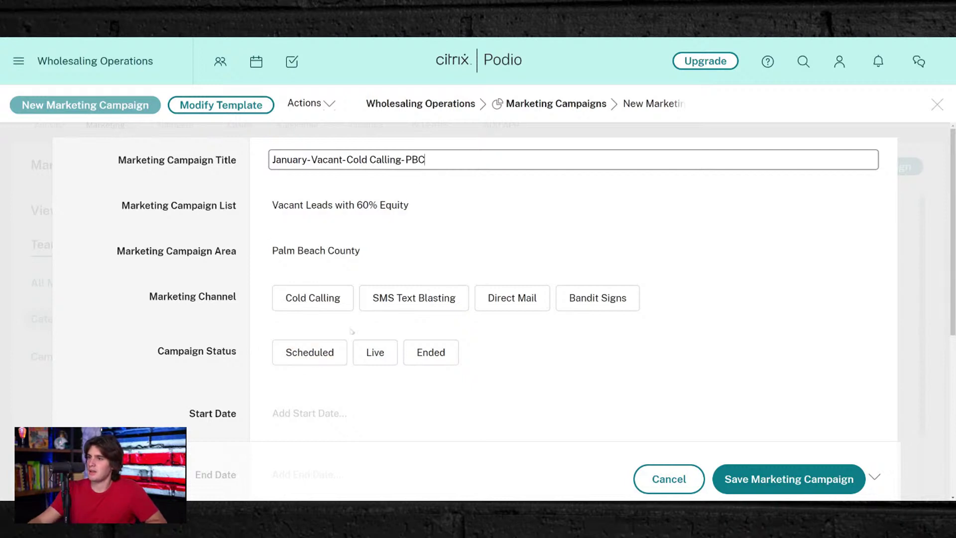
pyautogui.click(292, 303)
# - Keep Cold Calling as the marketing channel and set the campaign status to Live
pyautogui.click(306, 310)
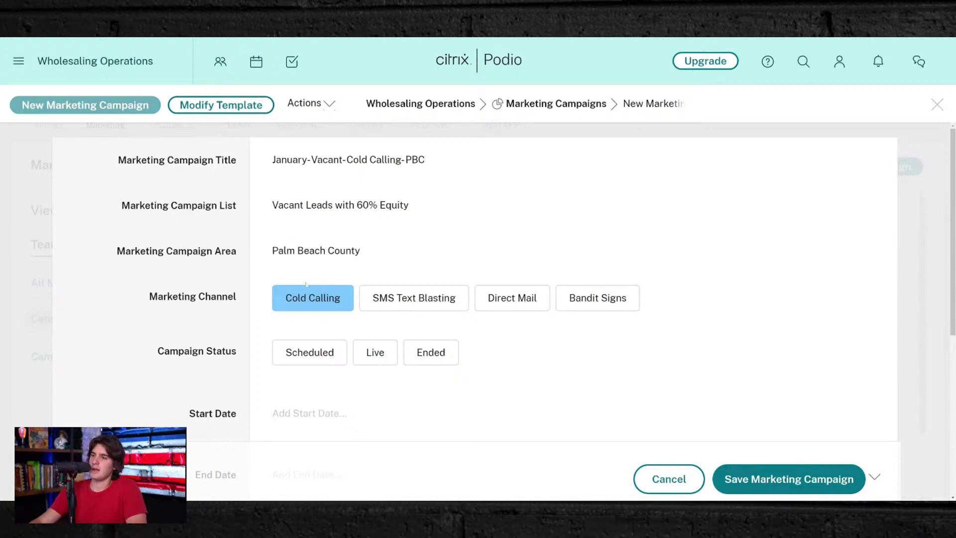
pyautogui.scroll(-2, 303, 288)
pyautogui.click(294, 243)
pyautogui.click(375, 240)
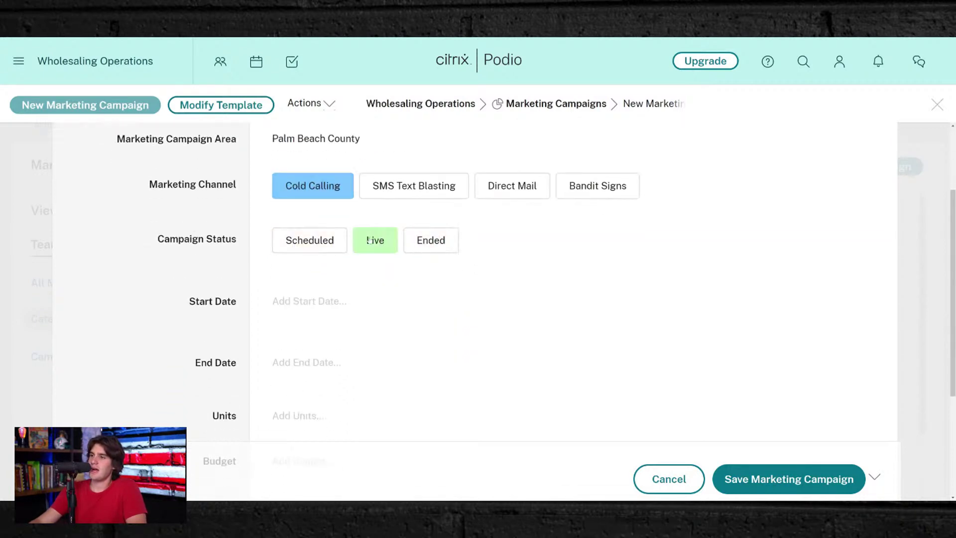
pyautogui.click(309, 240)
pyautogui.click(375, 240)
# - Set the start date to 1 January 2022 and the end date to 31 January 2022
pyautogui.click(289, 313)
pyautogui.click(441, 162)
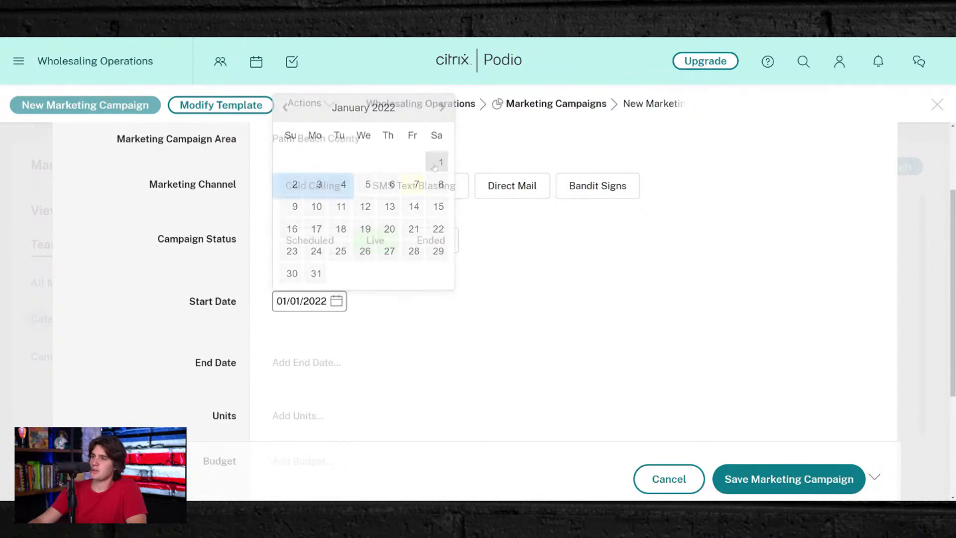
pyautogui.click(309, 362)
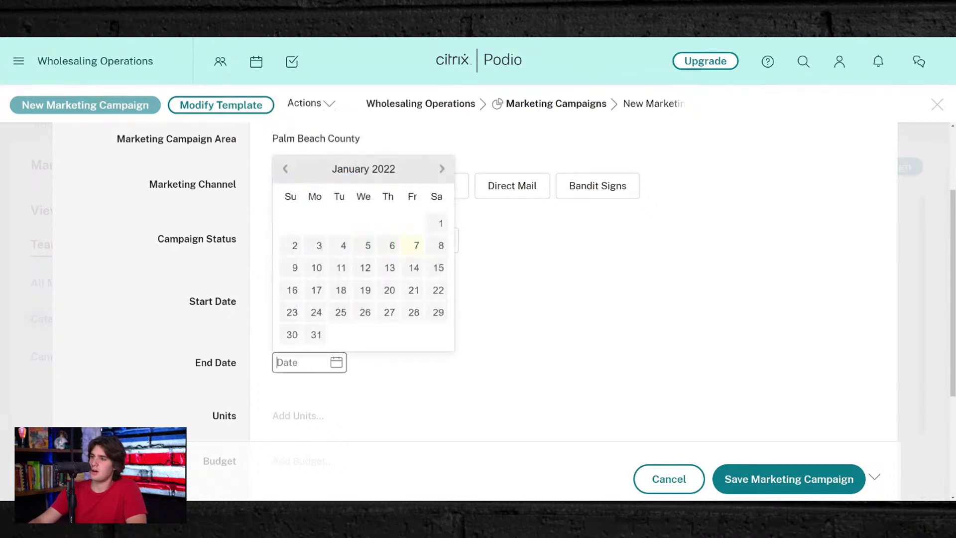
pyautogui.click(316, 334)
pyautogui.scroll(-3, 451, 384)
pyautogui.click(298, 268)
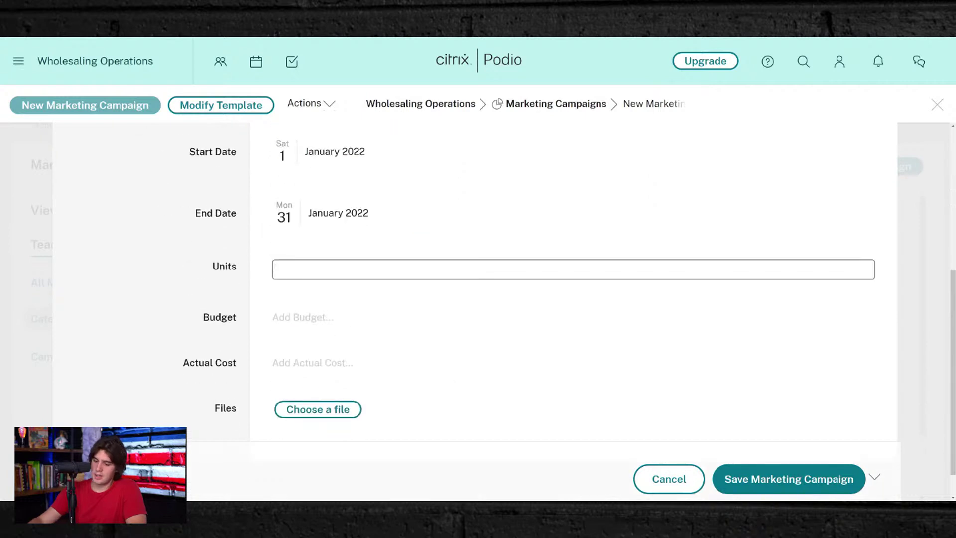
# - Enter 10,000 units, a budget of 2,000 and an actual cost of $1,950.00
pyautogui.write('10000')
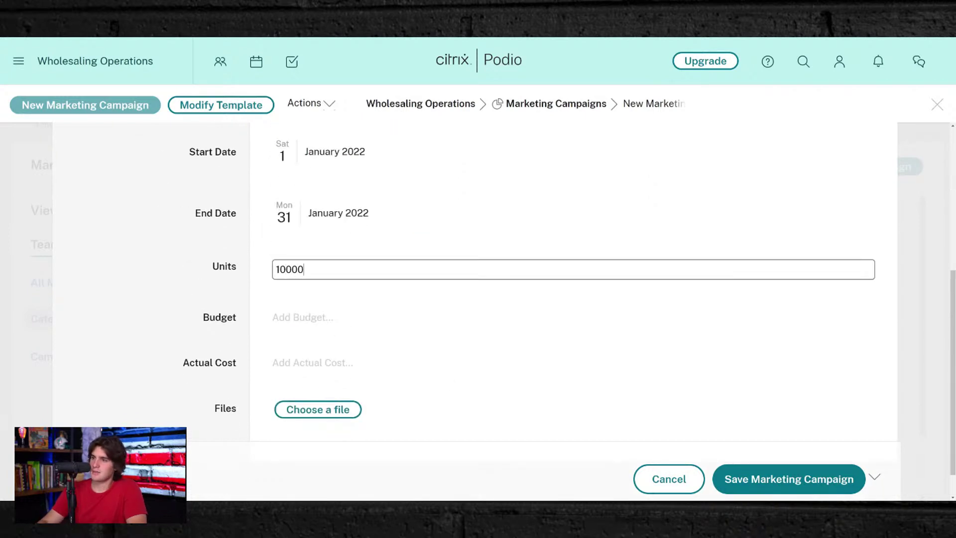
pyautogui.click(337, 328)
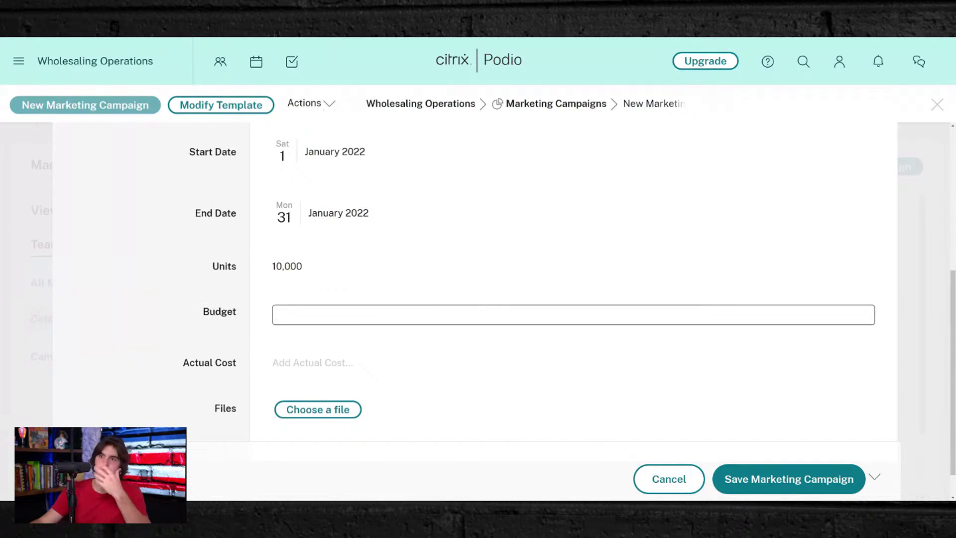
pyautogui.write('11')
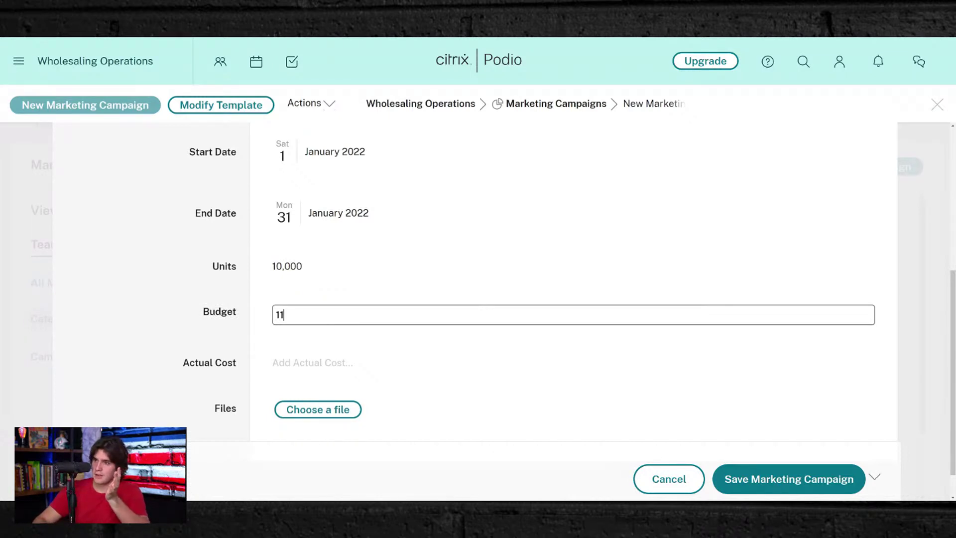
pyautogui.write('2000')
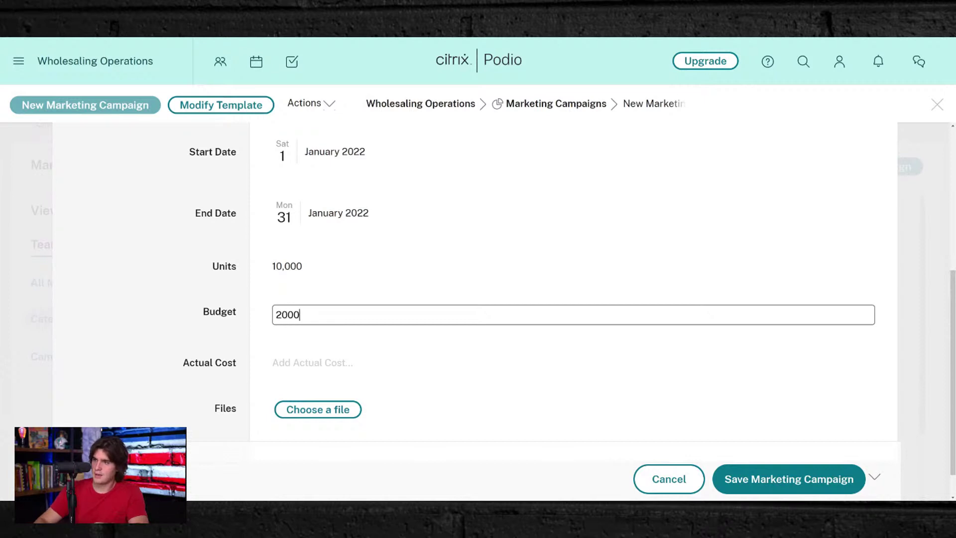
pyautogui.press('Tab')
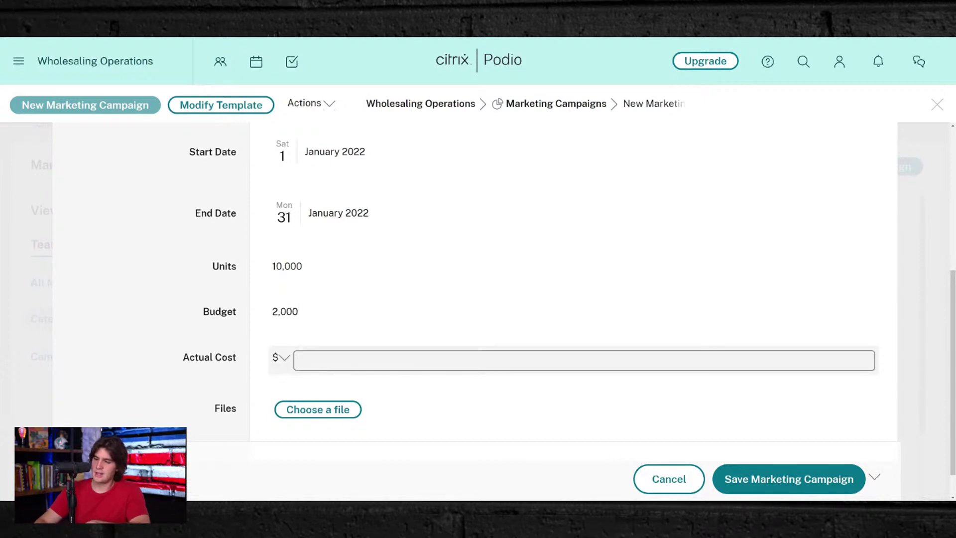
pyautogui.write('1950')
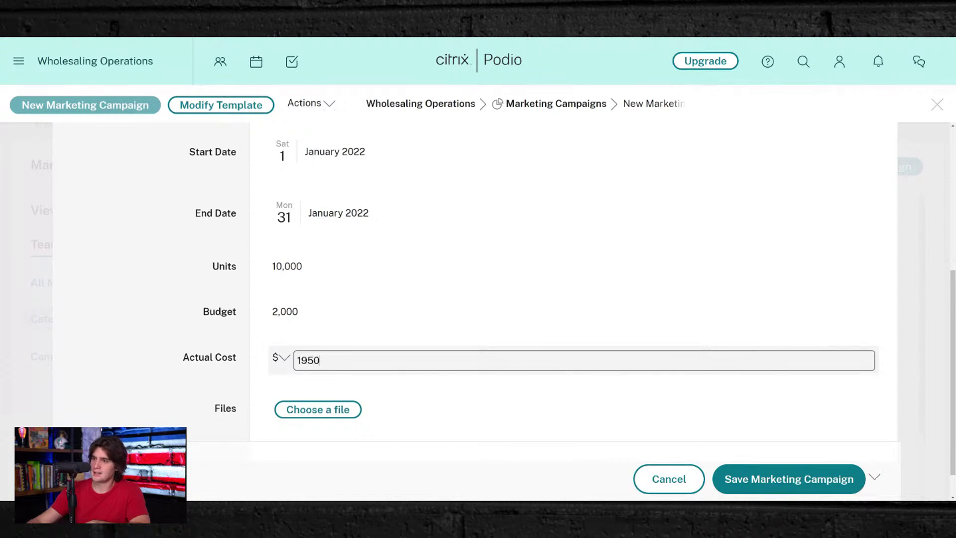
pyautogui.click(434, 308)
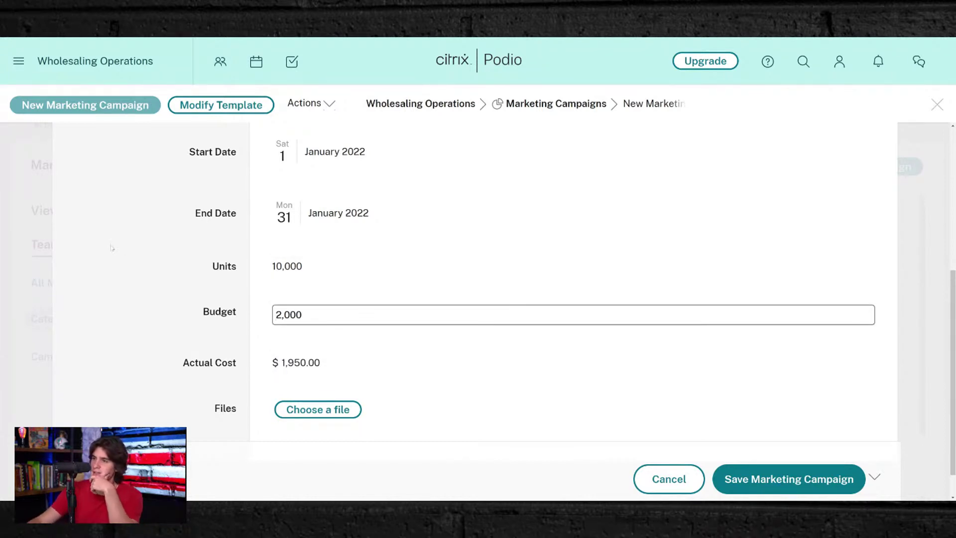
pyautogui.press('Return')
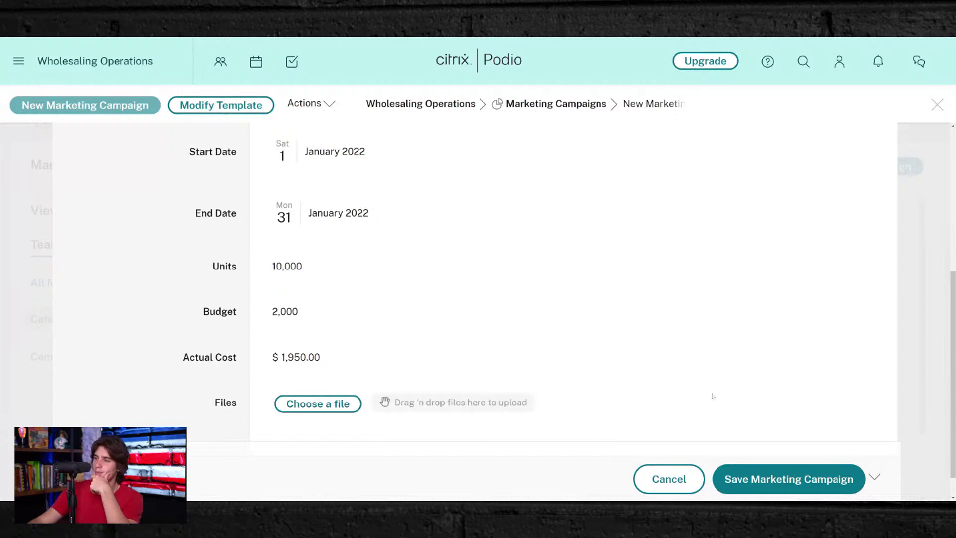
# - Save the January-Vacant-Cold Calling-PBC campaign and scroll through the saved record
pyautogui.click(785, 481)
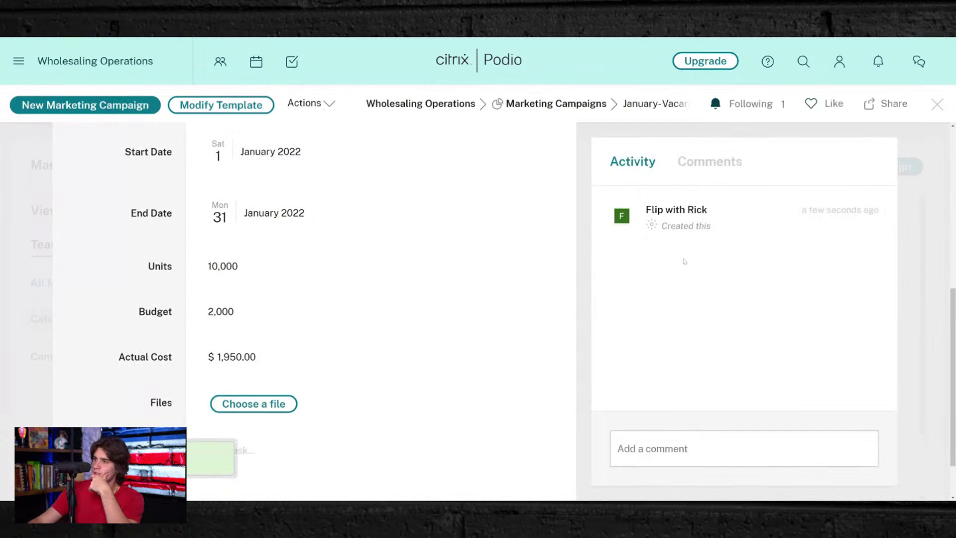
pyautogui.scroll(7, 359, 336)
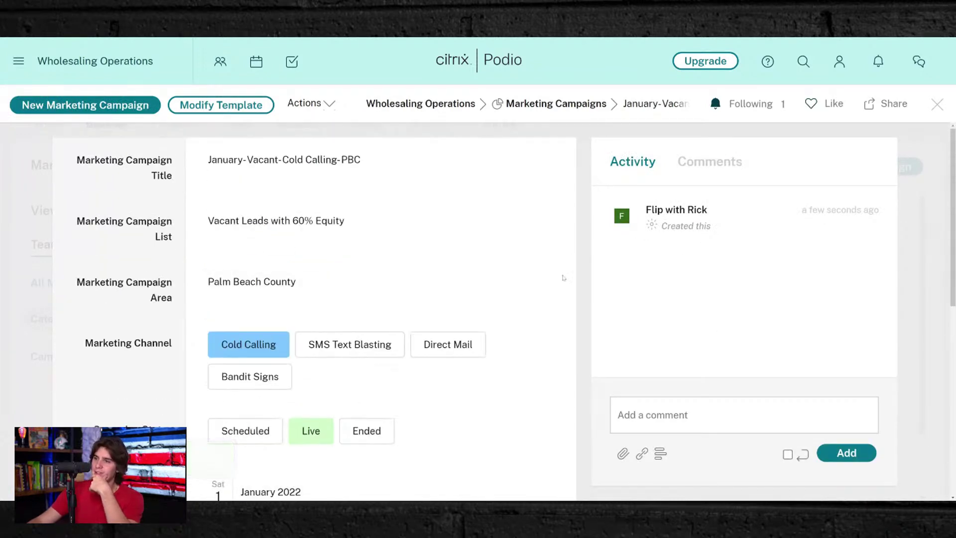
pyautogui.scroll(-8, 359, 380)
pyautogui.scroll(6, 342, 343)
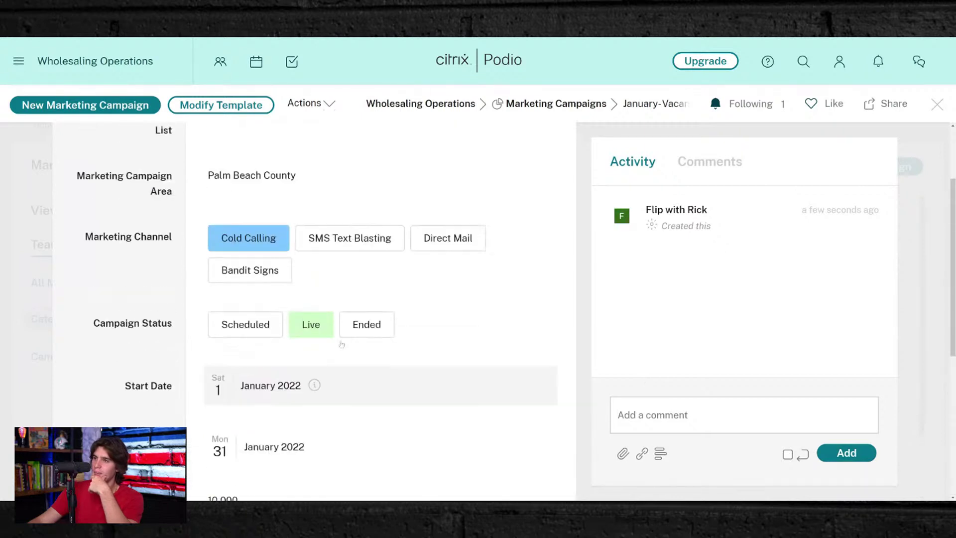
pyautogui.scroll(2, 341, 344)
pyautogui.scroll(-8, 379, 319)
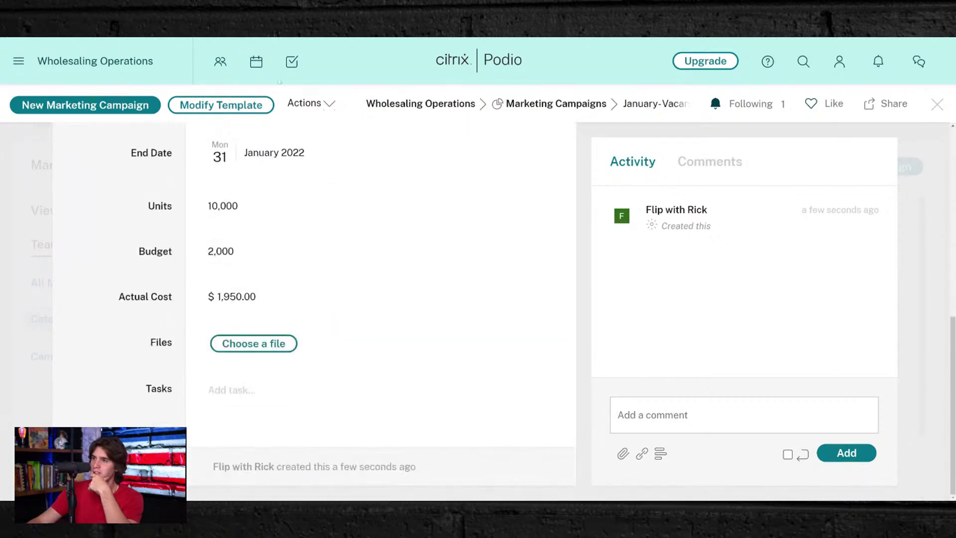
# - Look over the record's Actions menu, its Comments and its Activity feed
pyautogui.click(329, 104)
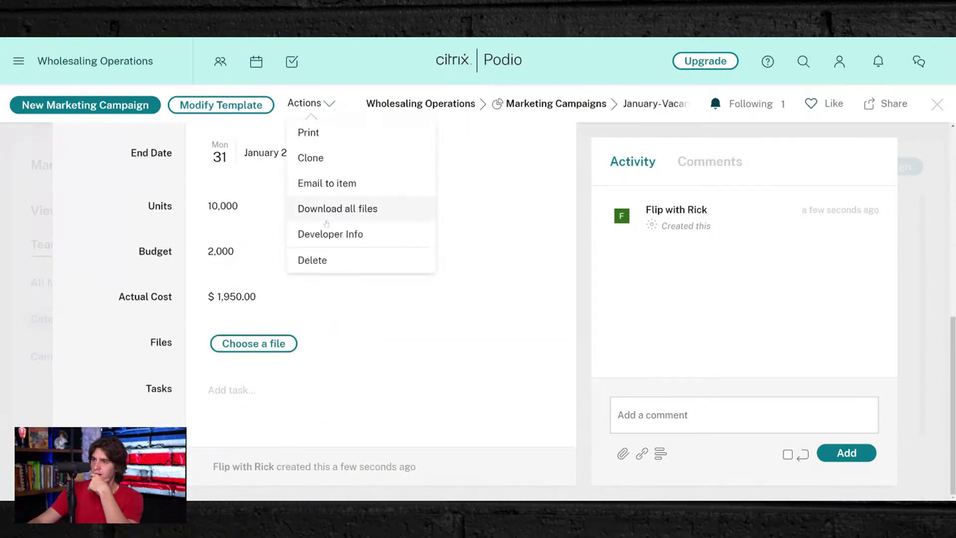
pyautogui.click(672, 281)
pyautogui.click(693, 165)
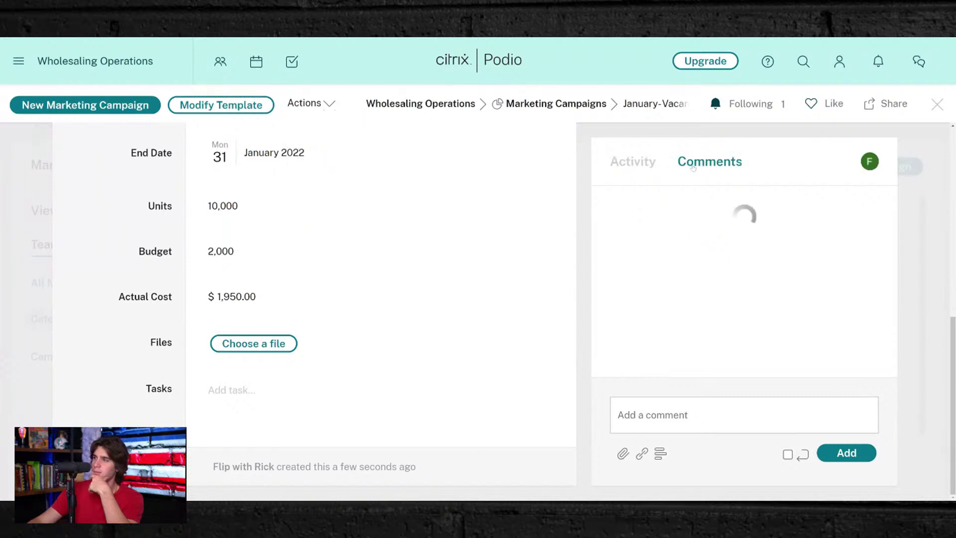
pyautogui.click(635, 161)
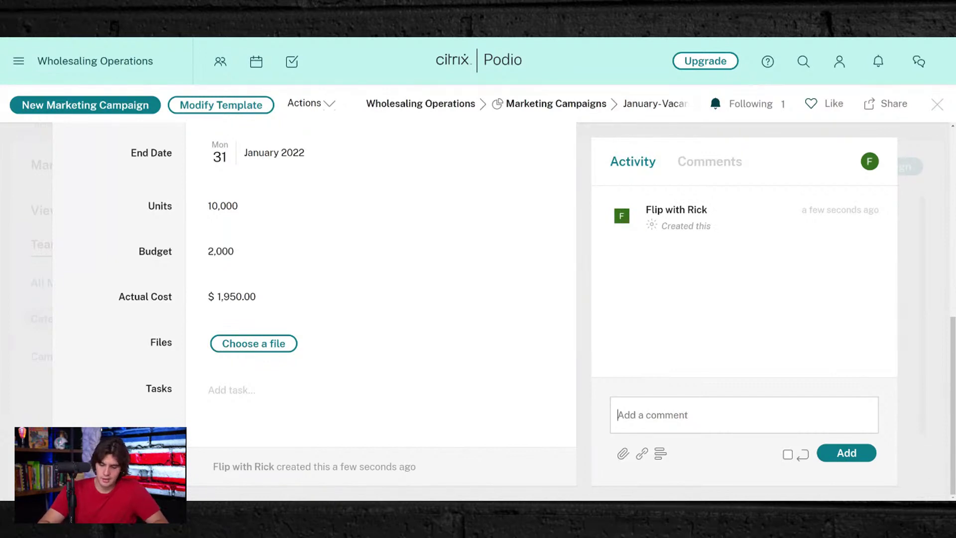
# - Post the comment 'List Pulled' on the campaign
pyautogui.write('2,000')
pyautogui.press('BackSpace')
pyautogui.press('BackSpace')
pyautogui.press('BackSpace')
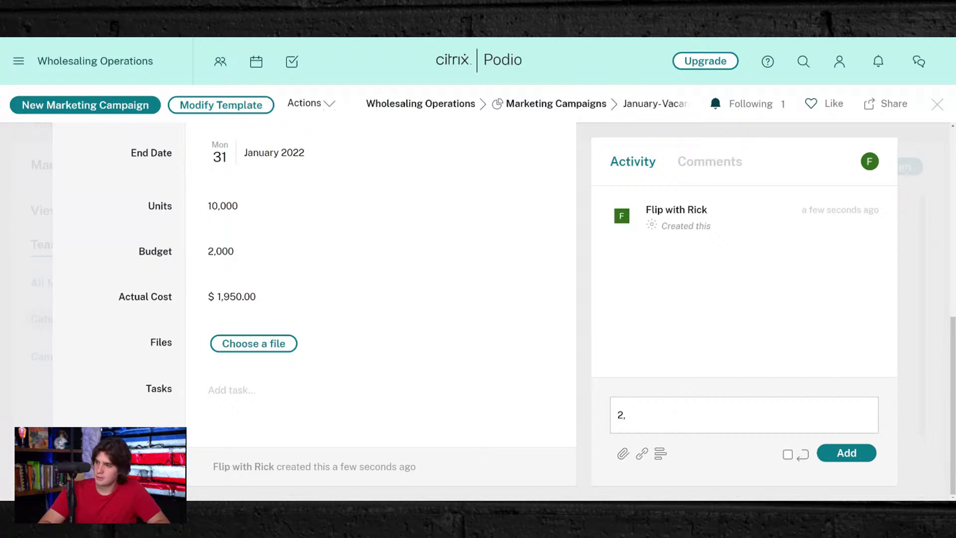
pyautogui.press('BackSpace')
pyautogui.write('List P')
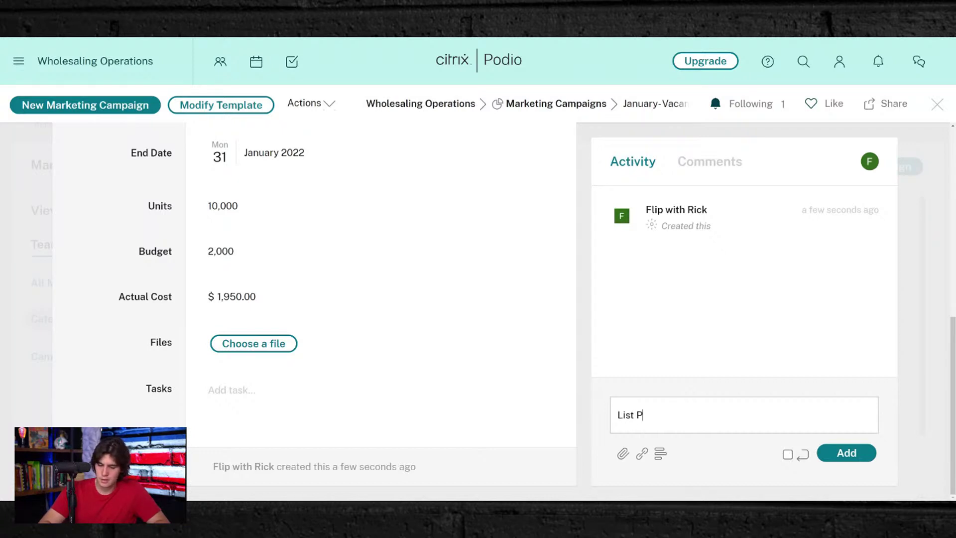
pyautogui.write('ulled')
pyautogui.scroll(5, 277, 249)
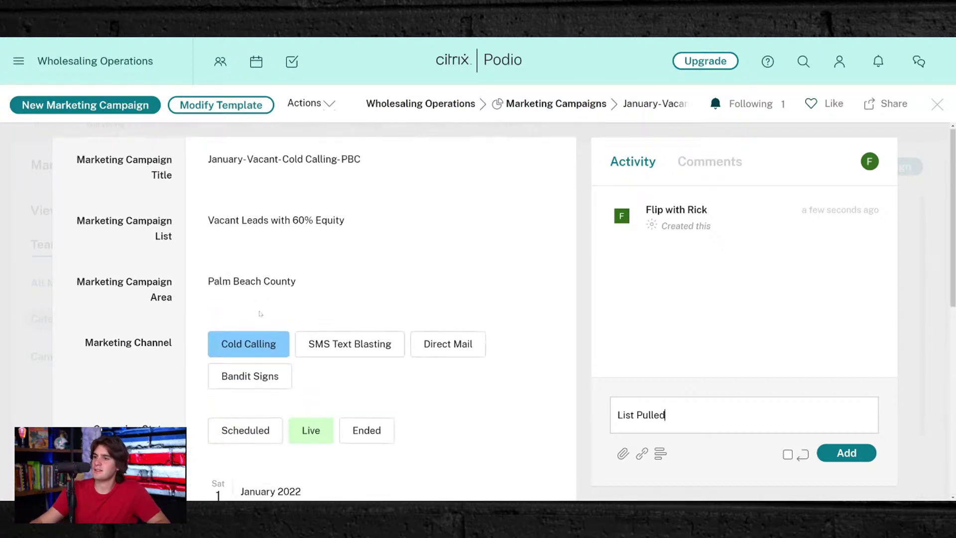
pyautogui.scroll(3, 278, 249)
pyautogui.click(245, 355)
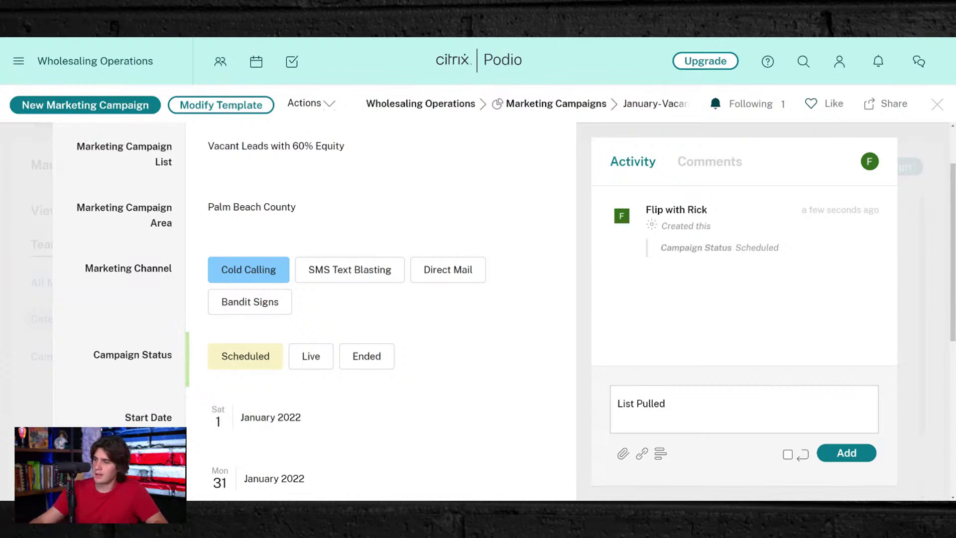
pyautogui.click(846, 452)
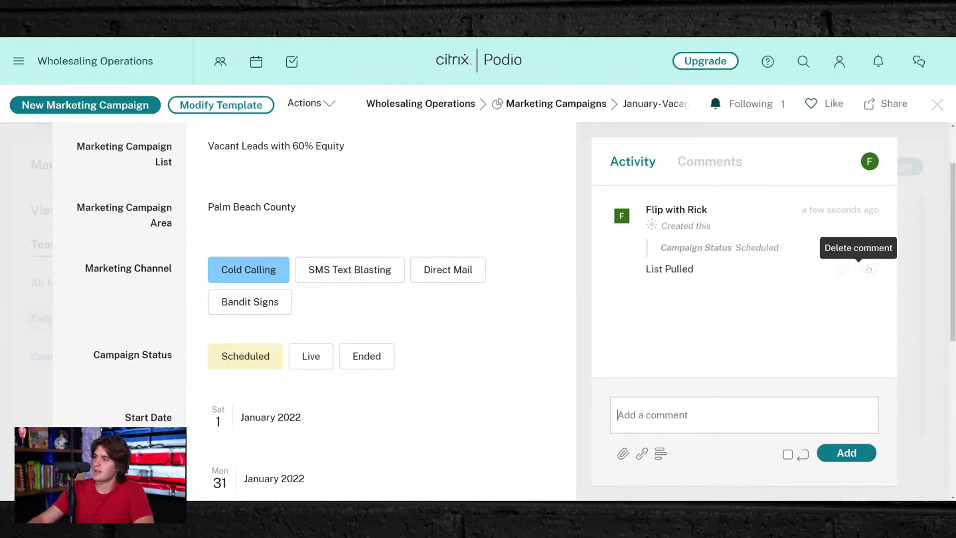
# - Delete the List Pulled comment, set the status to Live, and close the campaign
pyautogui.click(869, 269)
pyautogui.click(341, 210)
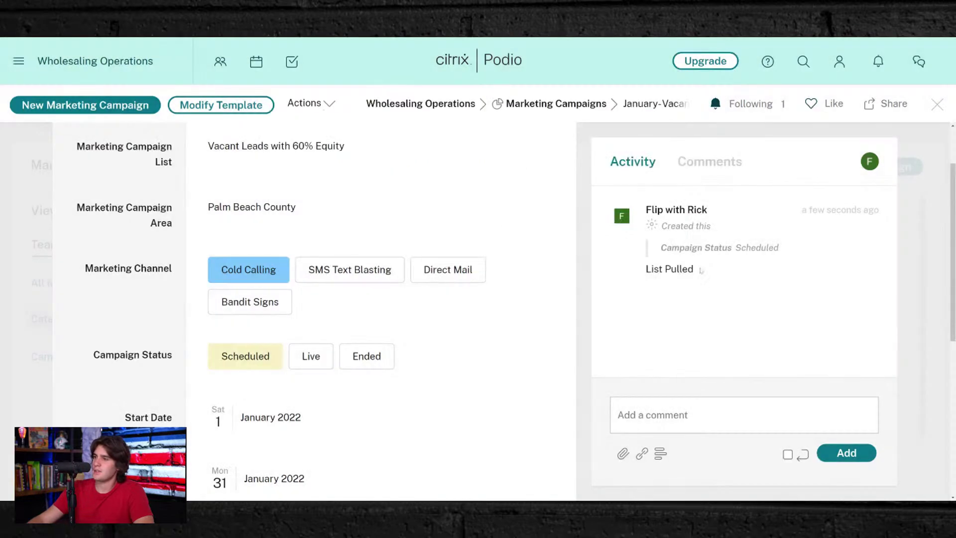
pyautogui.click(311, 356)
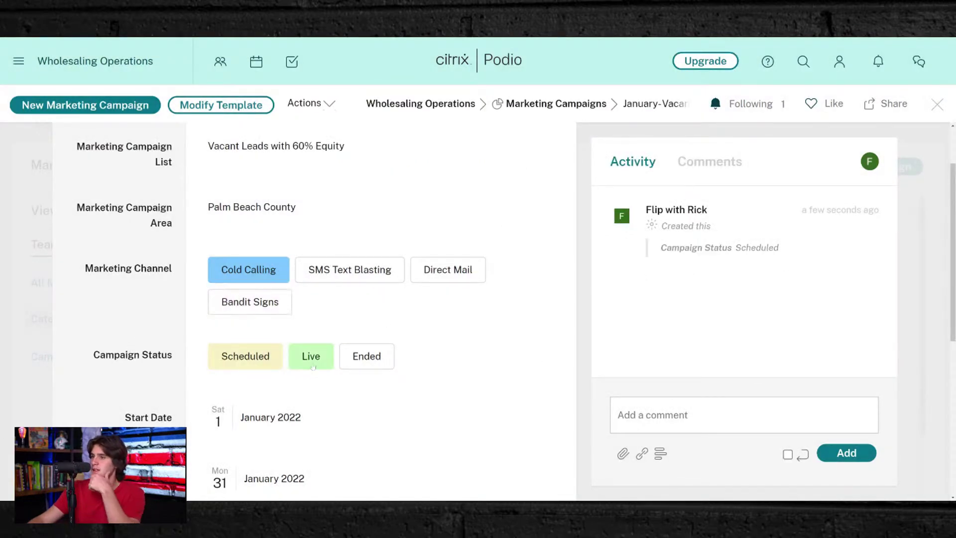
pyautogui.click(936, 104)
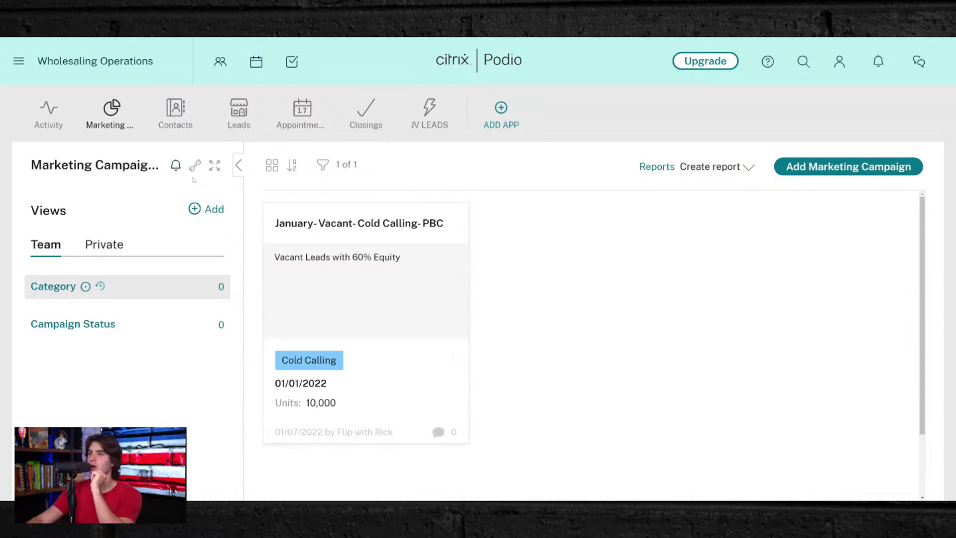
# - Try the table and card layouts, browsing the card board zoomed out
pyautogui.click(272, 166)
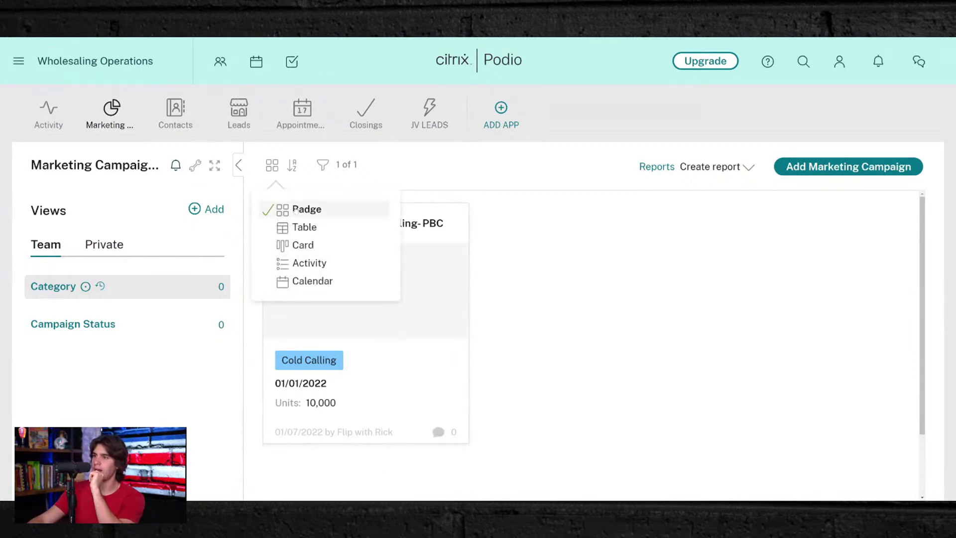
pyautogui.click(296, 226)
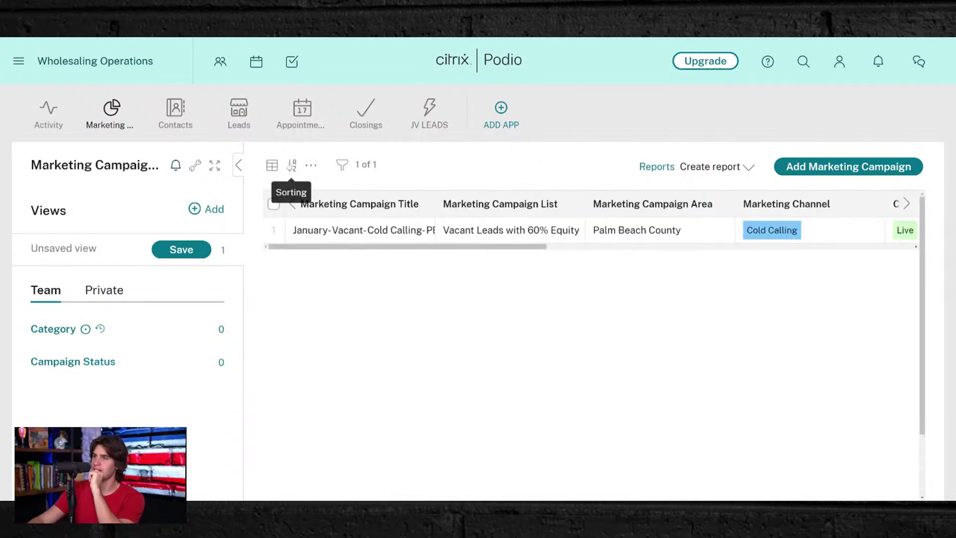
pyautogui.click(272, 164)
pyautogui.click(302, 245)
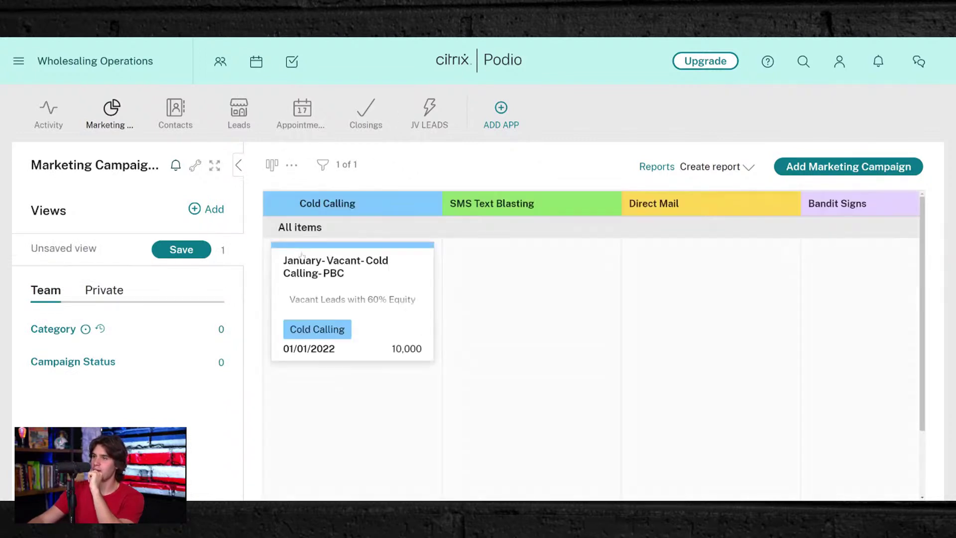
pyautogui.scroll(-2, 451, 309)
pyautogui.scroll(2, 450, 307)
pyautogui.scroll(-2, 544, 315)
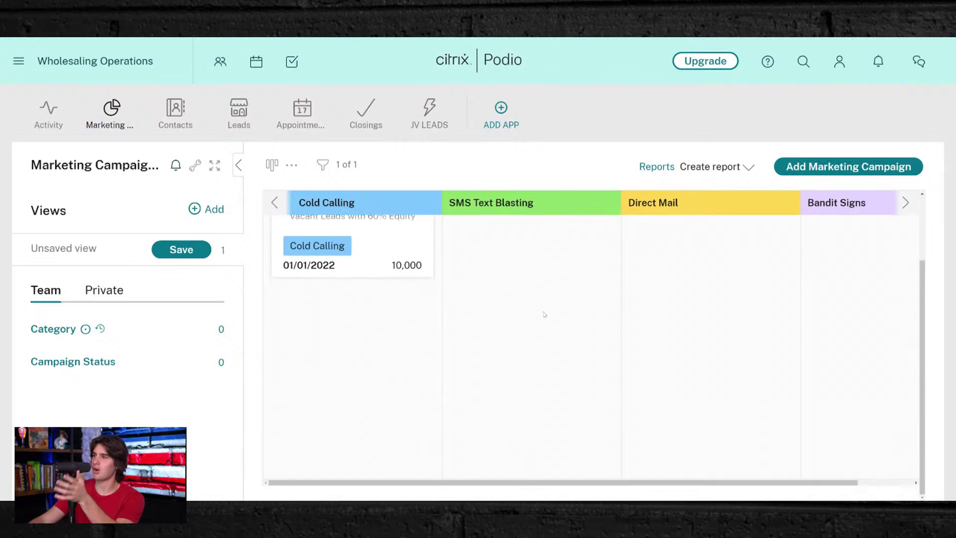
pyautogui.scroll(2, 546, 314)
pyautogui.scroll(-2, 546, 314)
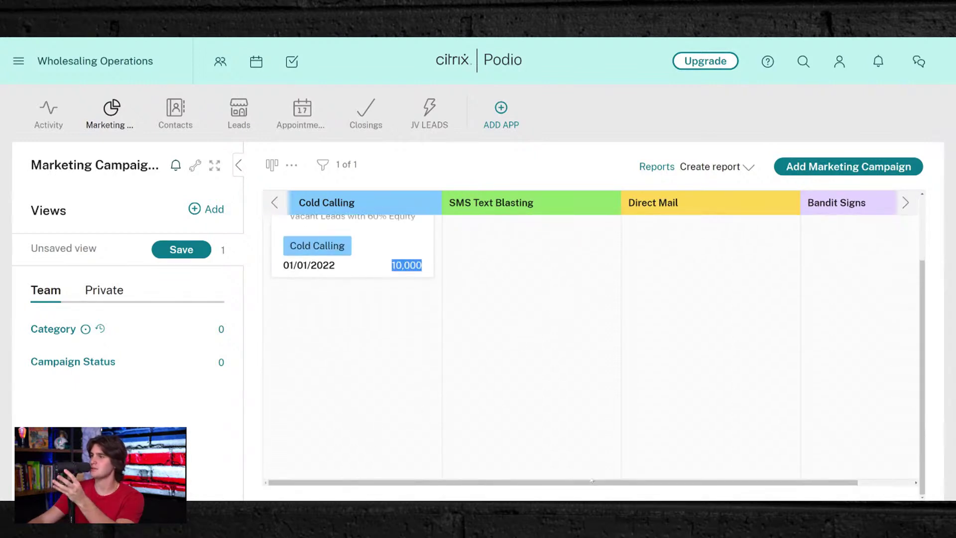
pyautogui.hscroll(2, 436, 490)
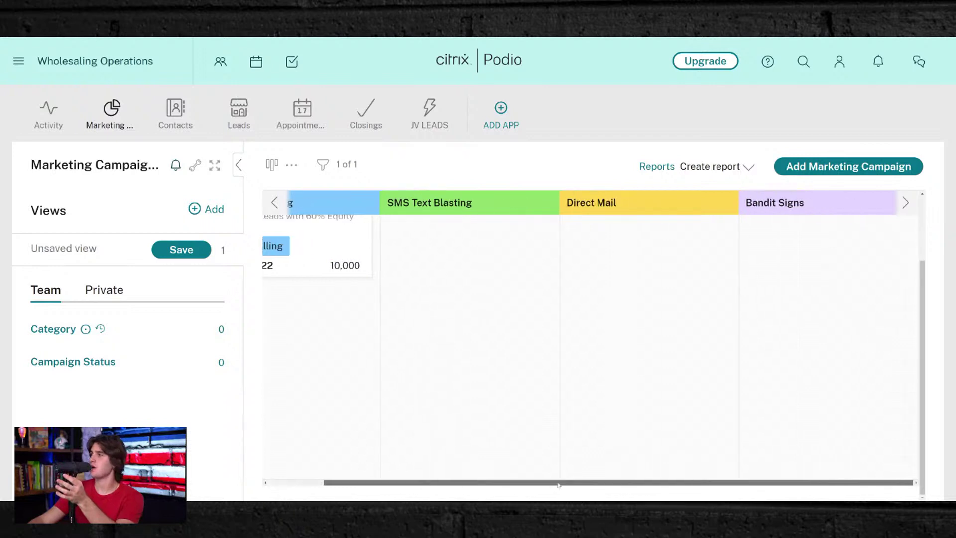
pyautogui.hscroll(-2, 566, 387)
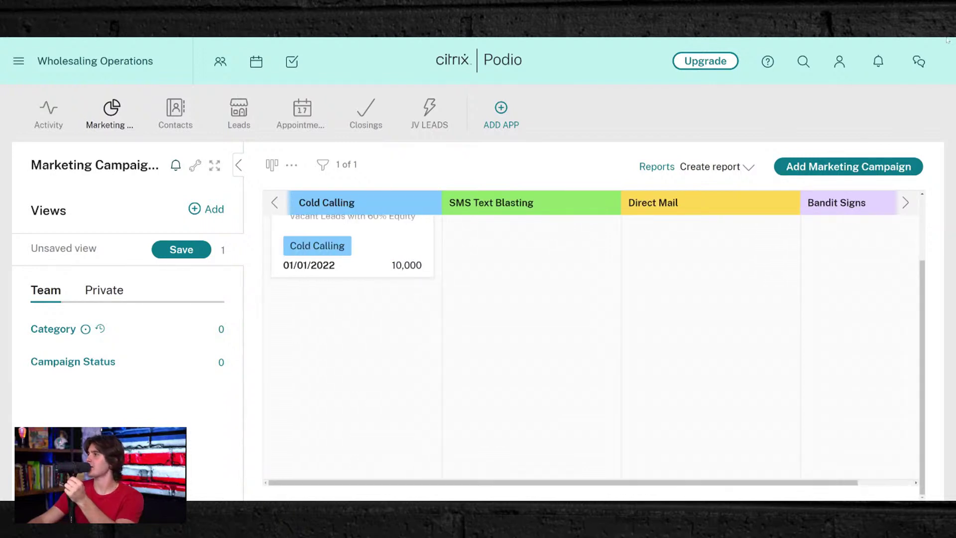
pyautogui.hotkey('ctrl', '-')
pyautogui.hotkey('ctrl', '-')
pyautogui.hotkey('ctrl', '-')
pyautogui.hotkey('ctrl', '-')
pyautogui.hotkey('ctrl', '-')
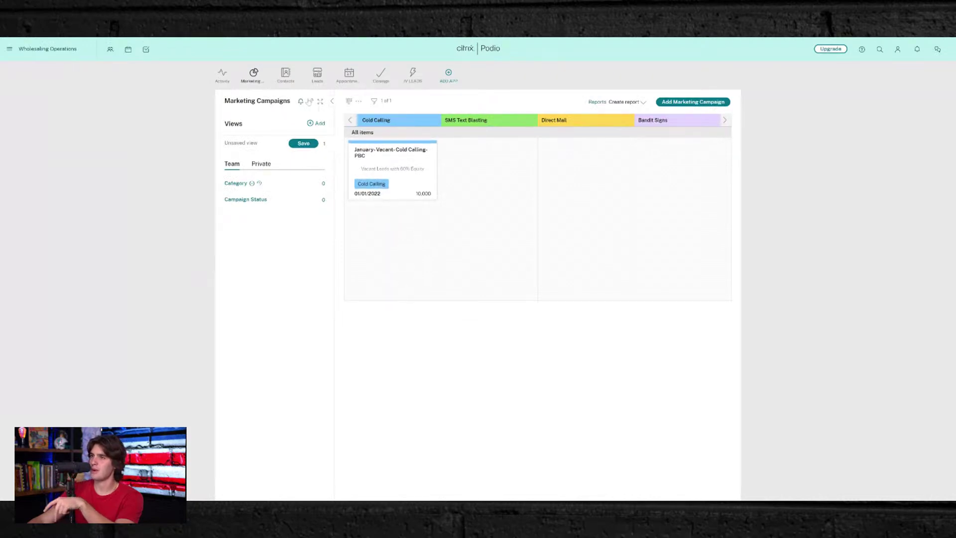
# - Try the activity, calendar and badge layouts, then settle on the table layout
pyautogui.click(349, 101)
pyautogui.click(367, 150)
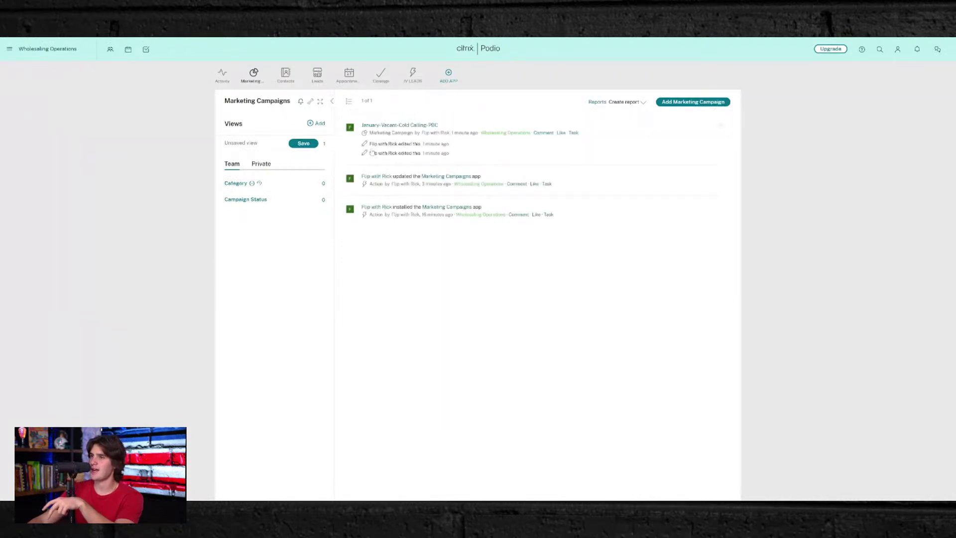
pyautogui.click(348, 101)
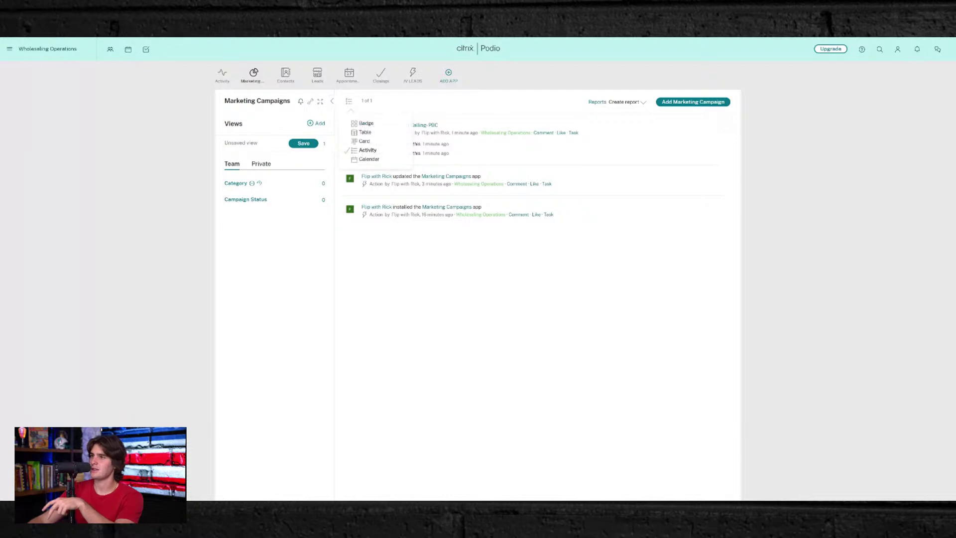
pyautogui.click(372, 160)
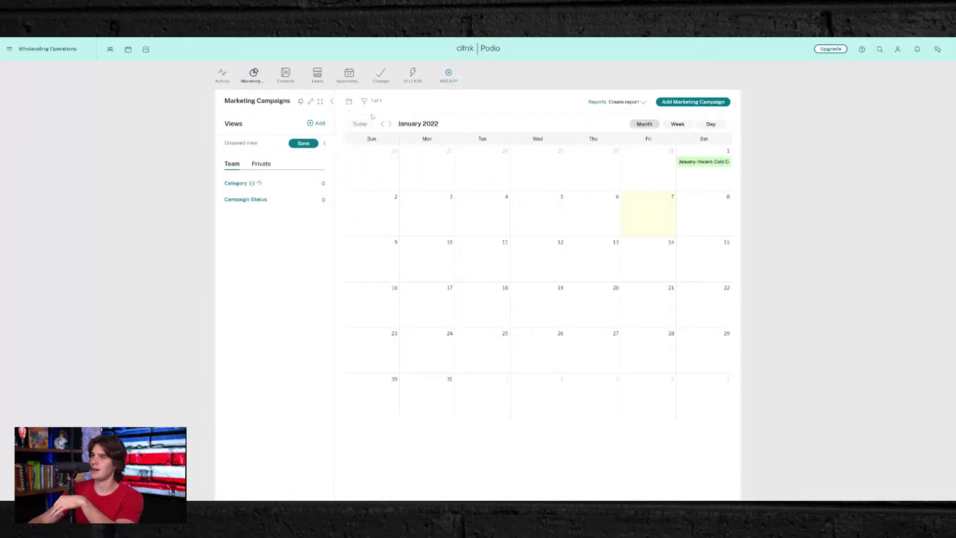
pyautogui.click(348, 101)
pyautogui.click(366, 124)
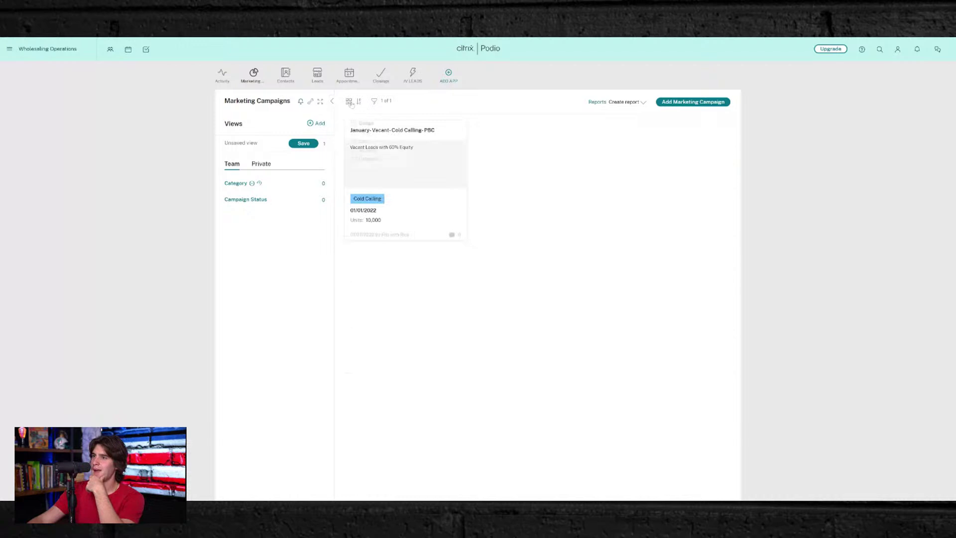
pyautogui.click(348, 102)
pyautogui.click(504, 140)
pyautogui.click(349, 101)
pyautogui.click(366, 131)
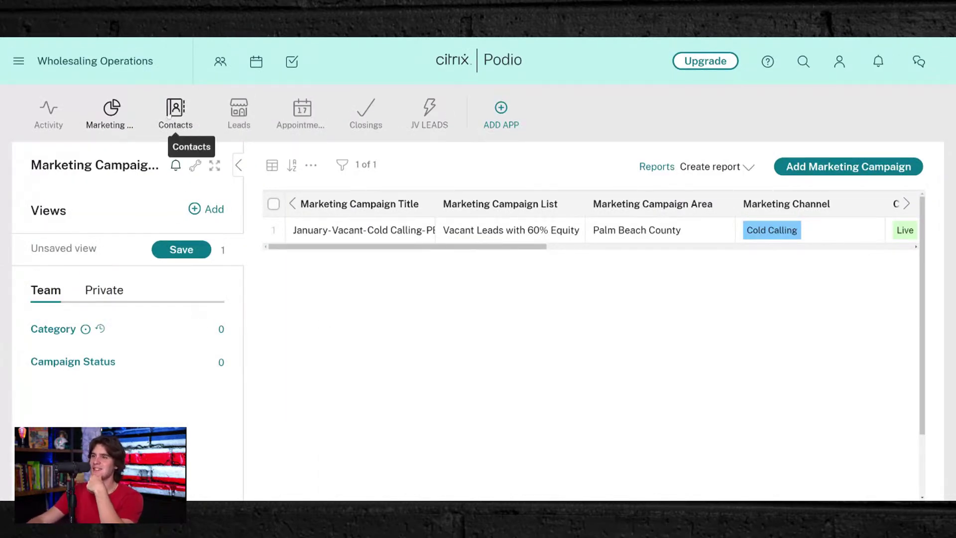
# - Open the Contacts app and bring up its wrench settings menu, reopening it once
pyautogui.click(175, 109)
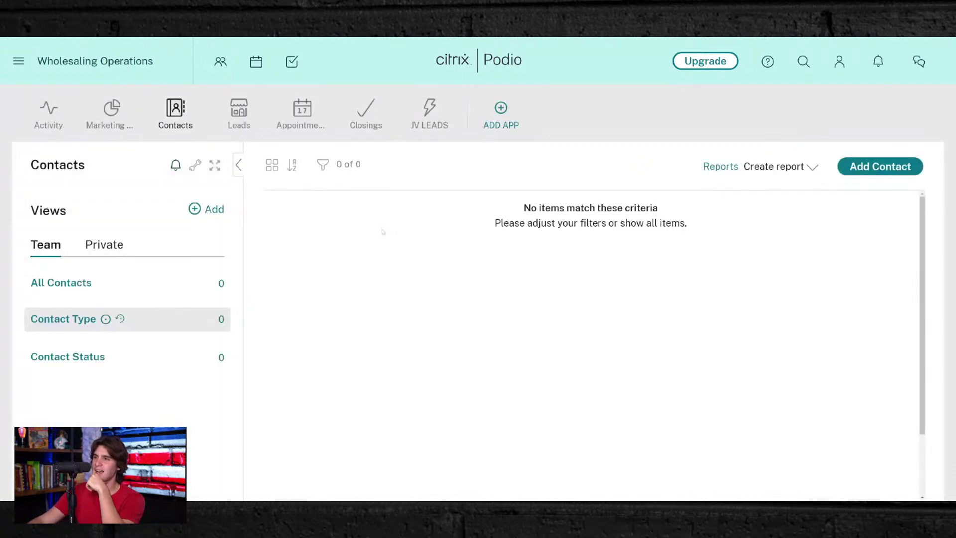
pyautogui.click(195, 166)
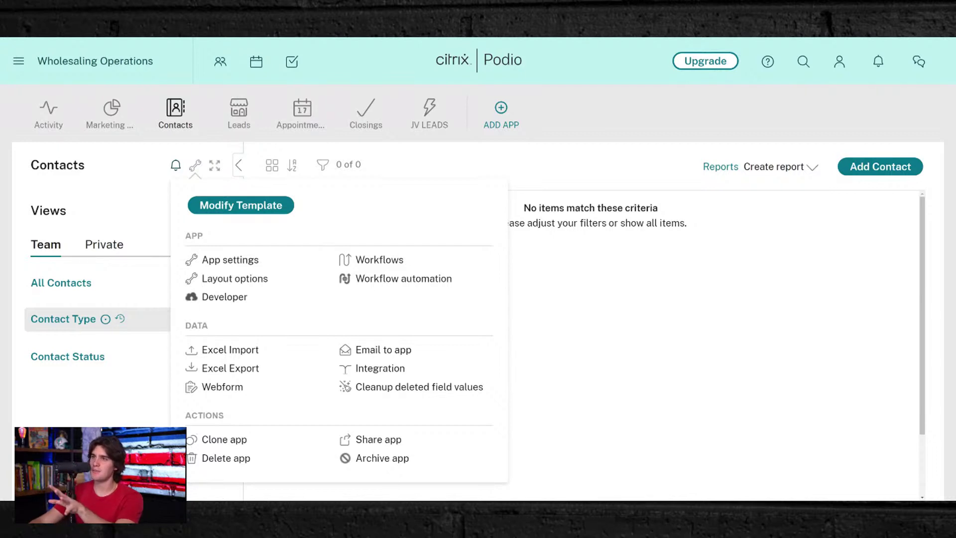
pyautogui.click(675, 245)
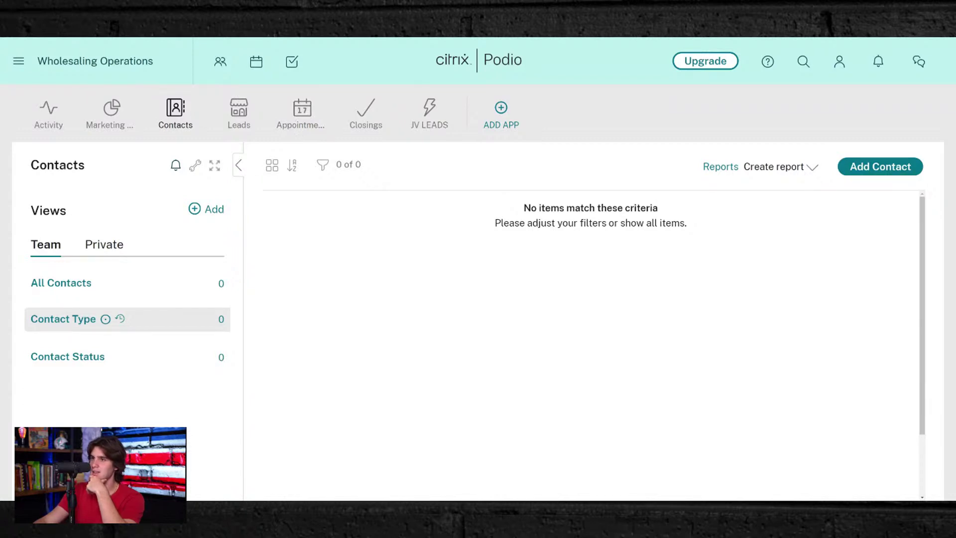
pyautogui.click(195, 165)
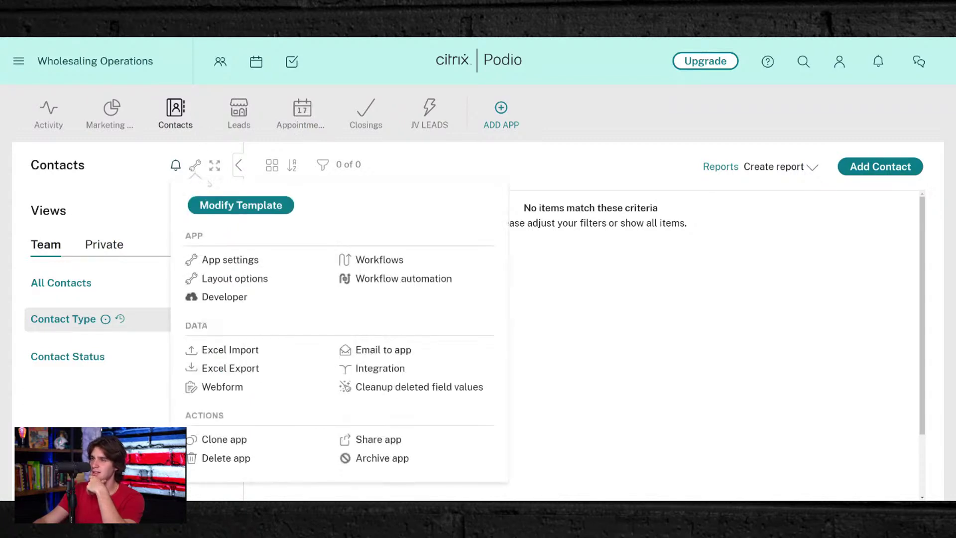
# - Rename contact type options to Cash Buyer and Title Company, and colour Seller peach
pyautogui.click(256, 204)
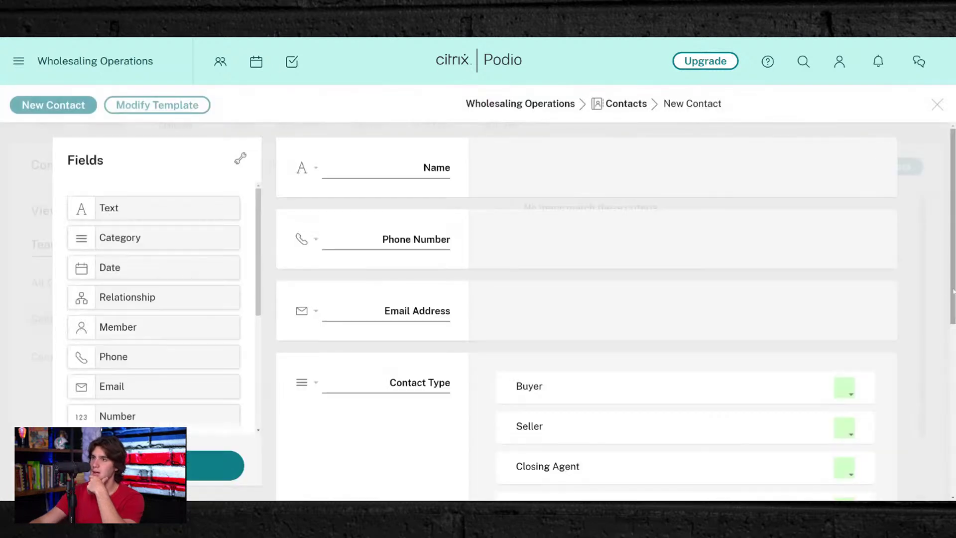
pyautogui.scroll(-4, 441, 147)
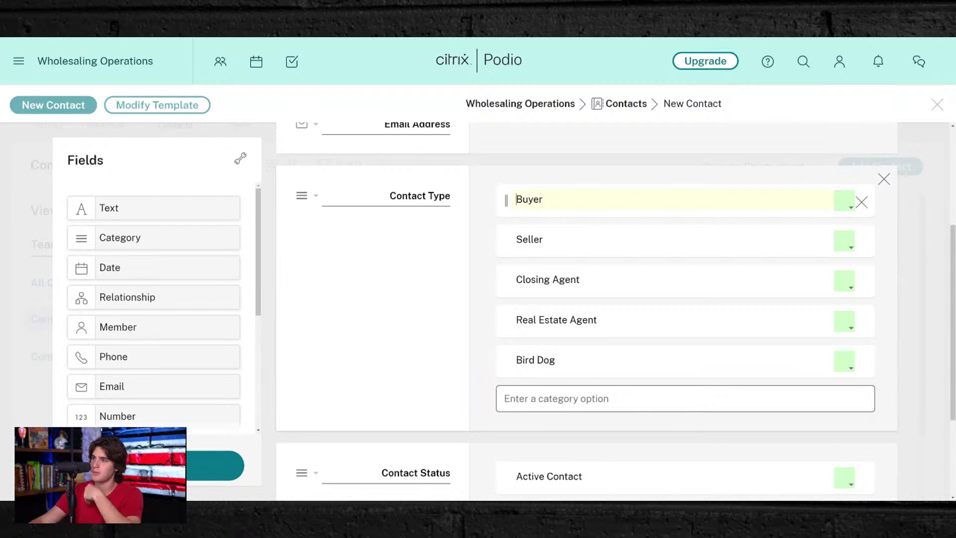
pyautogui.write('Cash')
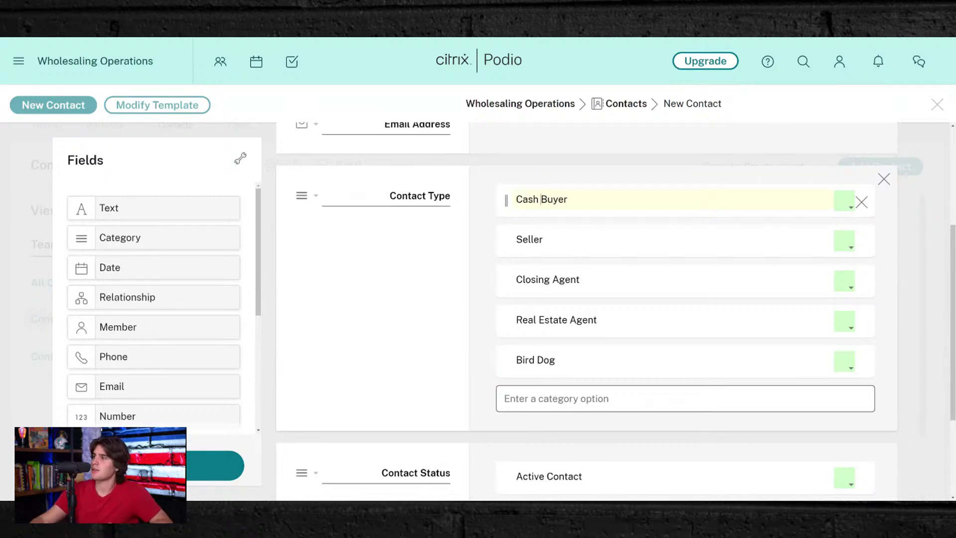
pyautogui.press('Return')
pyautogui.click(845, 240)
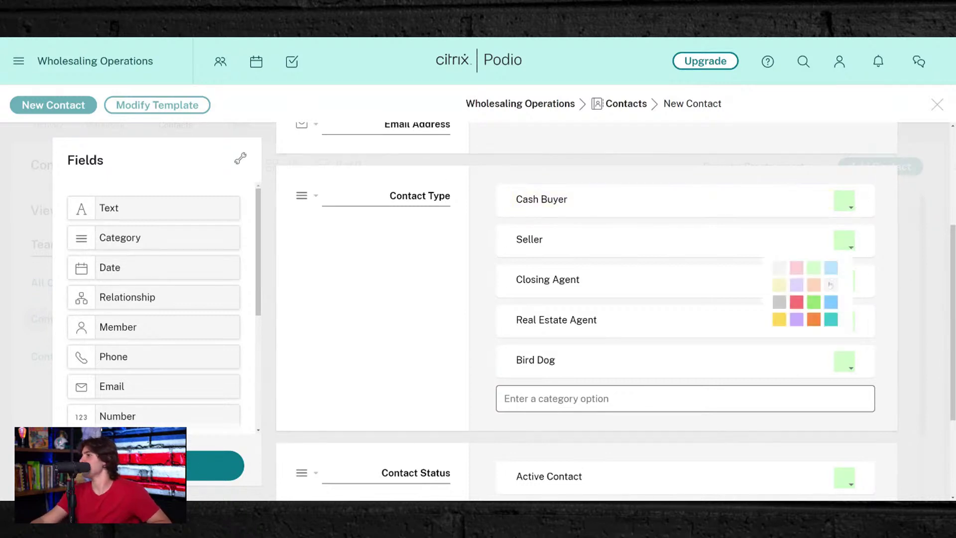
pyautogui.click(813, 285)
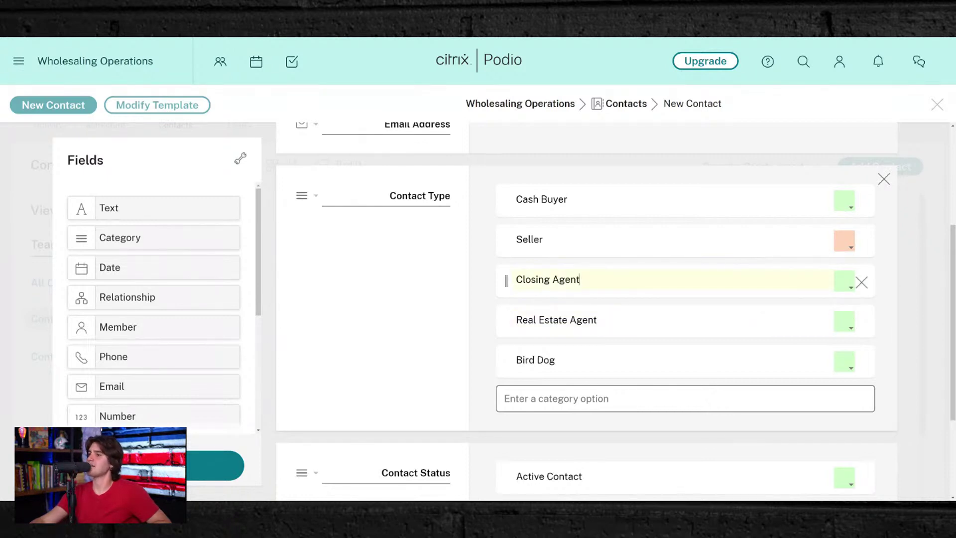
pyautogui.hotkey('ctrl', 'a')
pyautogui.write('Tit')
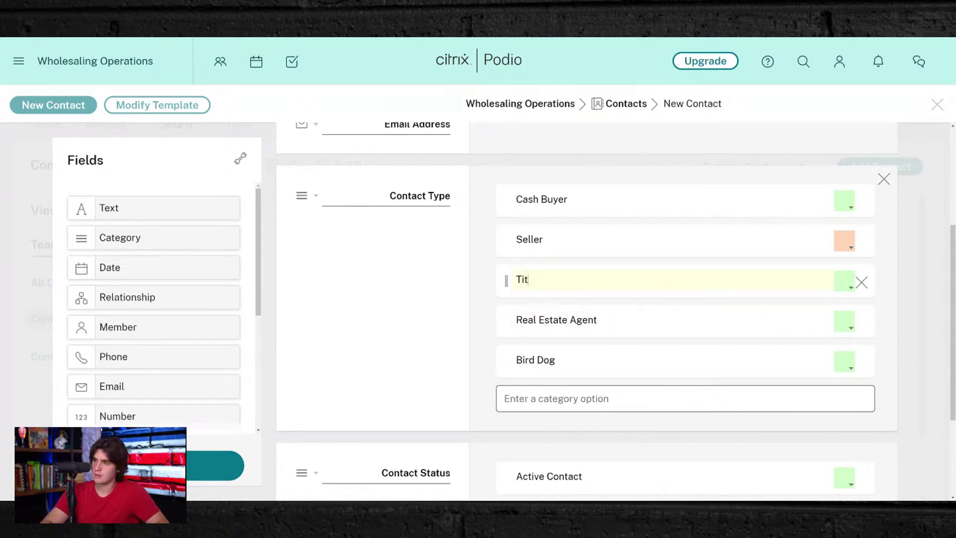
pyautogui.write('le Company')
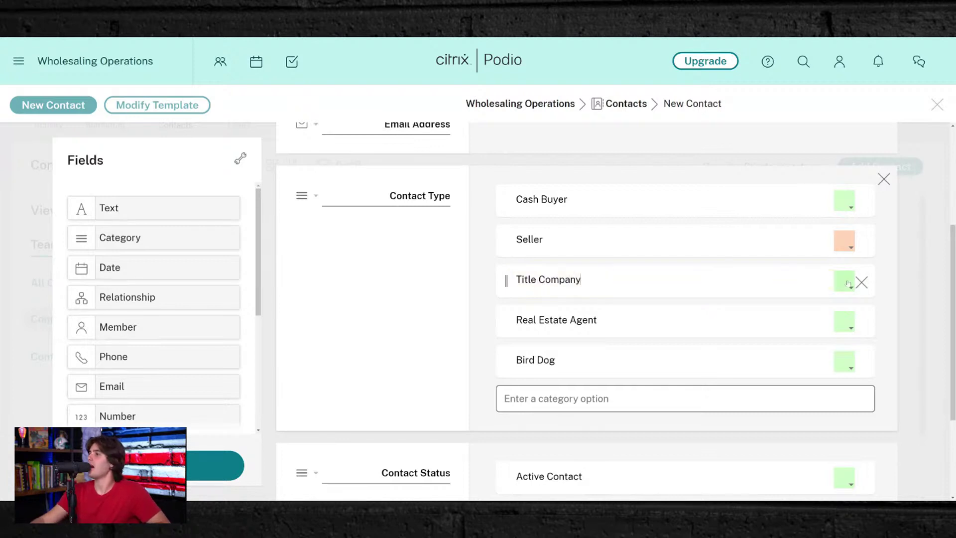
pyautogui.press('Return')
# - Colour Title Company purple, Real Estate Agent red and Bird Dog grey, then save the template
pyautogui.scroll(2, 847, 283)
pyautogui.click(845, 351)
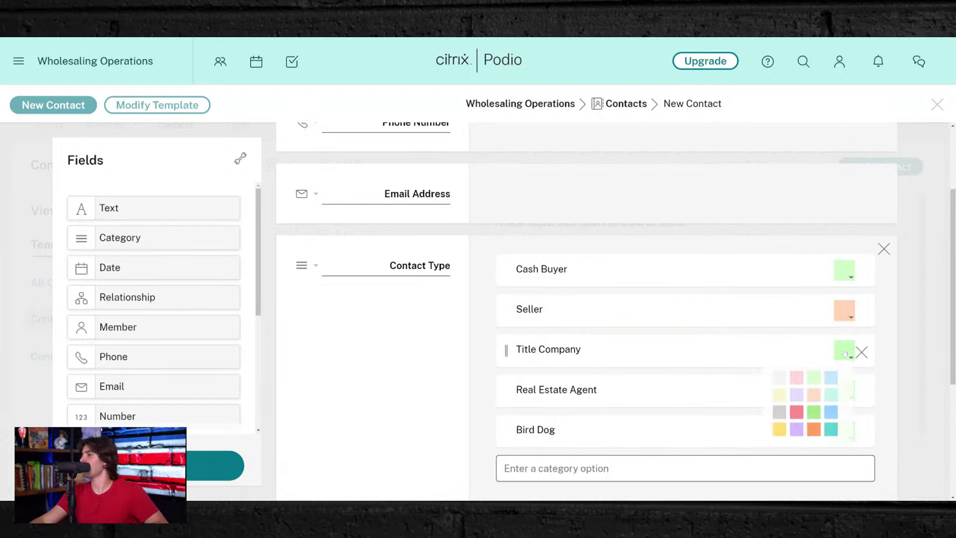
pyautogui.click(795, 429)
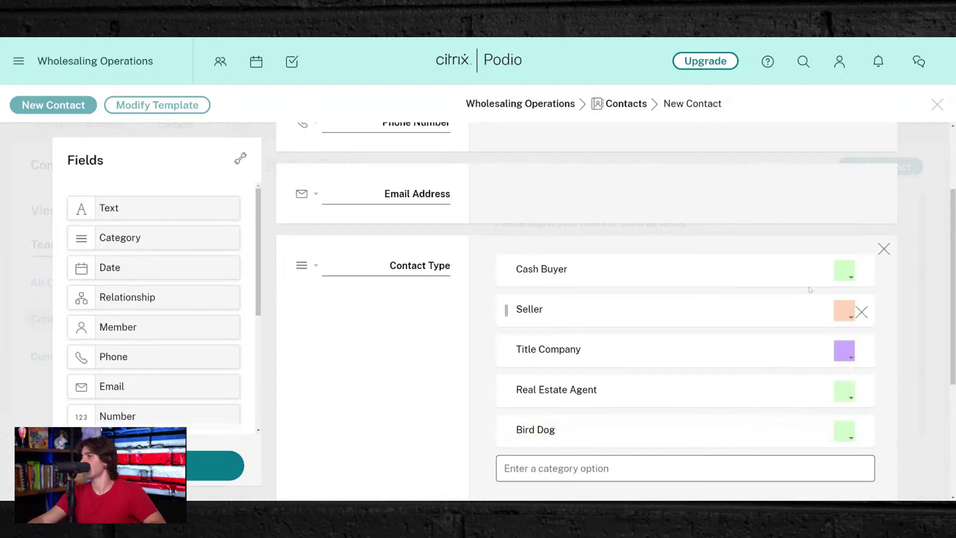
pyautogui.click(845, 391)
pyautogui.click(796, 452)
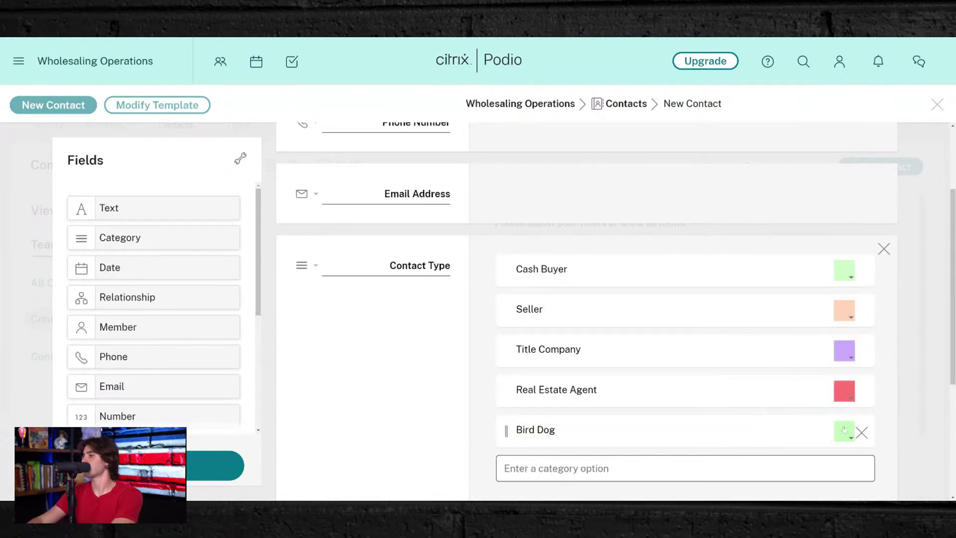
pyautogui.click(844, 431)
pyautogui.click(779, 386)
pyautogui.scroll(-5, 866, 379)
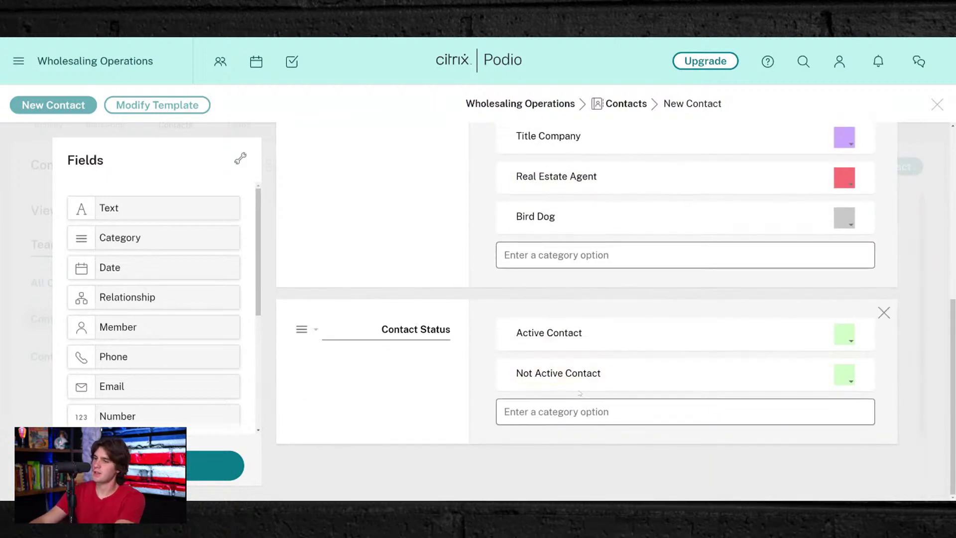
pyautogui.scroll(5, 410, 283)
pyautogui.scroll(1, 410, 283)
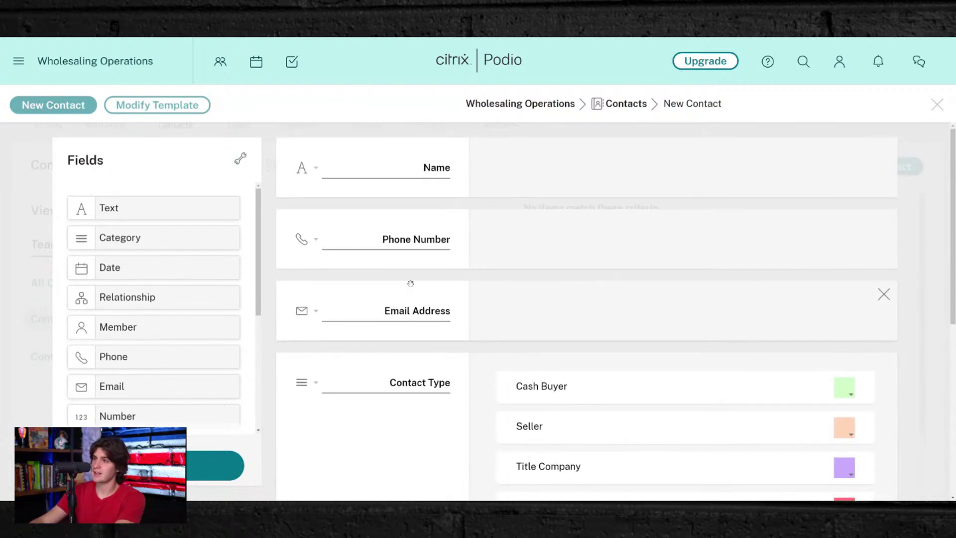
pyautogui.scroll(-6, 410, 283)
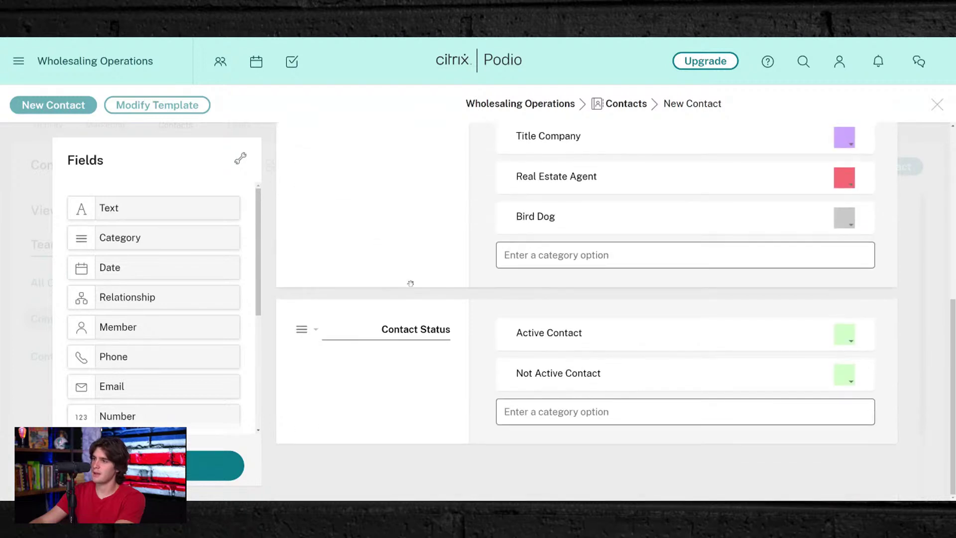
pyautogui.scroll(6, 367, 265)
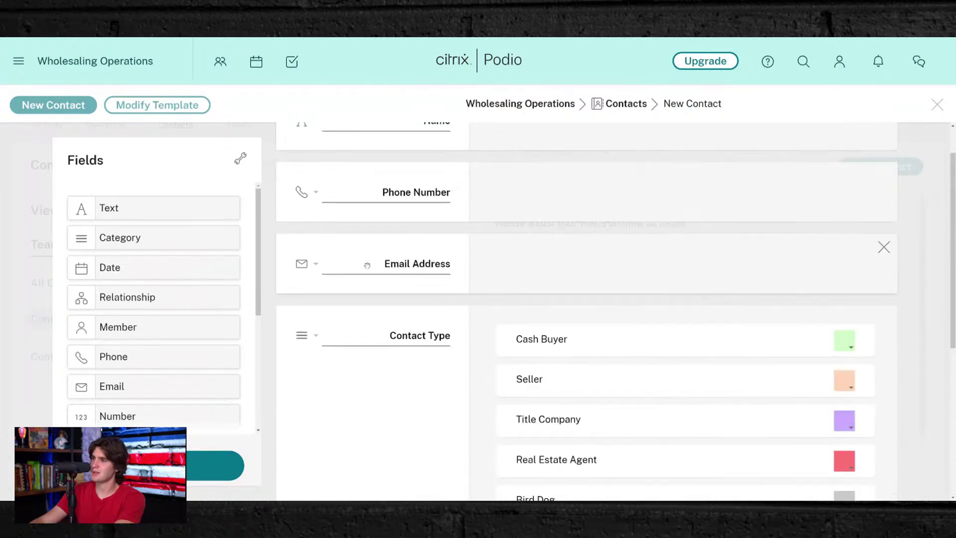
pyautogui.click(158, 465)
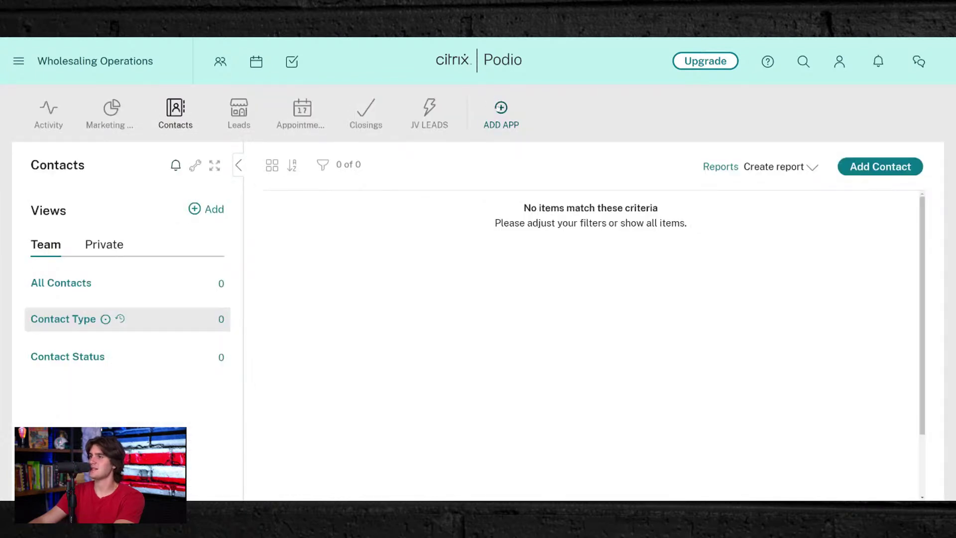
# - Go to the App Market, filter to Real Estate, and choose Get App on Cash Buyers
pyautogui.click(501, 111)
pyautogui.press('Escape')
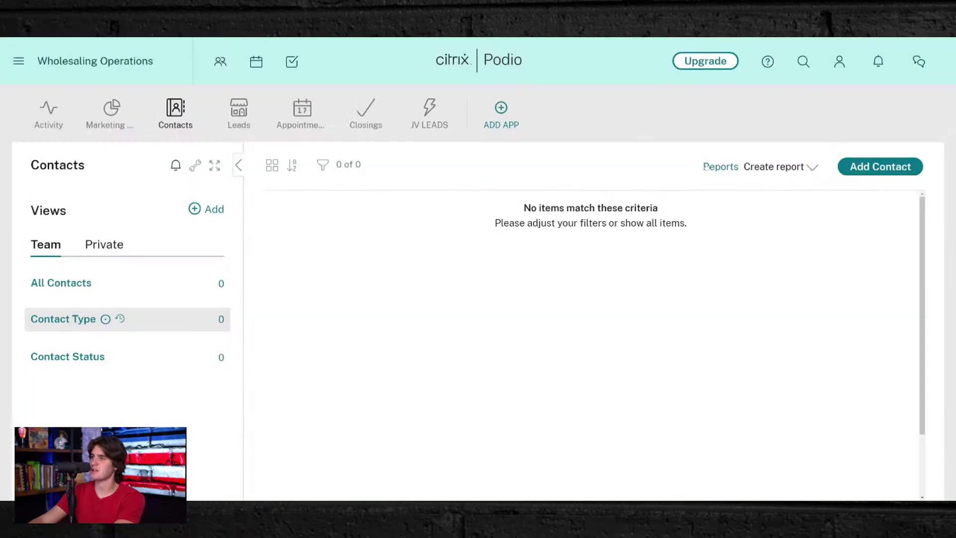
pyautogui.click(500, 116)
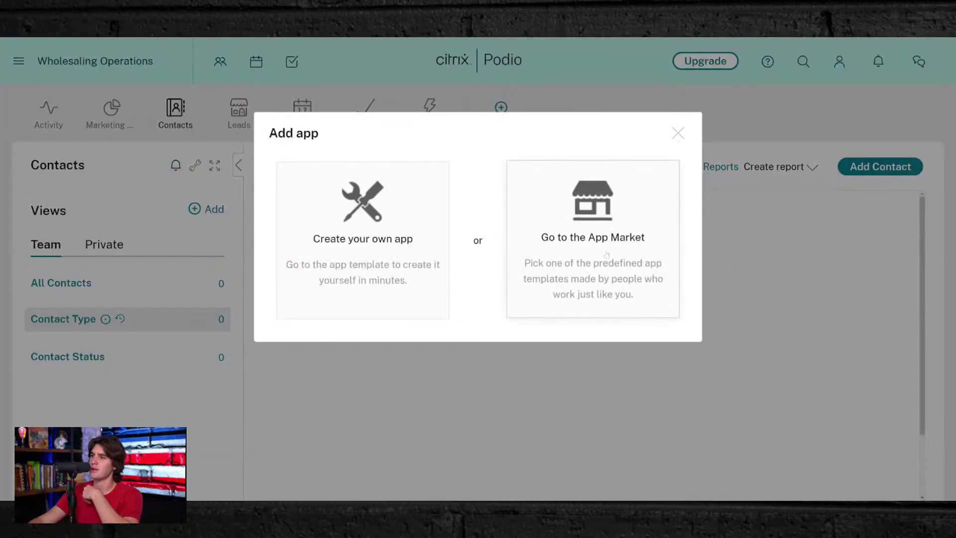
pyautogui.click(595, 245)
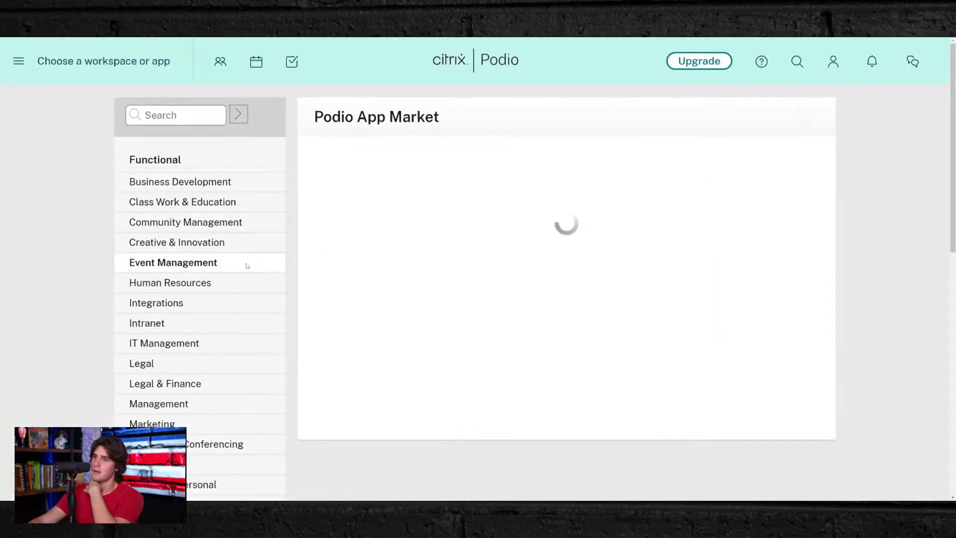
pyautogui.scroll(-10, 142, 373)
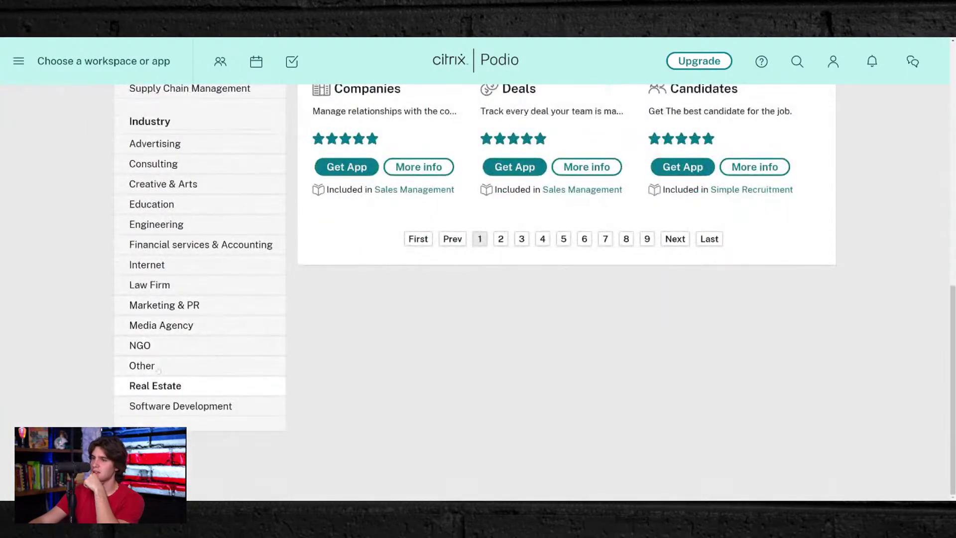
pyautogui.click(149, 386)
pyautogui.scroll(-6, 424, 333)
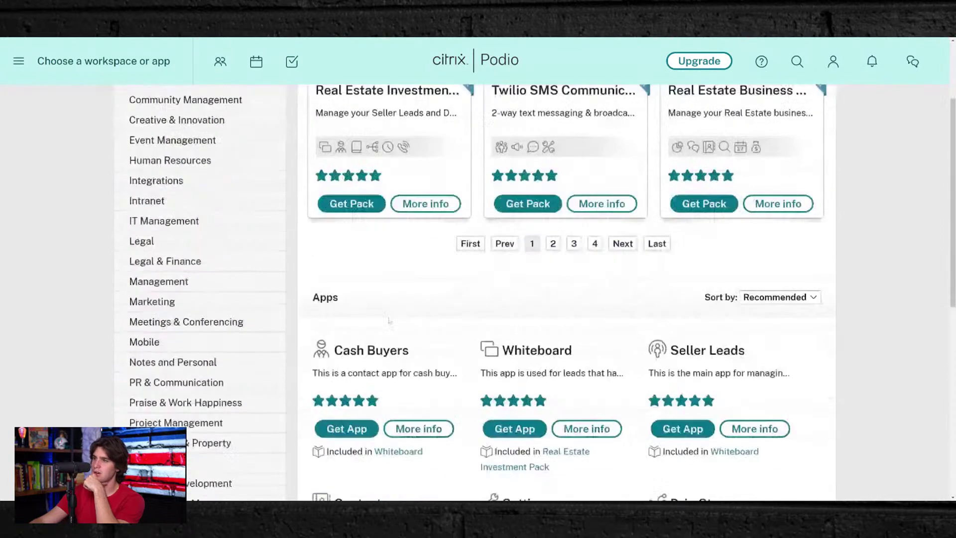
pyautogui.click(344, 253)
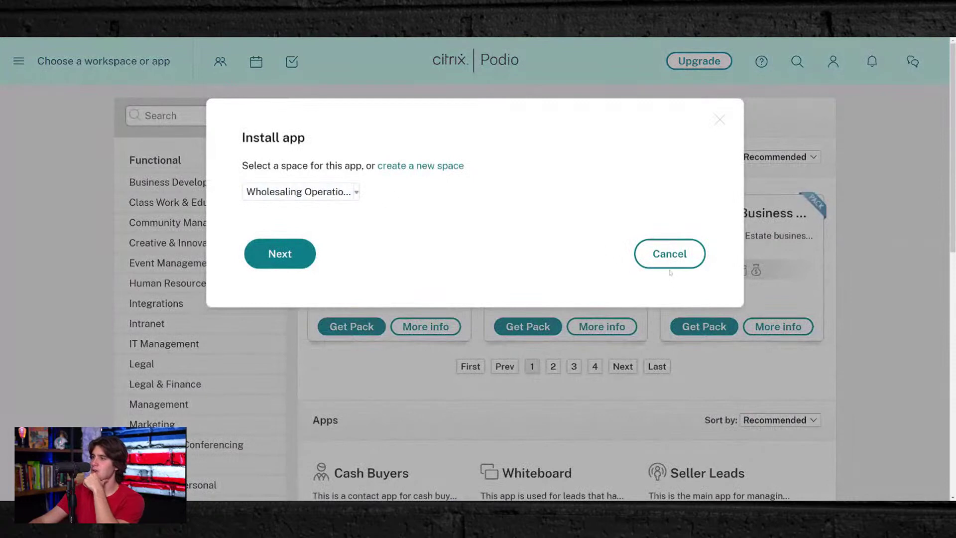
# - Install Cash Buyers into the Wholesaling Operations space and dismiss the confirmation
pyautogui.click(278, 255)
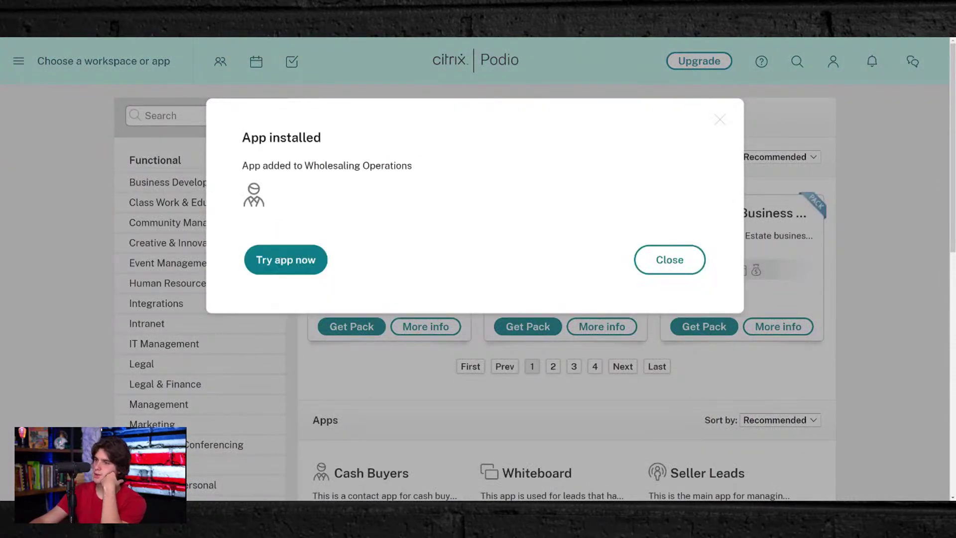
pyautogui.click(670, 260)
pyautogui.click(15, 66)
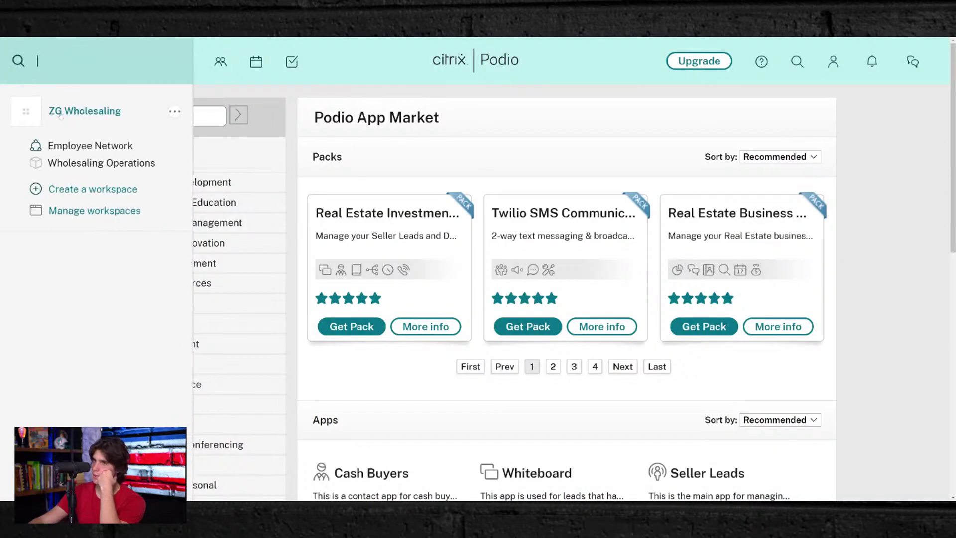
# - Go to Wholesaling Operations, view Contacts and the new Cash Buyers app, then open Leads
pyautogui.click(119, 163)
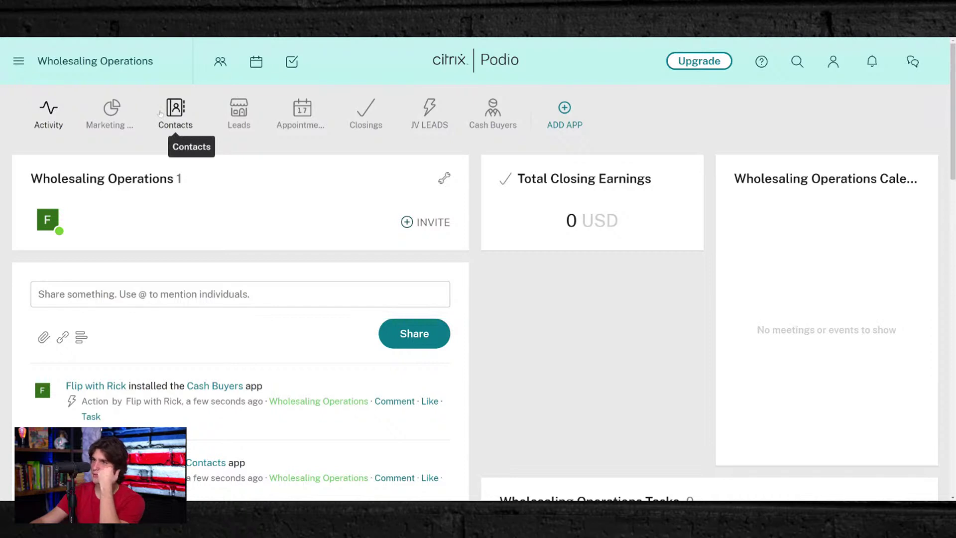
pyautogui.click(160, 114)
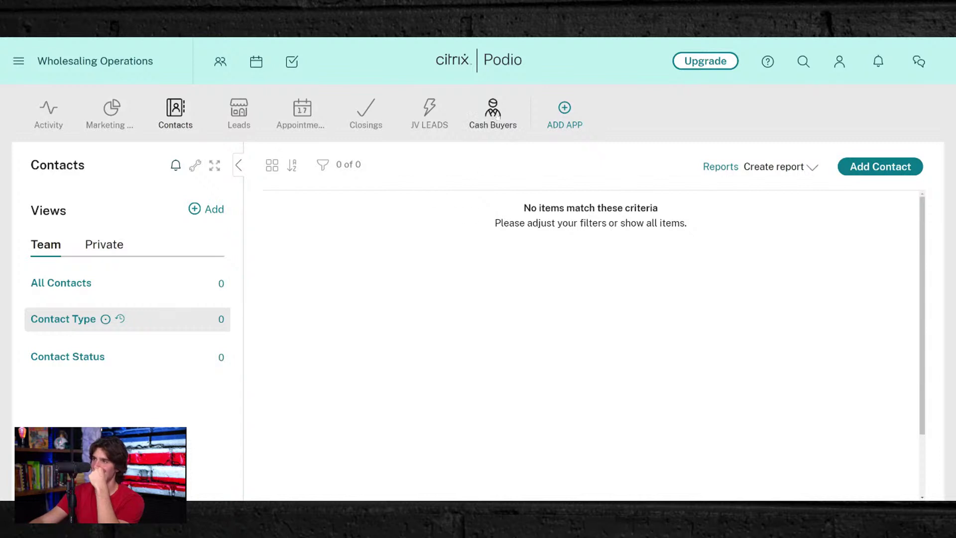
pyautogui.click(492, 114)
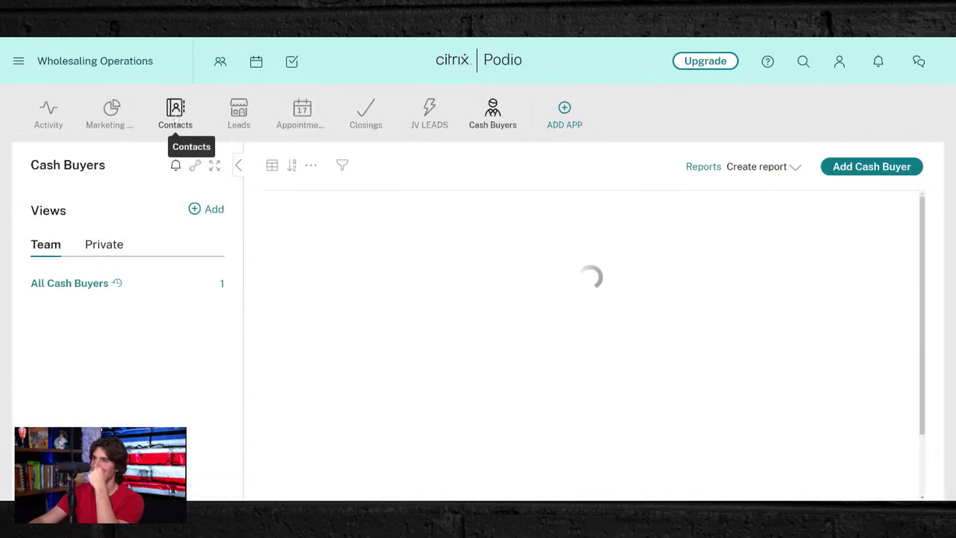
pyautogui.click(175, 114)
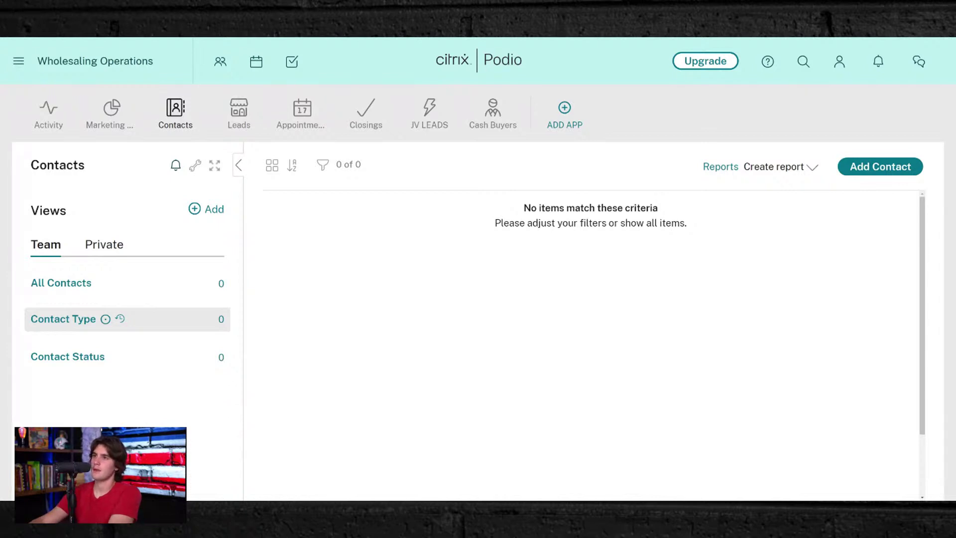
pyautogui.click(246, 114)
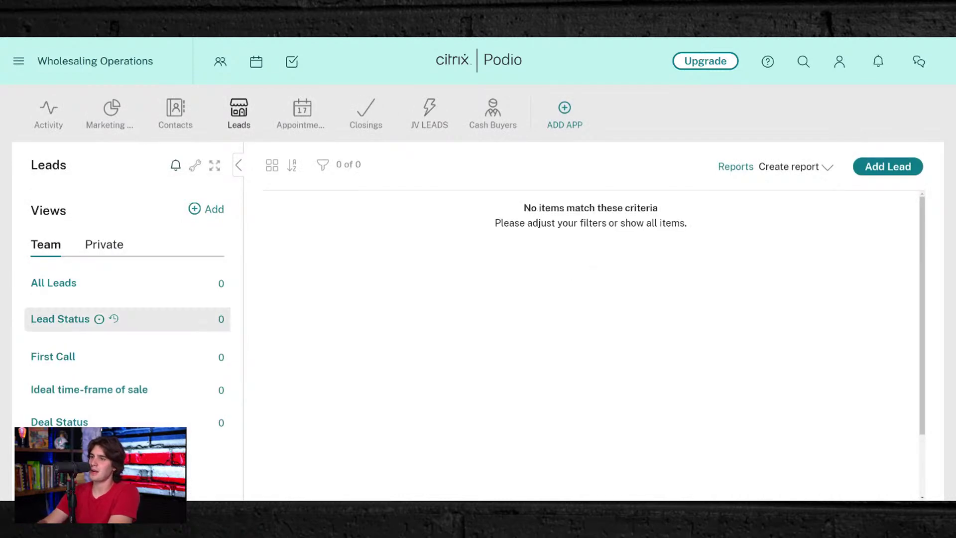
# - Open Modify Template for the Leads app from its wrench menu
pyautogui.click(195, 166)
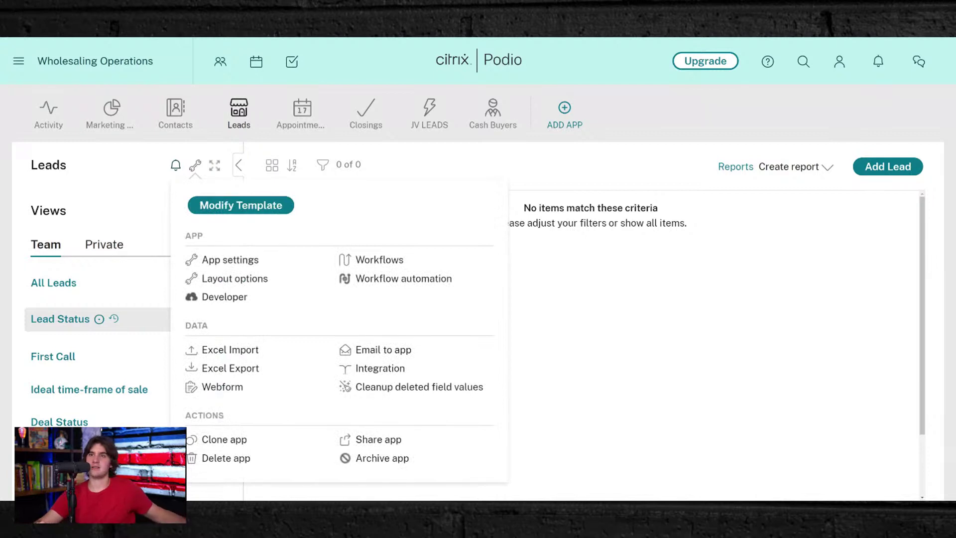
pyautogui.click(261, 207)
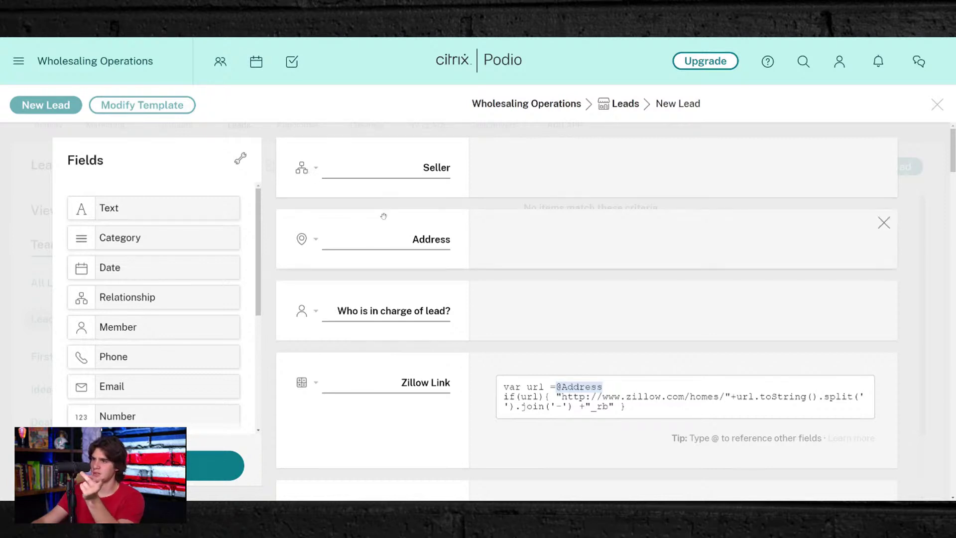
# - Scroll the Leads template to the Zillow Link field and the Fields panel to Link
pyautogui.scroll(-3, 384, 220)
pyautogui.scroll(3, 384, 220)
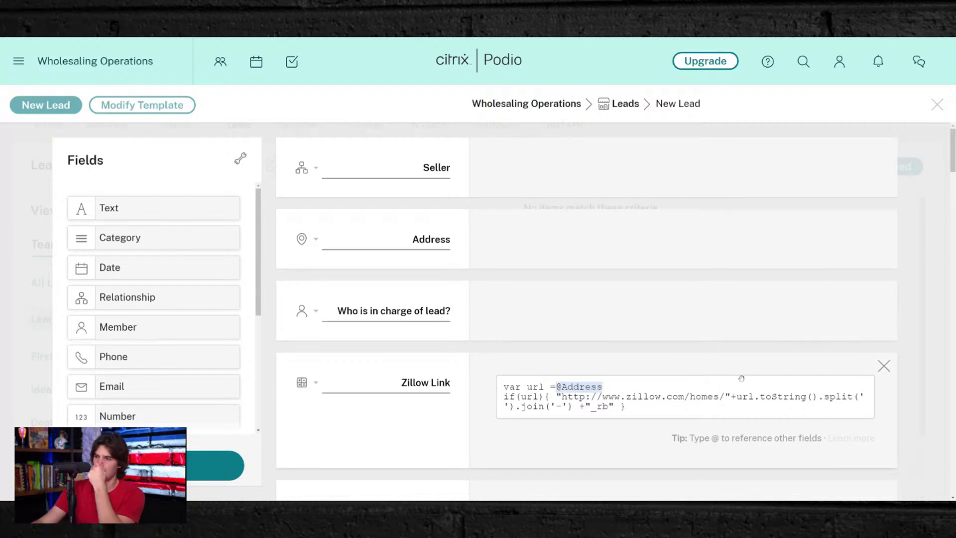
pyautogui.scroll(-4, 419, 258)
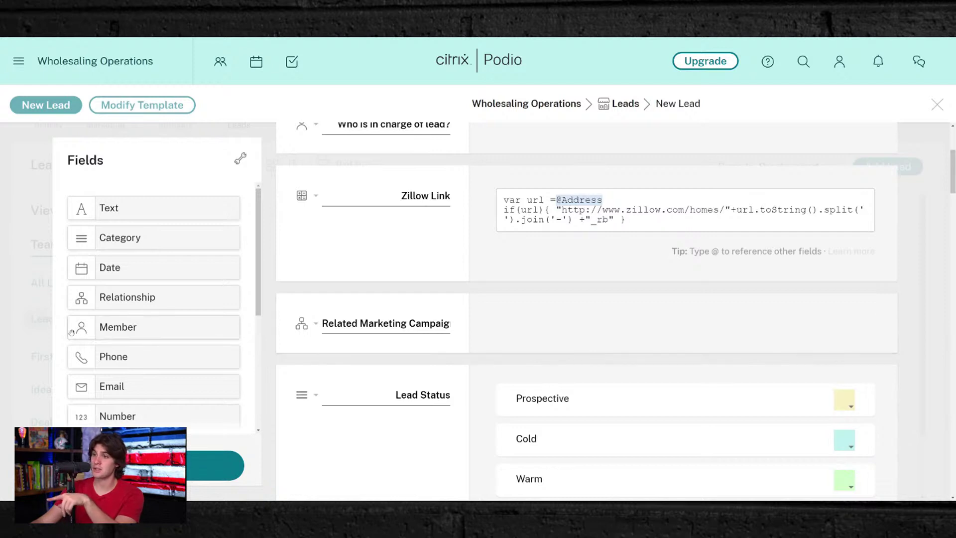
pyautogui.scroll(-3, 422, 312)
pyautogui.scroll(-15, 433, 348)
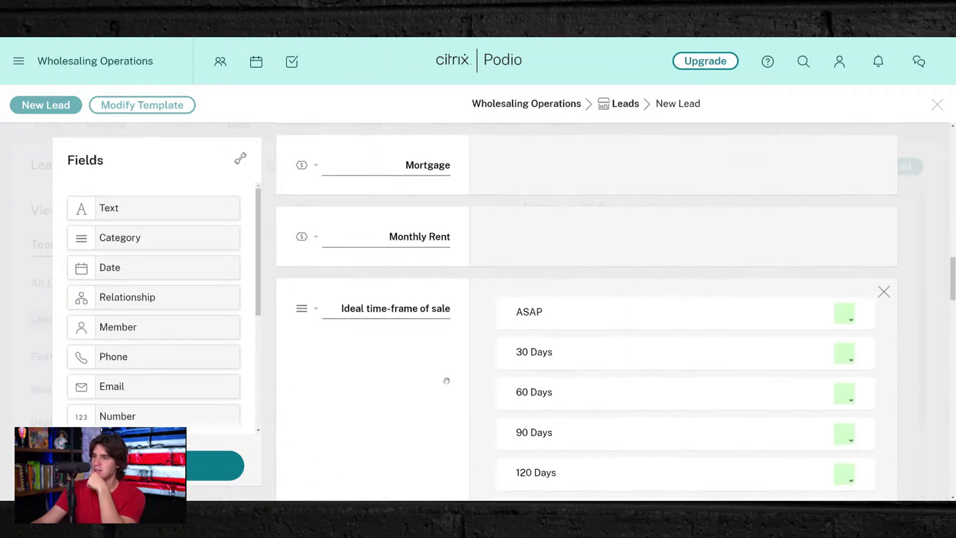
pyautogui.scroll(-5, 446, 381)
pyautogui.scroll(3, 423, 304)
pyautogui.scroll(-15, 412, 331)
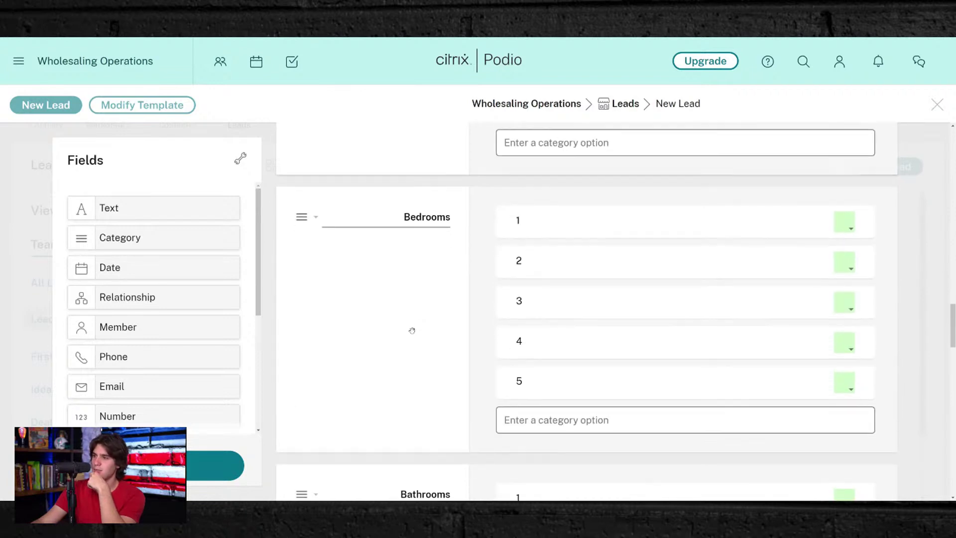
pyautogui.scroll(-8, 412, 330)
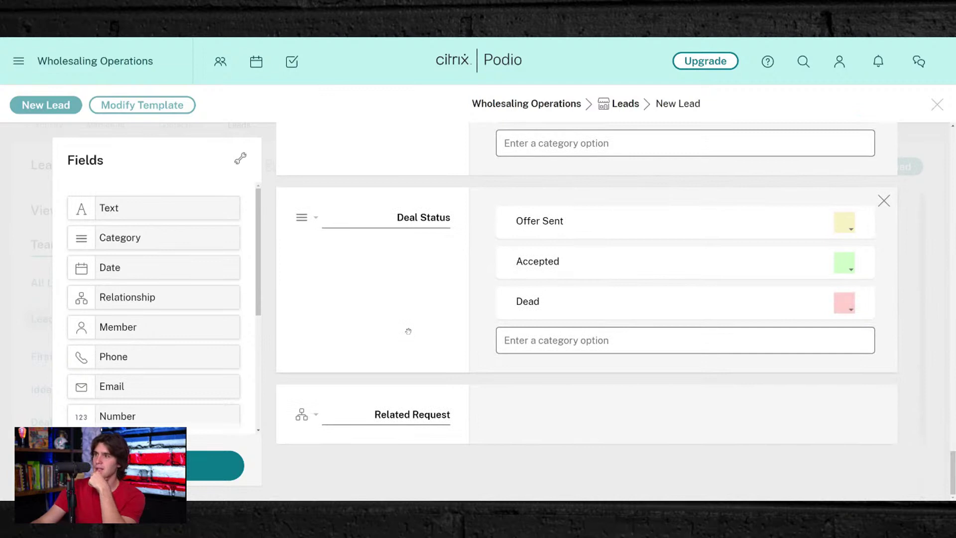
pyautogui.scroll(6, 412, 331)
pyautogui.scroll(15, 408, 331)
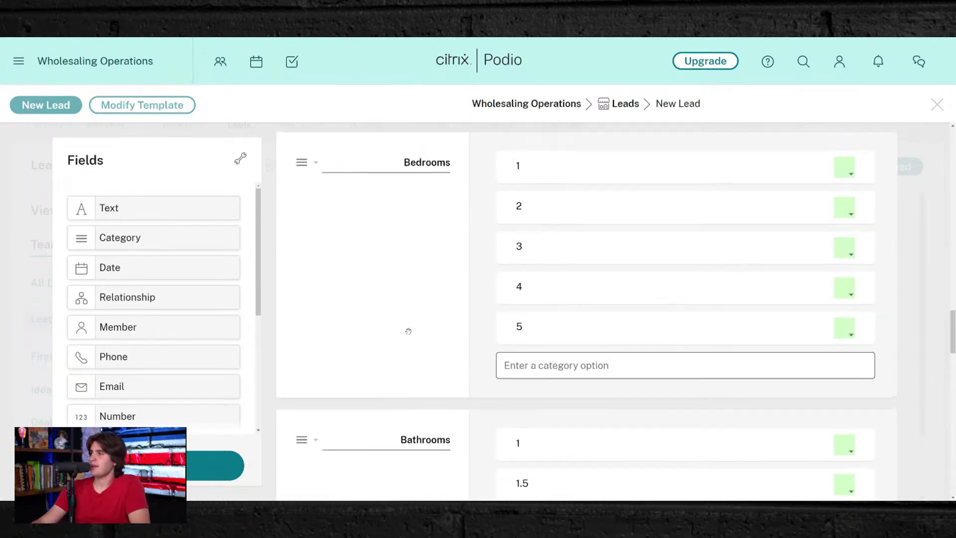
pyautogui.scroll(10, 405, 332)
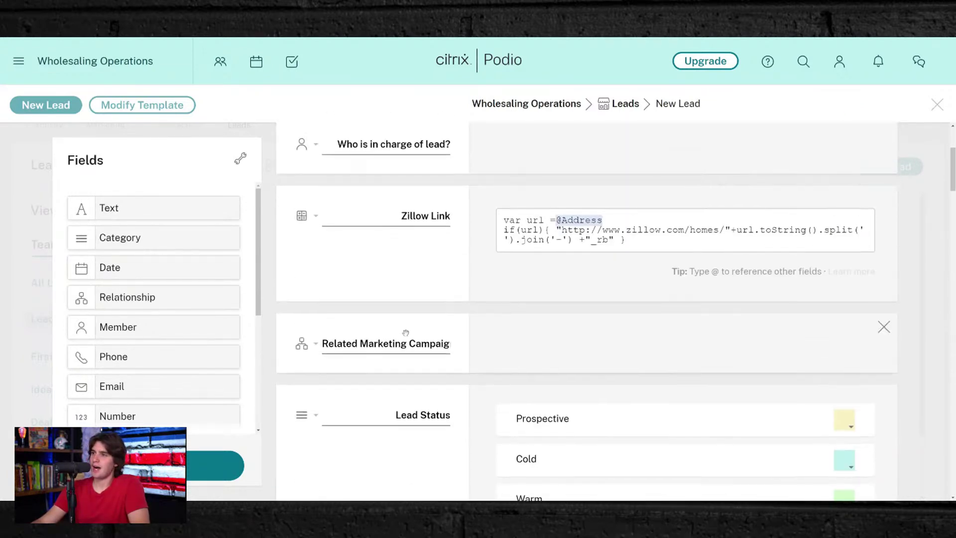
pyautogui.scroll(-3, 405, 331)
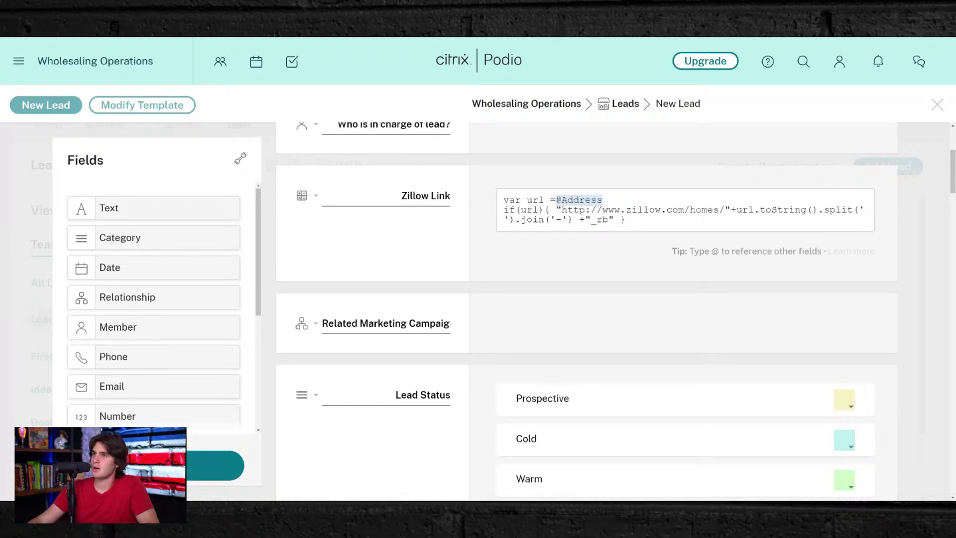
pyautogui.scroll(3, 381, 187)
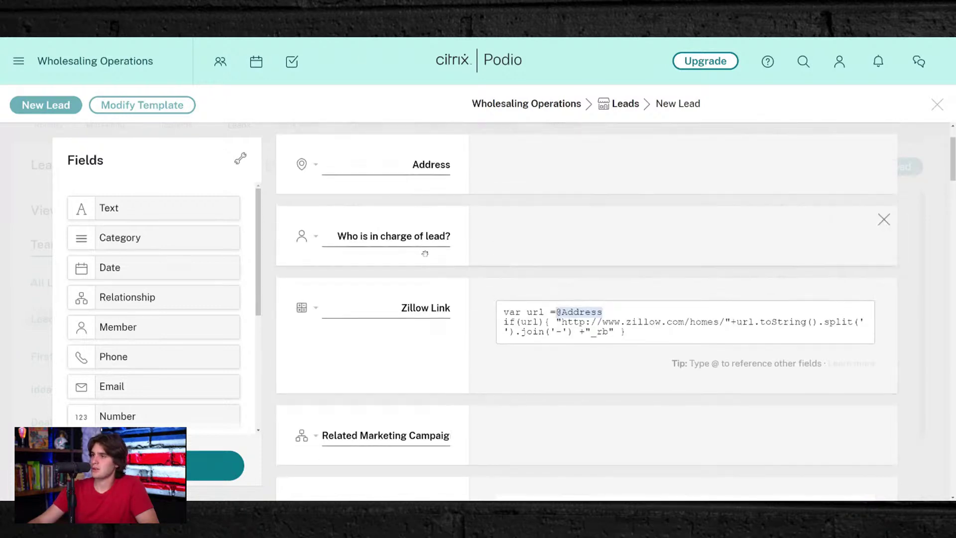
pyautogui.scroll(2, 376, 296)
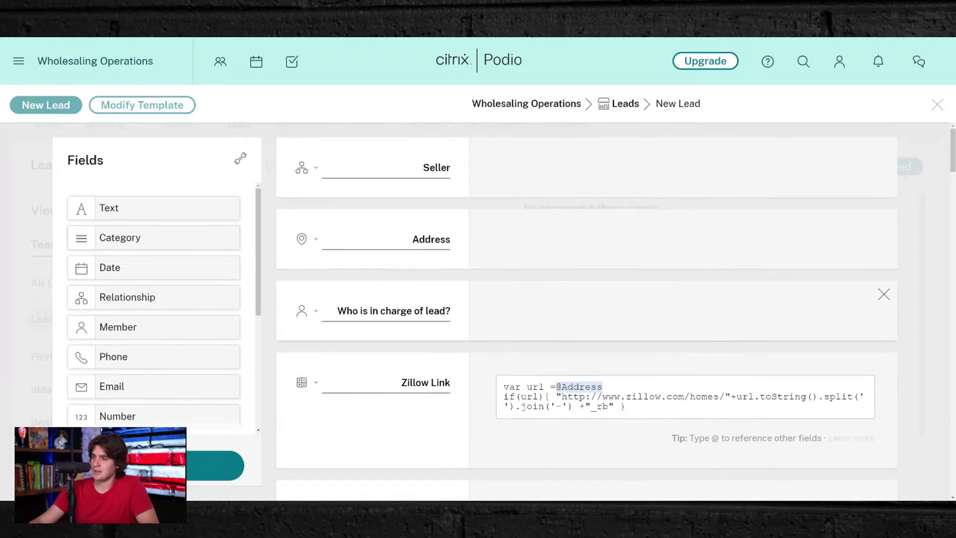
pyautogui.scroll(-3, 376, 297)
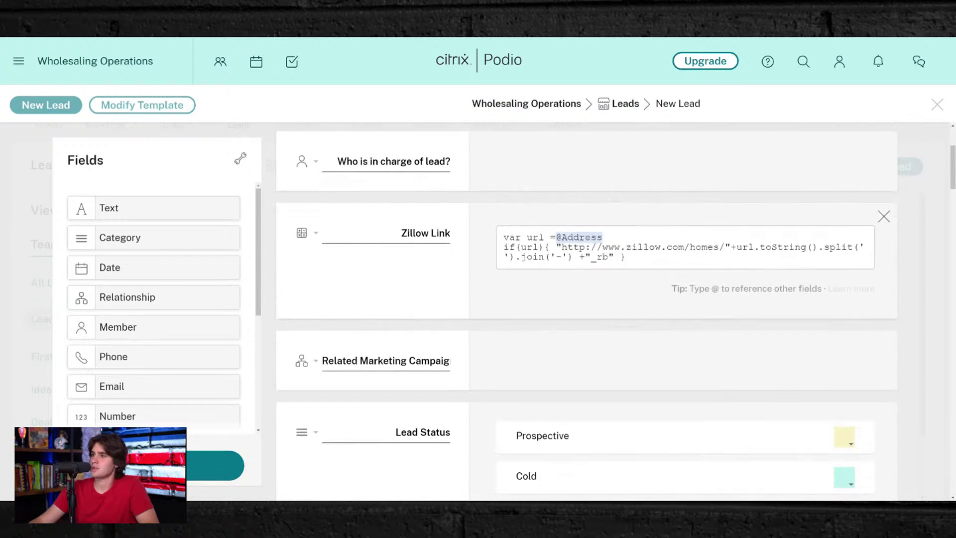
pyautogui.scroll(-4, 158, 274)
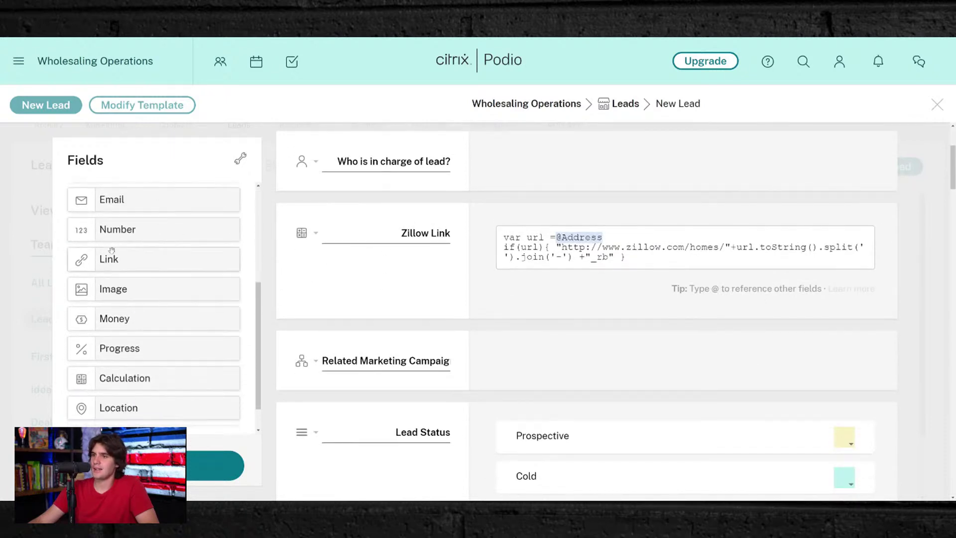
# - Add two Link fields below Zillow Link and name the first 'Property Appraiser Link'
pyautogui.moveTo(109, 260); pyautogui.dragTo(133, 263)
pyautogui.moveTo(291, 306); pyautogui.dragTo(298, 344)
pyautogui.moveTo(127, 262); pyautogui.dragTo(305, 360)
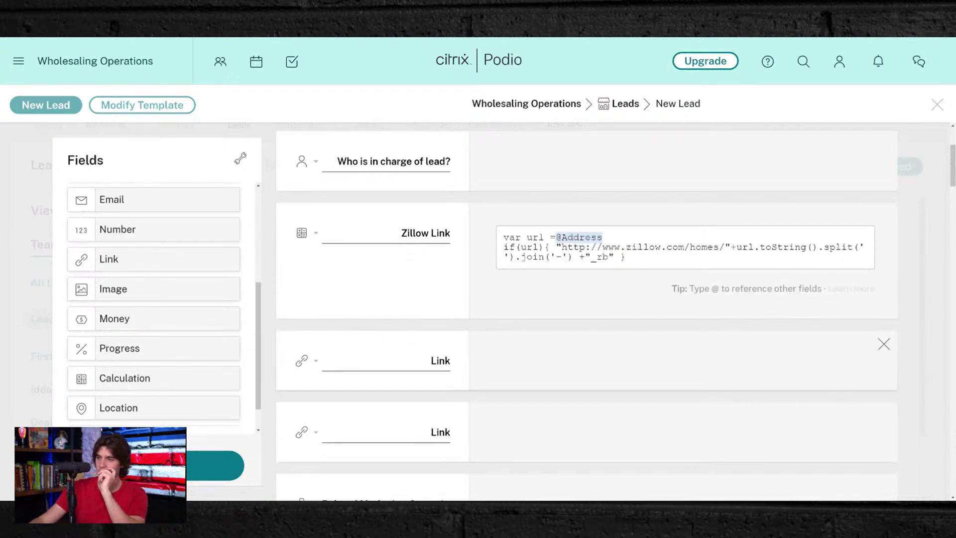
pyautogui.doubleClick(439, 360)
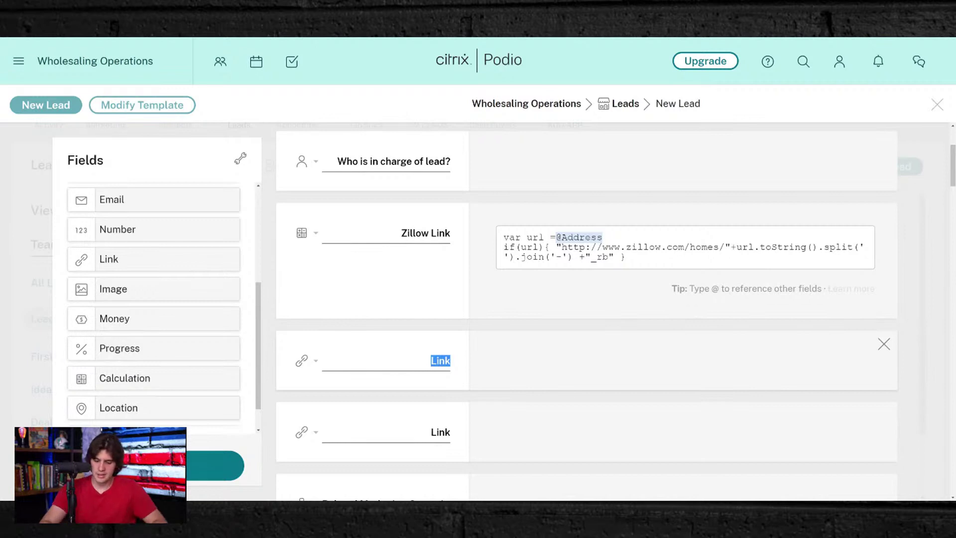
pyautogui.write('Prop')
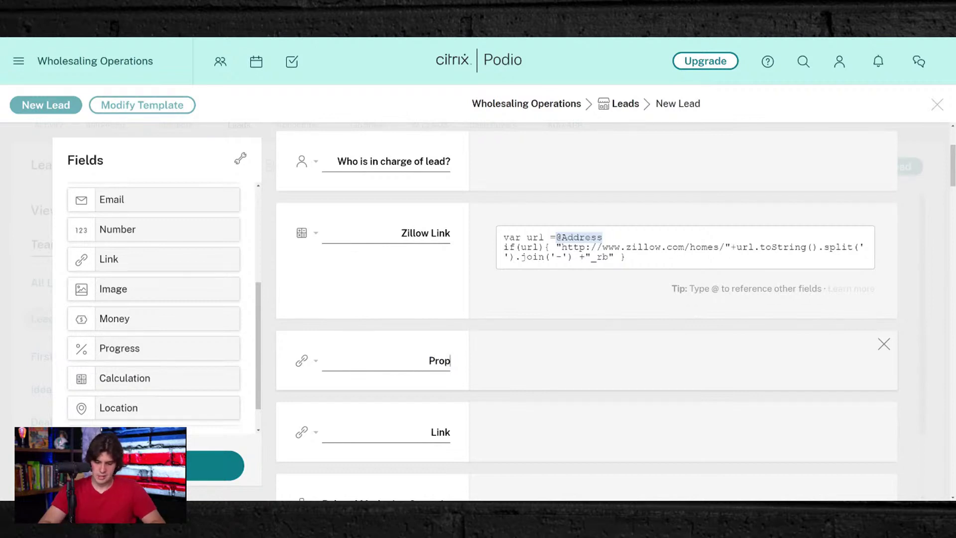
pyautogui.write('erty Appra')
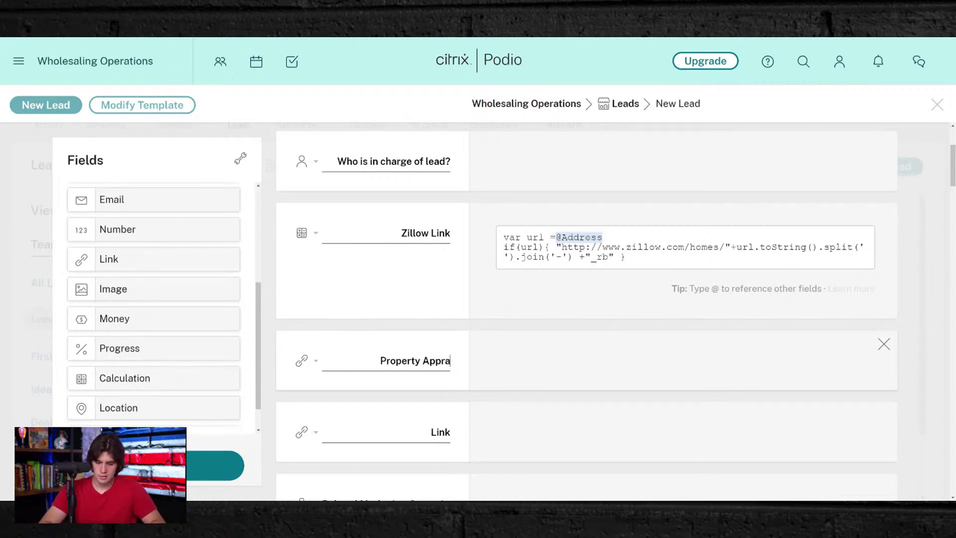
pyautogui.write('iser Link')
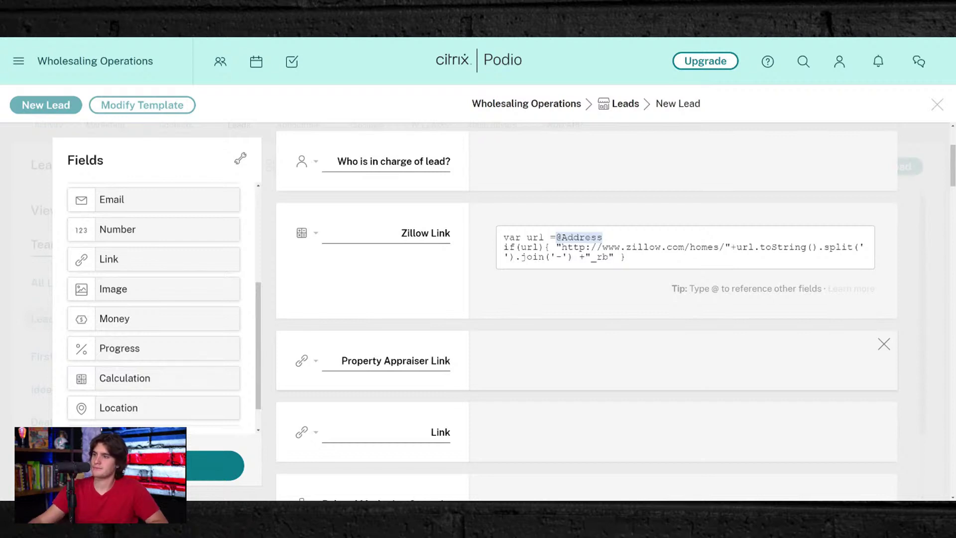
# - Label the second link field 'Propstream Link'
pyautogui.scroll(-3, 437, 396)
pyautogui.doubleClick(439, 282)
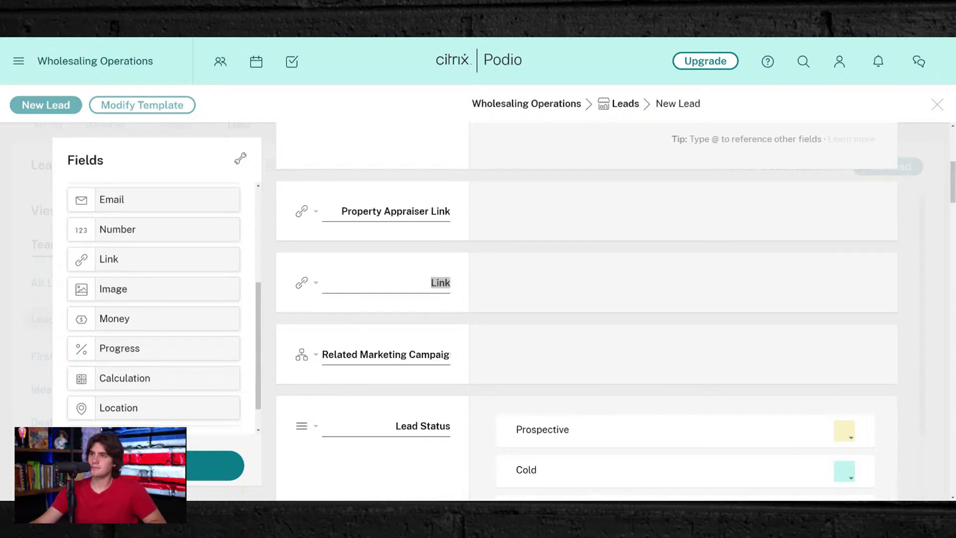
pyautogui.write('prope')
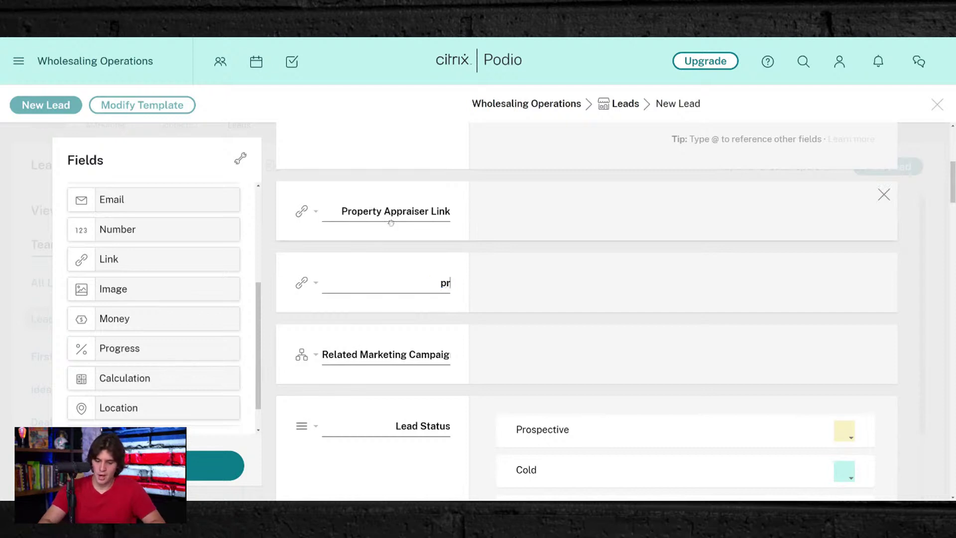
pyautogui.press('BackSpace')
pyautogui.press('BackSpace')
pyautogui.press('BackSpace')
pyautogui.press('BackSpace')
pyautogui.press('BackSpace')
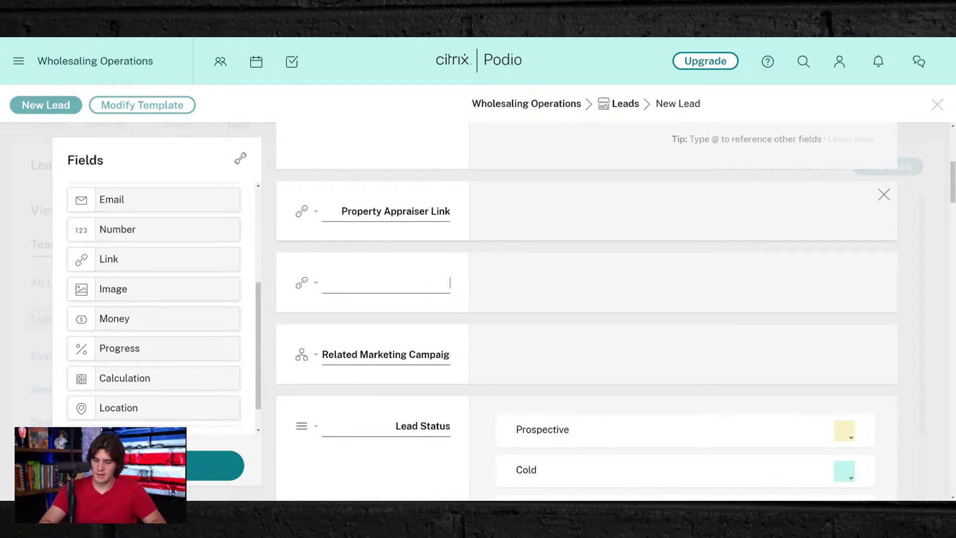
pyautogui.write('Propstream')
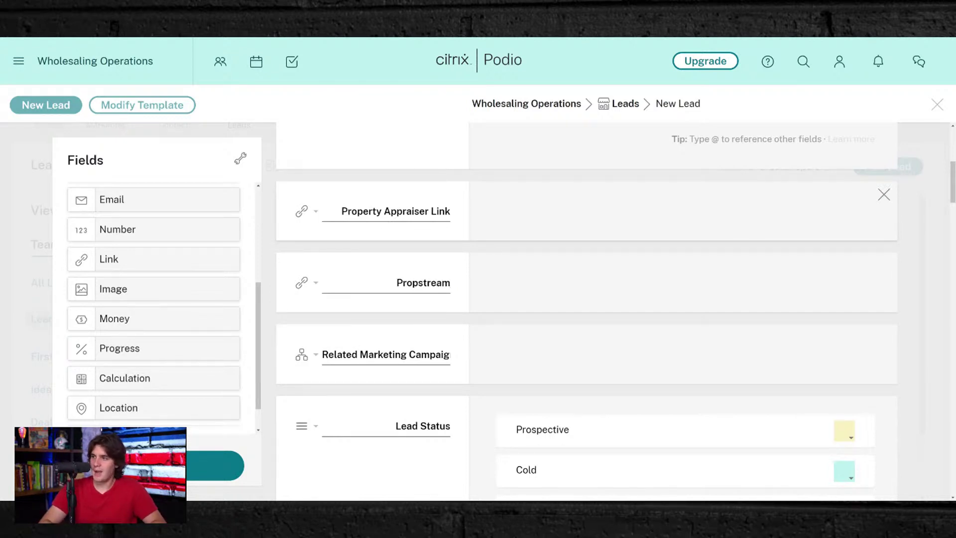
pyautogui.write(' Link')
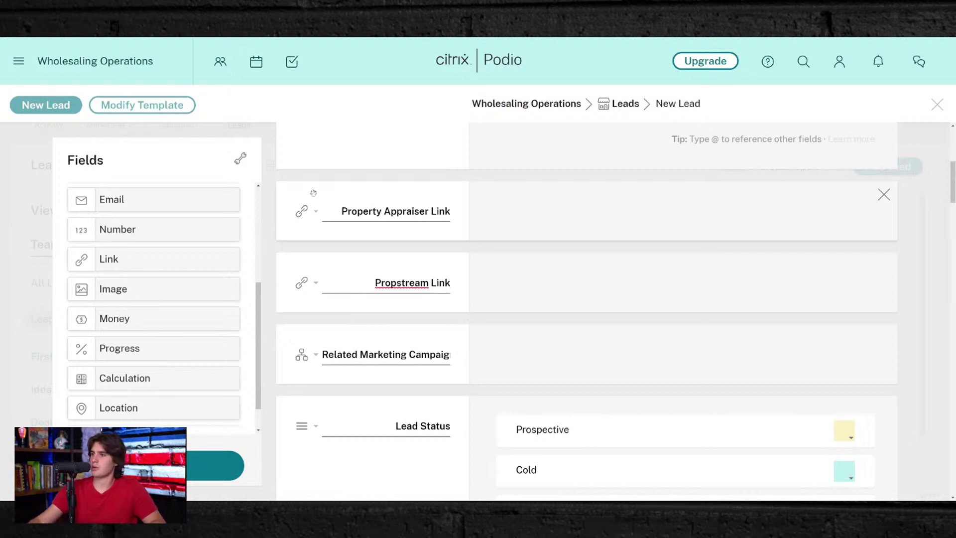
pyautogui.click(613, 258)
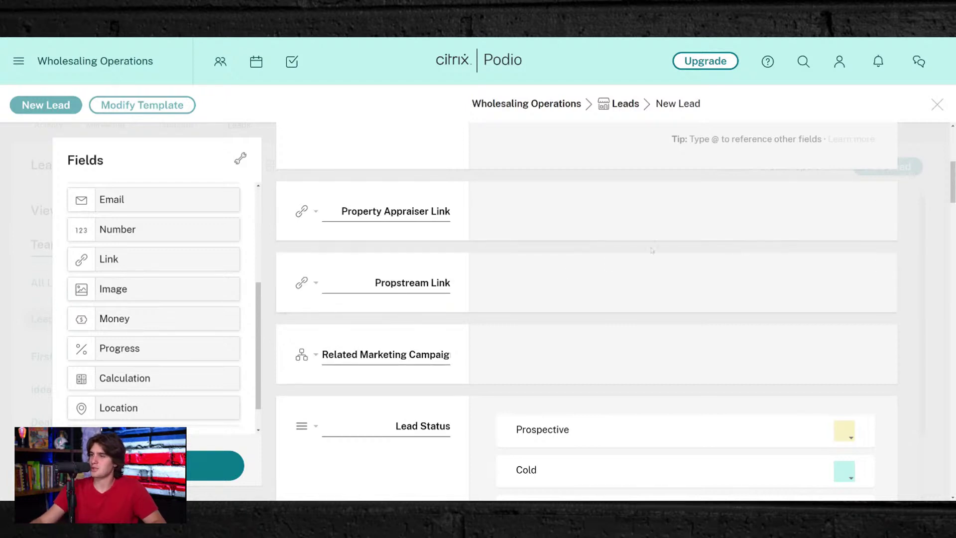
# - Rework the second field's label, trying 'Batch Leads' before restoring 'Propstream Link'
pyautogui.doubleClick(401, 282)
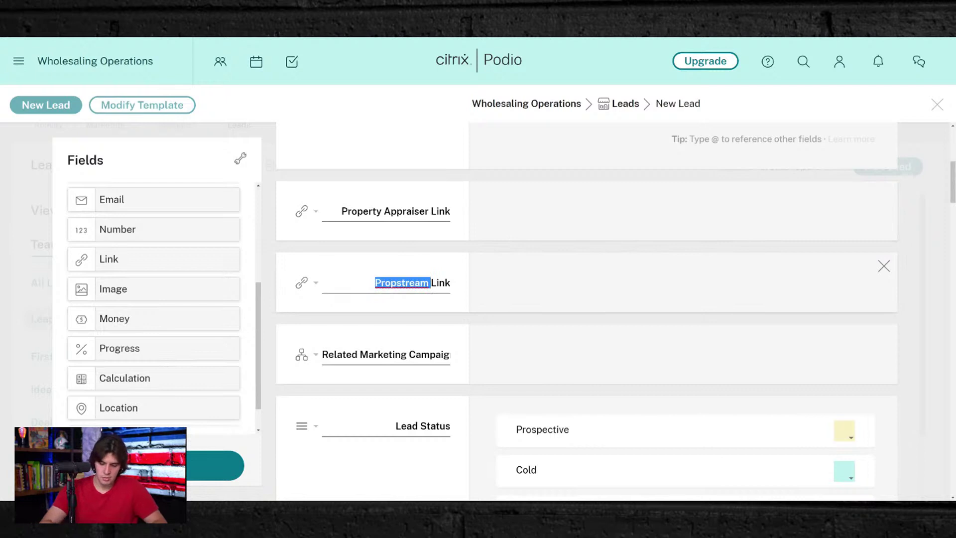
pyautogui.write('Batch Le')
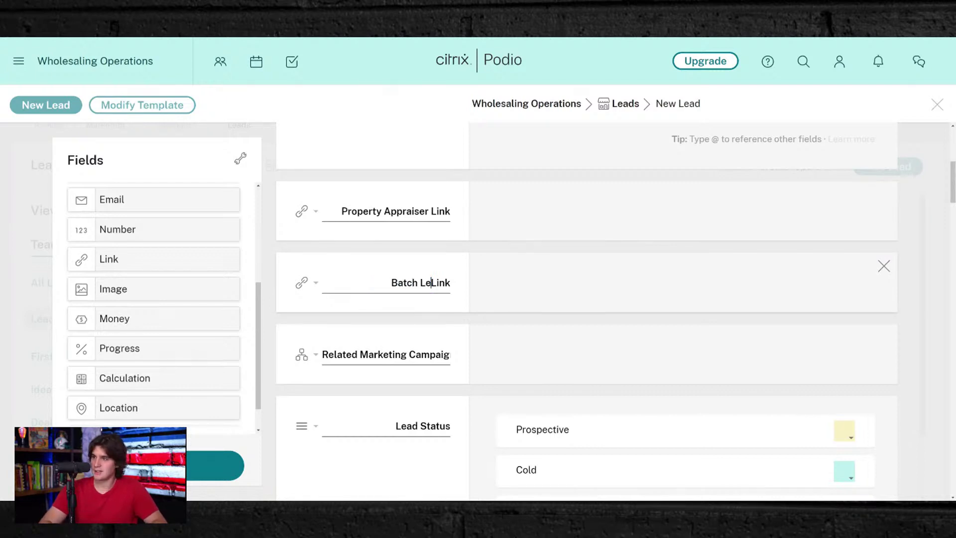
pyautogui.write('ads')
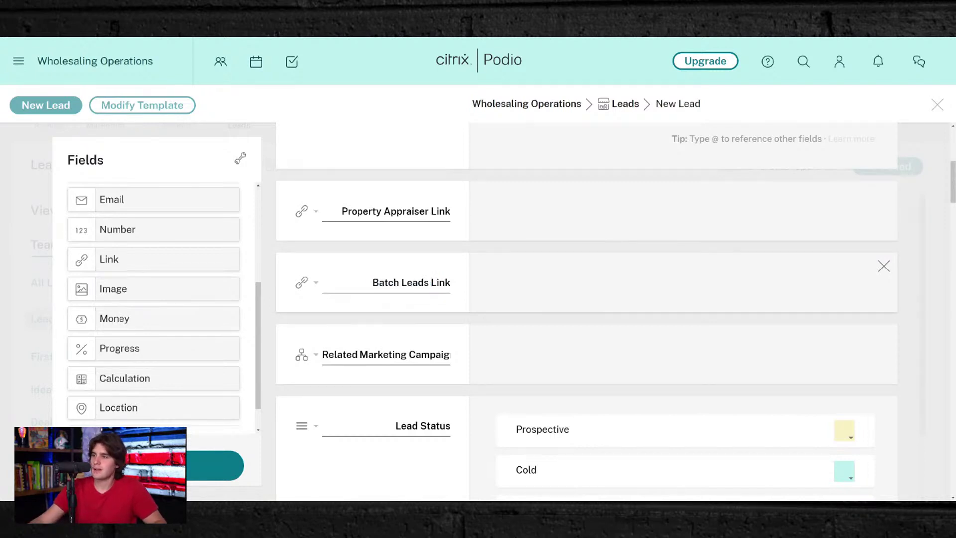
pyautogui.doubleClick(415, 282)
pyautogui.press('BackSpace')
pyautogui.press('BackSpace')
pyautogui.press('BackSpace')
pyautogui.press('BackSpace')
pyautogui.press('BackSpace')
pyautogui.press('BackSpace')
pyautogui.press('BackSpace')
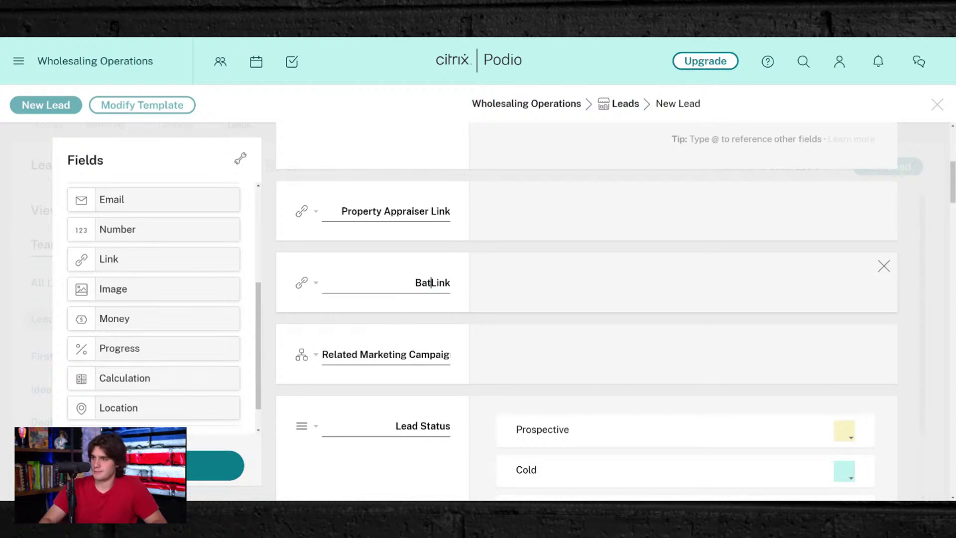
pyautogui.write('Propstream')
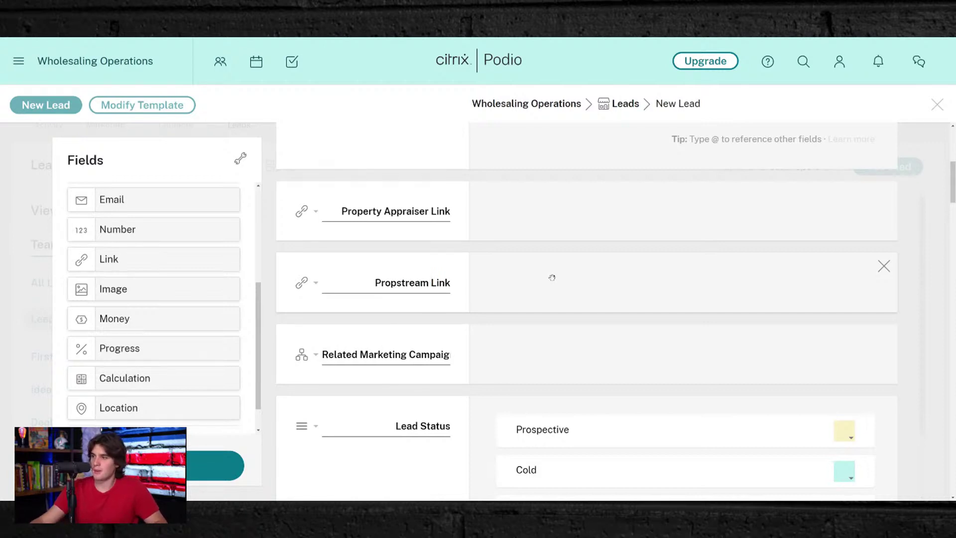
pyautogui.scroll(-3, 498, 293)
pyautogui.scroll(-2, 503, 324)
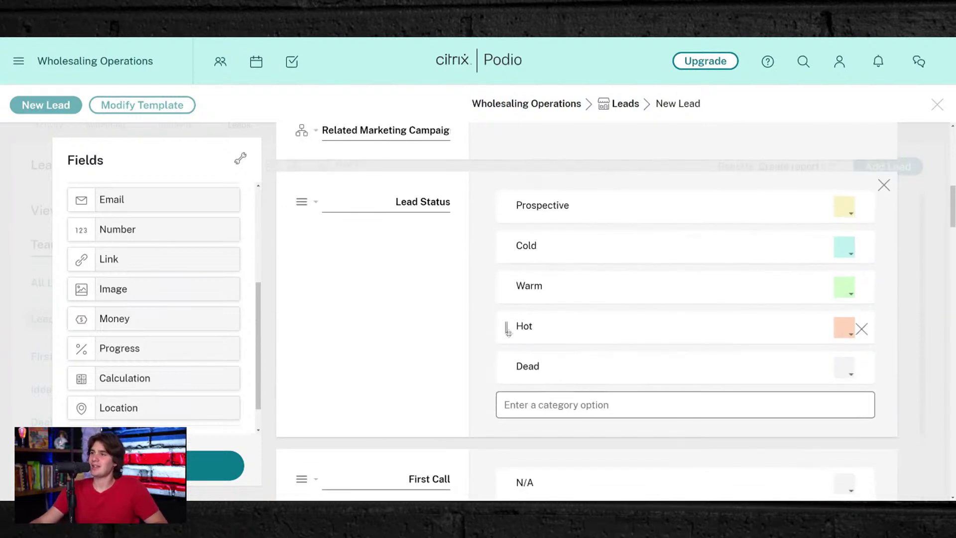
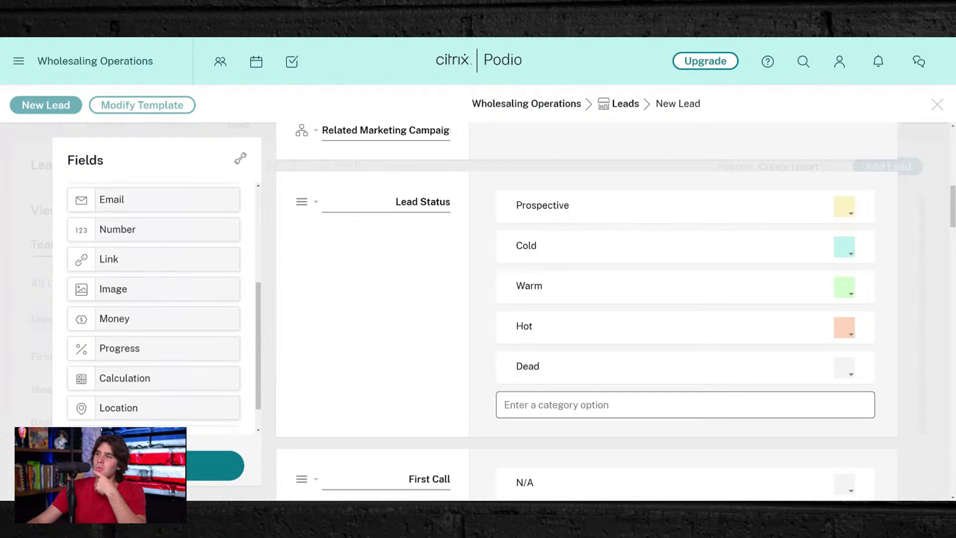
# - Rename the Lead Status option 'Prospective' to 'NO Contact', keeping its colour unchanged
pyautogui.doubleClick(539, 206)
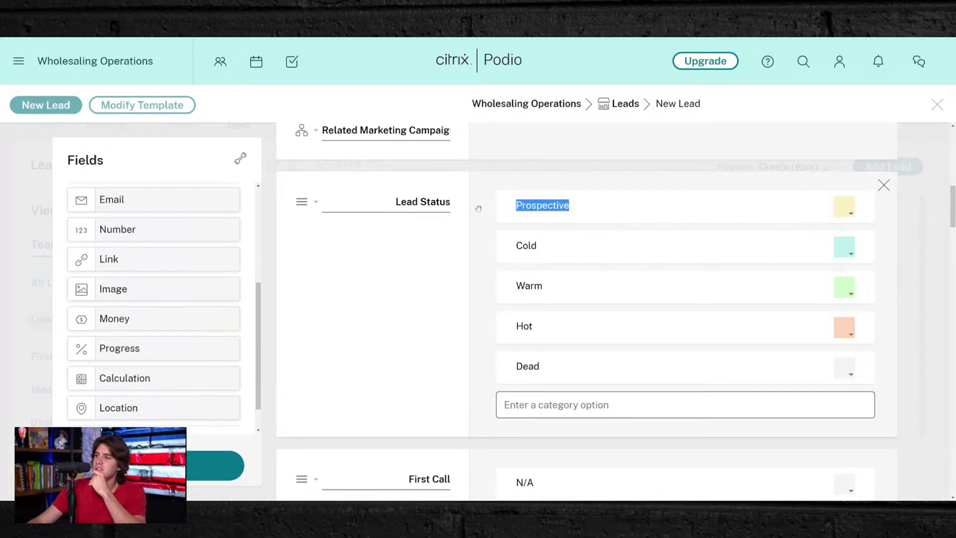
pyautogui.doubleClick(542, 205)
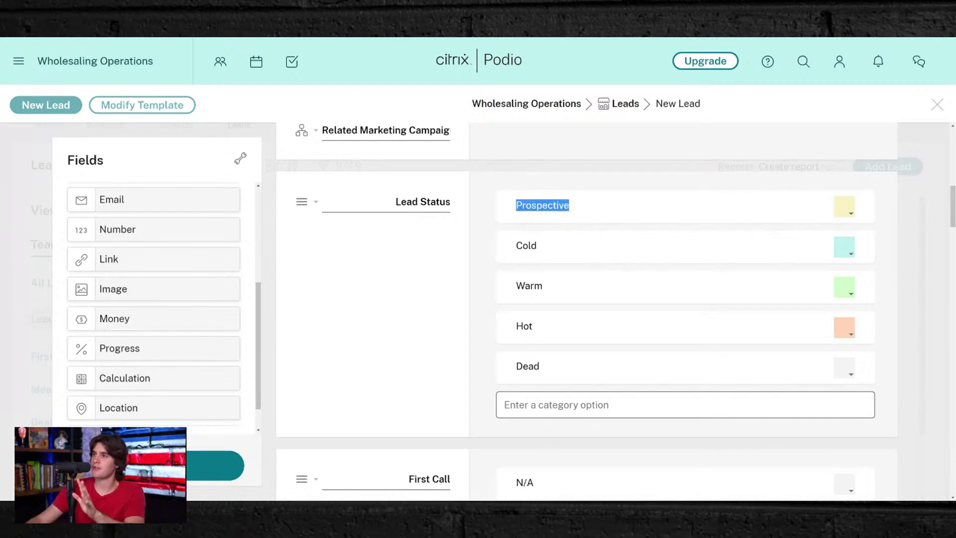
pyautogui.write('No')
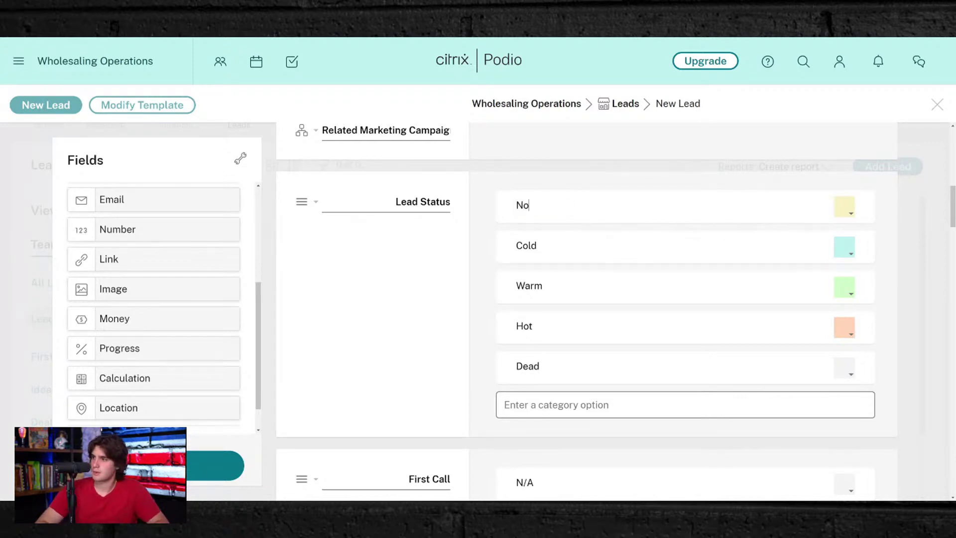
pyautogui.press('BackSpace')
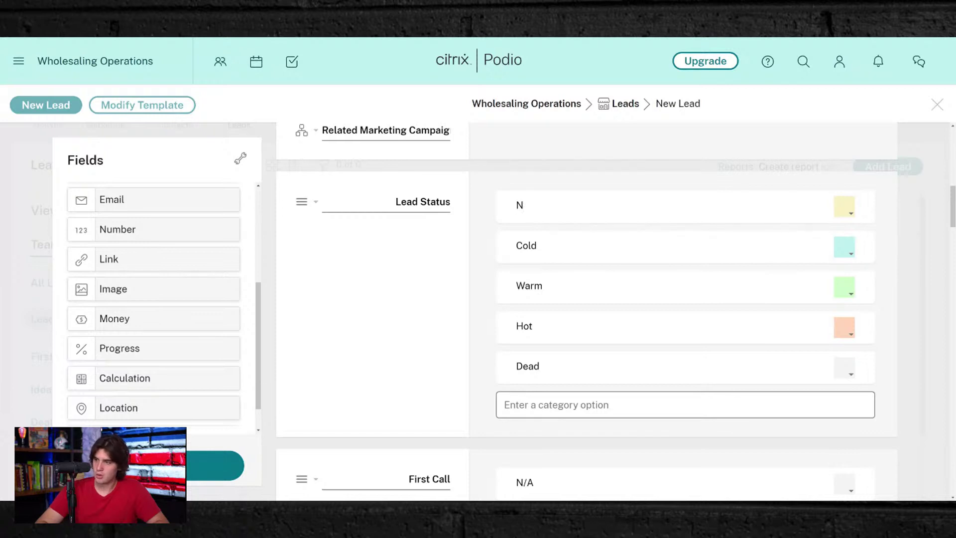
pyautogui.write('O Con')
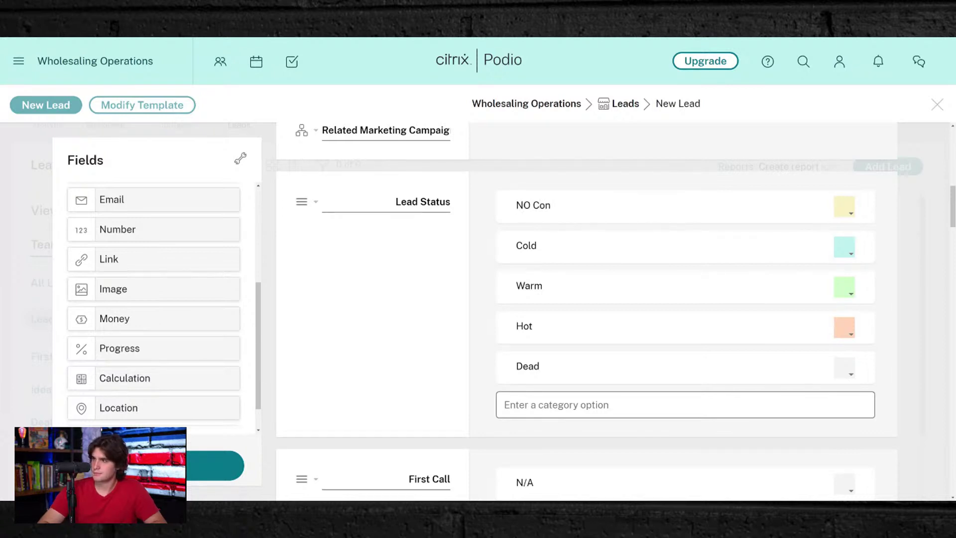
pyautogui.write('tact')
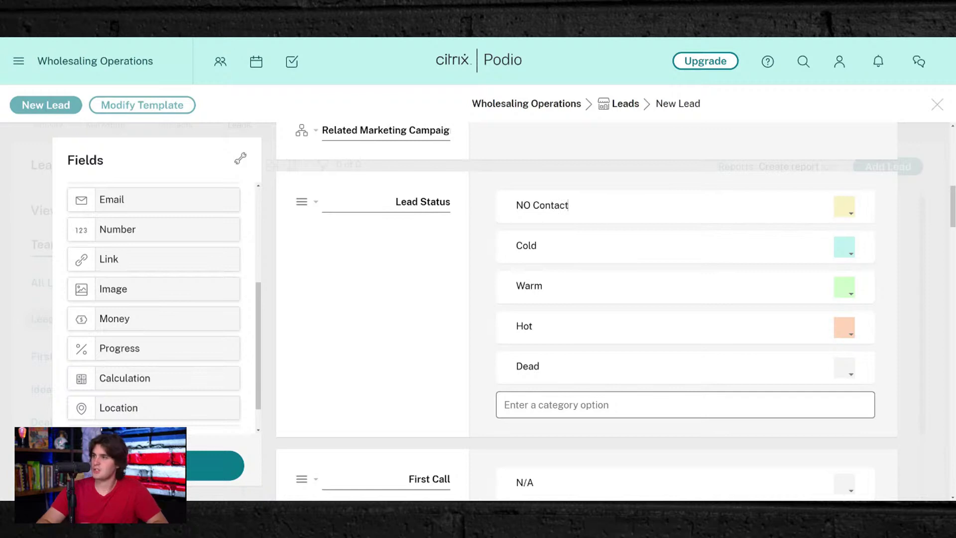
pyautogui.click(841, 209)
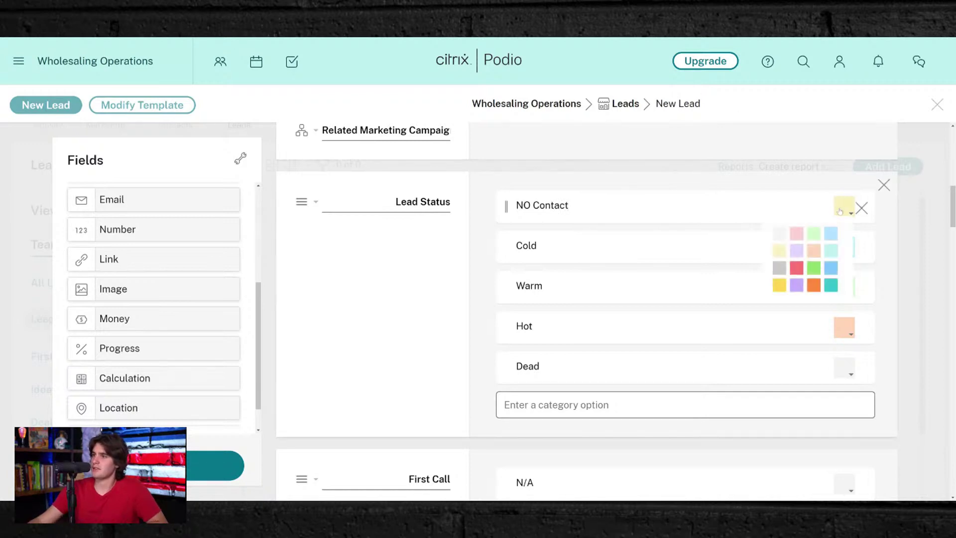
pyautogui.click(350, 348)
pyautogui.scroll(-7, 376, 336)
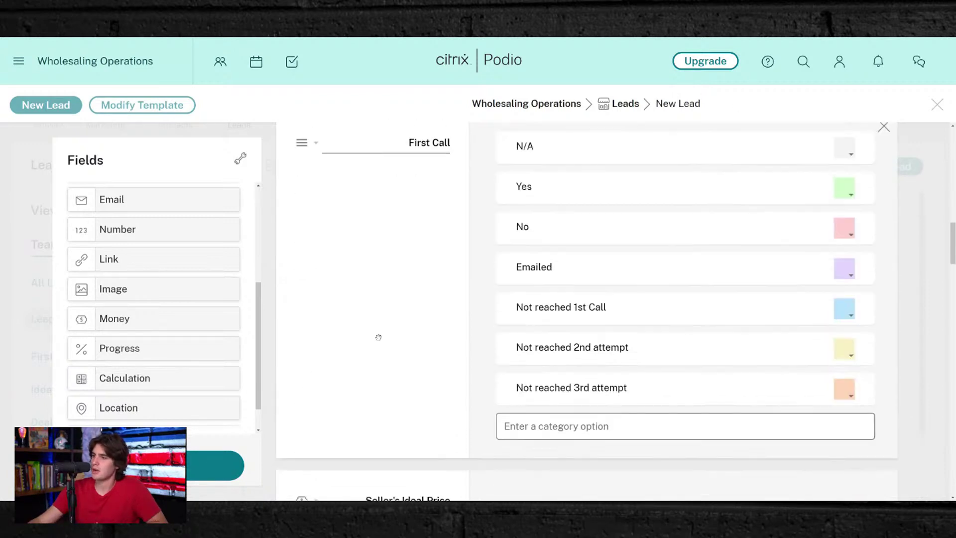
pyautogui.scroll(6, 378, 337)
pyautogui.scroll(-4, 378, 337)
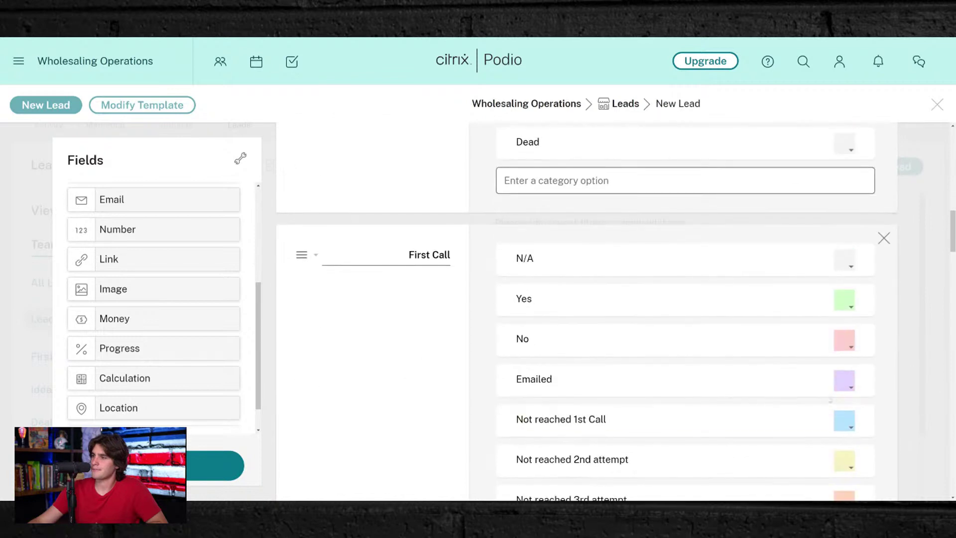
pyautogui.scroll(5, 548, 263)
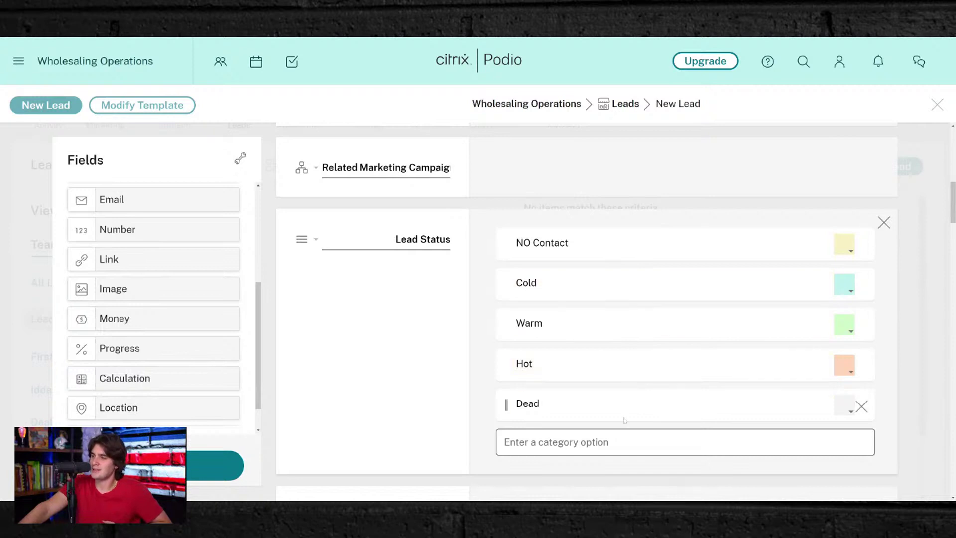
# - Rename the Dead status option to 'Wants too Much'
pyautogui.doubleClick(537, 404)
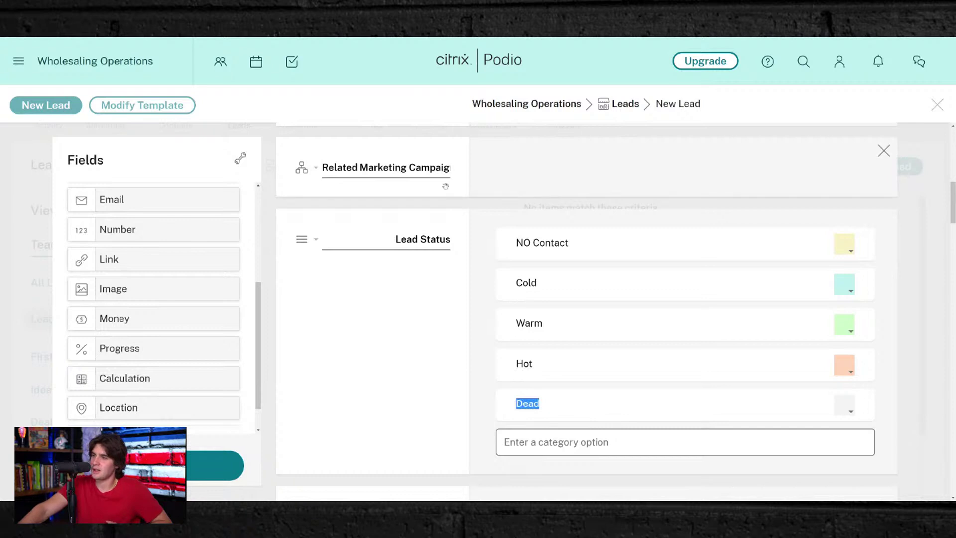
pyautogui.write('Want')
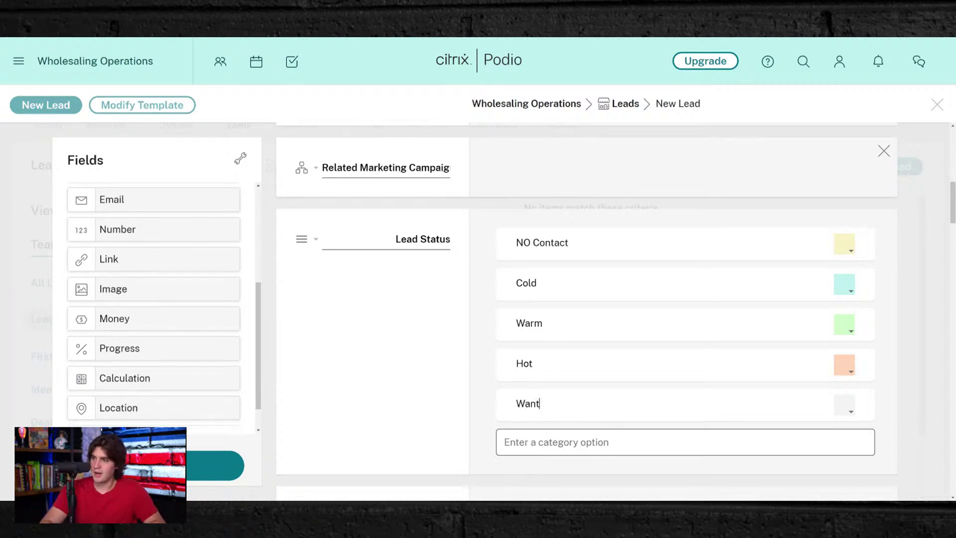
pyautogui.write('s too Much')
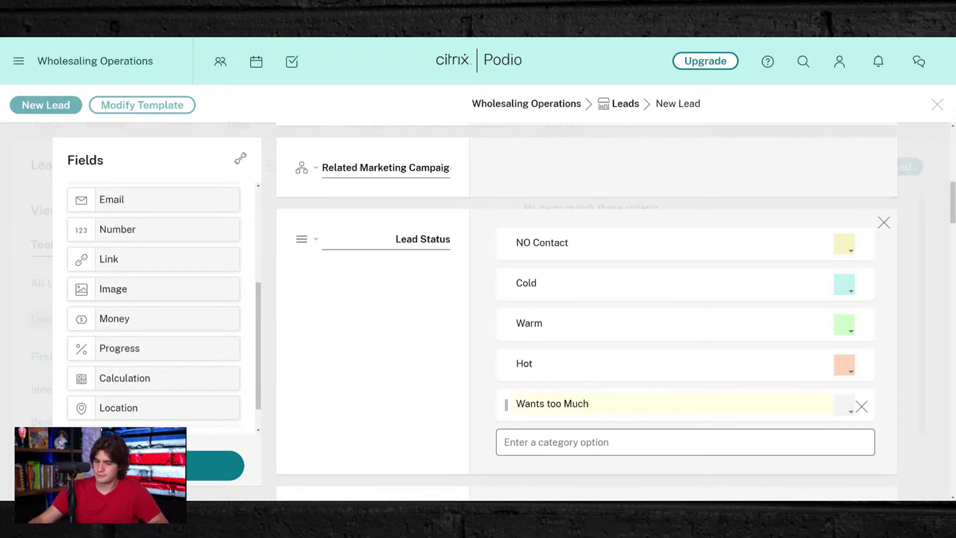
pyautogui.press('Return')
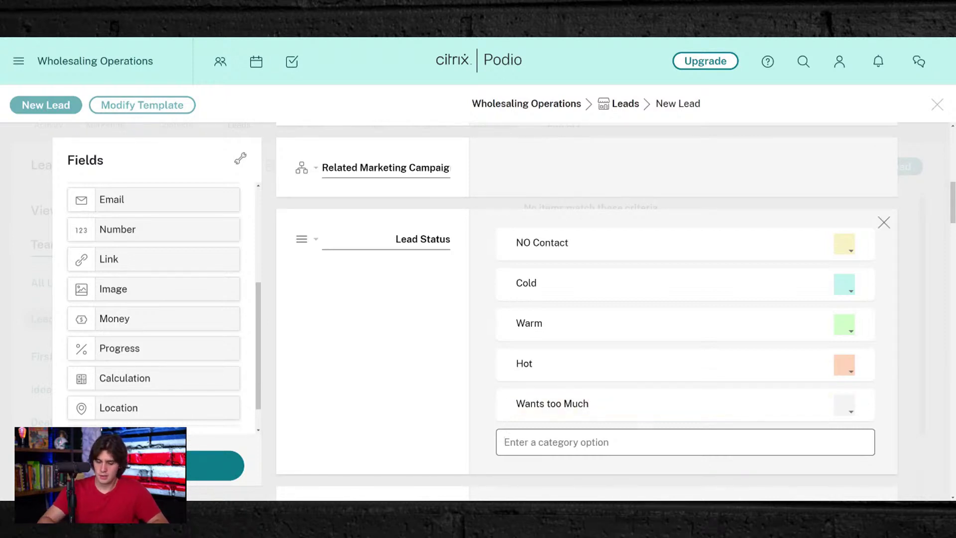
# - Add 'No Motivation' and 'Referred to Realtor' as new Lead Status options
pyautogui.write('No Moti')
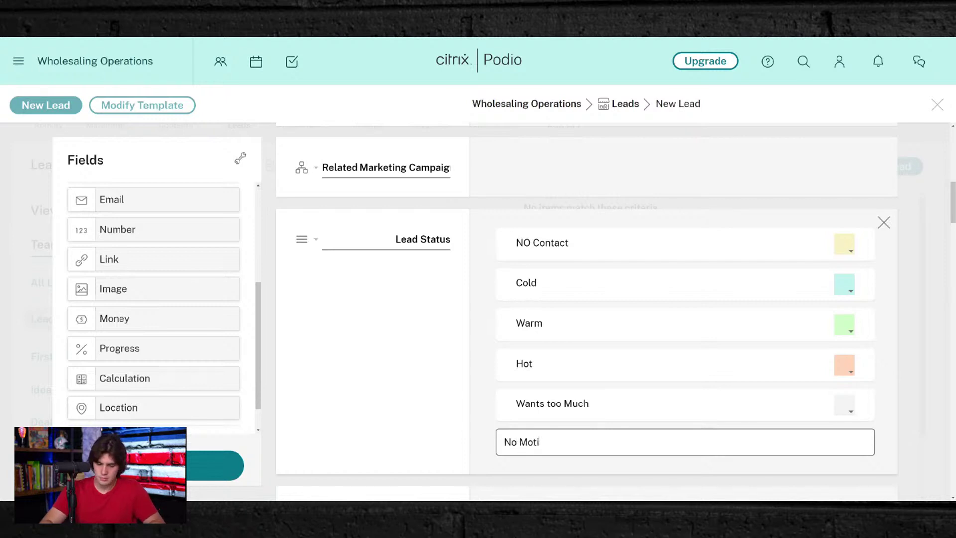
pyautogui.write('vation')
pyautogui.press('Return')
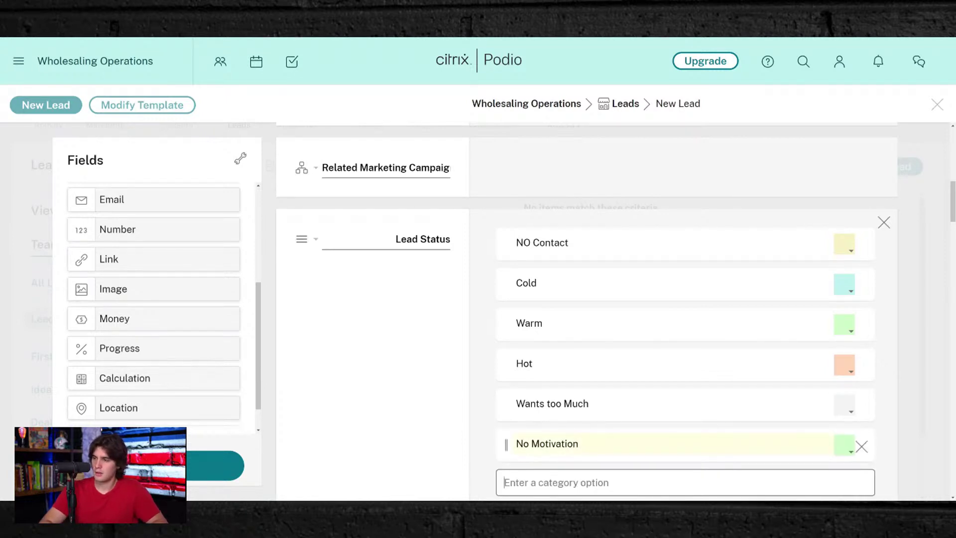
pyautogui.write('Refere')
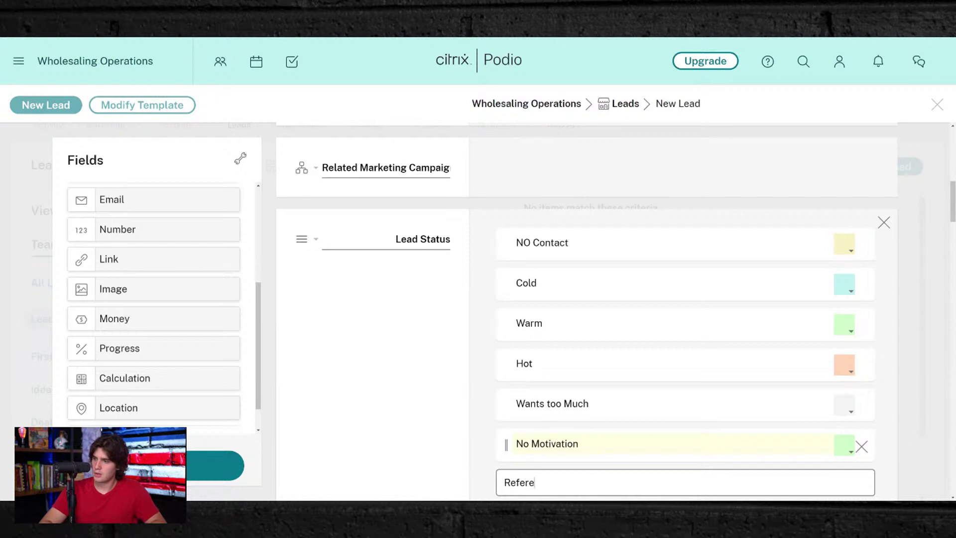
pyautogui.write('d to Realtor')
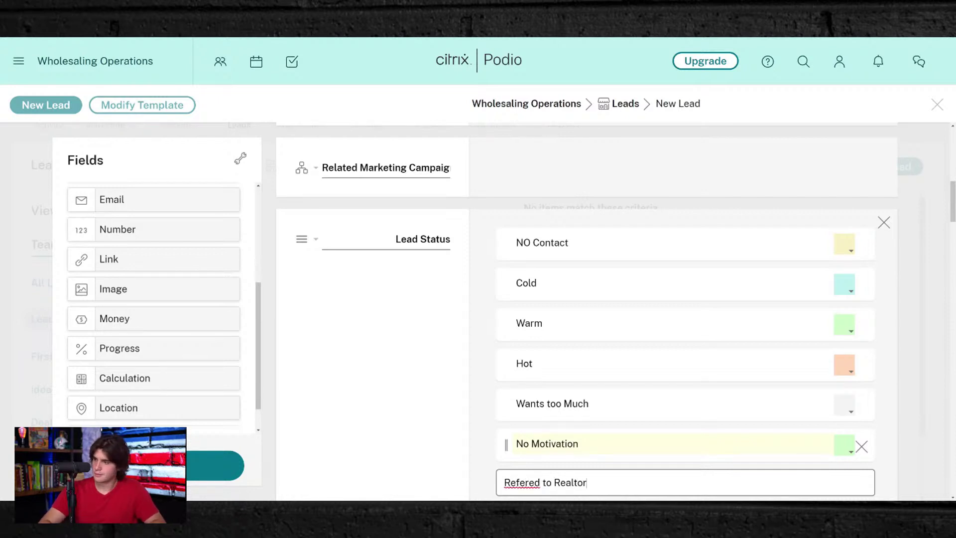
pyautogui.doubleClick(521, 482)
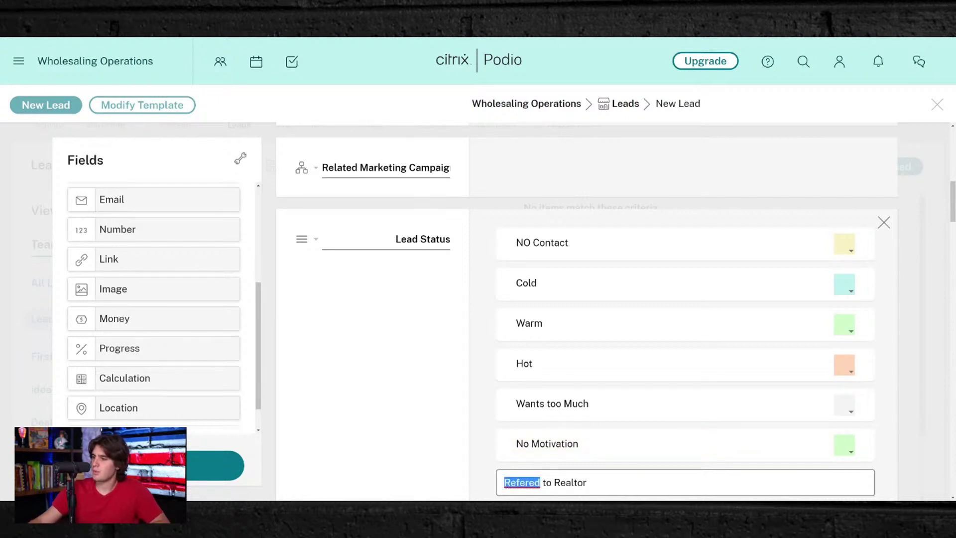
pyautogui.write('Referred')
pyautogui.scroll(-5, 622, 442)
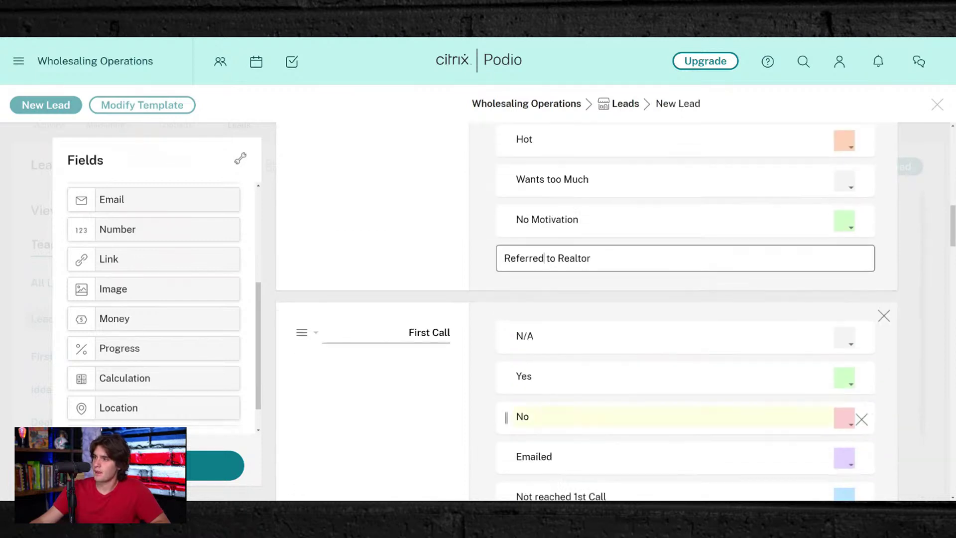
pyautogui.press('Return')
pyautogui.scroll(4, 562, 293)
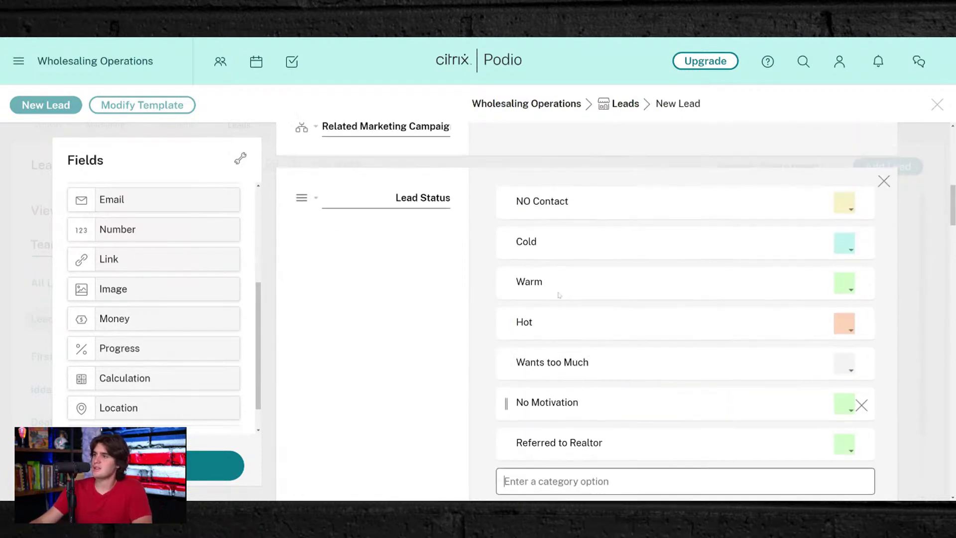
pyautogui.scroll(-1, 562, 293)
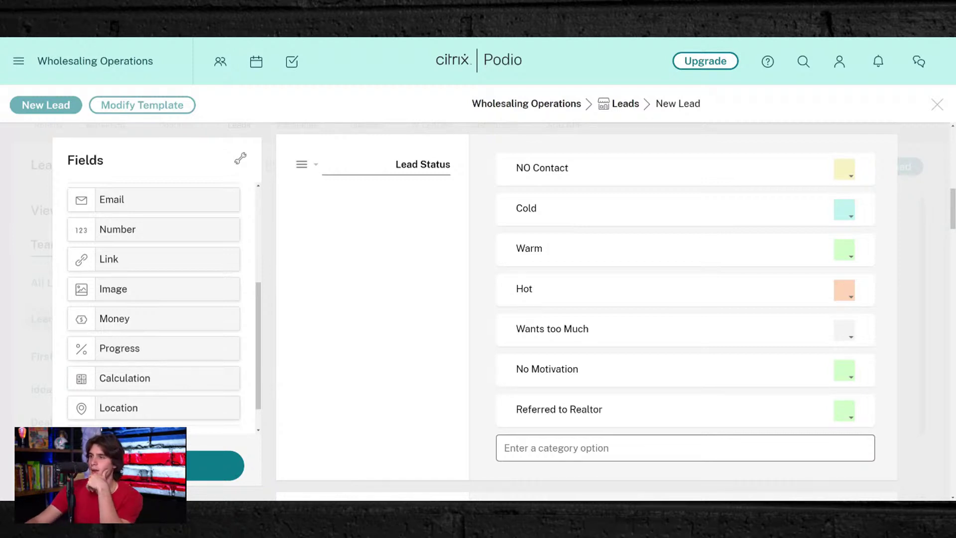
# - Colour the Warm status orange and the Hot status red
pyautogui.scroll(-2, 687, 318)
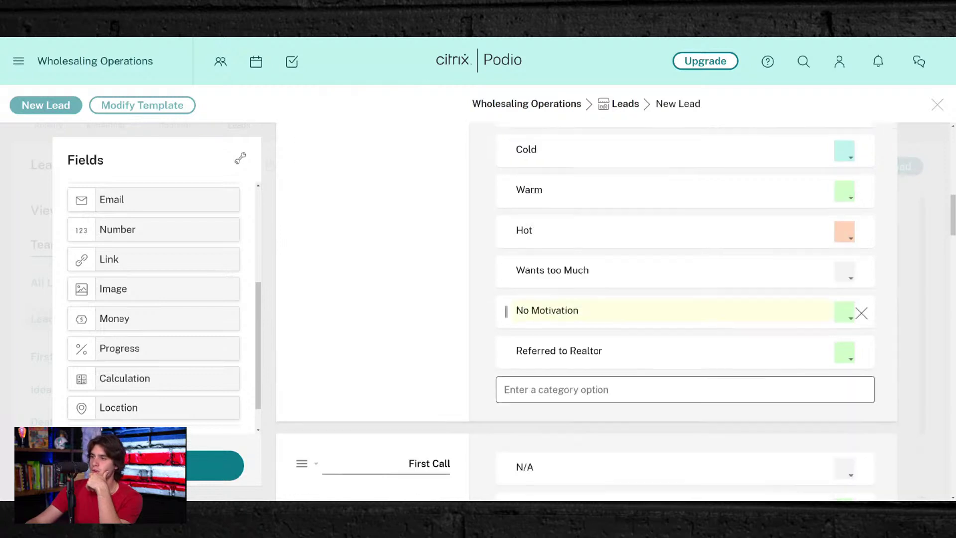
pyautogui.scroll(3, 687, 294)
pyautogui.scroll(-1, 844, 209)
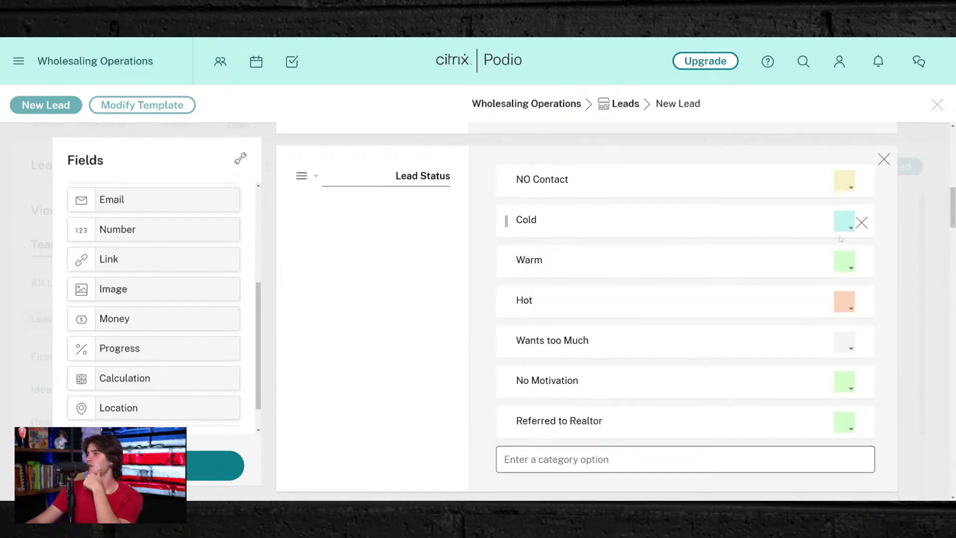
pyautogui.click(845, 169)
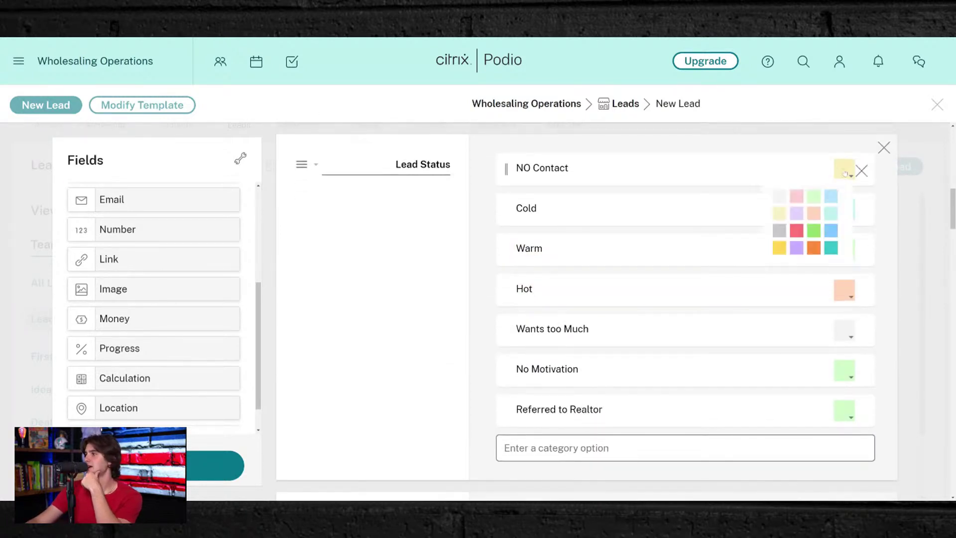
pyautogui.click(844, 172)
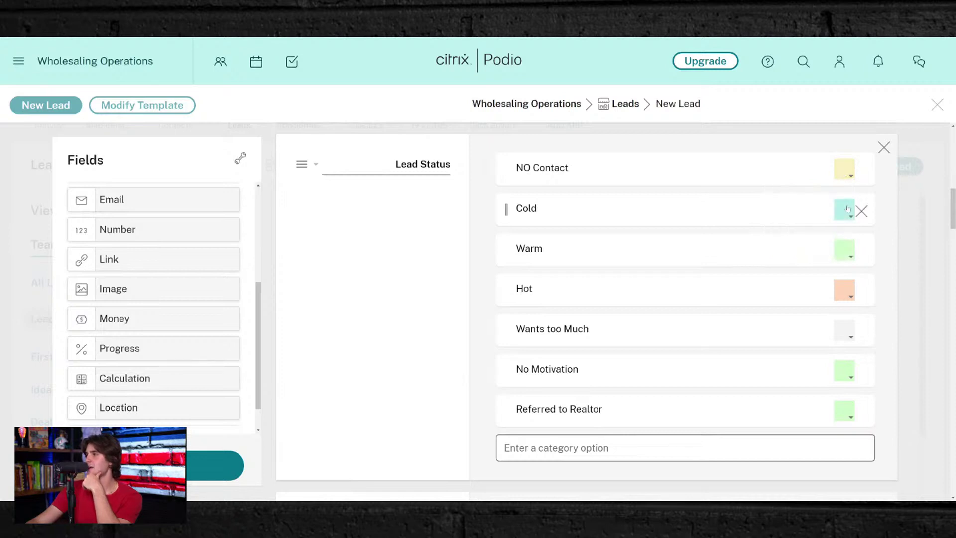
pyautogui.click(846, 250)
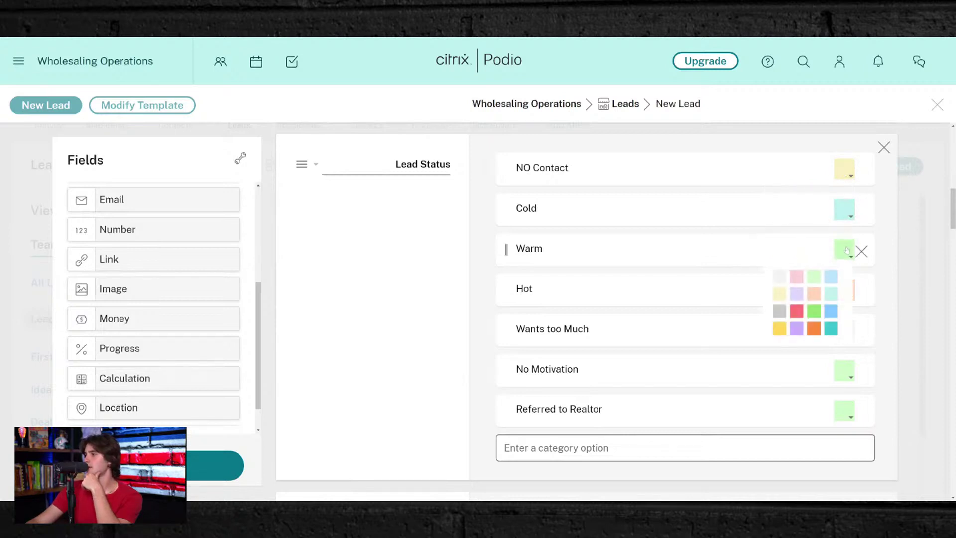
pyautogui.click(836, 306)
pyautogui.click(843, 291)
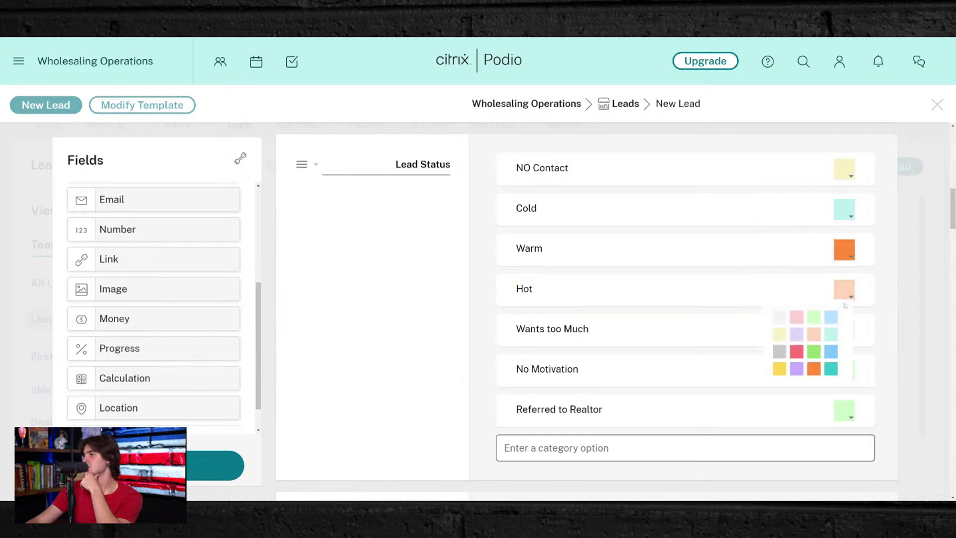
pyautogui.click(796, 350)
# - Make No Motivation lavender and give Referred to Realtor a teal colour
pyautogui.scroll(-1, 796, 328)
pyautogui.scroll(-1, 847, 319)
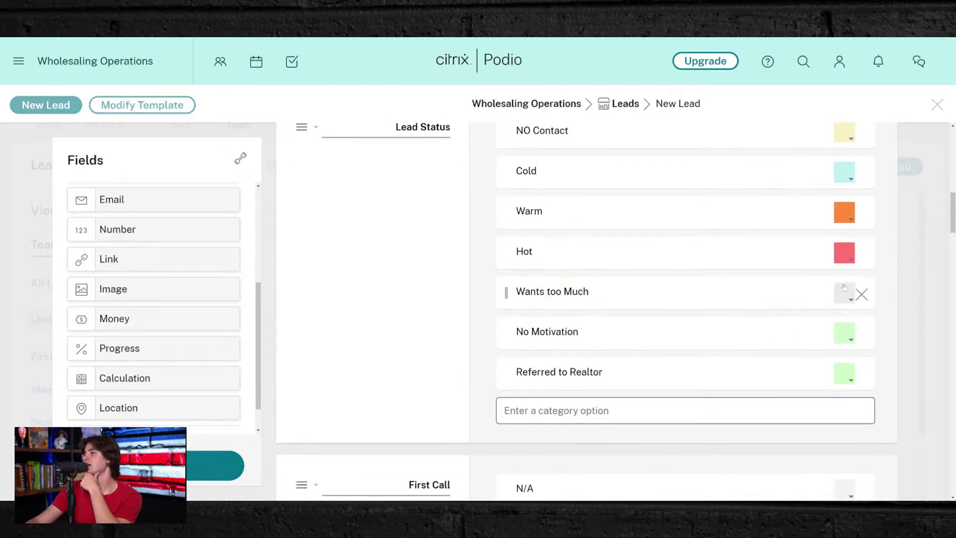
pyautogui.click(844, 332)
pyautogui.click(796, 377)
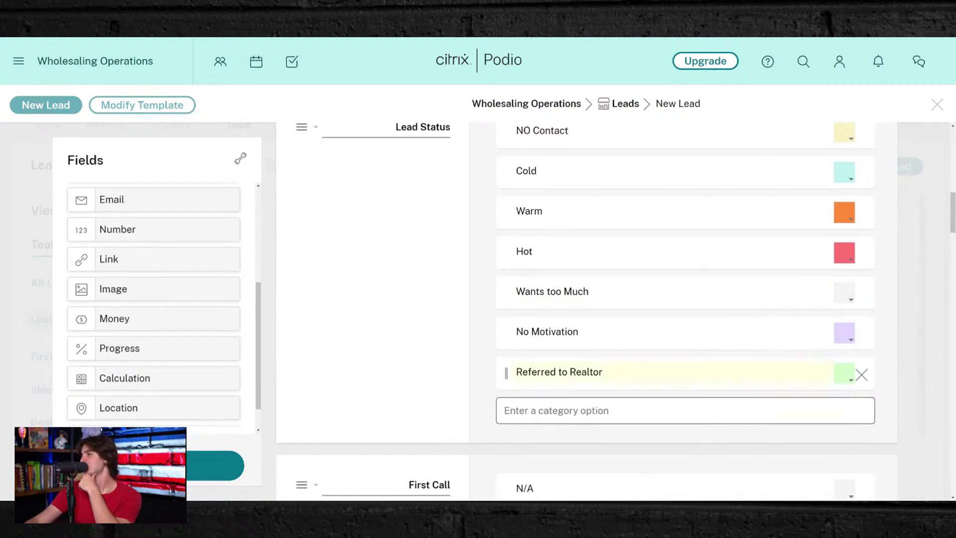
pyautogui.click(844, 373)
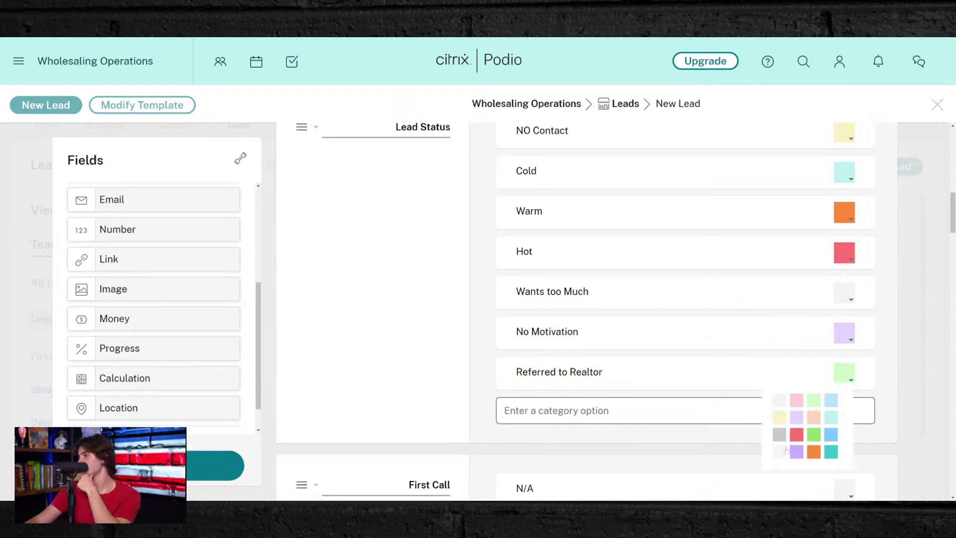
pyautogui.click(780, 418)
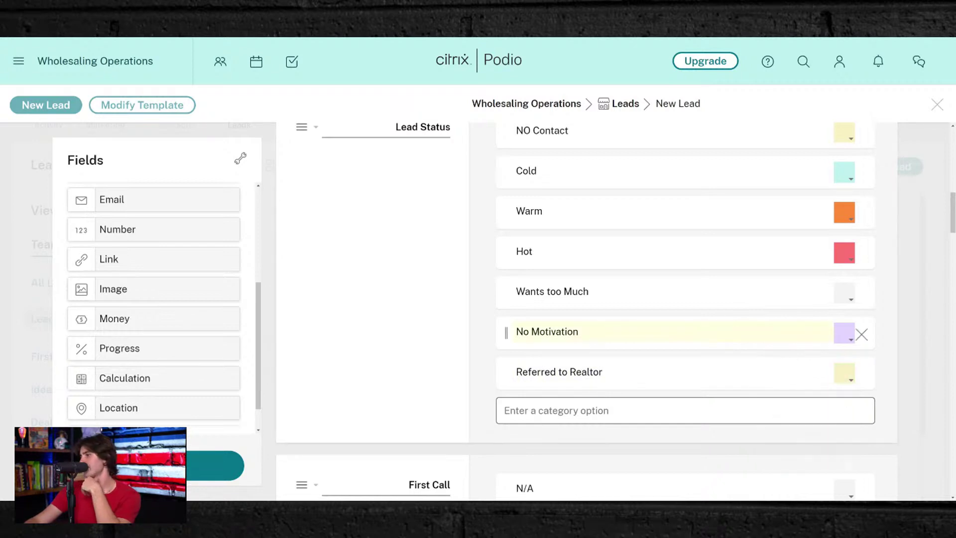
pyautogui.click(837, 371)
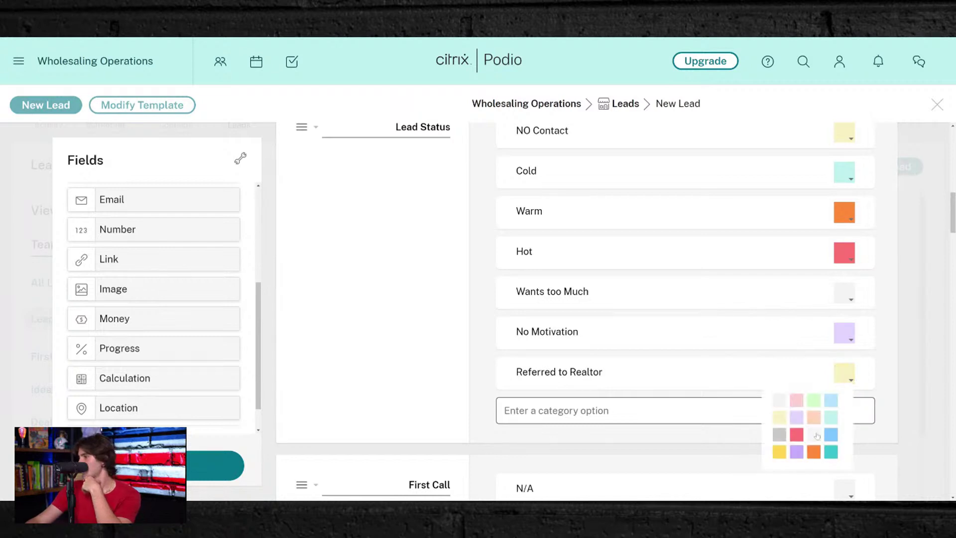
pyautogui.click(830, 451)
pyautogui.scroll(-3, 710, 359)
pyautogui.scroll(-3, 600, 328)
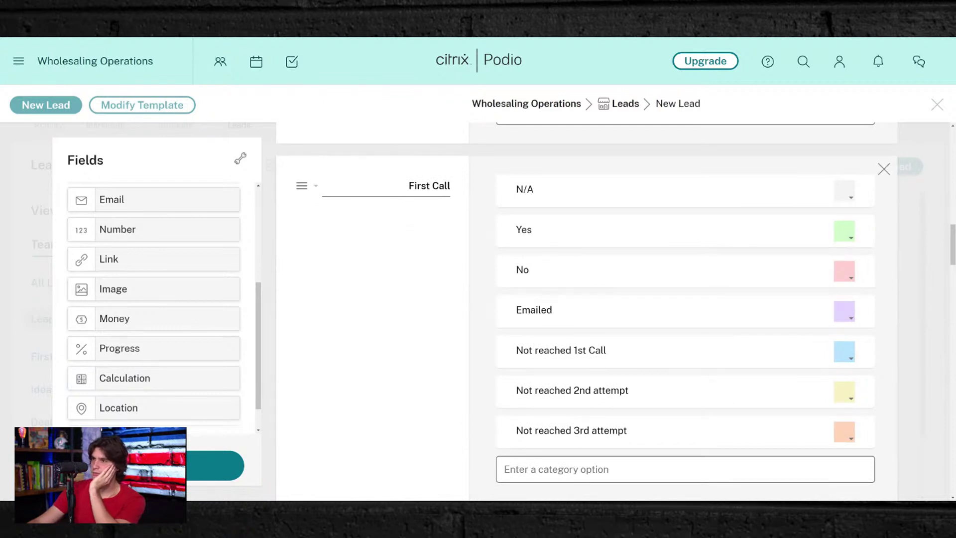
pyautogui.scroll(-1, 396, 257)
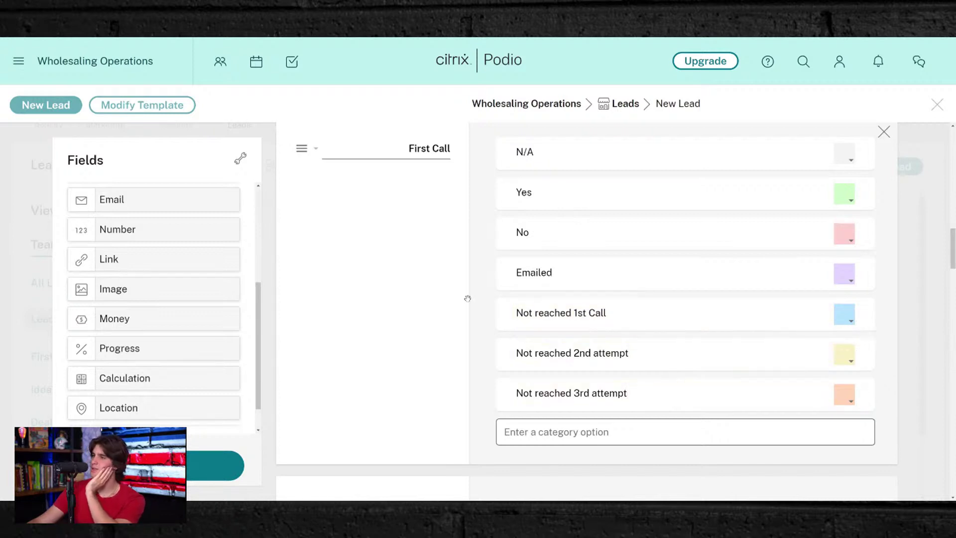
pyautogui.scroll(-2, 471, 289)
pyautogui.scroll(-4, 470, 288)
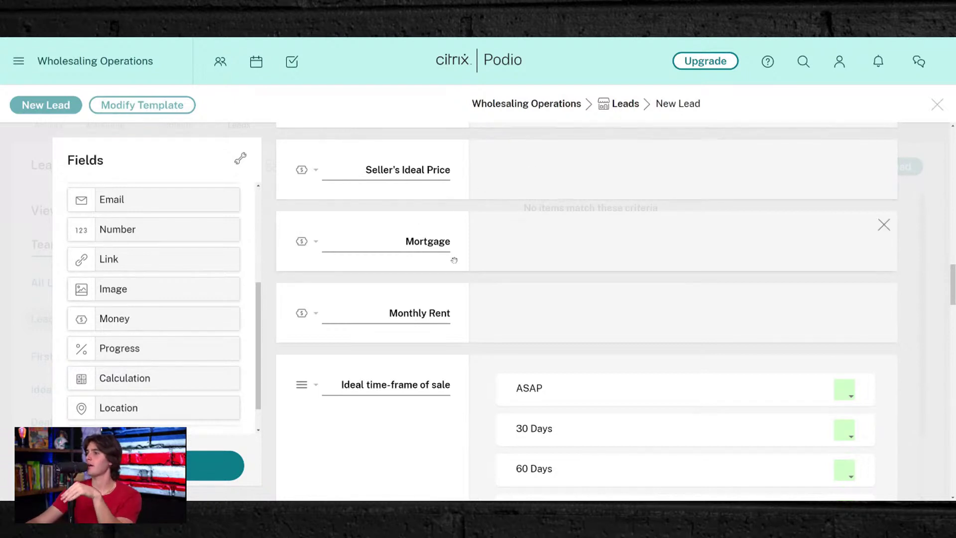
pyautogui.scroll(-2, 586, 239)
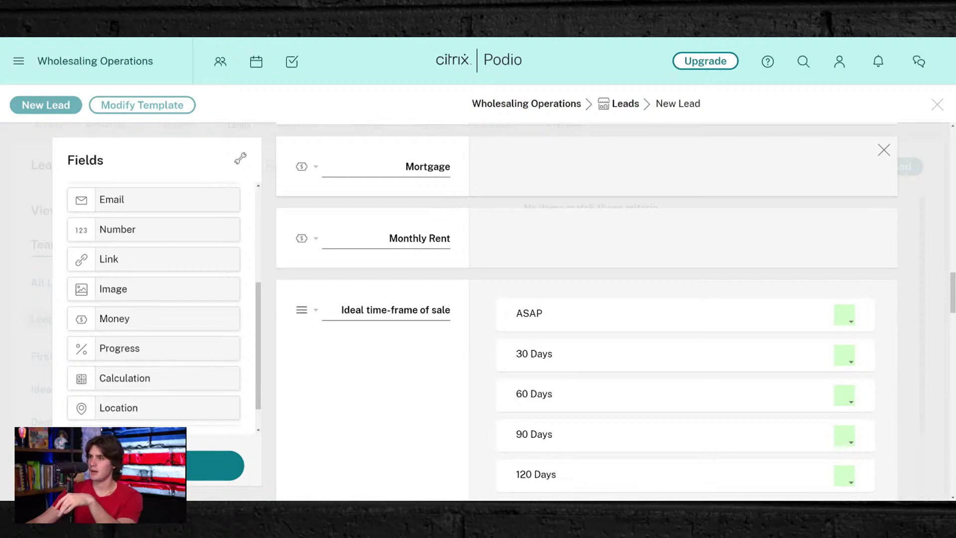
# - Append '(Amount Owed)' to the Mortgage label and '(Estimate)' to the Monthly Rent label
pyautogui.moveTo(451, 167); pyautogui.dragTo(447, 168)
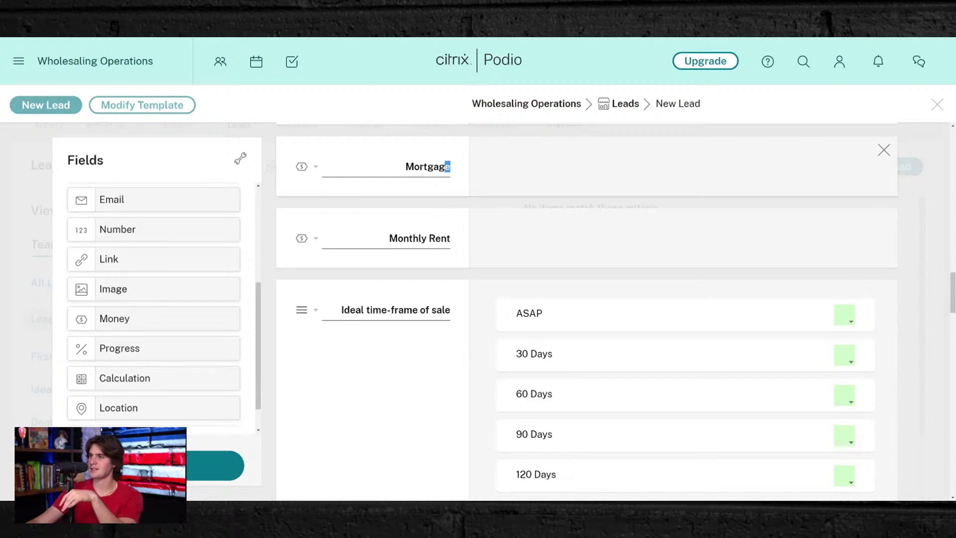
pyautogui.write('e (')
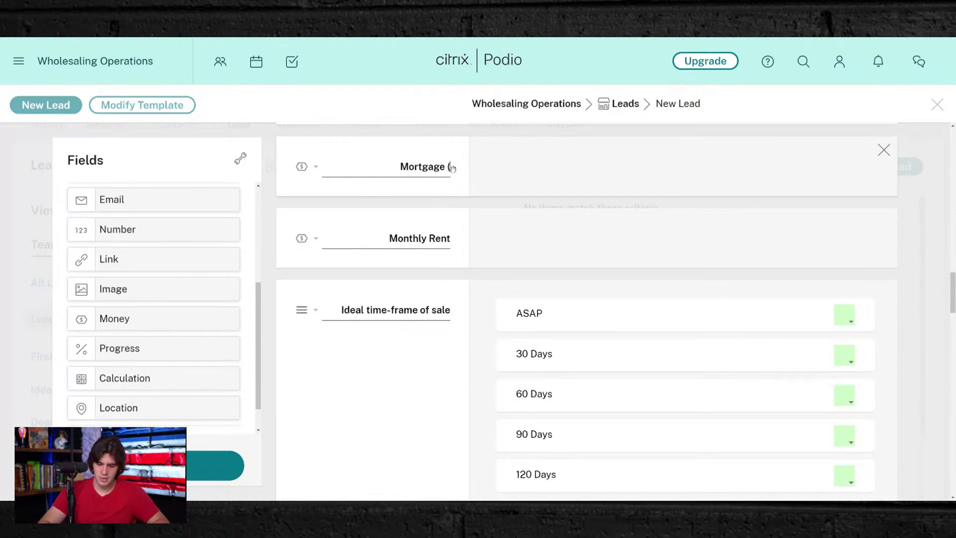
pyautogui.write('Amount')
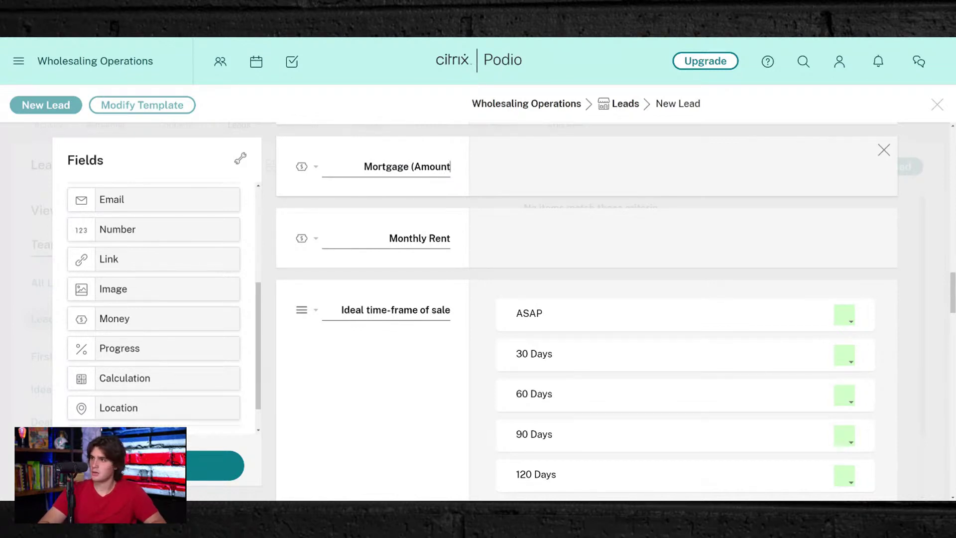
pyautogui.write(' Owed(')
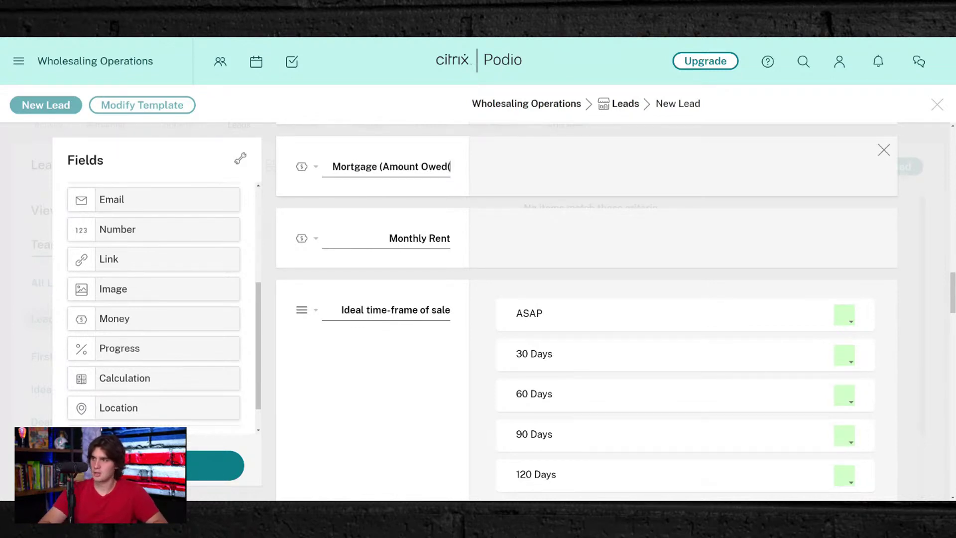
pyautogui.press('BackSpace')
pyautogui.write(')')
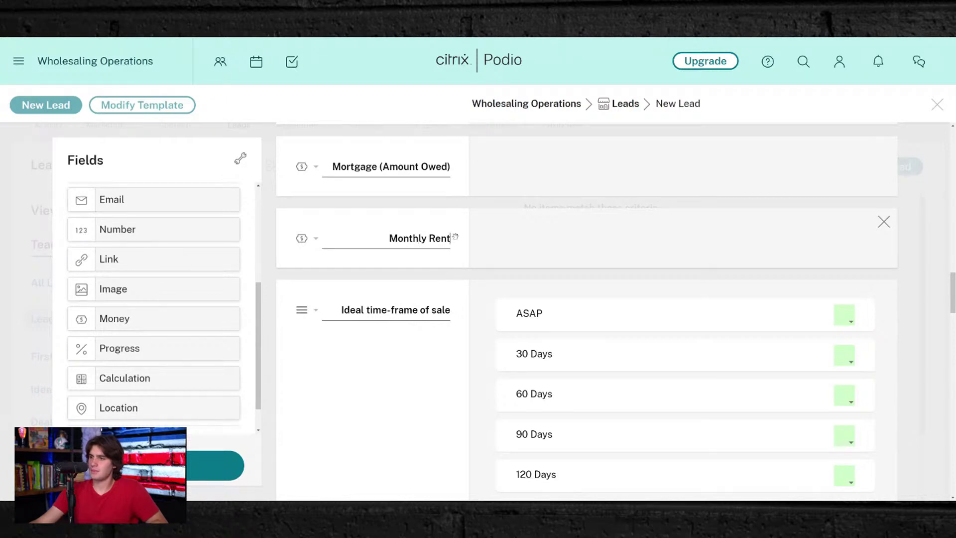
pyautogui.write('(Estim')
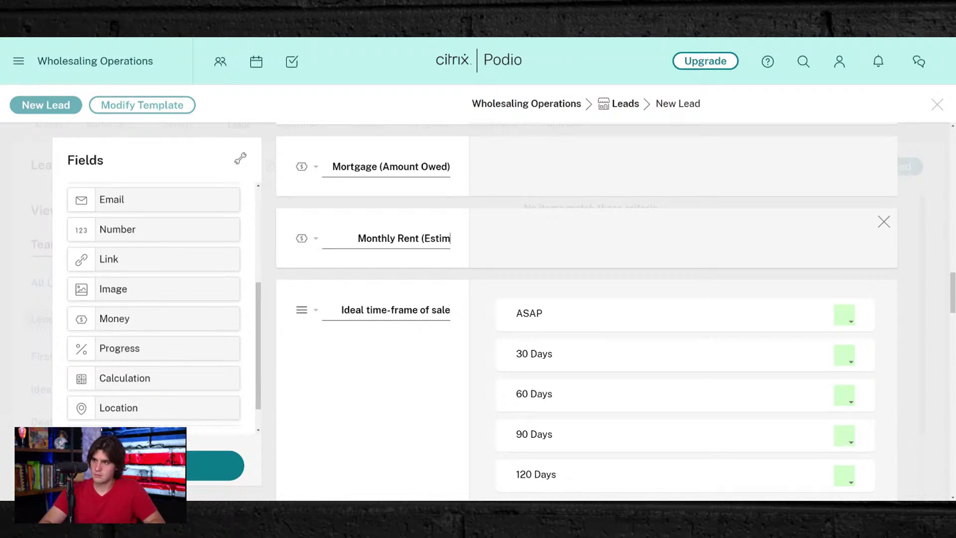
pyautogui.write('ate)')
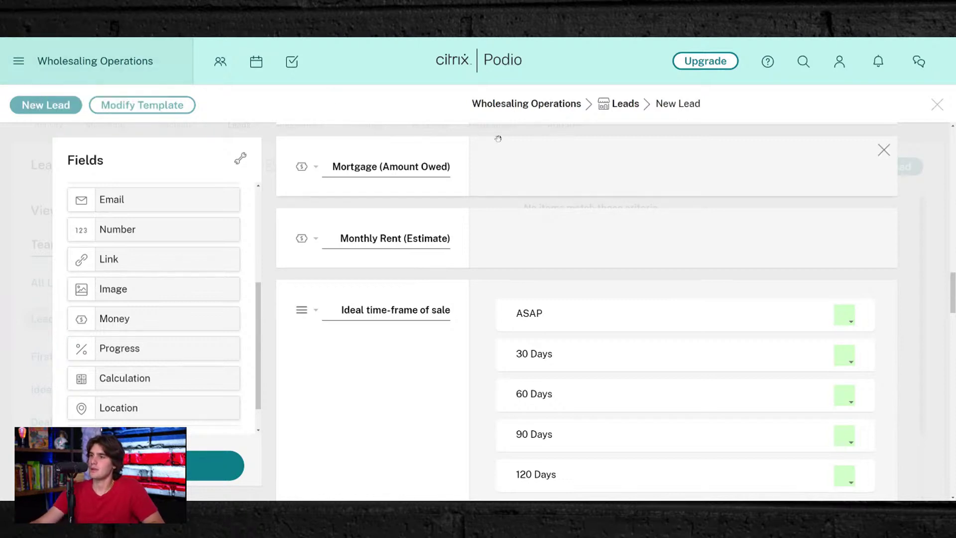
pyautogui.scroll(-2, 560, 256)
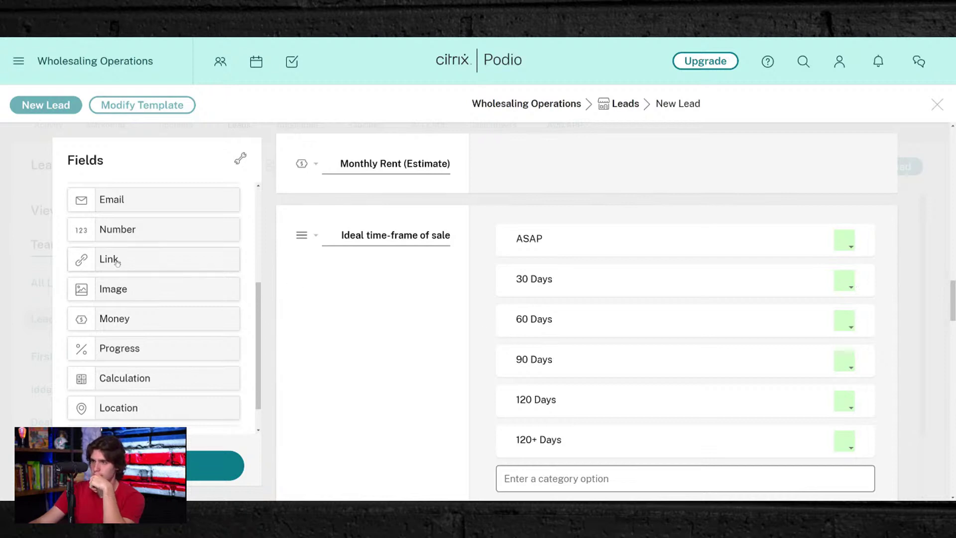
pyautogui.scroll(-3, 443, 319)
pyautogui.scroll(-10, 382, 301)
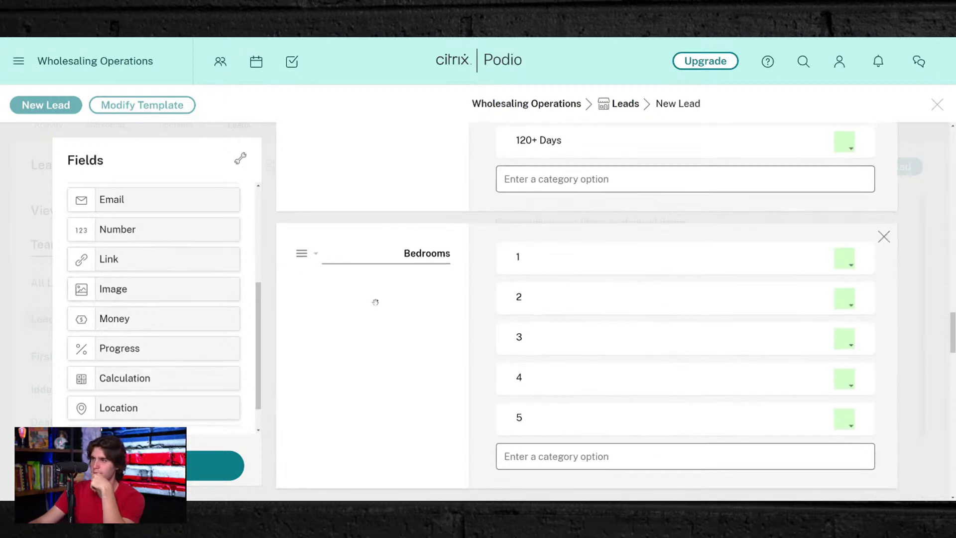
pyautogui.scroll(10, 383, 301)
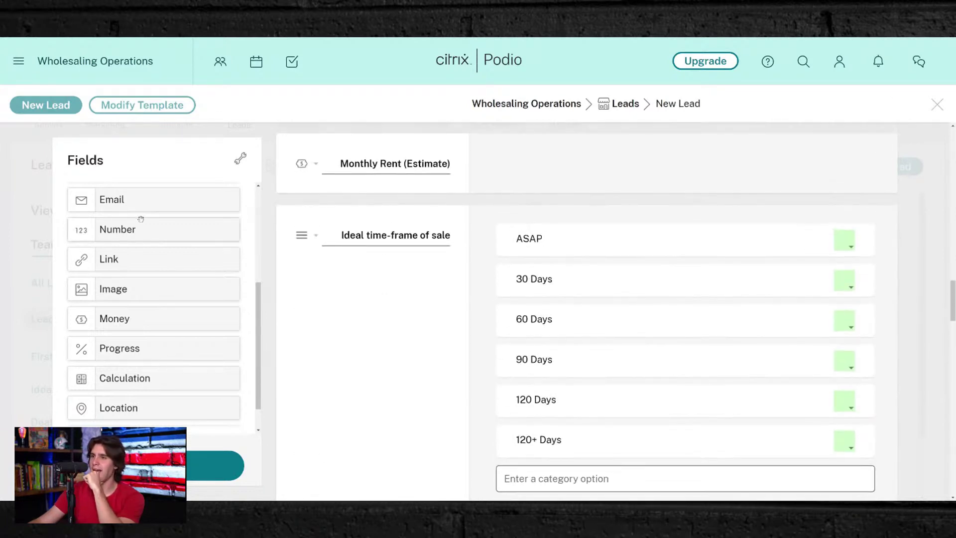
# - Place two Text fields above Ideal time-frame of sale, labelled 'Motivation' and 'Condition'
pyautogui.scroll(-1, 124, 245)
pyautogui.scroll(5, 119, 249)
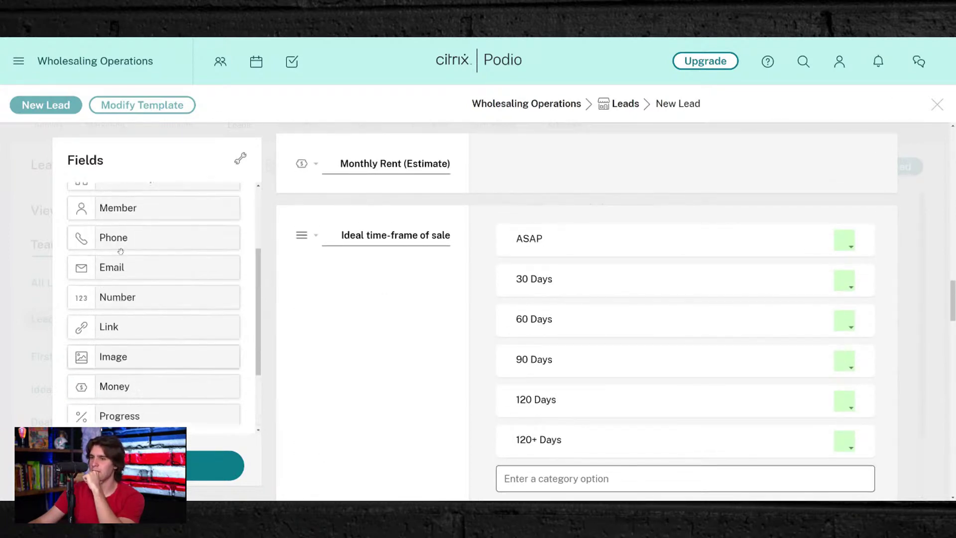
pyautogui.moveTo(112, 211); pyautogui.dragTo(280, 207)
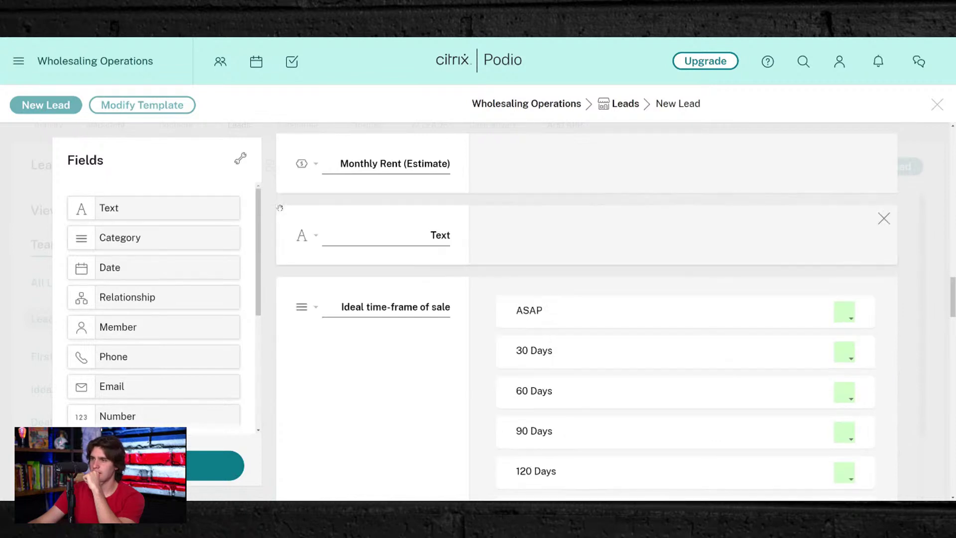
pyautogui.moveTo(100, 207); pyautogui.dragTo(280, 279)
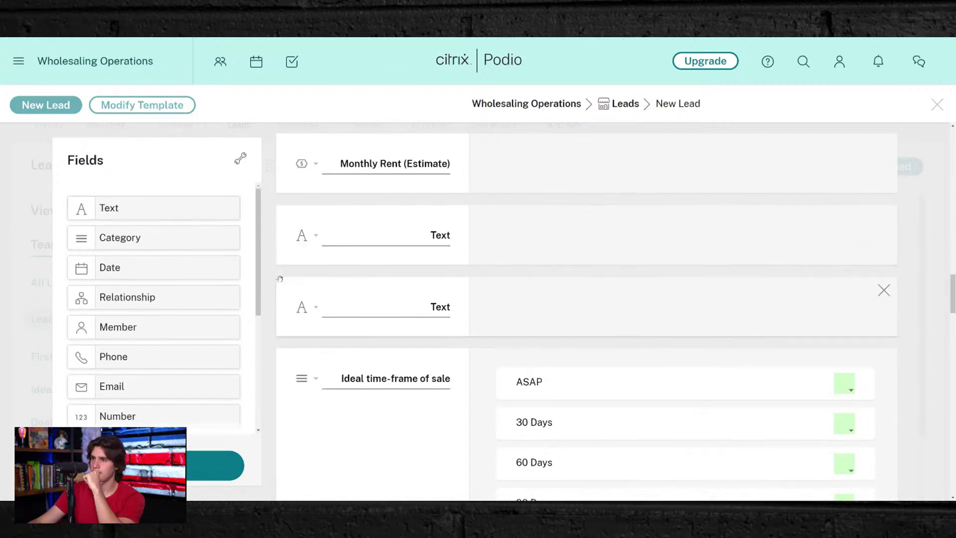
pyautogui.scroll(5, 374, 322)
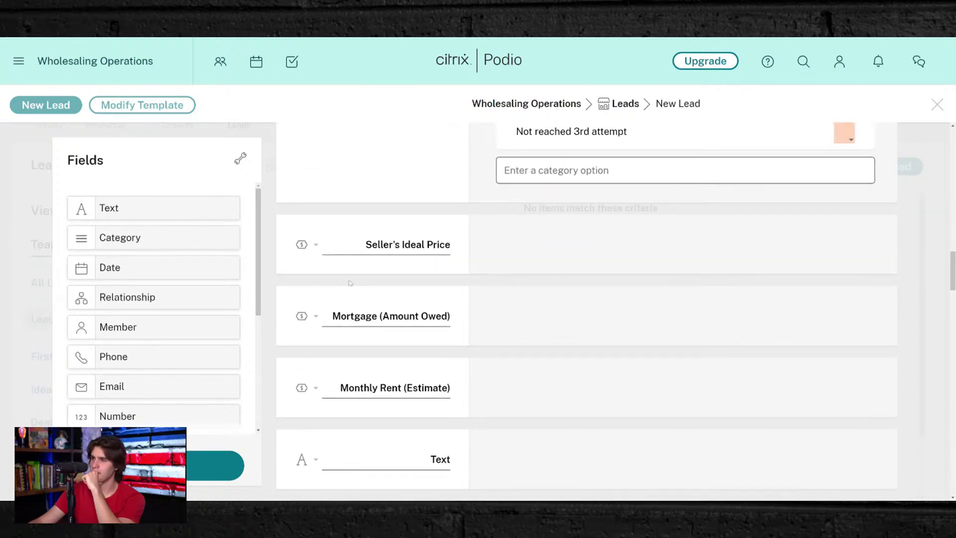
pyautogui.scroll(-4, 883, 224)
pyautogui.doubleClick(440, 272)
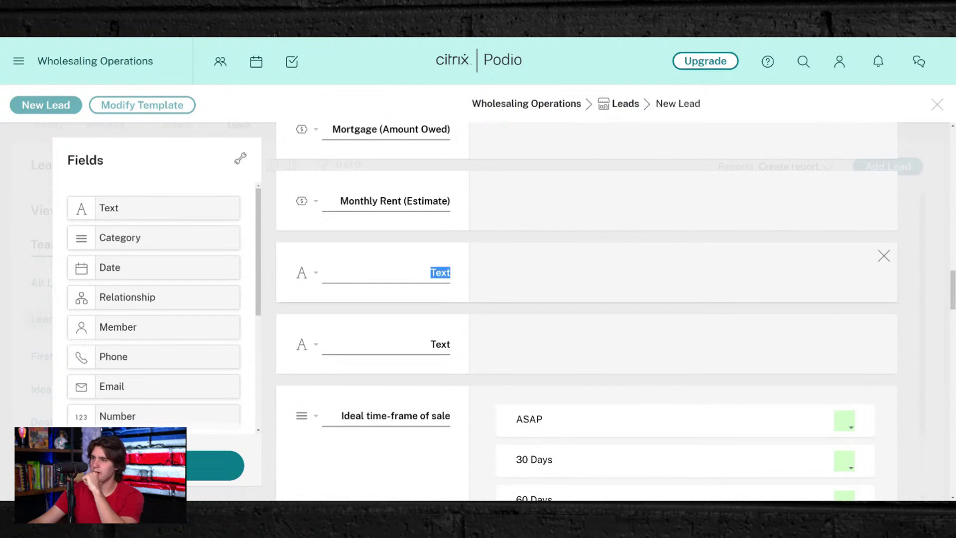
pyautogui.write('M')
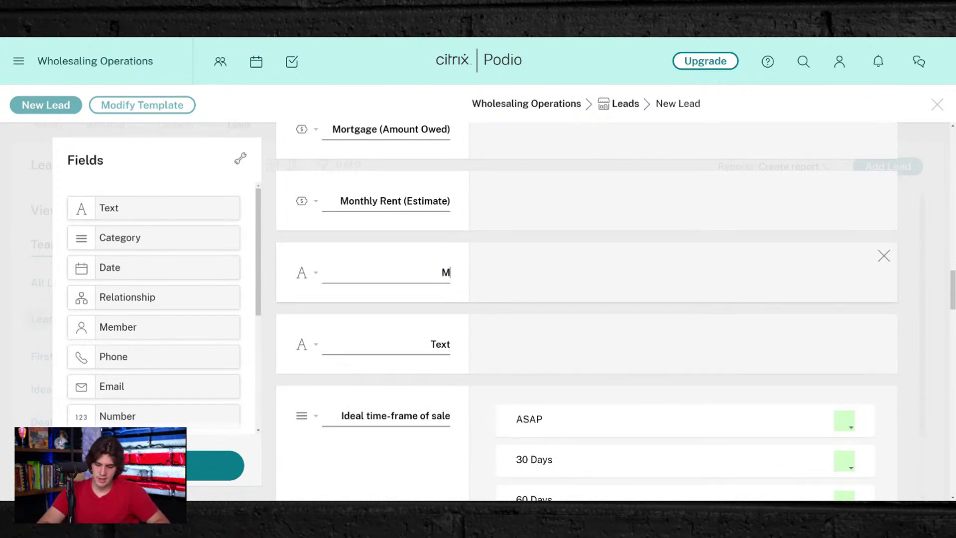
pyautogui.write('otivation')
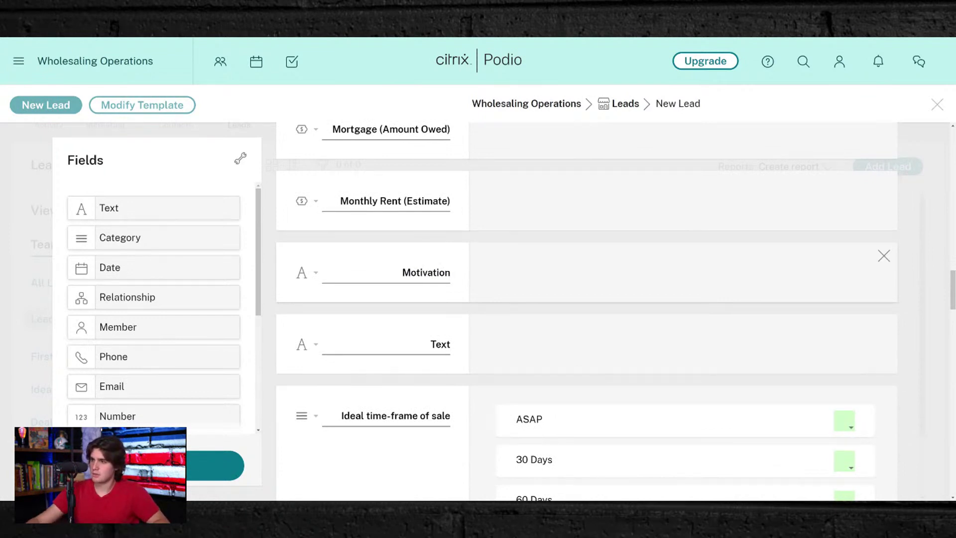
pyautogui.doubleClick(440, 344)
pyautogui.write('Condition')
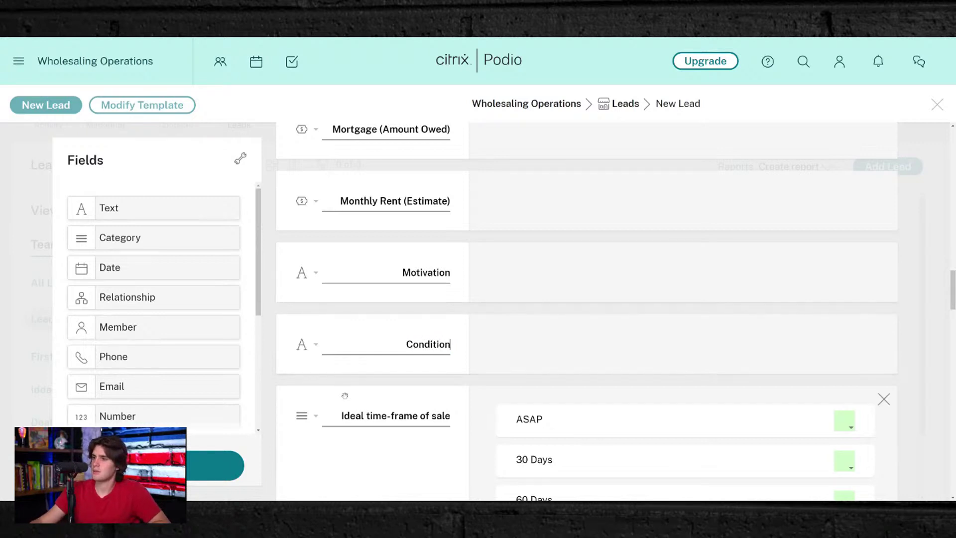
# - Scroll past Bathrooms, Garage?, Pool? and Occupancy down to the Deal Status field
pyautogui.scroll(3, 384, 408)
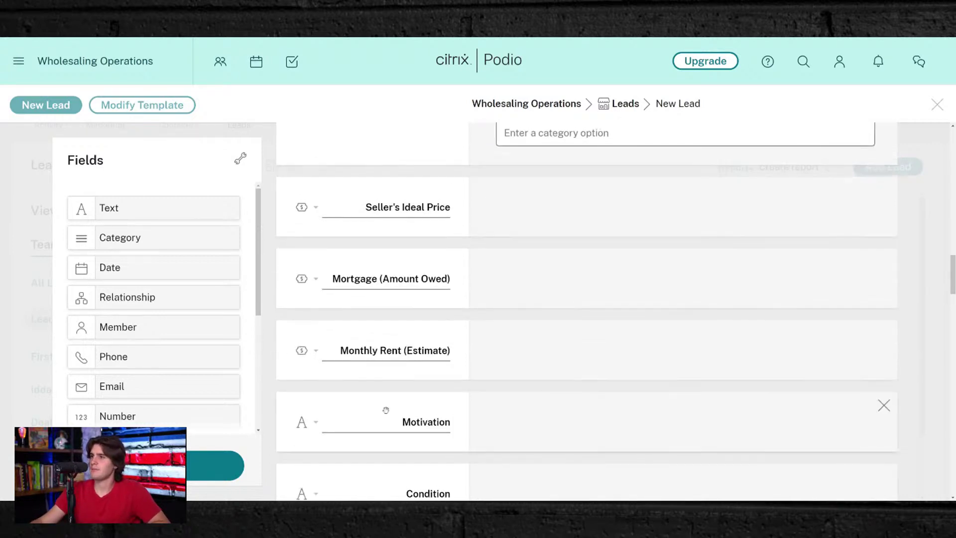
pyautogui.scroll(-2, 420, 284)
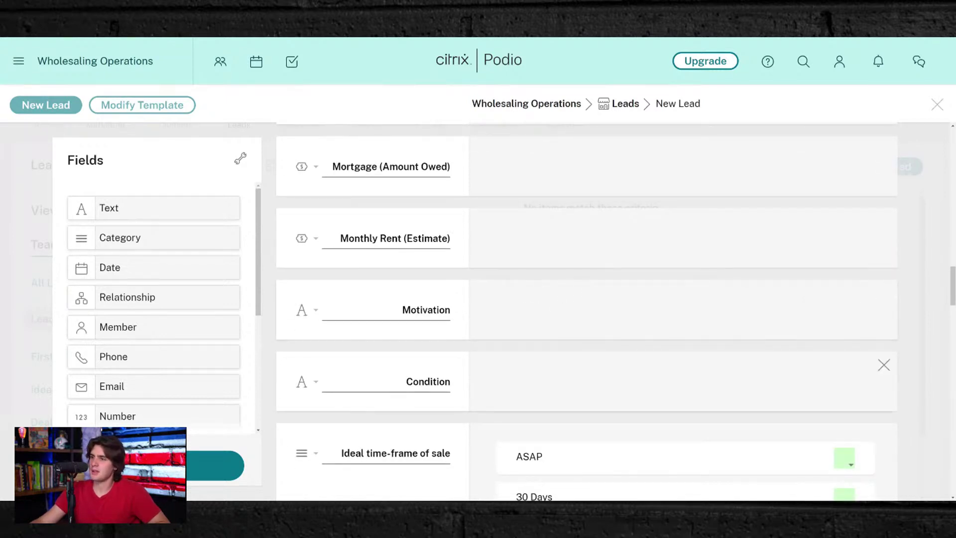
pyautogui.scroll(-3, 454, 233)
pyautogui.scroll(-4, 454, 234)
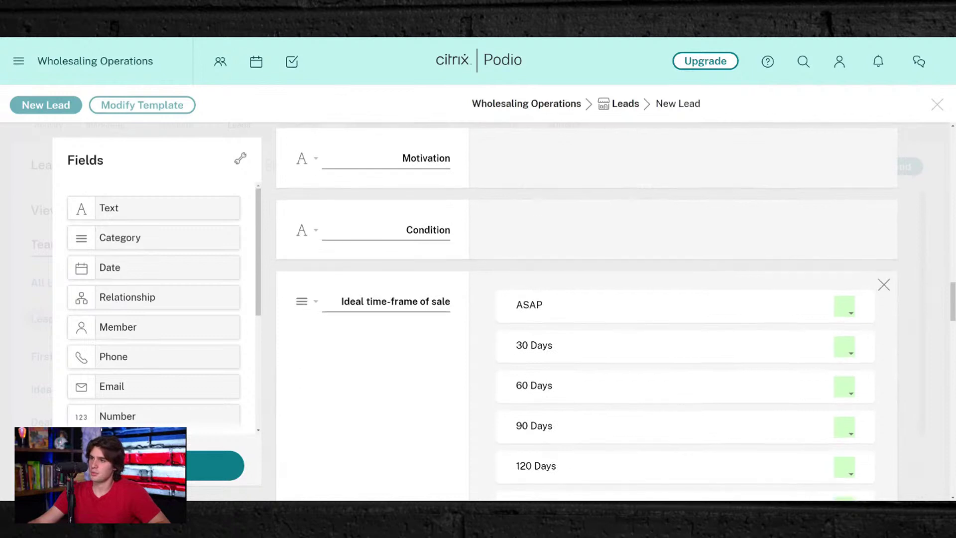
pyautogui.scroll(10, 380, 284)
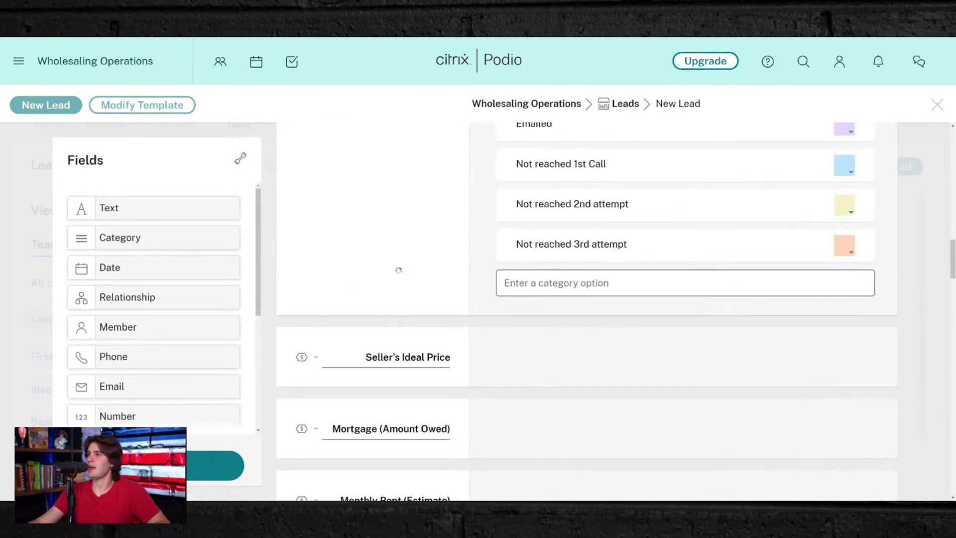
pyautogui.scroll(15, 397, 269)
pyautogui.scroll(3, 571, 295)
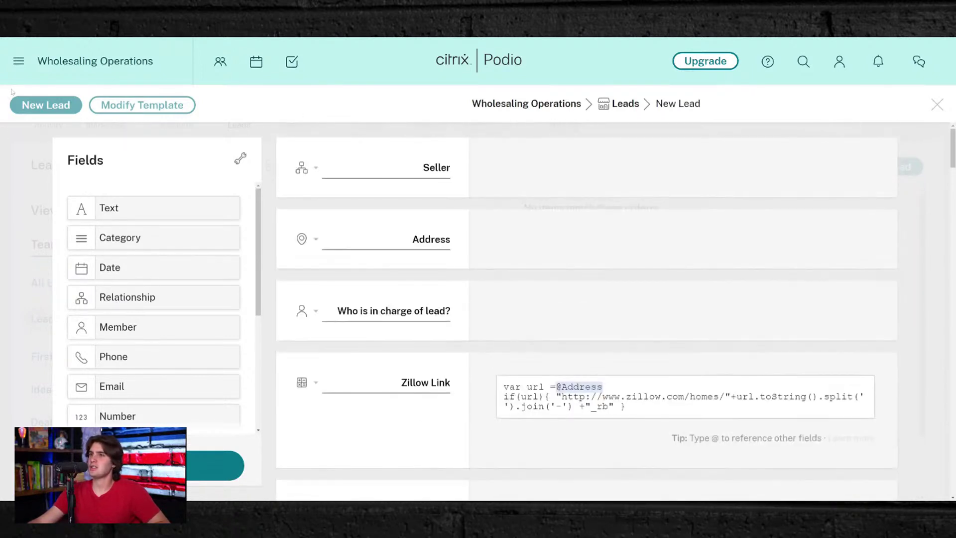
pyautogui.scroll(-10, 507, 295)
pyautogui.scroll(-10, 507, 294)
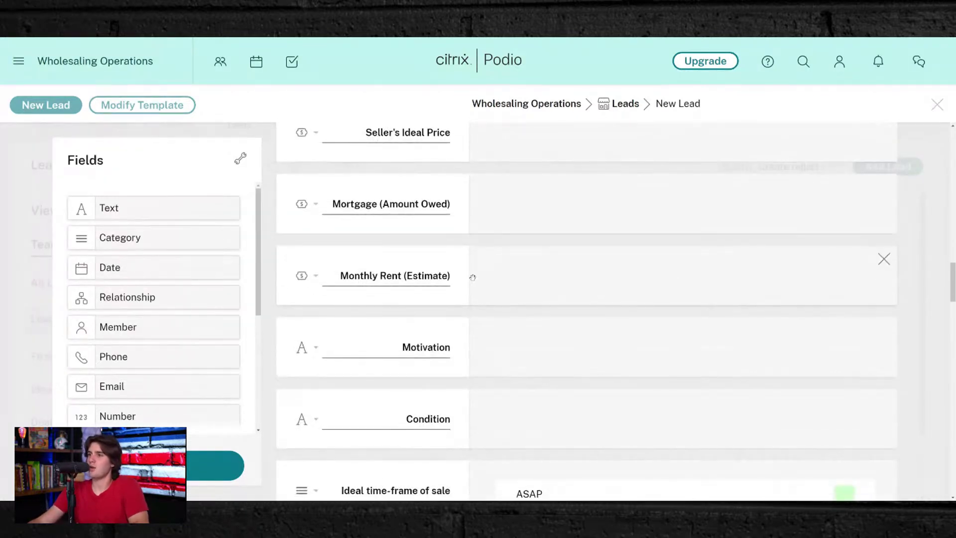
pyautogui.scroll(-3, 532, 323)
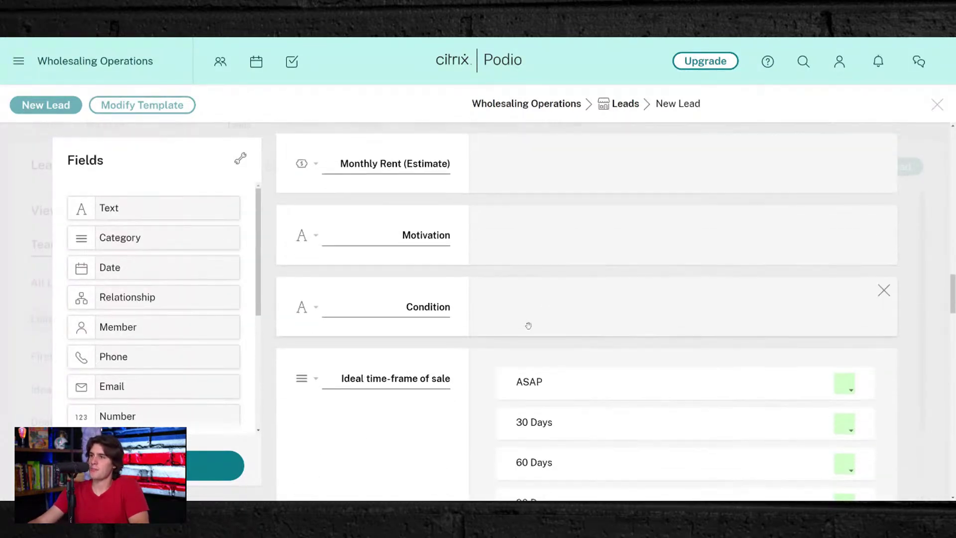
pyautogui.scroll(-5, 473, 328)
pyautogui.scroll(-3, 432, 331)
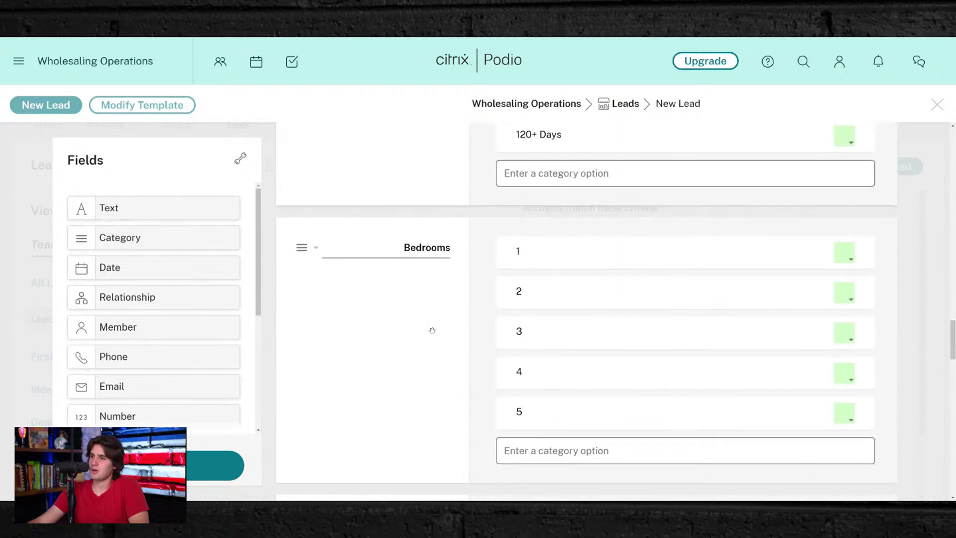
pyautogui.scroll(-3, 536, 227)
pyautogui.scroll(-8, 520, 372)
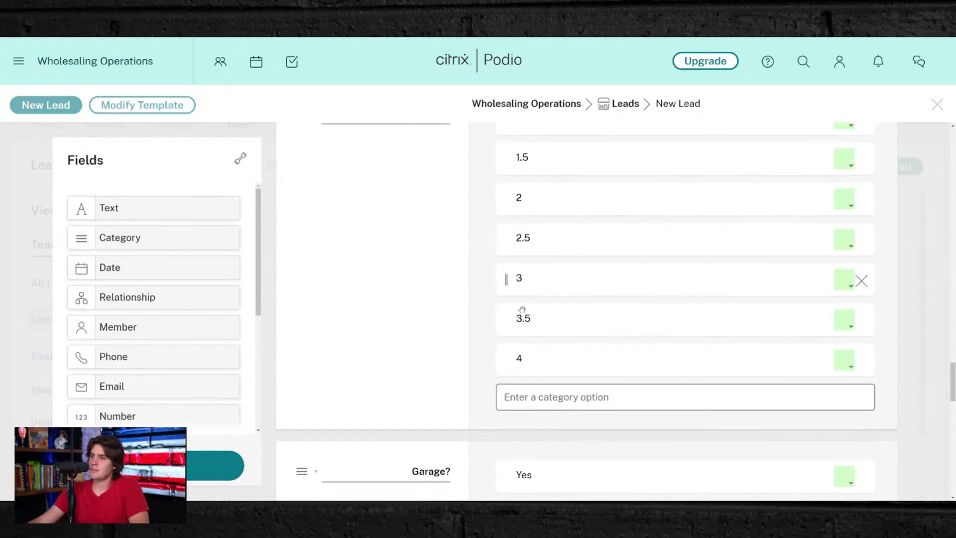
pyautogui.scroll(-7, 520, 331)
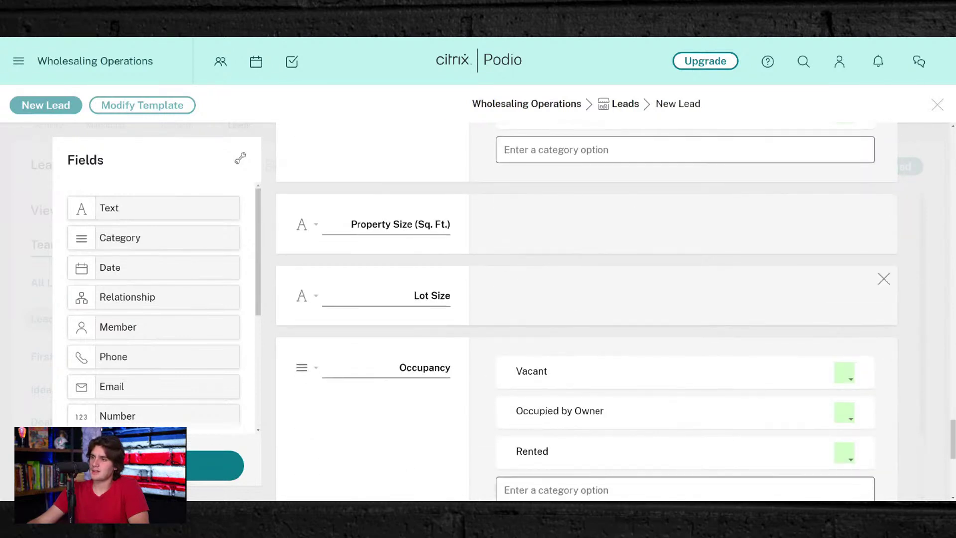
pyautogui.scroll(-3, 442, 319)
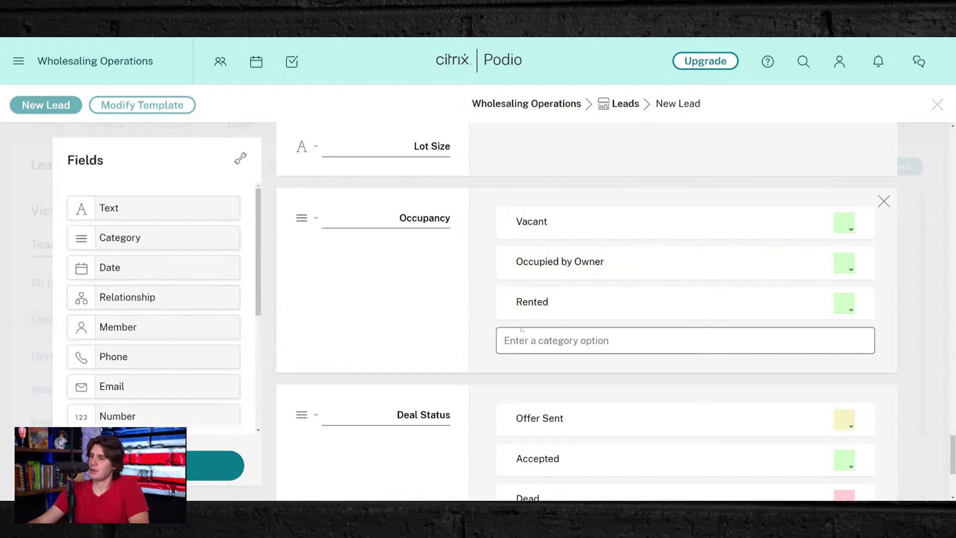
pyautogui.scroll(-2, 516, 263)
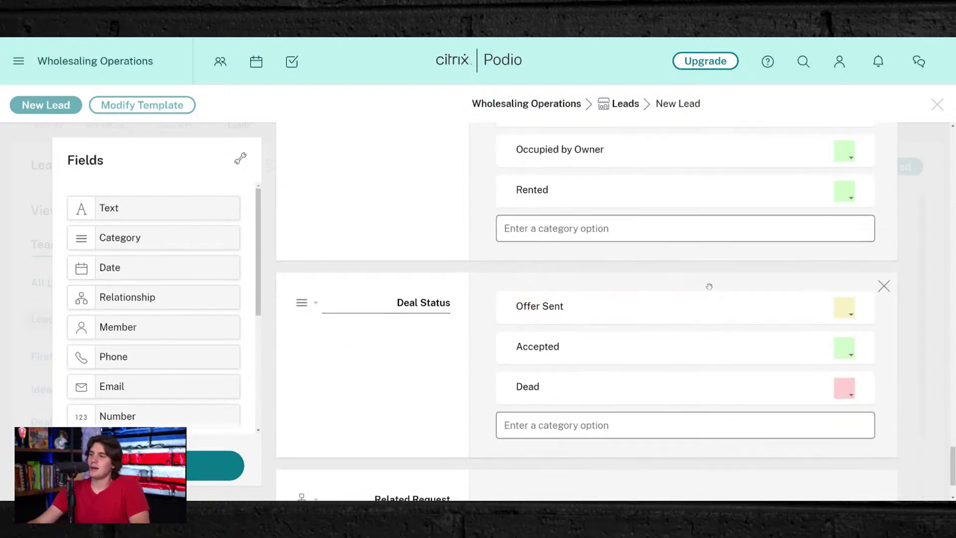
# - Rename the Deal Status option 'Offer Sent' to 'Appointment Set'
pyautogui.click(539, 306)
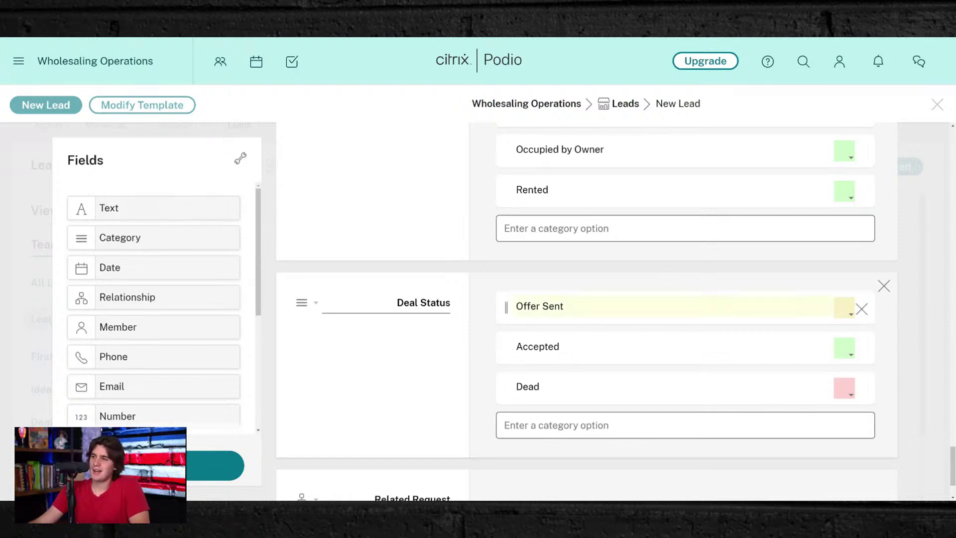
pyautogui.moveTo(563, 305); pyautogui.dragTo(516, 306)
pyautogui.click(450, 340)
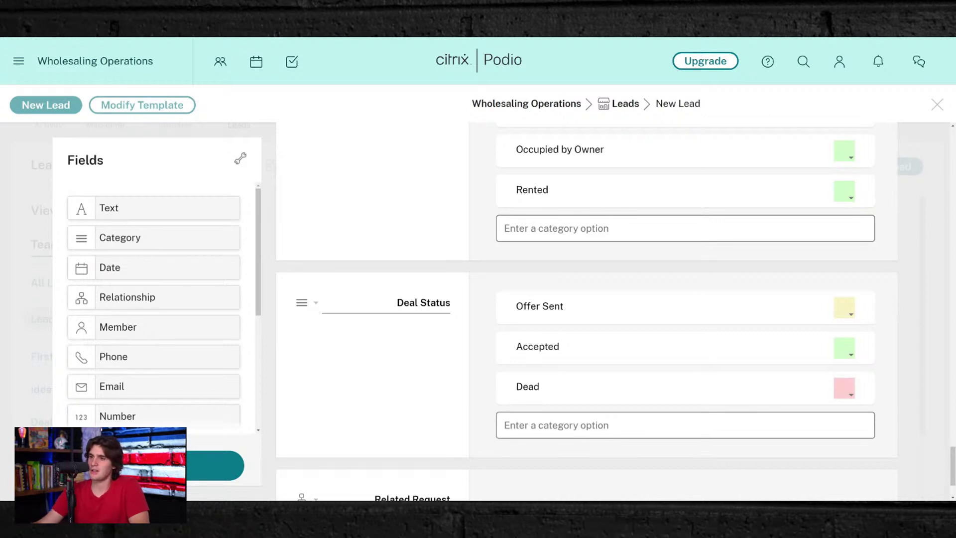
pyautogui.click(539, 305)
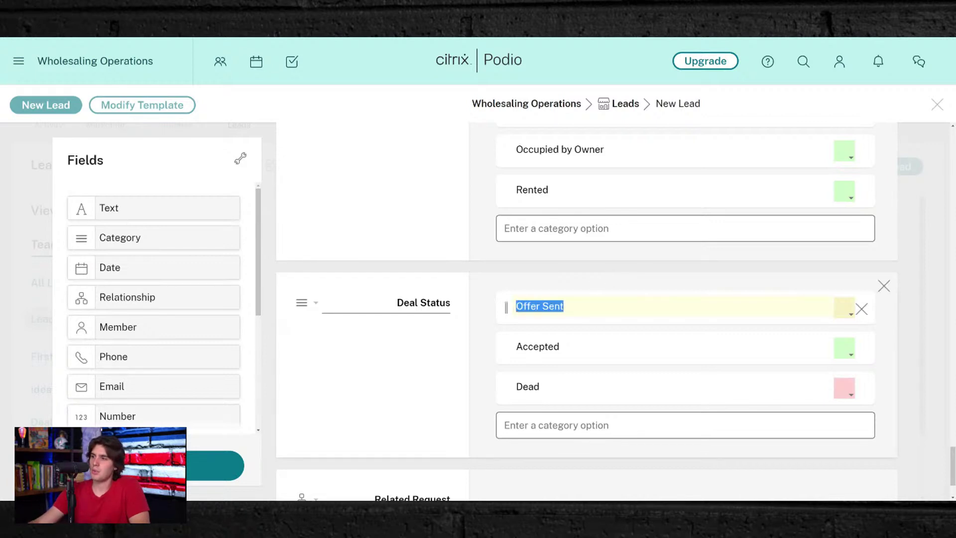
pyautogui.moveTo(515, 305); pyautogui.dragTo(564, 306)
pyautogui.write('App')
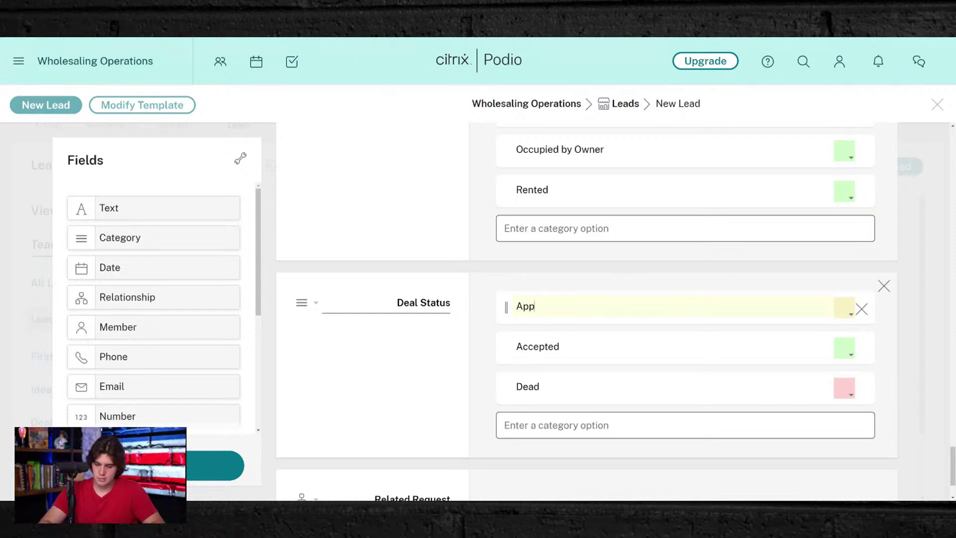
pyautogui.write('ointment Set')
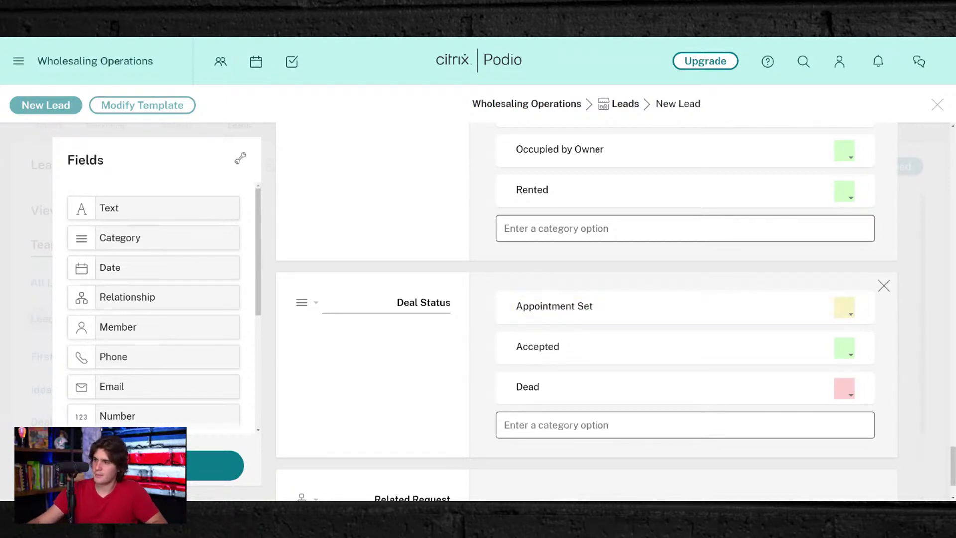
# - Add a 'Follow Up' Deal Status option coloured blue
pyautogui.click(556, 425)
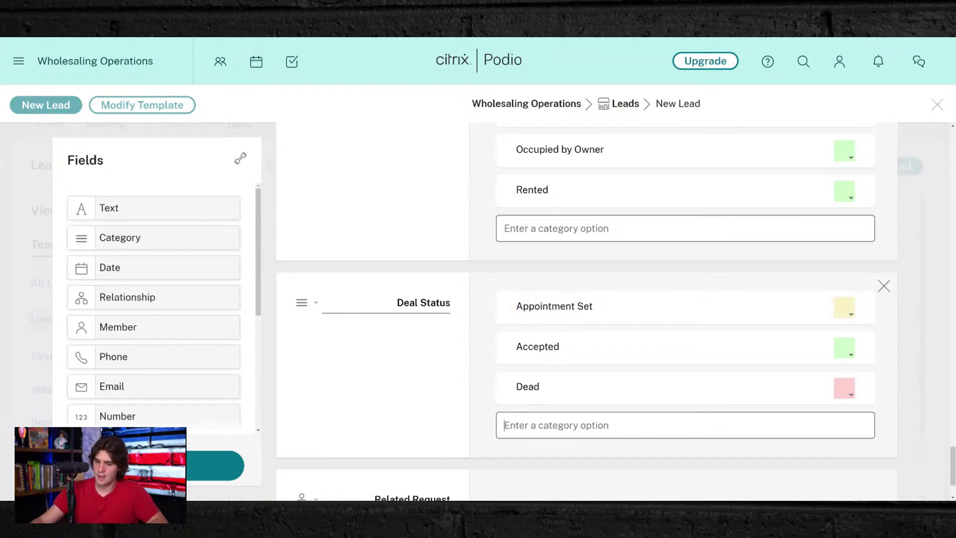
pyautogui.write('Follow ')
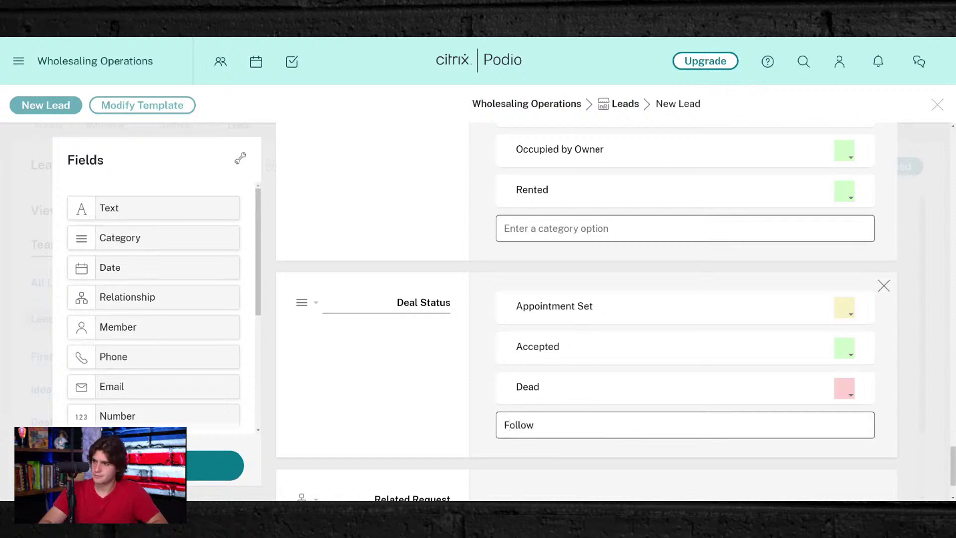
pyautogui.write('Yp')
pyautogui.write('Y')
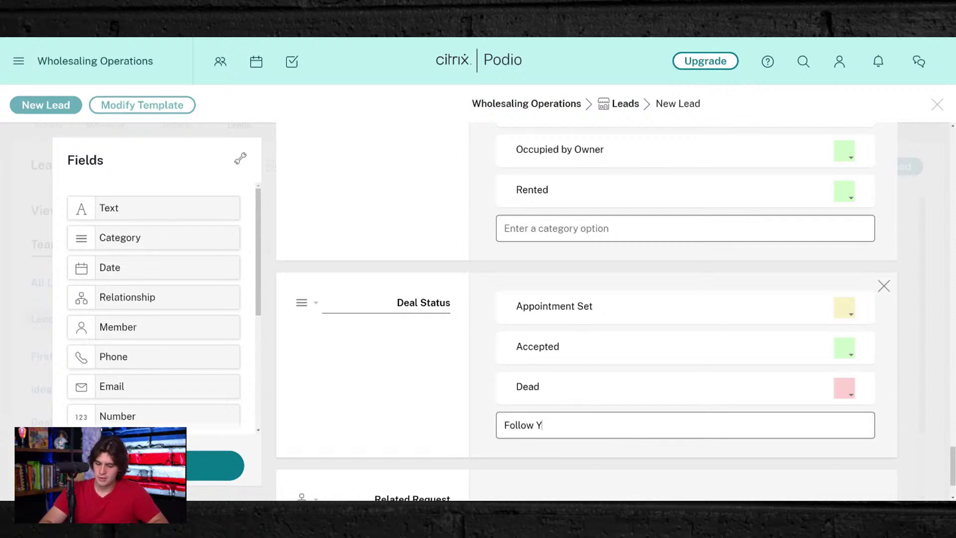
pyautogui.write('p')
pyautogui.press('Return')
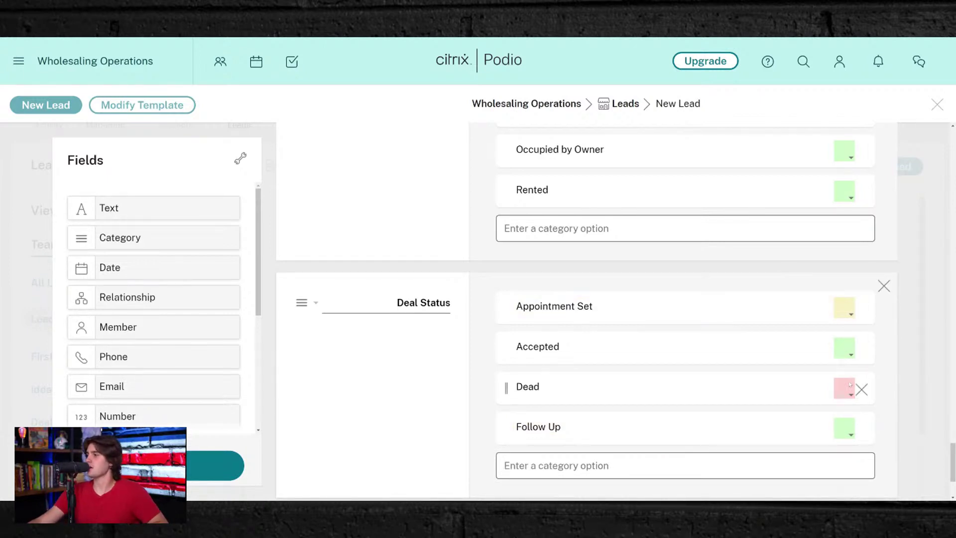
pyautogui.click(842, 428)
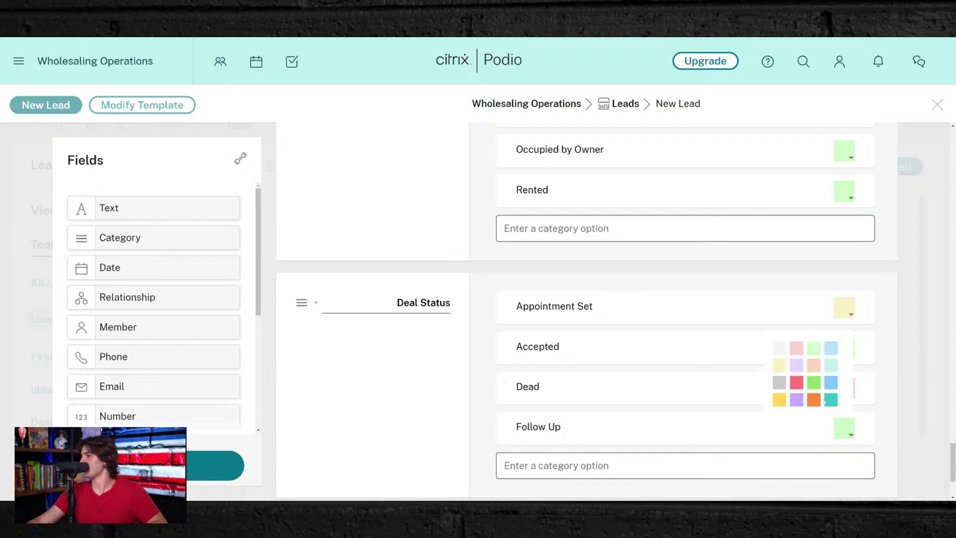
pyautogui.click(834, 389)
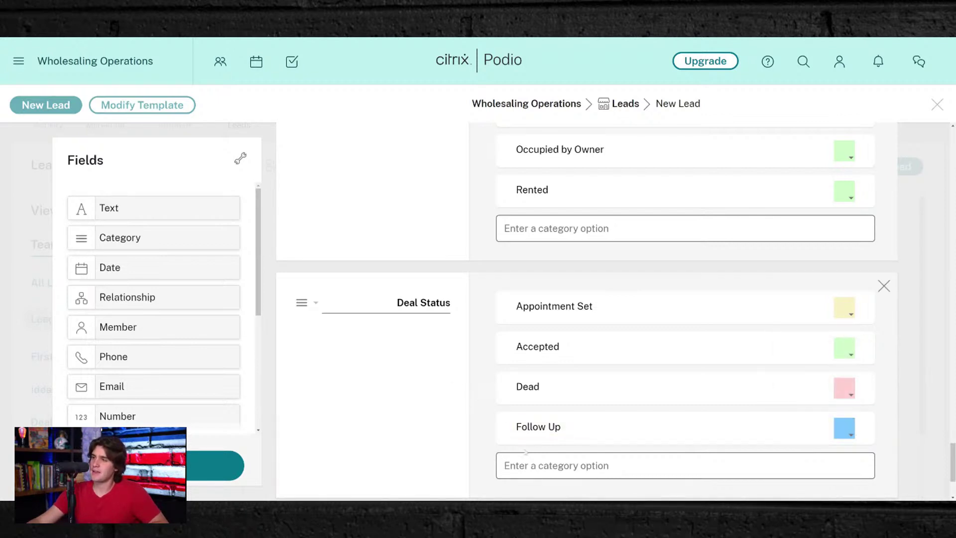
# - Rename the 'Accepted' option to 'Under Contract'
pyautogui.doubleClick(548, 347)
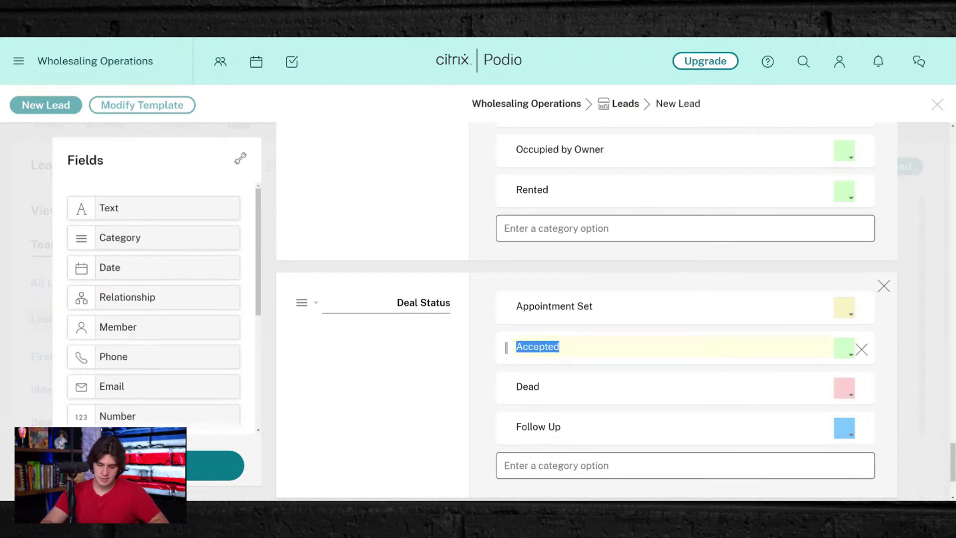
pyautogui.write('Under')
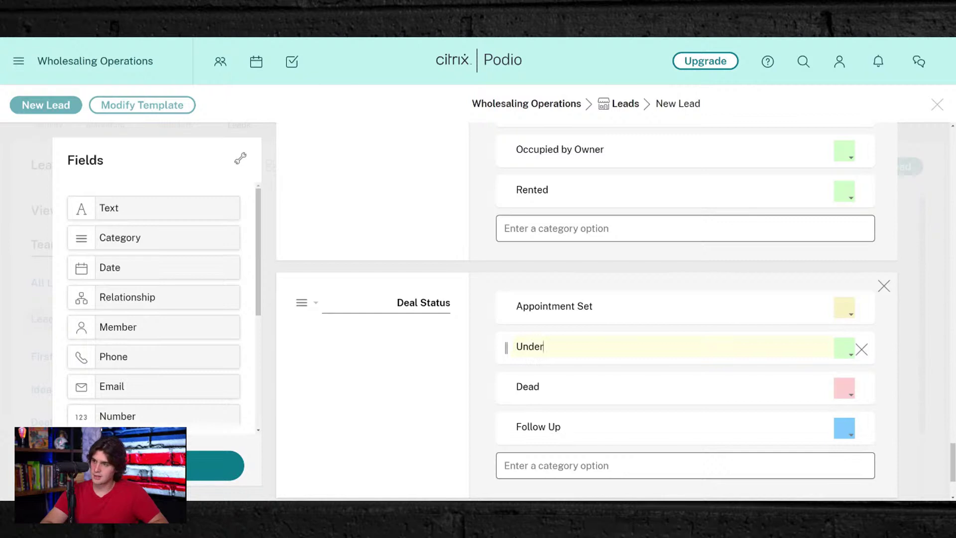
pyautogui.write(' Contract')
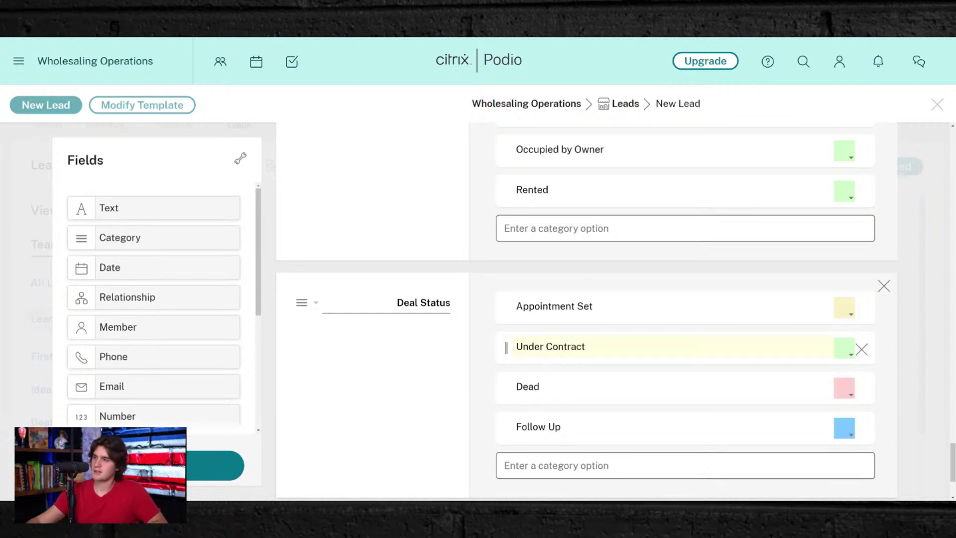
pyautogui.click(387, 358)
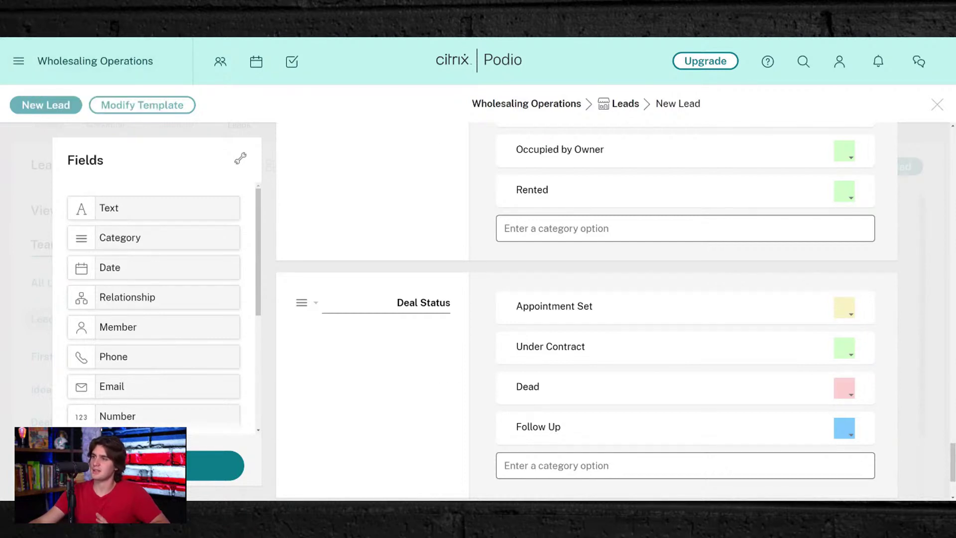
# - Add 'Follow Up Needed' as a new option in the Lead Status list
pyautogui.scroll(-2, 471, 358)
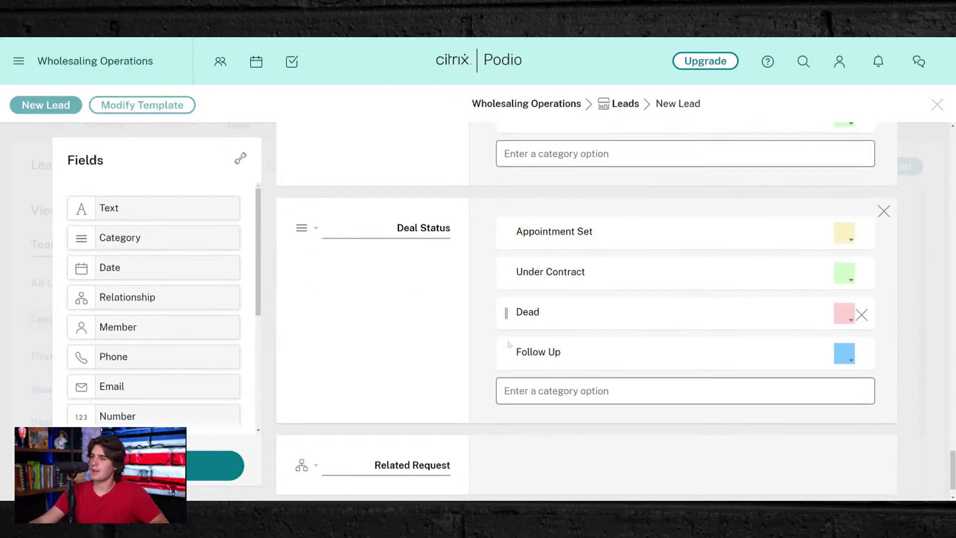
pyautogui.scroll(8, 472, 357)
pyautogui.scroll(15, 471, 358)
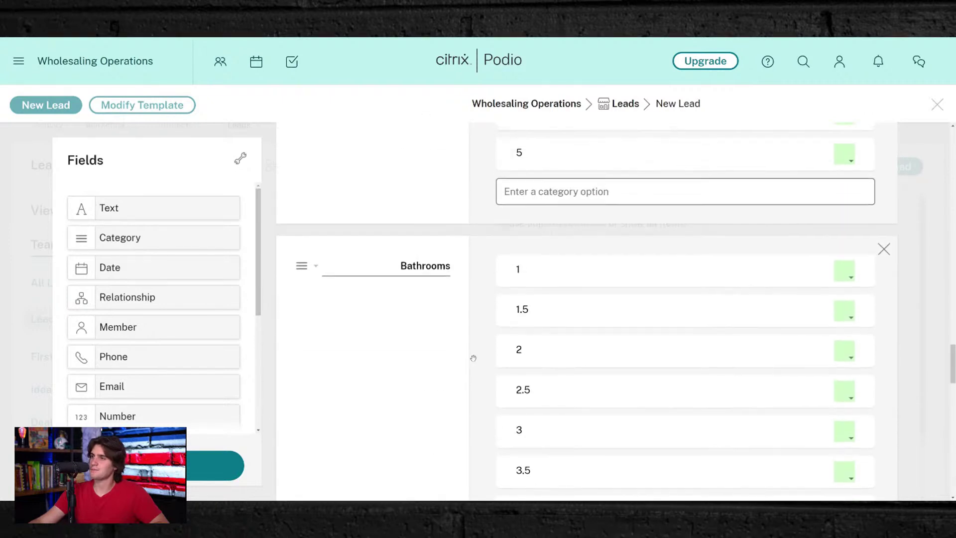
pyautogui.scroll(15, 473, 363)
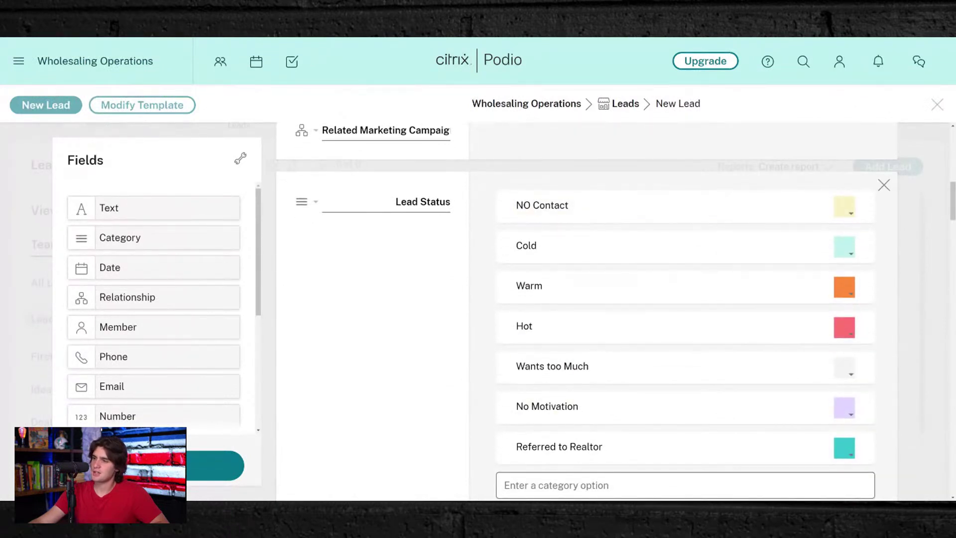
pyautogui.scroll(-2, 586, 311)
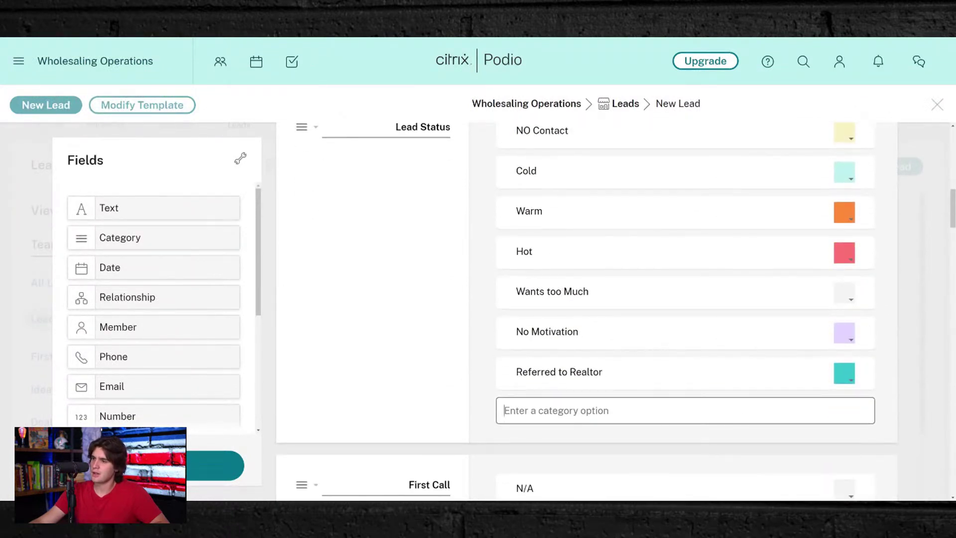
pyautogui.write('Foll')
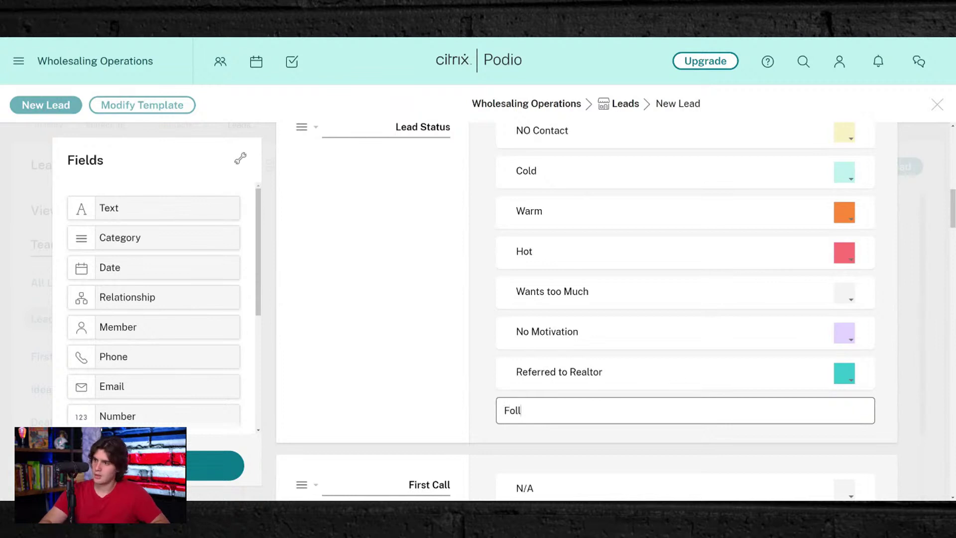
pyautogui.write('ow Up Needed')
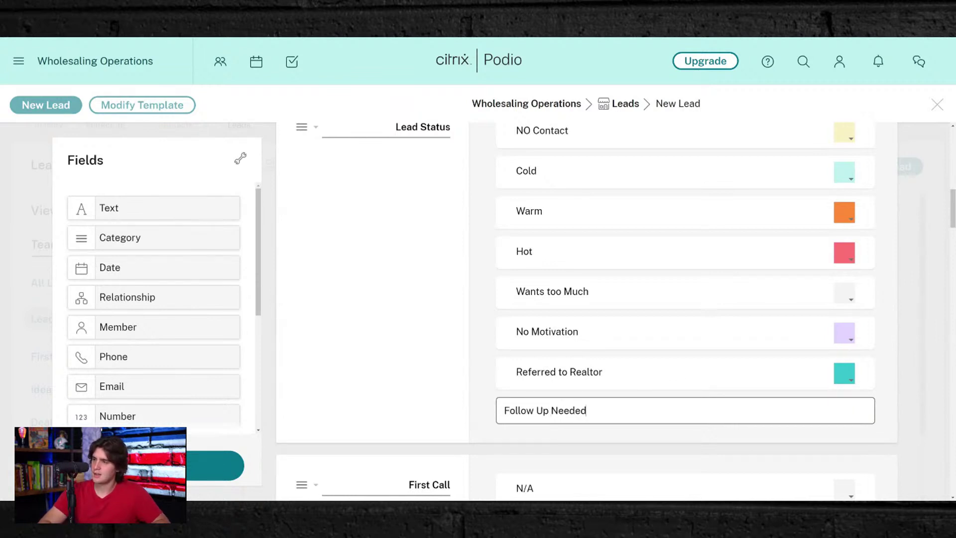
pyautogui.press('Return')
pyautogui.scroll(2, 513, 381)
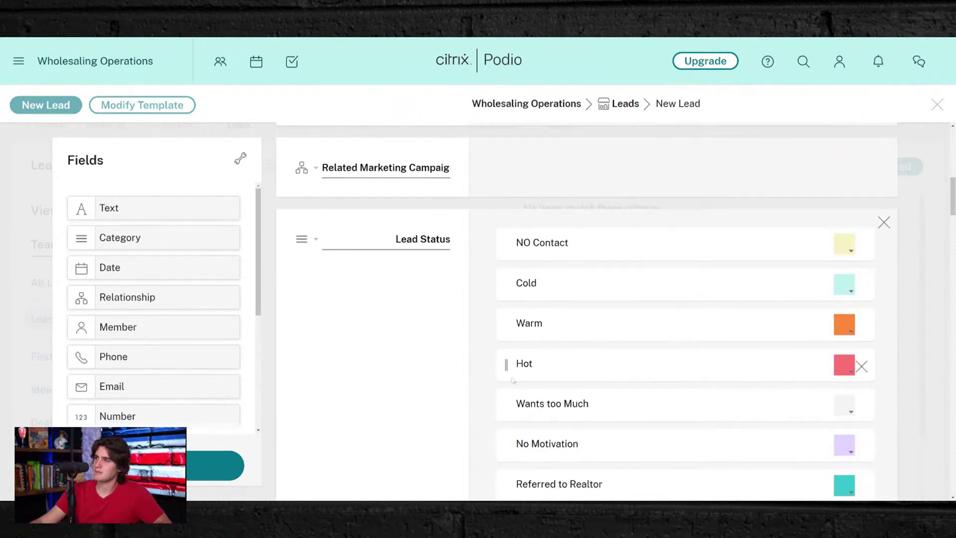
pyautogui.scroll(-15, 511, 379)
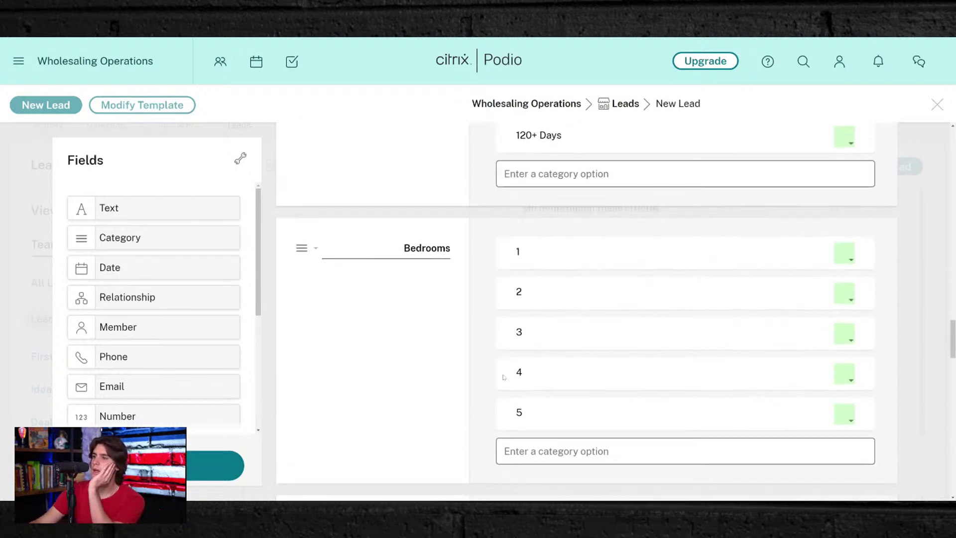
pyautogui.scroll(-15, 504, 376)
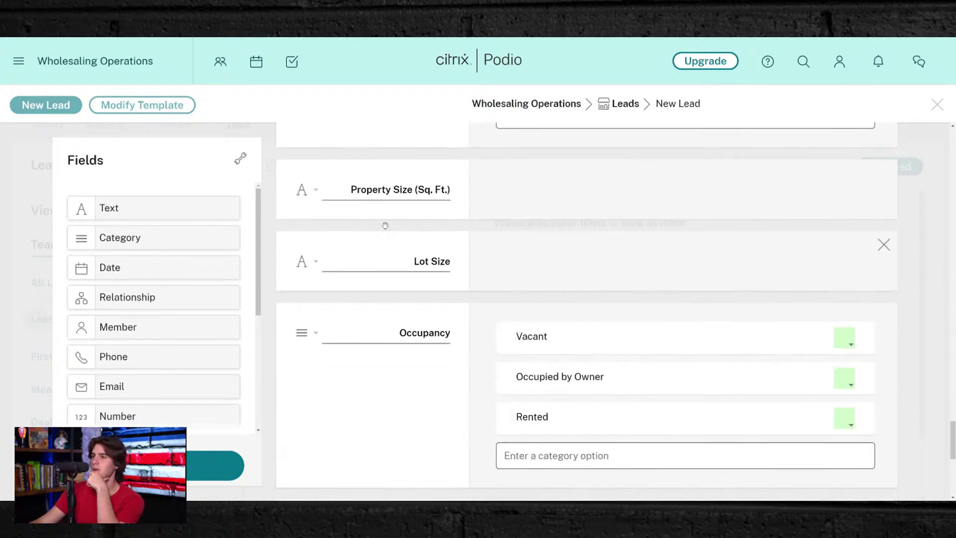
pyautogui.scroll(-3, 431, 199)
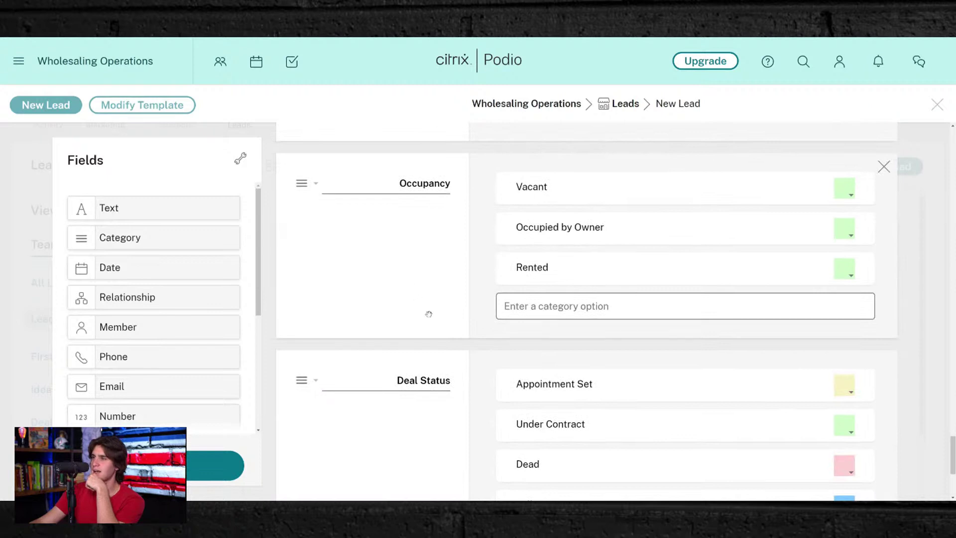
pyautogui.click(427, 352)
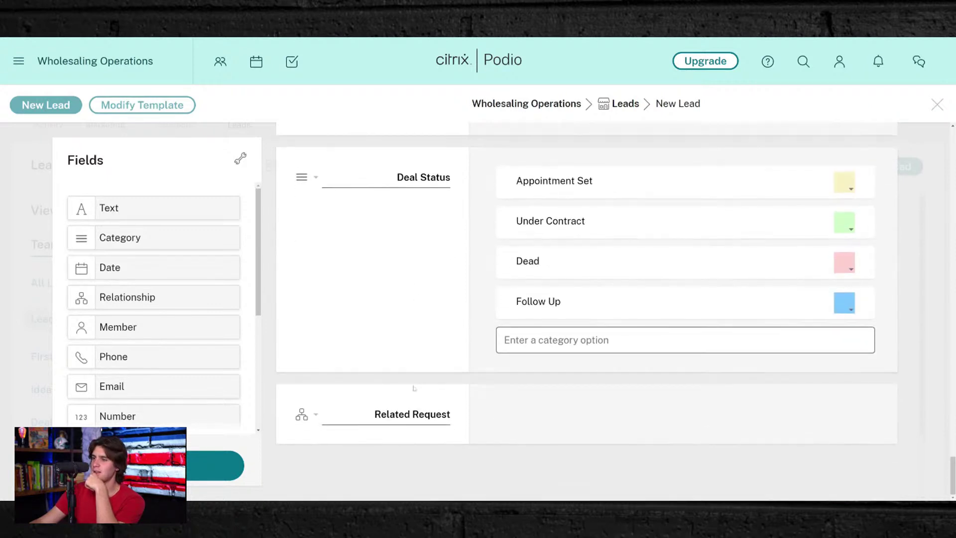
pyautogui.scroll(12, 314, 341)
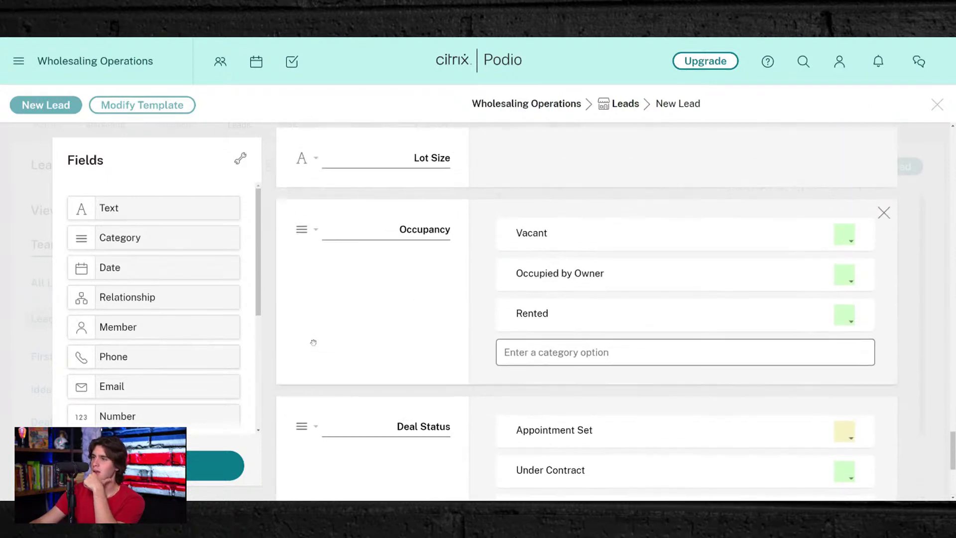
pyautogui.scroll(-12, 315, 343)
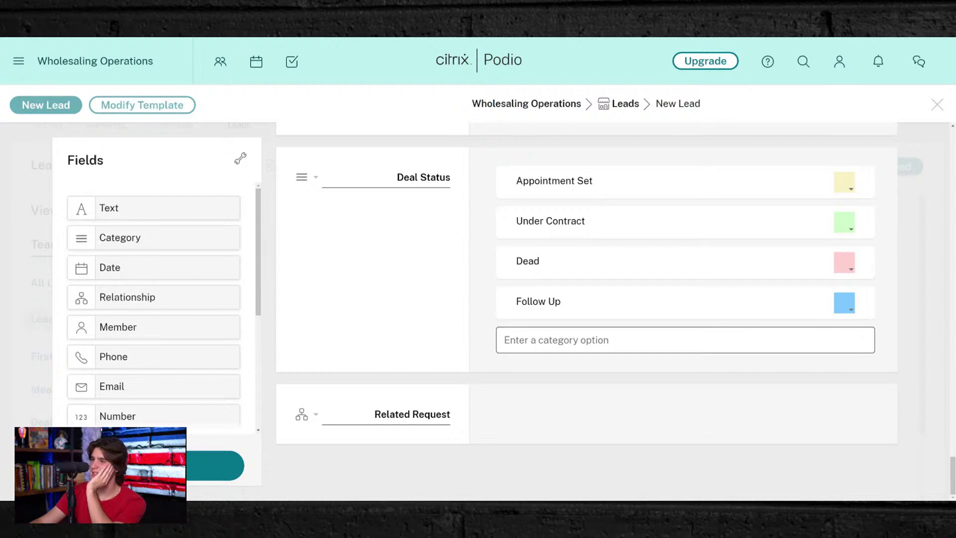
pyautogui.scroll(4, 366, 277)
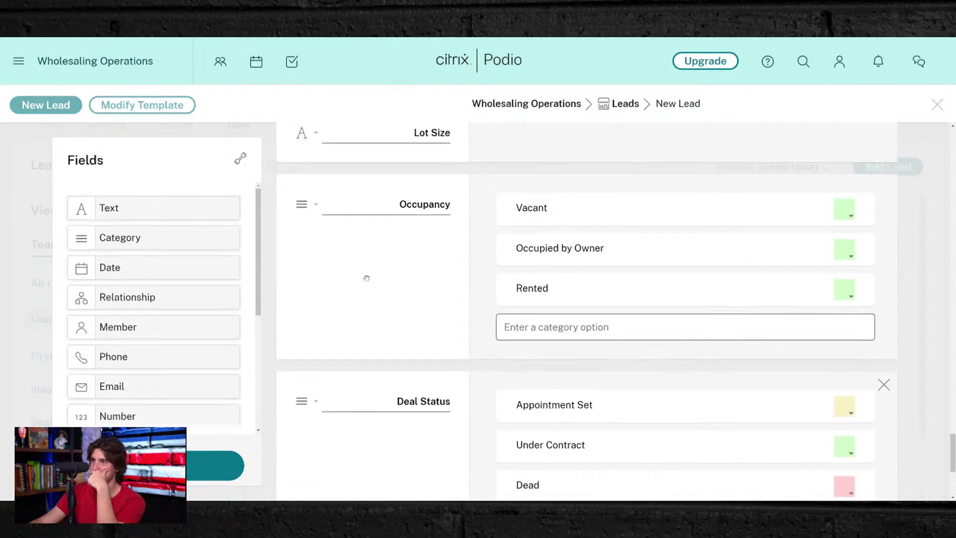
pyautogui.scroll(15, 366, 278)
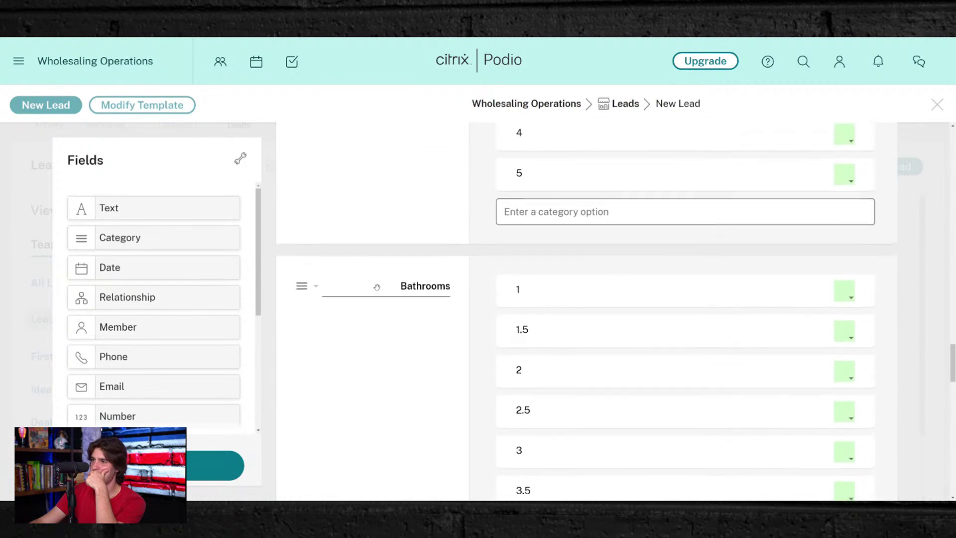
pyautogui.scroll(15, 377, 287)
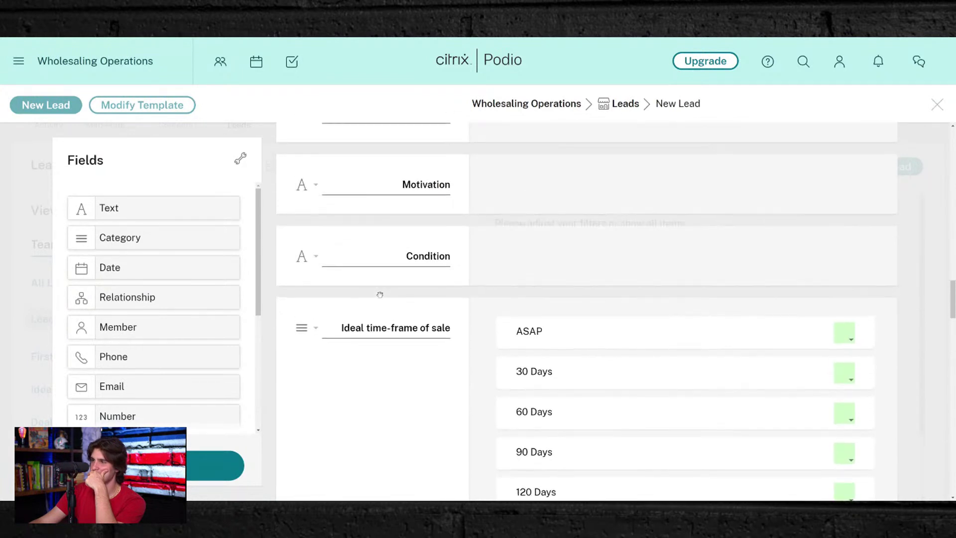
pyautogui.scroll(-5, 115, 298)
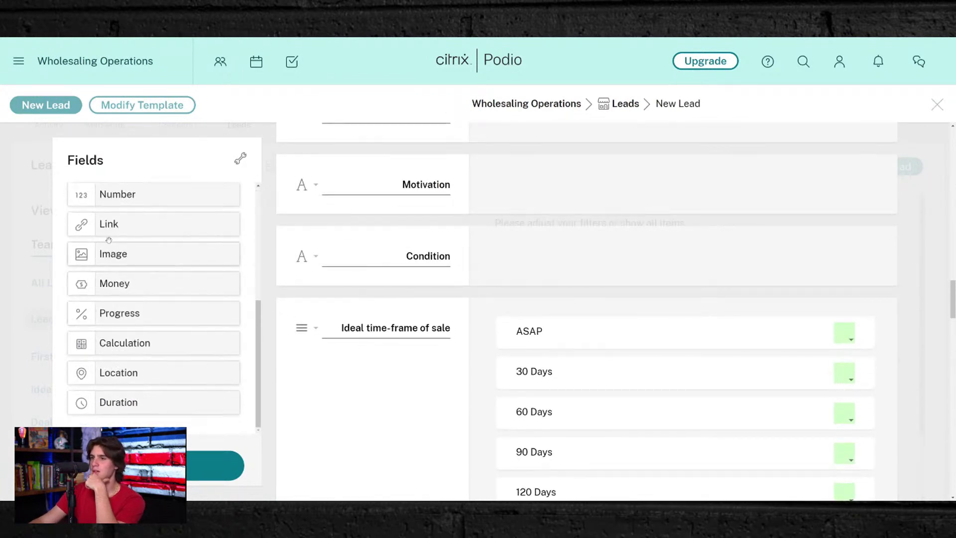
# - Insert two Money fields between Condition and Ideal time-frame of sale
pyautogui.moveTo(103, 280); pyautogui.dragTo(309, 293)
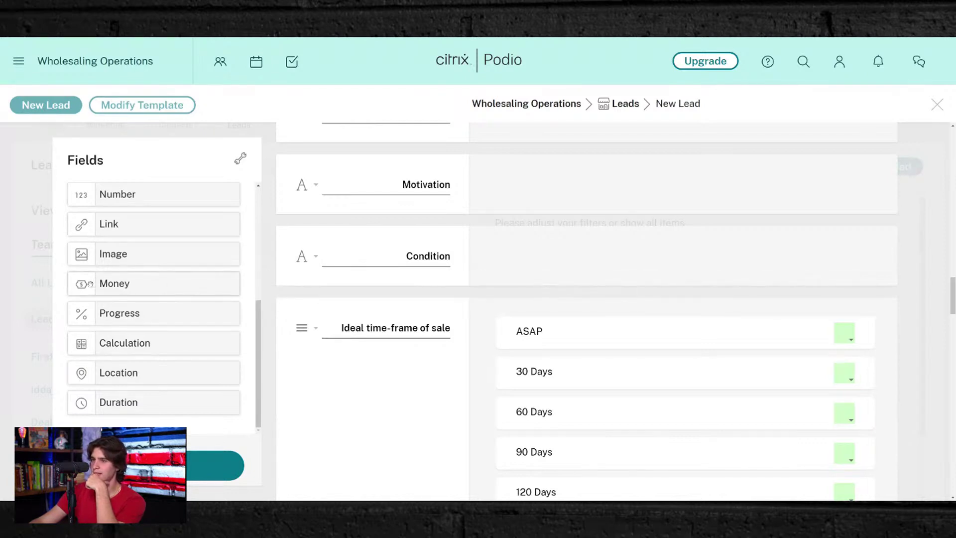
pyautogui.moveTo(90, 284); pyautogui.dragTo(271, 294)
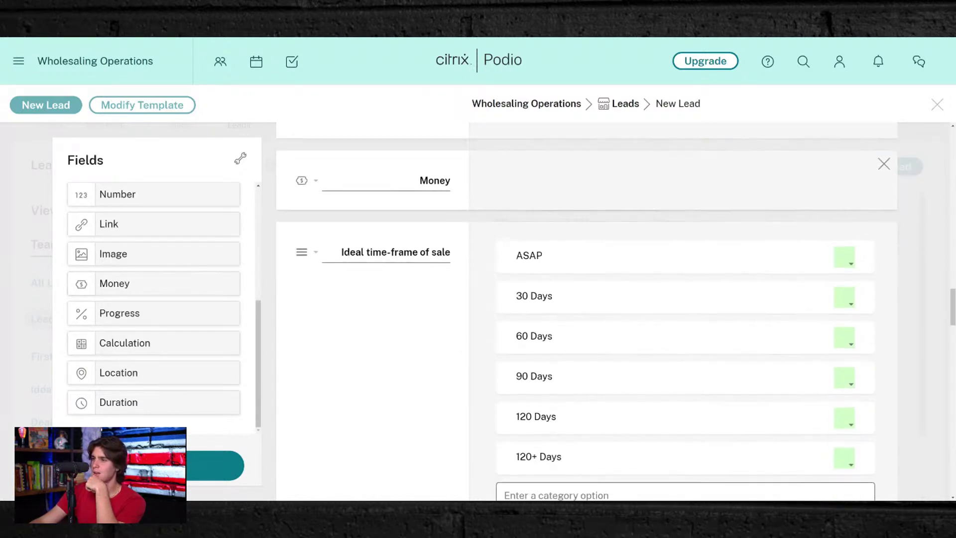
pyautogui.moveTo(89, 284); pyautogui.dragTo(278, 239)
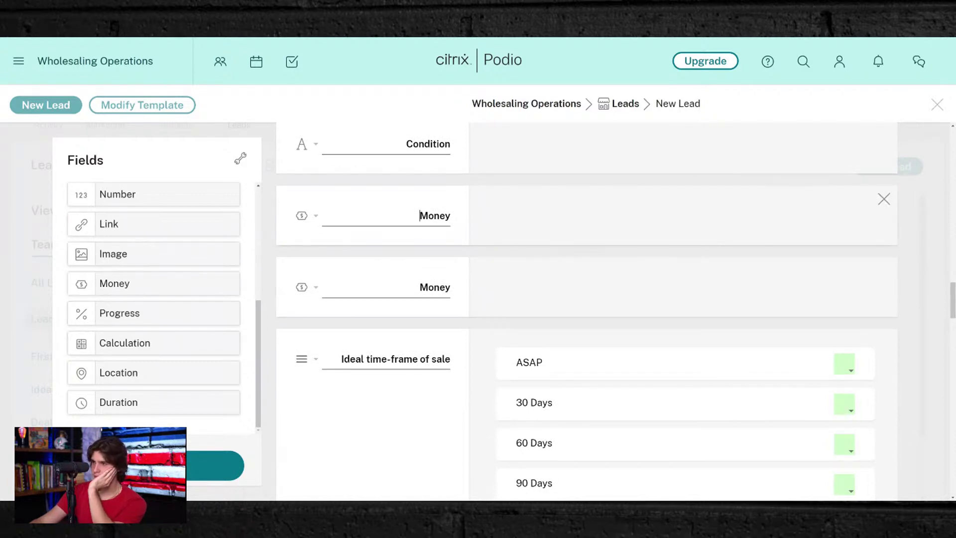
# - Label the new money fields 'ARV' and 'Repair Costs'
pyautogui.doubleClick(419, 215)
pyautogui.write('Es')
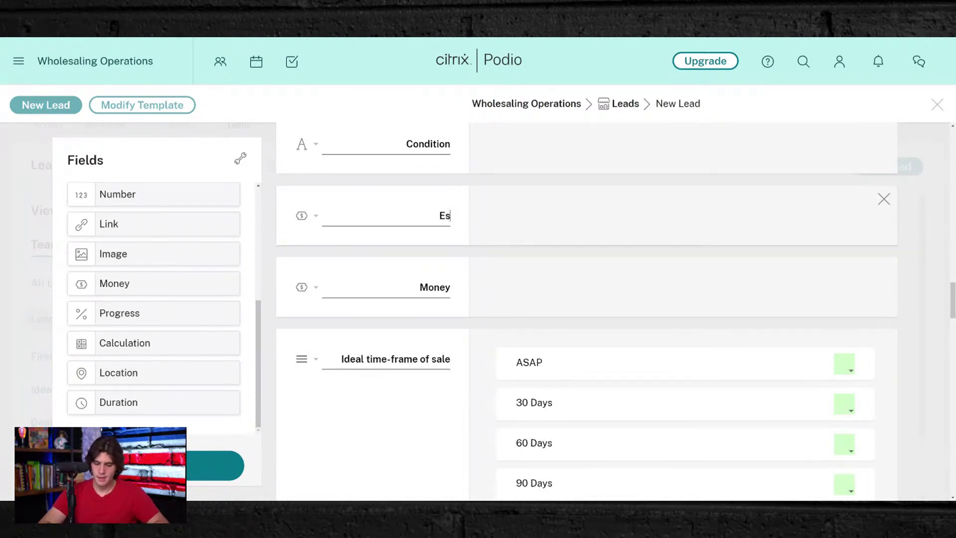
pyautogui.write('timated')
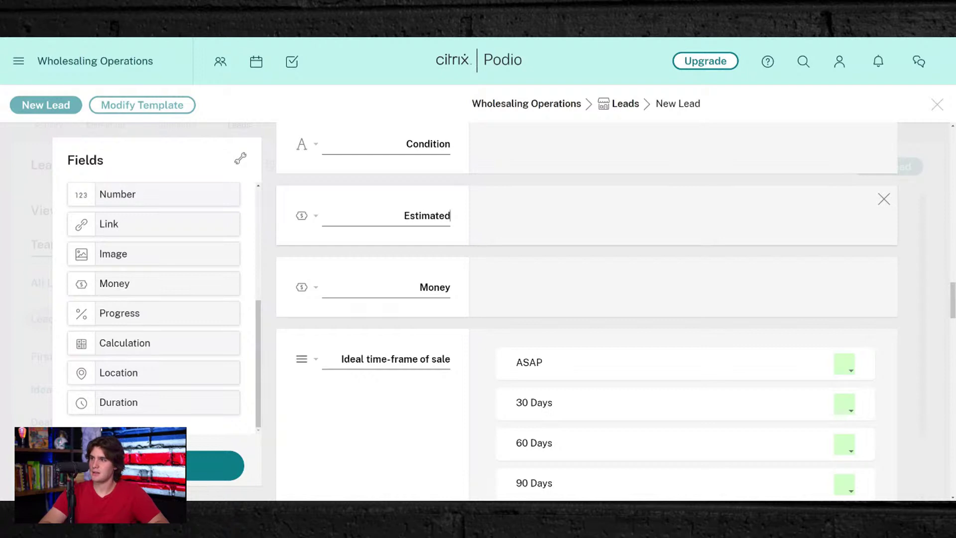
pyautogui.press('BackSpace')
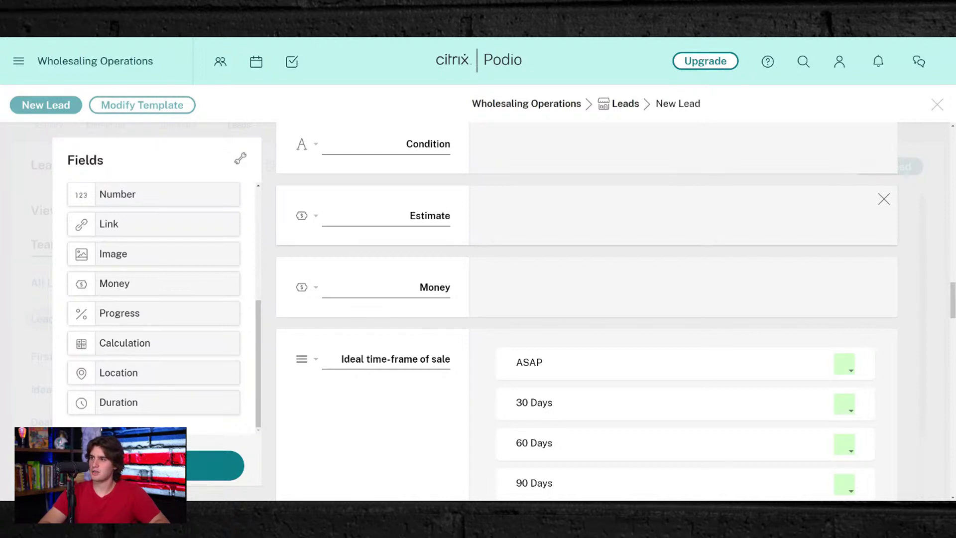
pyautogui.press('BackSpace')
pyautogui.press('BackSpace')
pyautogui.press('BackSpace')
pyautogui.press('BackSpace')
pyautogui.press('BackSpace')
pyautogui.press('BackSpace')
pyautogui.write('A')
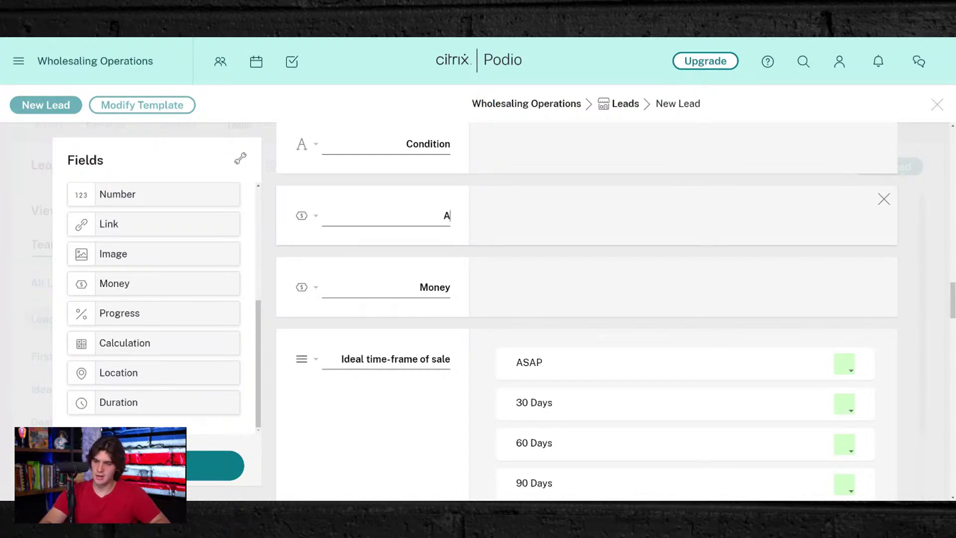
pyautogui.write('RV')
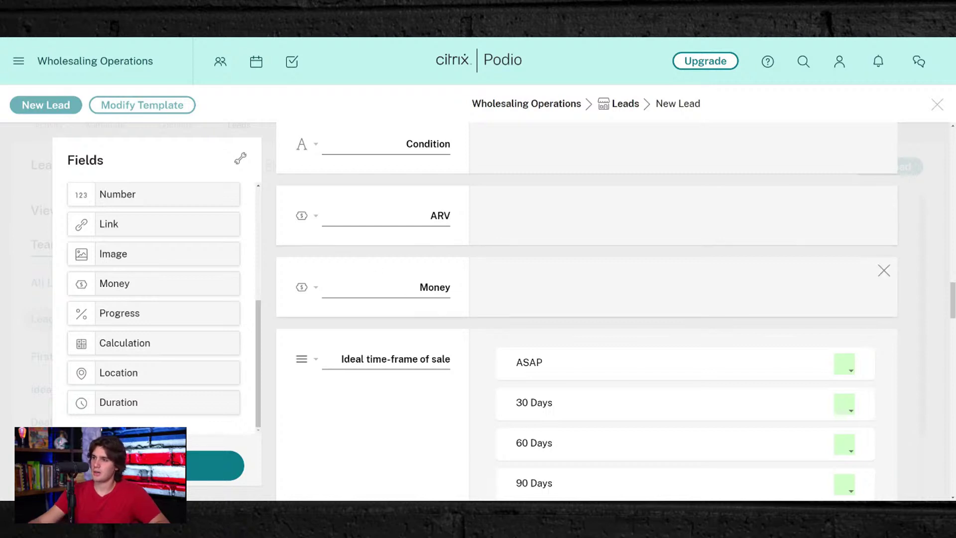
pyautogui.doubleClick(435, 287)
pyautogui.write('Reapir')
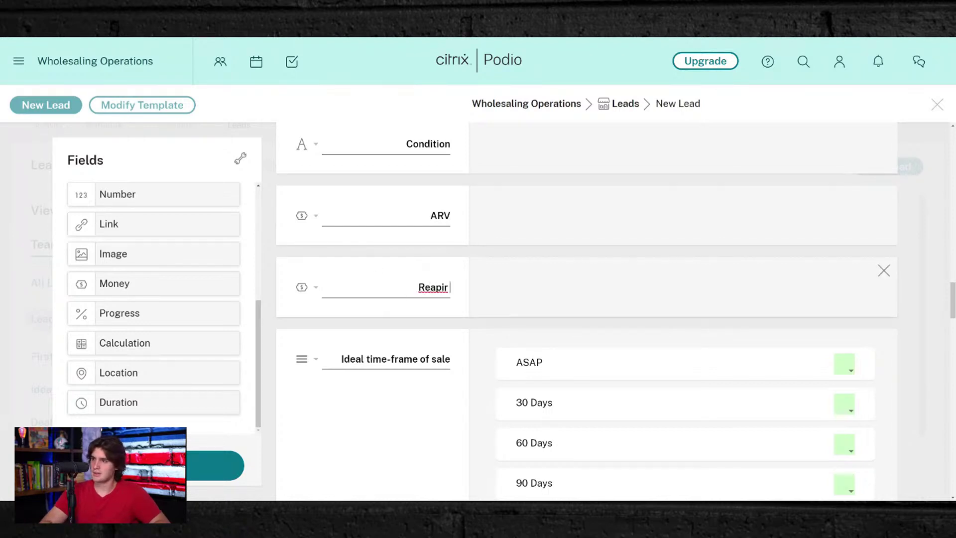
pyautogui.write(' Costs')
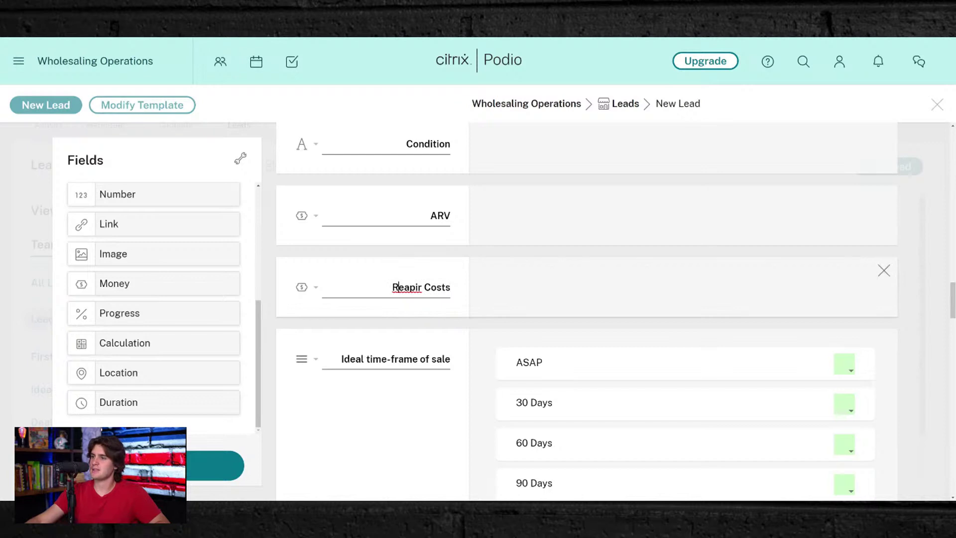
pyautogui.doubleClick(400, 288)
pyautogui.write('Repair')
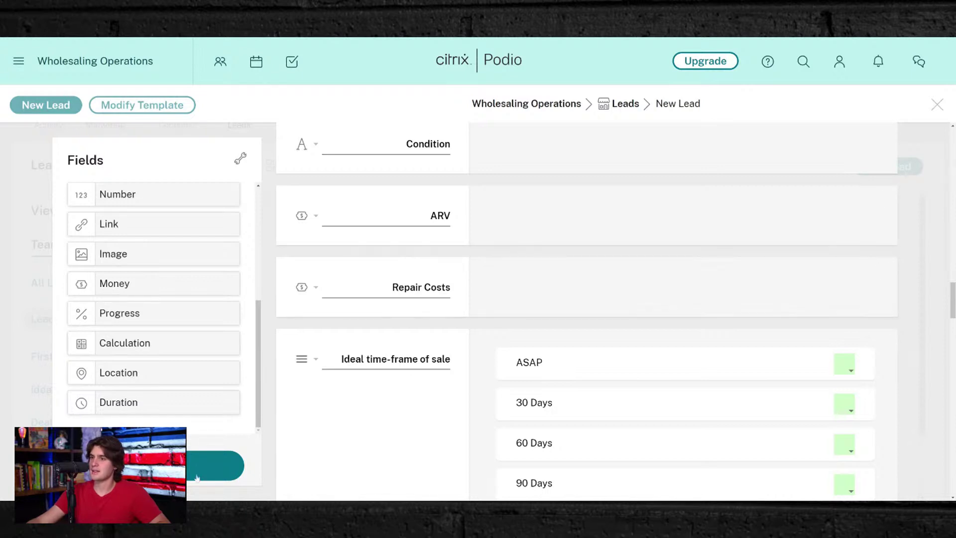
# - Drop a Calculation field below Repair Costs and label it 'MAO'
pyautogui.moveTo(138, 344); pyautogui.dragTo(278, 332)
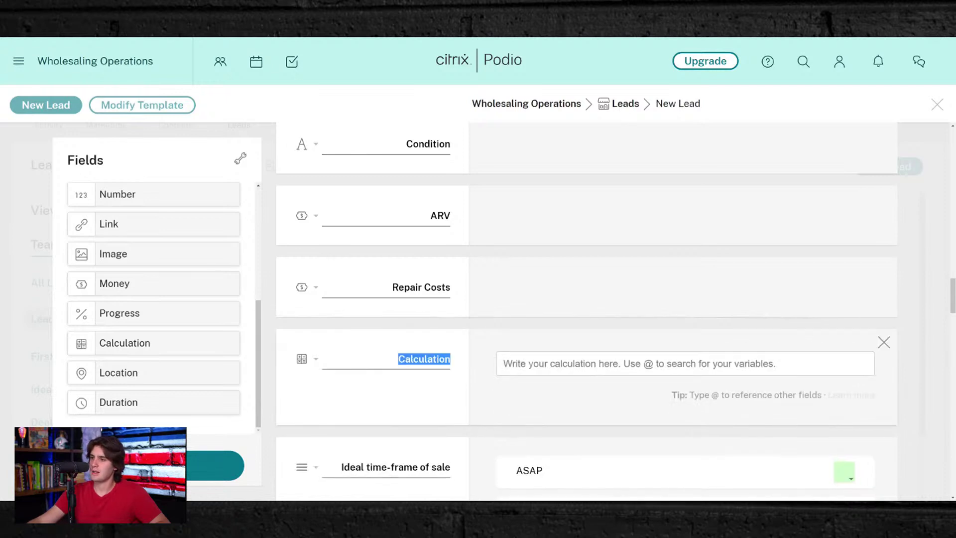
pyautogui.write('MAO')
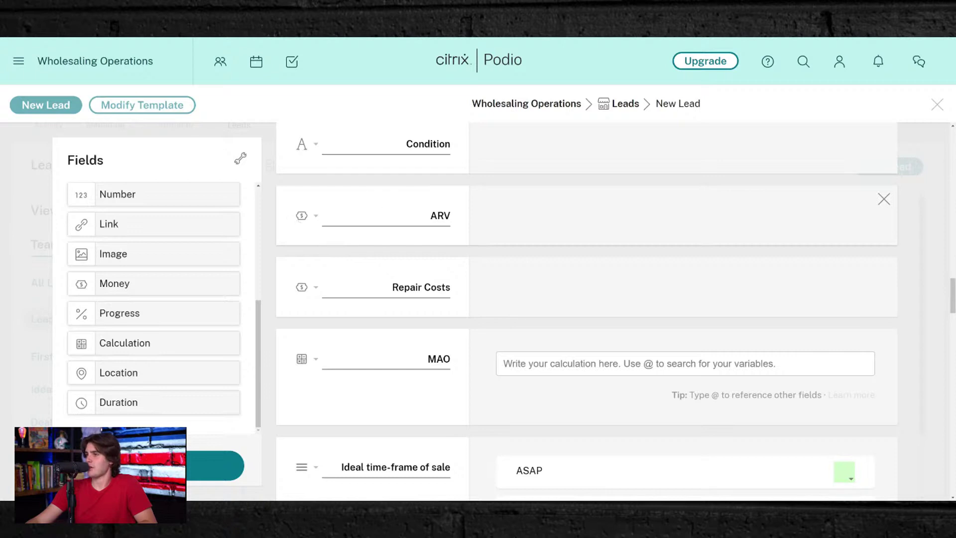
# - Set US Dollar as the currency on both the ARV and Repair Costs money fields
pyautogui.click(315, 216)
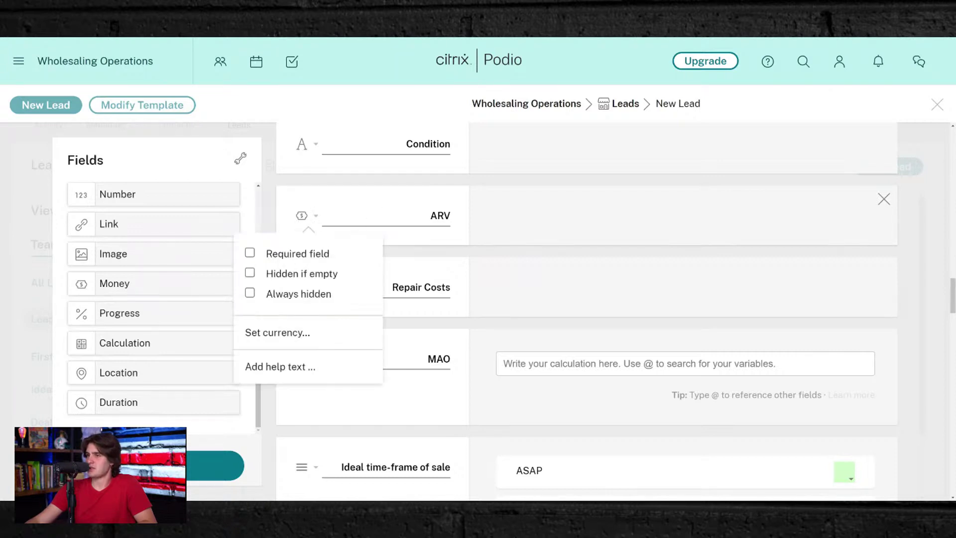
pyautogui.click(315, 216)
pyautogui.click(315, 216)
pyautogui.click(280, 333)
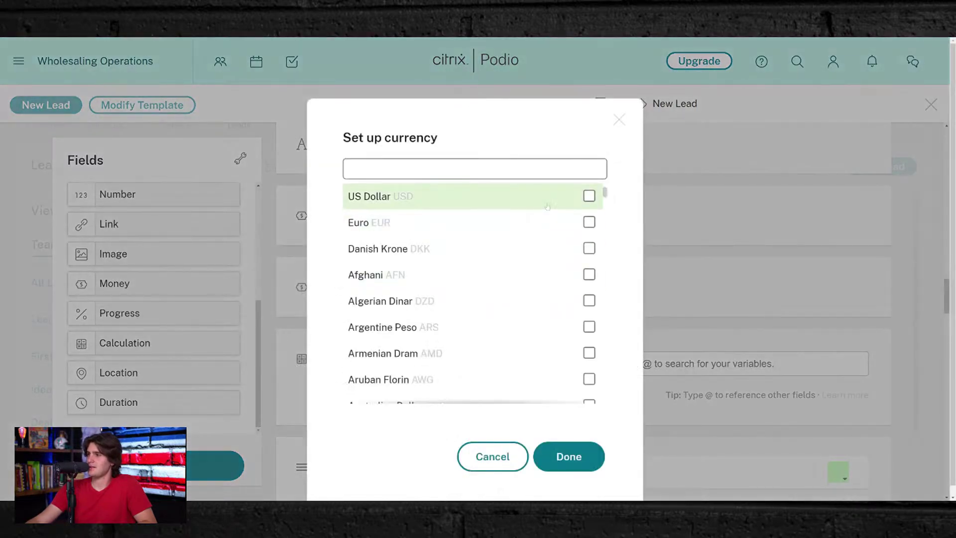
pyautogui.click(544, 202)
pyautogui.click(576, 461)
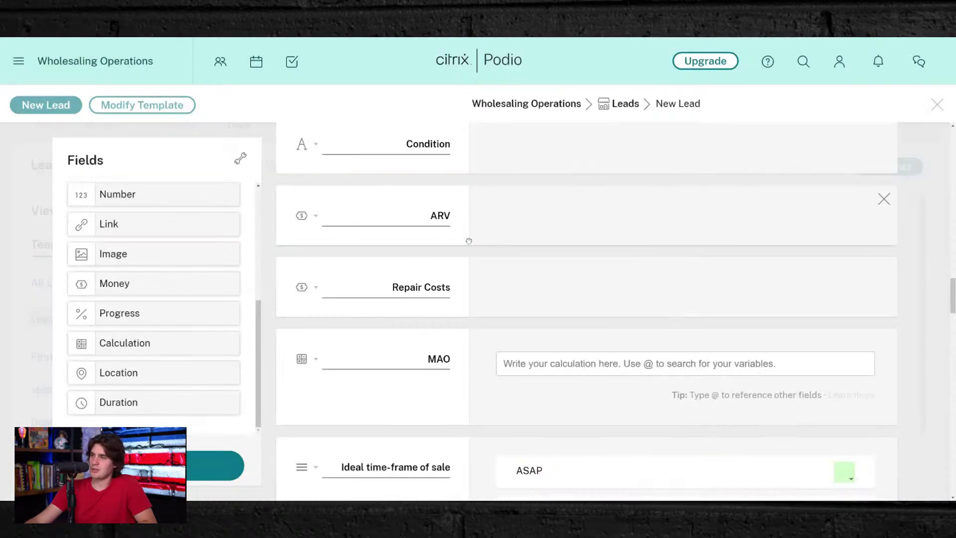
pyautogui.click(301, 289)
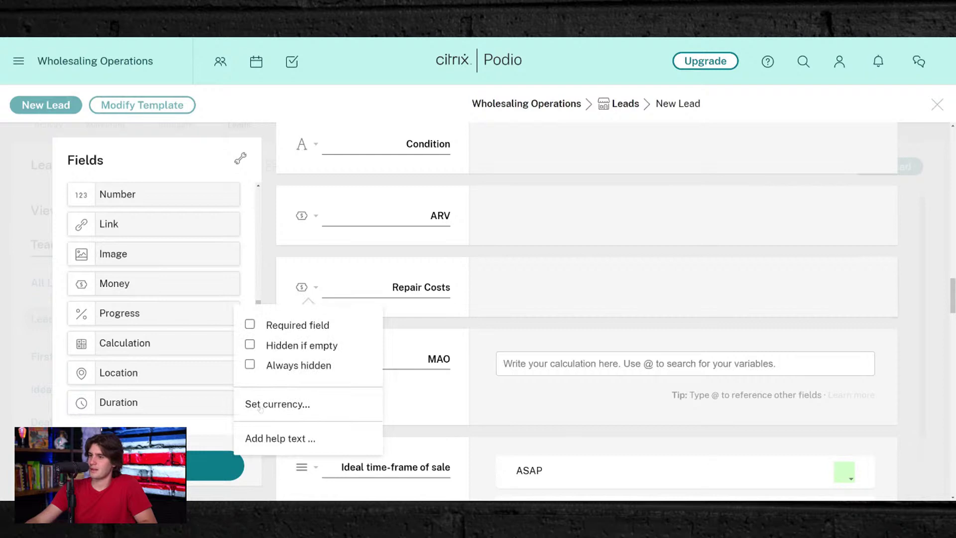
pyautogui.click(260, 405)
pyautogui.click(590, 197)
pyautogui.click(576, 450)
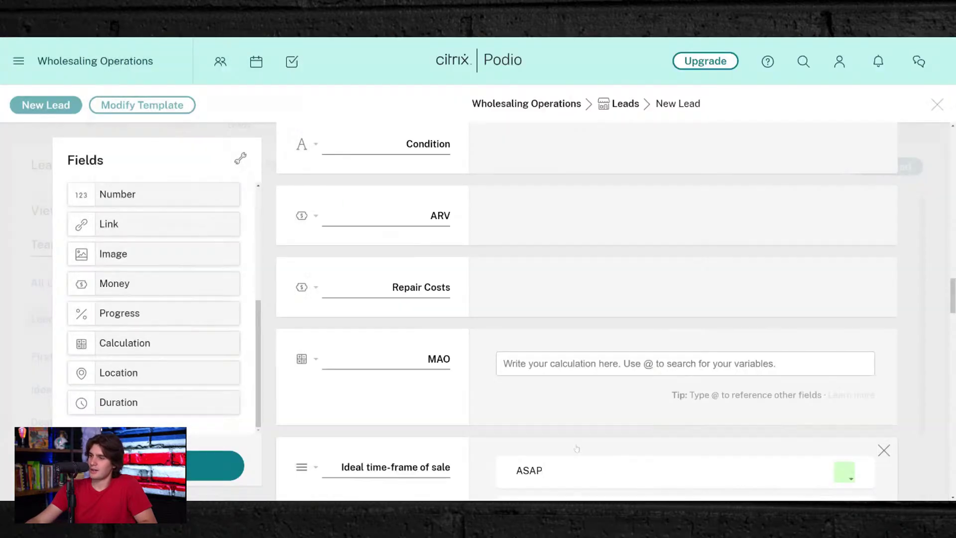
pyautogui.click(308, 361)
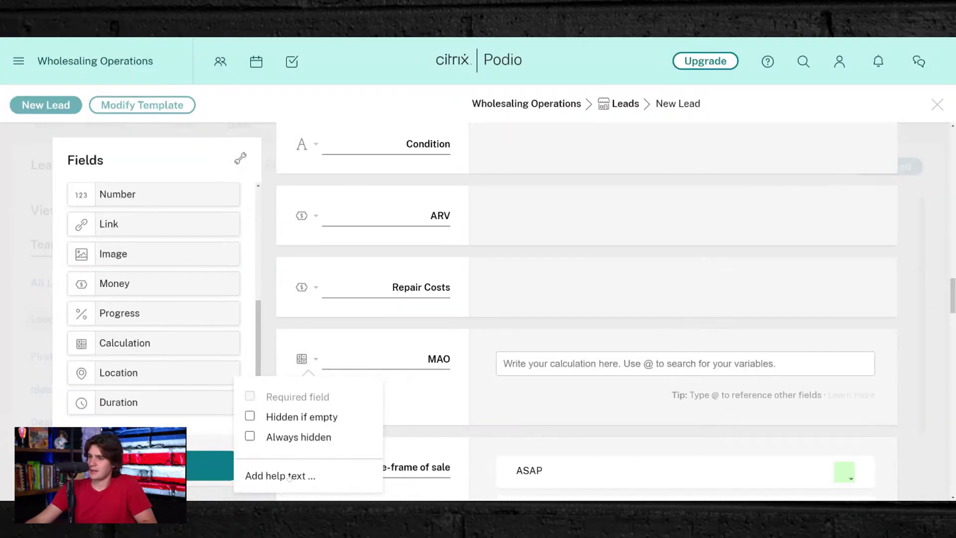
pyautogui.click(464, 384)
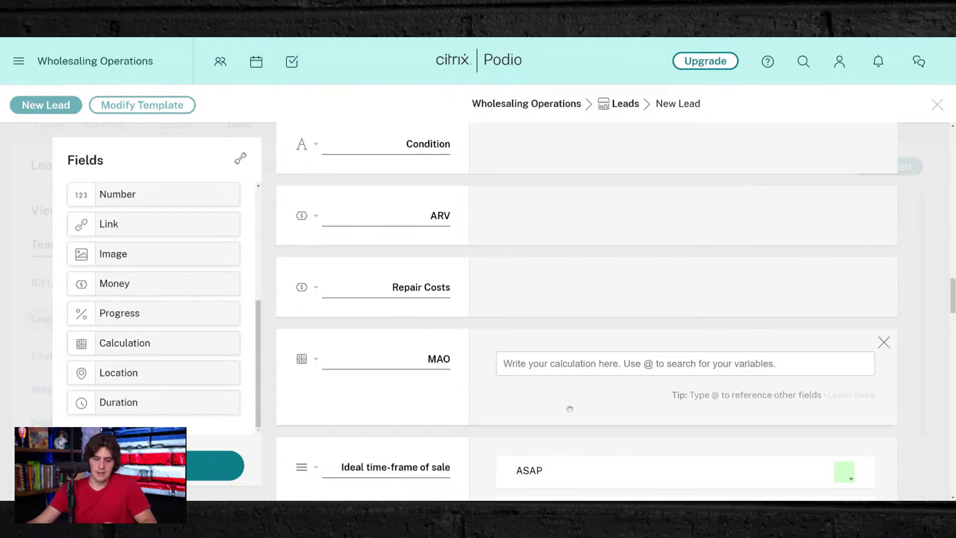
pyautogui.write('@')
pyautogui.scroll(-5, 564, 420)
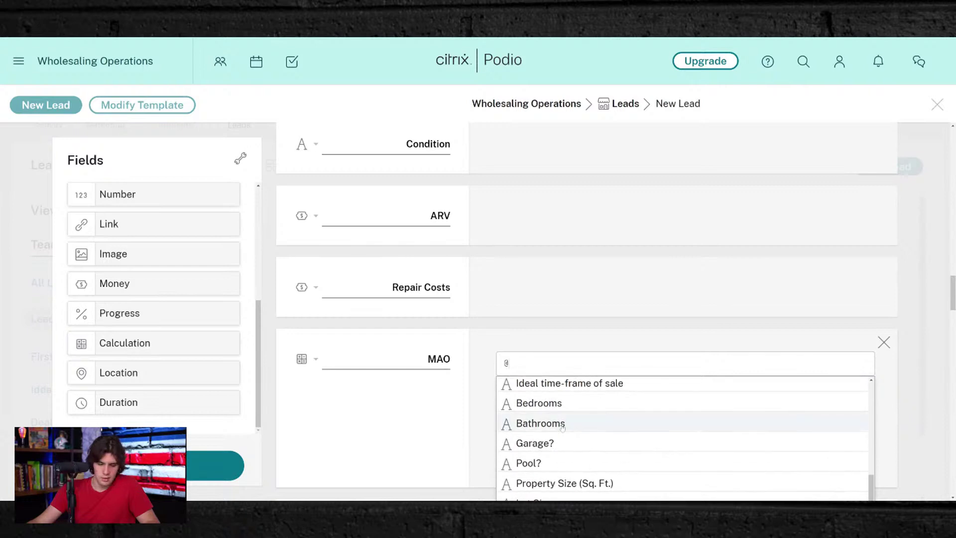
pyautogui.write('arv')
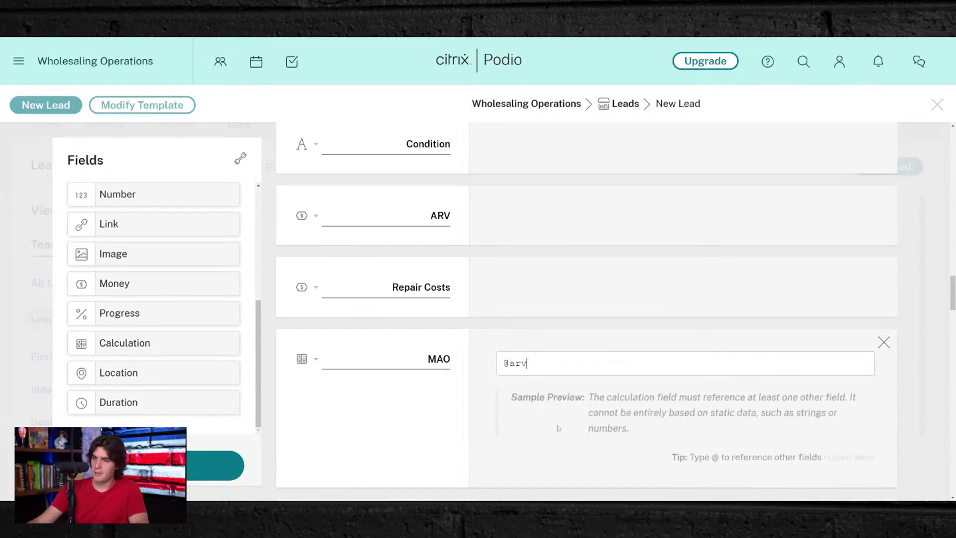
pyautogui.press('BackSpace')
pyautogui.press('BackSpace')
pyautogui.press('BackSpace')
pyautogui.press('BackSpace')
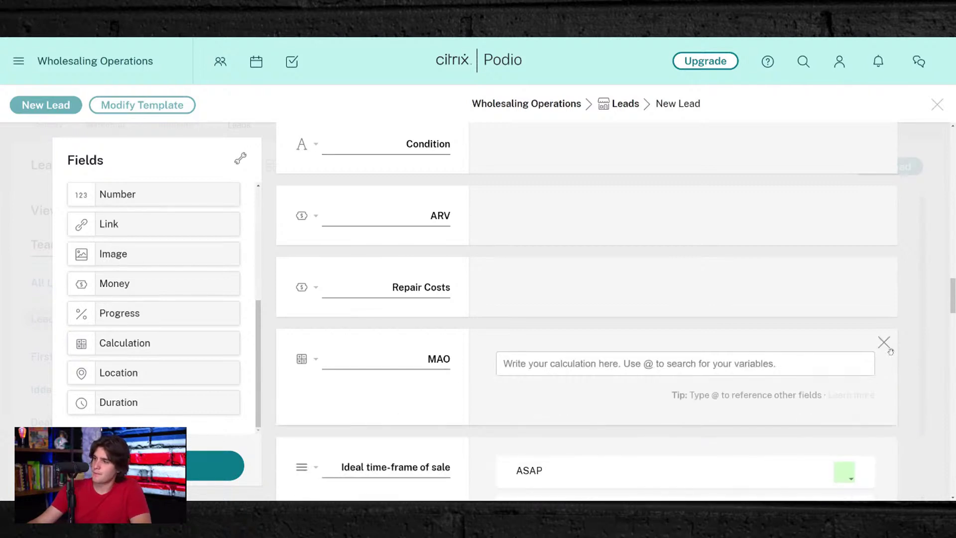
pyautogui.click(883, 343)
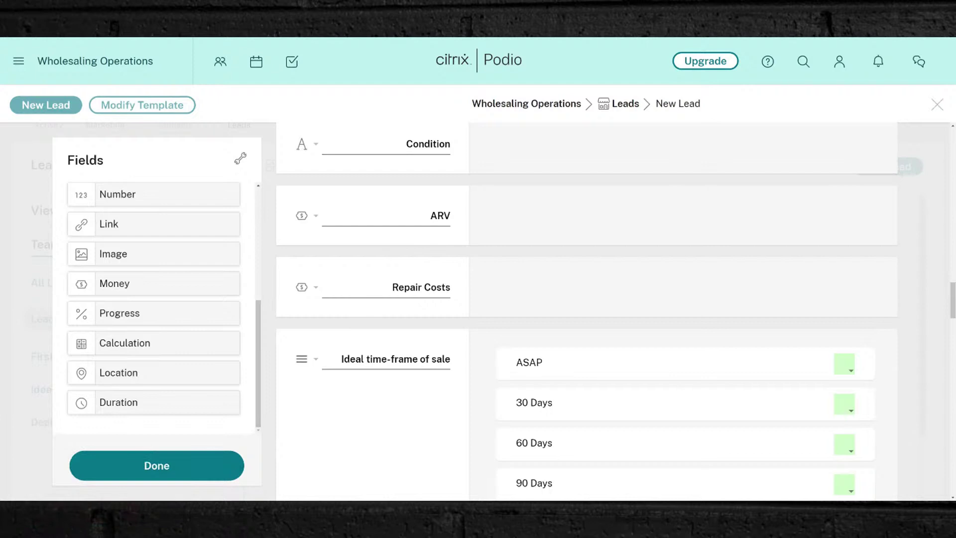
# - Save the Leads template changes and reopen the template for editing
pyautogui.click(140, 467)
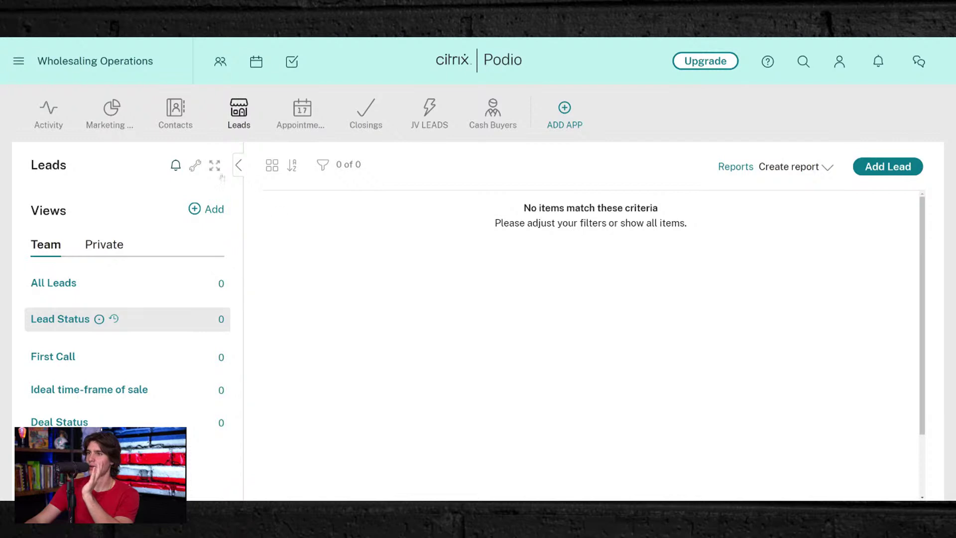
pyautogui.click(196, 166)
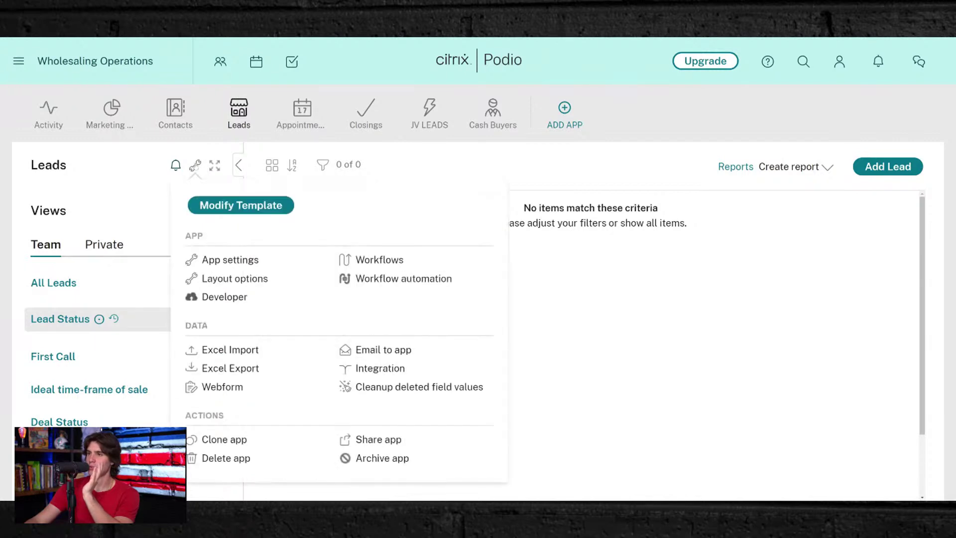
pyautogui.click(239, 205)
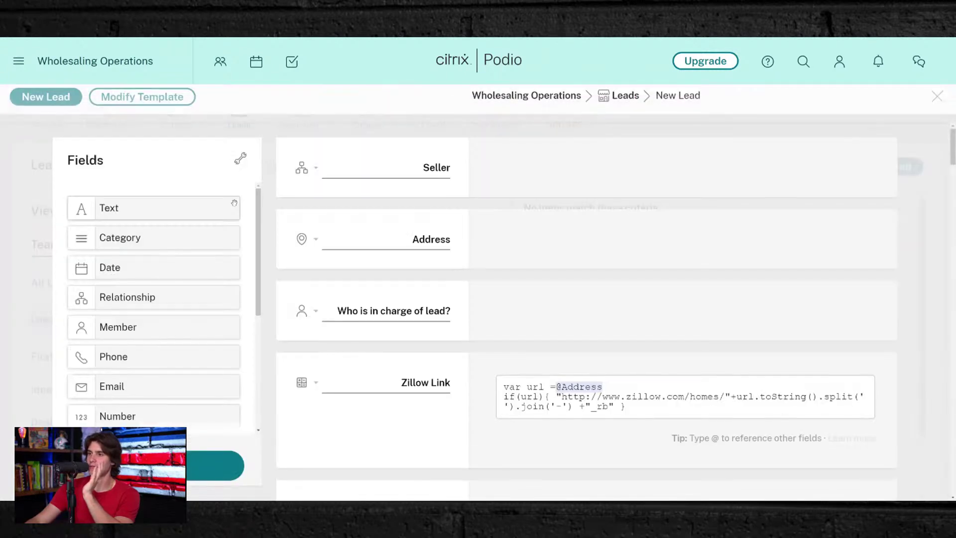
# - Correct the misspelled 'Reapir' in the money field label so it reads 'Repair Costs'
pyautogui.scroll(-10, 586, 311)
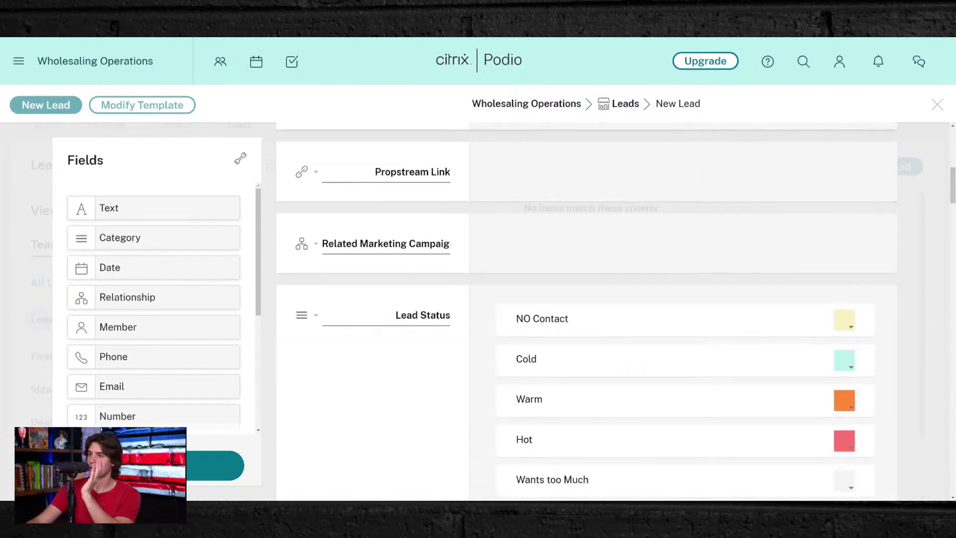
pyautogui.scroll(3, 417, 246)
pyautogui.scroll(-10, 418, 246)
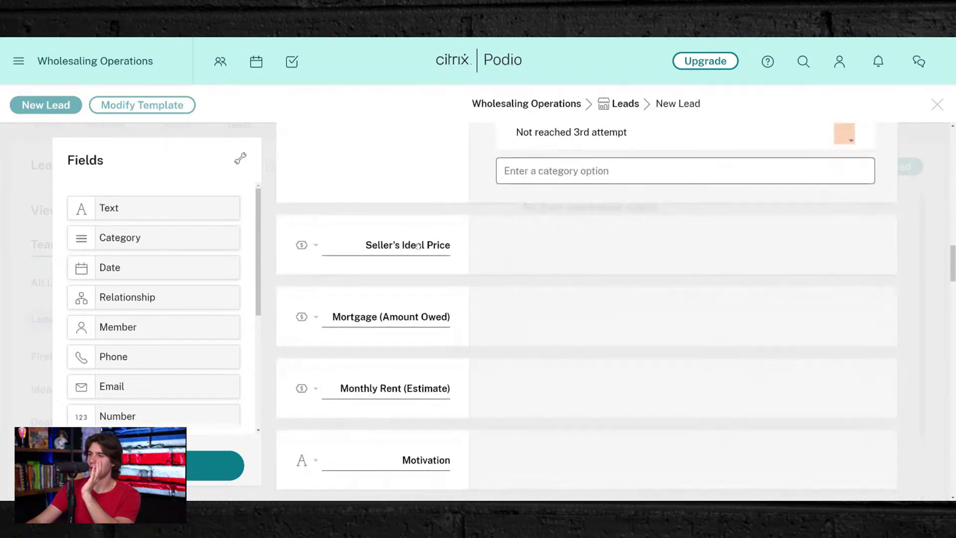
pyautogui.scroll(-5, 393, 321)
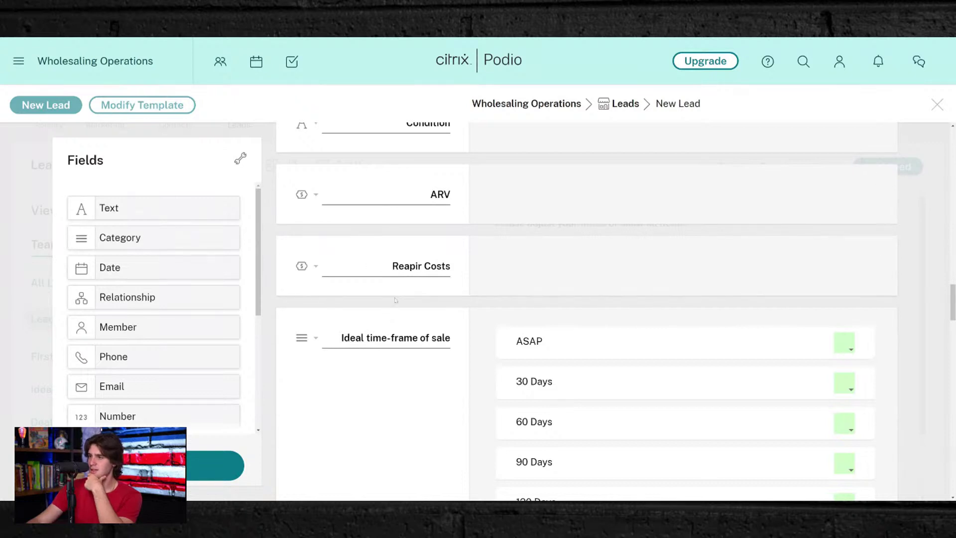
pyautogui.doubleClick(399, 266)
pyautogui.write('Re')
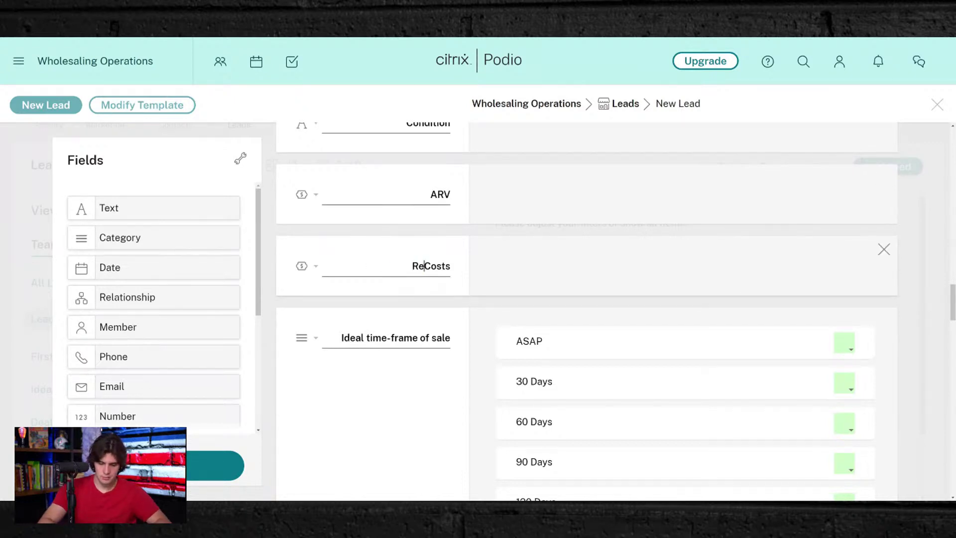
pyautogui.write('pair')
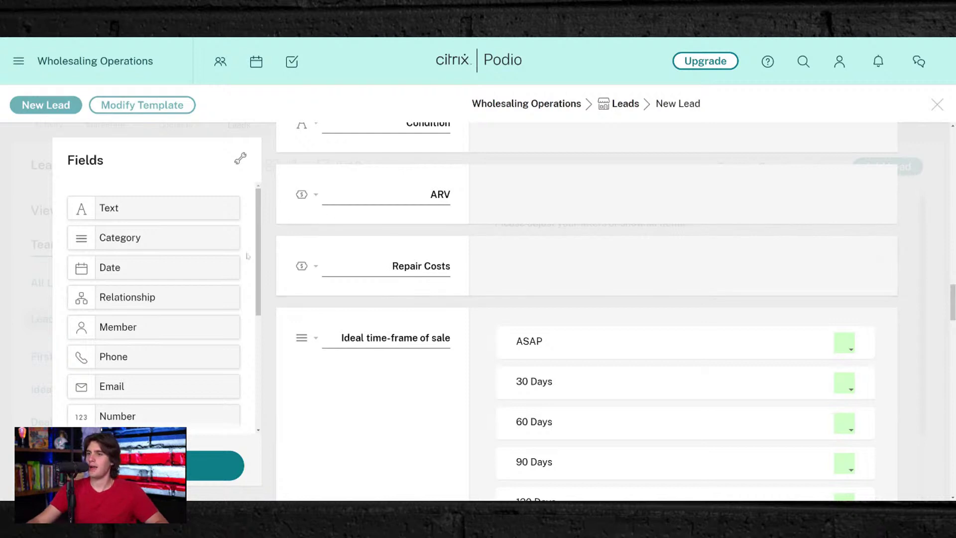
pyautogui.scroll(-4, 157, 321)
pyautogui.moveTo(171, 342); pyautogui.dragTo(285, 311)
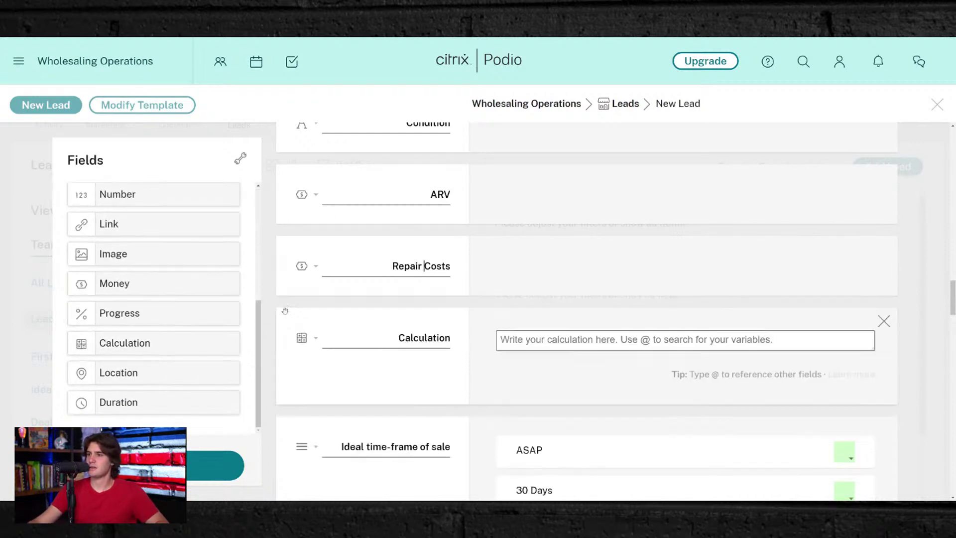
pyautogui.write('MAO')
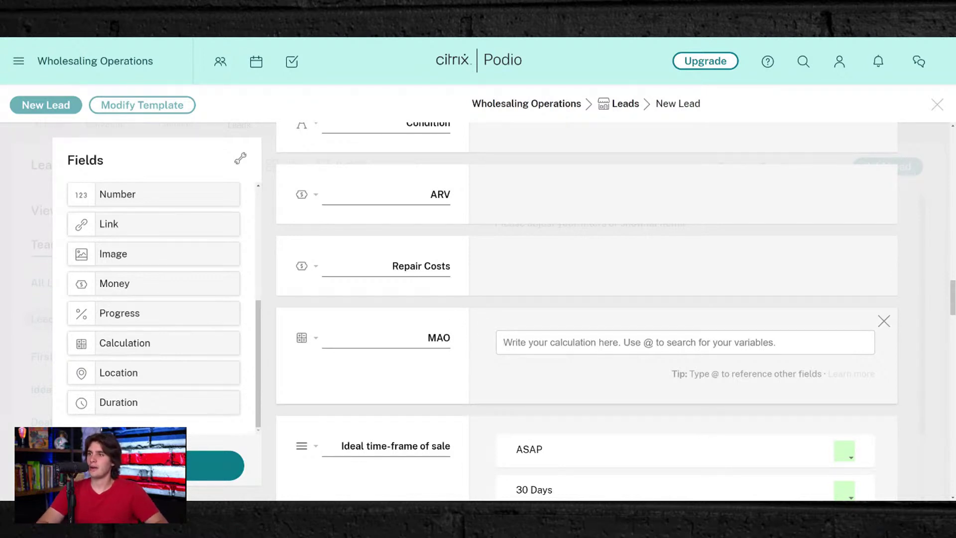
pyautogui.write('(')
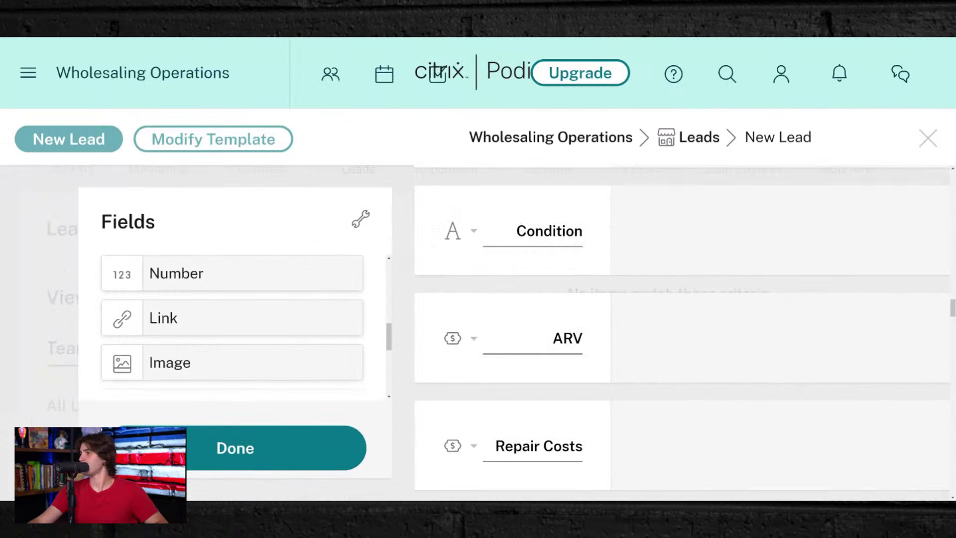
pyautogui.scroll(-5, 682, 338)
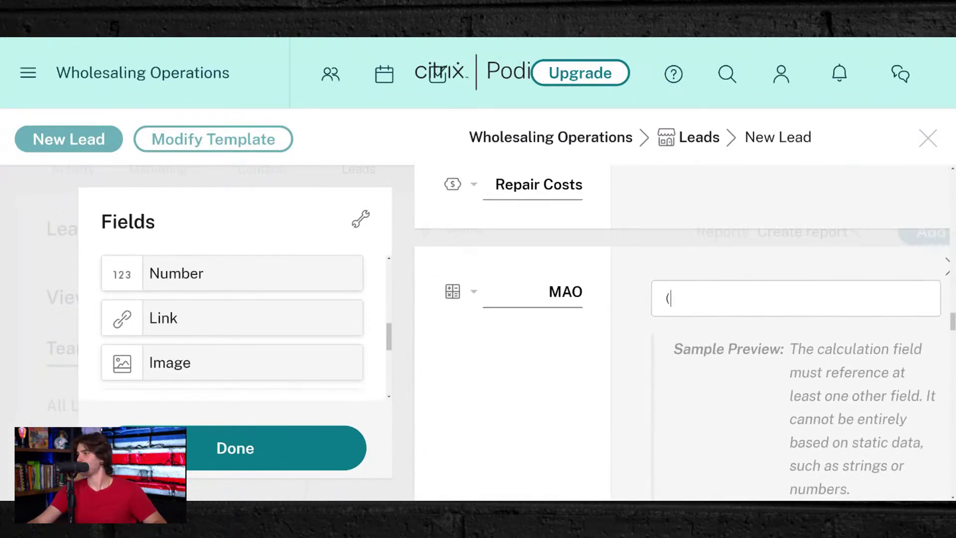
pyautogui.write('@')
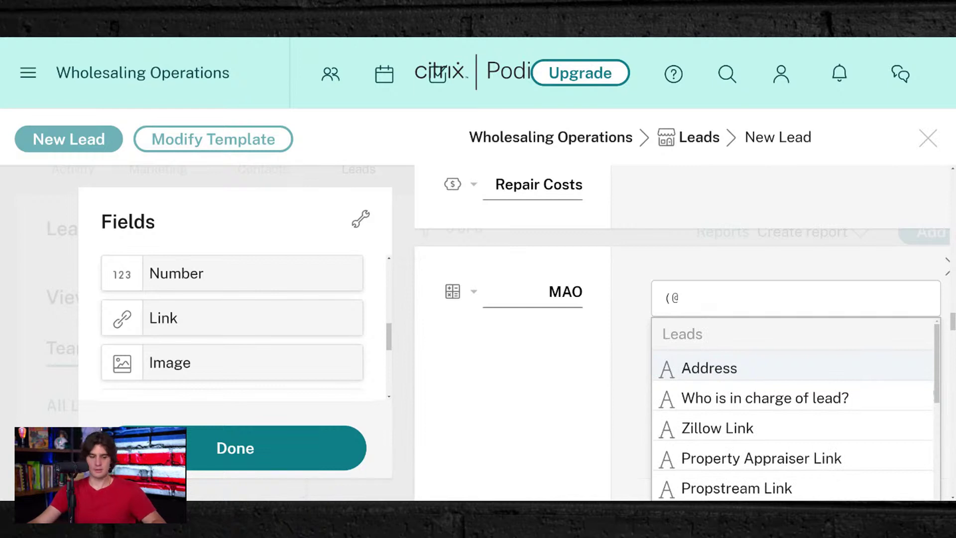
pyautogui.write('ar')
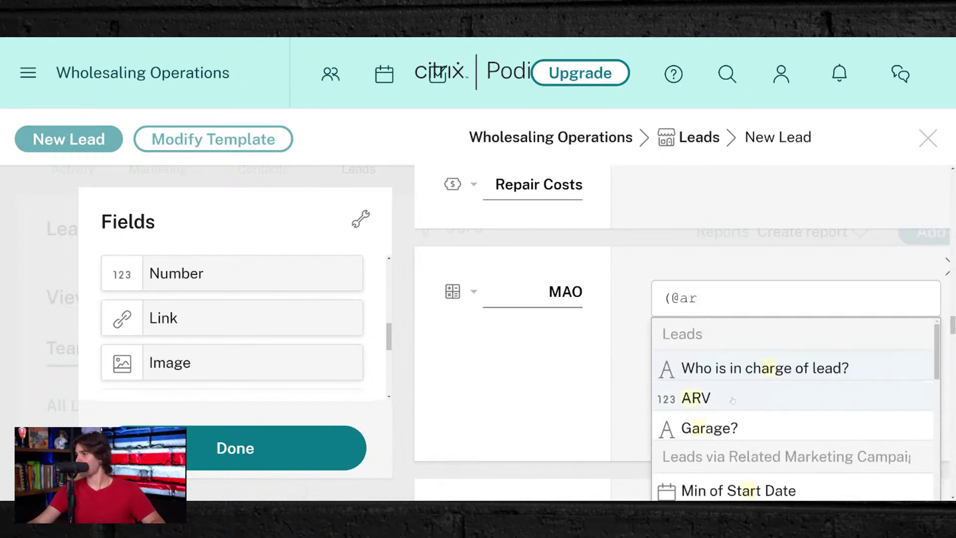
pyautogui.write('v')
pyautogui.click(708, 369)
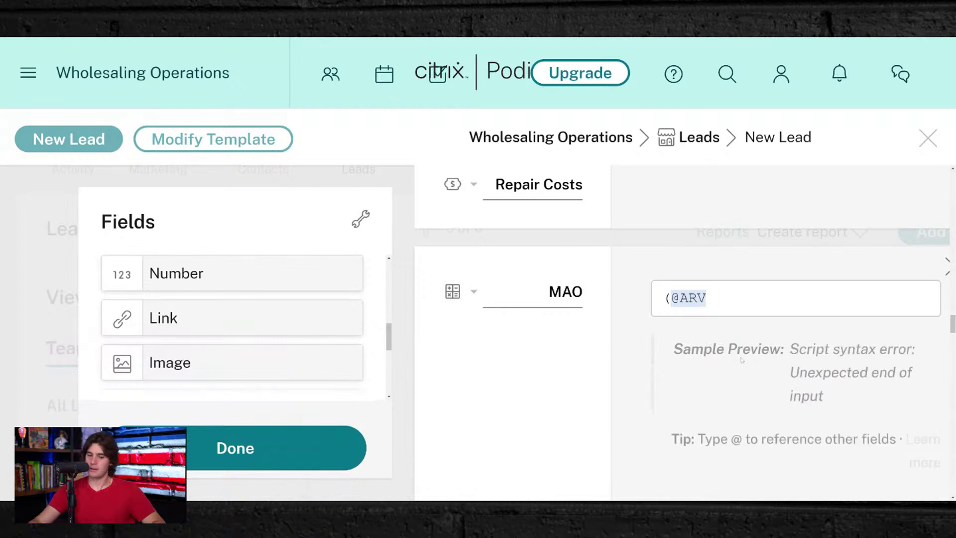
pyautogui.write('-')
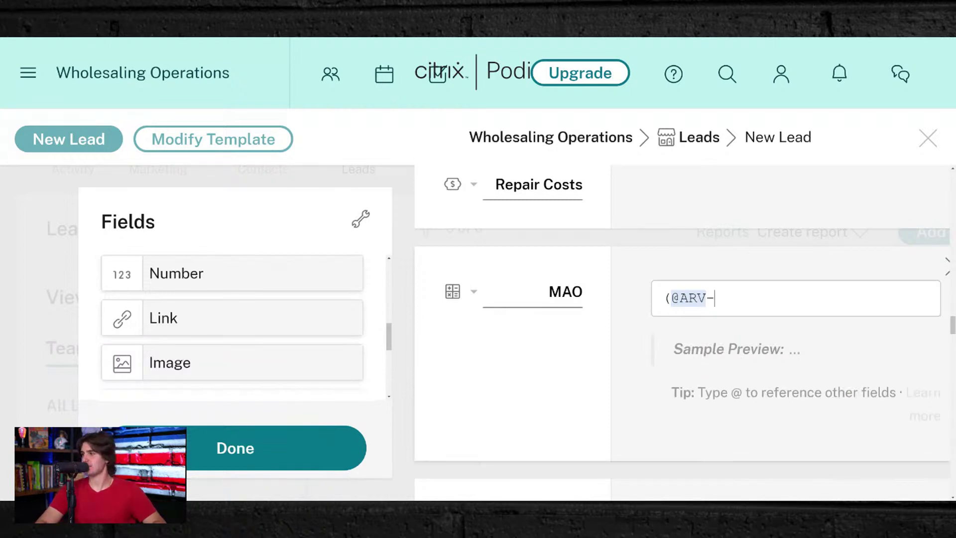
pyautogui.write('@')
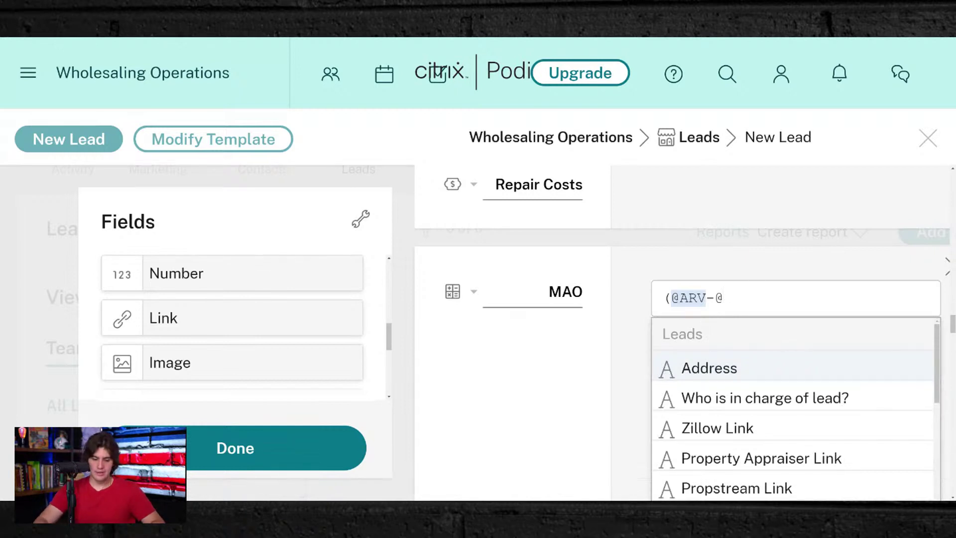
pyautogui.write('re')
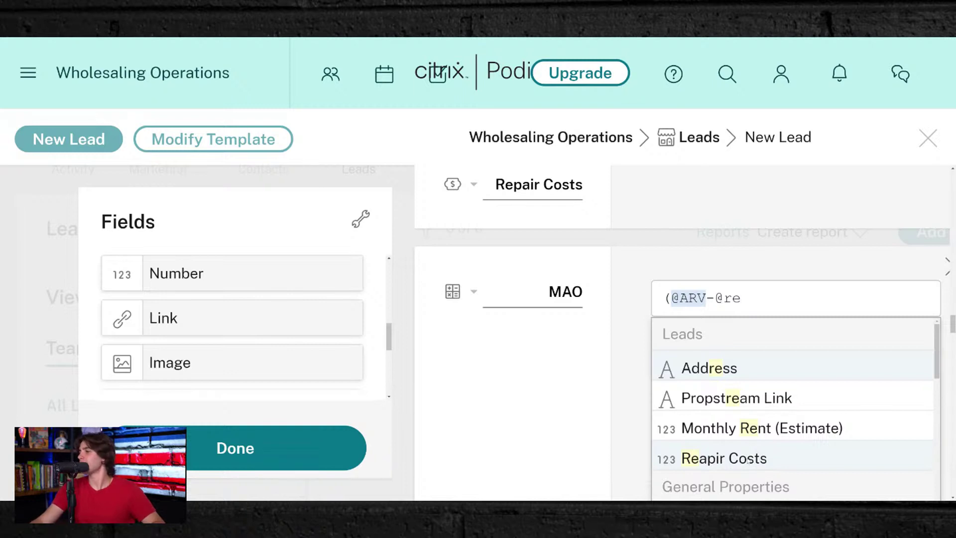
pyautogui.click(747, 458)
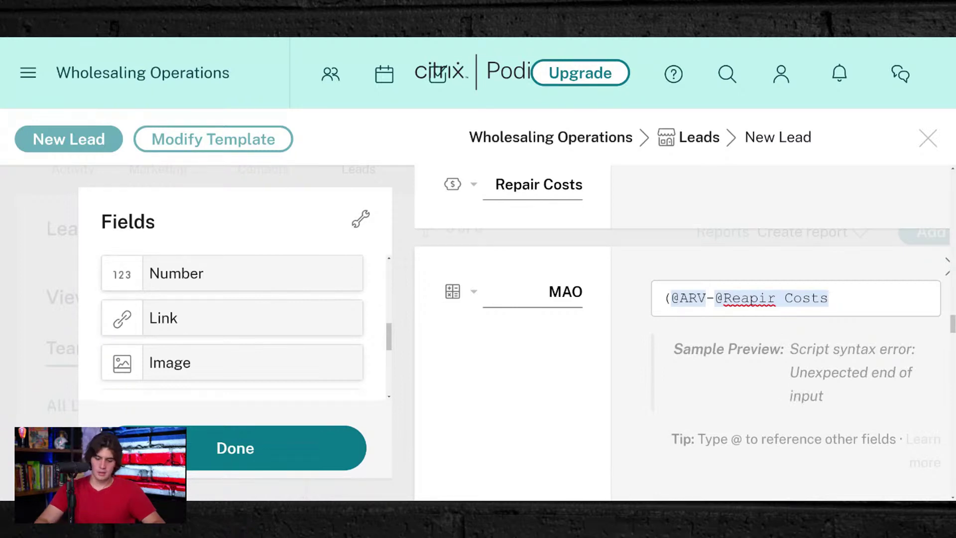
pyautogui.write(')')
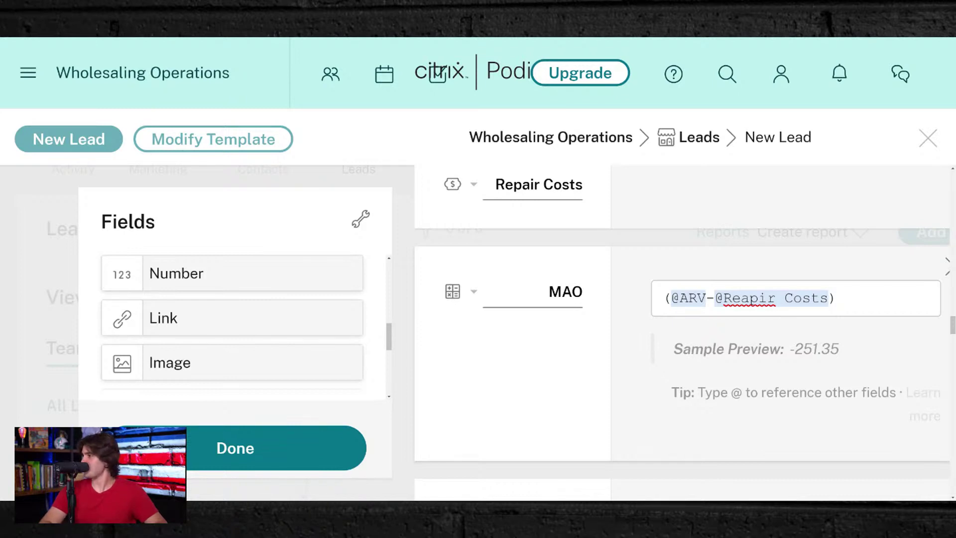
pyautogui.write('*')
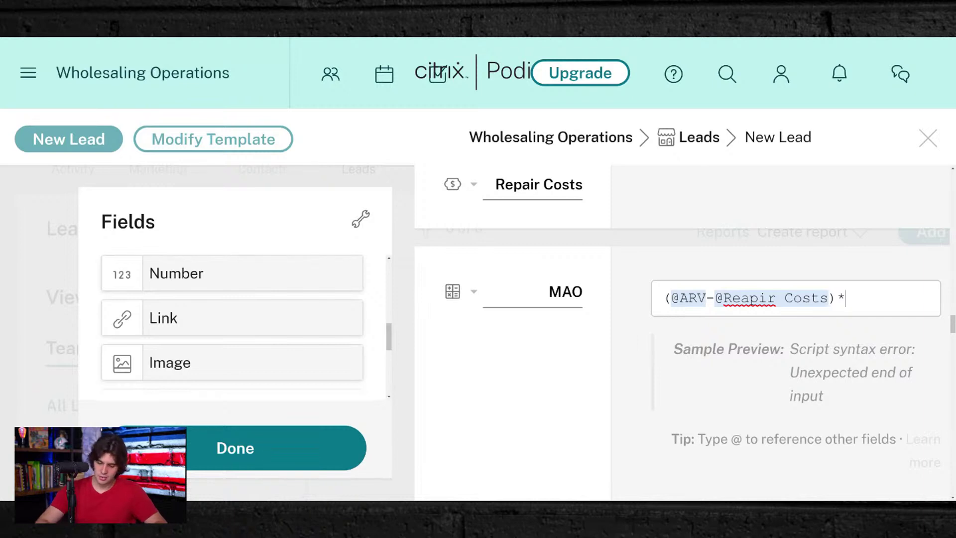
pyautogui.write('.')
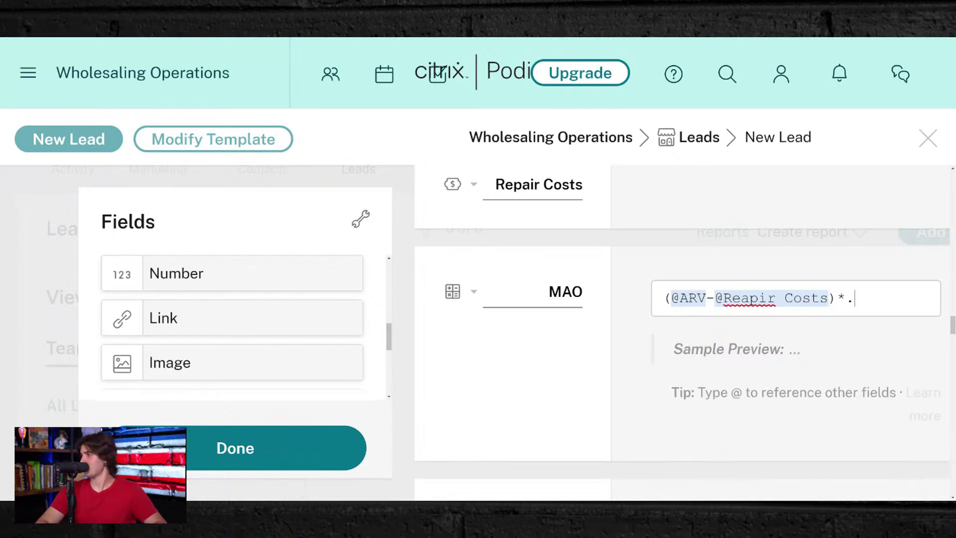
pyautogui.write('83')
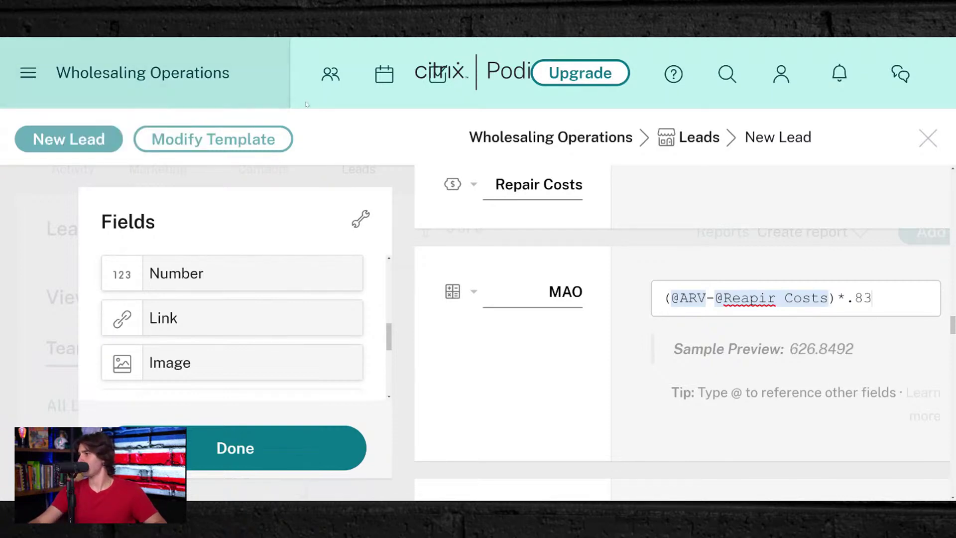
pyautogui.click(219, 445)
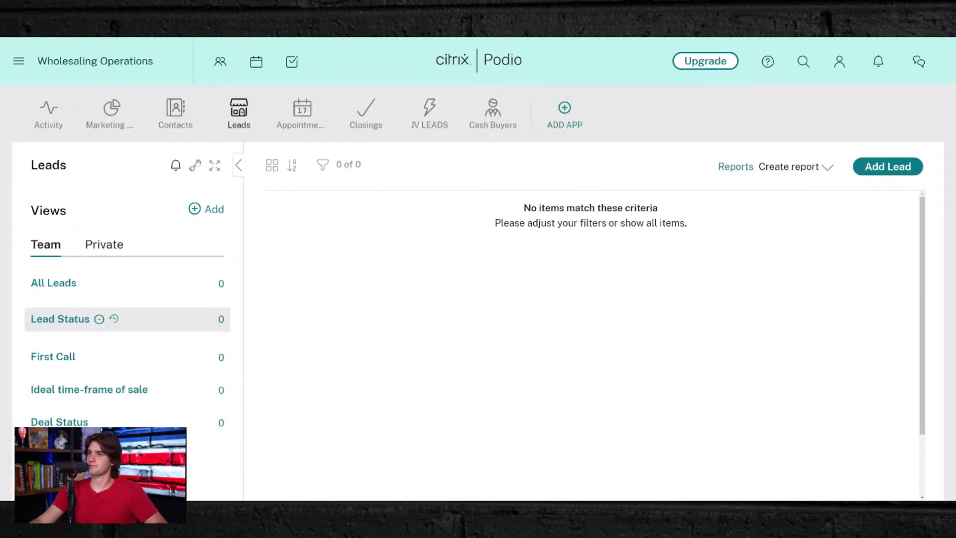
# - Reopen the Leads template and review the MAO calculation formula
pyautogui.click(194, 167)
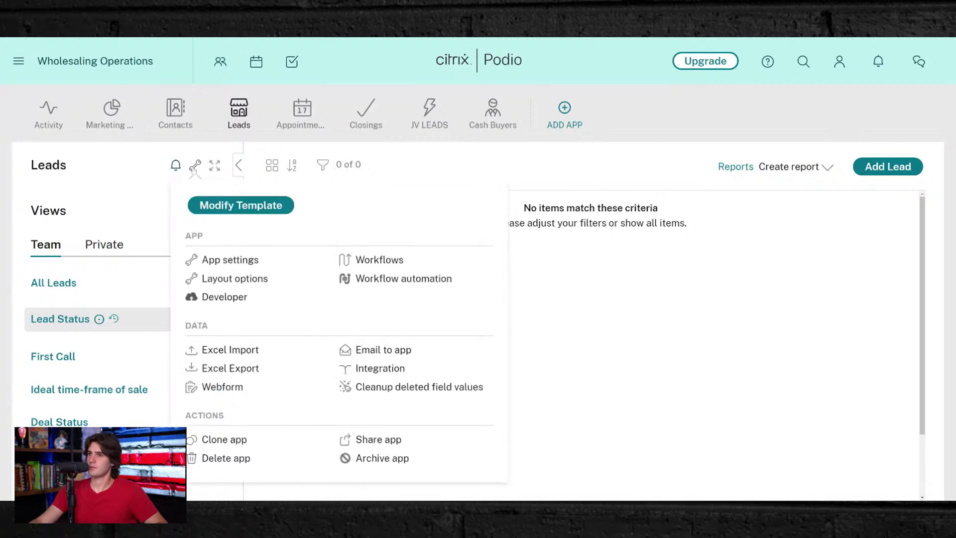
pyautogui.click(232, 206)
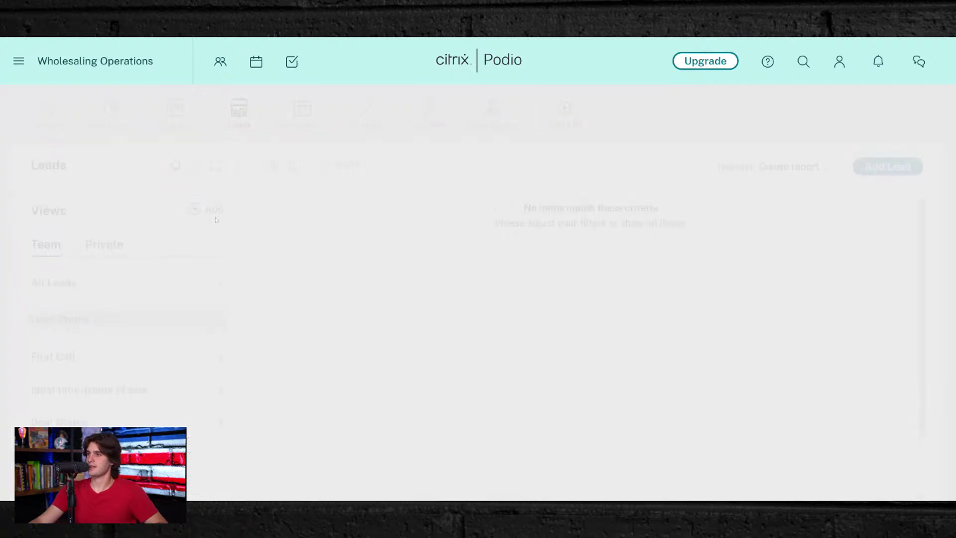
pyautogui.scroll(-3, 649, 315)
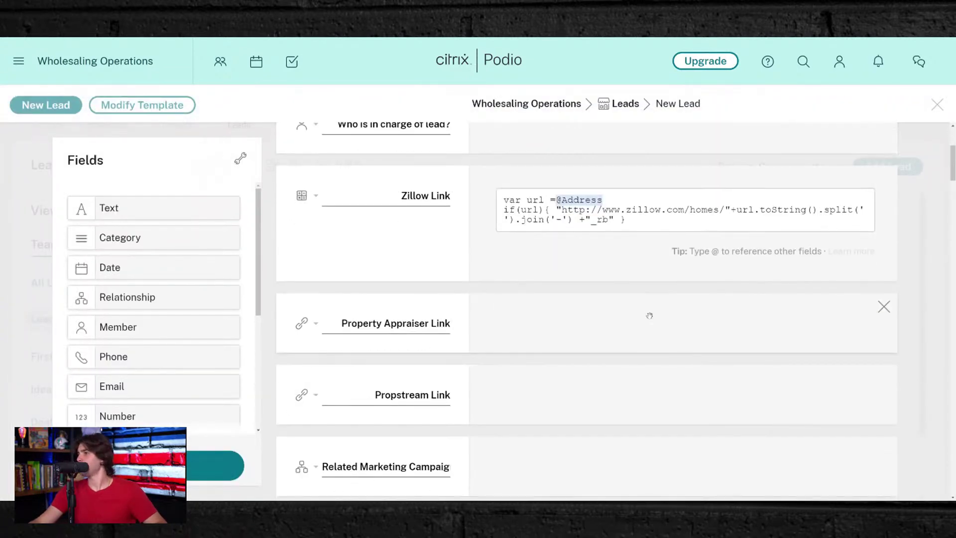
pyautogui.scroll(-10, 649, 315)
pyautogui.scroll(-10, 652, 318)
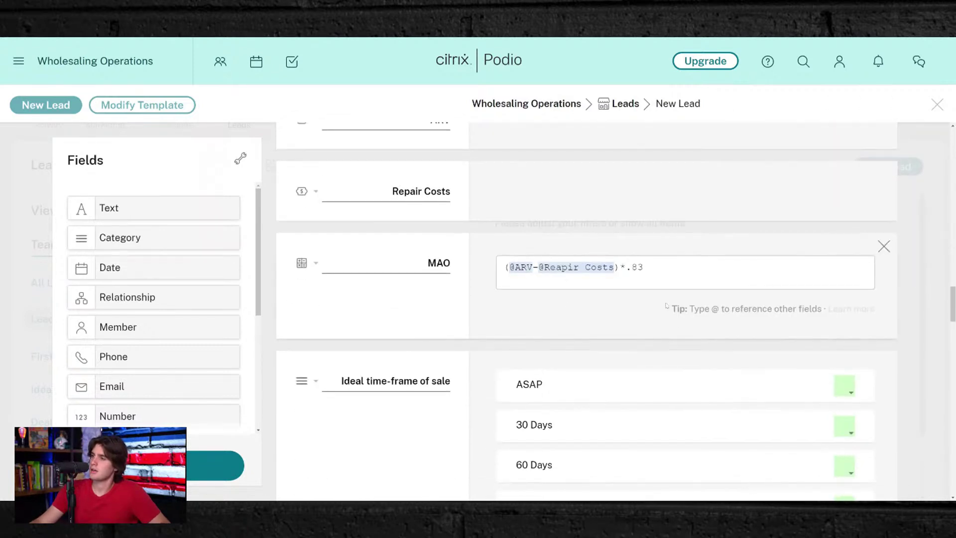
pyautogui.click(643, 268)
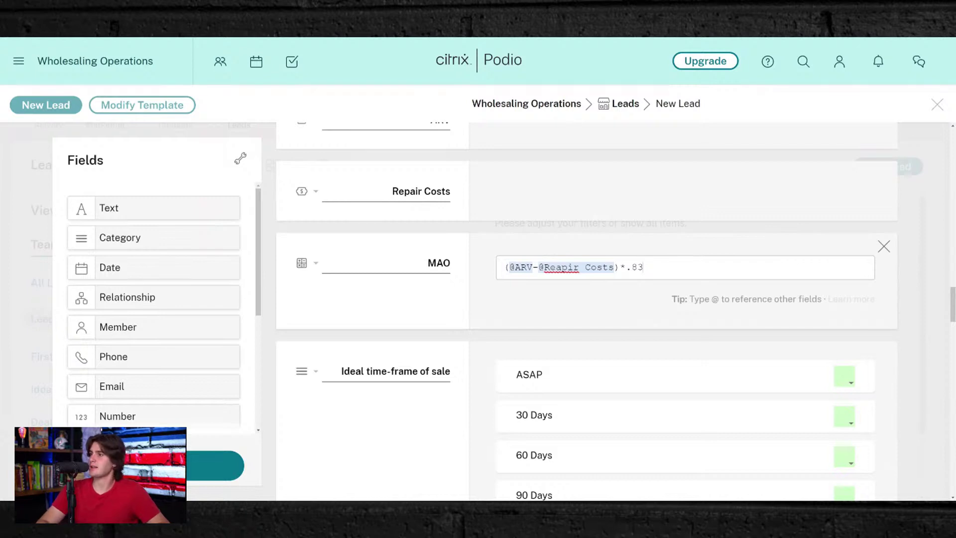
pyautogui.hotkey('ctrl', 'a')
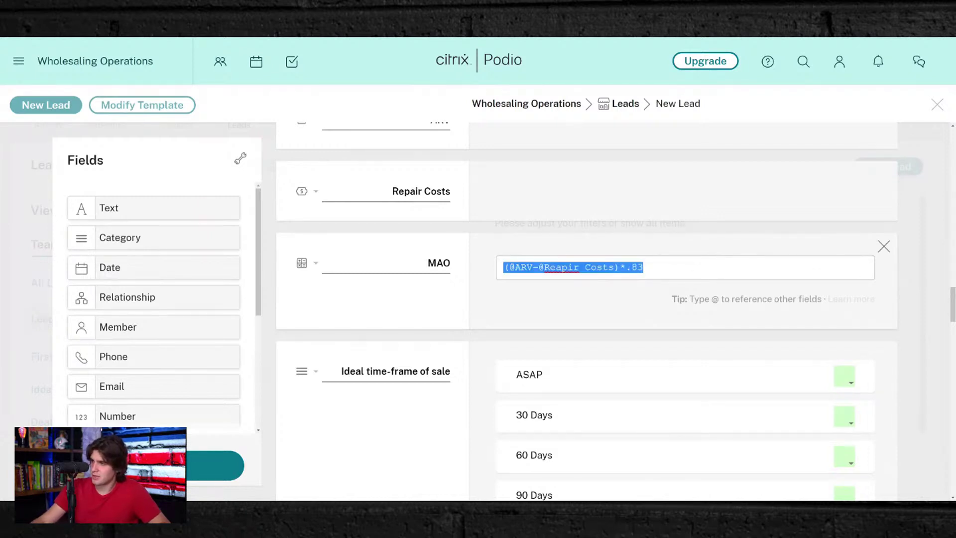
pyautogui.click(644, 266)
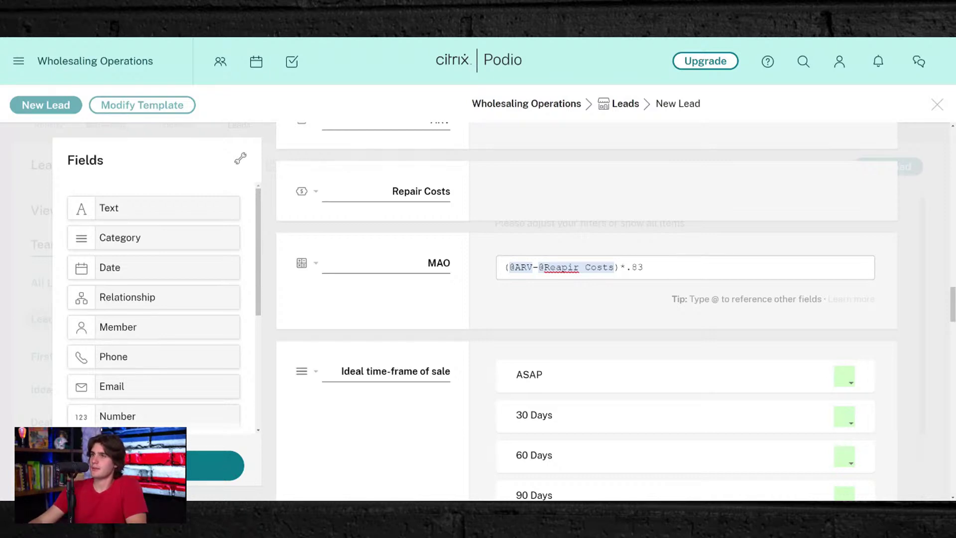
# - Delete the unused Money field at the end of the template, so Related Request follows Deal Status
pyautogui.scroll(-3, 462, 345)
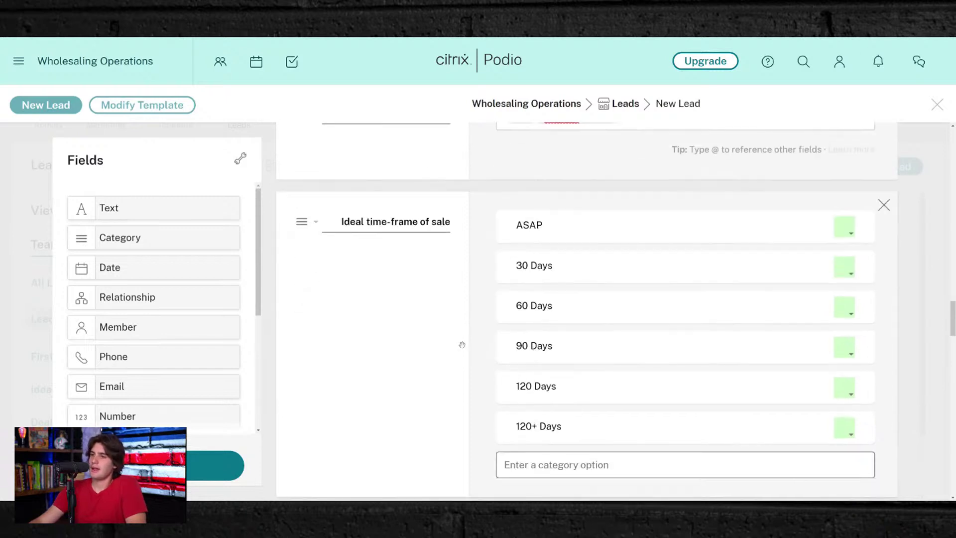
pyautogui.scroll(-12, 462, 344)
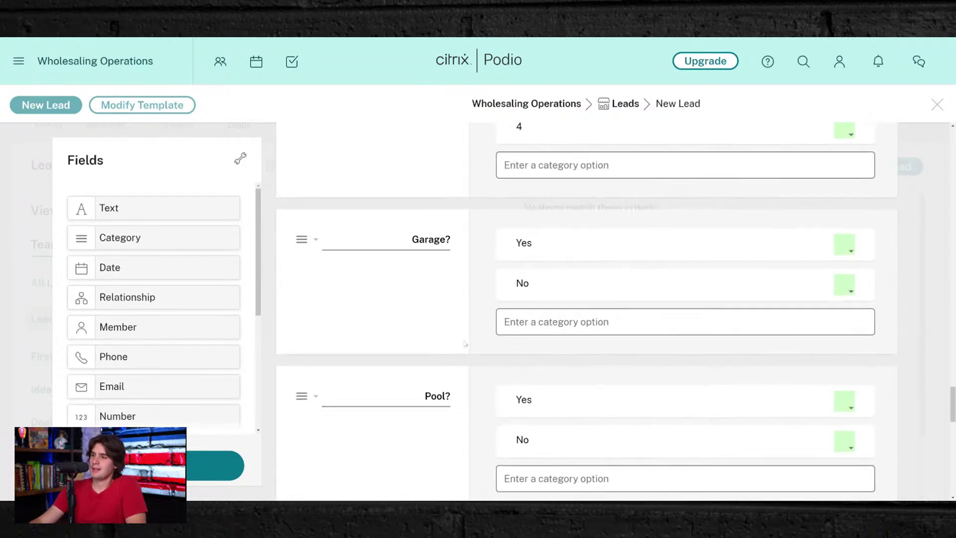
pyautogui.scroll(-15, 464, 342)
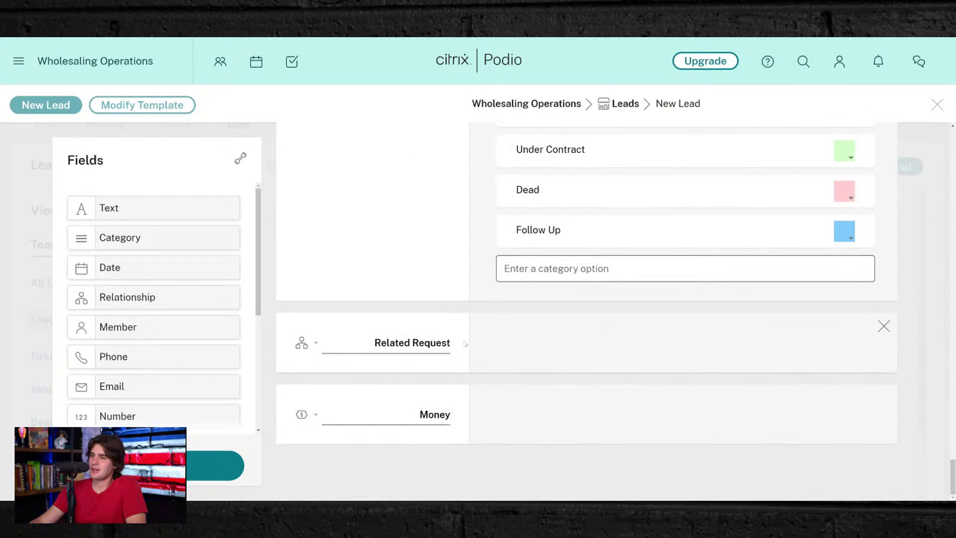
pyautogui.click(884, 397)
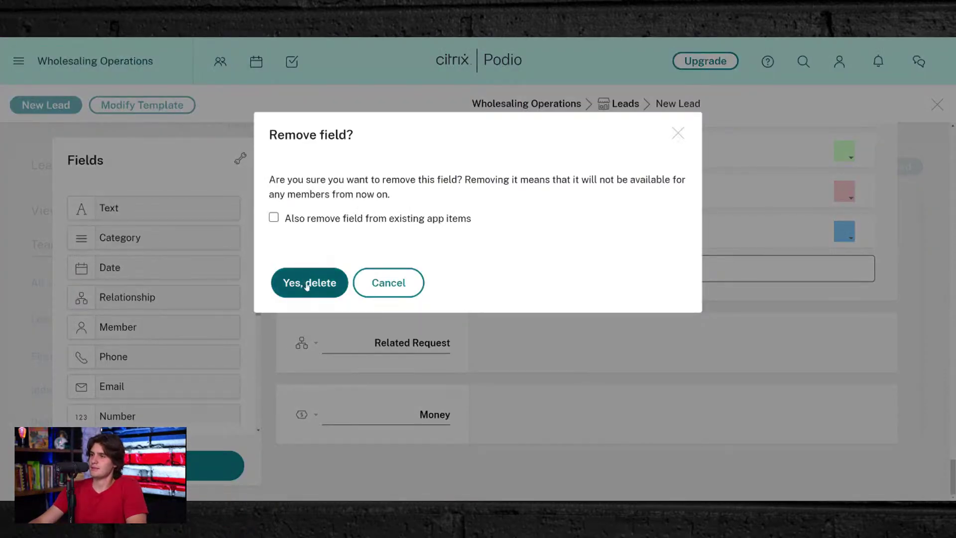
pyautogui.click(307, 285)
pyautogui.scroll(-3, 172, 302)
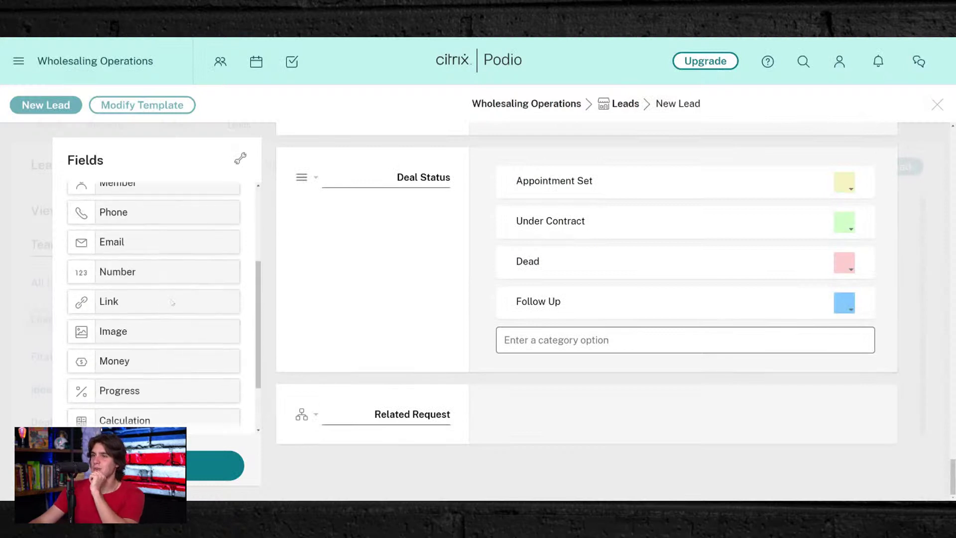
pyautogui.scroll(-2, 172, 302)
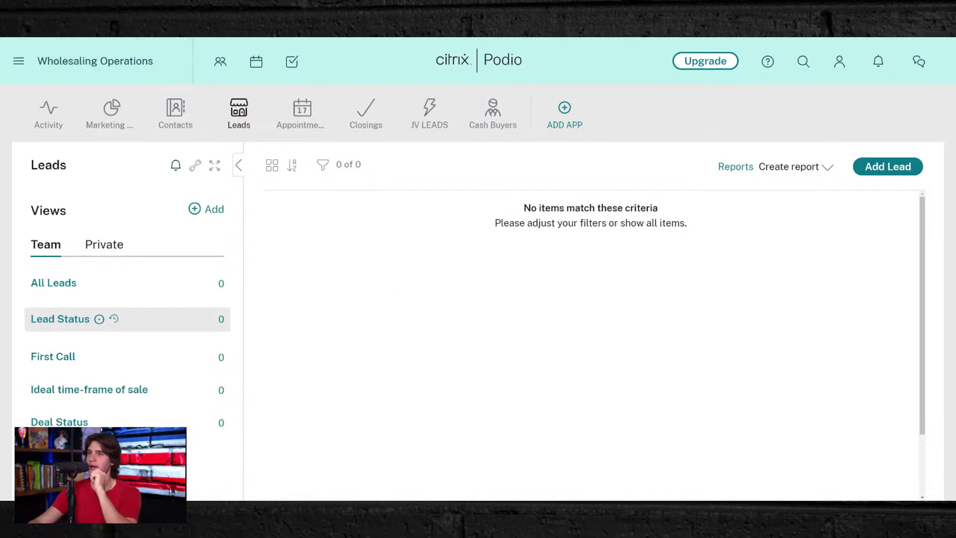
# - Start a new lead and create a contact with the seller's name and work phone number
pyautogui.click(860, 167)
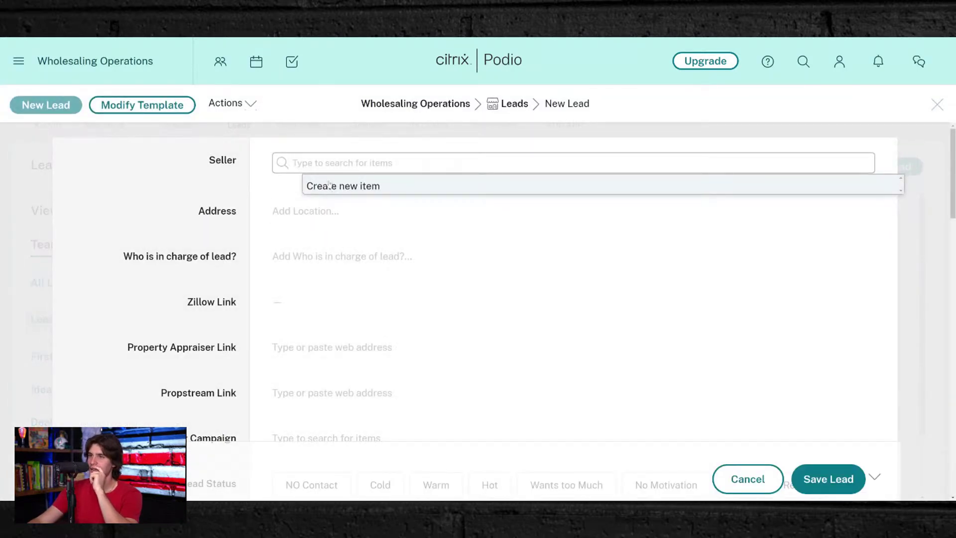
pyautogui.click(329, 185)
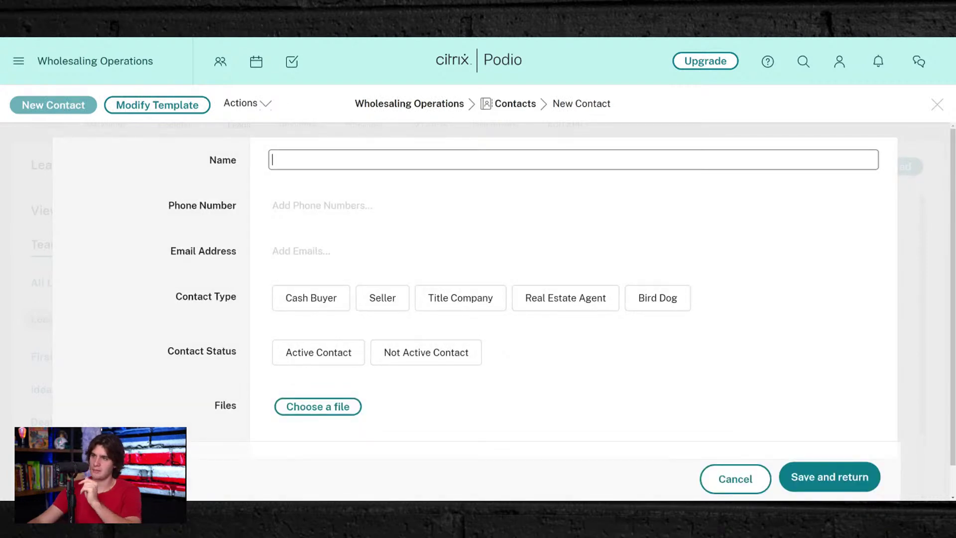
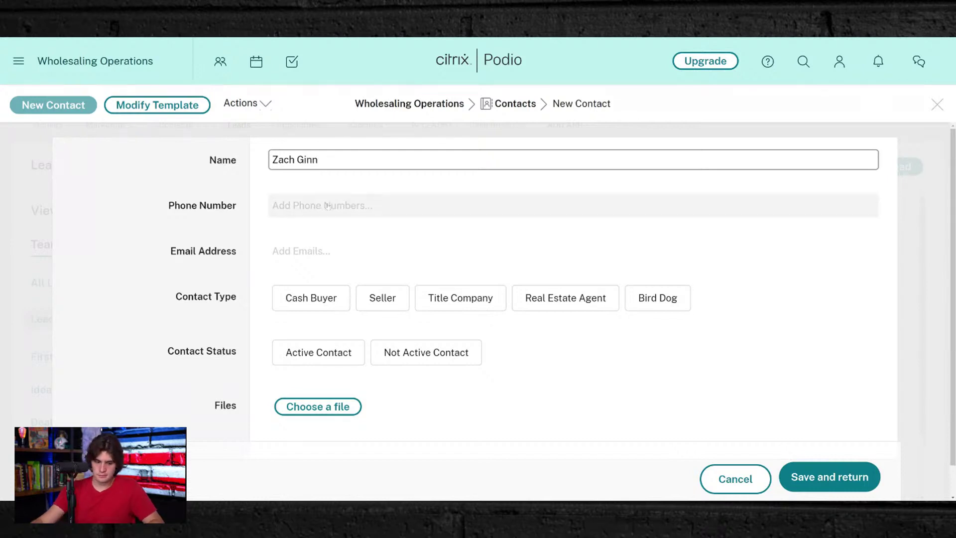
pyautogui.click(328, 205)
pyautogui.write('111')
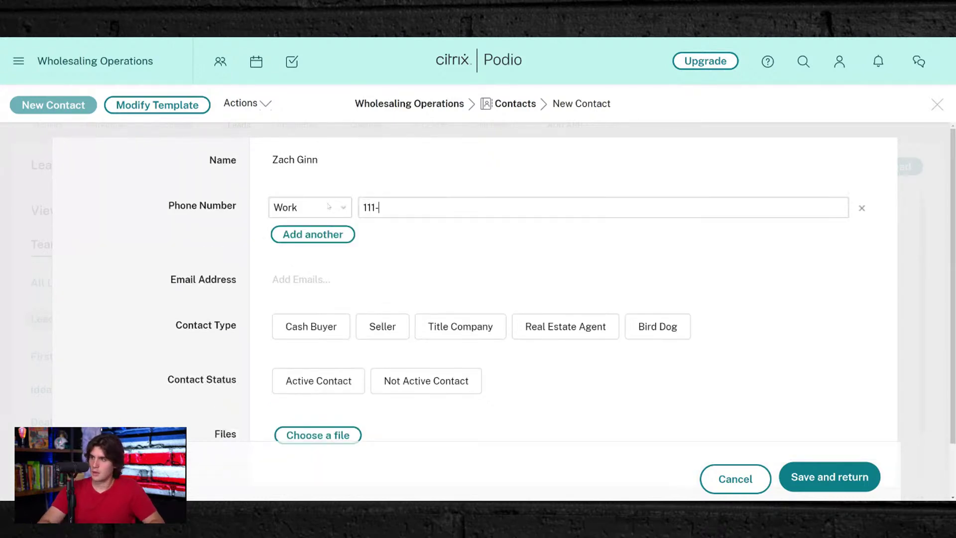
pyautogui.write('-111-1100')
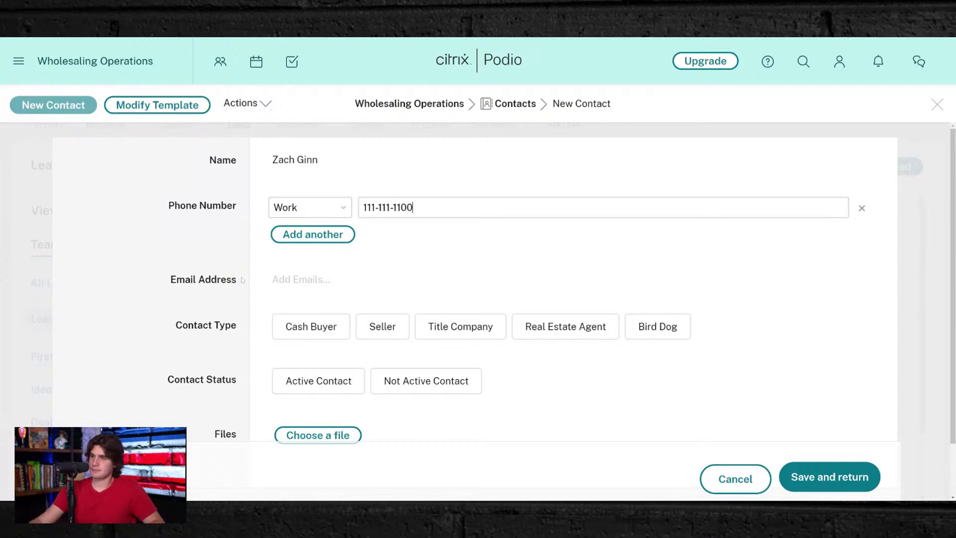
pyautogui.click(299, 279)
pyautogui.scroll(-2, 374, 268)
# - Set the contact's type to Seller and status to Active Contact, then save it
pyautogui.click(347, 285)
pyautogui.click(323, 288)
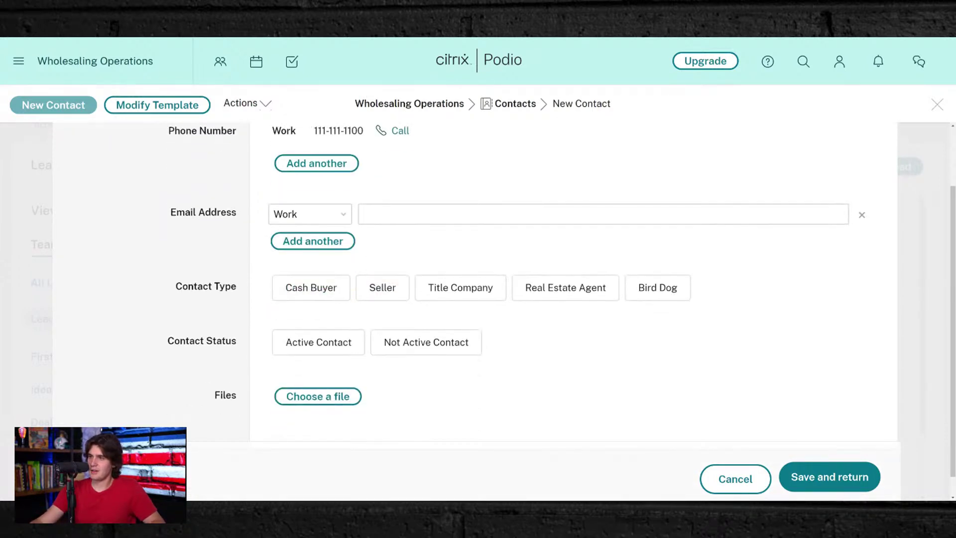
pyautogui.click(324, 288)
pyautogui.click(324, 288)
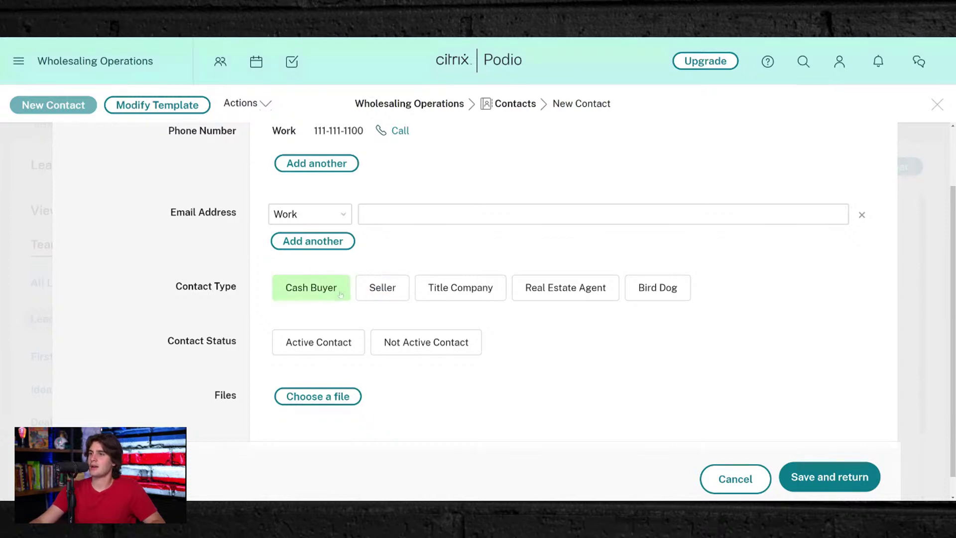
pyautogui.click(382, 289)
pyautogui.click(331, 321)
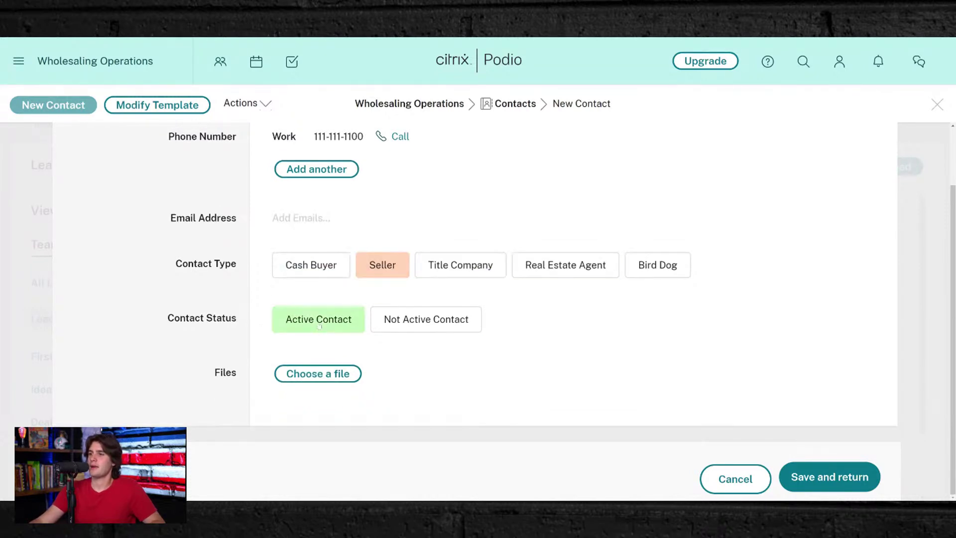
pyautogui.click(830, 479)
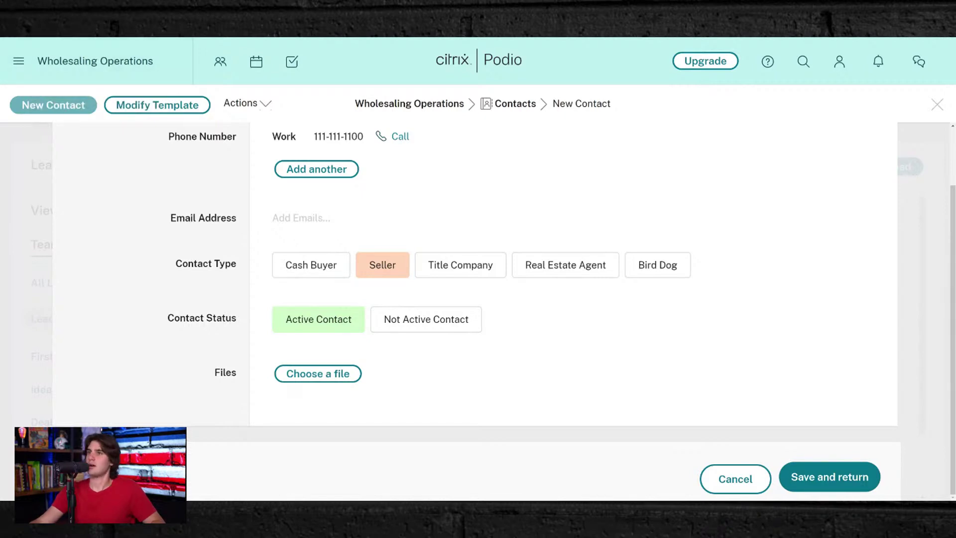
pyautogui.click(843, 475)
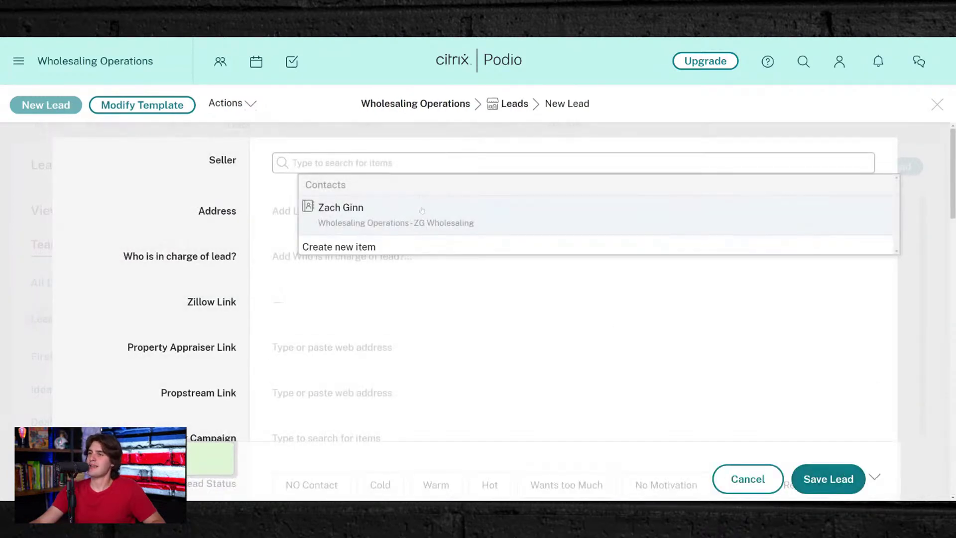
# - Link the new contact as the lead's seller and enter the property address from the suggestions
pyautogui.click(421, 211)
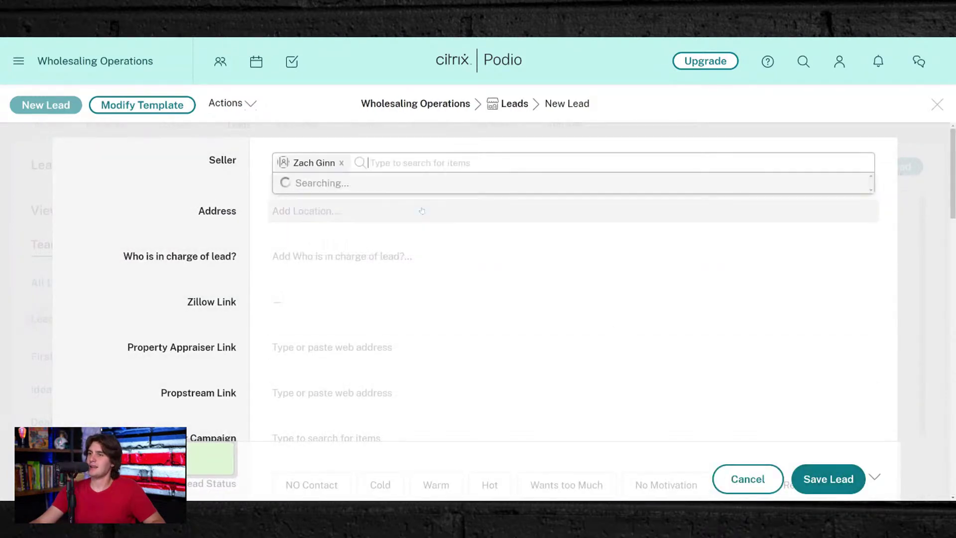
pyautogui.click(131, 197)
pyautogui.click(319, 329)
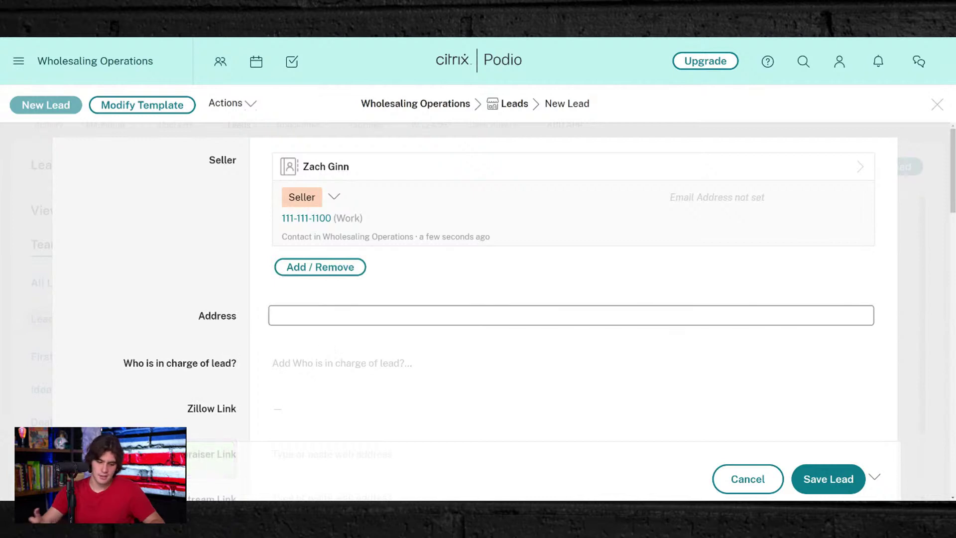
pyautogui.write('1600 pens')
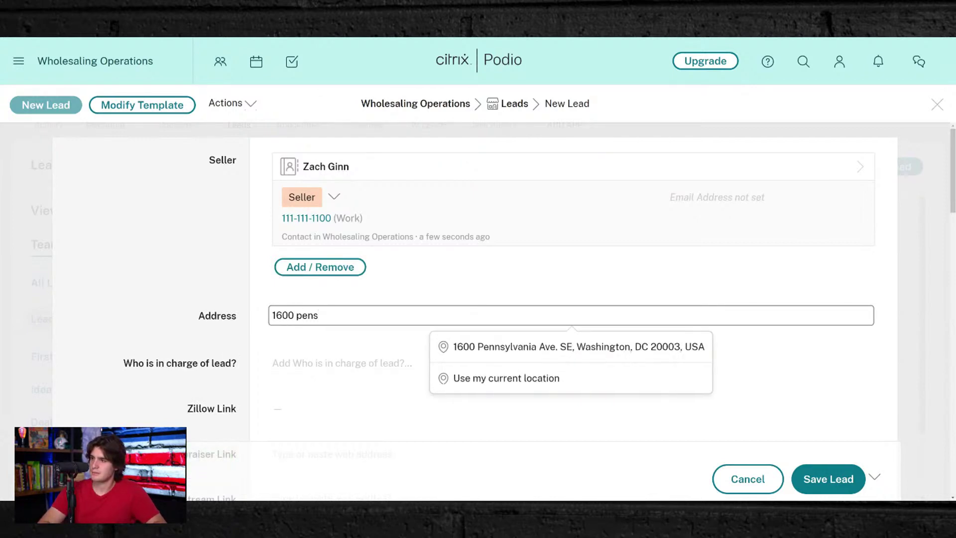
pyautogui.press('Down')
pyautogui.press('Return')
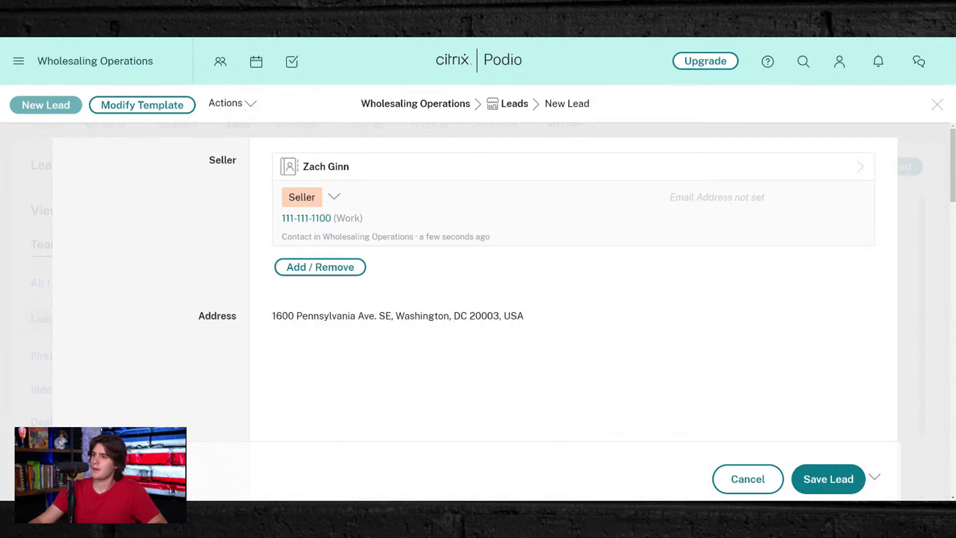
# - Assign a workspace member in 'Who is in charge of lead?'
pyautogui.scroll(-4, 468, 405)
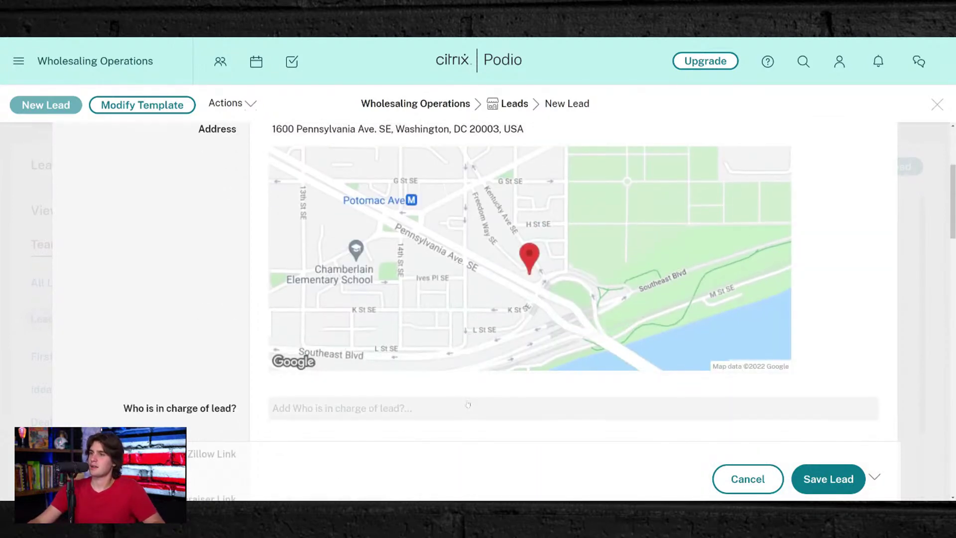
pyautogui.scroll(-2, 229, 305)
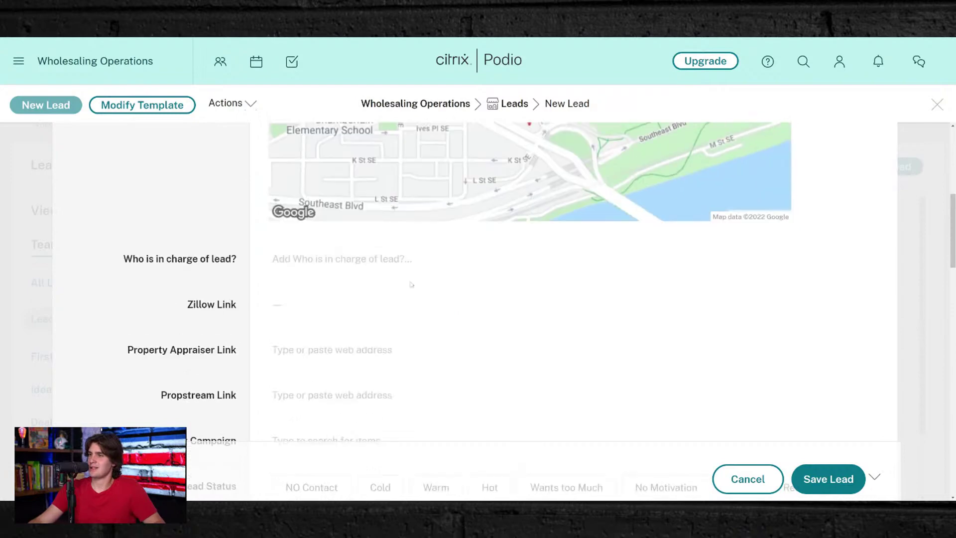
pyautogui.scroll(5, 381, 285)
pyautogui.scroll(-3, 381, 285)
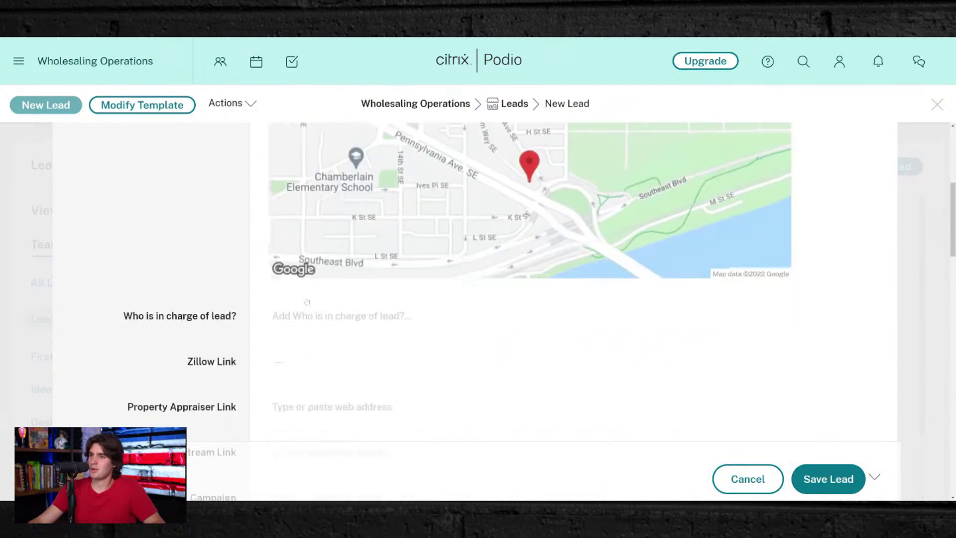
pyautogui.scroll(3, 382, 285)
pyautogui.scroll(-3, 338, 320)
pyautogui.click(331, 333)
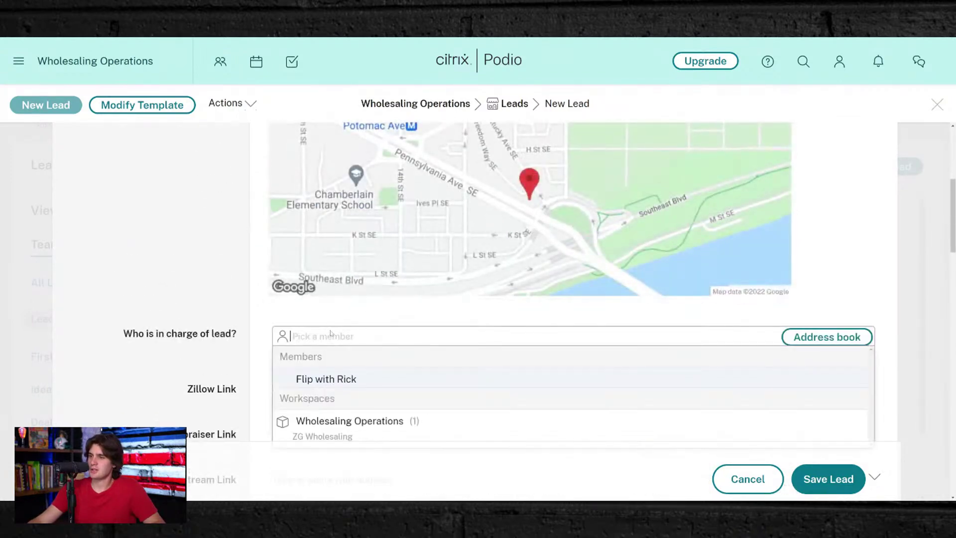
pyautogui.click(349, 379)
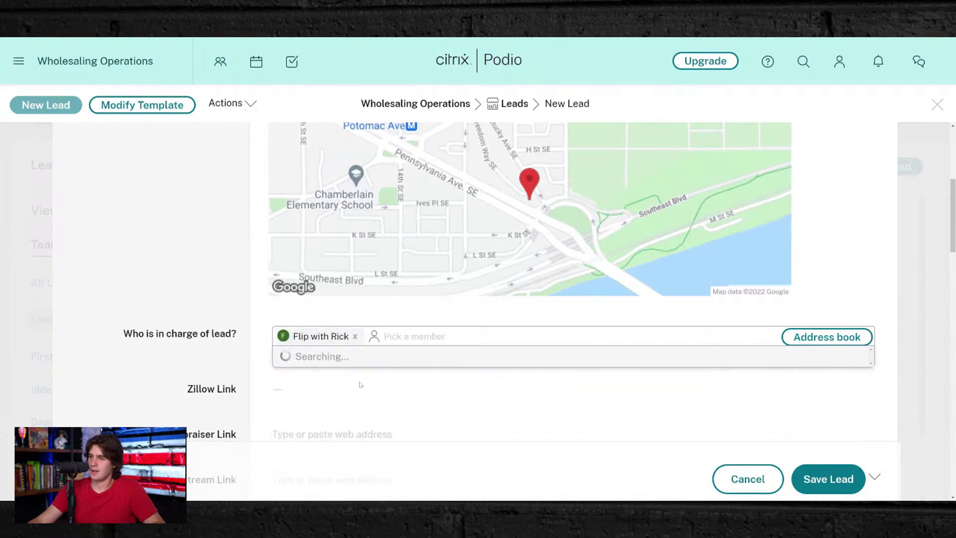
pyautogui.click(124, 260)
pyautogui.scroll(-3, 348, 239)
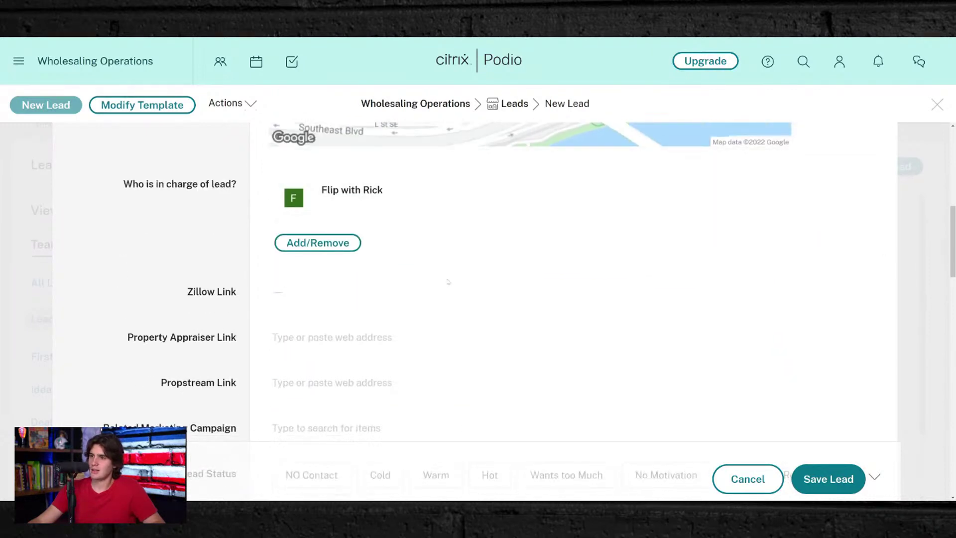
pyautogui.scroll(7, 401, 323)
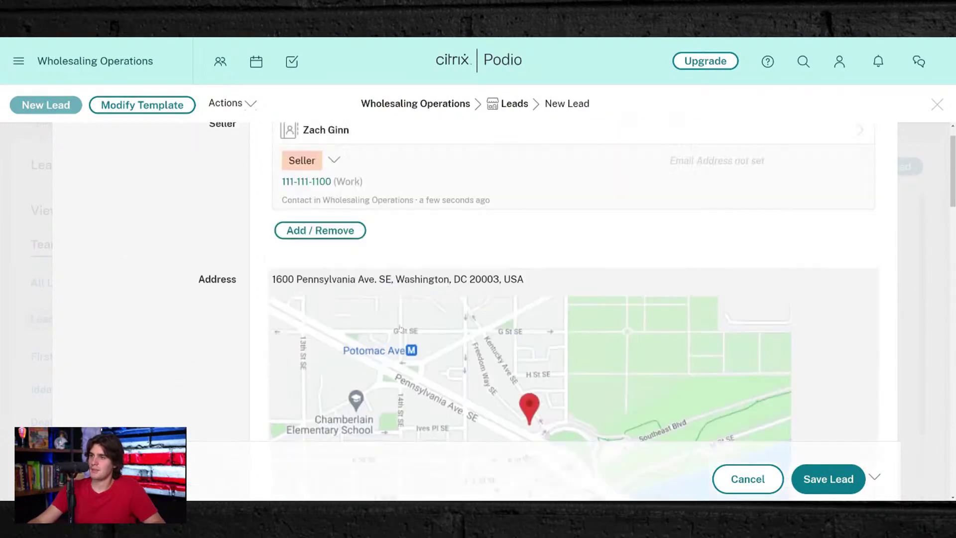
pyautogui.scroll(-4, 320, 276)
pyautogui.scroll(-2, 320, 276)
pyautogui.scroll(4, 320, 276)
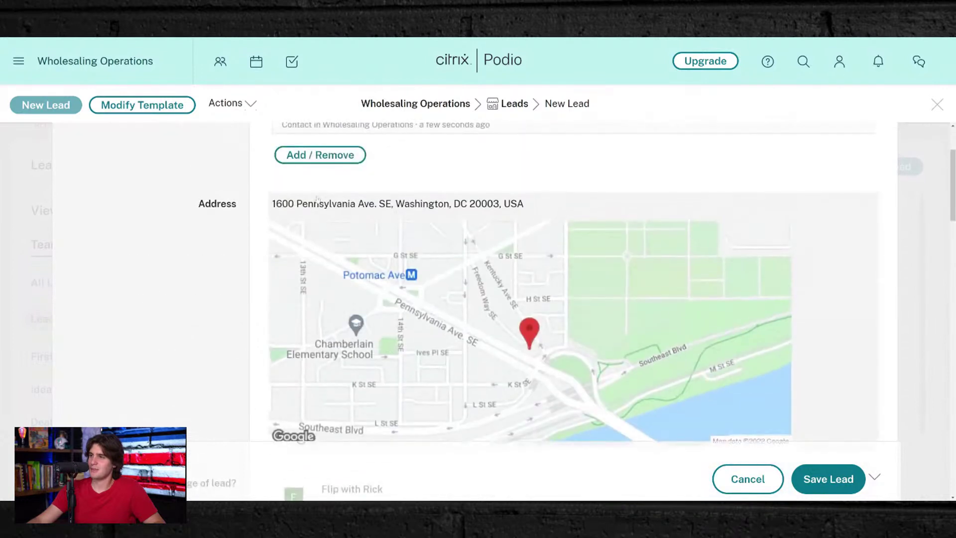
# - Replace the property address with a Fayetteville, Arkansas test address chosen from the suggestions
pyautogui.click(319, 201)
pyautogui.press('BackSpace')
pyautogui.write('c')
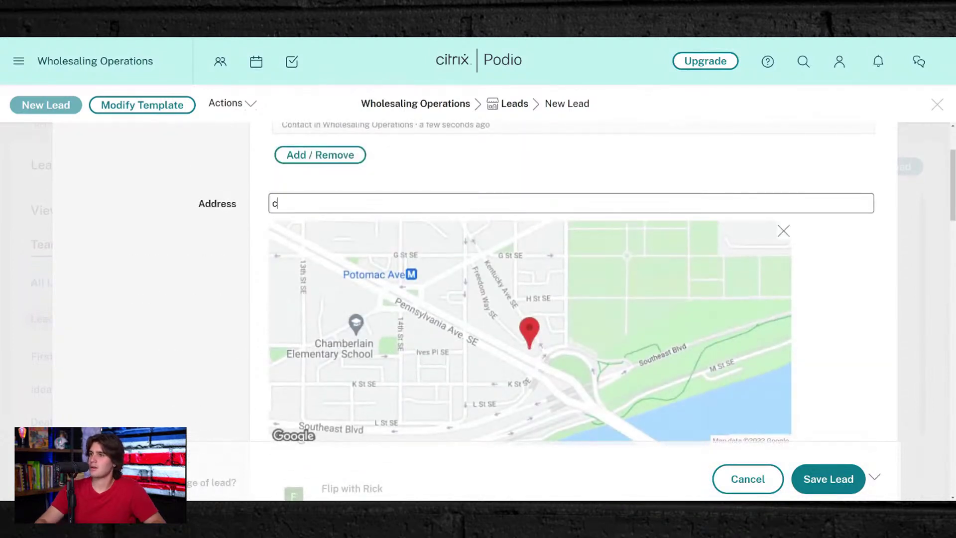
pyautogui.write('200')
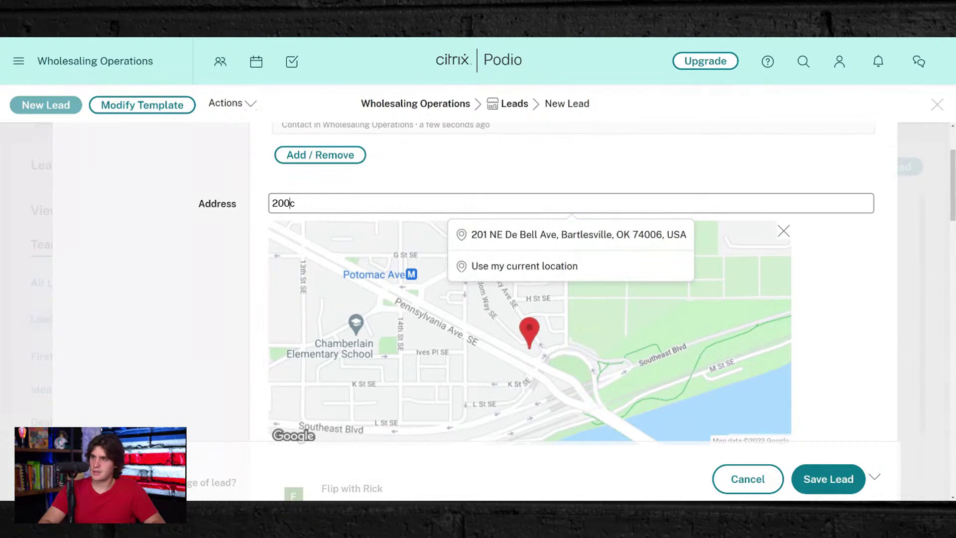
pyautogui.press('BackSpace')
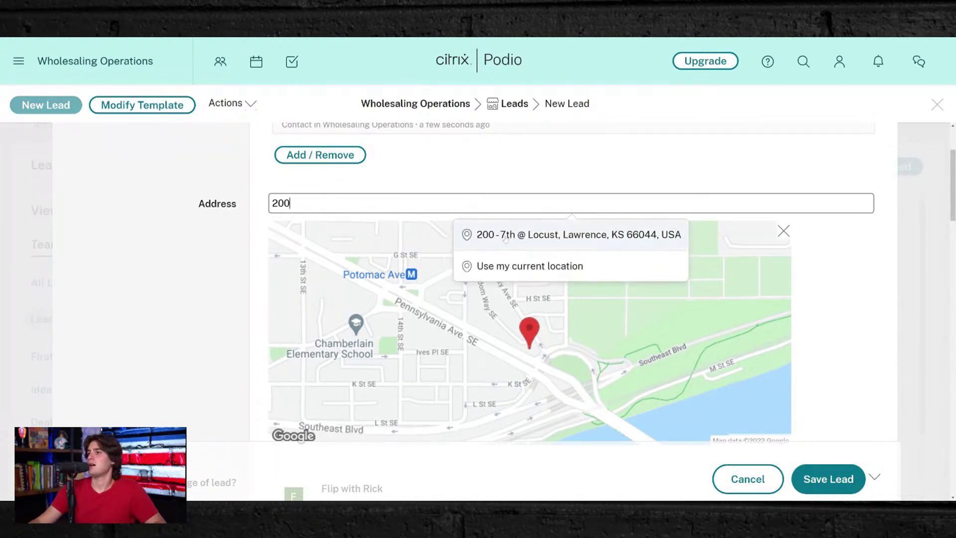
pyautogui.click(505, 240)
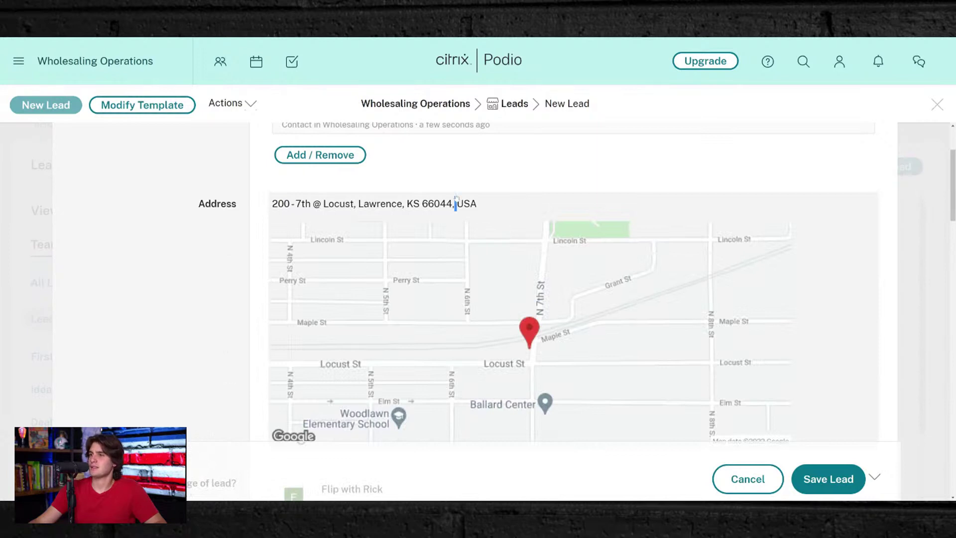
pyautogui.tripleClick(456, 202)
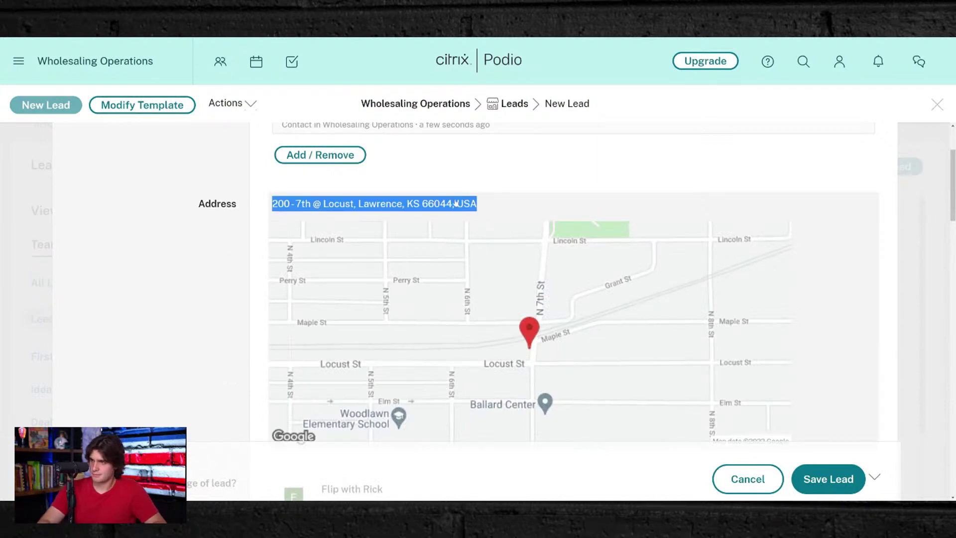
pyautogui.click(456, 203)
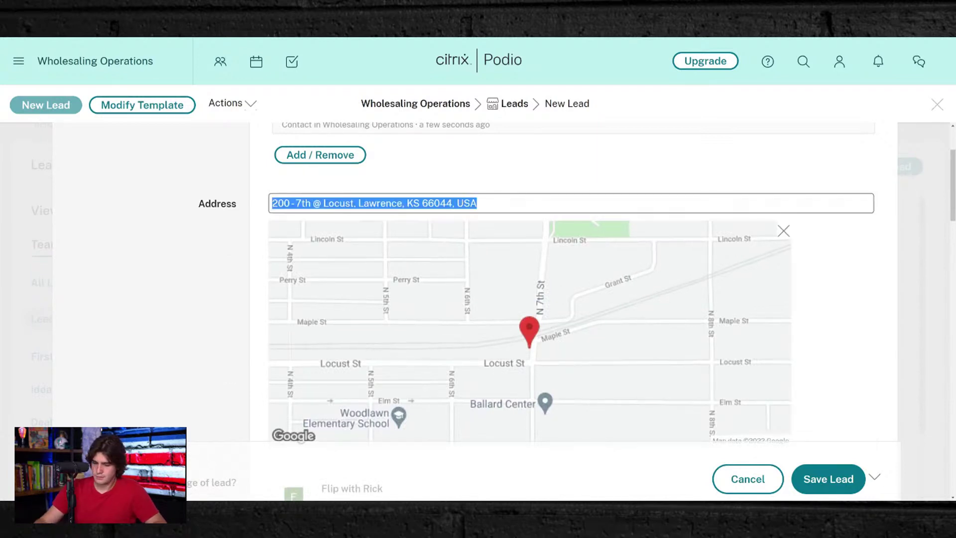
pyautogui.write('198')
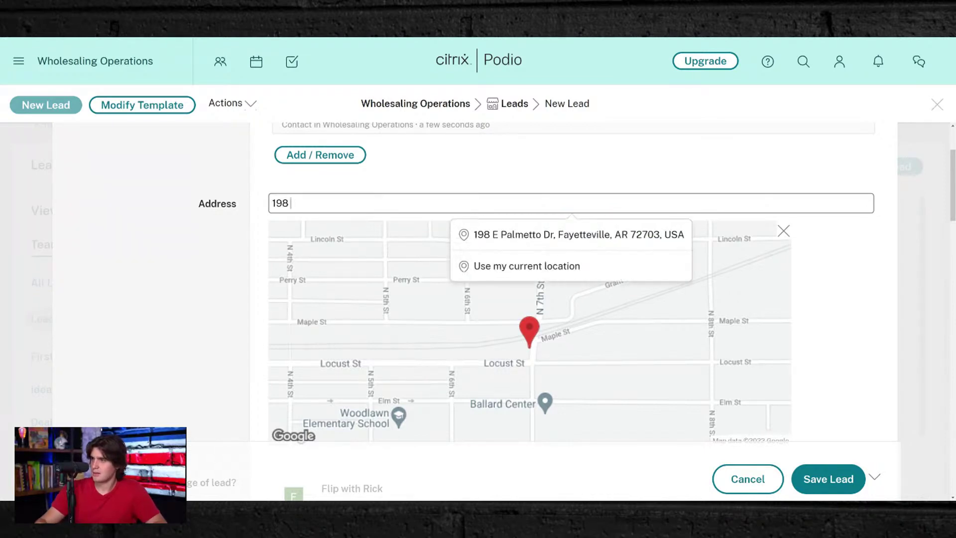
pyautogui.click(472, 243)
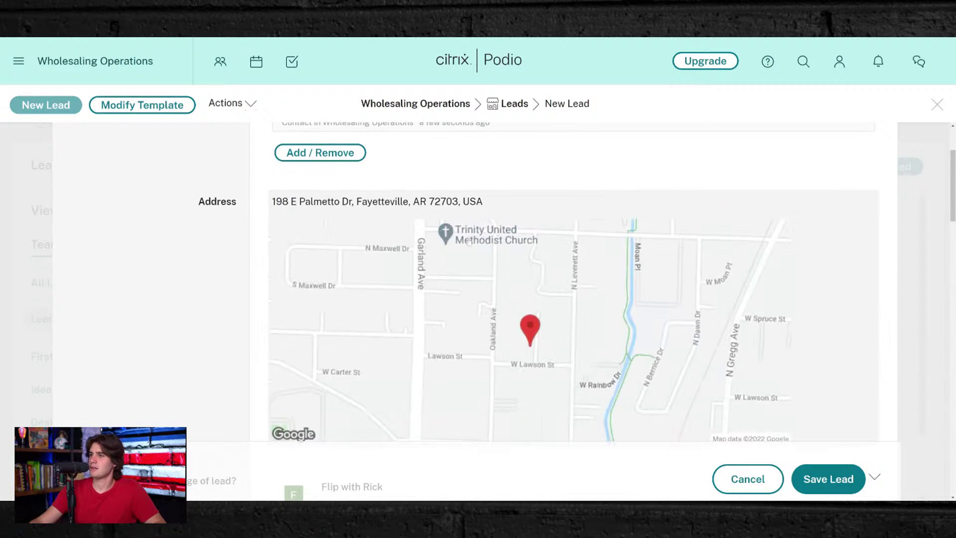
pyautogui.scroll(-3, 471, 244)
# - Select January-Vacant-Cold Calling-PBC in the Related Marketing Campaign field
pyautogui.scroll(-4, 469, 242)
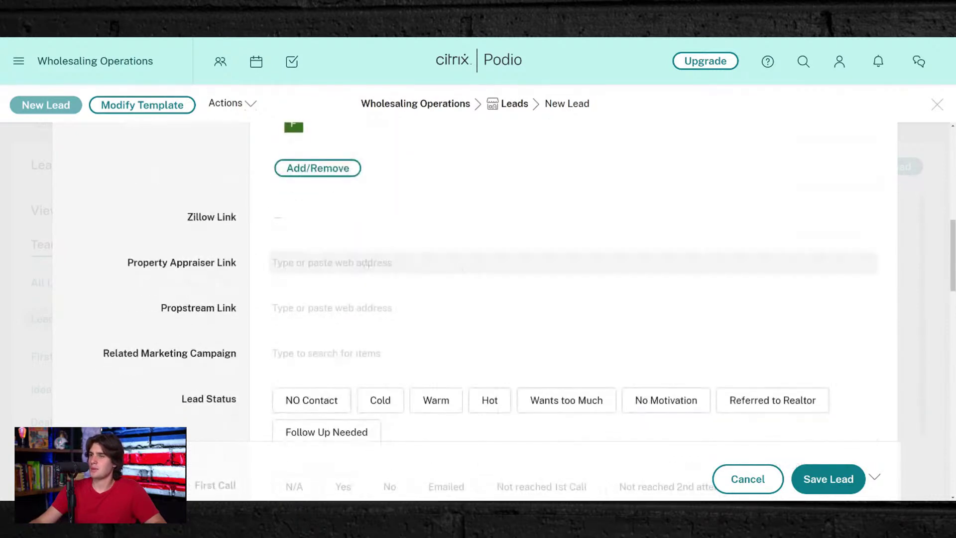
pyautogui.click(363, 264)
pyautogui.click(363, 309)
pyautogui.scroll(-2, 363, 308)
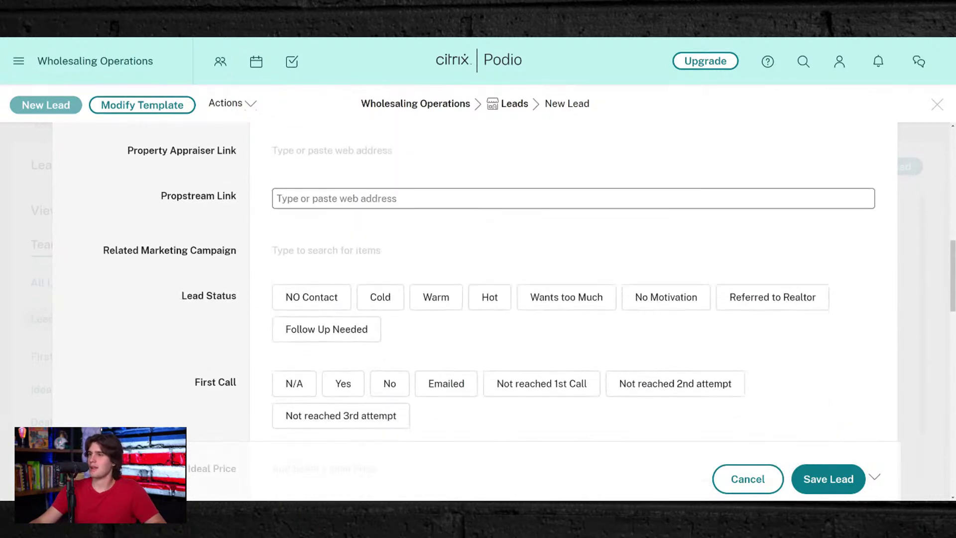
pyautogui.click(351, 244)
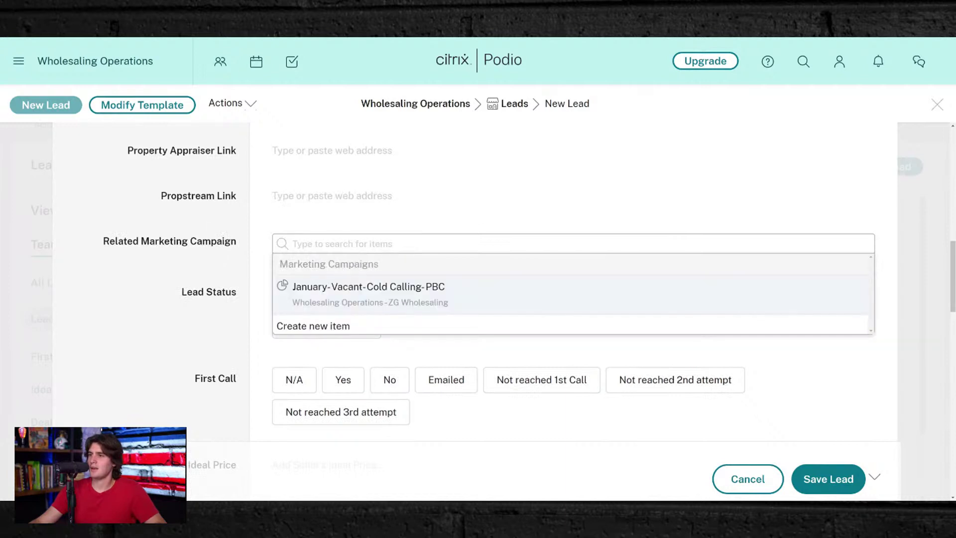
pyautogui.click(413, 291)
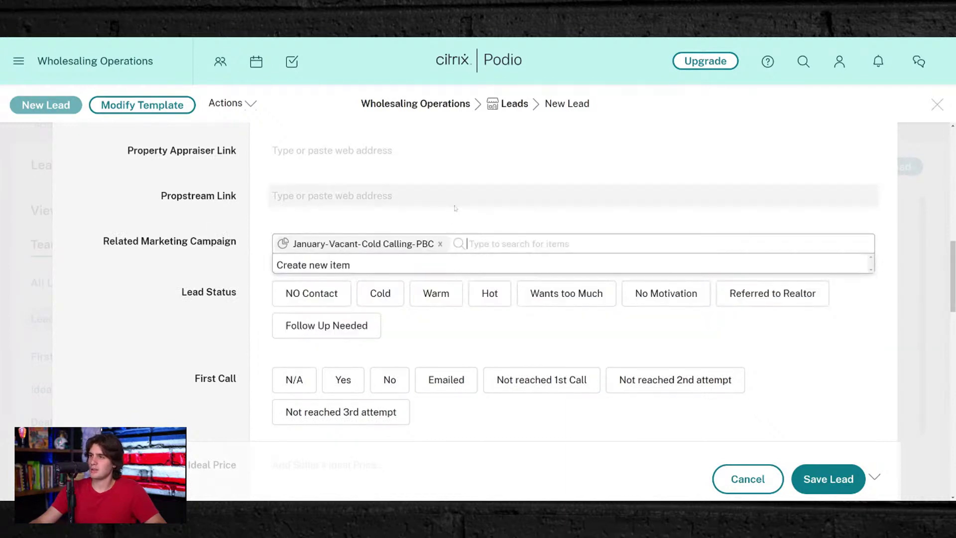
pyautogui.scroll(-3, 382, 218)
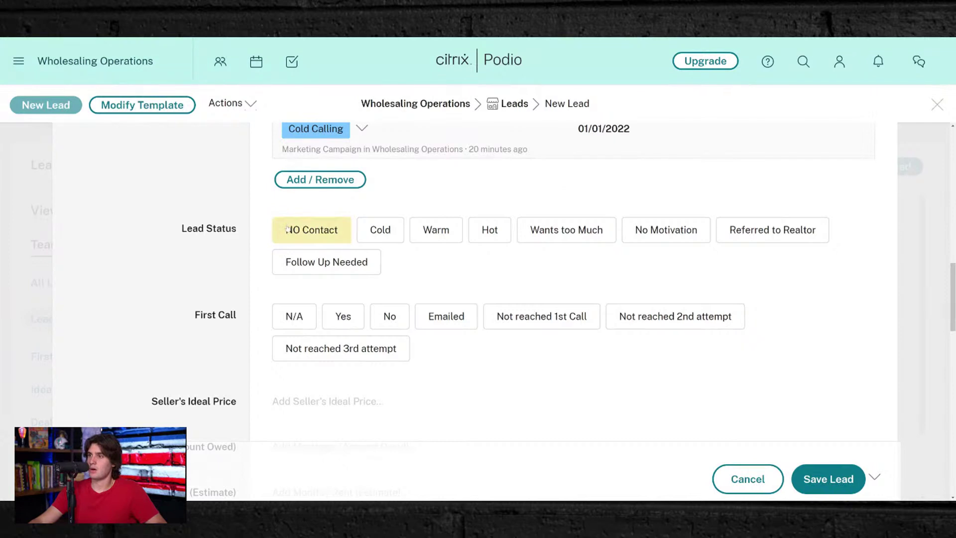
# - Mark the lead Warm with First Call Yes and enter a $100,000 Seller's Ideal Price
pyautogui.click(426, 229)
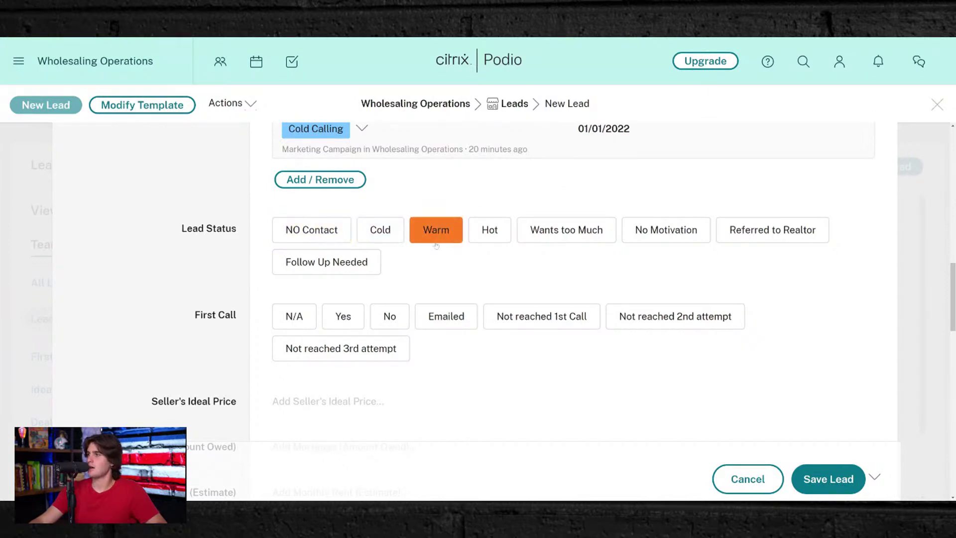
pyautogui.click(343, 316)
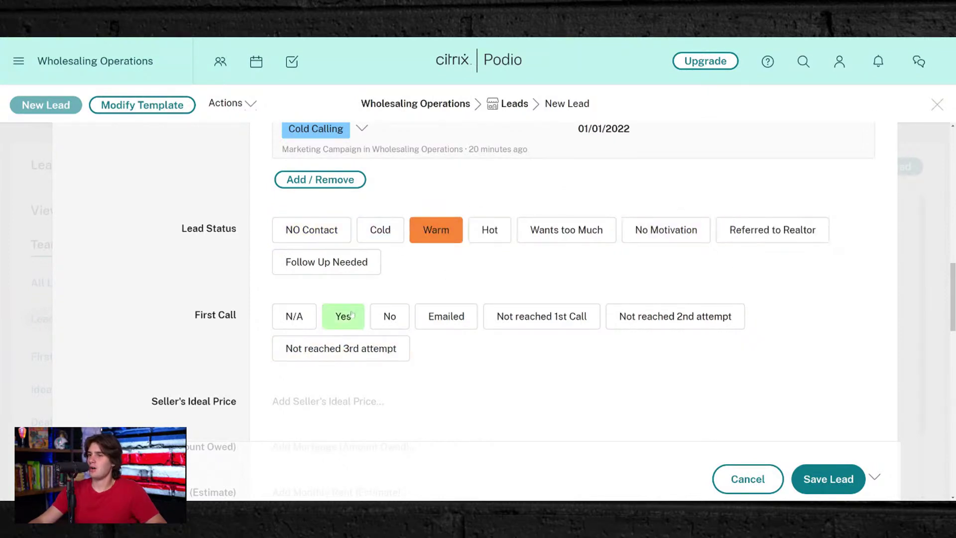
pyautogui.scroll(-3, 538, 254)
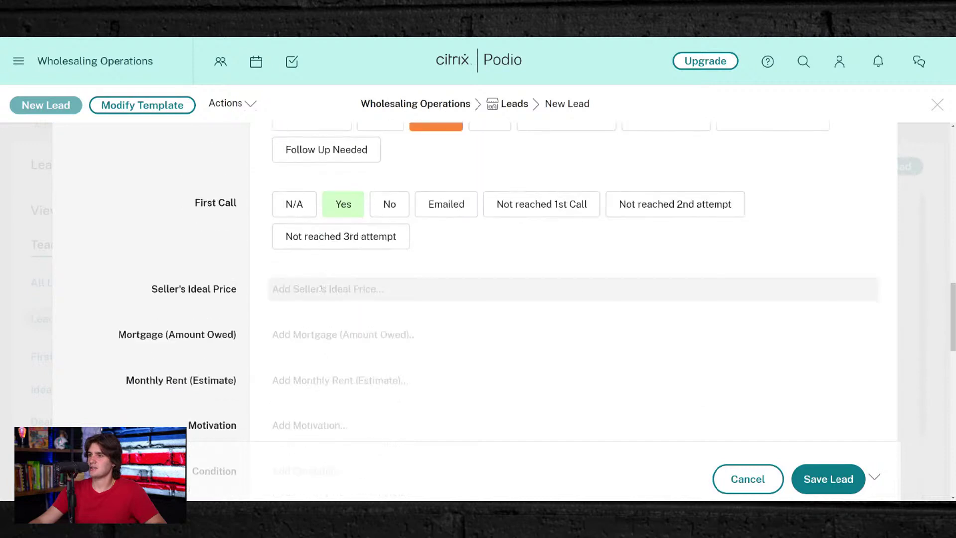
pyautogui.click(328, 290)
pyautogui.write('100')
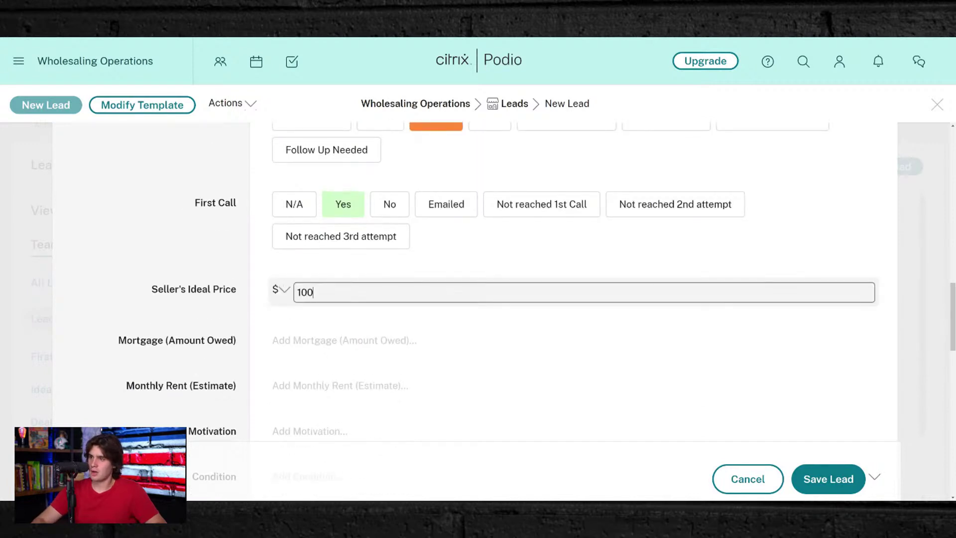
pyautogui.write('000')
pyautogui.press('BackSpace')
pyautogui.press('BackSpace')
pyautogui.press('BackSpace')
pyautogui.press('BackSpace')
pyautogui.press('BackSpace')
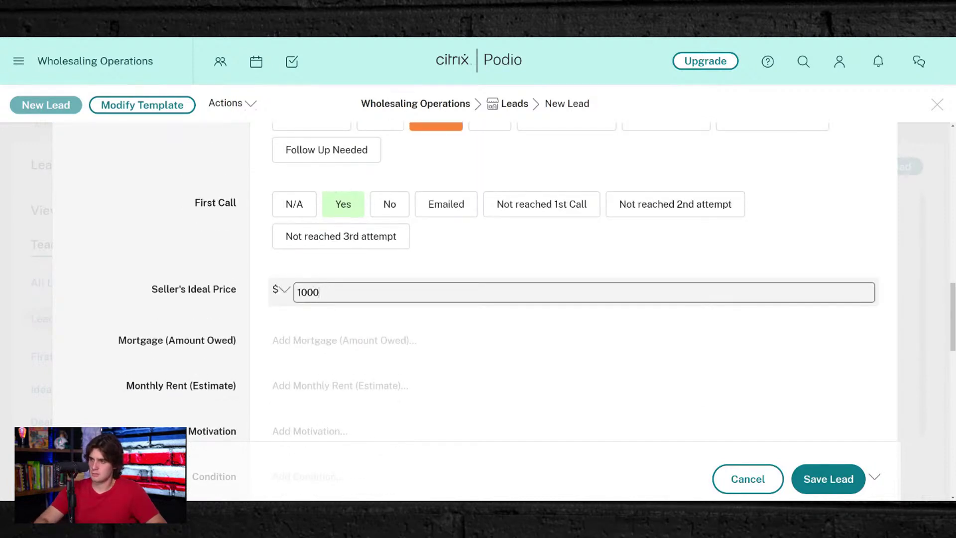
pyautogui.write('00')
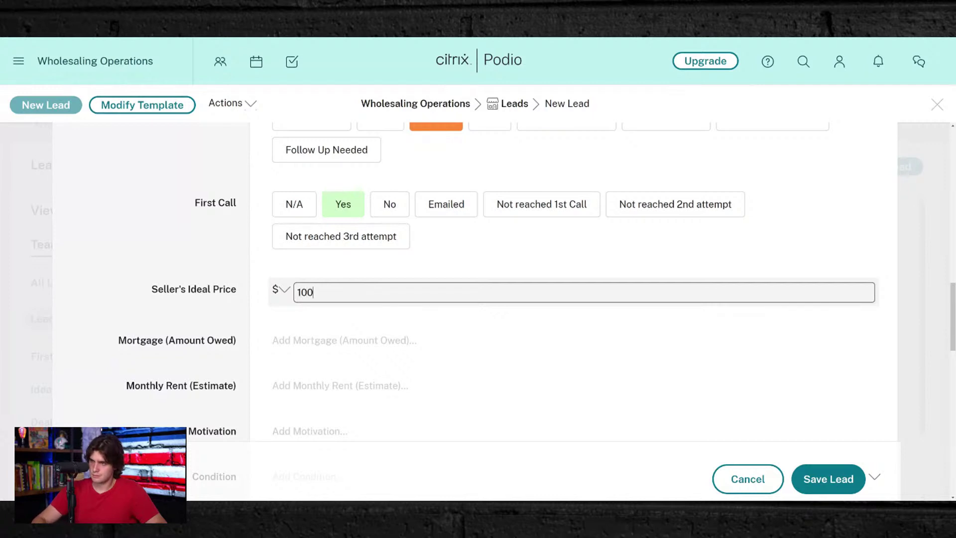
# - Enter a $20,000 Mortgage and an $850 Monthly Rent (Estimate)
pyautogui.click(411, 328)
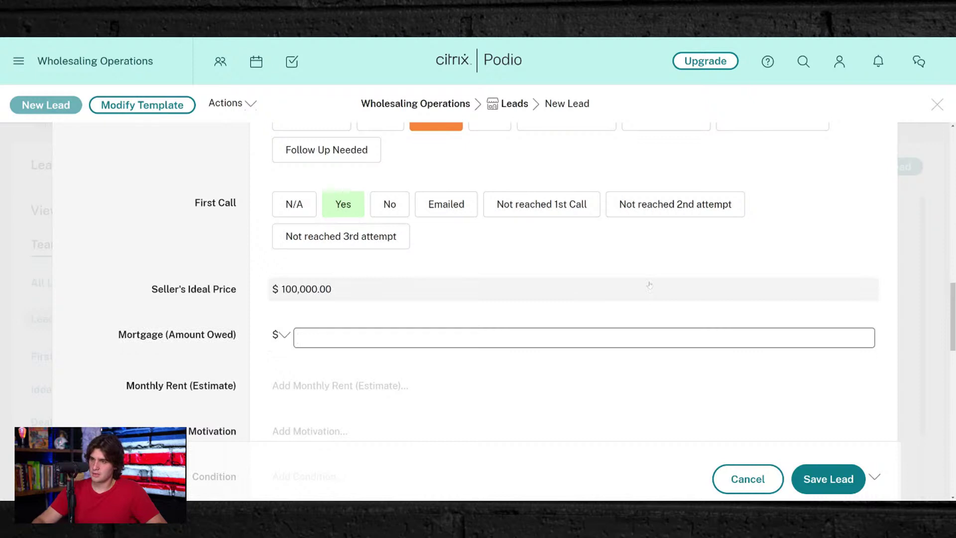
pyautogui.write('20,0')
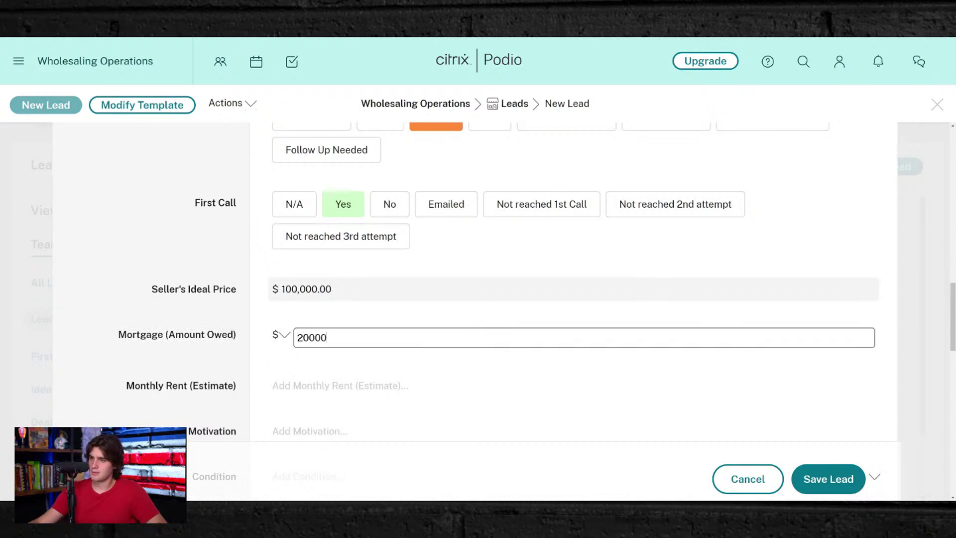
pyautogui.write('00')
pyautogui.scroll(-2, 398, 324)
pyautogui.click(321, 316)
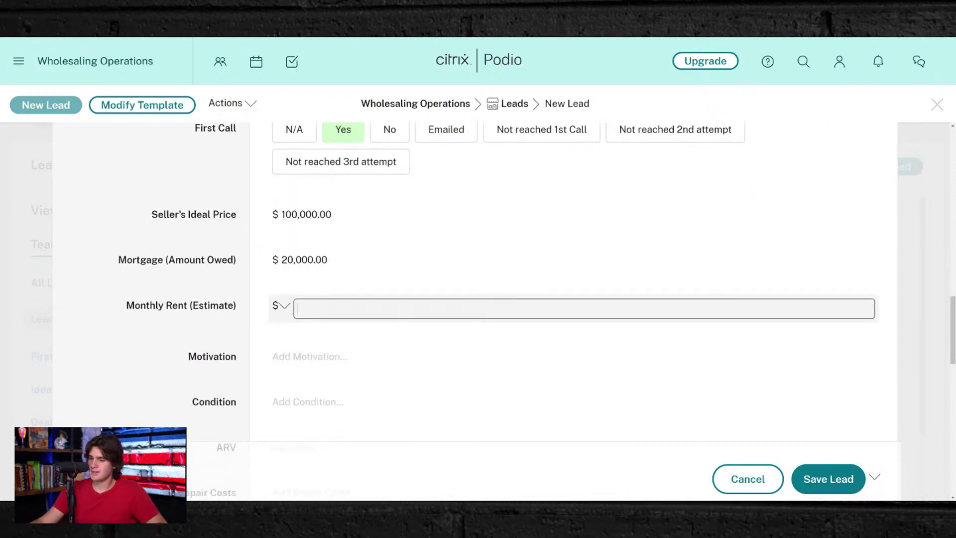
pyautogui.write('8')
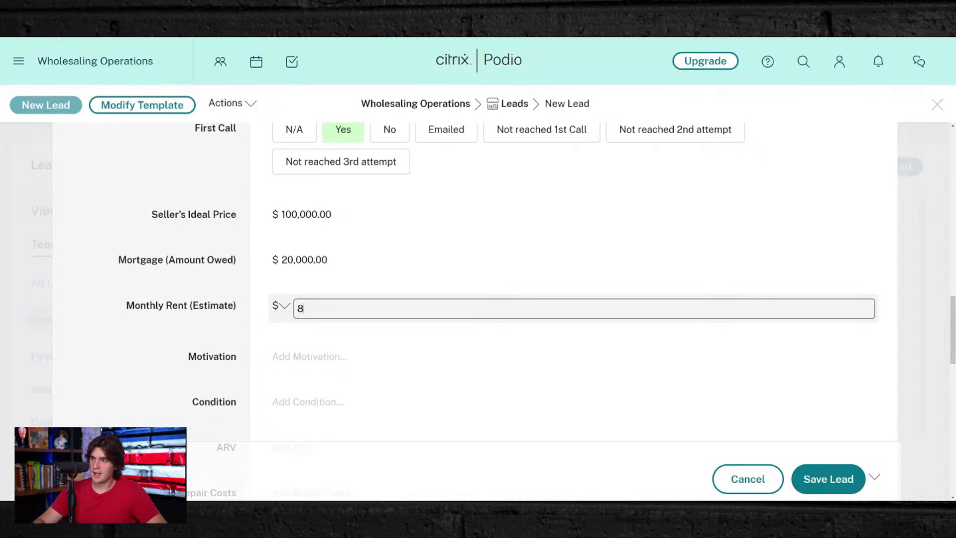
pyautogui.write('50')
pyautogui.click(359, 355)
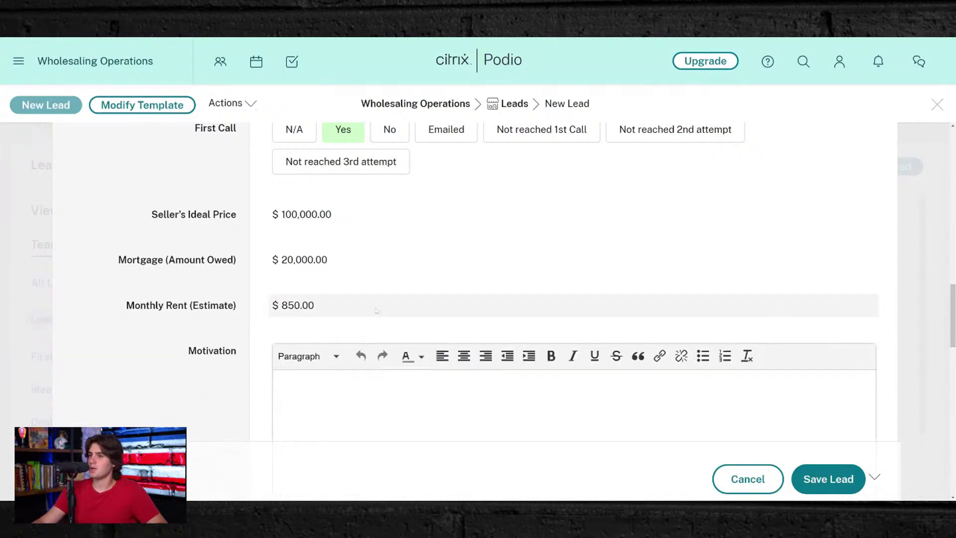
pyautogui.scroll(-4, 376, 310)
# - Enter the Motivation note 'Vacant Rental and needs money to sue a wholeaaling guru'
pyautogui.write('V')
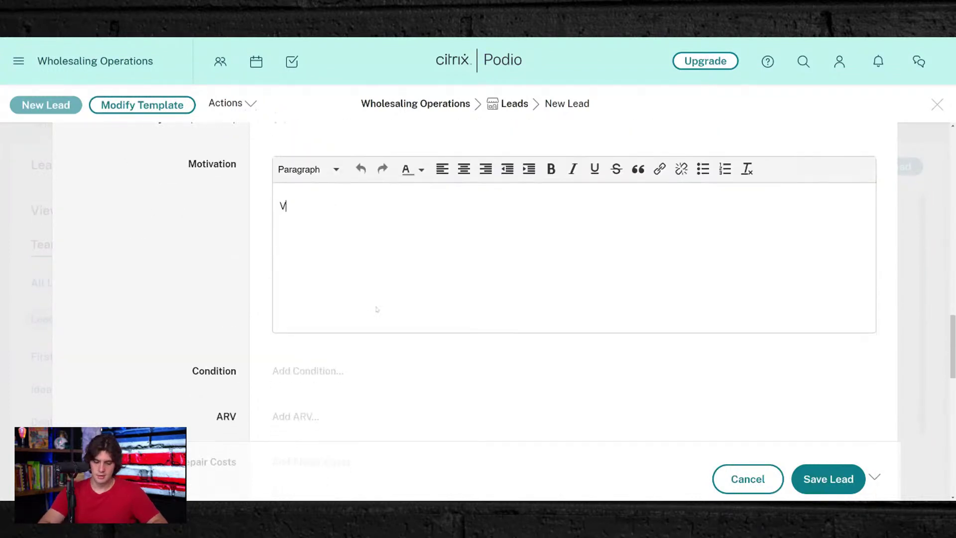
pyautogui.write('acant Re')
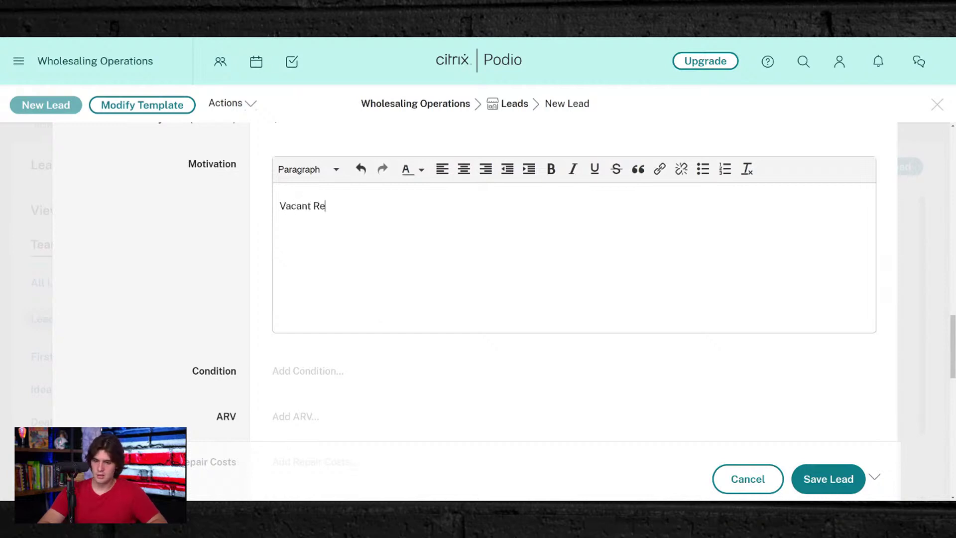
pyautogui.write('ntal and needs ')
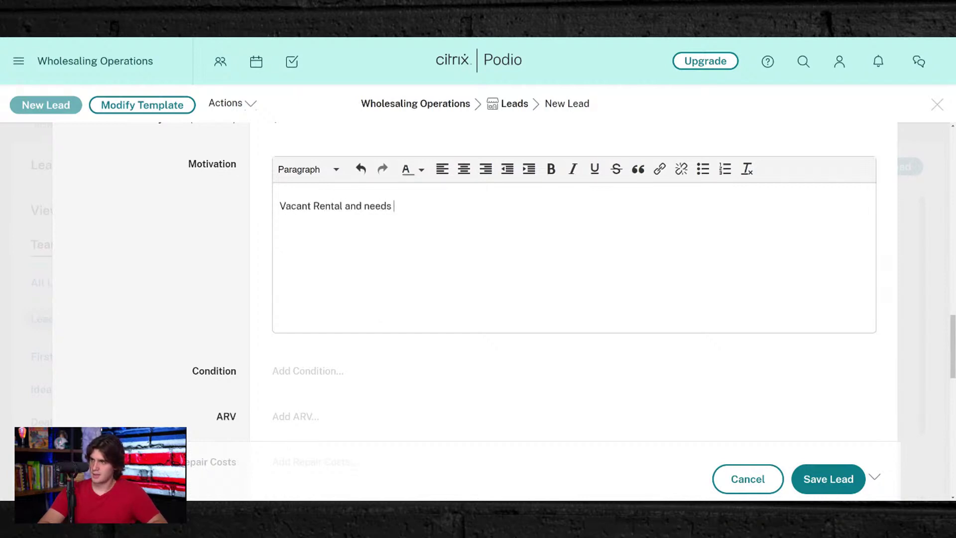
pyautogui.write('money t')
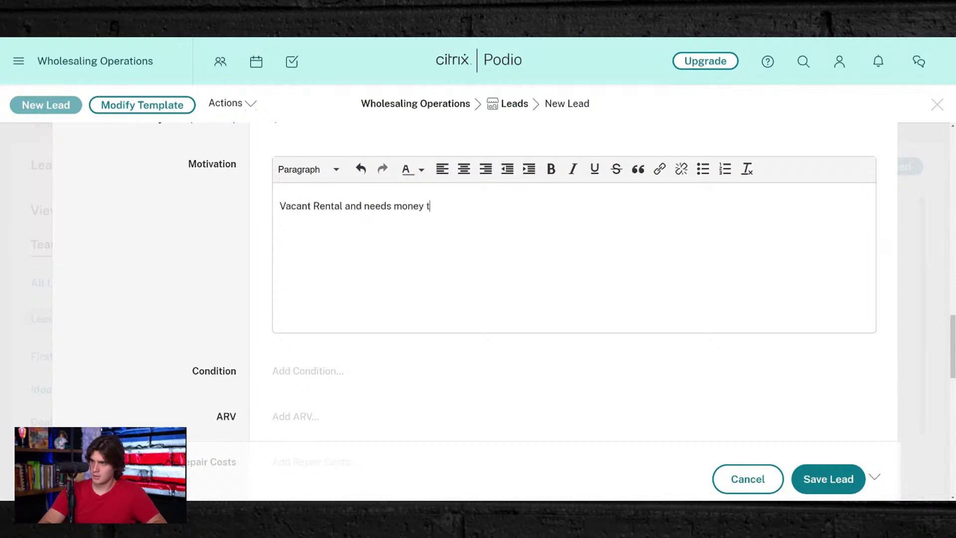
pyautogui.write('o su')
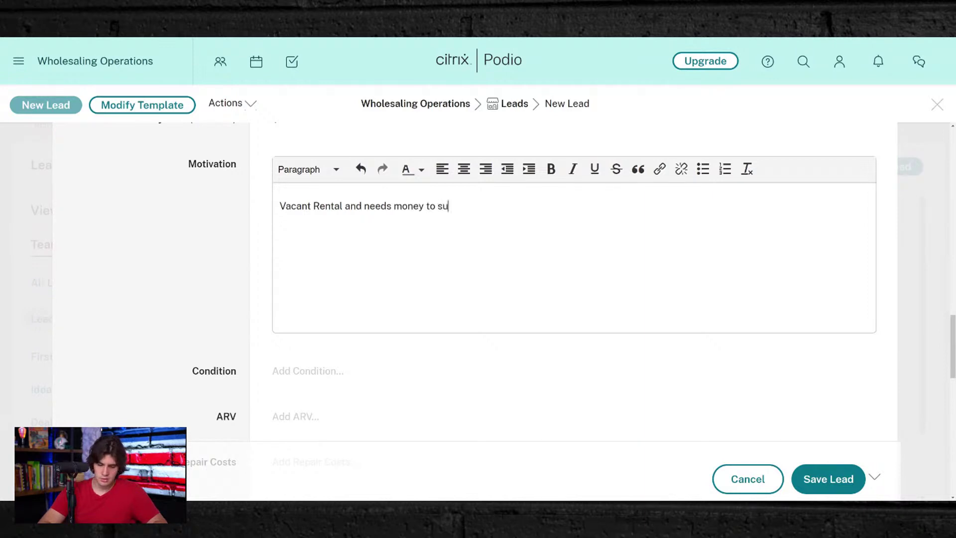
pyautogui.write('e a whole')
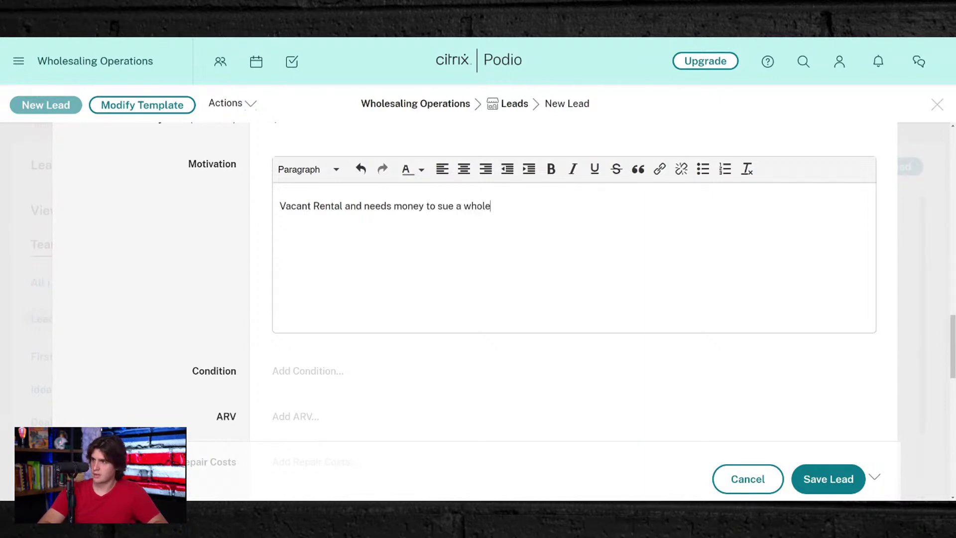
pyautogui.write('aaling ')
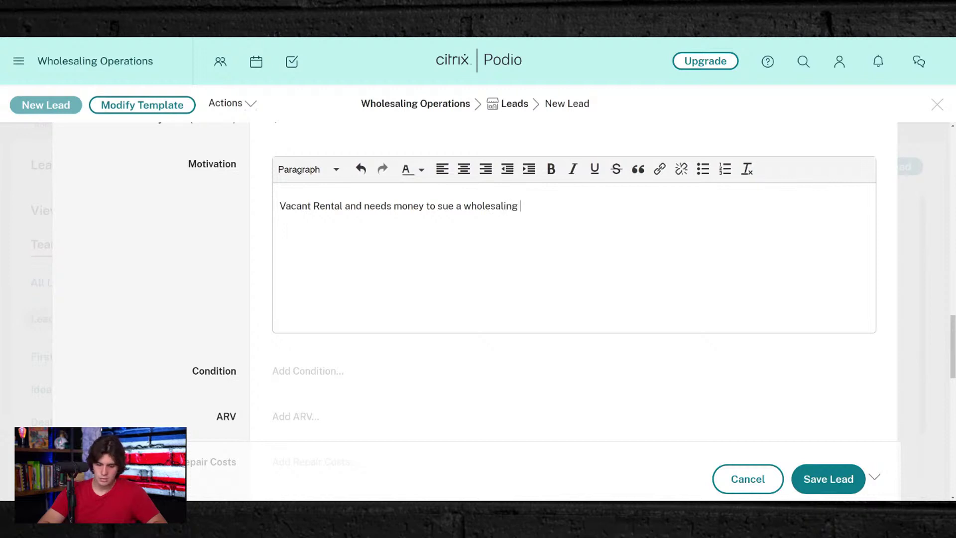
pyautogui.write('guru')
pyautogui.press('Return')
pyautogui.click(429, 416)
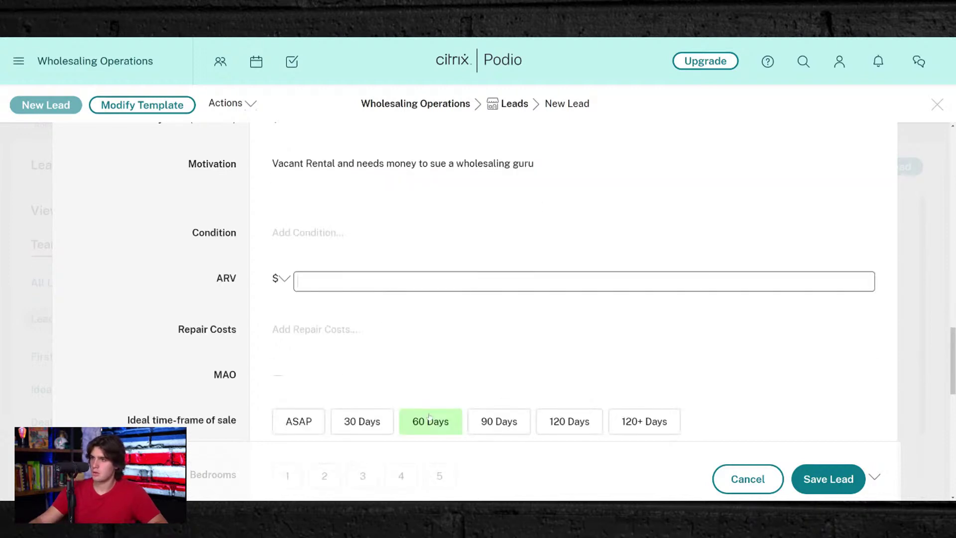
# - Fill in the Condition note as 'Needs a New Roof and A/C'
pyautogui.click(354, 252)
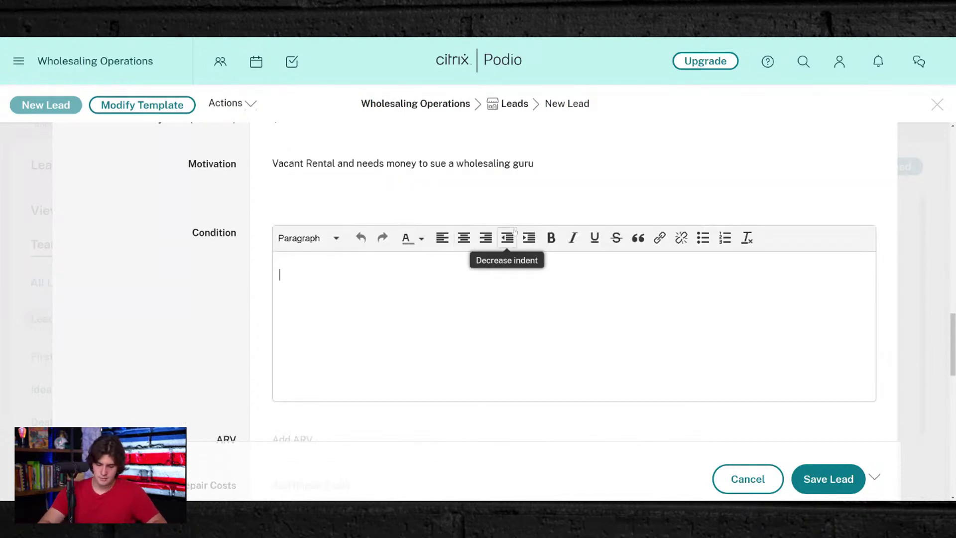
pyautogui.write('Needs')
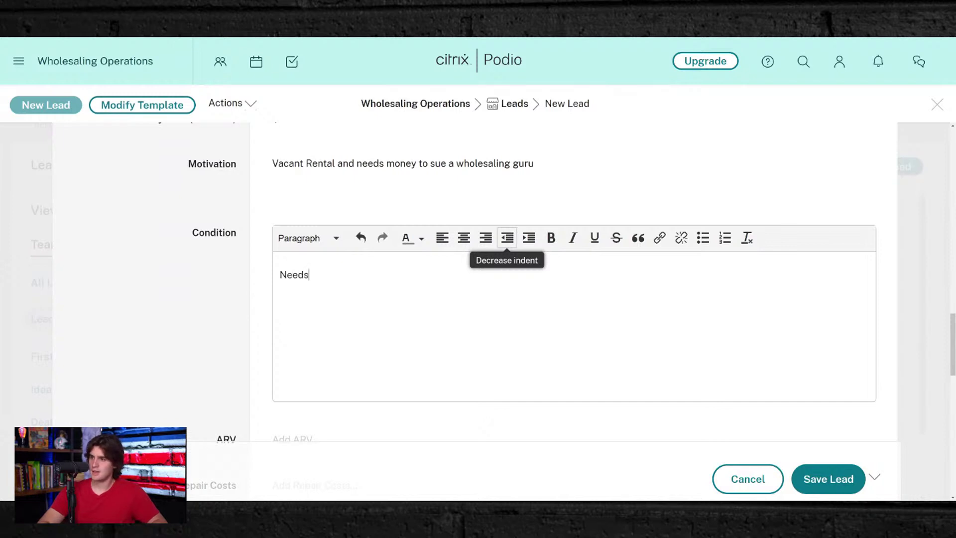
pyautogui.write(' a New Roof and A/')
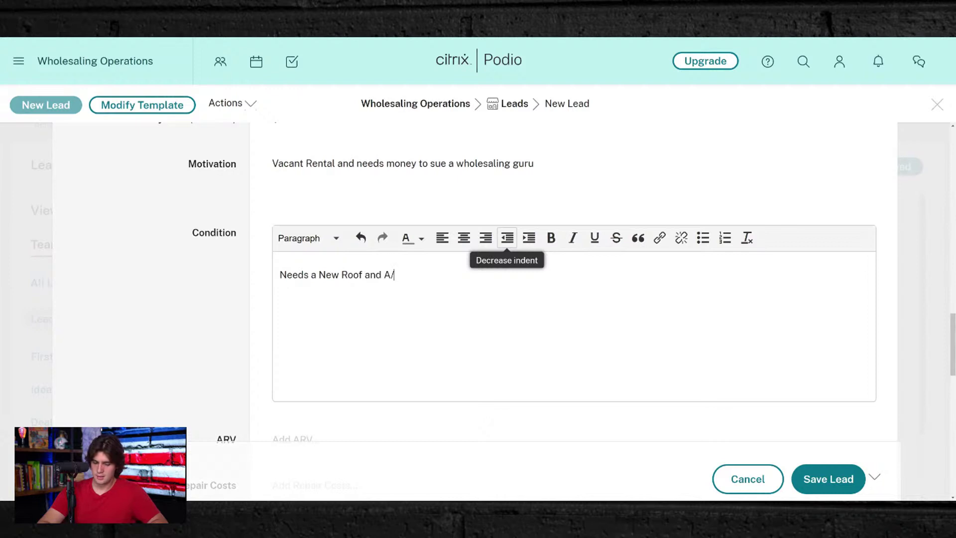
pyautogui.write('C')
pyautogui.press('Return')
pyautogui.click(277, 317)
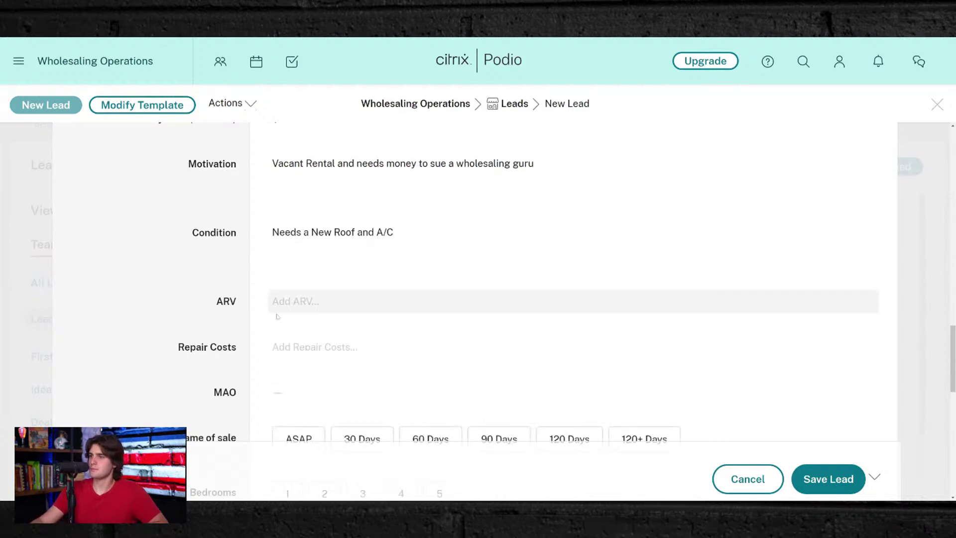
# - Enter ARV 155000 and fix Repair Costs to 35000 on the new lead
pyautogui.scroll(-2, 277, 317)
pyautogui.click(301, 189)
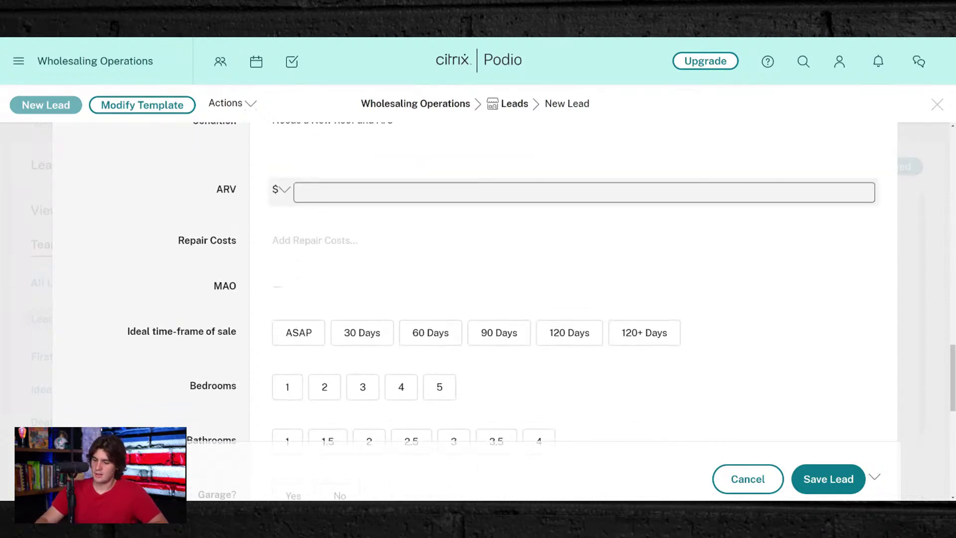
pyautogui.write('1')
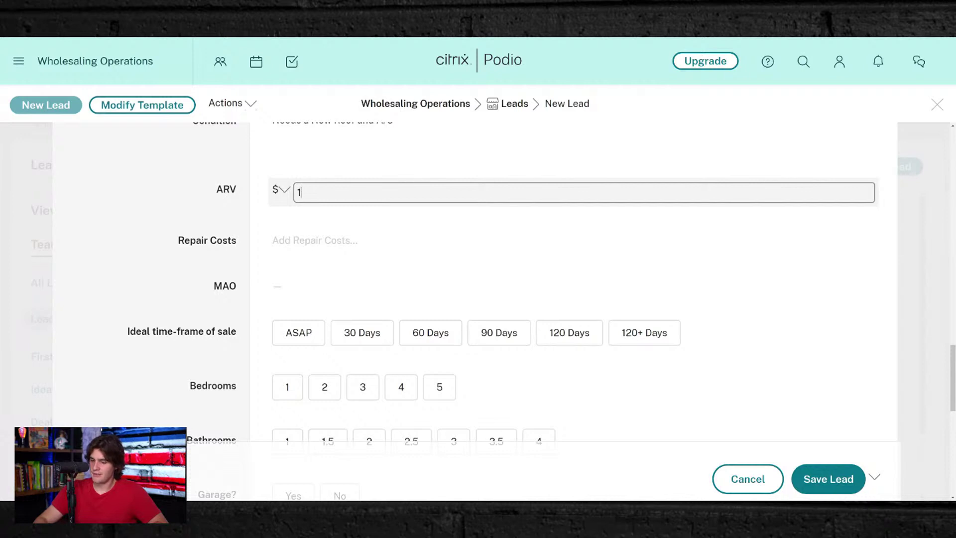
pyautogui.write('55000')
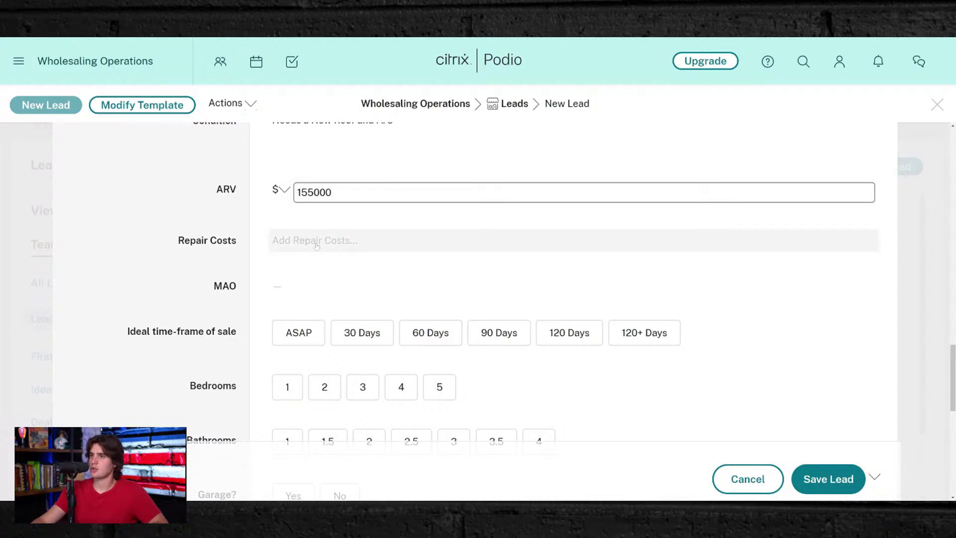
pyautogui.click(317, 243)
pyautogui.write('350000')
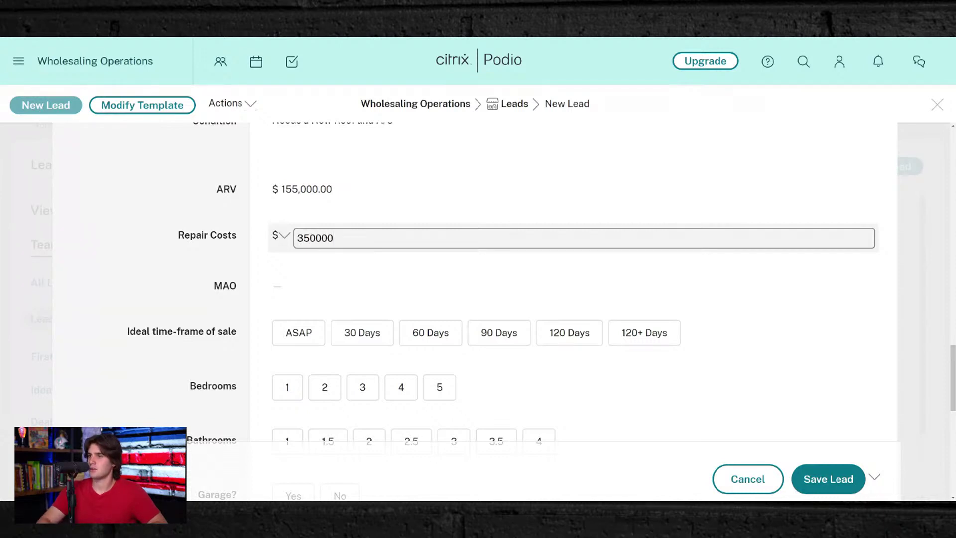
pyautogui.press('BackSpace')
pyautogui.click(374, 211)
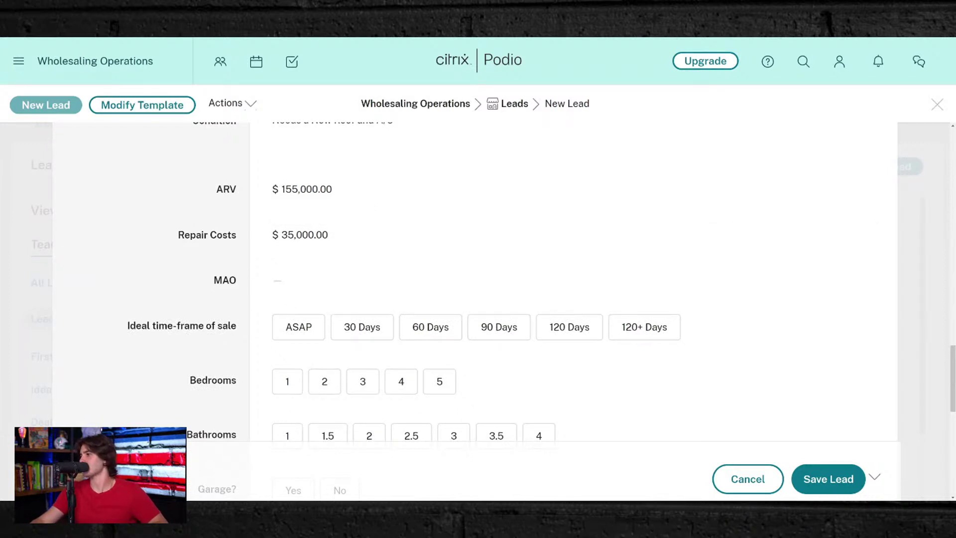
# - Set time-frame ASAP, 2 bedrooms, 2 bathrooms, no garage and no pool
pyautogui.scroll(-3, 290, 254)
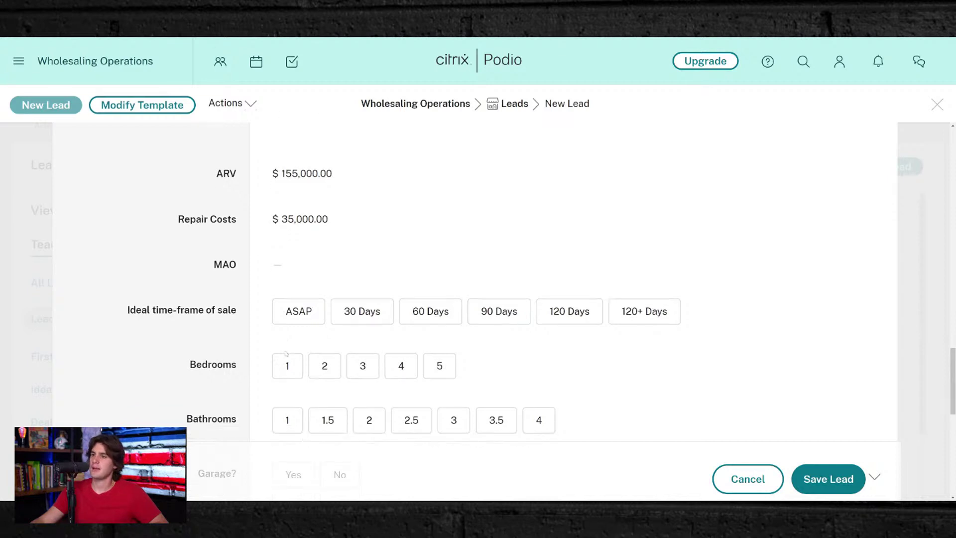
pyautogui.click(288, 214)
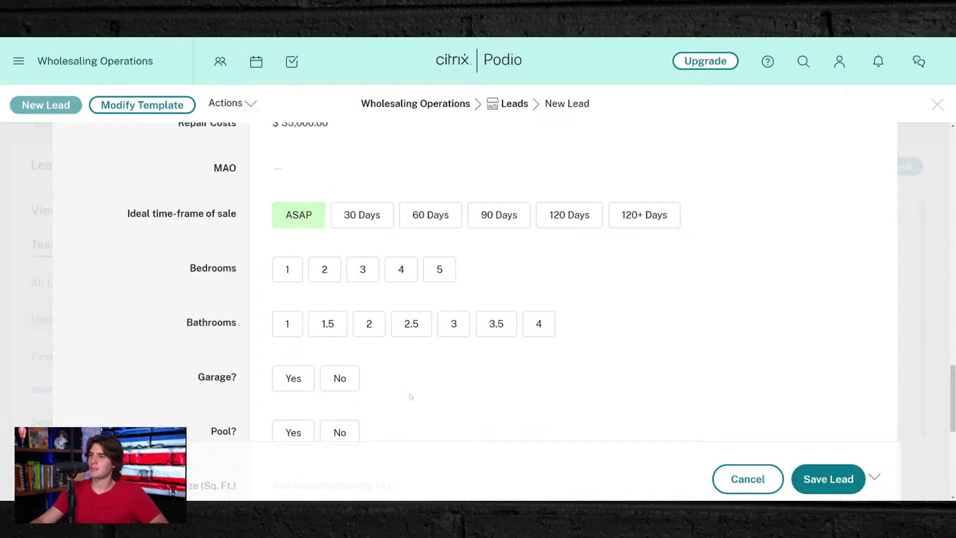
pyautogui.click(324, 269)
pyautogui.click(369, 323)
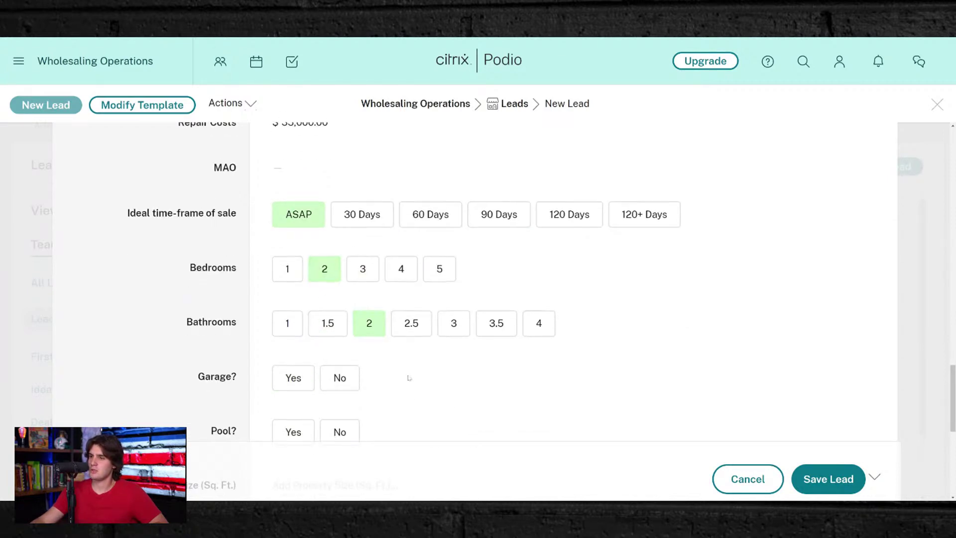
pyautogui.scroll(-3, 388, 348)
pyautogui.click(339, 266)
pyautogui.click(340, 319)
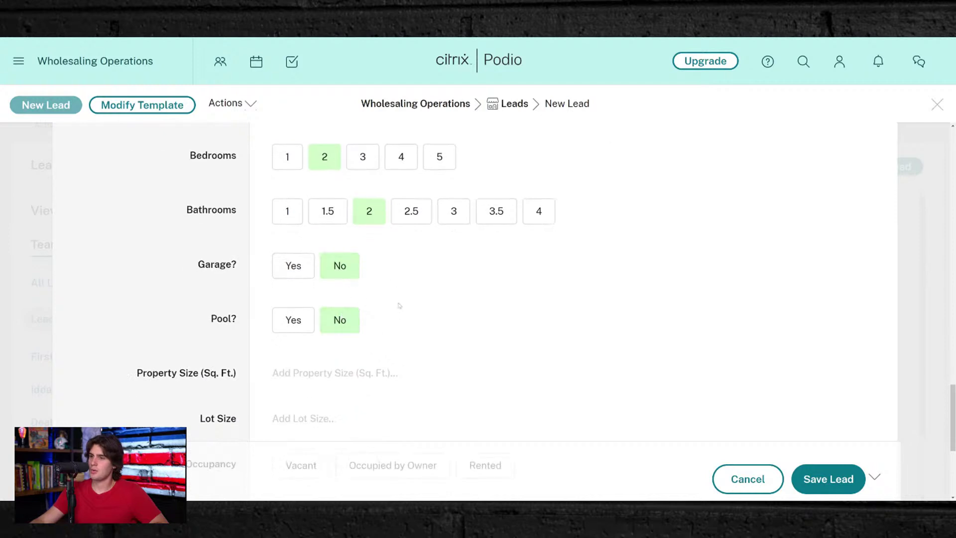
# - Enter 1025 sq ft and .25 acres lot size, then mark Vacant and Appointment Set
pyautogui.scroll(-3, 349, 309)
pyautogui.click(318, 263)
pyautogui.write('1025')
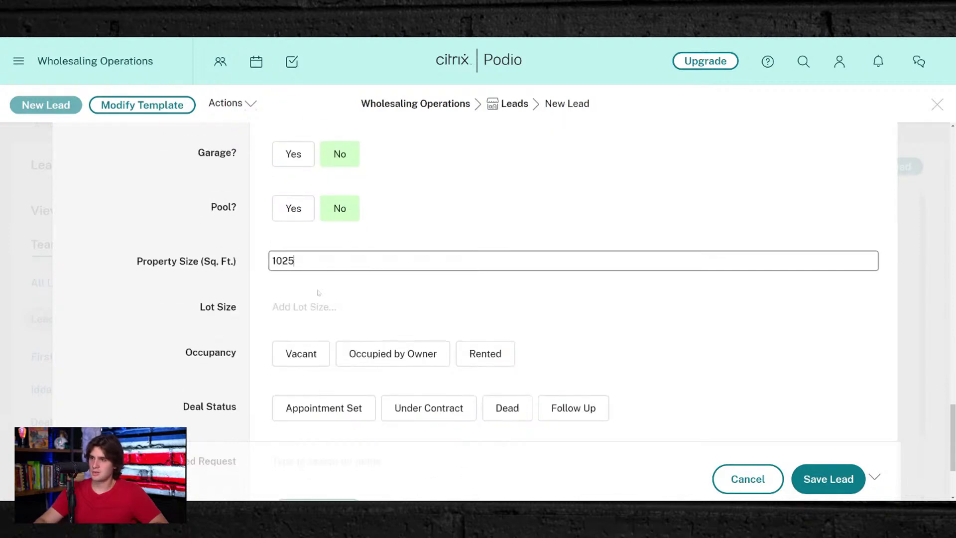
pyautogui.click(318, 294)
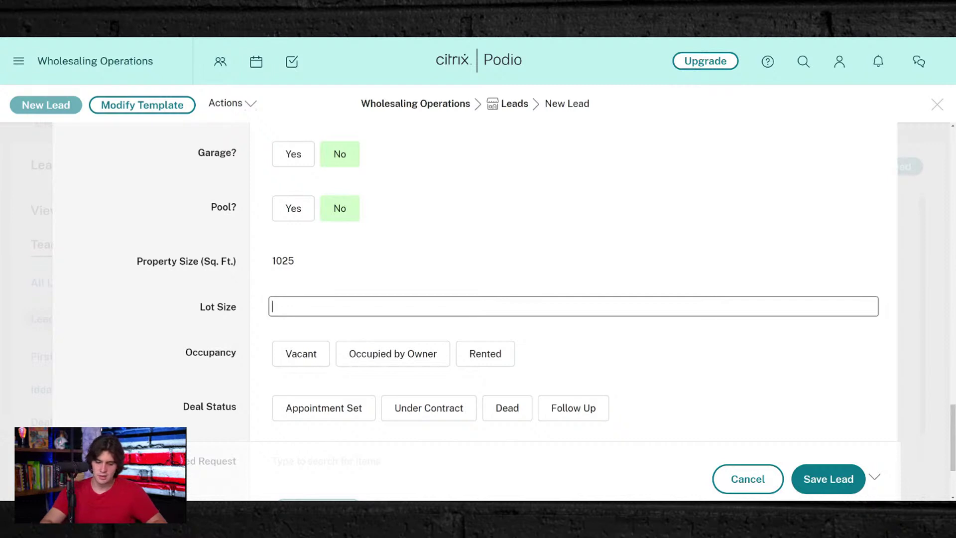
pyautogui.write('.25')
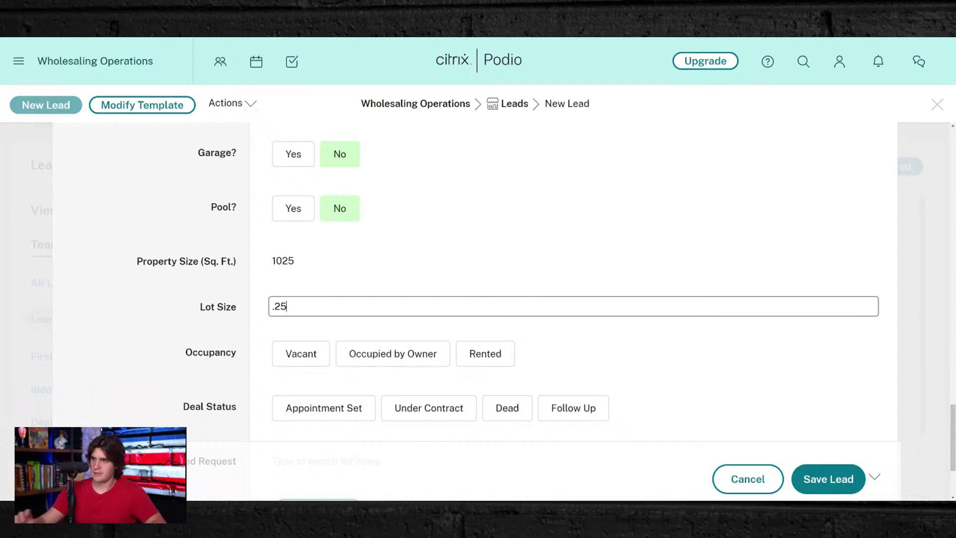
pyautogui.write(' acreds')
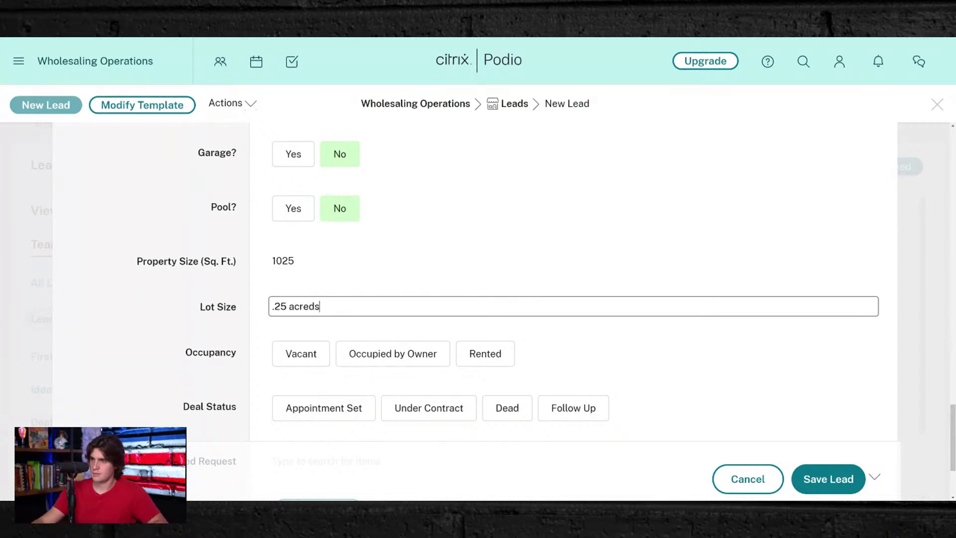
pyautogui.press('BackSpace')
pyautogui.press('BackSpace')
pyautogui.write('s')
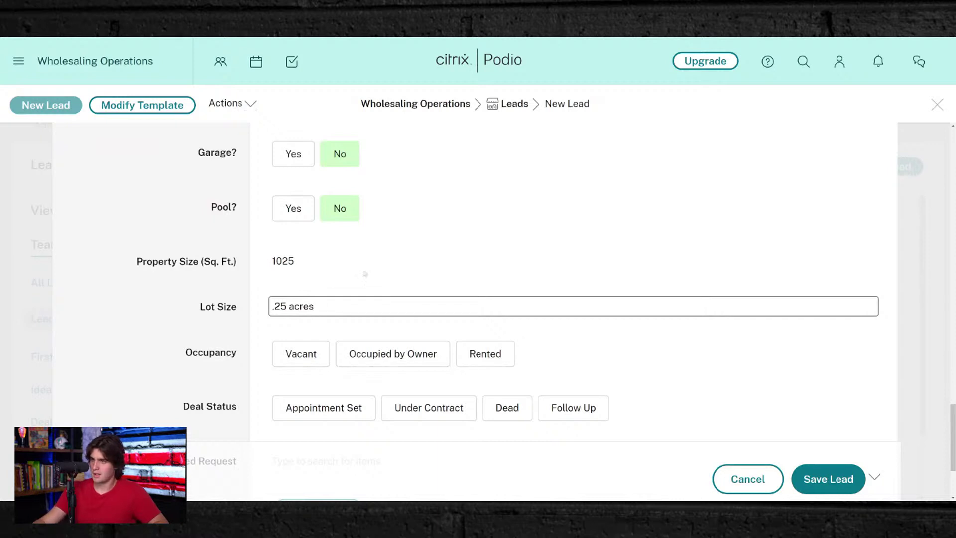
pyautogui.click(365, 269)
pyautogui.scroll(-3, 364, 273)
pyautogui.click(301, 224)
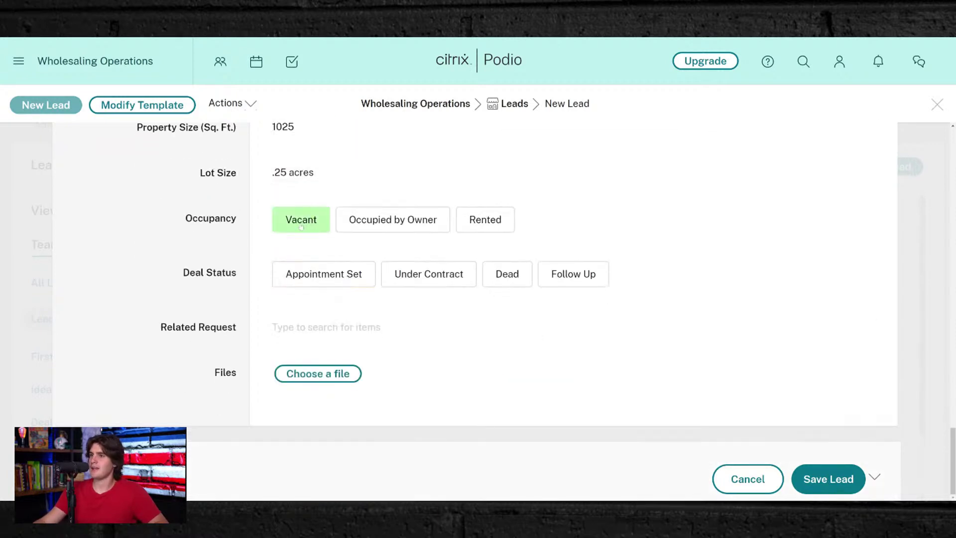
pyautogui.click(296, 269)
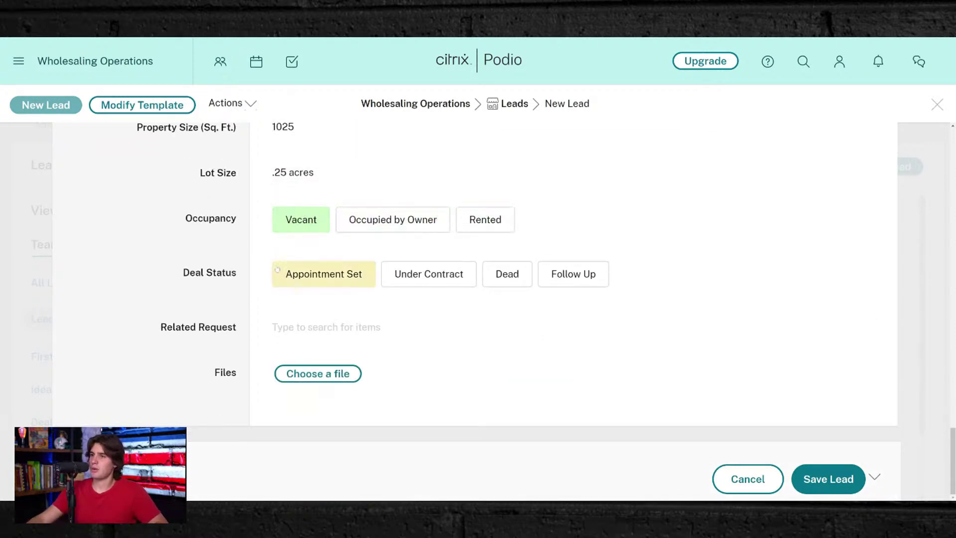
# - Save the lead and post the comment 'Appointment set for 5pm on Monday 1-10-2022'
pyautogui.click(837, 479)
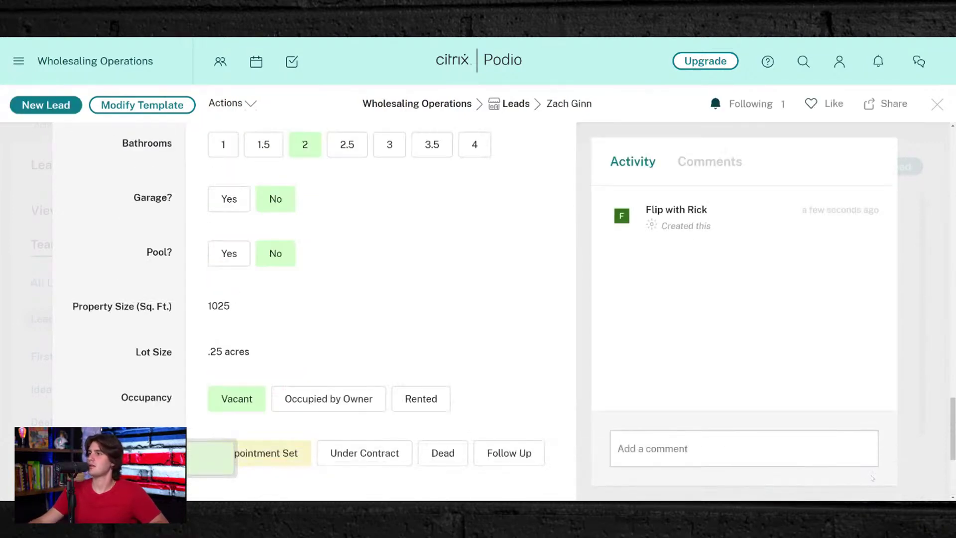
pyautogui.click(710, 449)
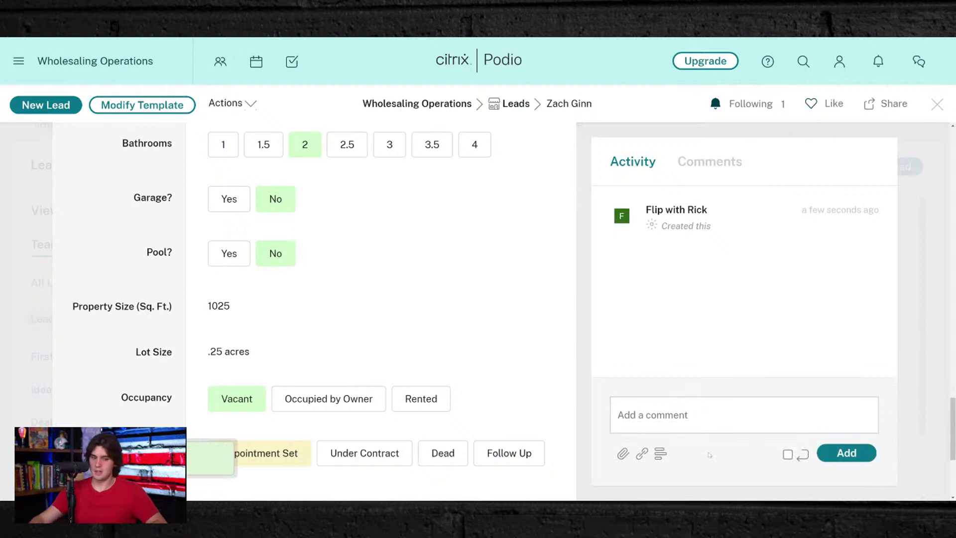
pyautogui.write('Appo')
pyautogui.write('intmen')
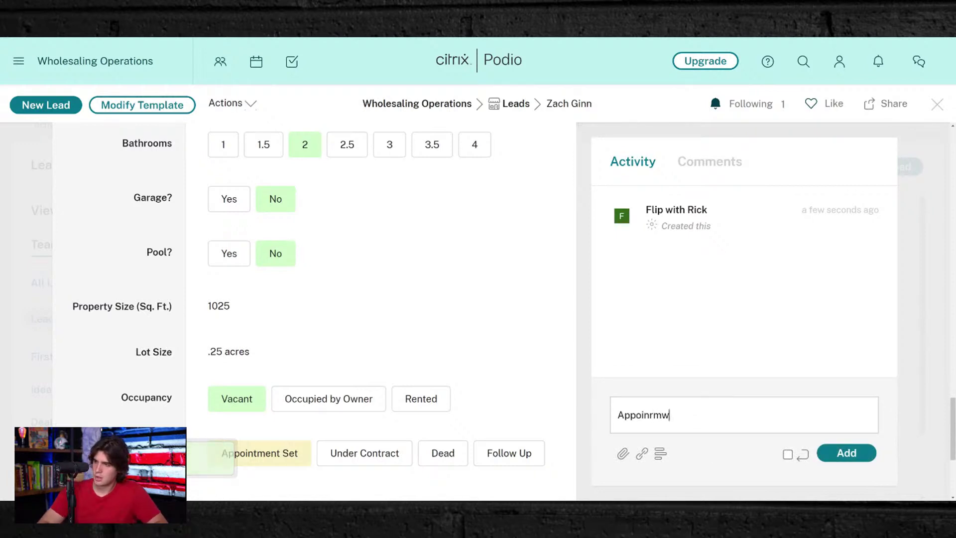
pyautogui.press('BackSpace')
pyautogui.press('BackSpace')
pyautogui.press('BackSpace')
pyautogui.press('BackSpace')
pyautogui.press('BackSpace')
pyautogui.write('nrment')
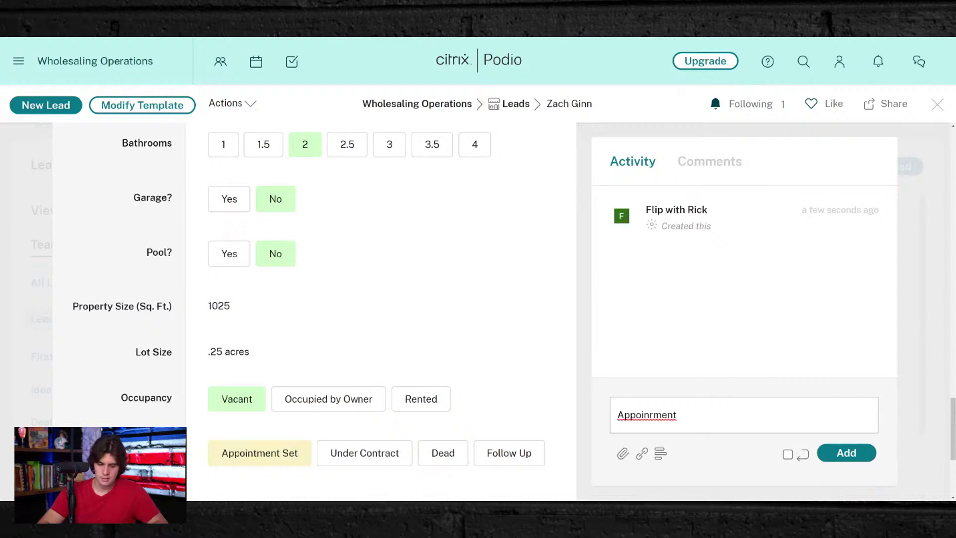
pyautogui.doubleClick(640, 417)
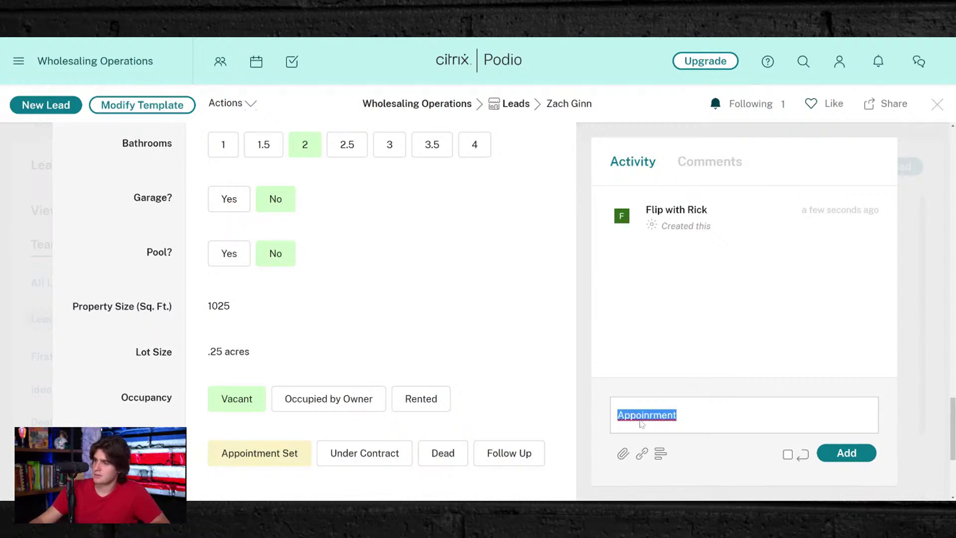
pyautogui.write('Appointment s')
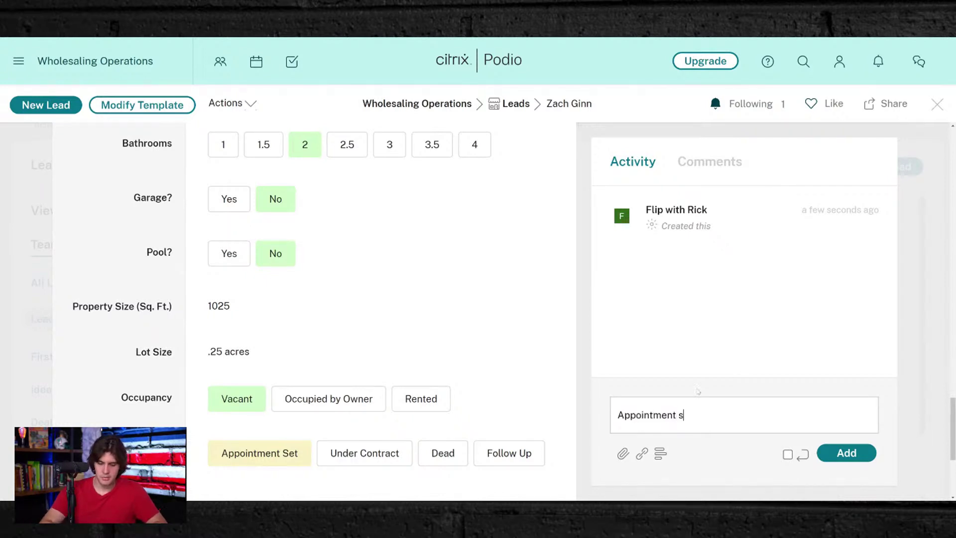
pyautogui.write('et for 5p')
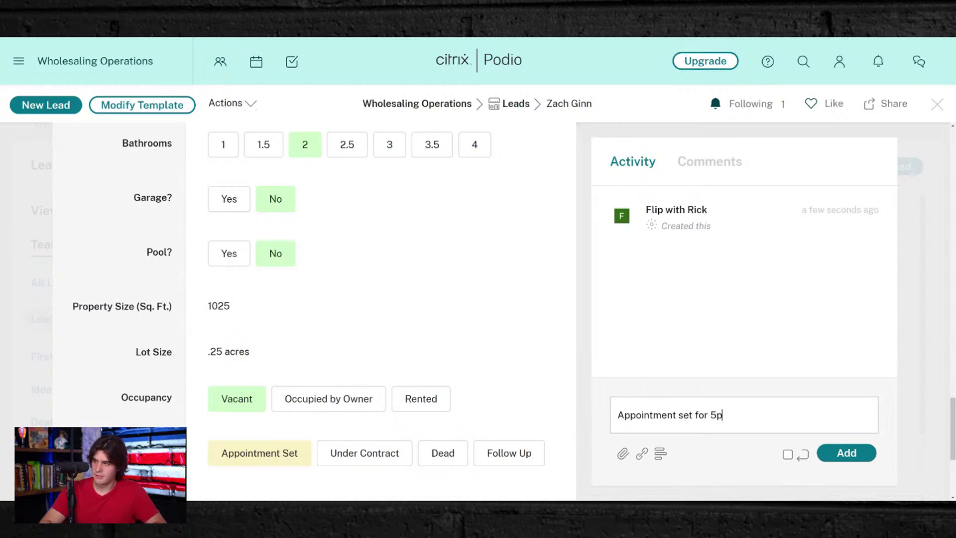
pyautogui.write('m on Mon')
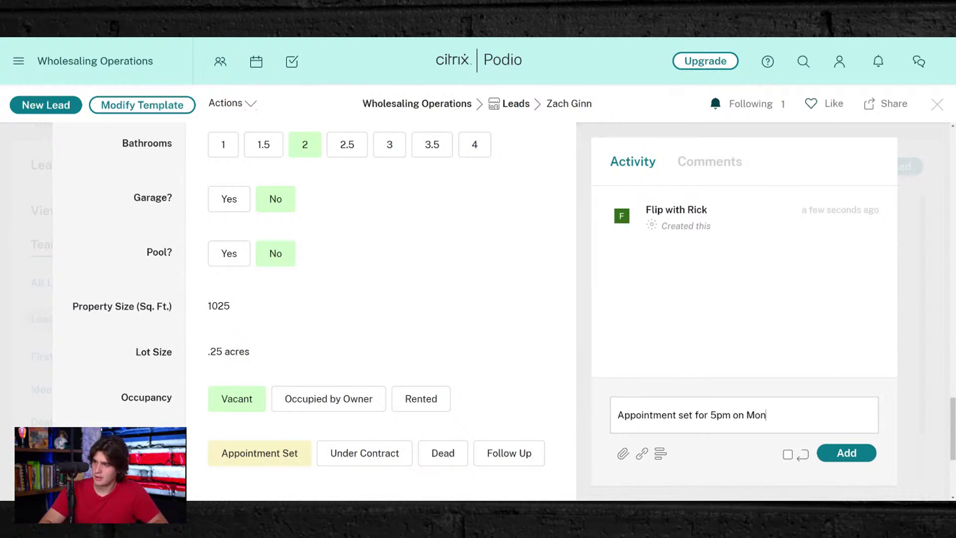
pyautogui.write('day ')
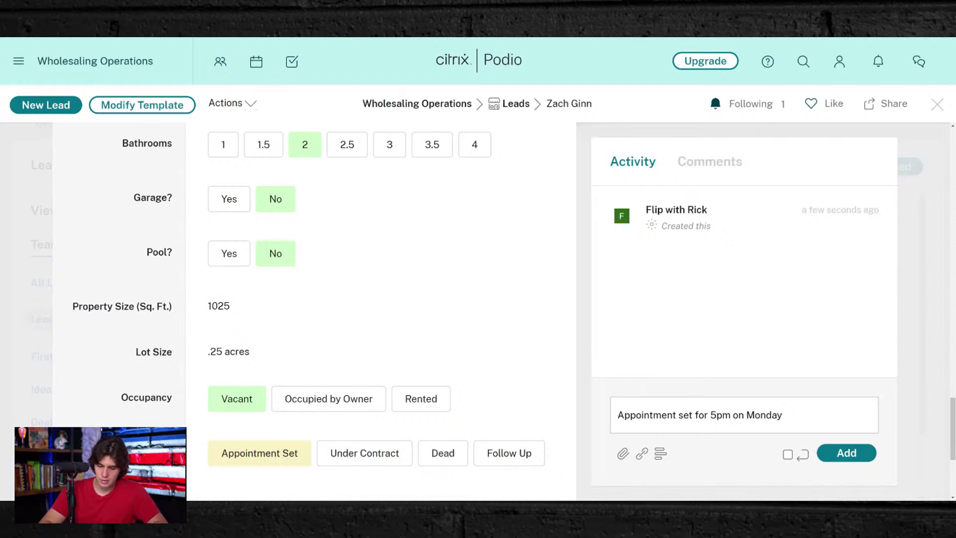
pyautogui.write('1-10-2022')
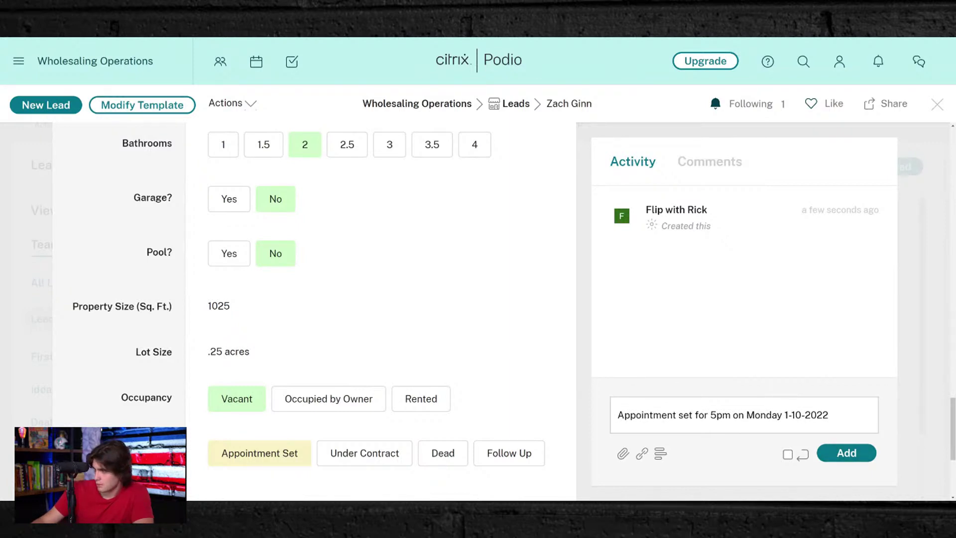
pyautogui.click(846, 452)
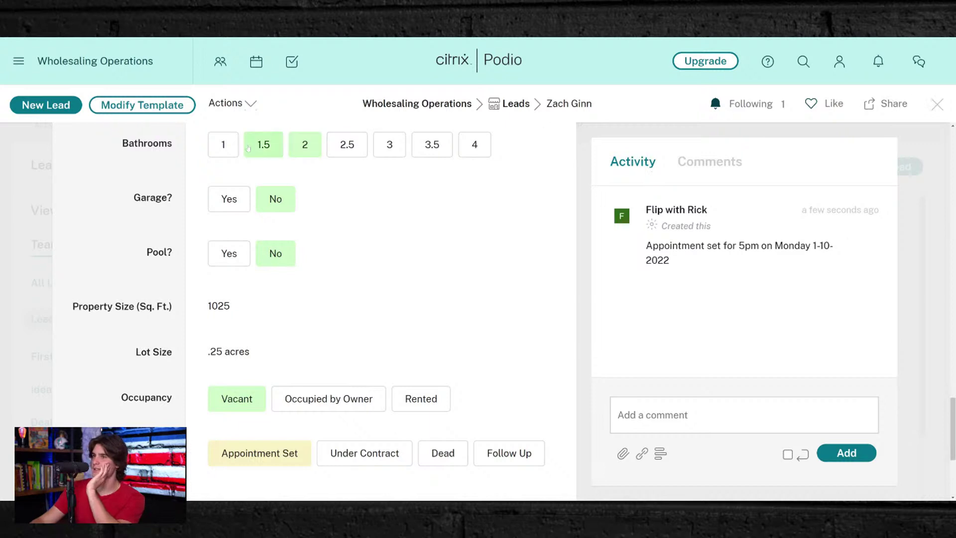
# - Close the lead and switch the Leads list to the Table layout
pyautogui.click(936, 103)
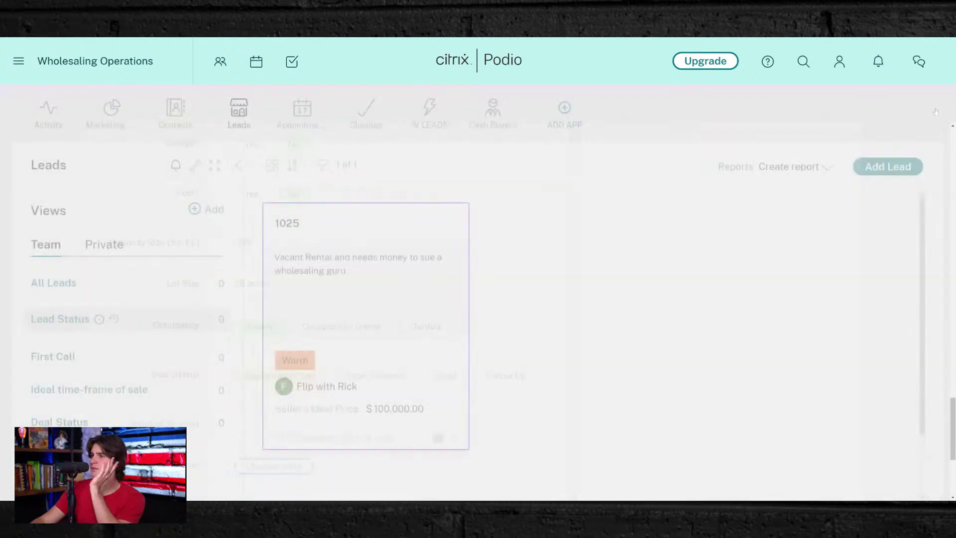
pyautogui.click(272, 165)
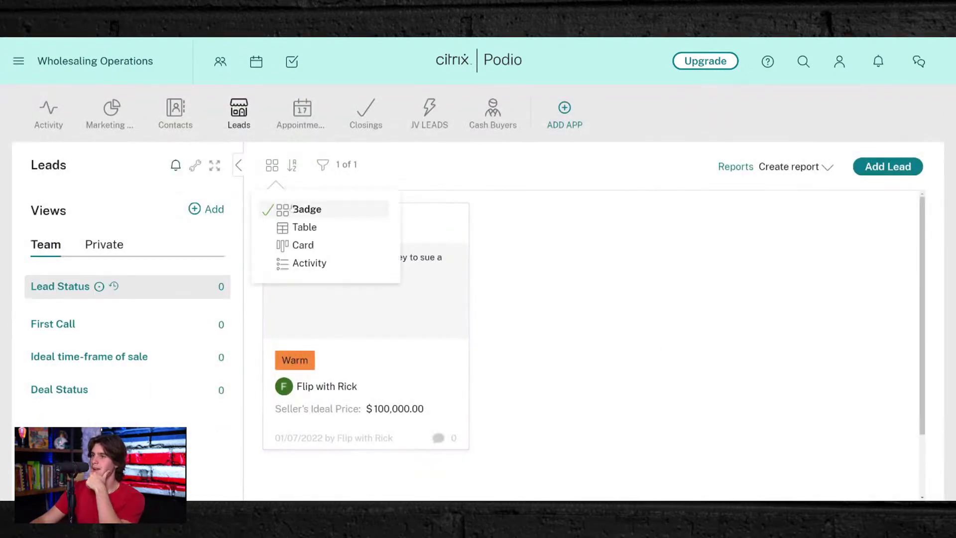
pyautogui.click(298, 227)
# - Open the saved lead from the table, review its details, and close it
pyautogui.click(309, 229)
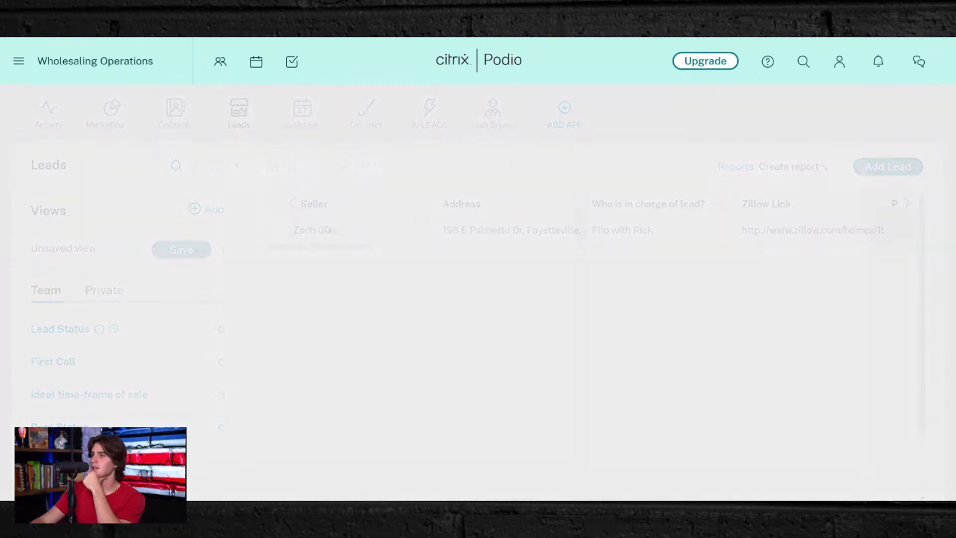
pyautogui.scroll(-8, 279, 379)
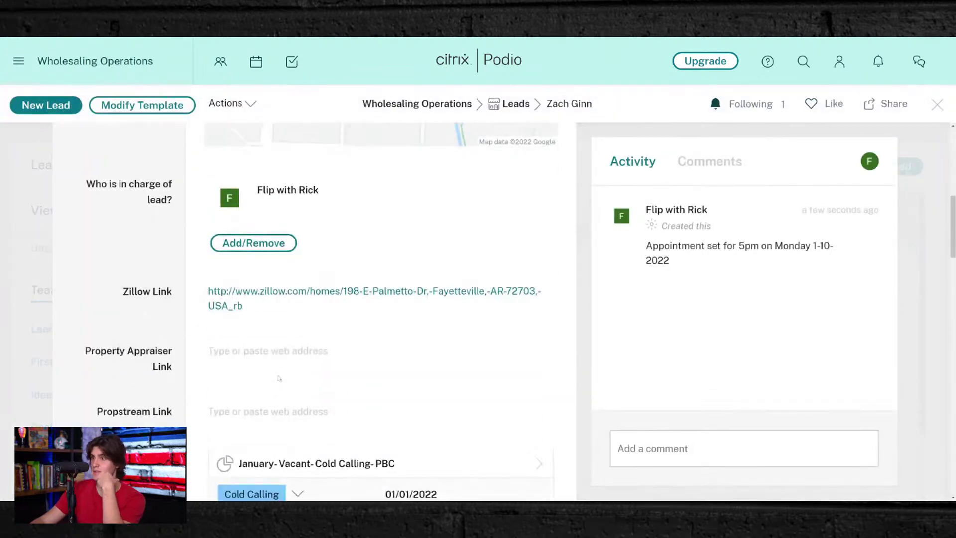
pyautogui.scroll(-12, 265, 312)
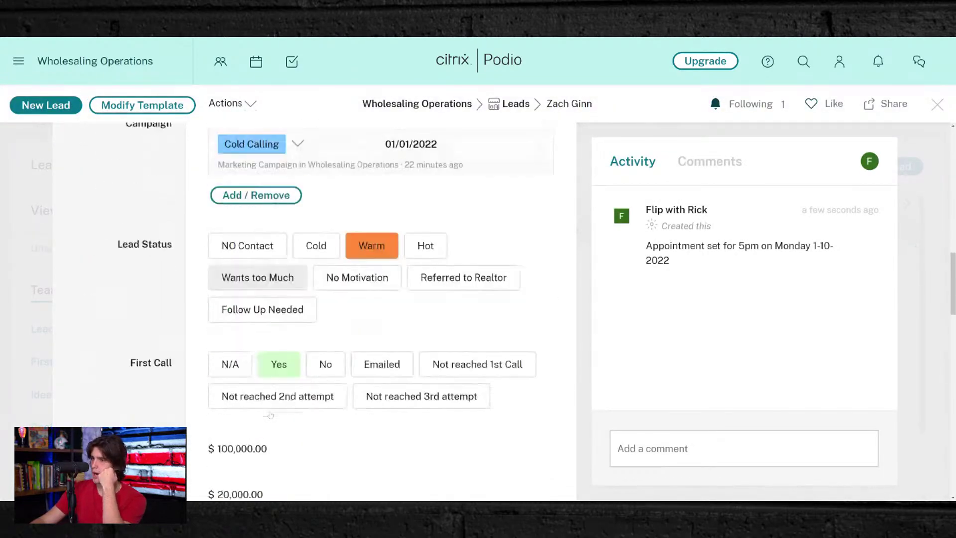
pyautogui.scroll(-5, 260, 297)
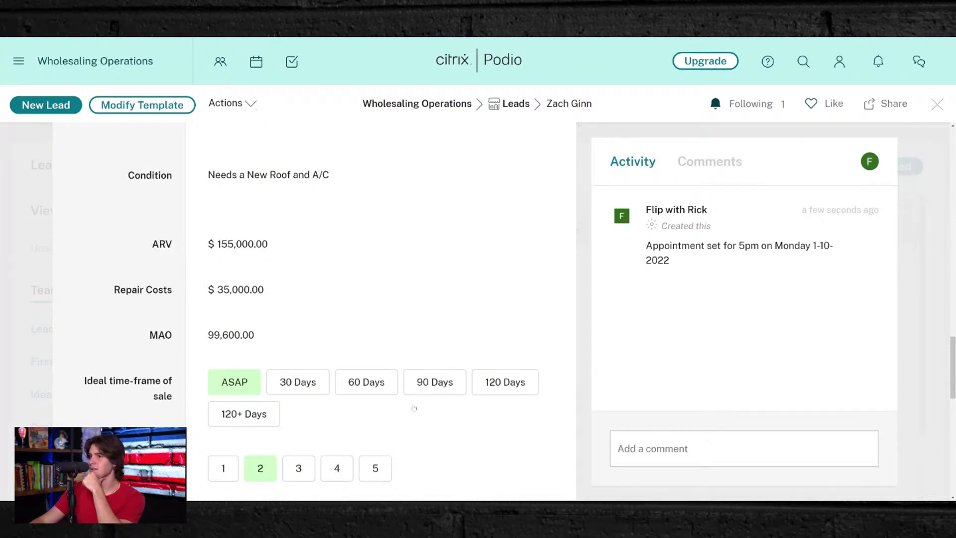
pyautogui.scroll(-2, 283, 286)
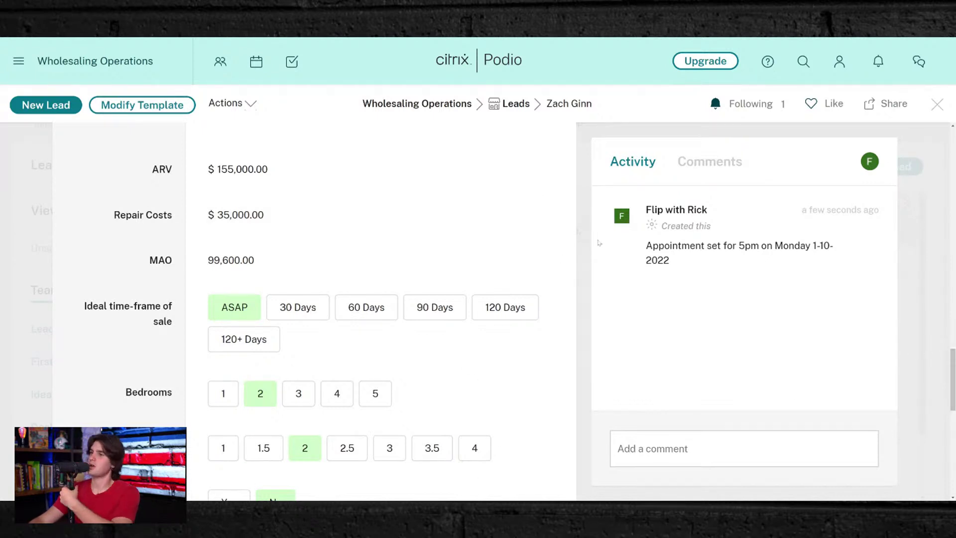
pyautogui.click(656, 448)
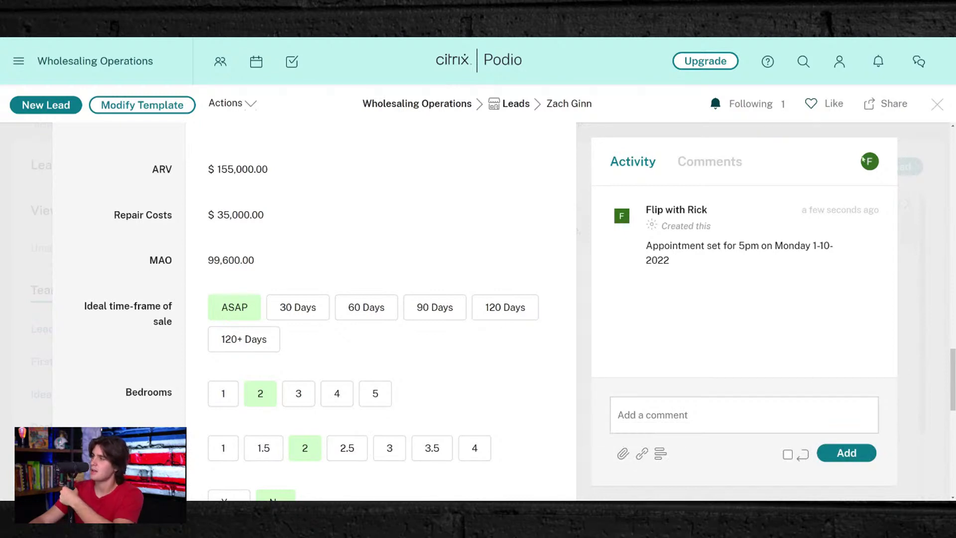
pyautogui.click(936, 104)
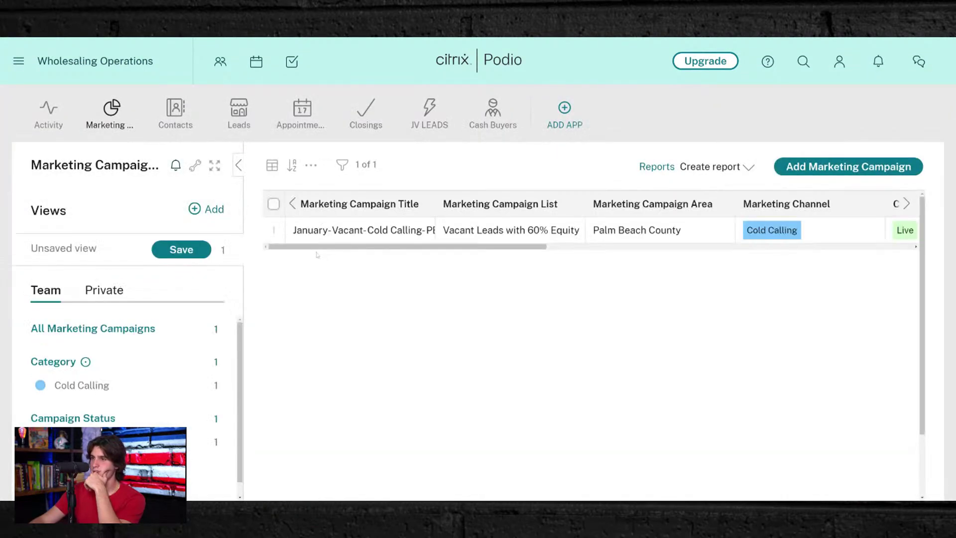
# - Review the January-Vacant-Cold Calling-PBC campaign, then go to the Appointments January 2022 calendar
pyautogui.click(304, 228)
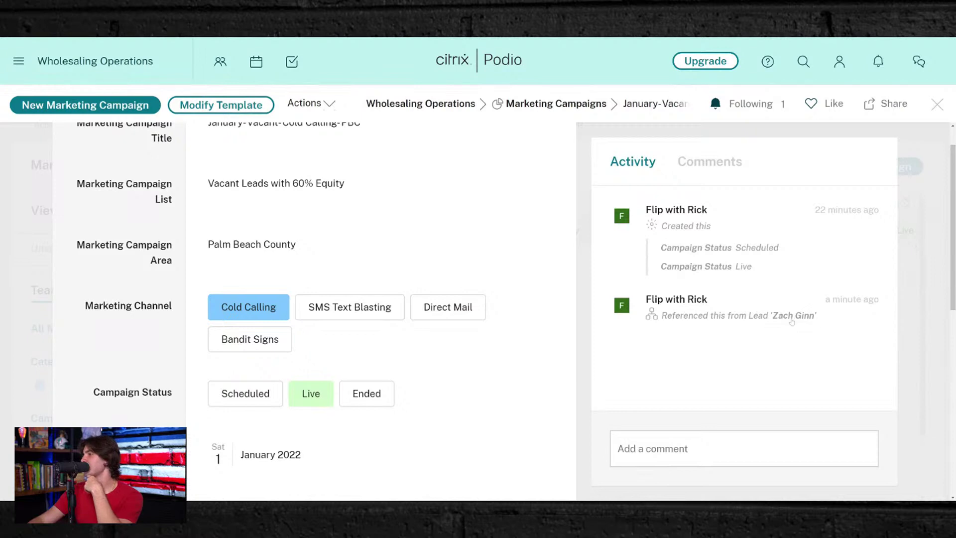
pyautogui.click(936, 104)
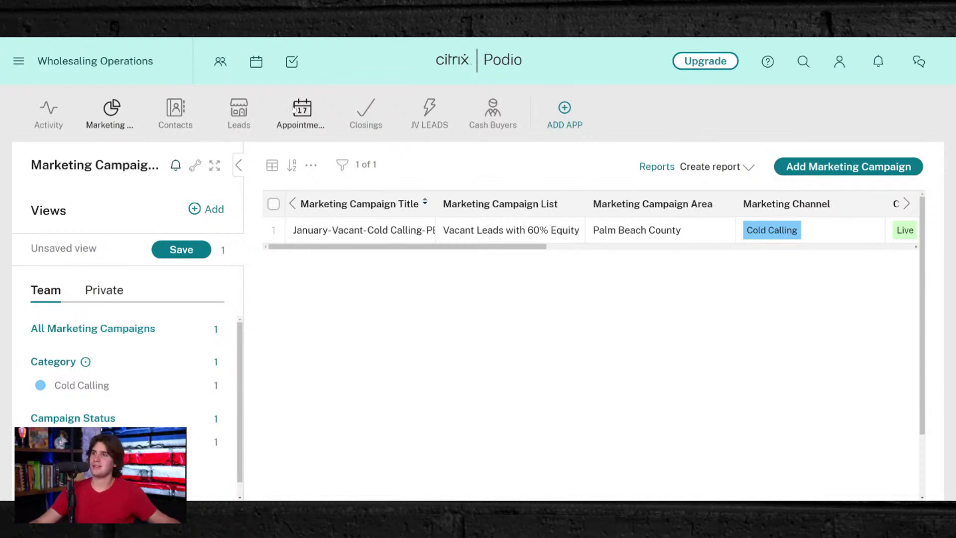
pyautogui.click(293, 109)
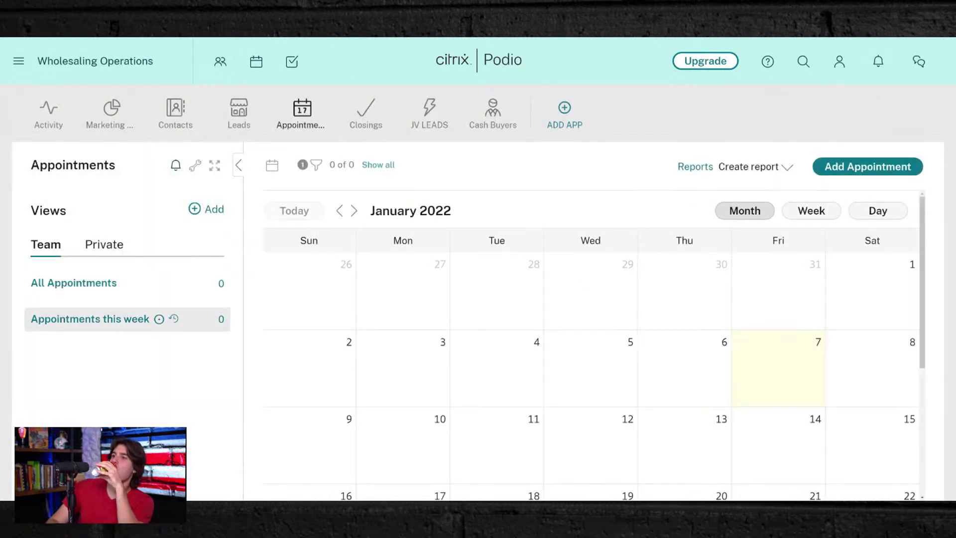
pyautogui.scroll(-3, 433, 256)
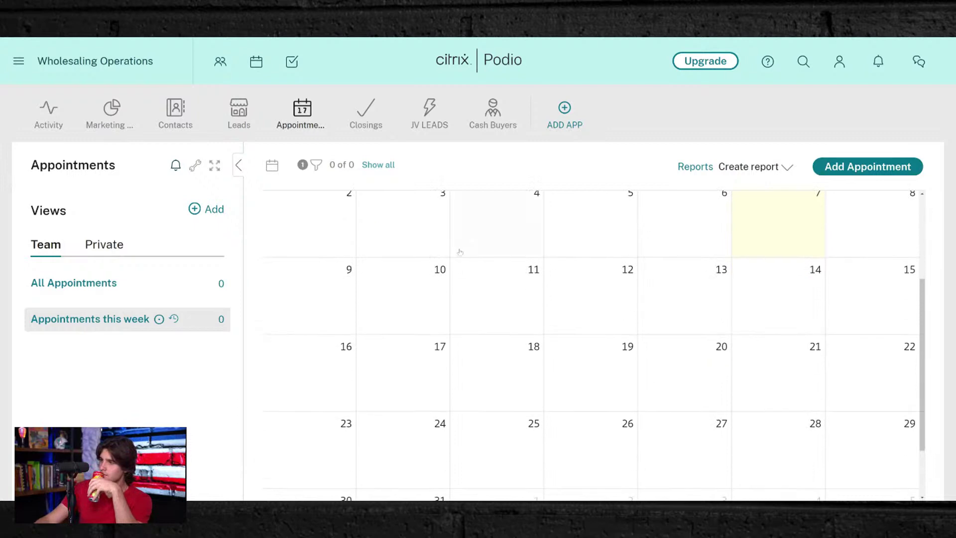
pyautogui.scroll(2, 468, 259)
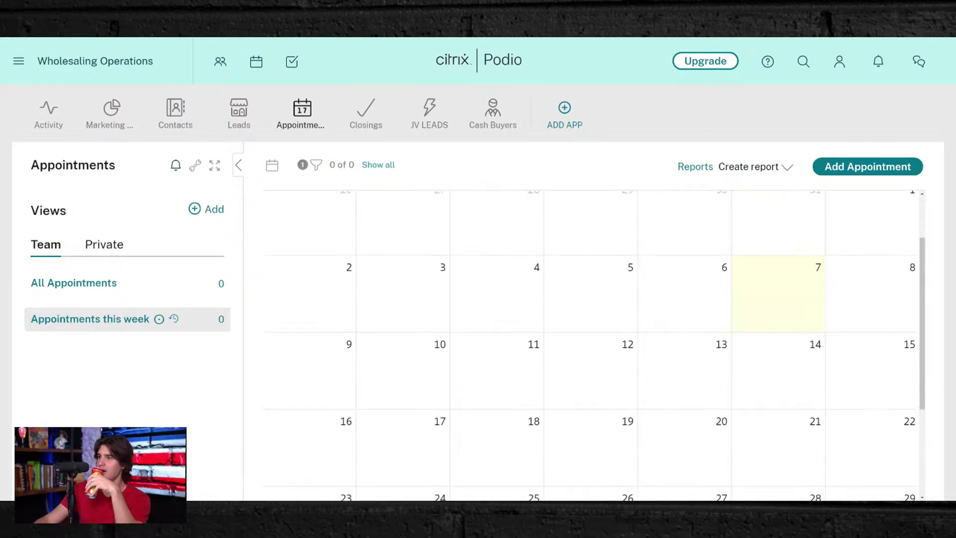
pyautogui.scroll(2, 429, 373)
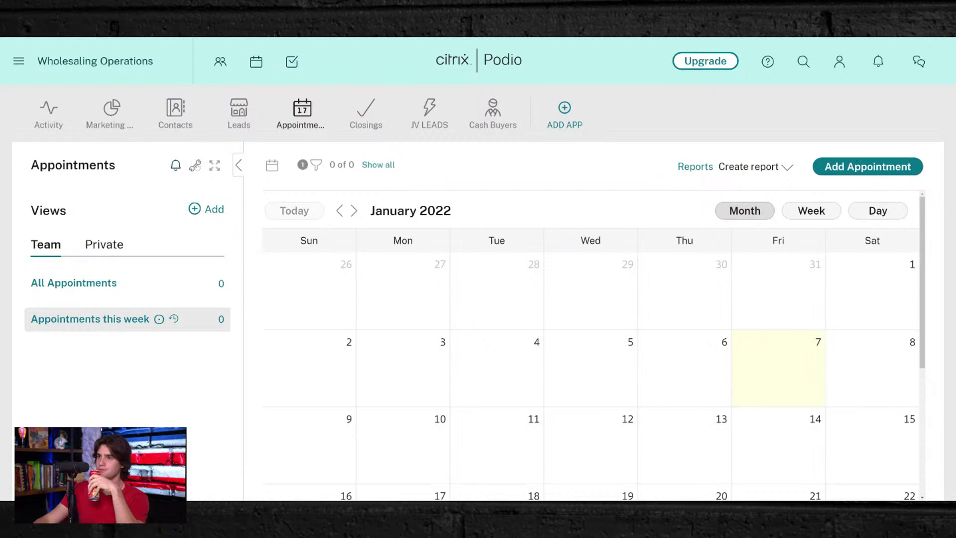
pyautogui.click(194, 165)
# - Open the Appointments template editor and rename Participant(s) to 'Seller Name'
pyautogui.click(212, 208)
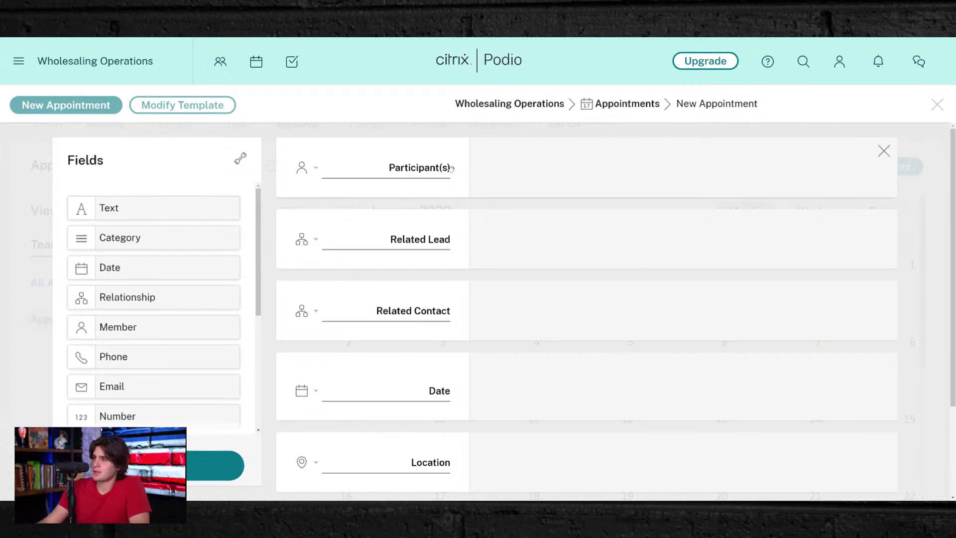
pyautogui.tripleClick(429, 168)
pyautogui.click(309, 172)
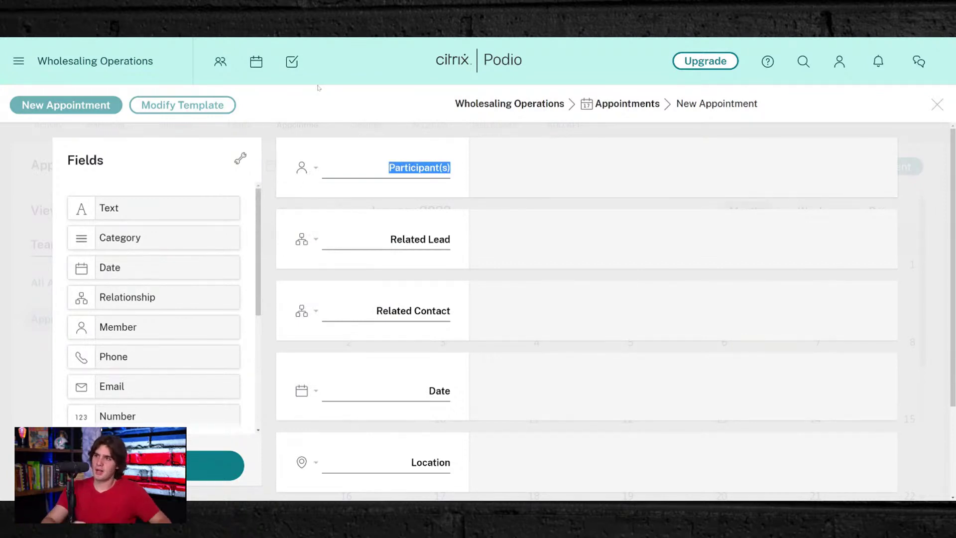
pyautogui.write('Seller Name')
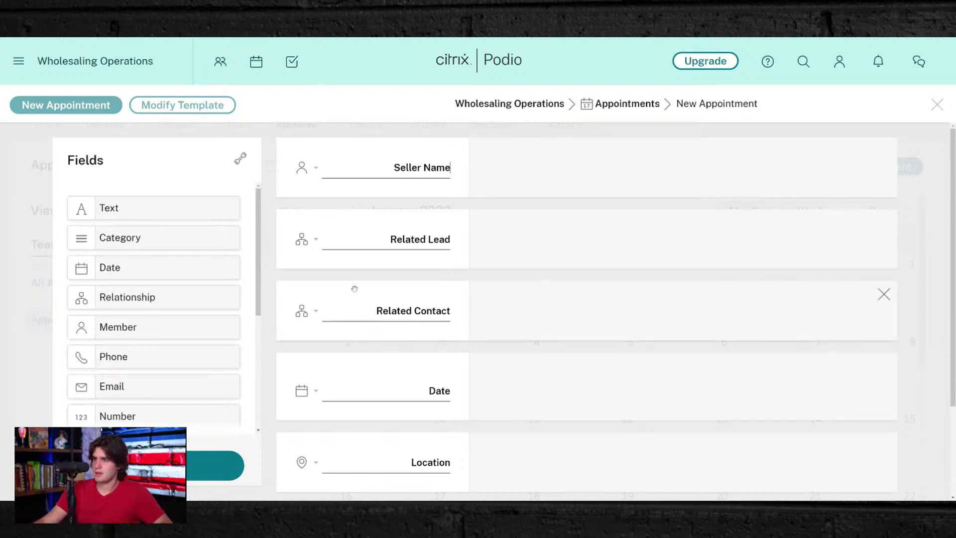
# - Rename the Agenda field to 'Is Seller Married & If so is Spouse going to be at house'
pyautogui.scroll(-2, 348, 281)
pyautogui.scroll(-1, 588, 343)
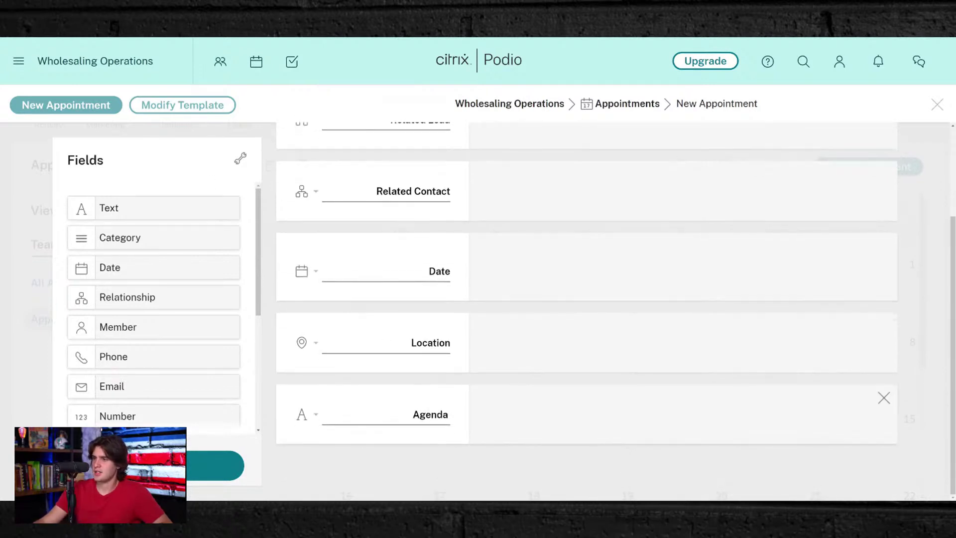
pyautogui.doubleClick(431, 414)
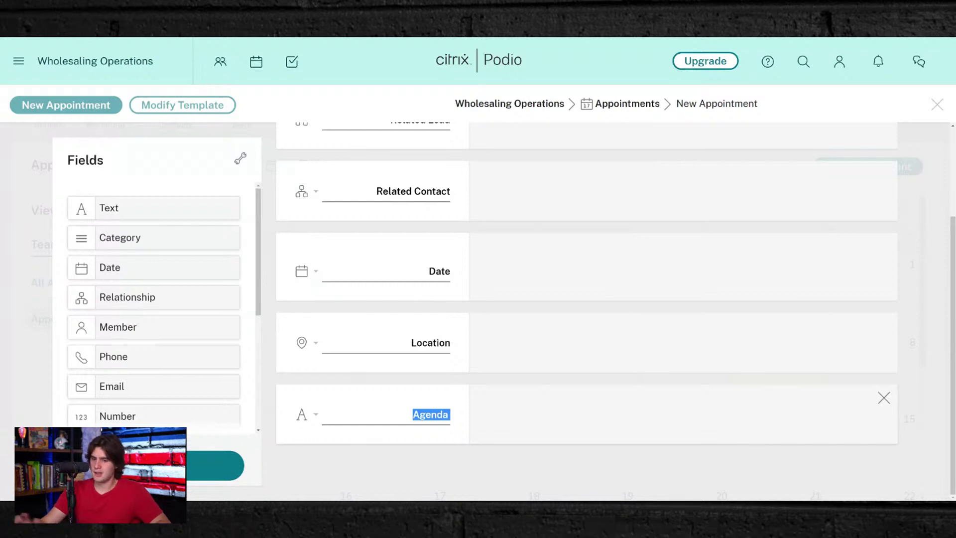
pyautogui.press('BackSpace')
pyautogui.write('Is Se')
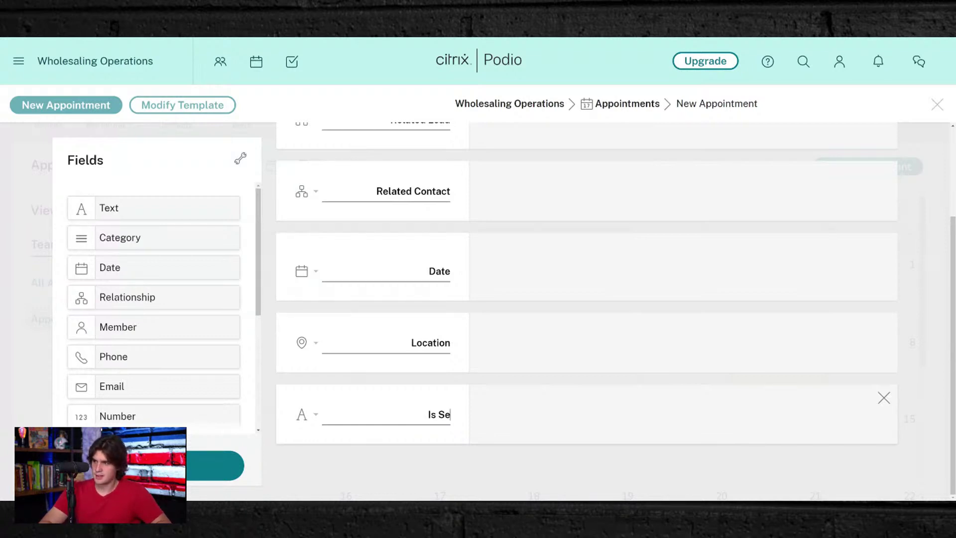
pyautogui.write('ller Married')
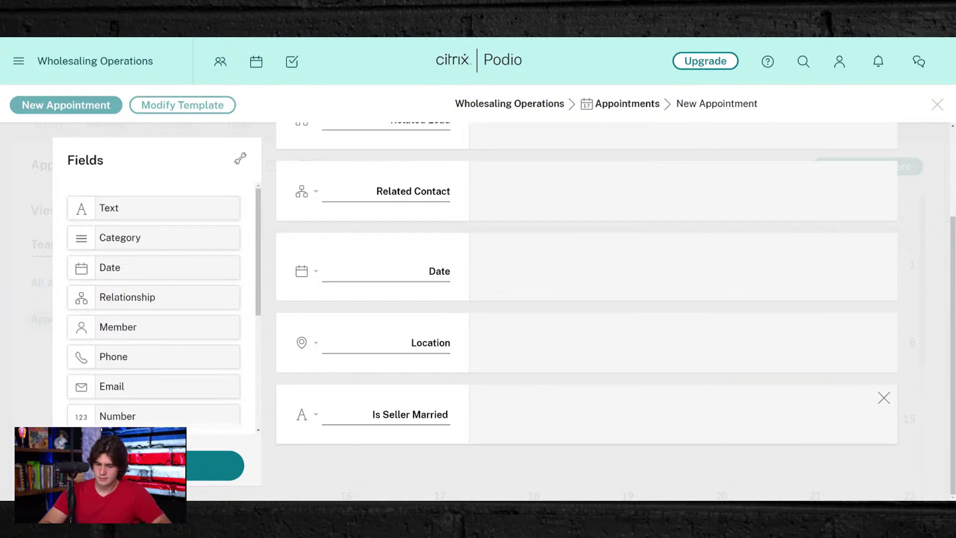
pyautogui.write(' & If so')
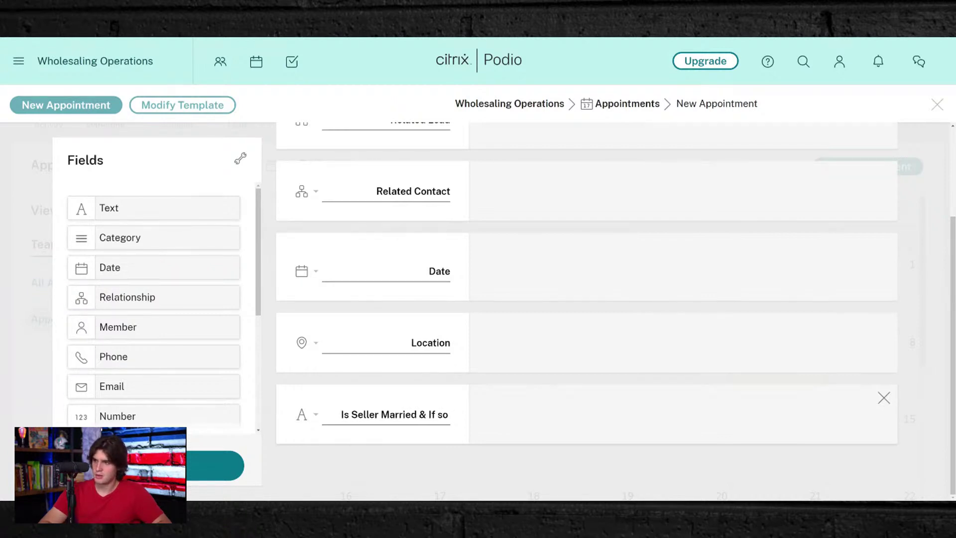
pyautogui.write(' is Spous')
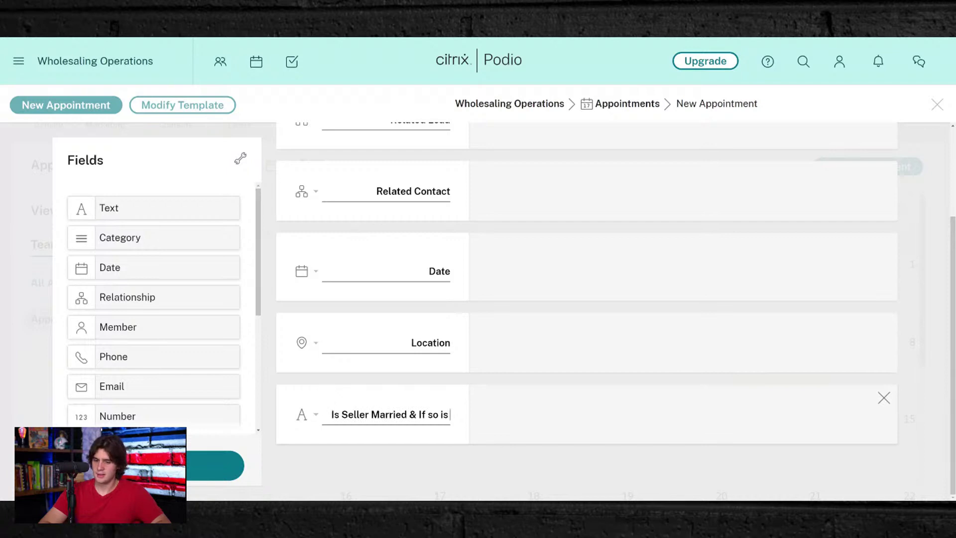
pyautogui.write('e g')
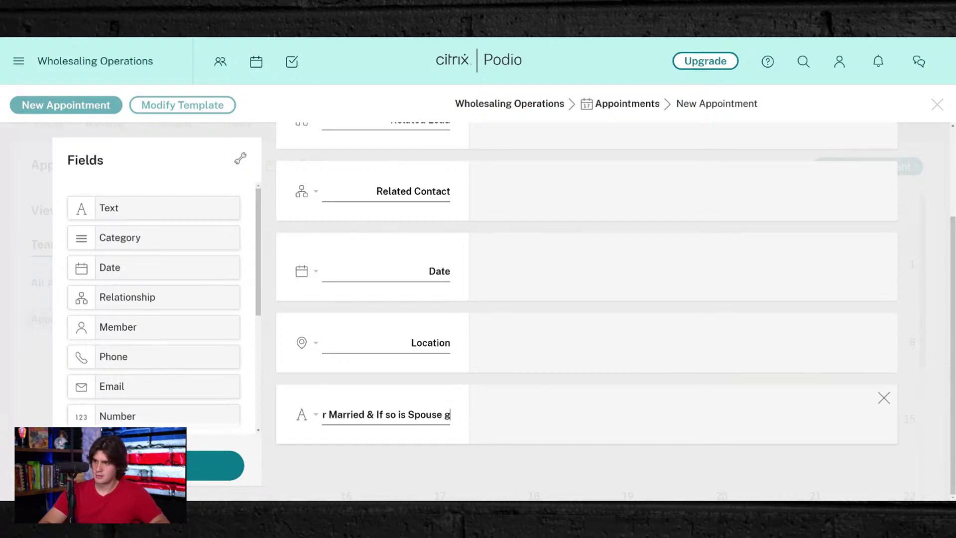
pyautogui.write('oing to be at house')
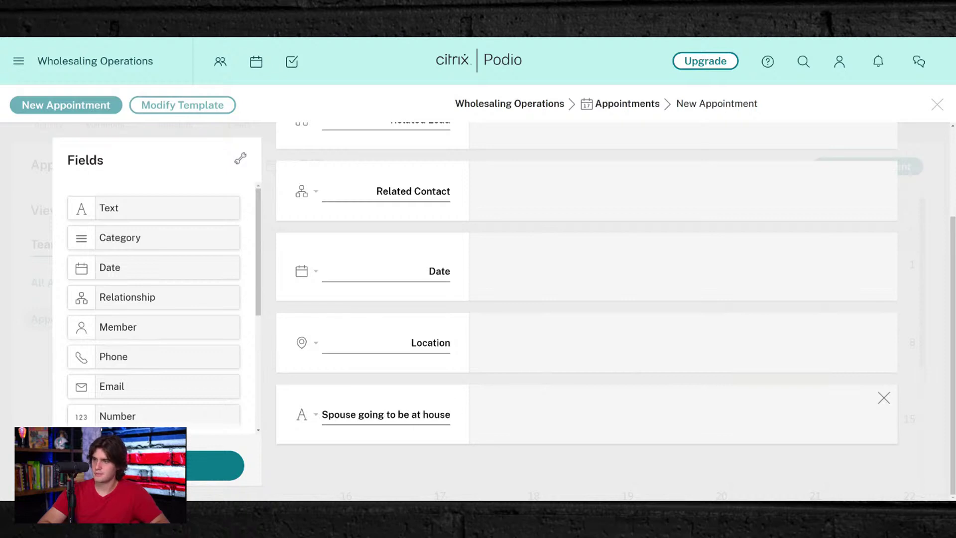
pyautogui.click(529, 412)
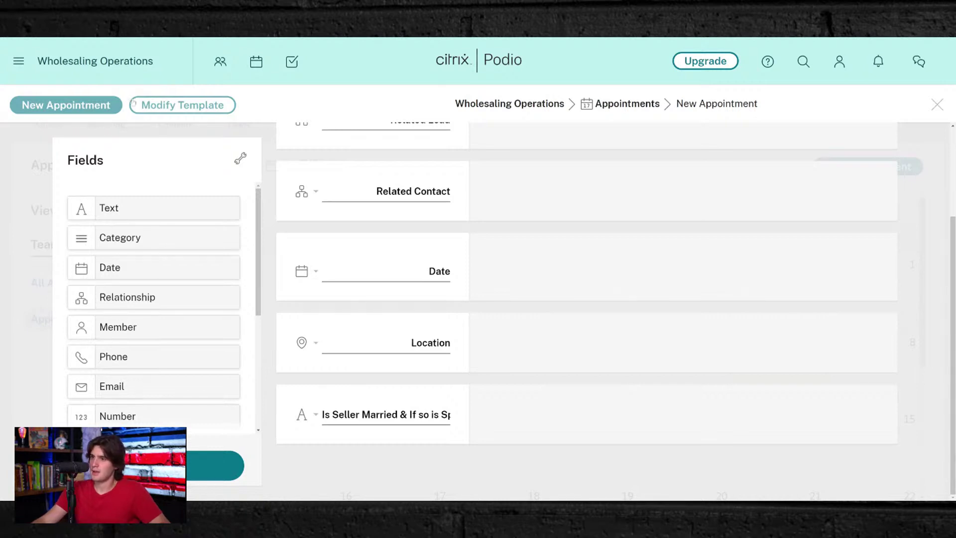
# - Drag a Category field into the form and label it 'Is Lead Conditioned for Yes/No Decision'
pyautogui.moveTo(115, 243); pyautogui.dragTo(332, 487)
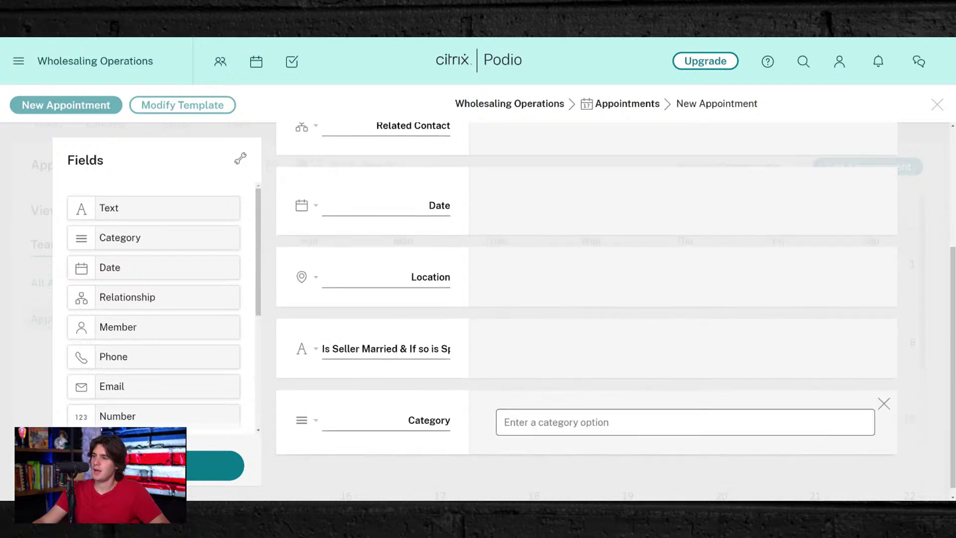
pyautogui.click(423, 420)
pyautogui.write('Is Prop')
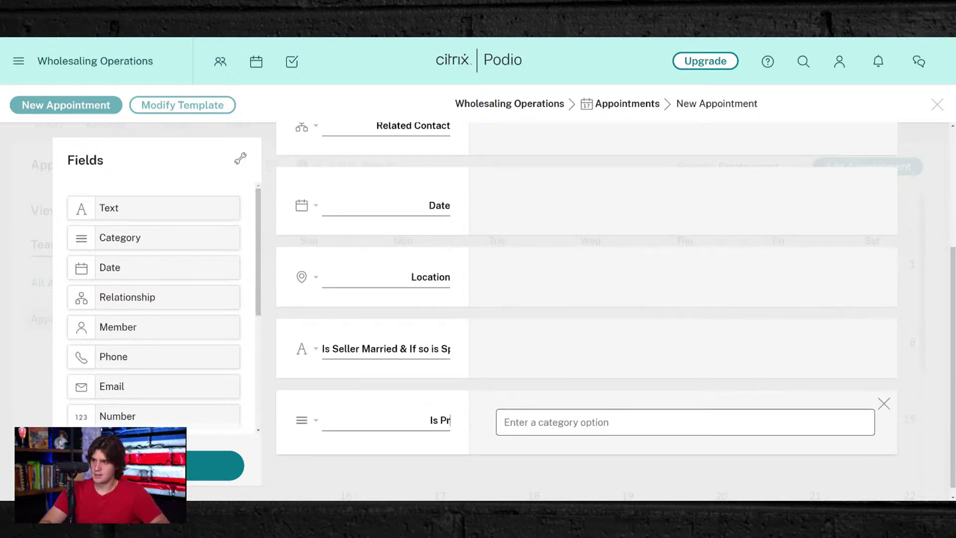
pyautogui.press('BackSpace')
pyautogui.press('BackSpace')
pyautogui.press('BackSpace')
pyautogui.press('BackSpace')
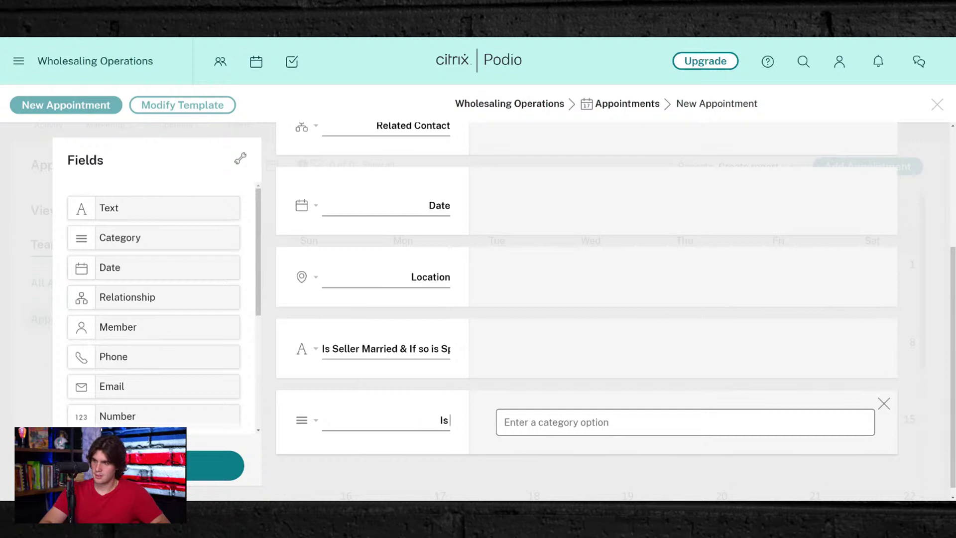
pyautogui.write('Lead')
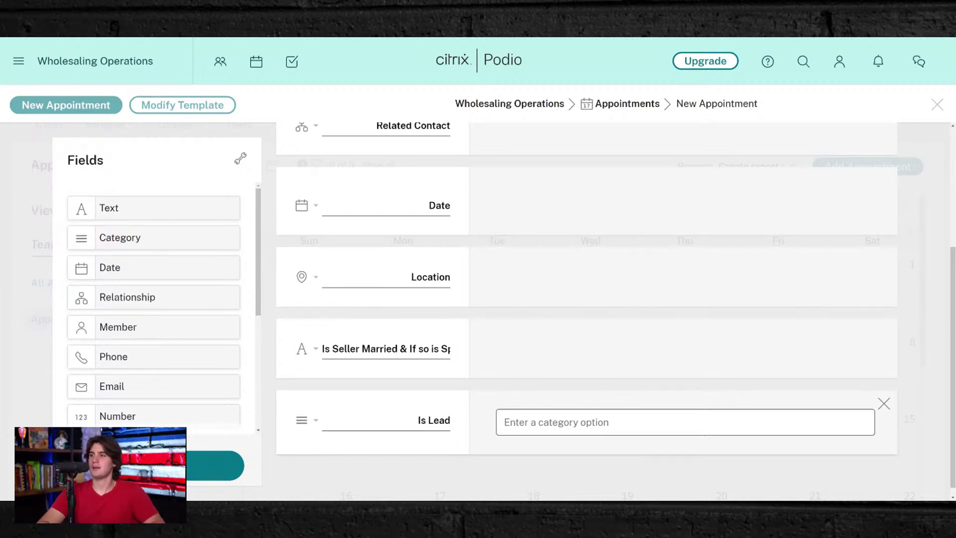
pyautogui.write('Cond')
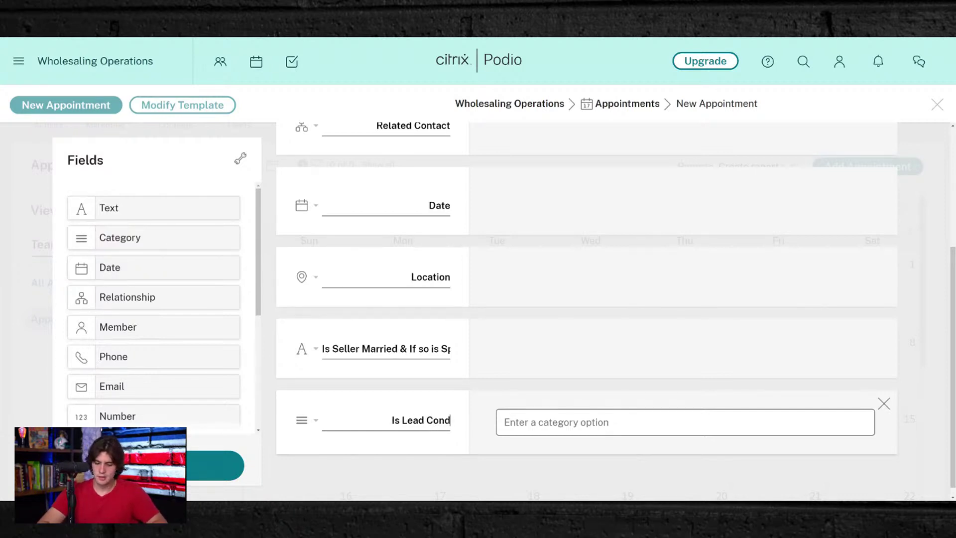
pyautogui.write('itioned for Y')
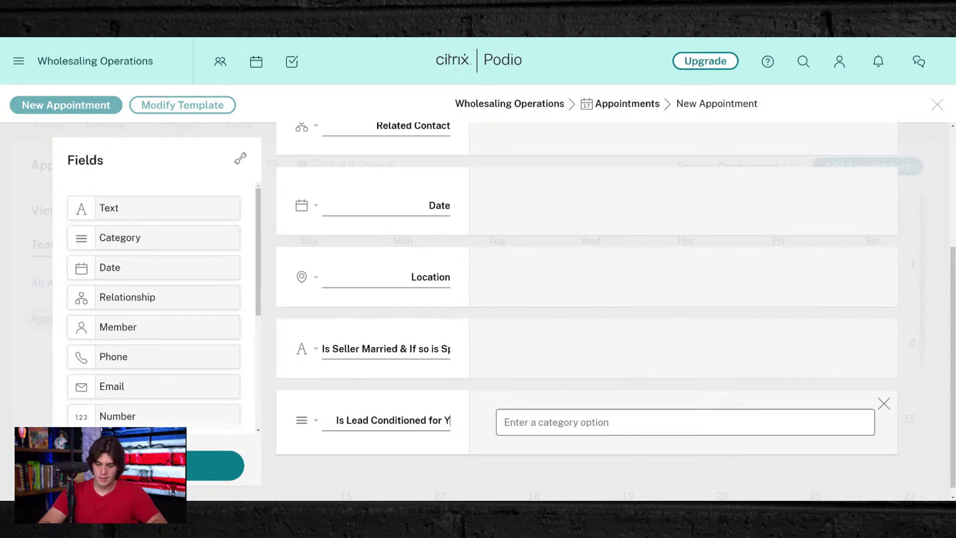
pyautogui.write('es/No')
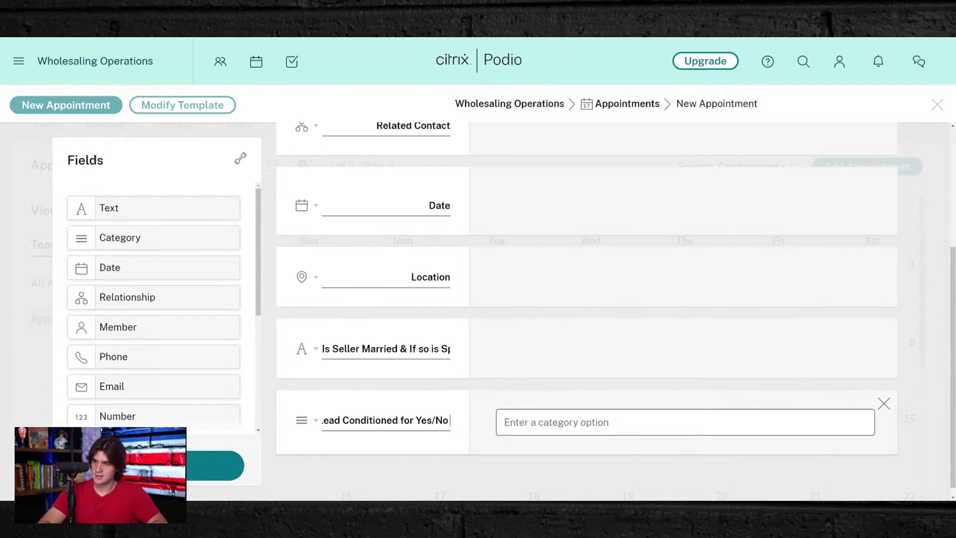
pyautogui.write(' De')
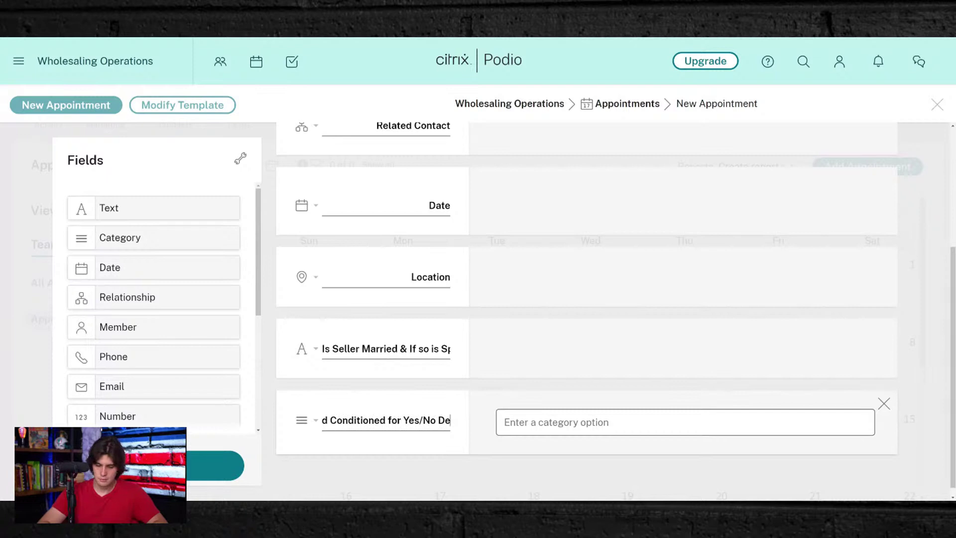
pyautogui.write('csoin')
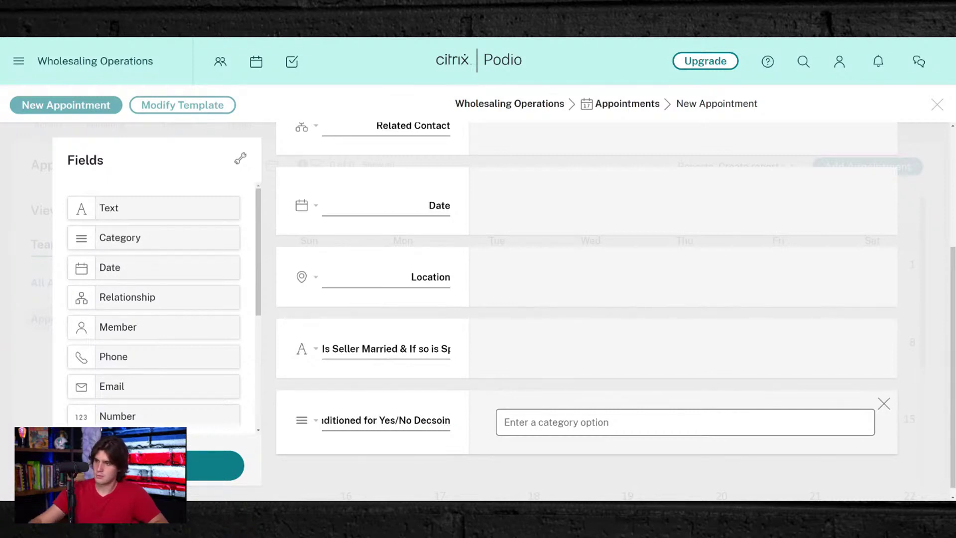
pyautogui.hotkey('ctrl', 'shift', 'Left')
pyautogui.write('Decision')
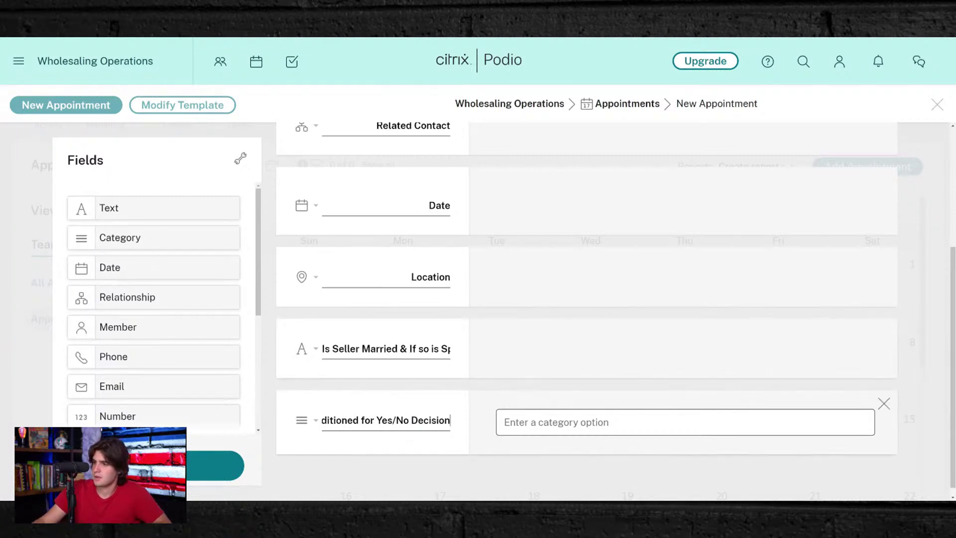
pyautogui.hotkey('ctrl', 'a')
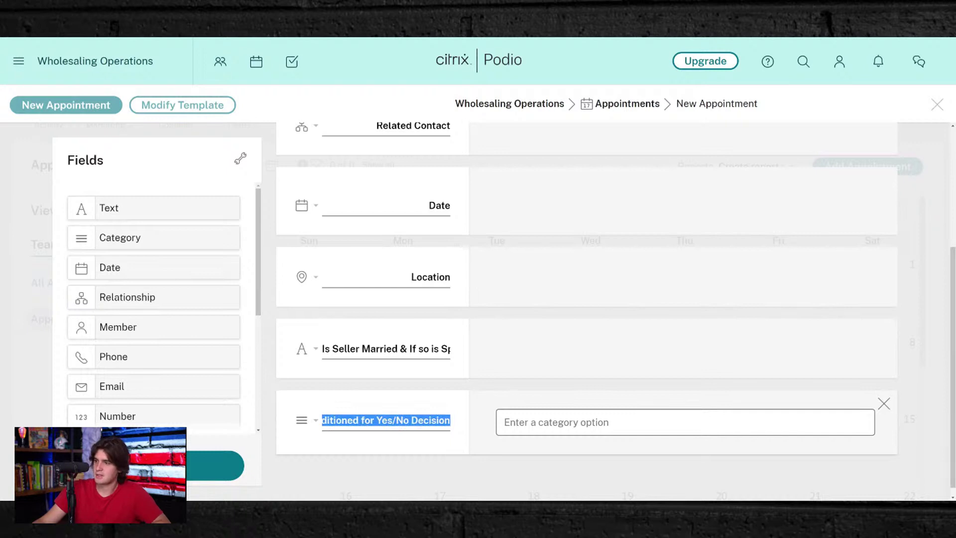
pyautogui.click(685, 422)
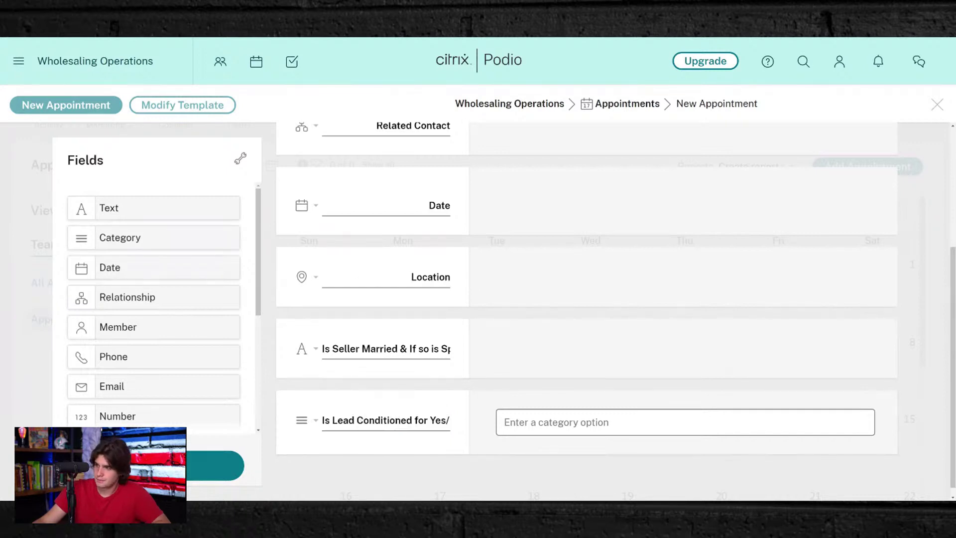
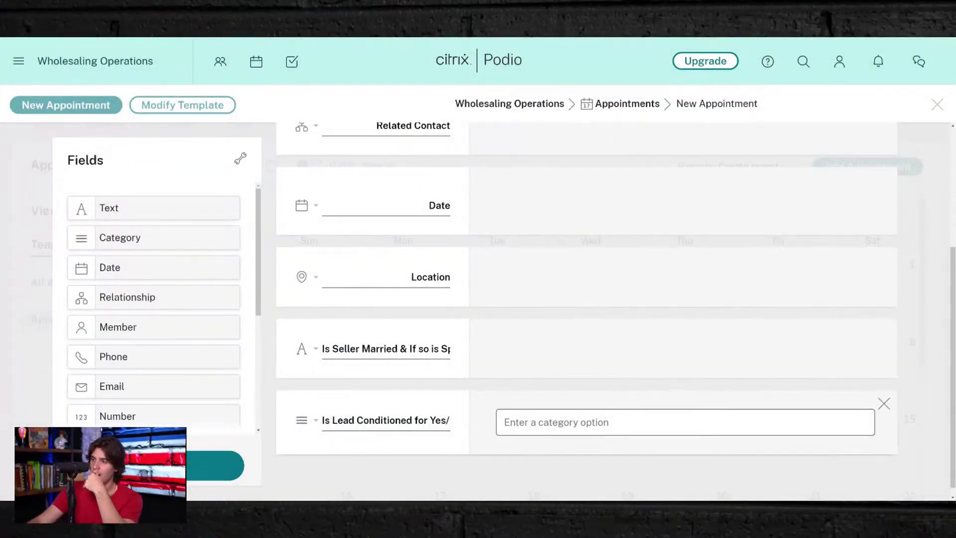
# - Add Yes, No and Question Not Ask as options of the lead-conditioned category field
pyautogui.write('Yes')
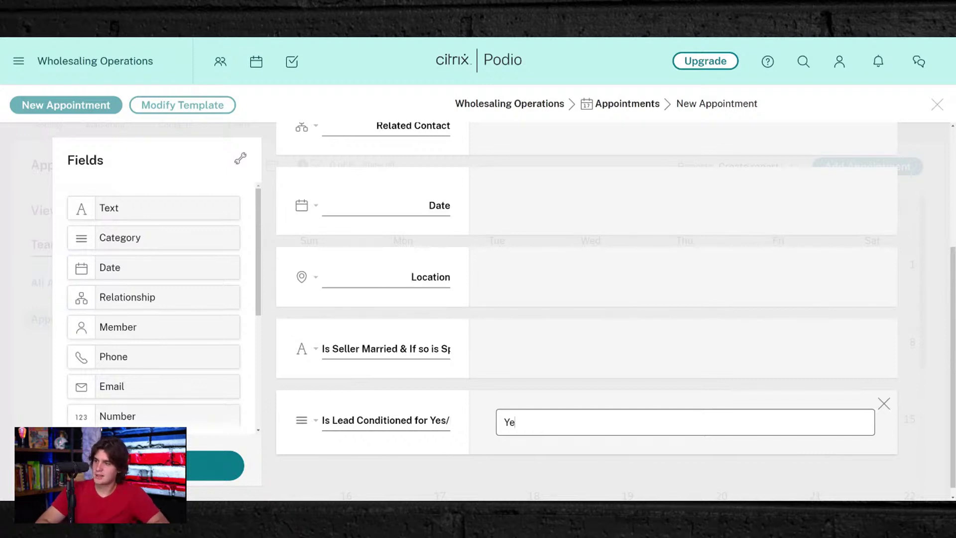
pyautogui.press('Return')
pyautogui.write('No')
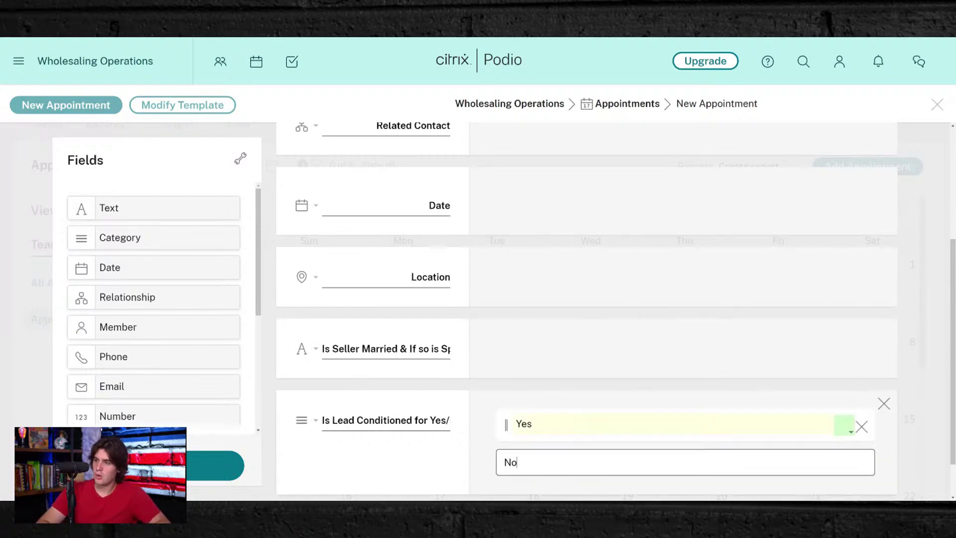
pyautogui.press('Return')
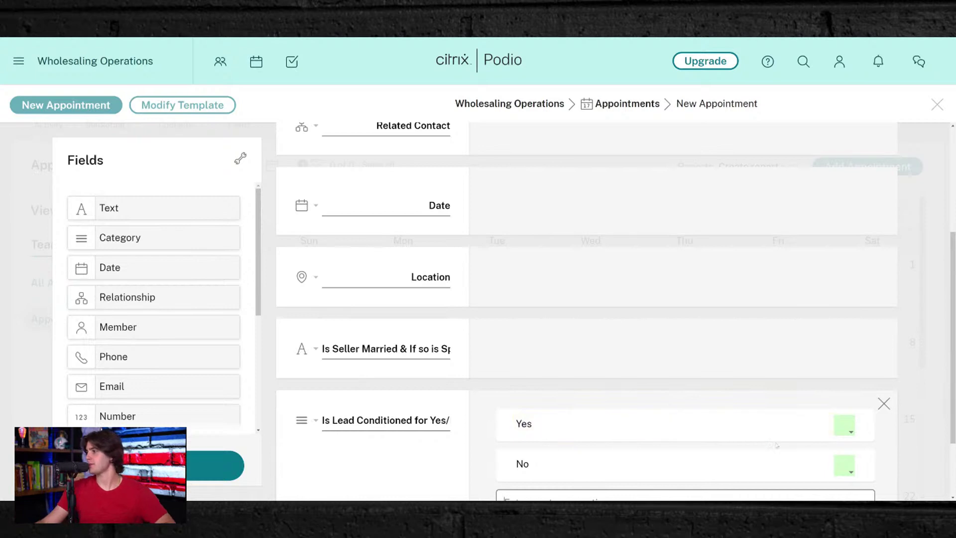
pyautogui.scroll(-2, 575, 450)
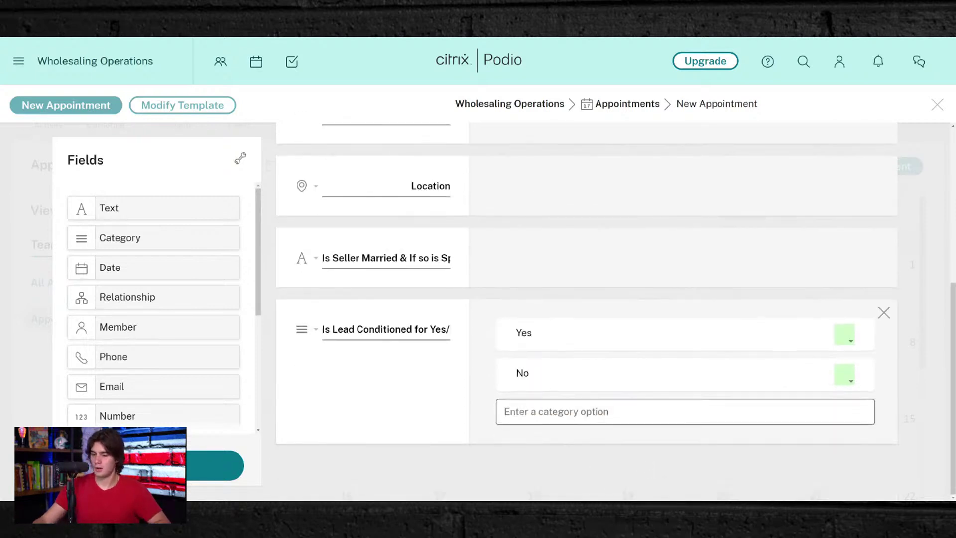
pyautogui.write('Questio')
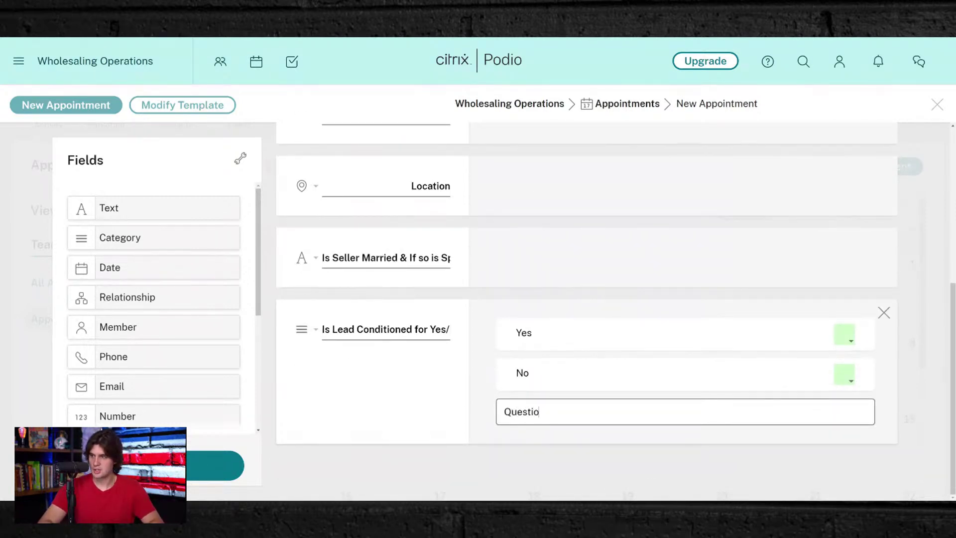
pyautogui.write('ne Not Ask')
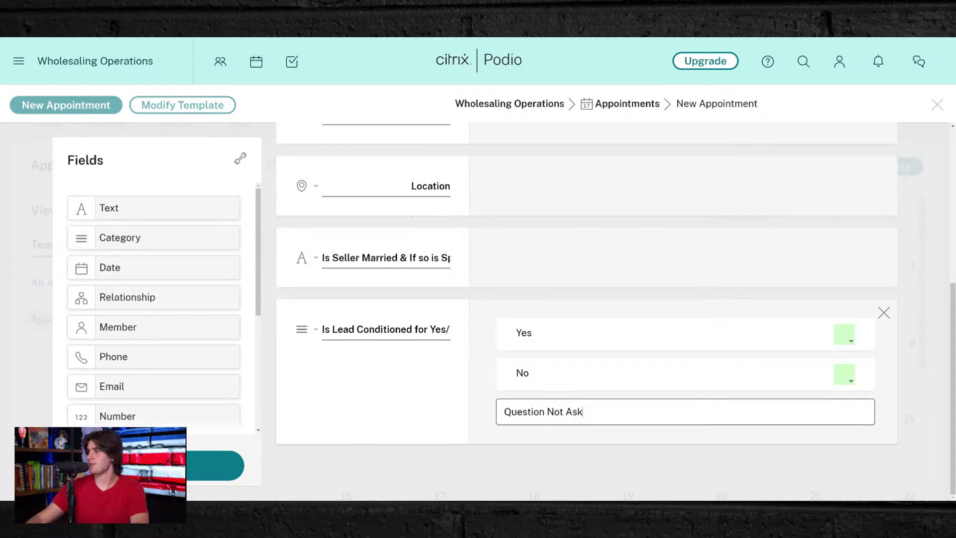
pyautogui.press('Return')
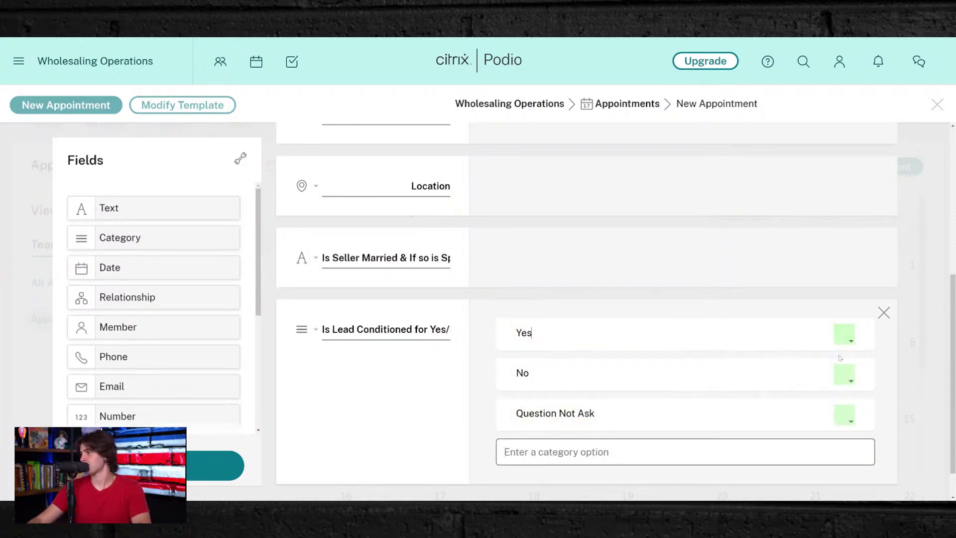
# - Colour the No option red and the Question Not Ask option blue
pyautogui.click(848, 377)
pyautogui.click(805, 436)
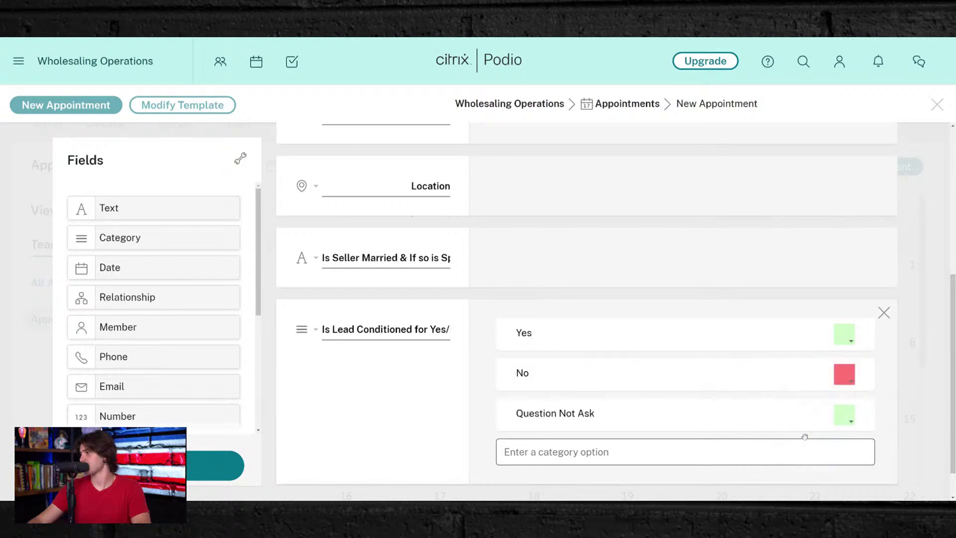
pyautogui.click(845, 416)
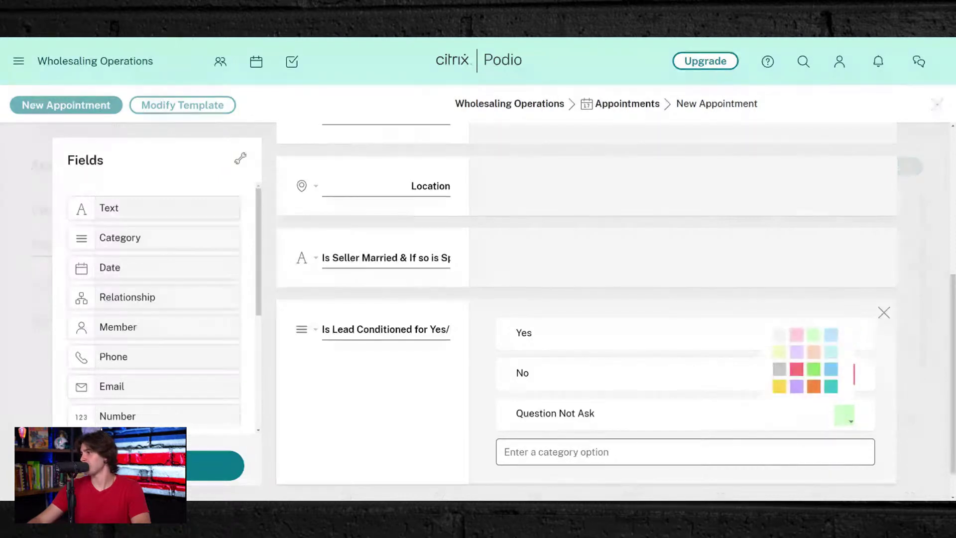
pyautogui.click(830, 369)
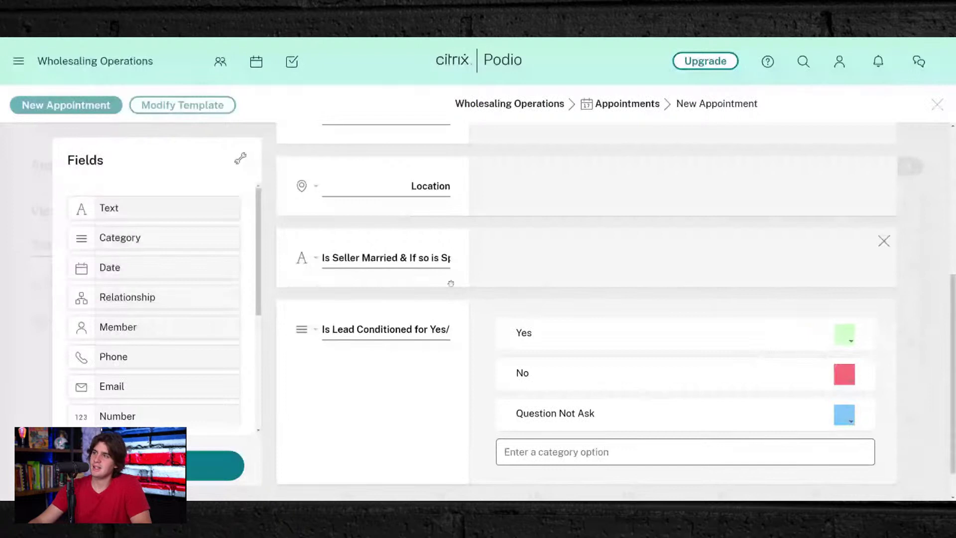
pyautogui.scroll(4, 450, 284)
pyautogui.scroll(-5, 568, 291)
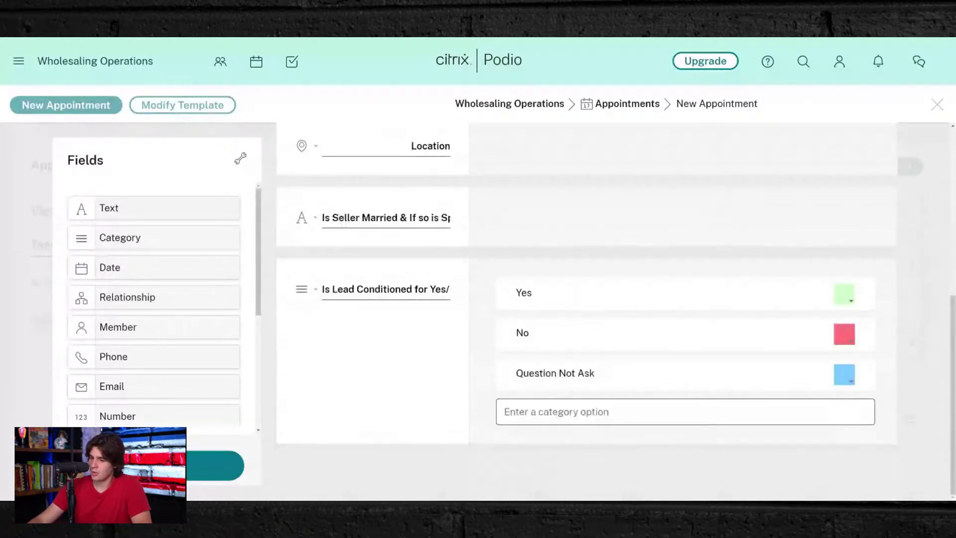
# - Save the Appointments template changes
pyautogui.click(157, 465)
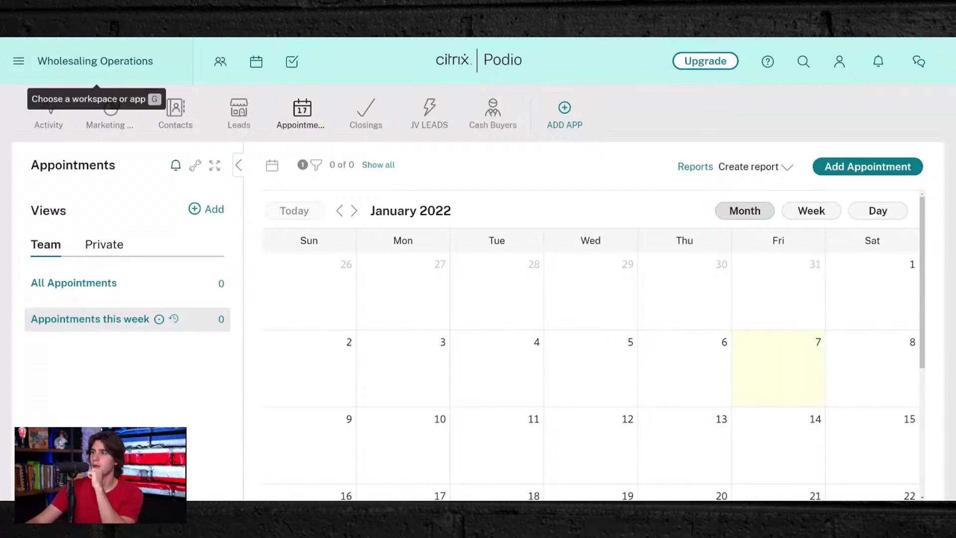
pyautogui.scroll(-3, 689, 299)
pyautogui.scroll(3, 689, 299)
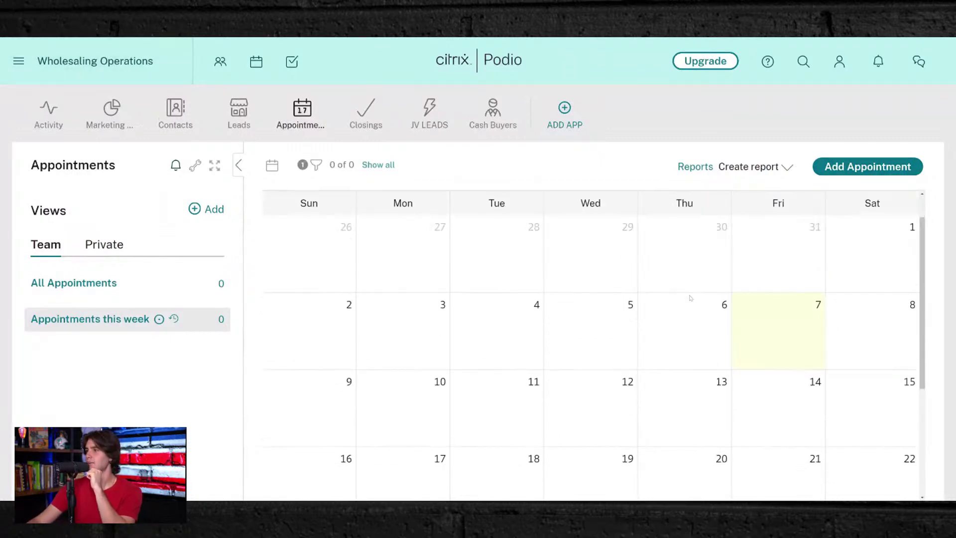
# - Start a new appointment and link the seller's warm lead as its Related Lead
pyautogui.click(913, 166)
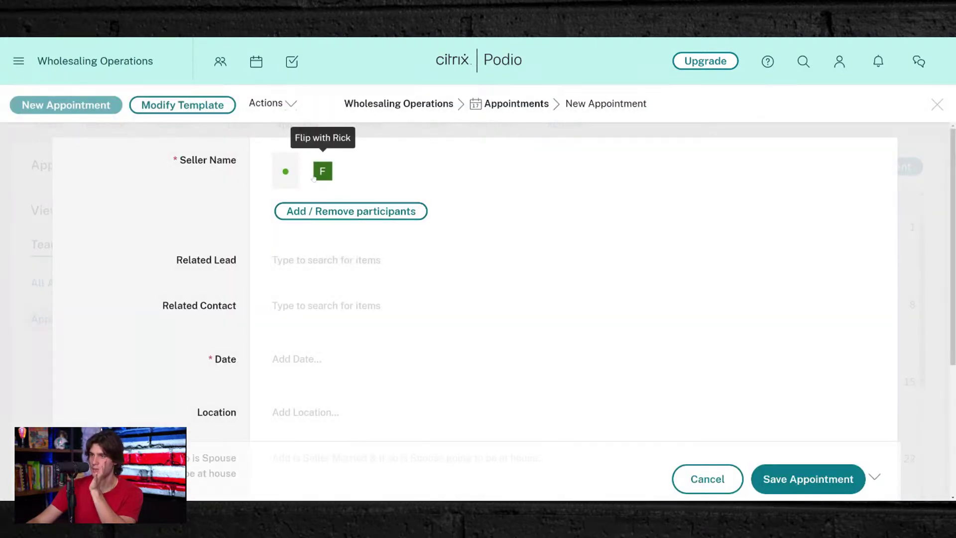
pyautogui.click(331, 262)
pyautogui.click(341, 329)
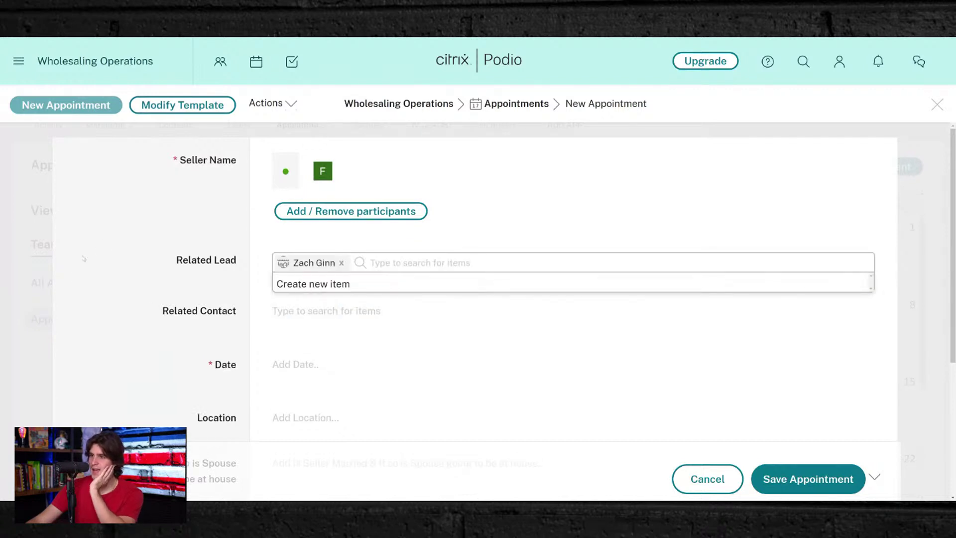
pyautogui.click(98, 238)
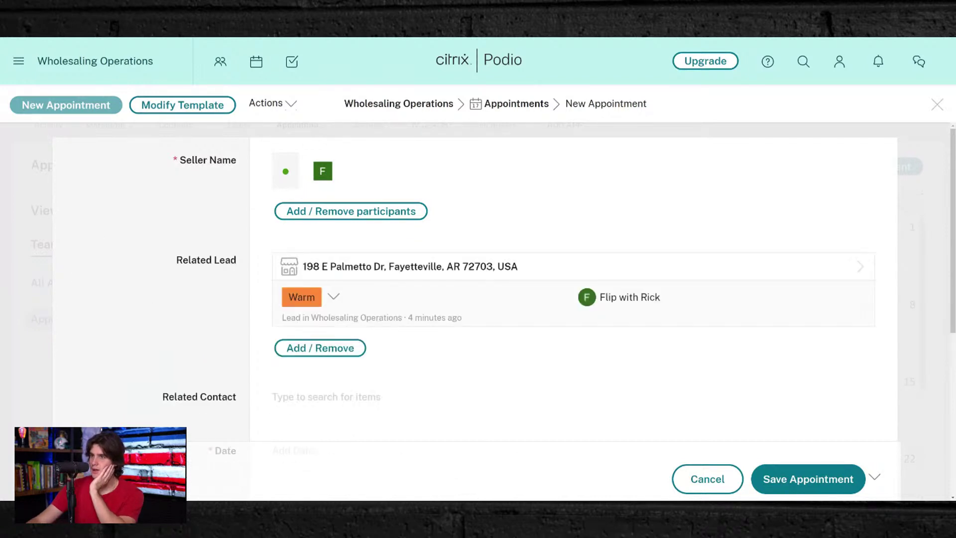
pyautogui.doubleClick(222, 160)
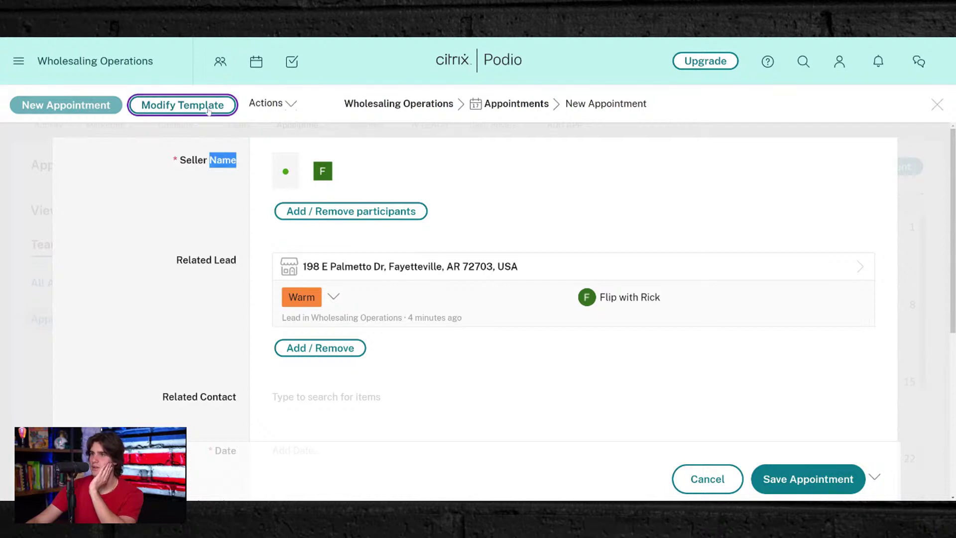
# - In the appointment template, relabel the Seller Name field 'Acquisitions Rep' and apply the change
pyautogui.click(182, 104)
pyautogui.moveTo(393, 167); pyautogui.dragTo(450, 167)
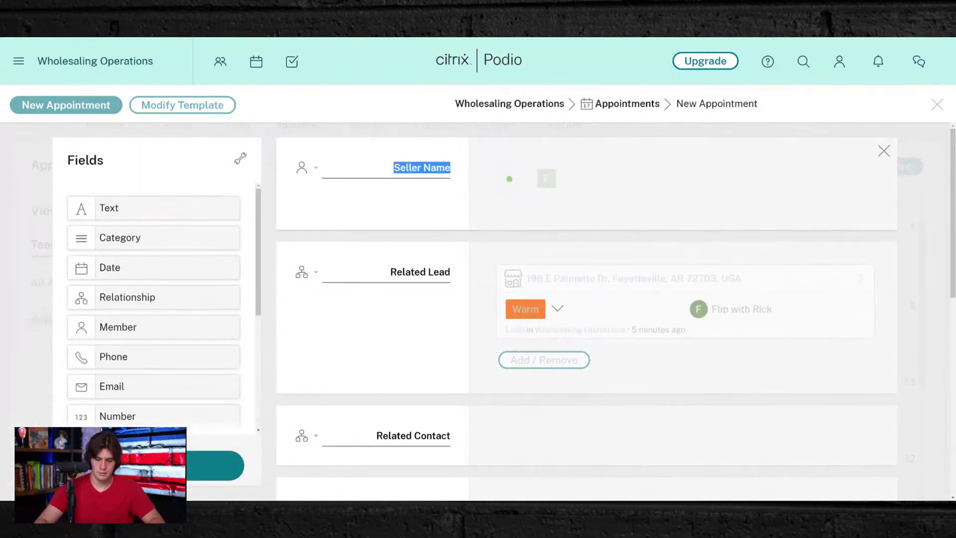
pyautogui.write('Acquistions E')
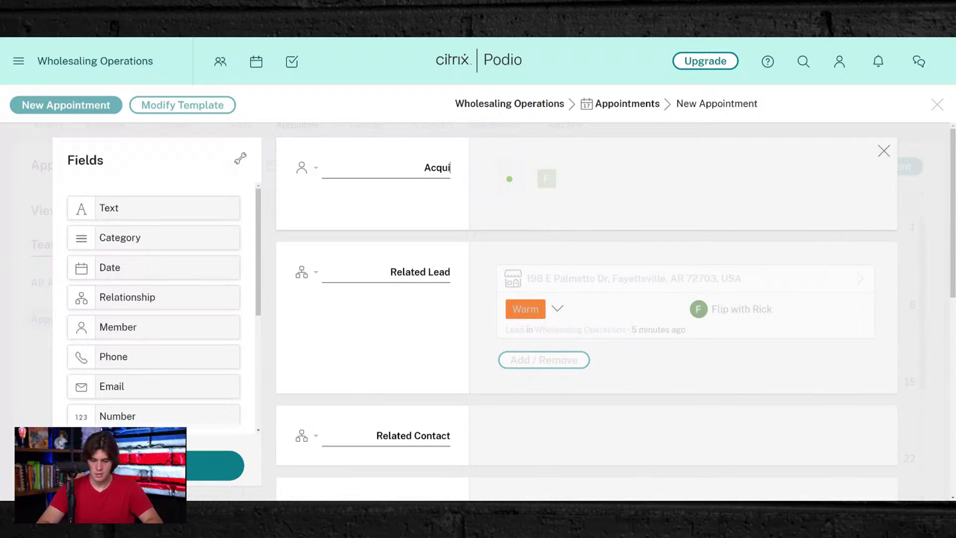
pyautogui.press('BackSpace')
pyautogui.press('BackSpace')
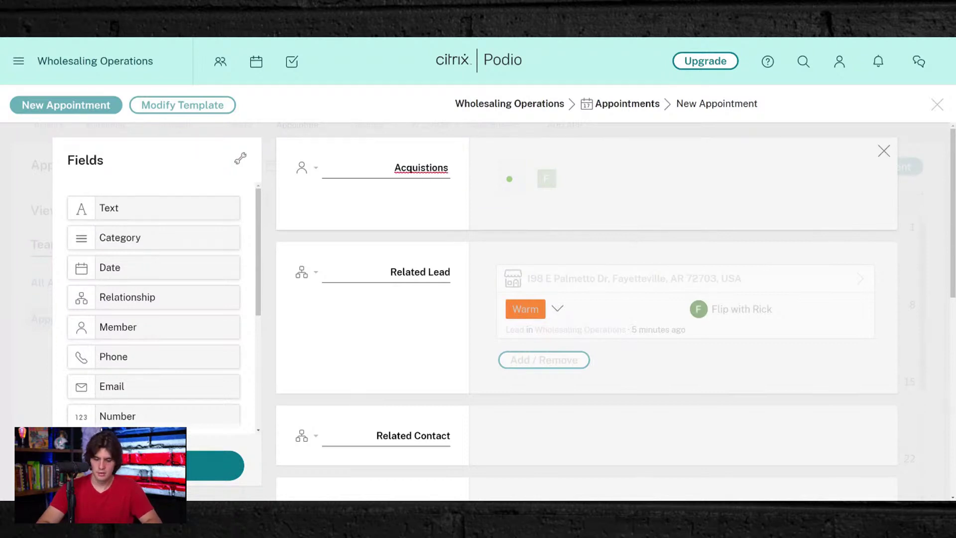
pyautogui.write('Rep')
pyautogui.doubleClick(389, 167)
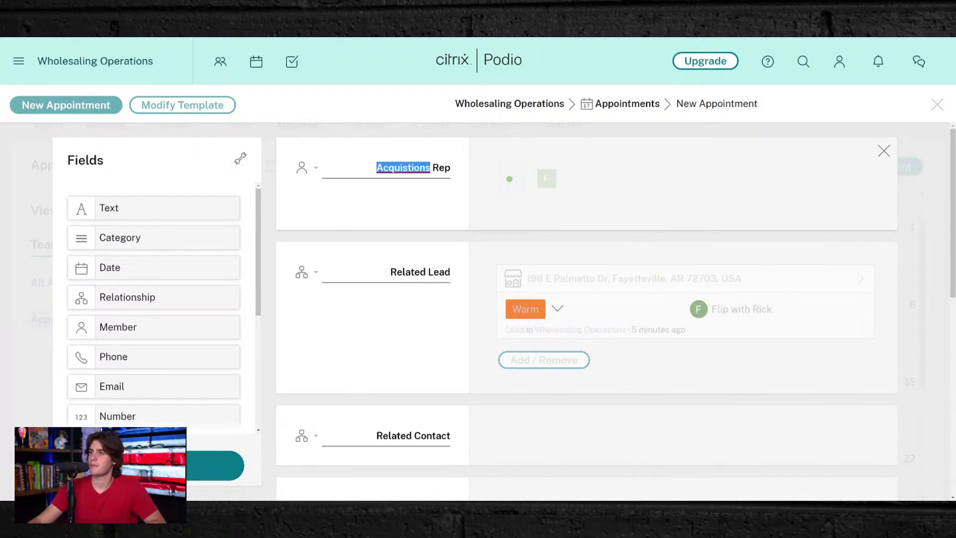
pyautogui.write('Acquisitions')
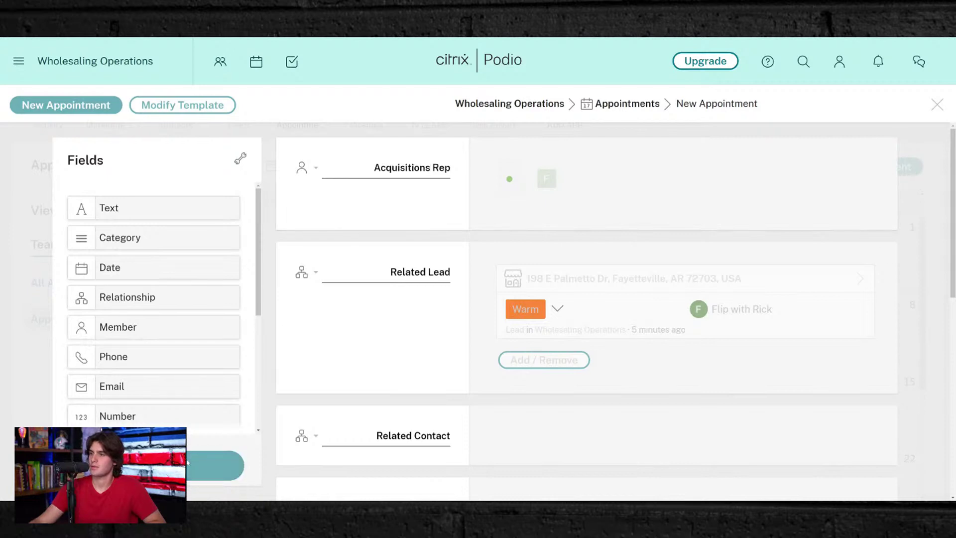
pyautogui.click(198, 462)
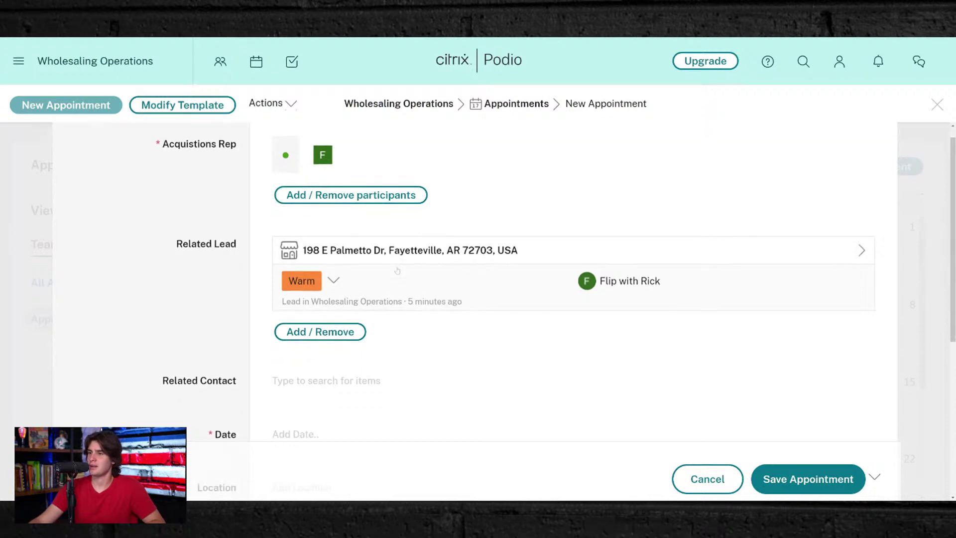
# - Link the seller contact to the new appointment
pyautogui.scroll(-3, 302, 346)
pyautogui.click(353, 247)
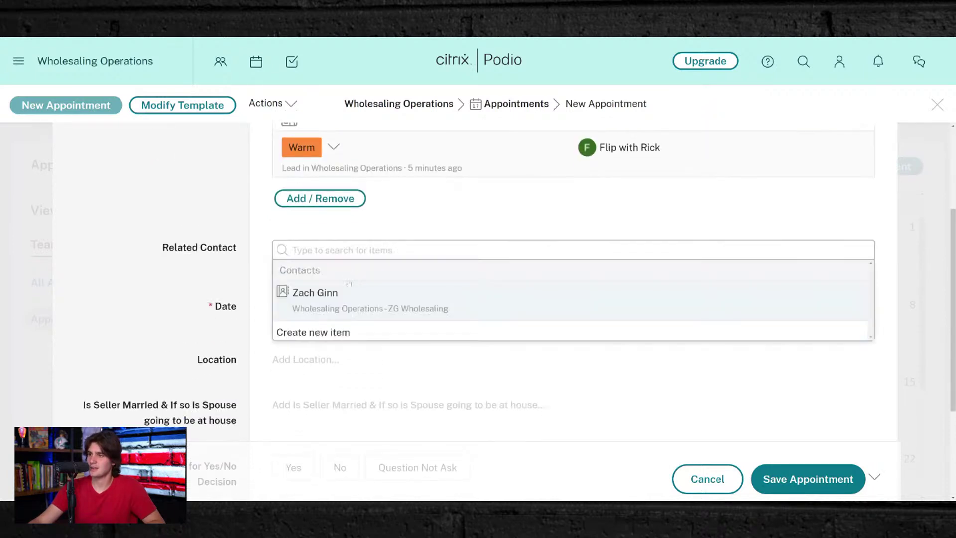
pyautogui.click(342, 294)
pyautogui.click(126, 234)
# - Set the appointment for Monday 10 January 2022, 5:00 PM to 6:30 PM
pyautogui.scroll(-3, 129, 239)
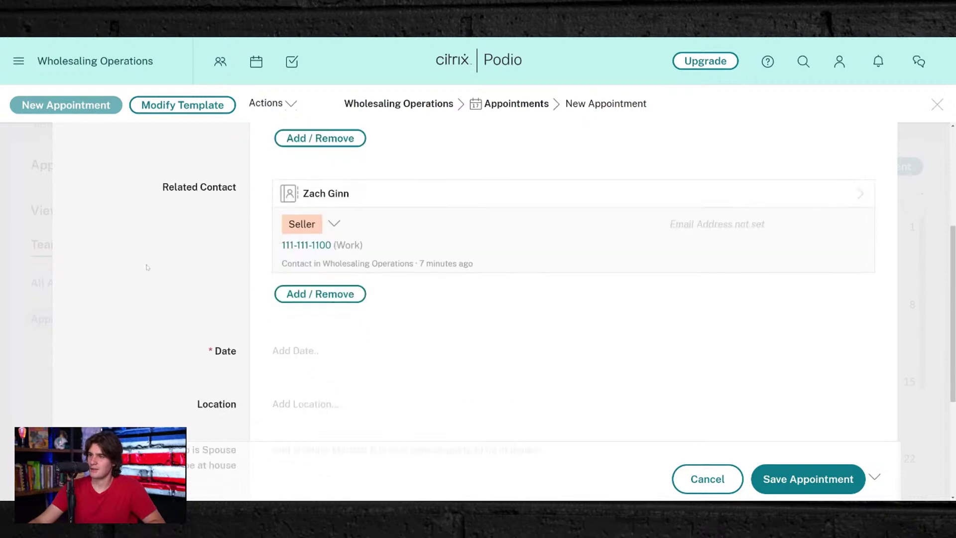
pyautogui.click(296, 299)
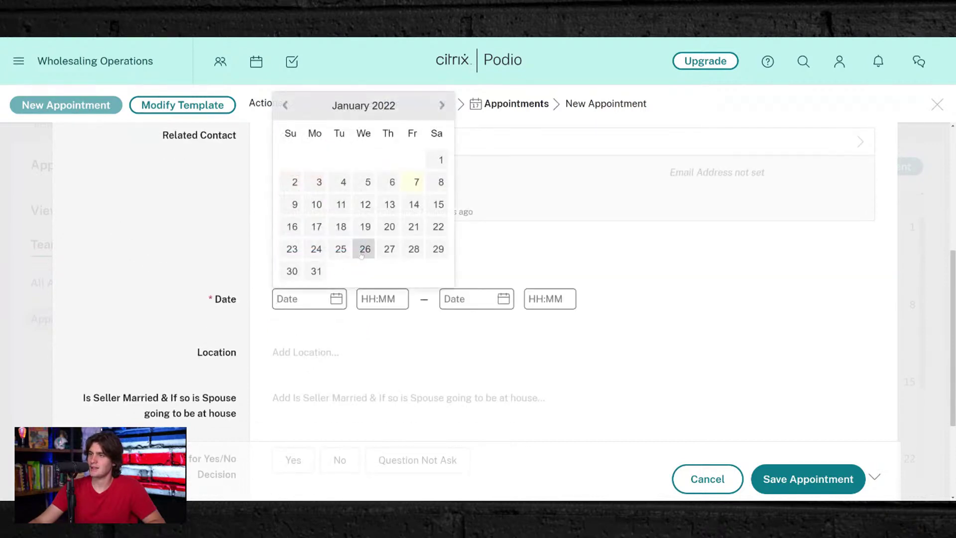
pyautogui.click(316, 204)
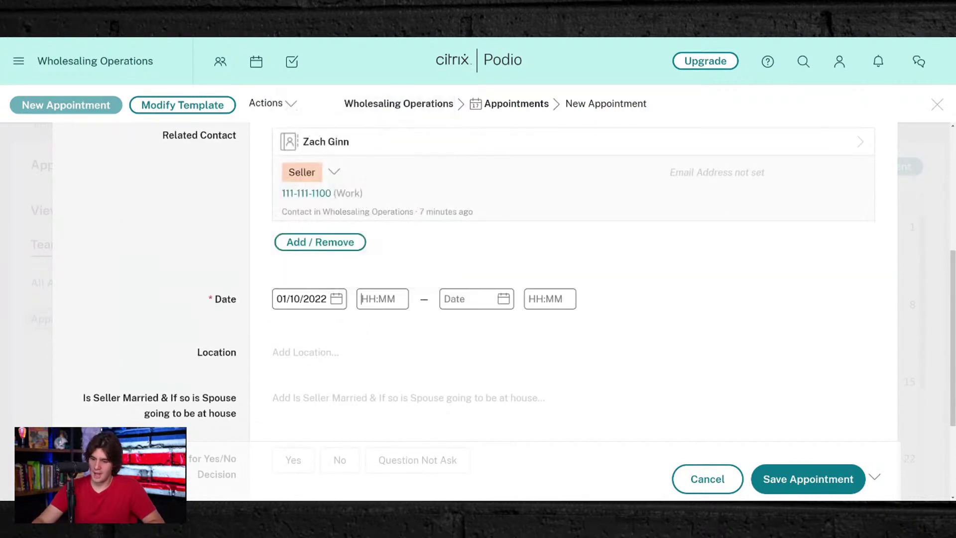
pyautogui.click(382, 299)
pyautogui.write('5:00 PM')
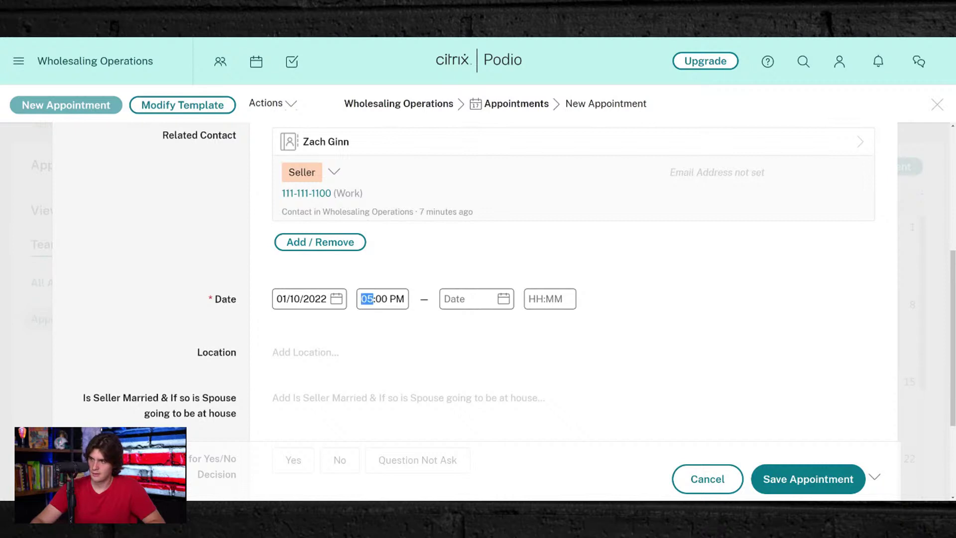
pyautogui.click(446, 299)
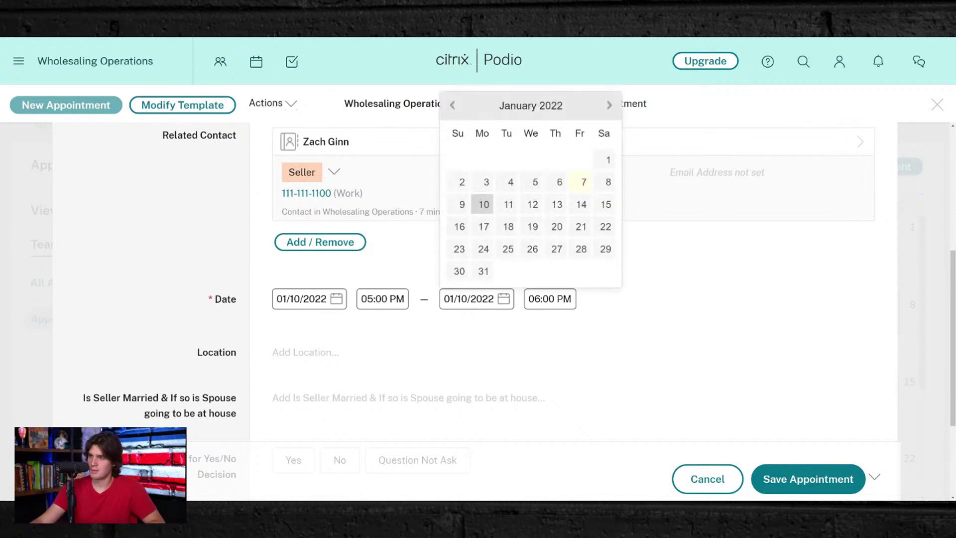
pyautogui.press('Tab')
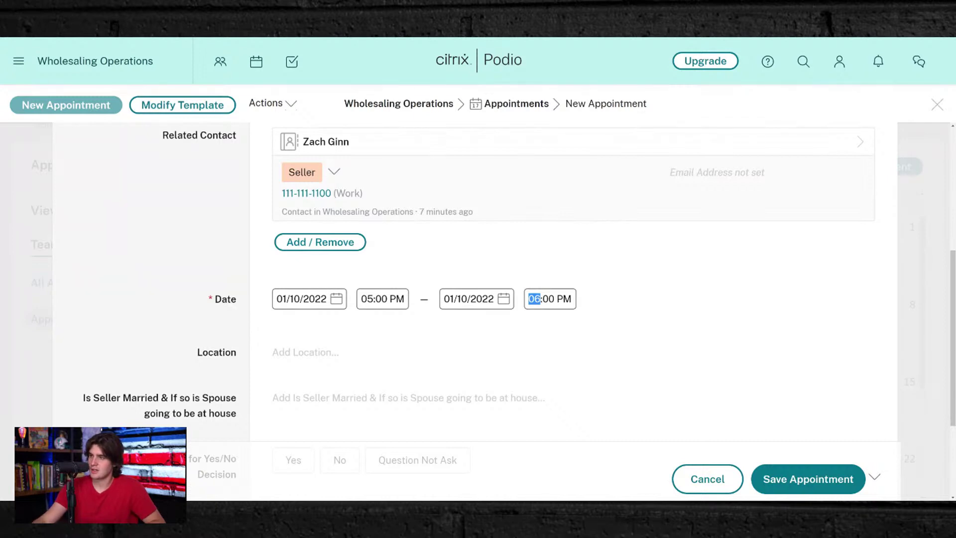
pyautogui.click(564, 299)
pyautogui.click(548, 299)
pyautogui.write('3')
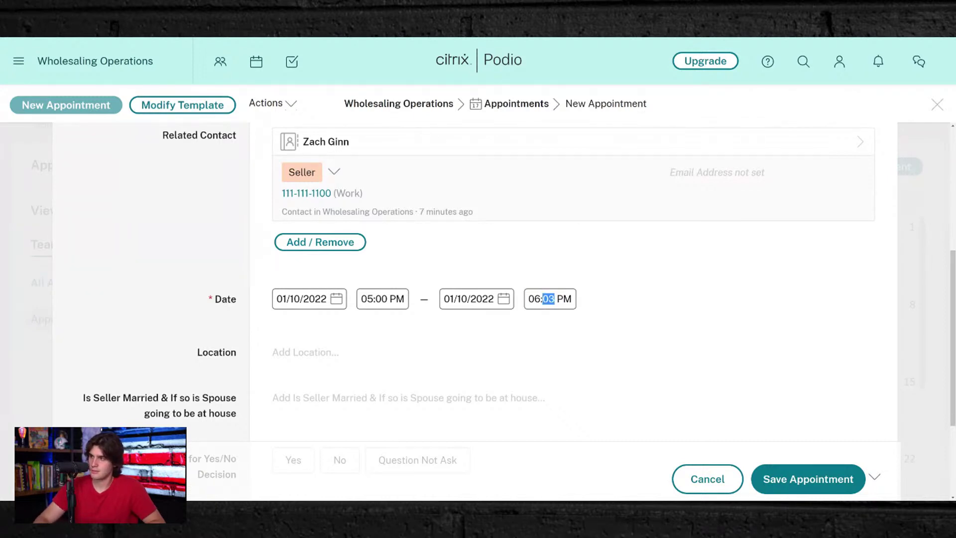
pyautogui.write('0')
pyautogui.click(555, 426)
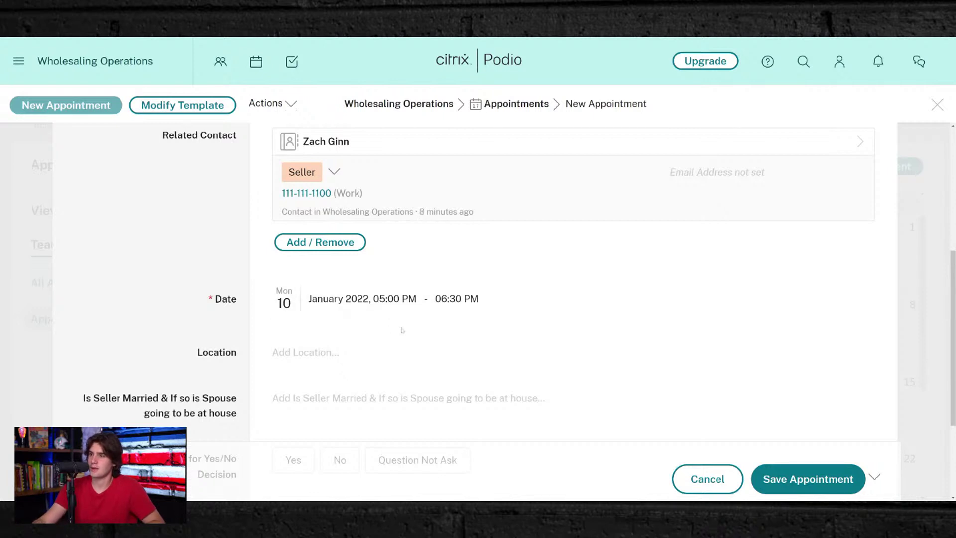
pyautogui.click(367, 358)
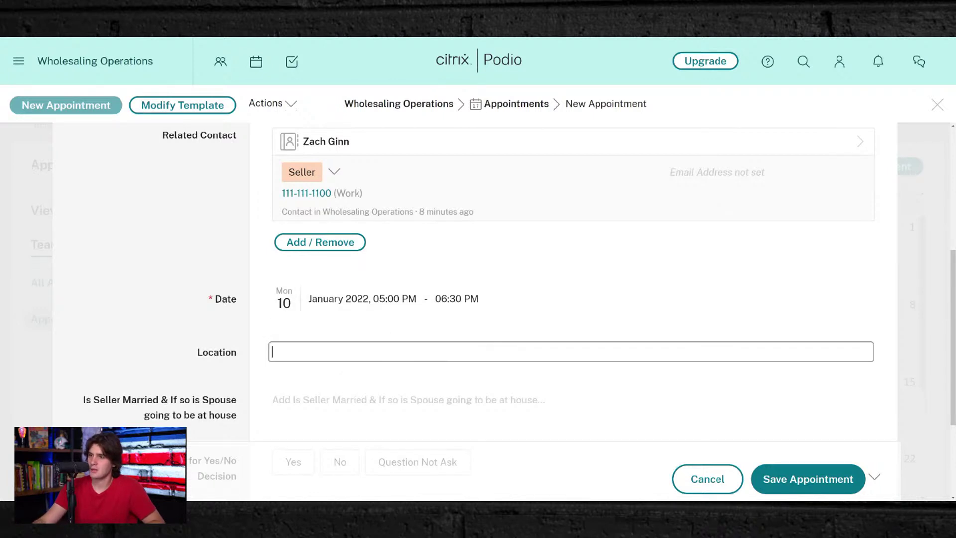
pyautogui.scroll(5, 247, 357)
pyautogui.scroll(-5, 246, 358)
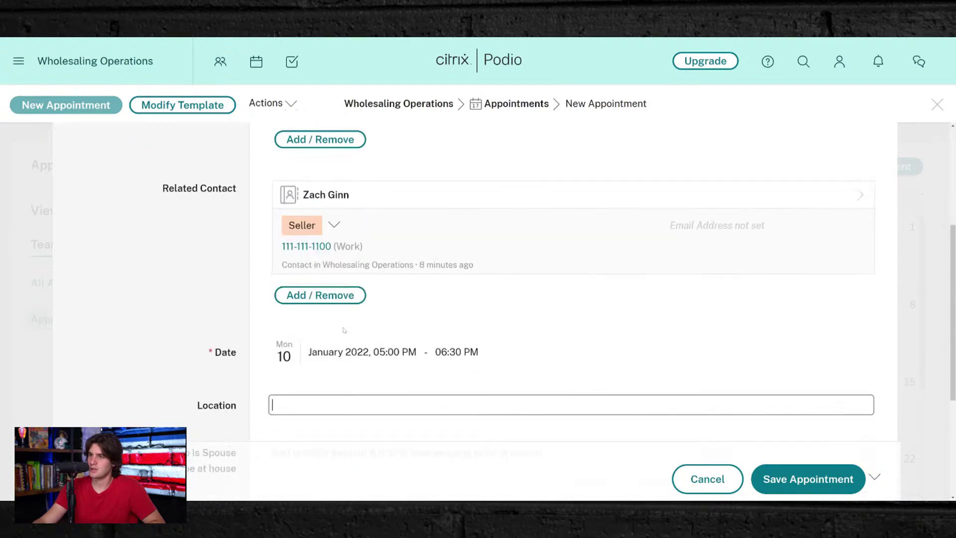
pyautogui.scroll(-4, 247, 357)
pyautogui.click(126, 202)
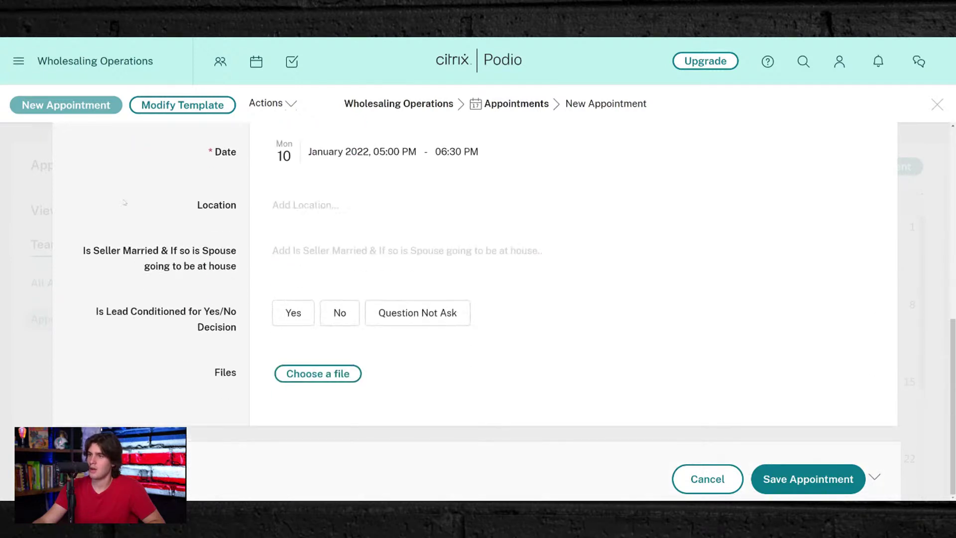
pyautogui.click(380, 205)
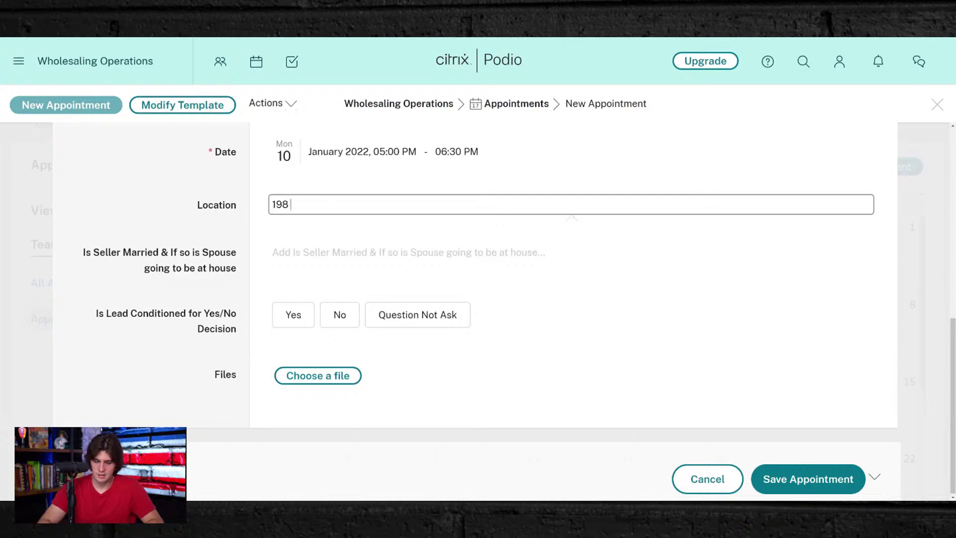
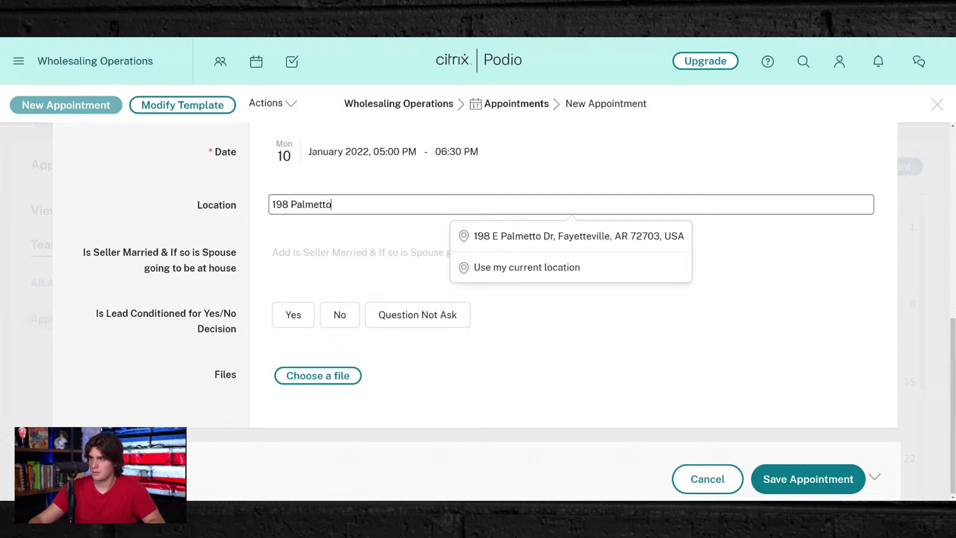
pyautogui.press('Down')
pyautogui.press('Return')
# - Add the seller-is-married note, answer Yes for lead conditioned, and save the appointment
pyautogui.scroll(-5, 308, 259)
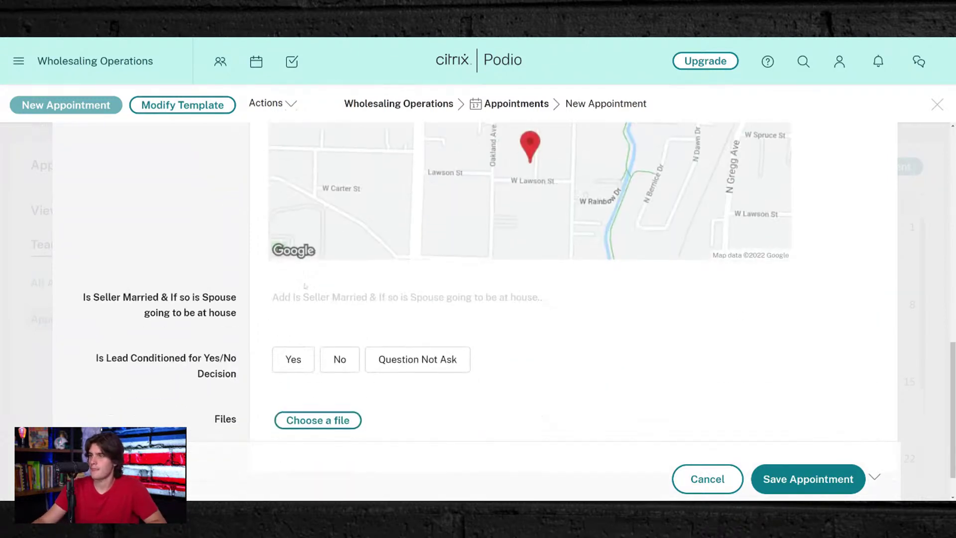
pyautogui.click(308, 260)
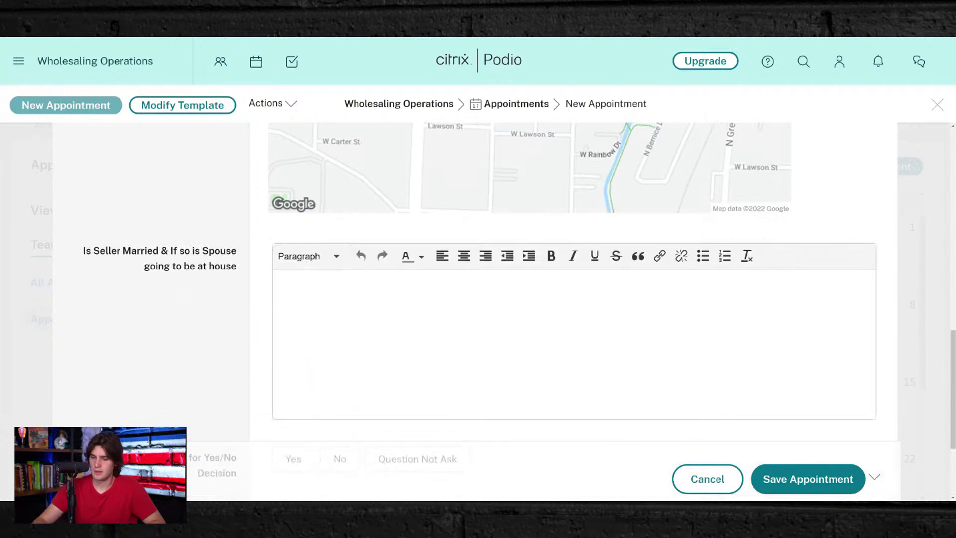
pyautogui.write('Seller os')
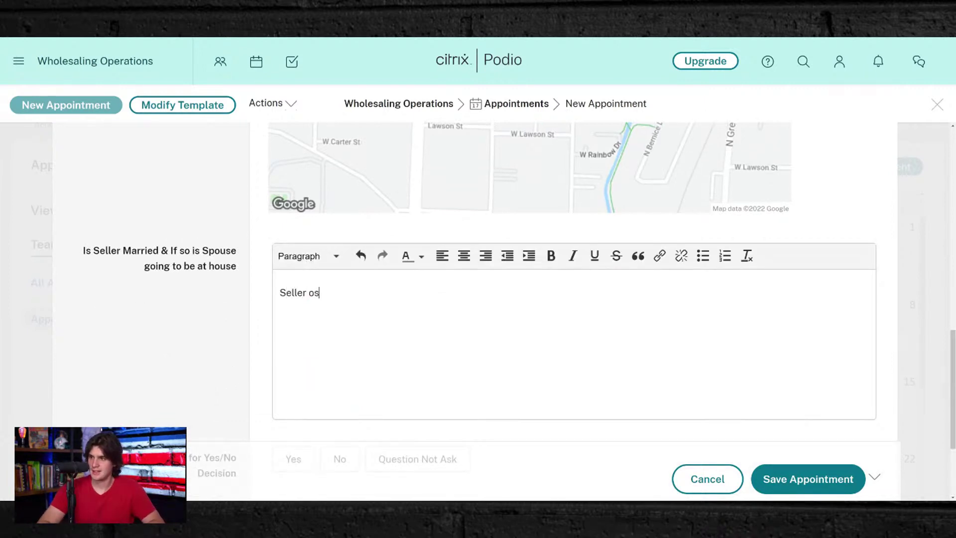
pyautogui.press('BackSpace')
pyautogui.press('BackSpace')
pyautogui.write('is ma')
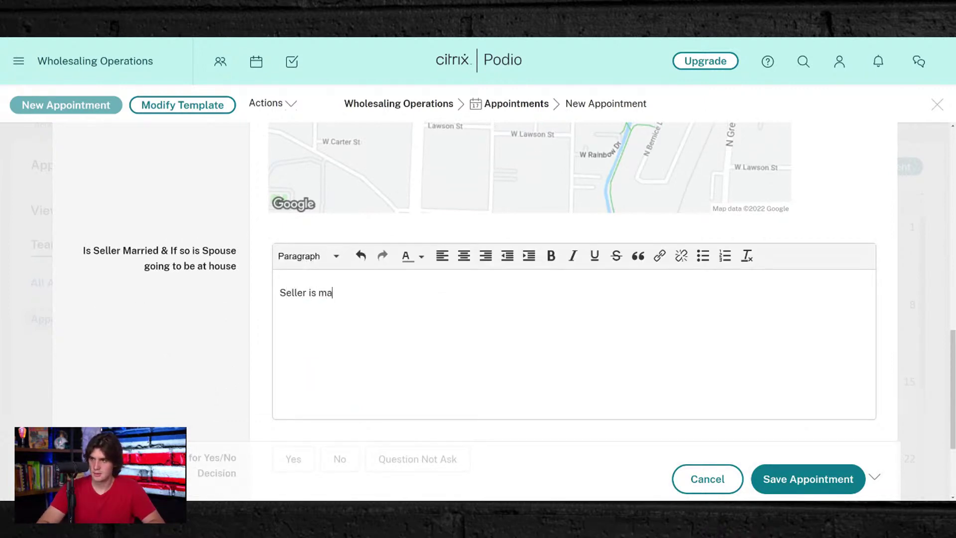
pyautogui.write('rried and we are meeting wi')
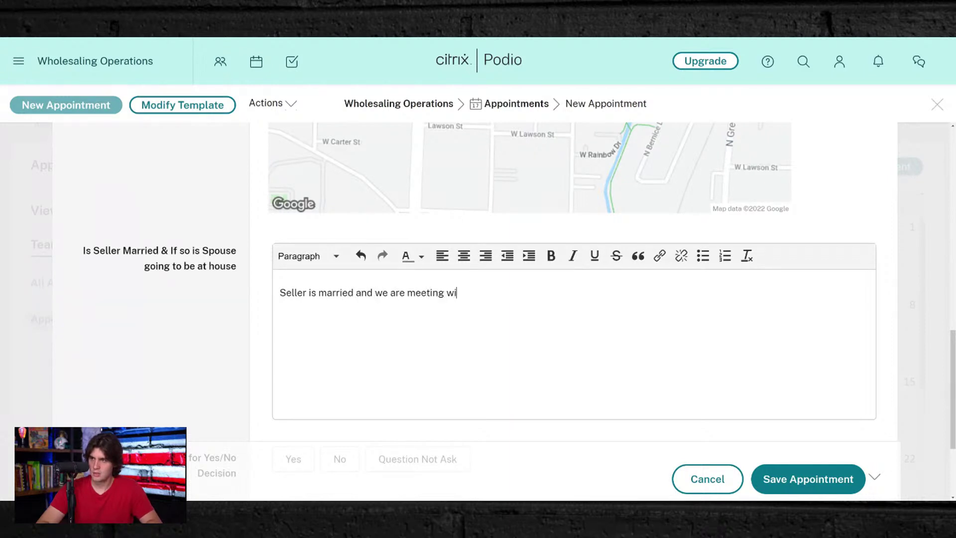
pyautogui.write('trh')
pyautogui.press('BackSpace')
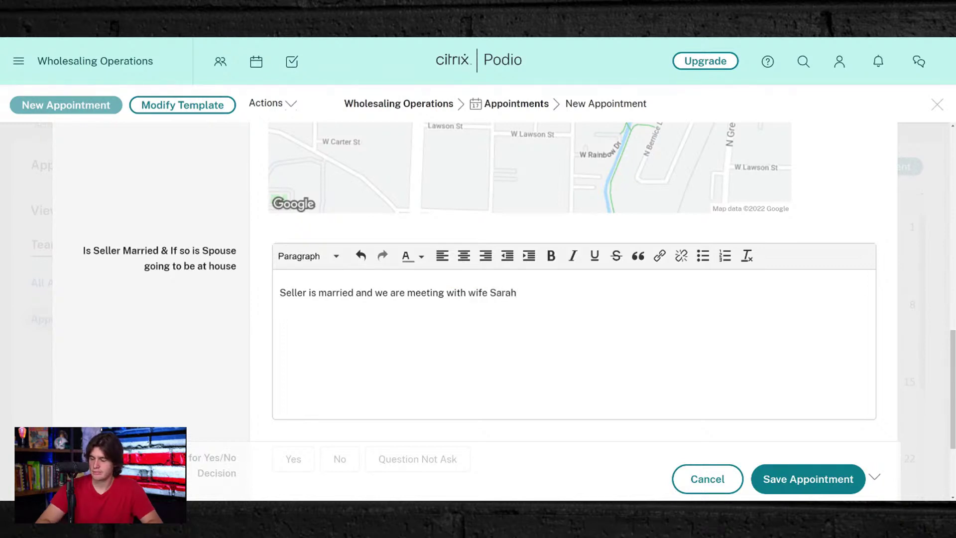
pyautogui.click(230, 309)
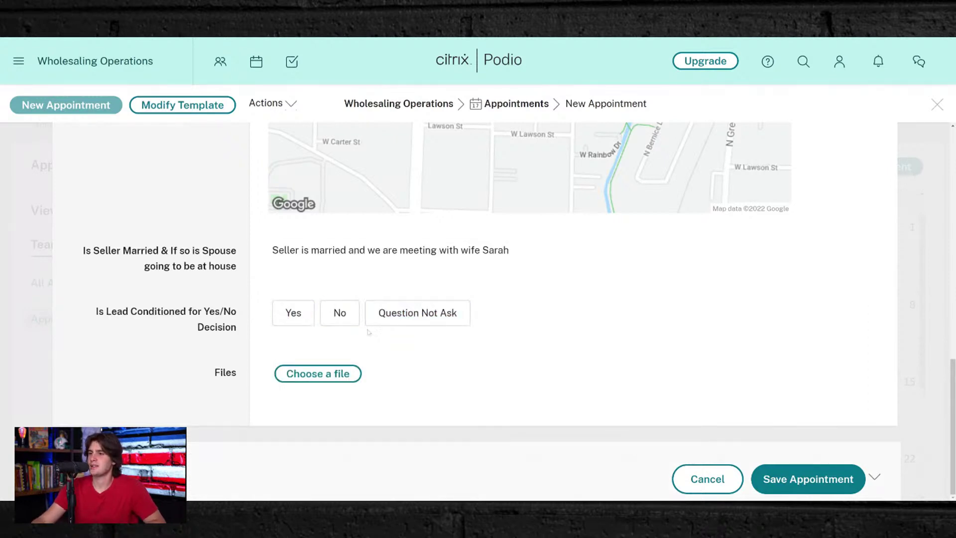
pyautogui.click(303, 317)
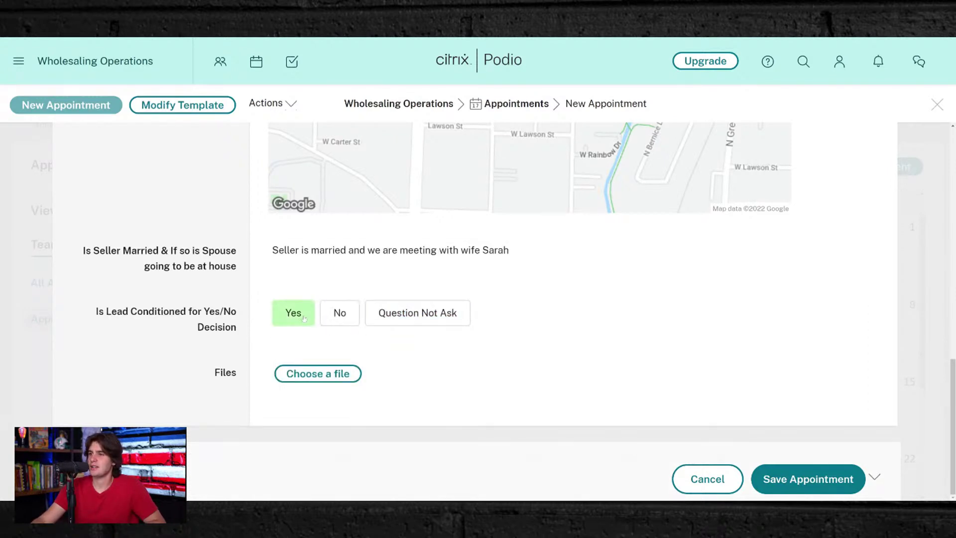
pyautogui.click(811, 482)
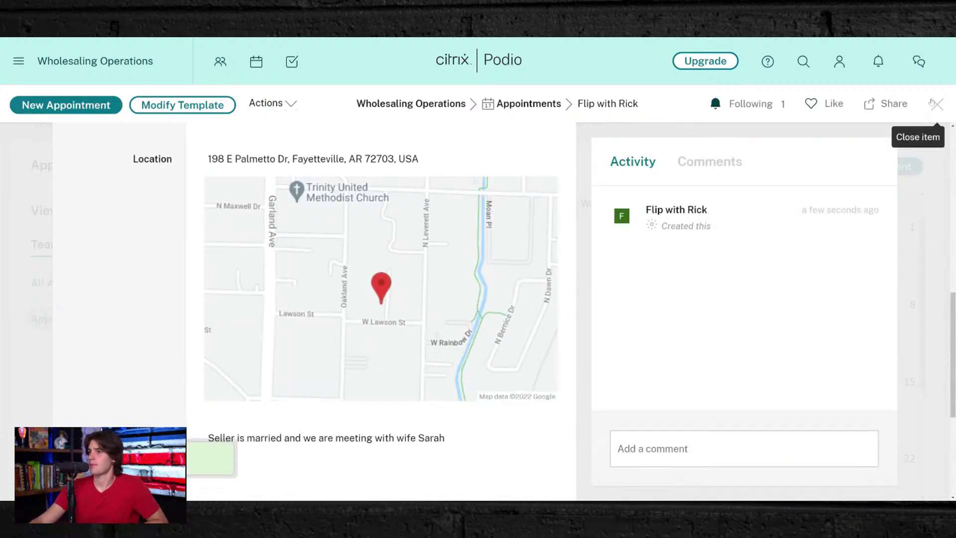
# - Close the saved appointment and reopen it from 10 January on the calendar
pyautogui.click(936, 104)
pyautogui.scroll(-3, 403, 298)
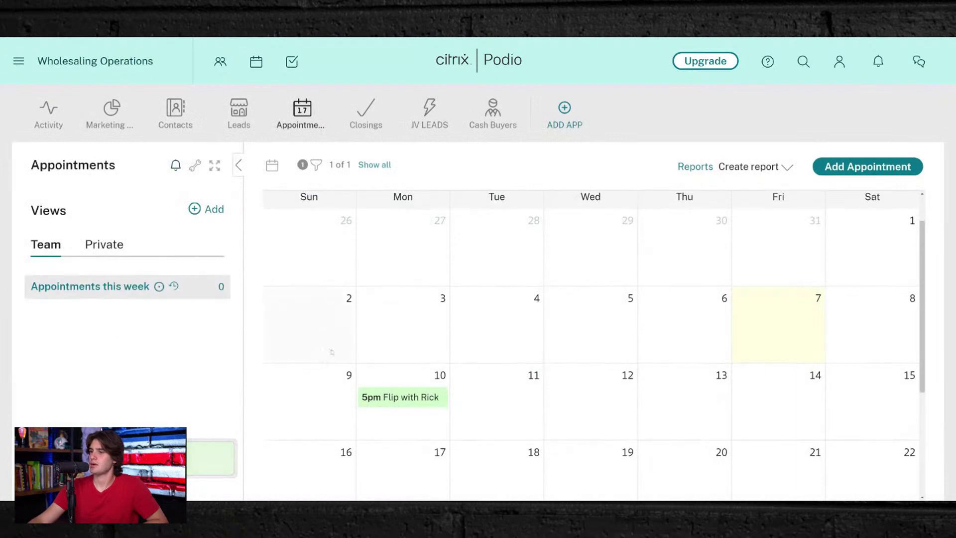
pyautogui.click(401, 291)
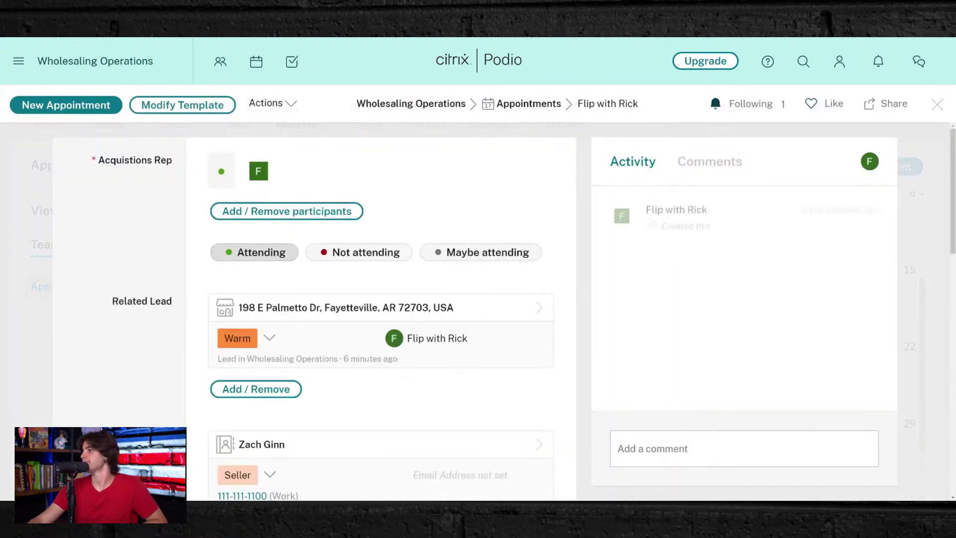
# - Post the comment 'MAX OFFER is $100,000' on the appointment
pyautogui.write('MAX OFFER is')
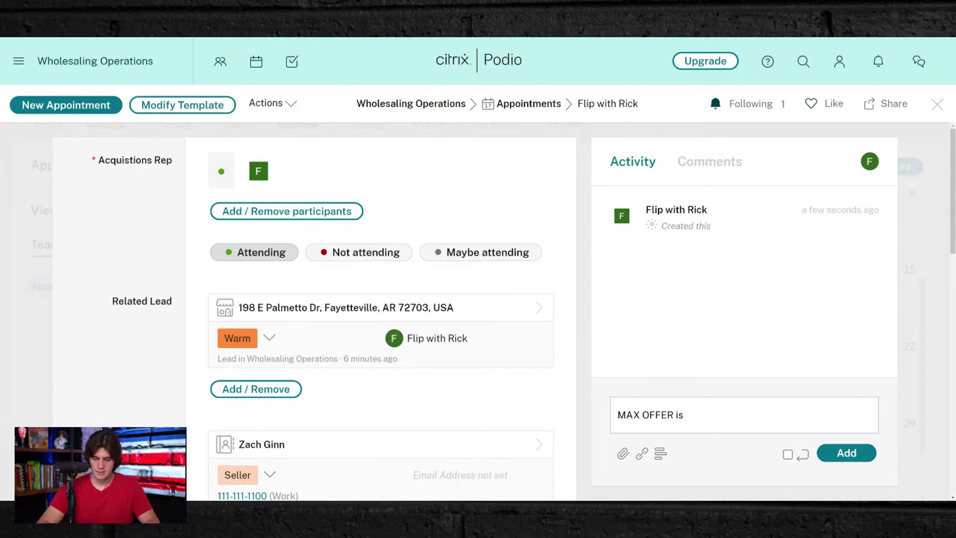
pyautogui.write('$10')
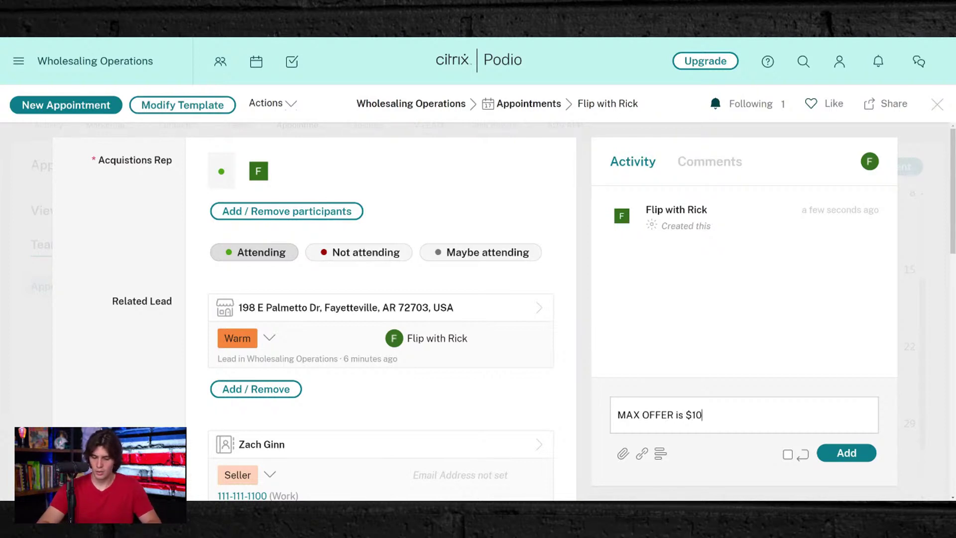
pyautogui.write('0,000')
pyautogui.press('Return')
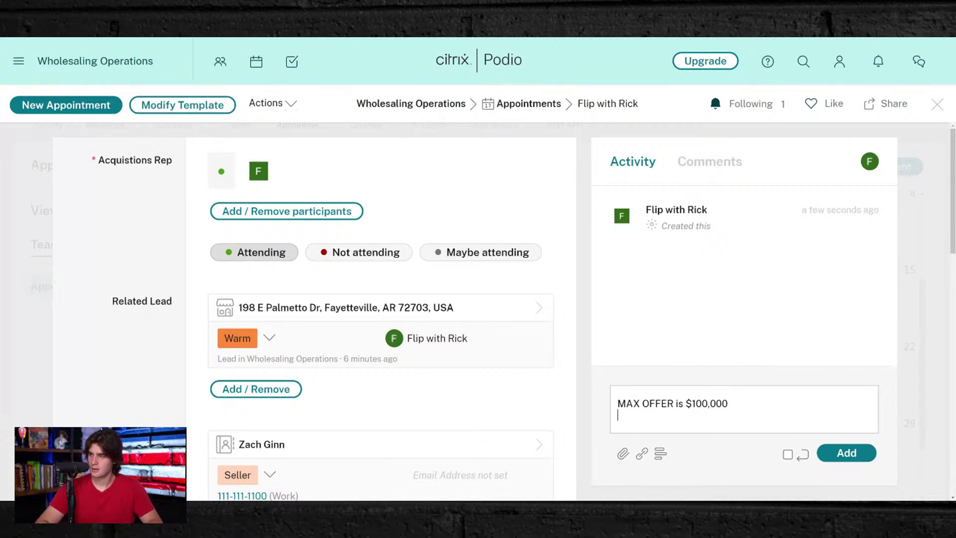
pyautogui.press('BackSpace')
pyautogui.click(859, 448)
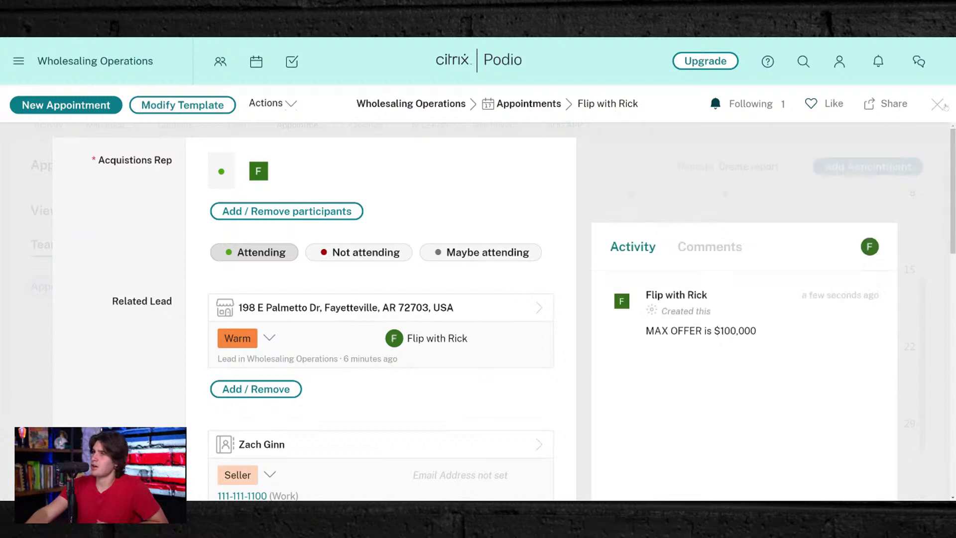
# - Close the appointment and open the seller's lead record in the Leads app
pyautogui.click(937, 104)
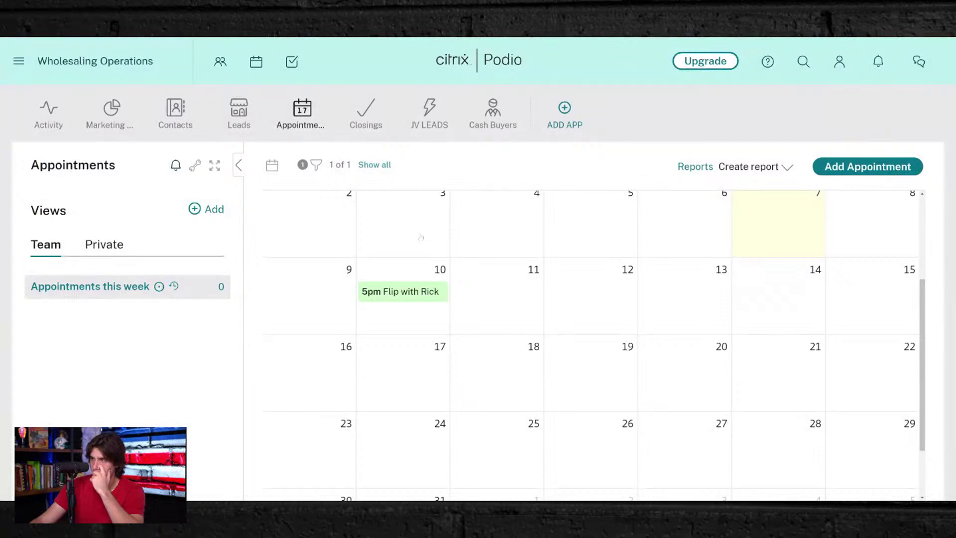
pyautogui.scroll(-1, 436, 312)
pyautogui.scroll(4, 433, 315)
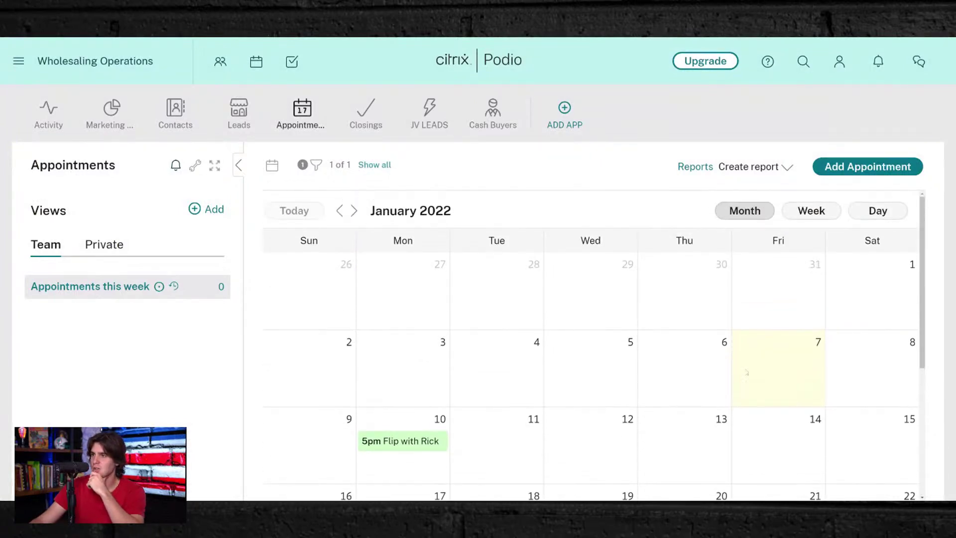
pyautogui.click(230, 115)
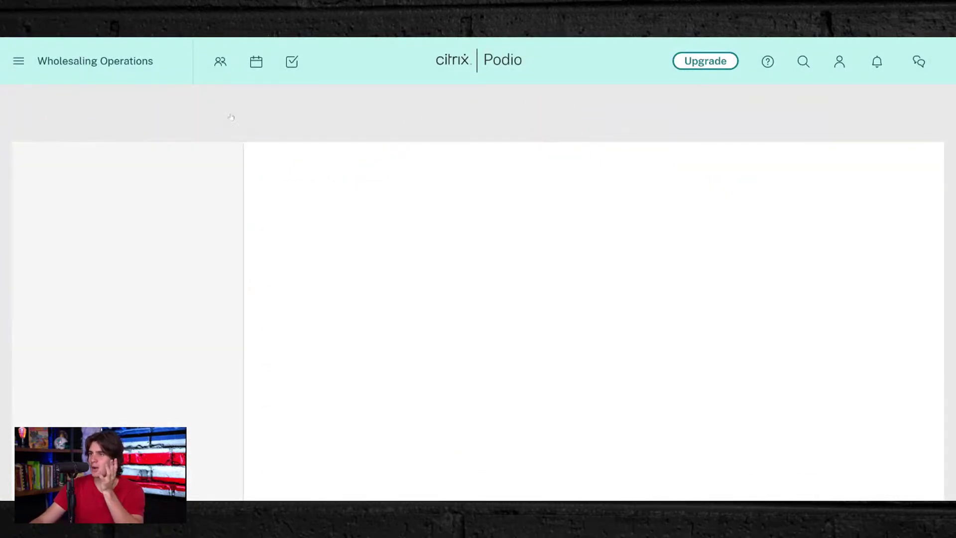
pyautogui.click(338, 232)
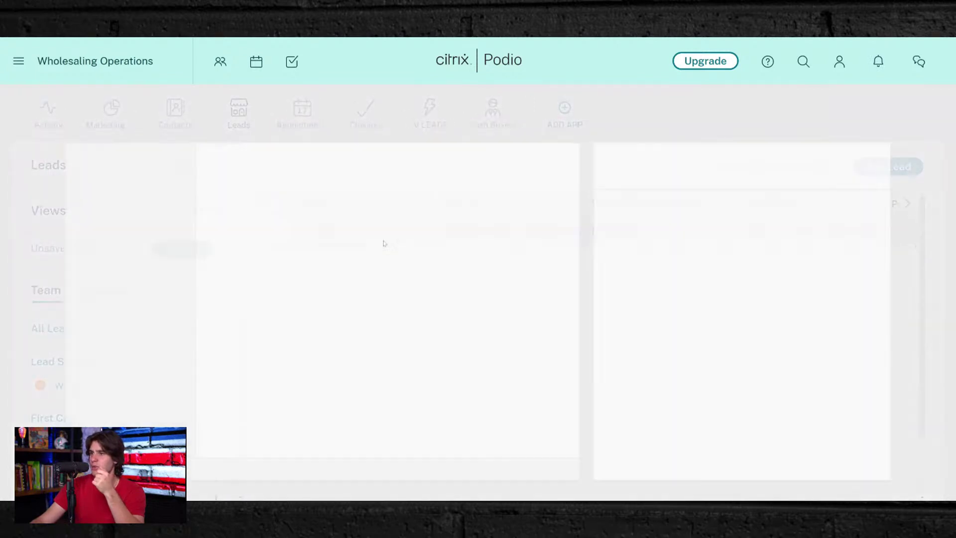
# - Comment 'Has a German Shepard called Wiggles' and 'Loves the Miami Dolphins and hates Wholesaling Gurus' on the lead
pyautogui.write('Has a Ge')
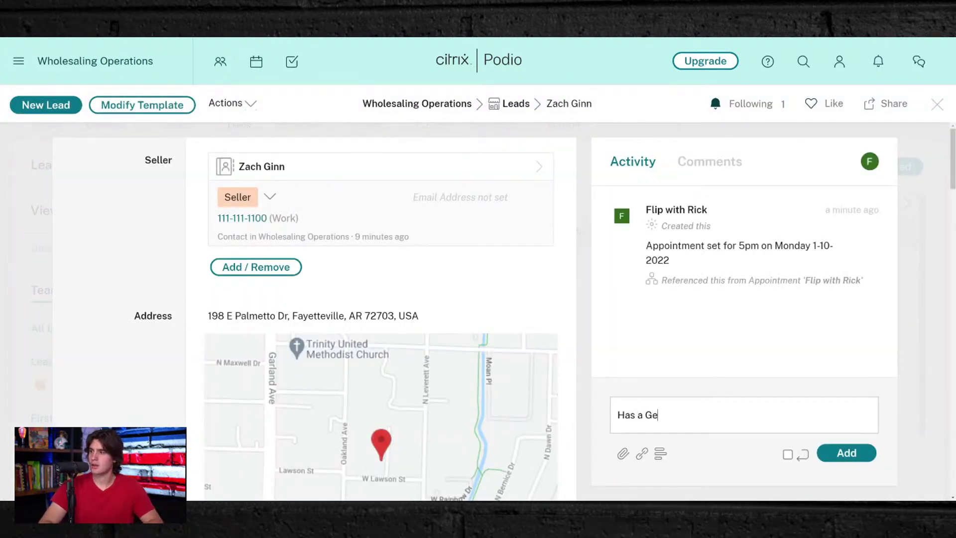
pyautogui.write('rman Shepa')
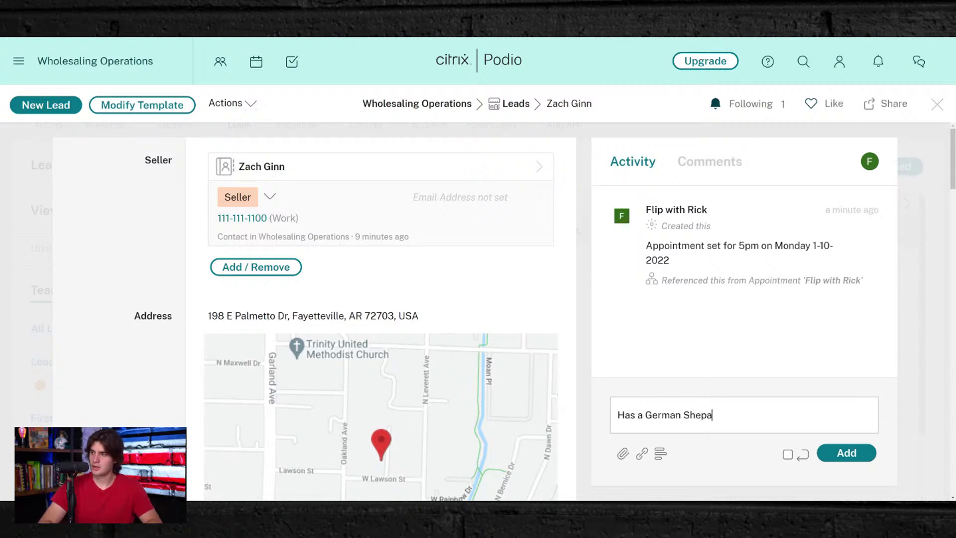
pyautogui.write('rd called ')
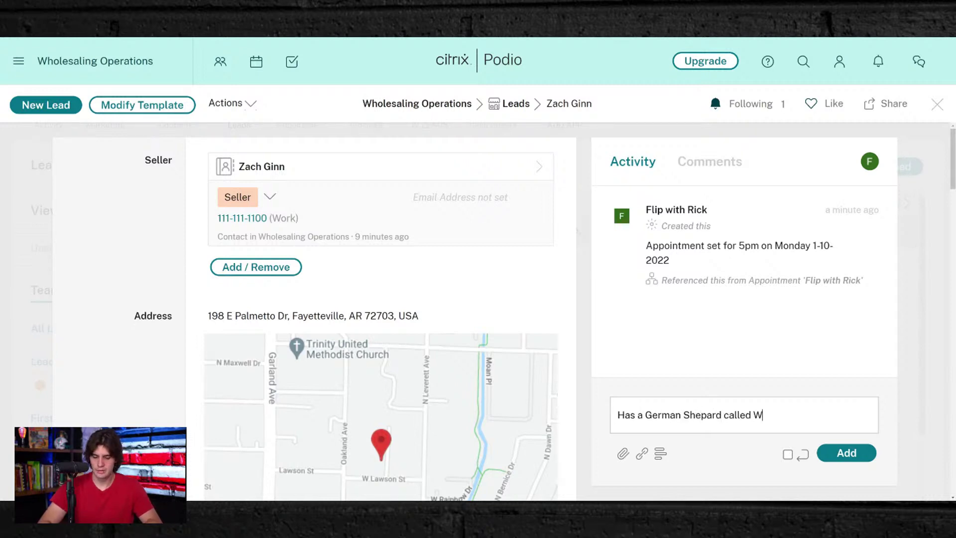
pyautogui.write('Wiggles')
pyautogui.press('Return')
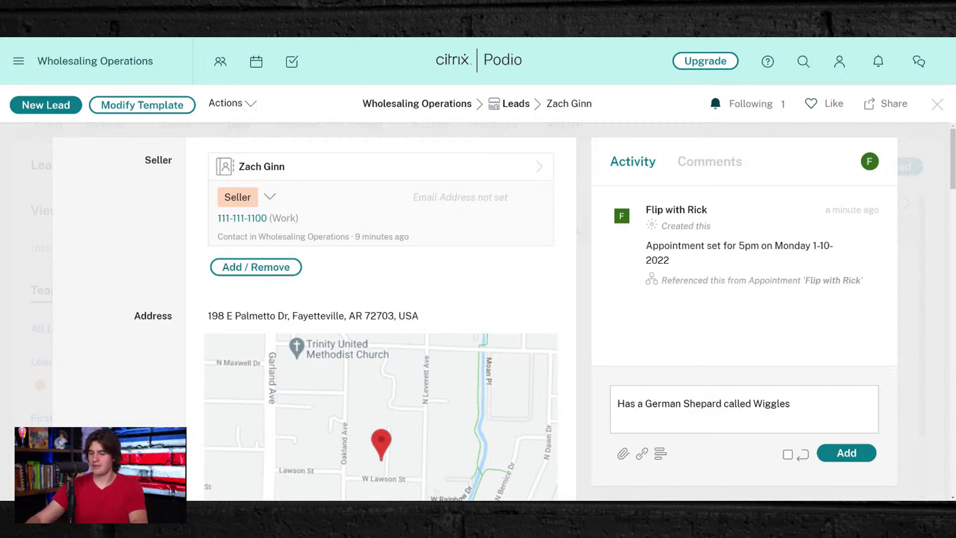
pyautogui.press('BackSpace')
pyautogui.click(833, 451)
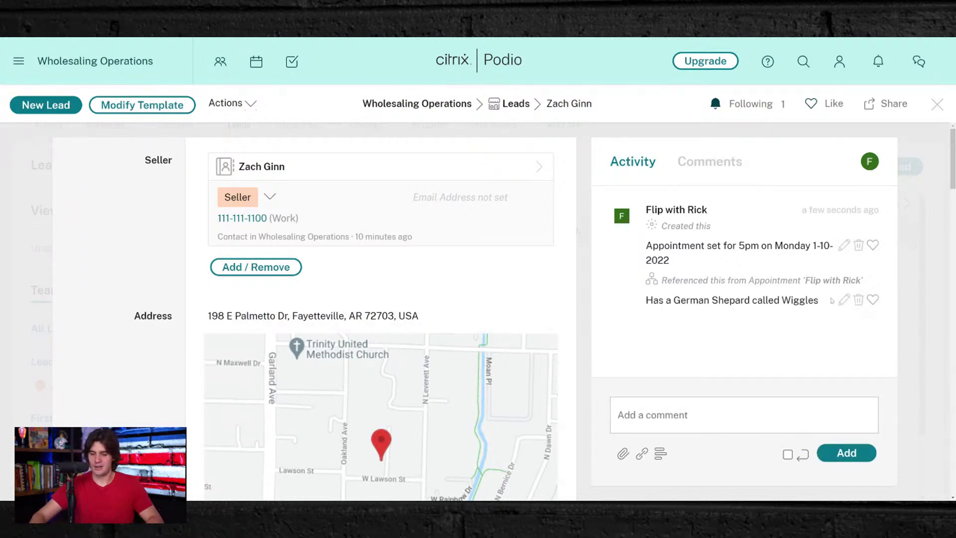
pyautogui.write('Loves th')
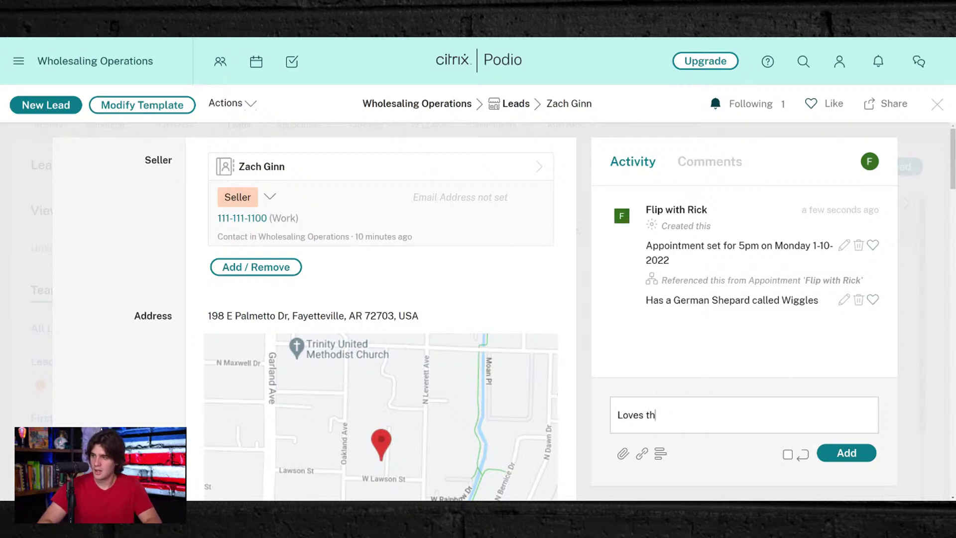
pyautogui.write('e Miami Dolphin')
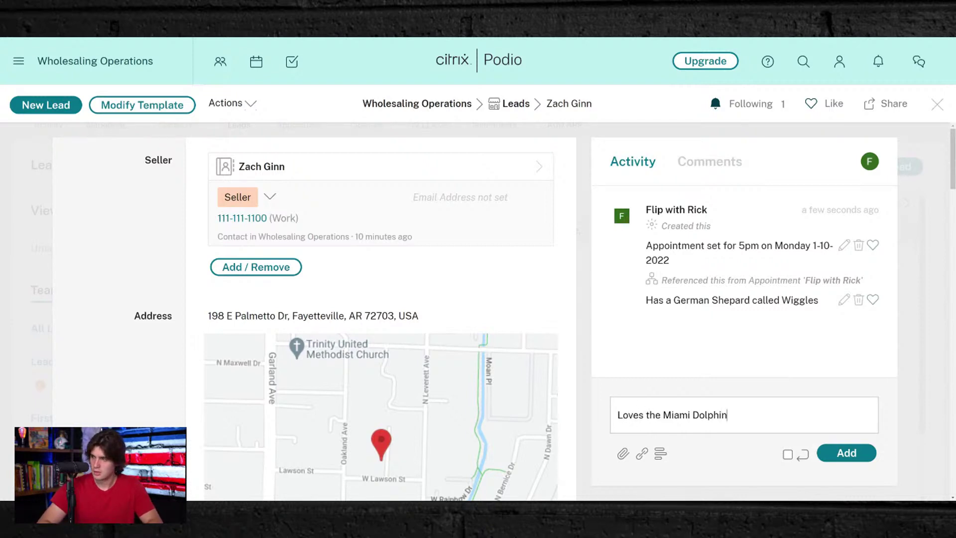
pyautogui.write('s and hates W')
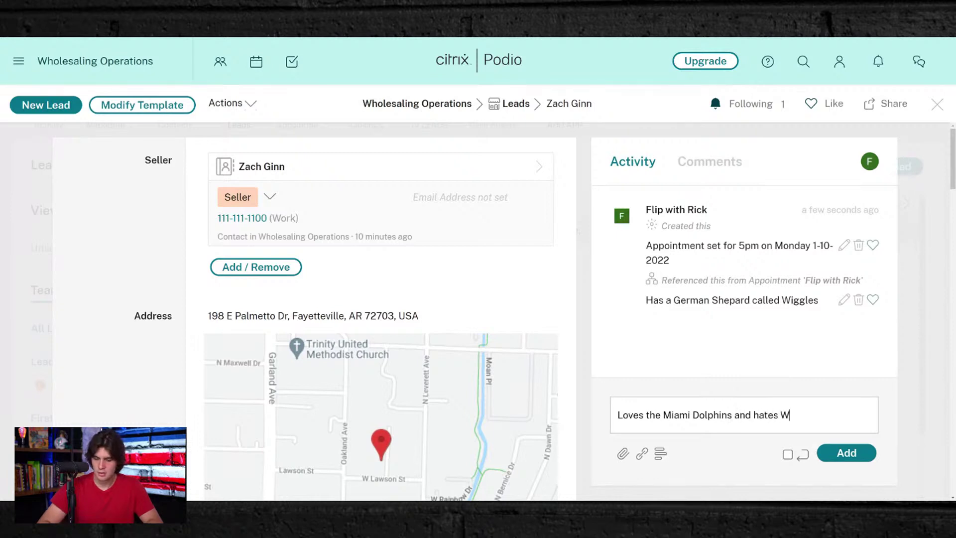
pyautogui.write('holesaling Guru')
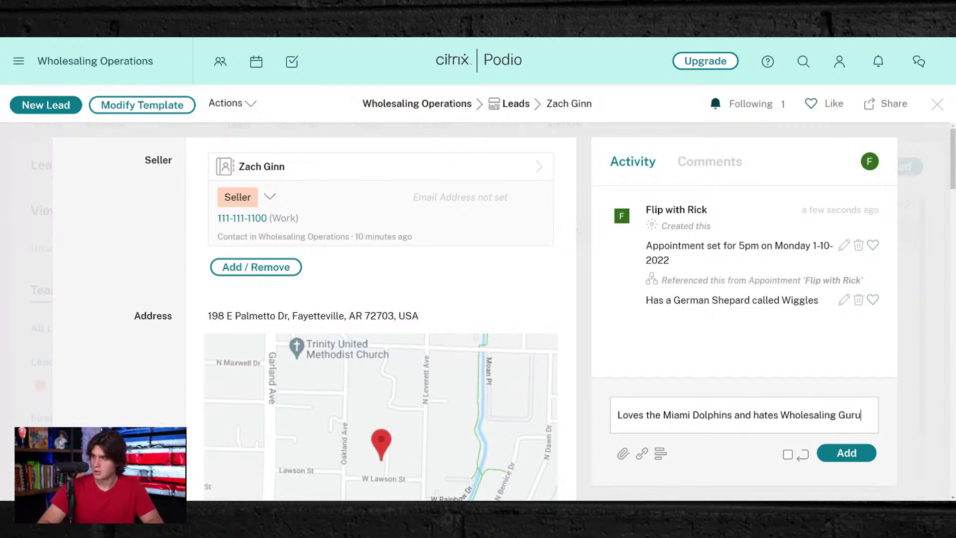
pyautogui.write('s')
pyautogui.press('Return')
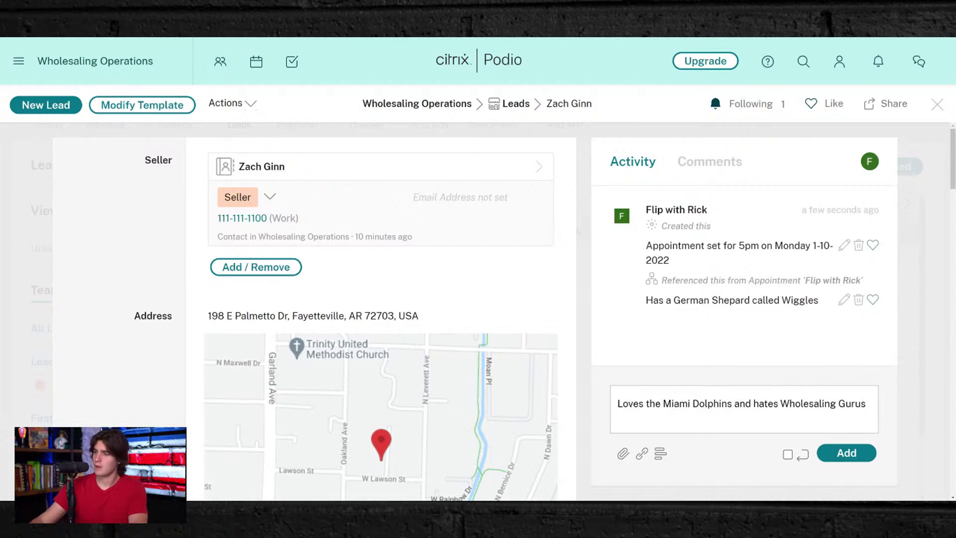
pyautogui.write('\\')
pyautogui.press('BackSpace')
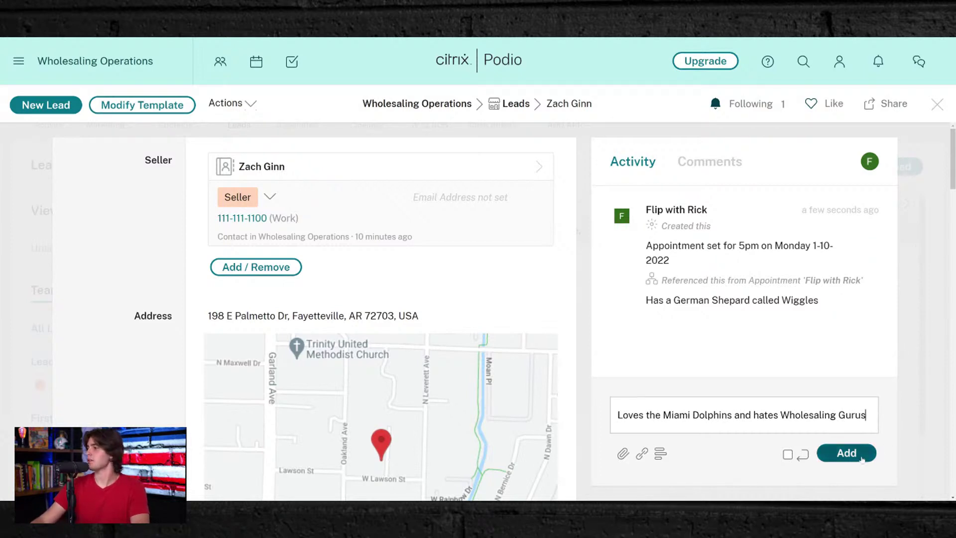
pyautogui.click(872, 452)
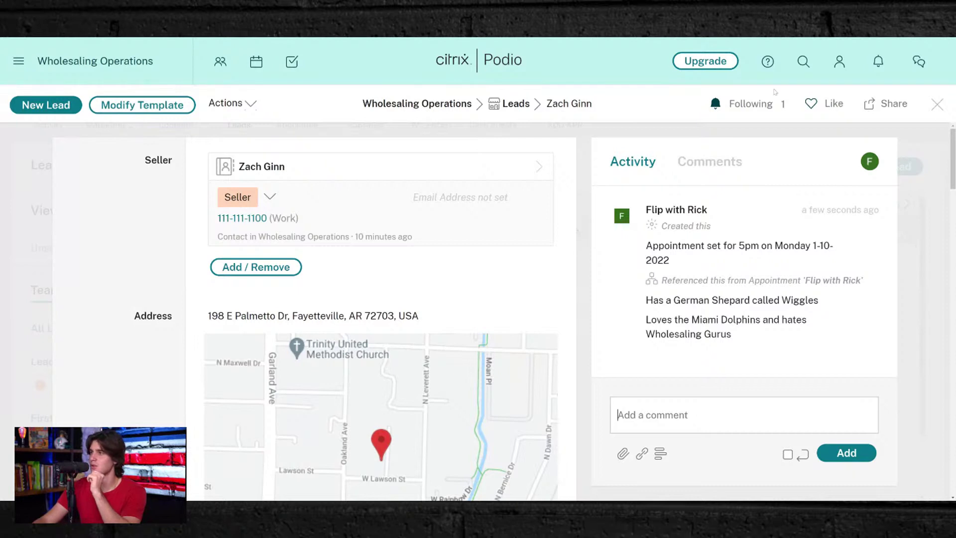
# - Close the lead and open the Closings app's template settings
pyautogui.click(937, 104)
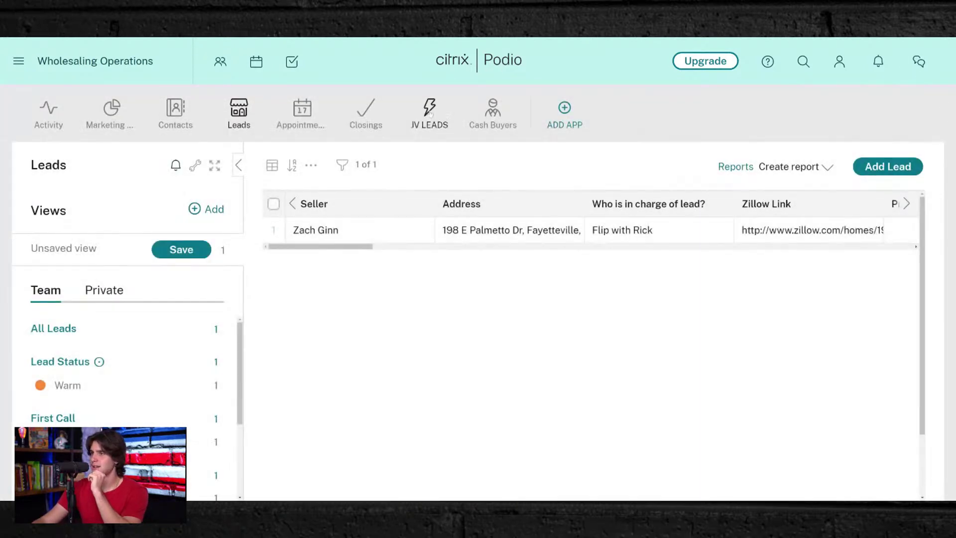
pyautogui.click(363, 109)
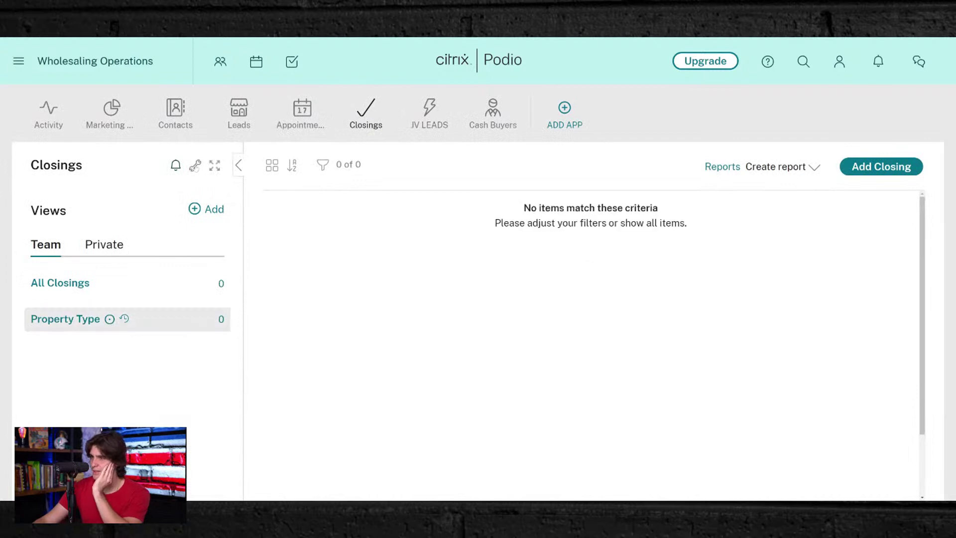
pyautogui.click(195, 166)
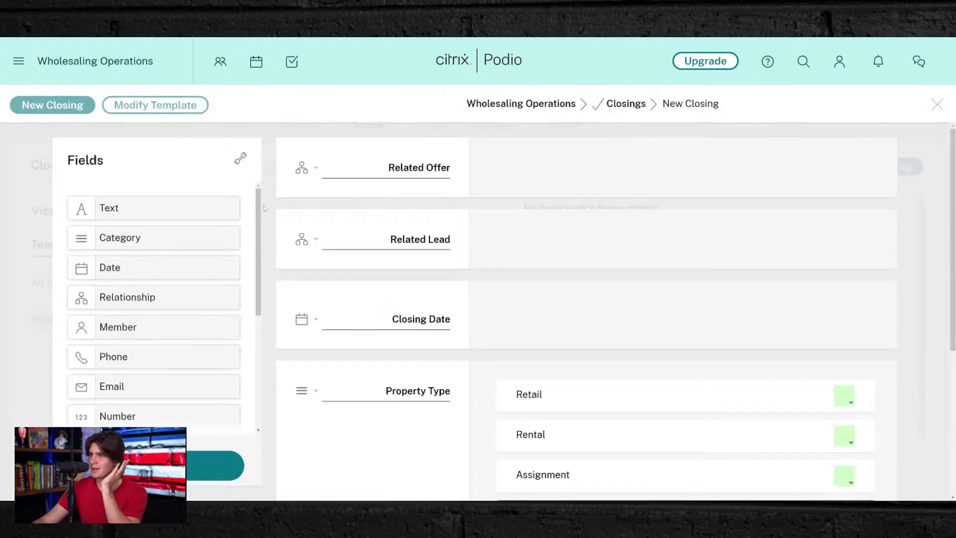
# - Edit the Retail, Rental and Assignment category option texts
pyautogui.scroll(-5, 435, 256)
pyautogui.scroll(2, 435, 257)
pyautogui.scroll(1, 435, 257)
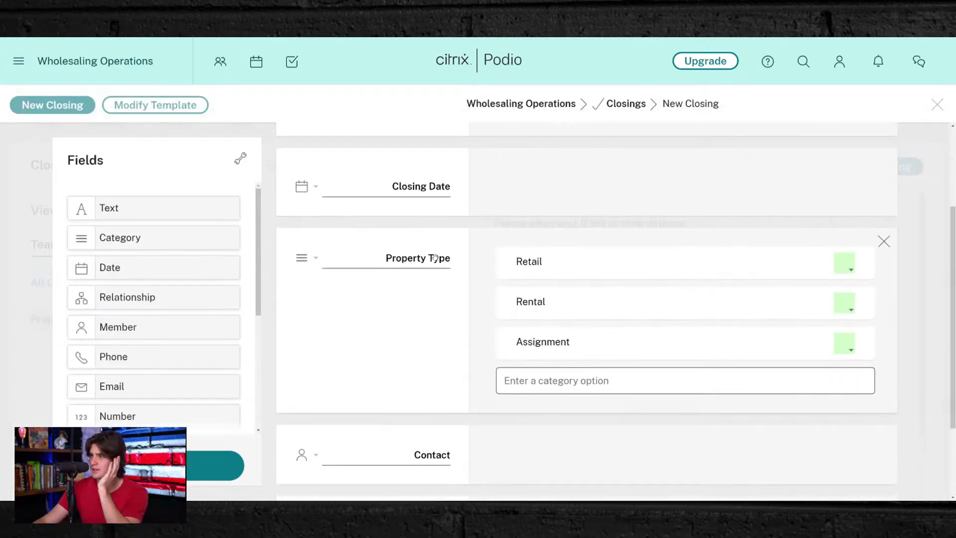
pyautogui.hotkey('ctrl', 'a')
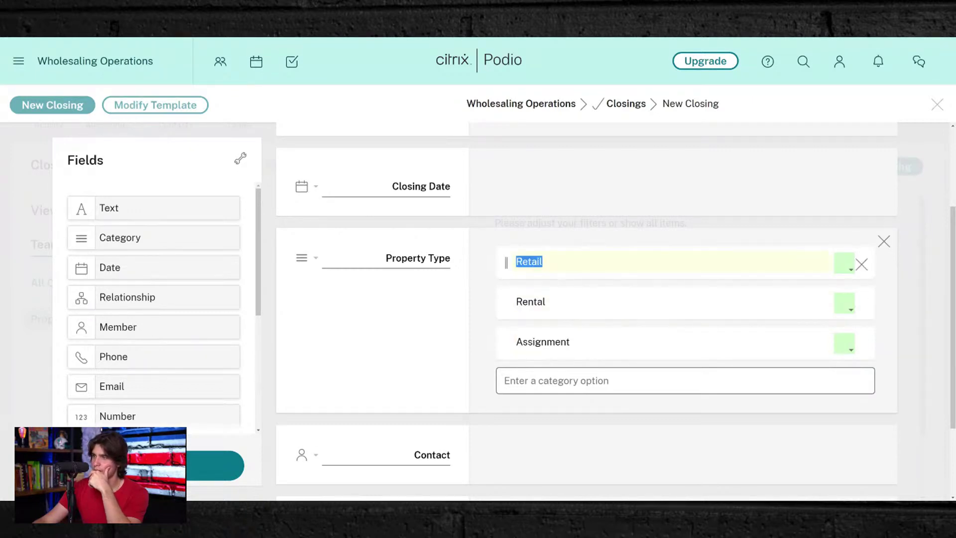
pyautogui.click(542, 261)
pyautogui.click(545, 302)
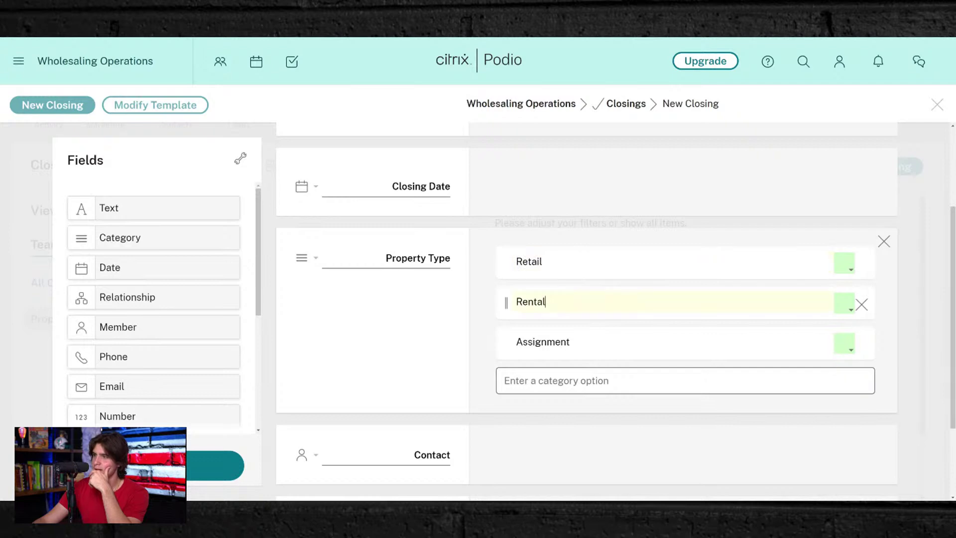
pyautogui.hotkey('ctrl', 'a')
pyautogui.click(545, 302)
pyautogui.click(569, 341)
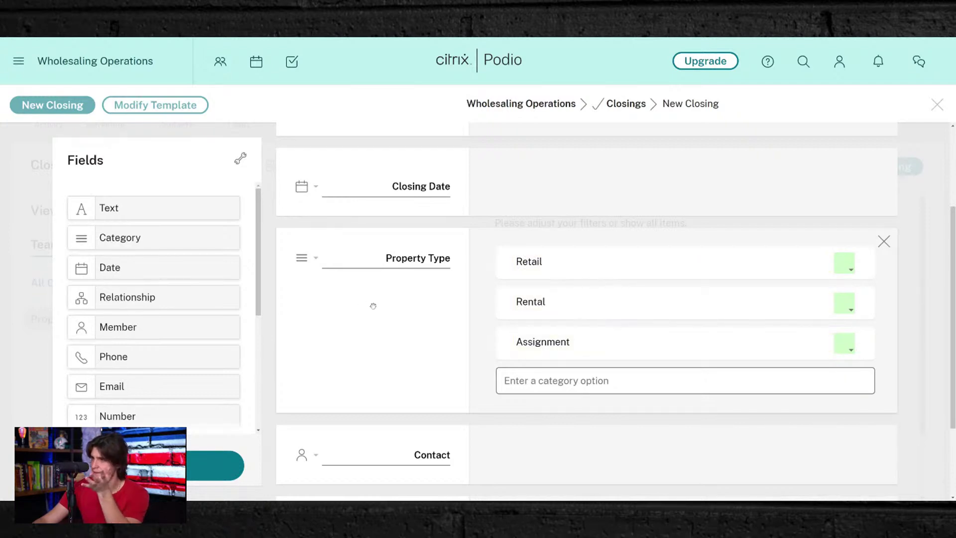
# - Delete the Related Offer field from the Closings template
pyautogui.scroll(3, 373, 306)
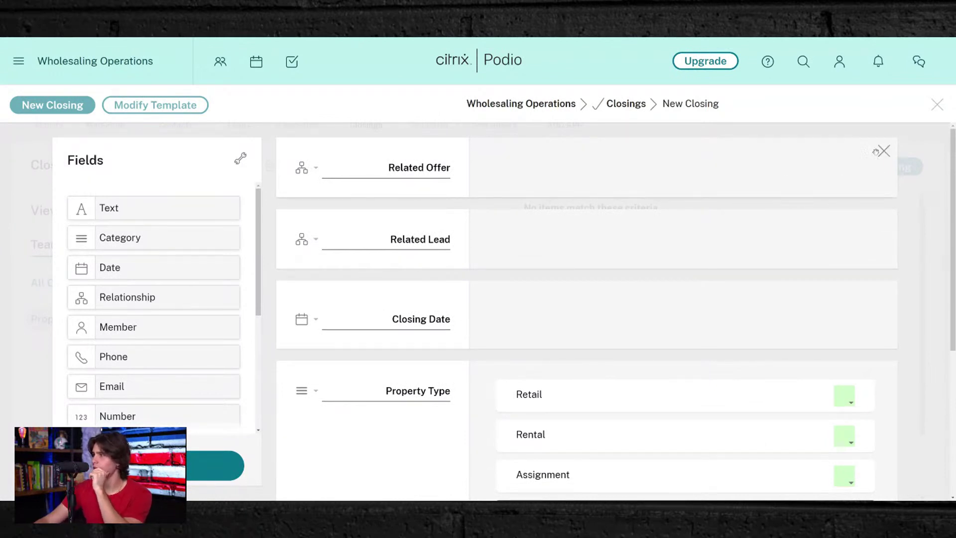
pyautogui.click(884, 152)
pyautogui.click(309, 282)
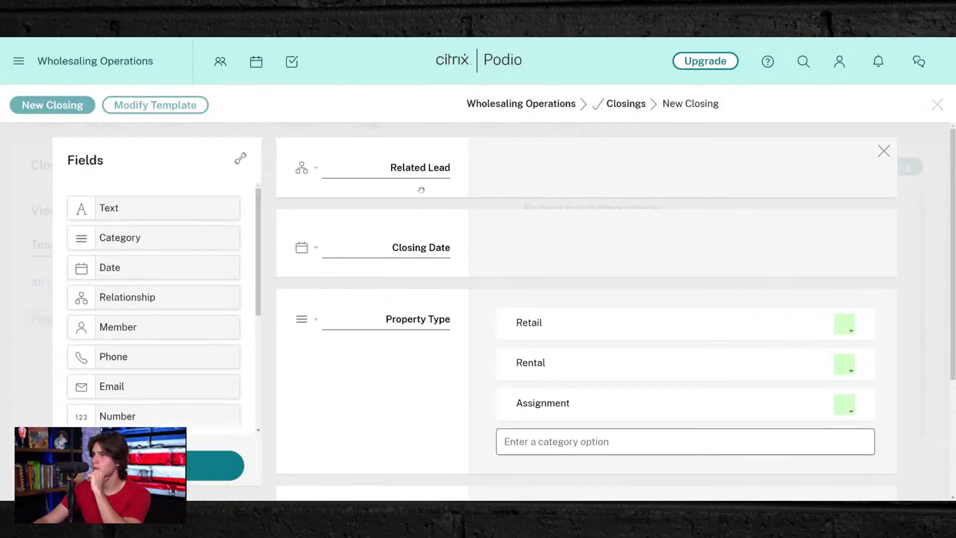
pyautogui.scroll(-4, 463, 359)
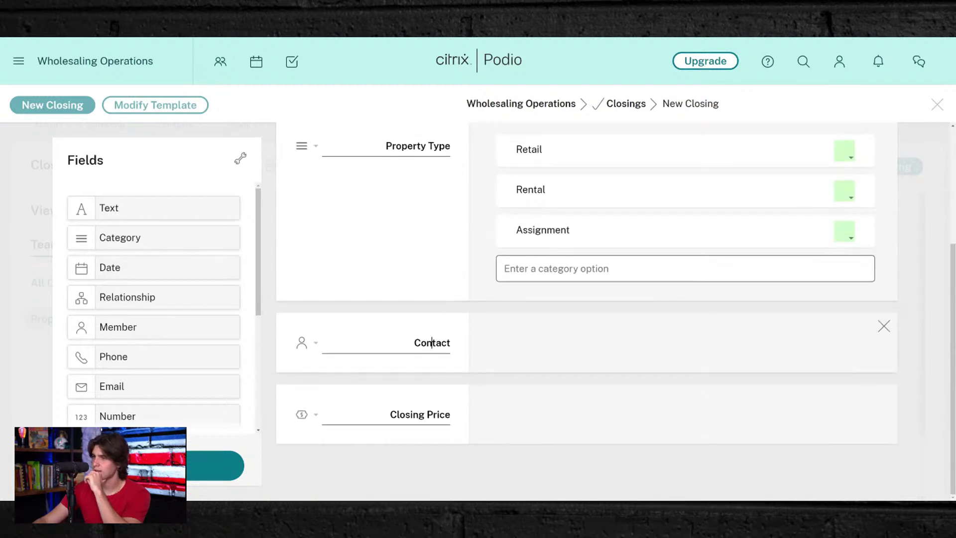
pyautogui.scroll(-3, 140, 293)
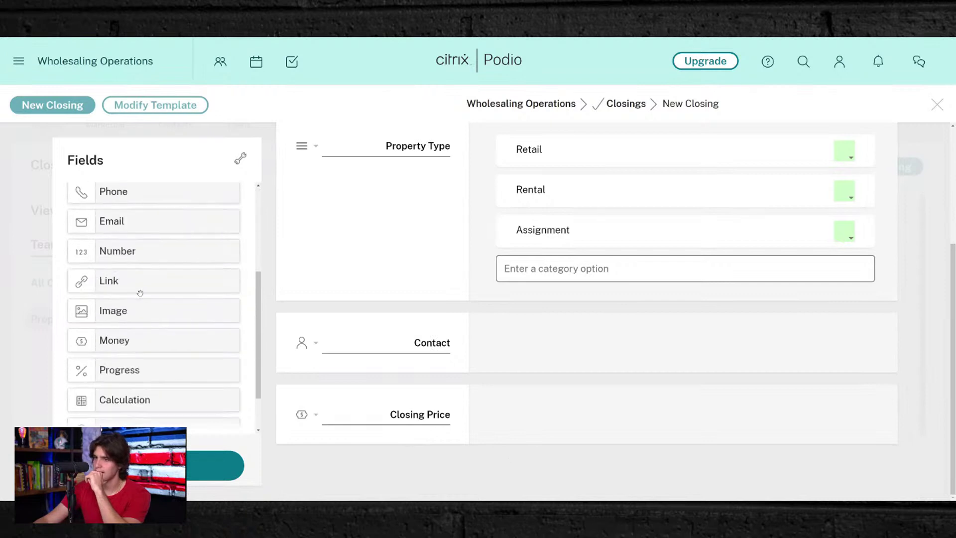
pyautogui.scroll(1, 139, 293)
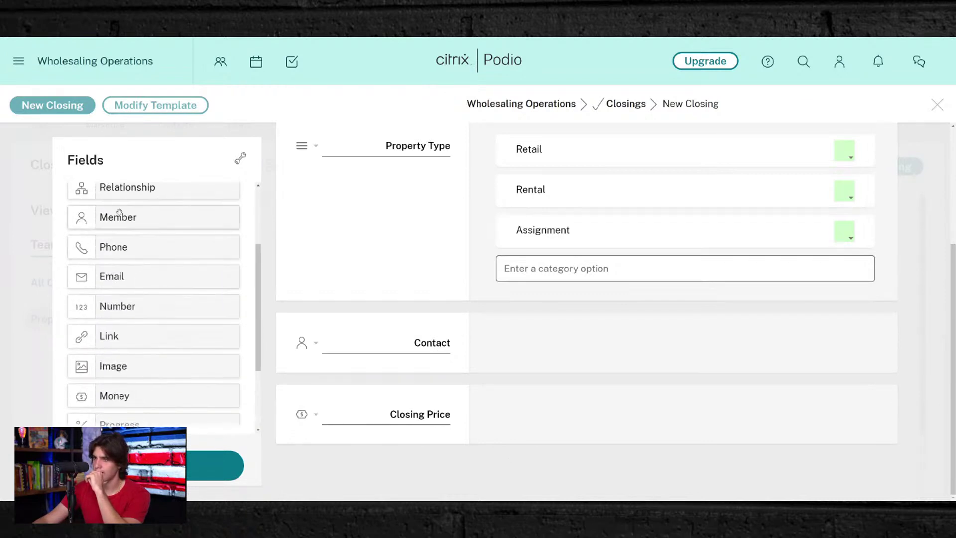
pyautogui.scroll(2, 119, 213)
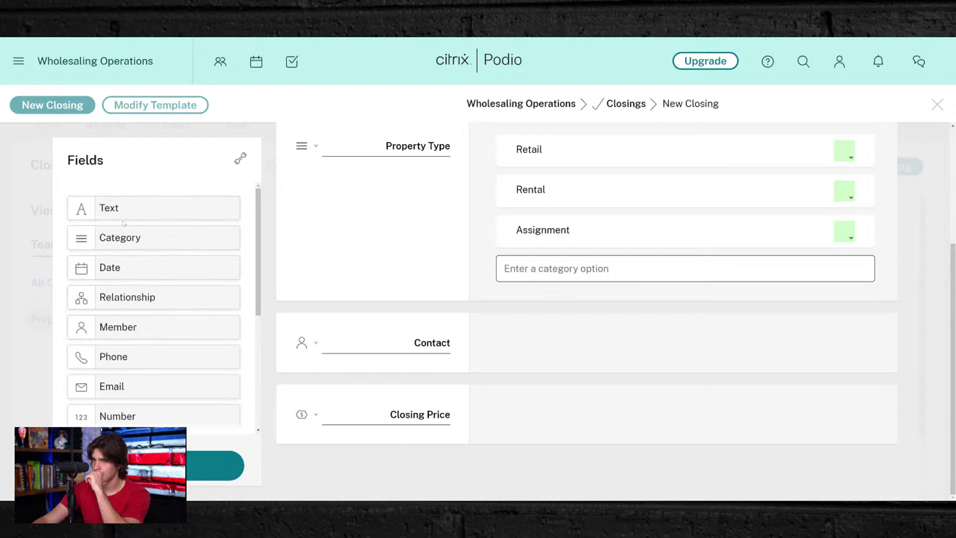
# - Add a text field labelled 'Closing Company & Agent' and a phone field below Closing Price
pyautogui.moveTo(124, 222); pyautogui.dragTo(444, 459)
pyautogui.scroll(-2, 392, 360)
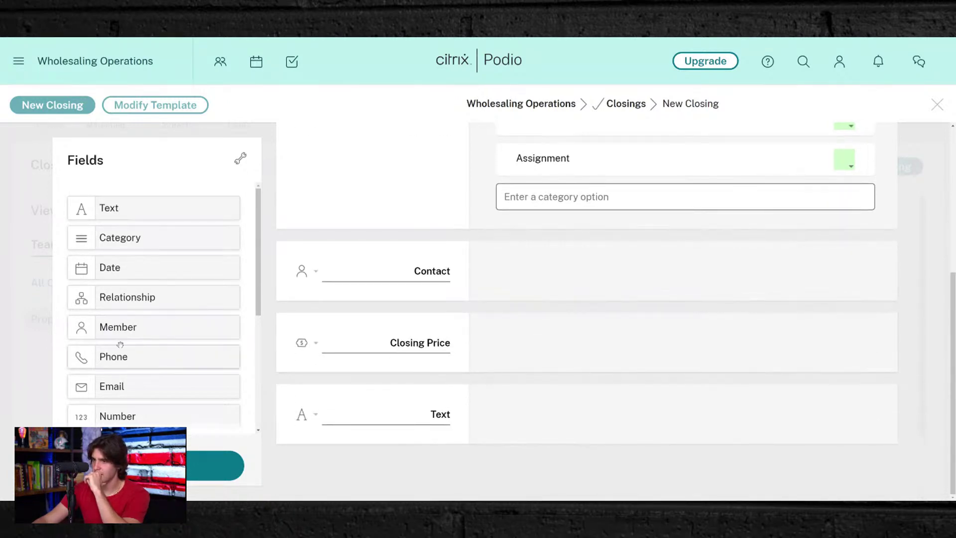
pyautogui.moveTo(120, 344); pyautogui.dragTo(344, 475)
pyautogui.click(416, 421)
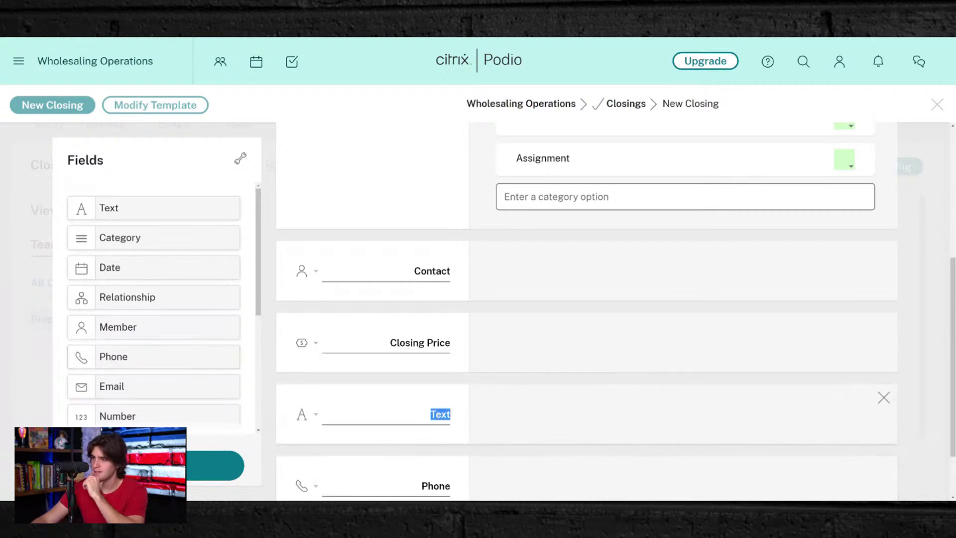
pyautogui.write('Closing')
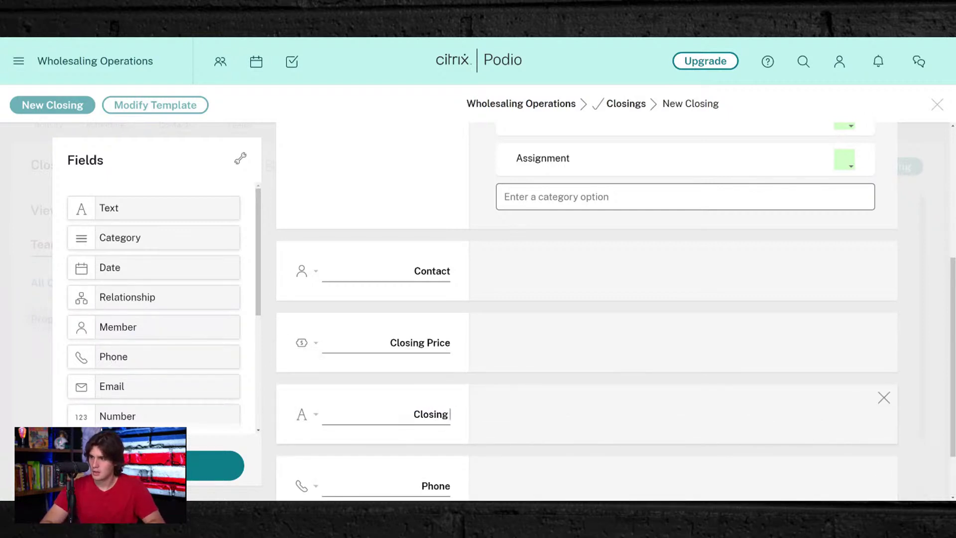
pyautogui.write(' Company & ')
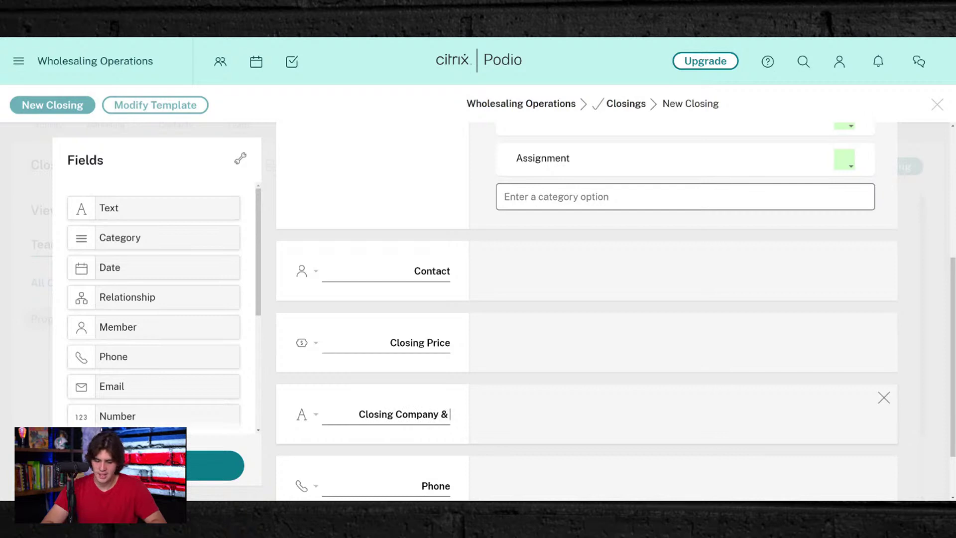
pyautogui.write('Agent')
# - Label the phone field 'Title Company Phone' and save the Closings template
pyautogui.scroll(-2, 588, 308)
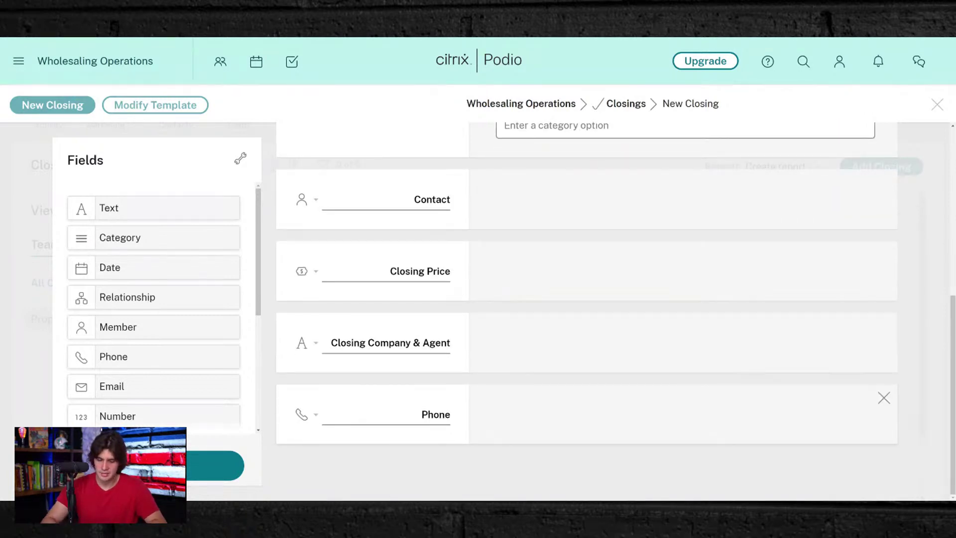
pyautogui.write('tle Cpm')
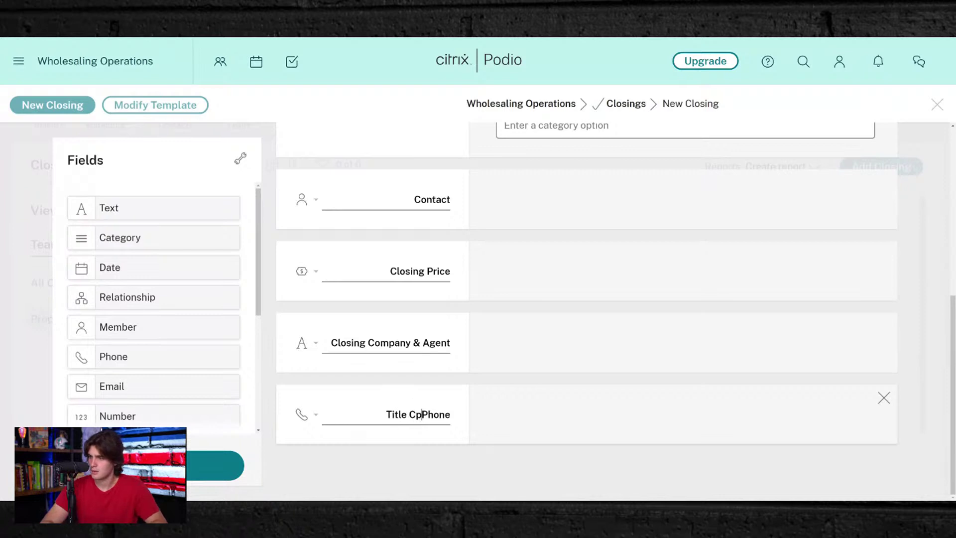
pyautogui.press('BackSpace')
pyautogui.press('BackSpace')
pyautogui.write('ompany P')
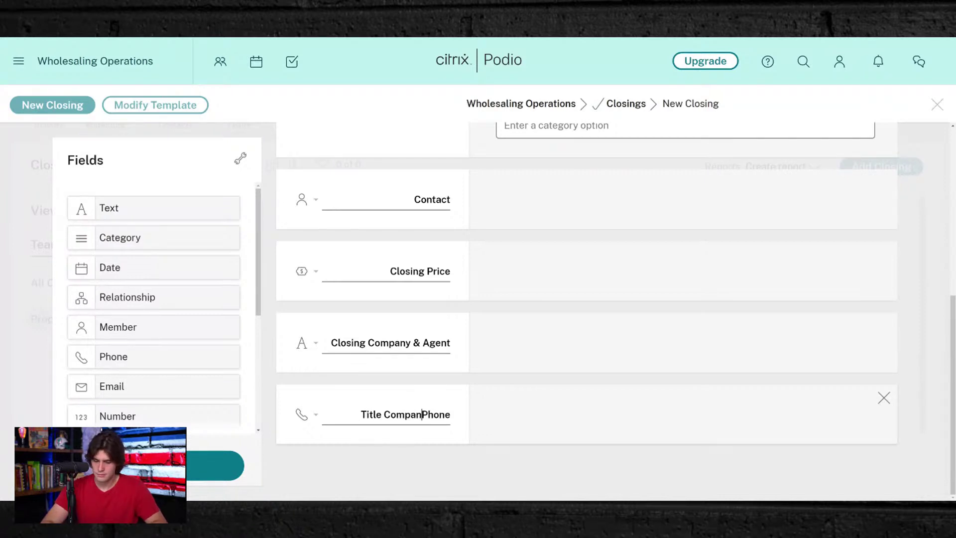
pyautogui.write('hone N')
pyautogui.press('BackSpace')
pyautogui.press('BackSpace')
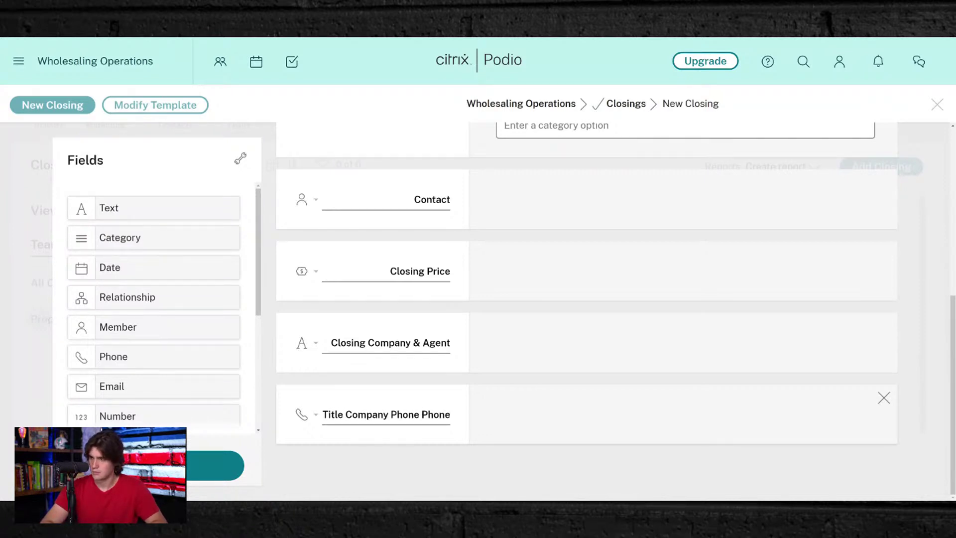
pyautogui.press('BackSpace')
pyautogui.press('BackSpace')
pyautogui.press('BackSpace')
pyautogui.press('BackSpace')
pyautogui.press('BackSpace')
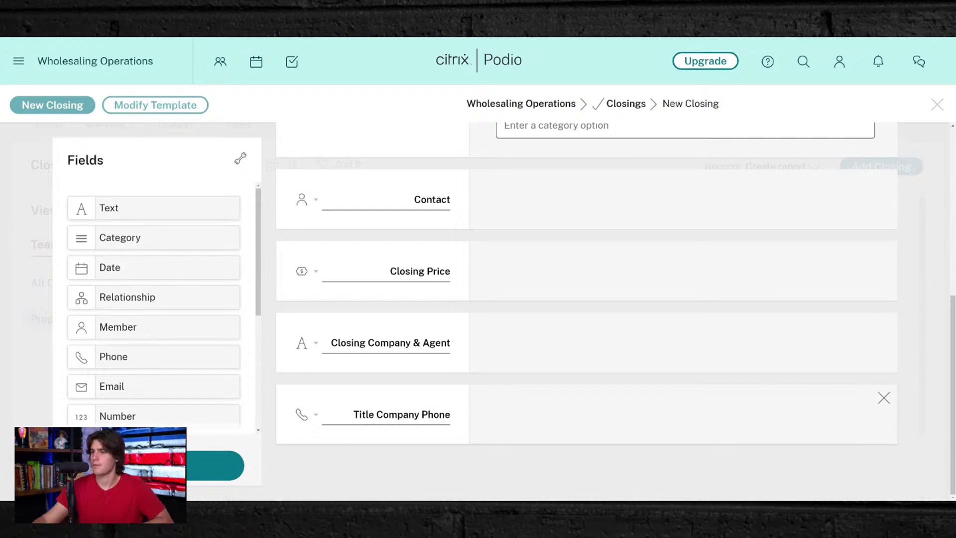
pyautogui.scroll(-4, 185, 354)
pyautogui.click(219, 466)
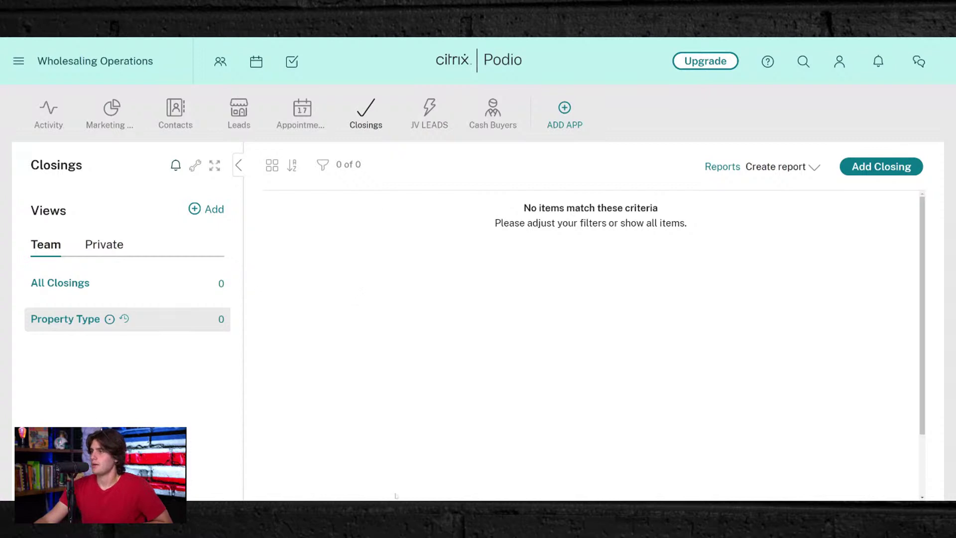
# - Start and cancel a new closing, then review the lead's record in Leads
pyautogui.click(916, 171)
pyautogui.click(741, 485)
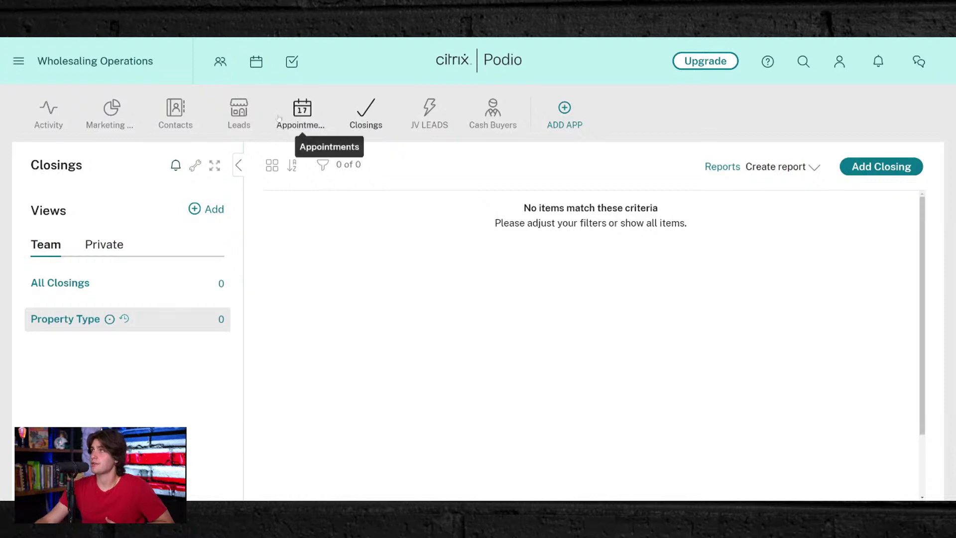
pyautogui.click(240, 113)
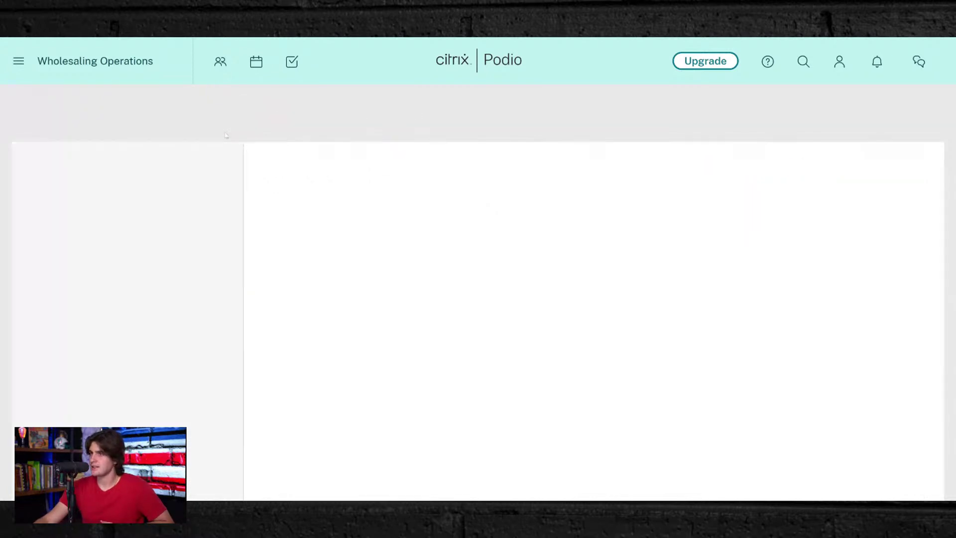
pyautogui.click(402, 228)
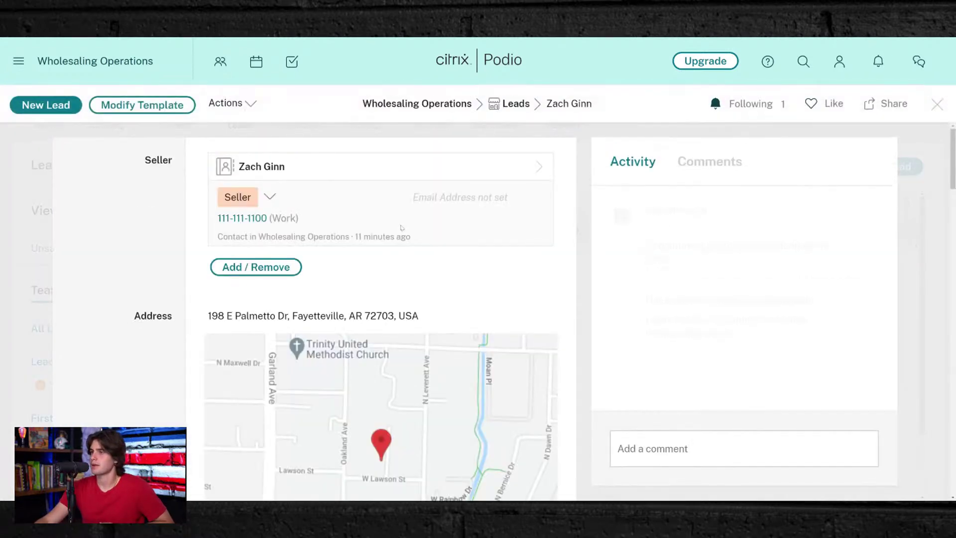
pyautogui.scroll(-5, 418, 313)
pyautogui.scroll(-4, 418, 312)
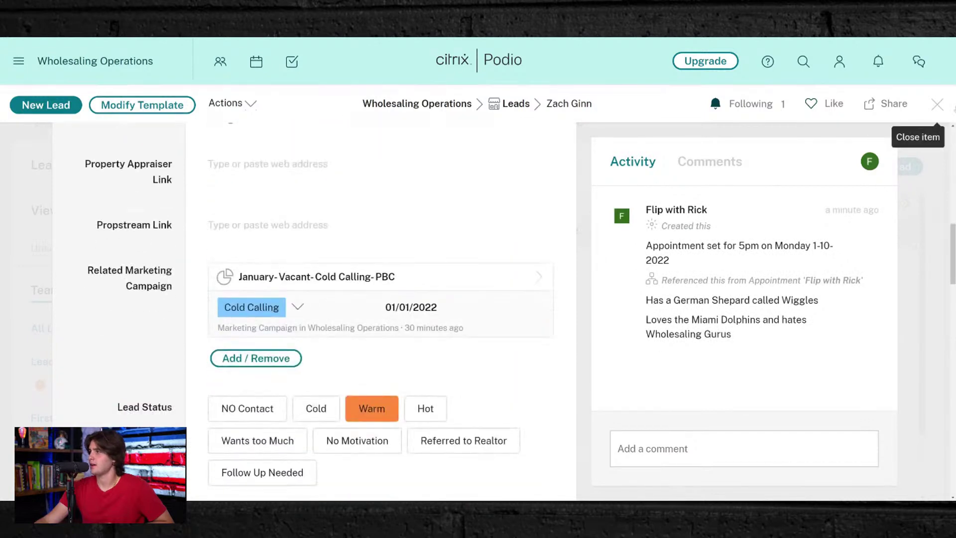
pyautogui.click(939, 107)
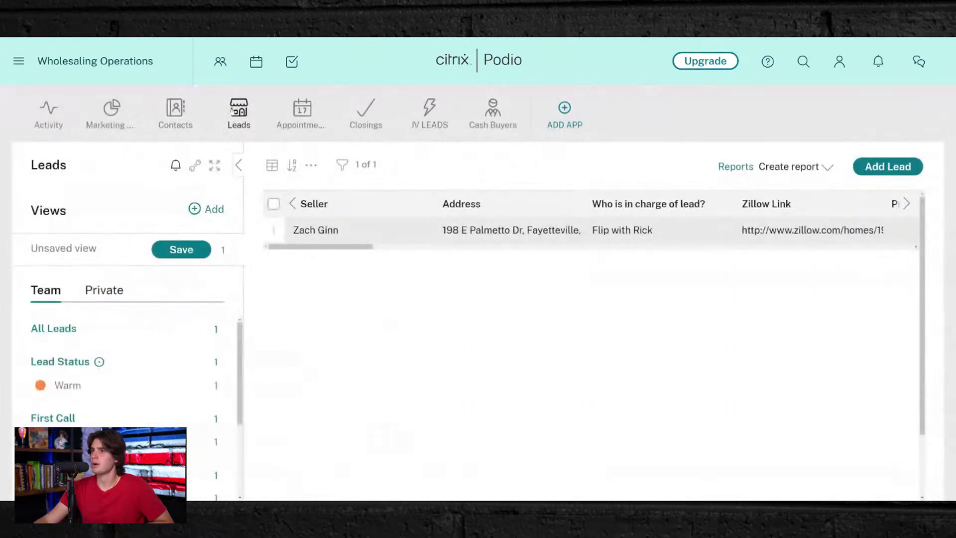
# - Review the workspace activity dashboard showing Total Closing Earnings of 0 USD
pyautogui.click(39, 116)
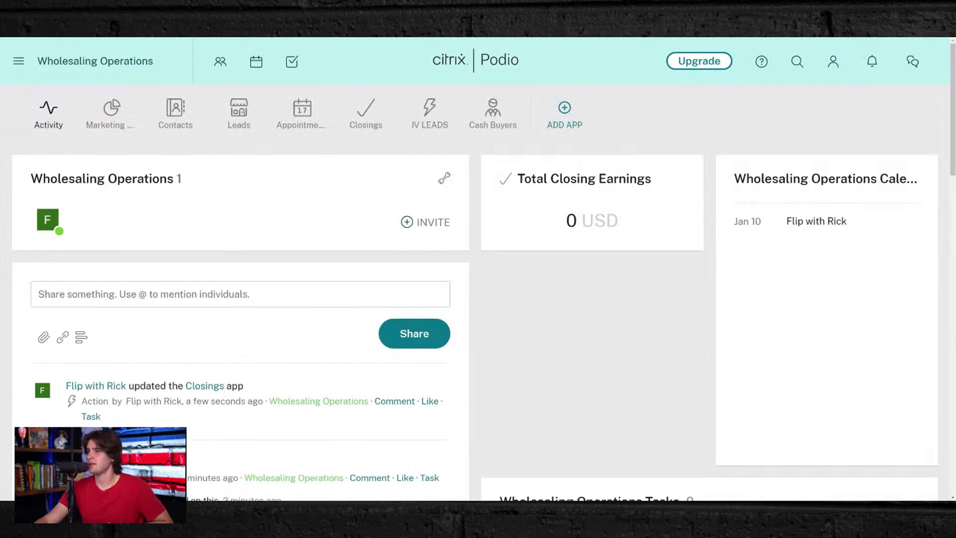
pyautogui.scroll(-10, 540, 272)
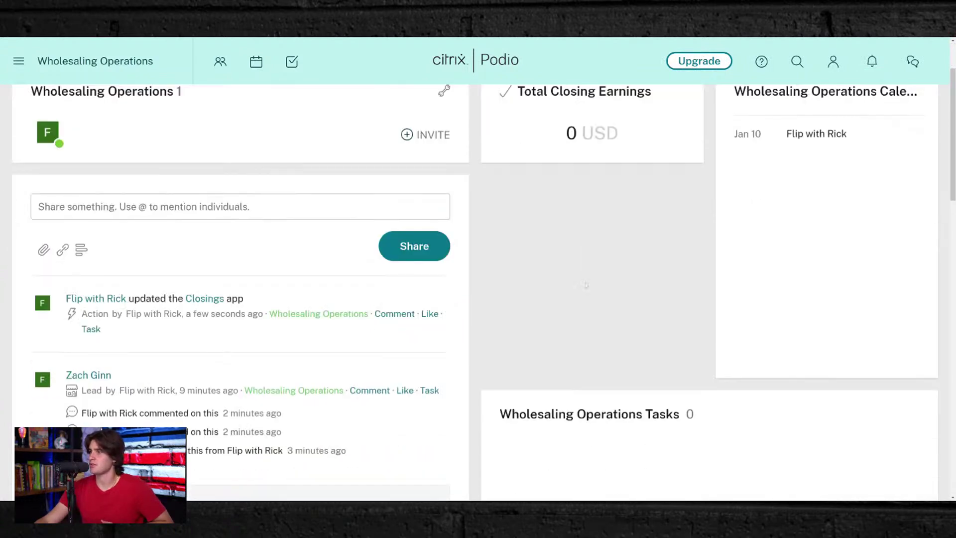
pyautogui.scroll(10, 601, 297)
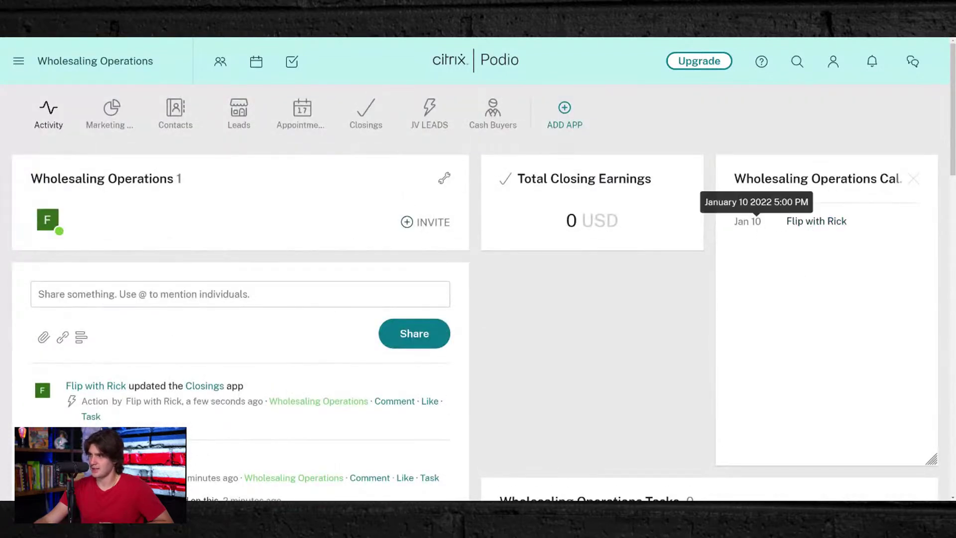
pyautogui.click(239, 111)
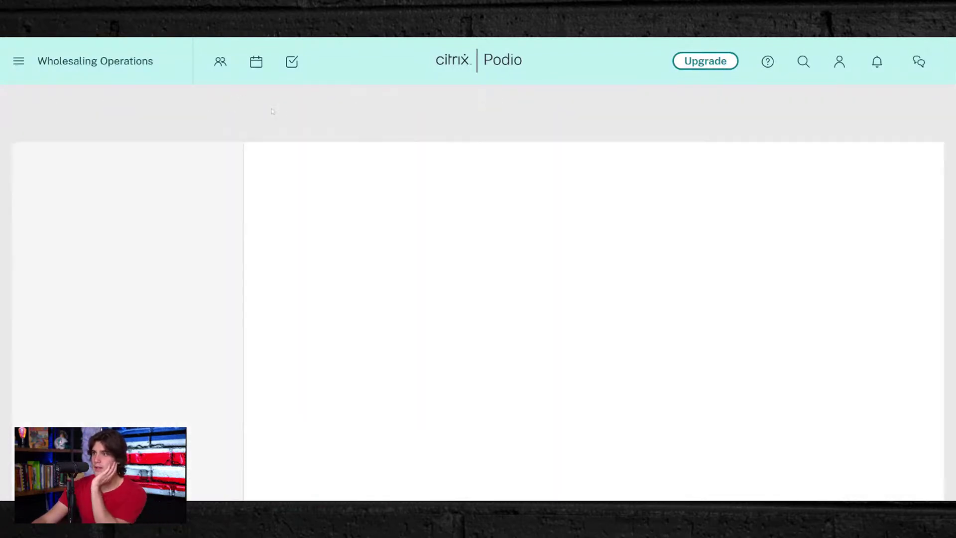
# - Start a new closing linked to the existing lead, with closing date March 1, 2022
pyautogui.click(374, 106)
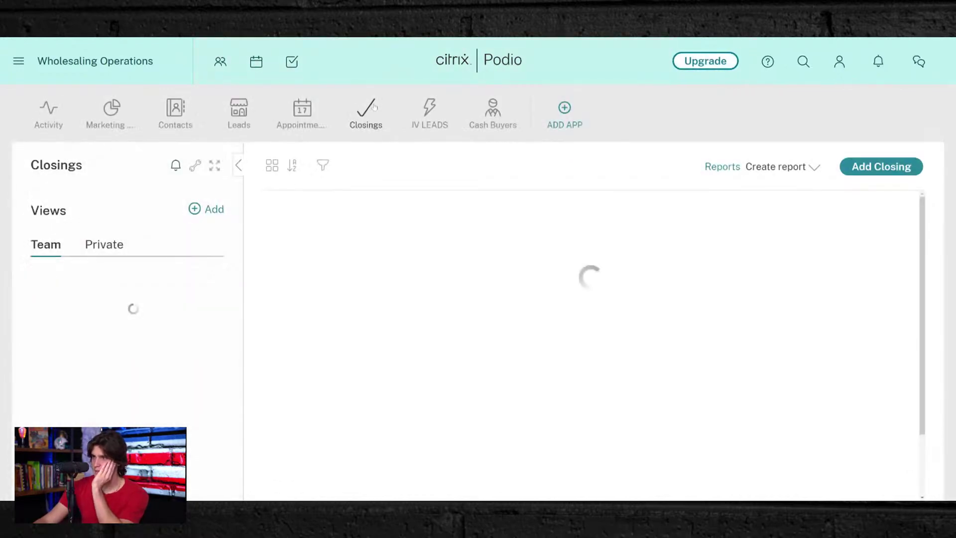
pyautogui.click(373, 107)
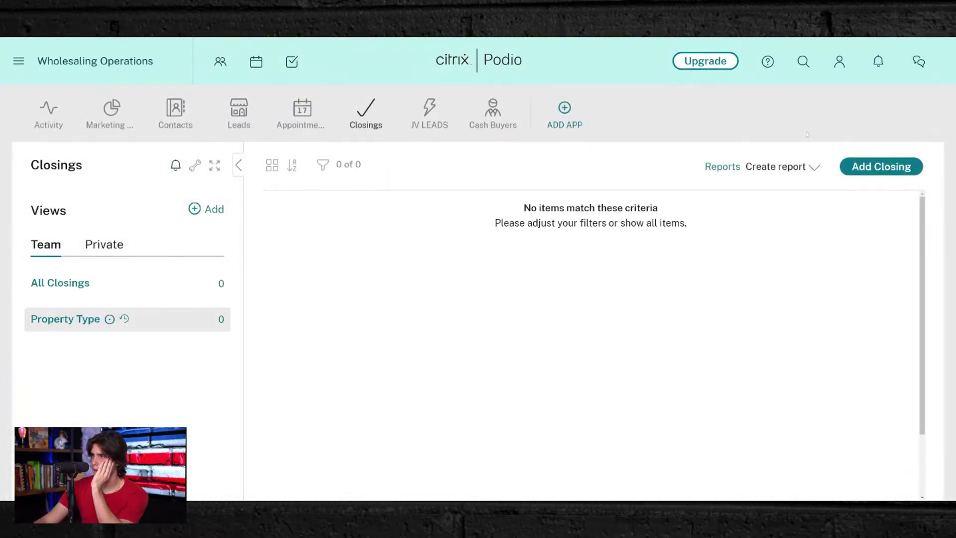
pyautogui.click(911, 171)
pyautogui.click(320, 204)
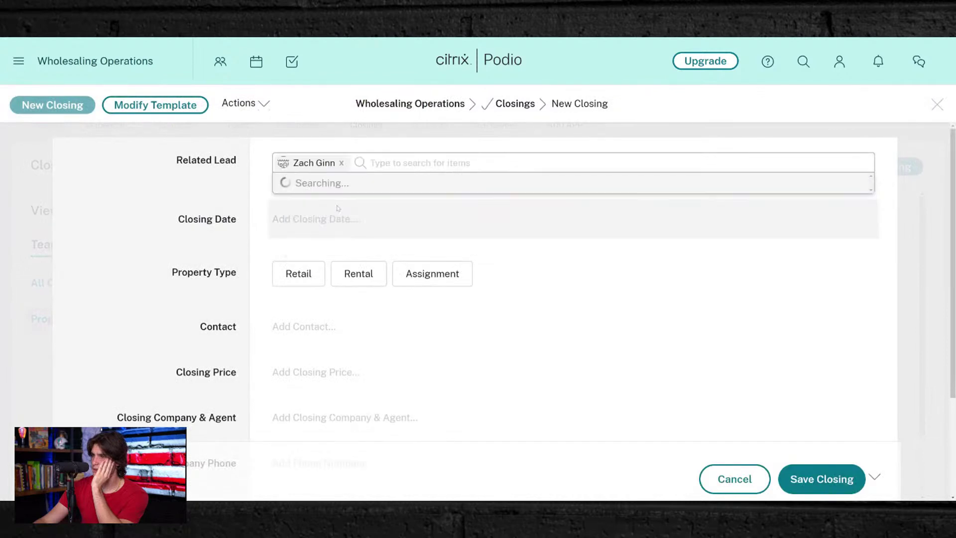
pyautogui.click(294, 303)
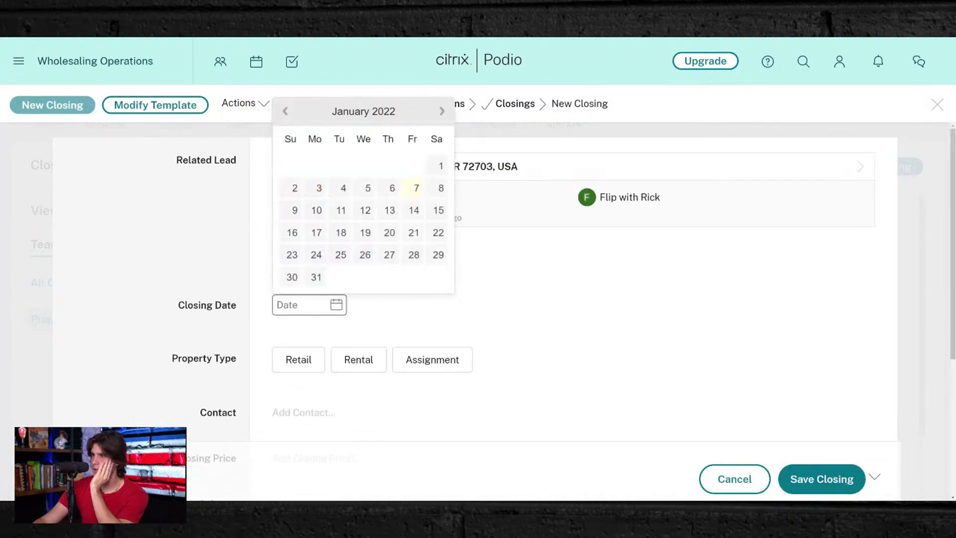
pyautogui.click(442, 110)
pyautogui.click(442, 111)
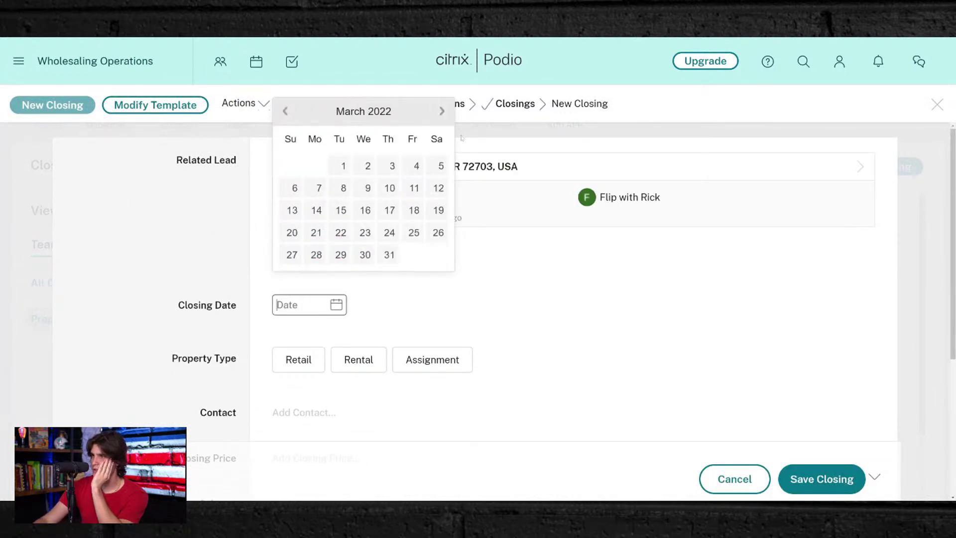
pyautogui.click(343, 166)
# - Mark the closing as Assignment, set the workspace member as contact, and enter a $90,000 price
pyautogui.scroll(-3, 346, 277)
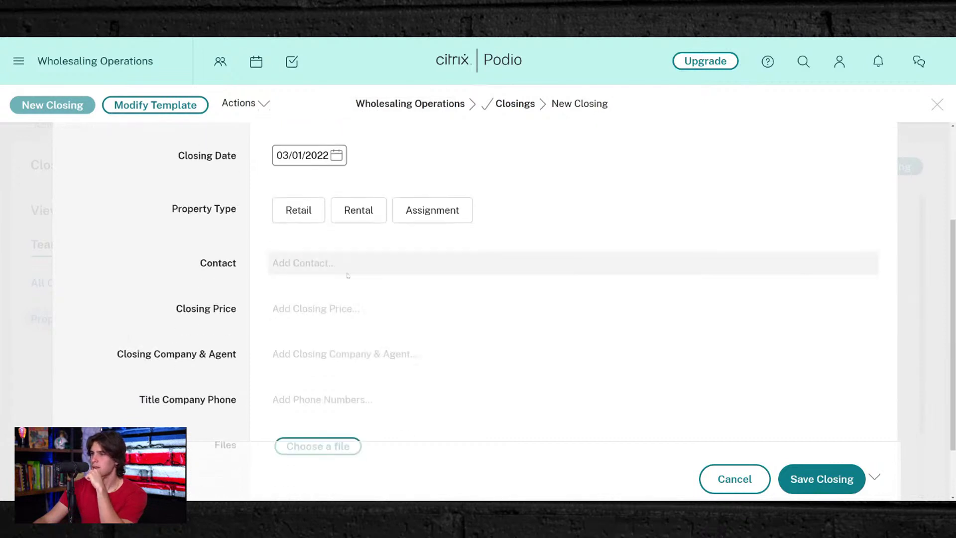
pyautogui.click(443, 216)
pyautogui.click(365, 271)
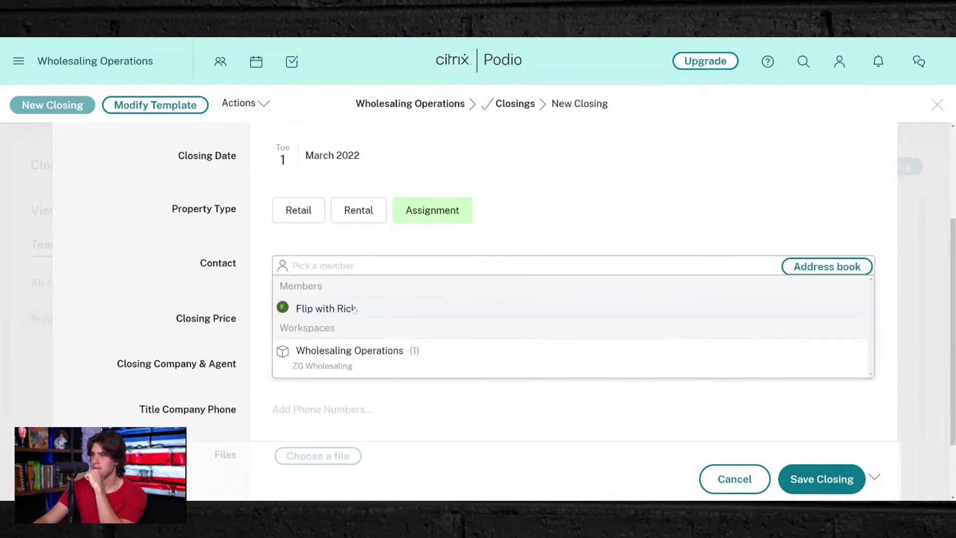
pyautogui.click(336, 314)
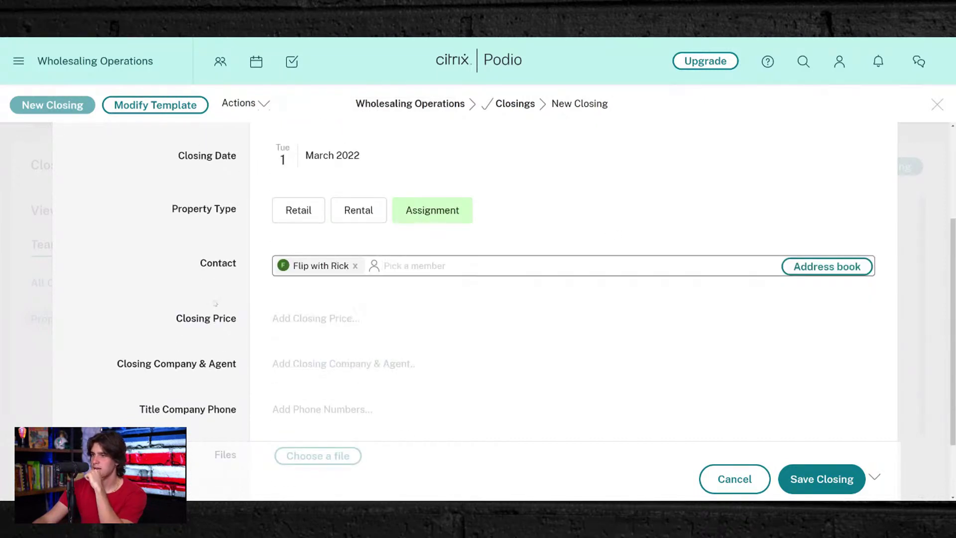
pyautogui.scroll(-3, 240, 321)
pyautogui.scroll(5, 624, 182)
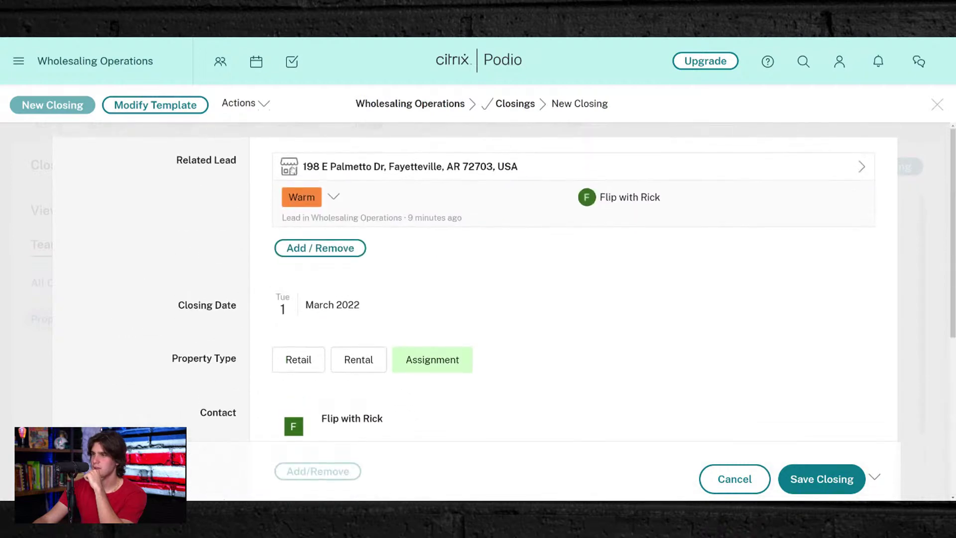
pyautogui.scroll(-5, 370, 389)
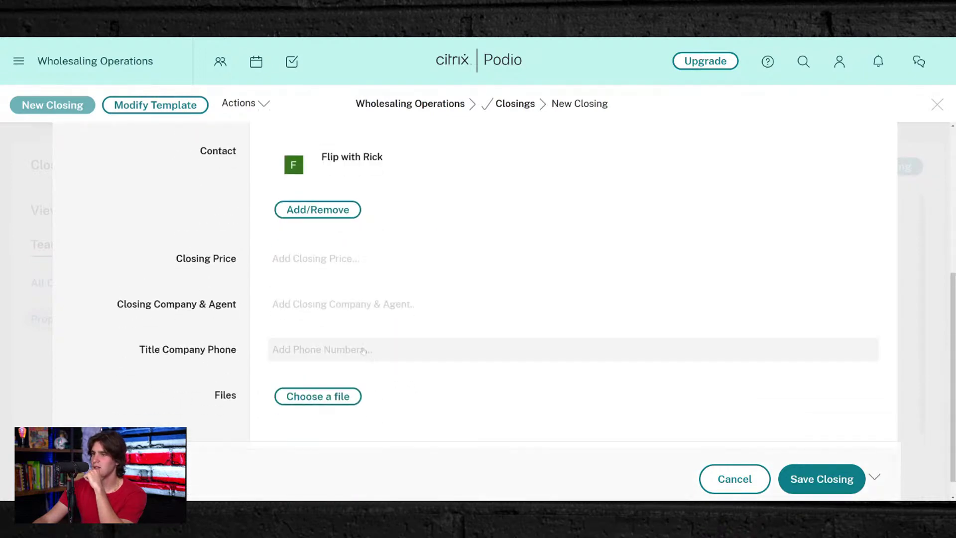
pyautogui.click(326, 262)
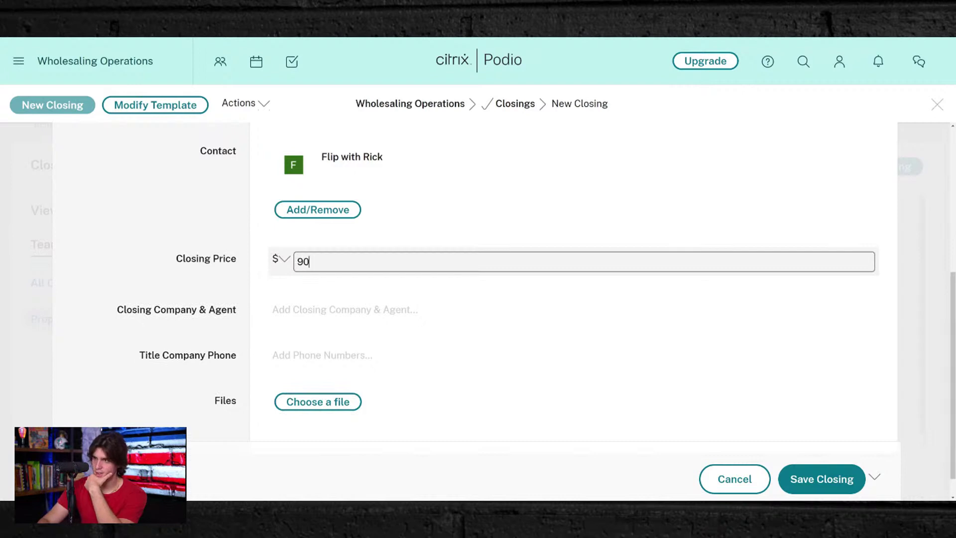
pyautogui.click(196, 222)
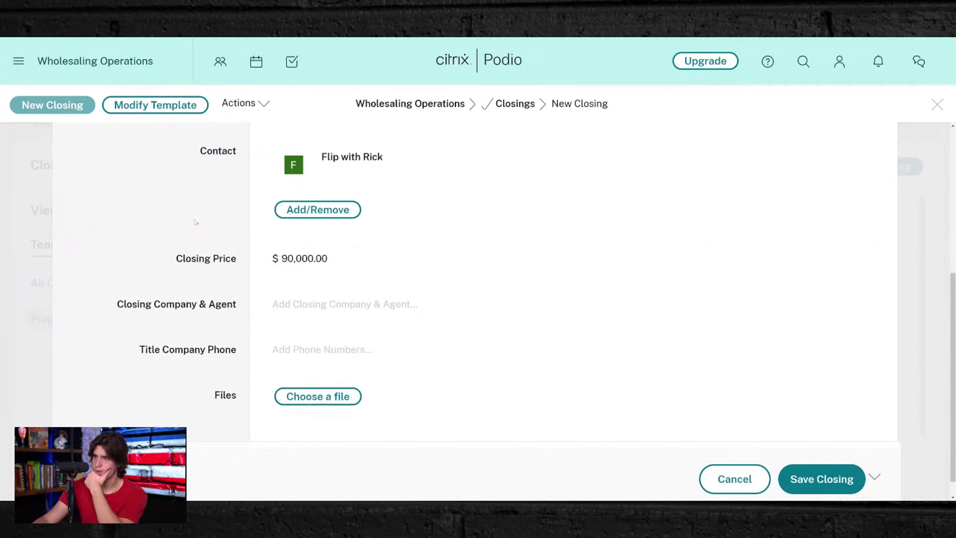
# - Enter the closing company and agent, correct the price to $110,000, and save the closing
pyautogui.click(295, 304)
pyautogui.write('Sue Title')
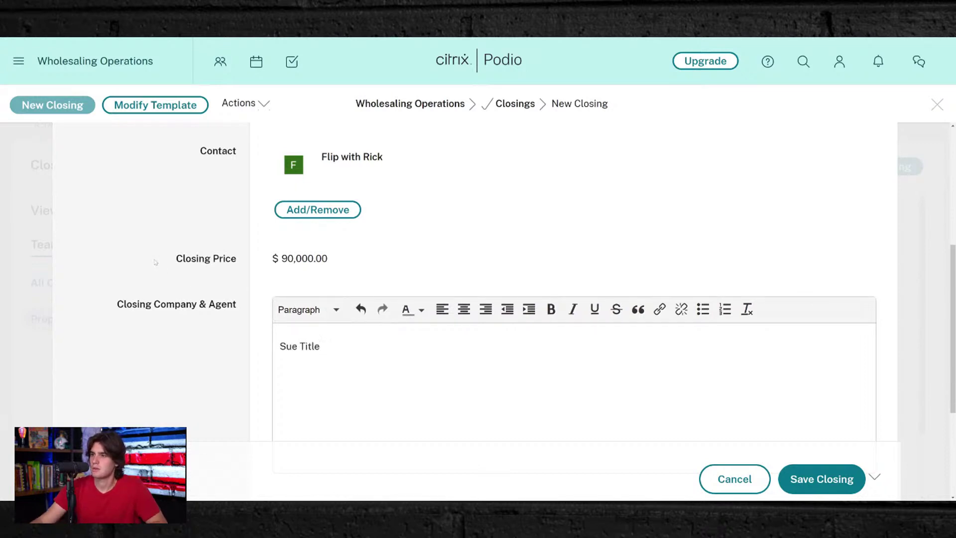
pyautogui.click(310, 258)
pyautogui.scroll(5, 341, 322)
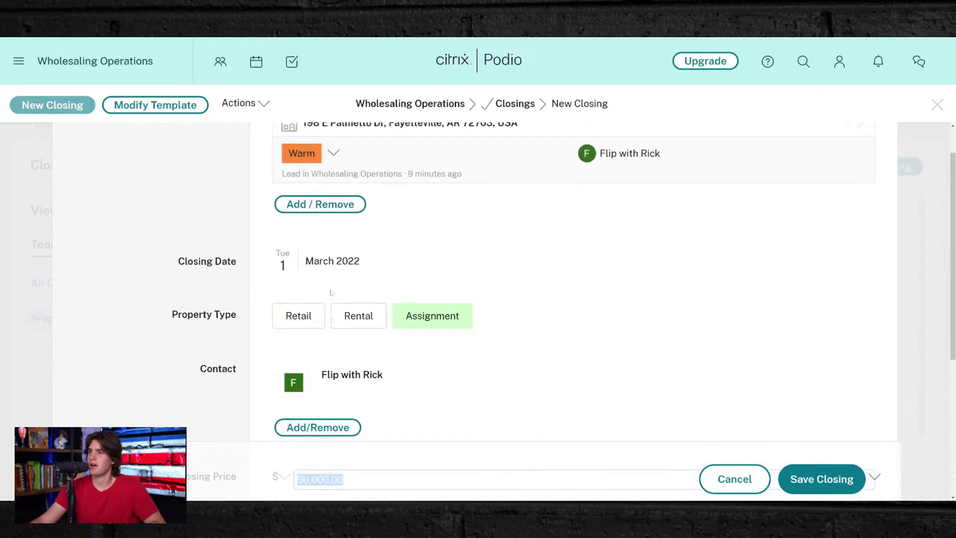
pyautogui.scroll(-5, 341, 322)
pyautogui.scroll(1, 341, 322)
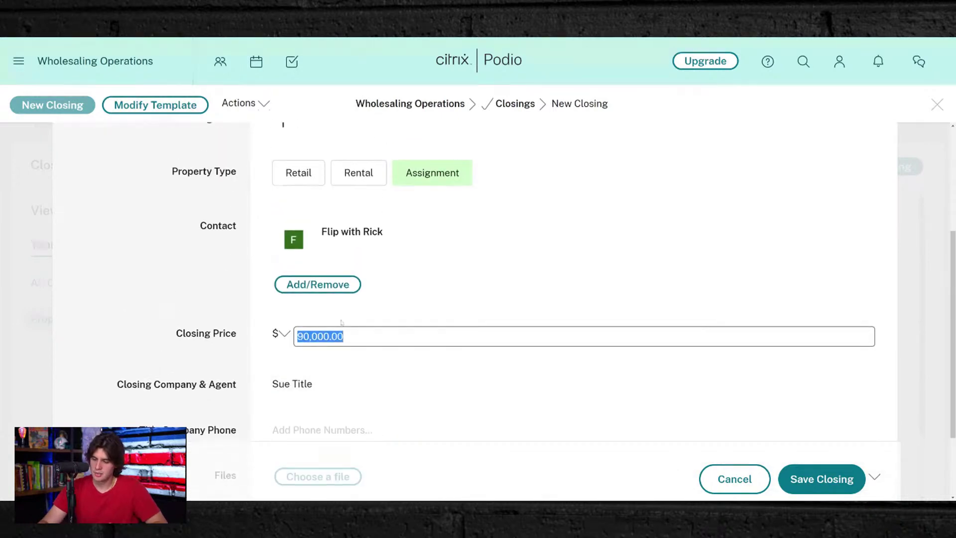
pyautogui.write('110000')
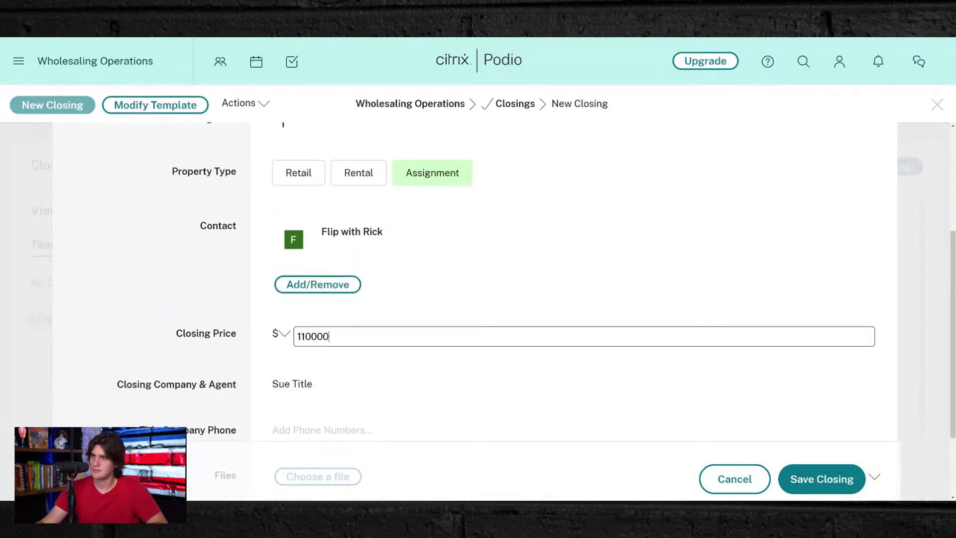
pyautogui.click(185, 311)
pyautogui.scroll(-2, 185, 310)
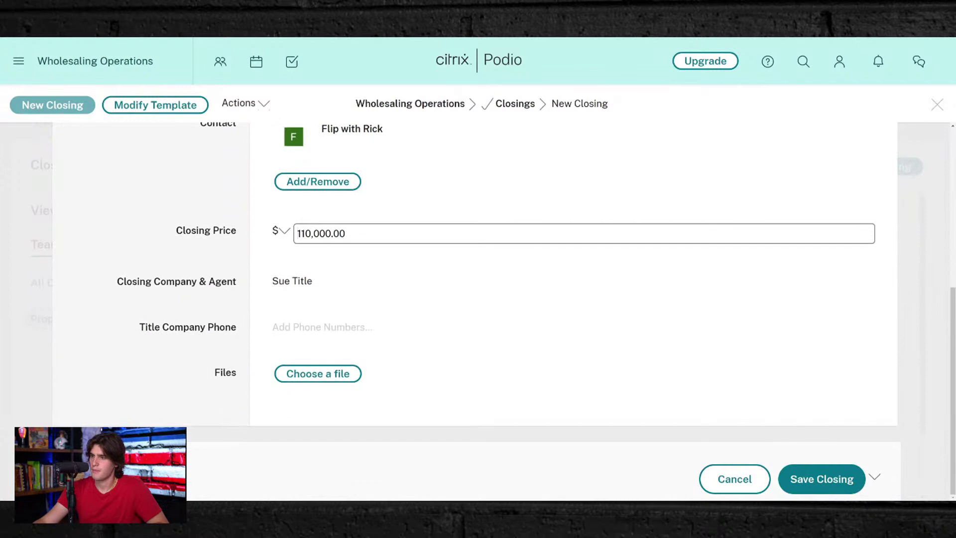
pyautogui.click(829, 477)
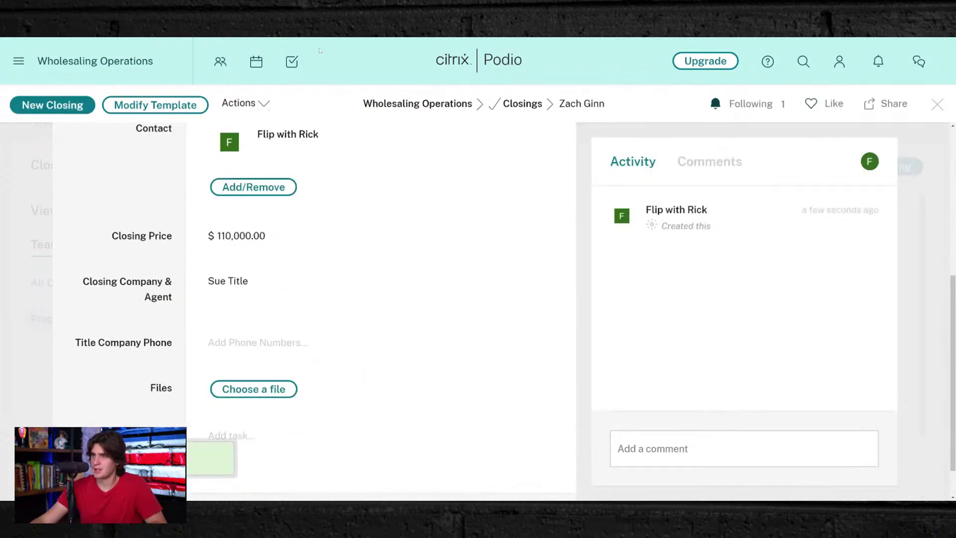
# - Add a Money field labelled Contract Price below Closing Price, then drop a Calculation field beneath it
pyautogui.click(165, 103)
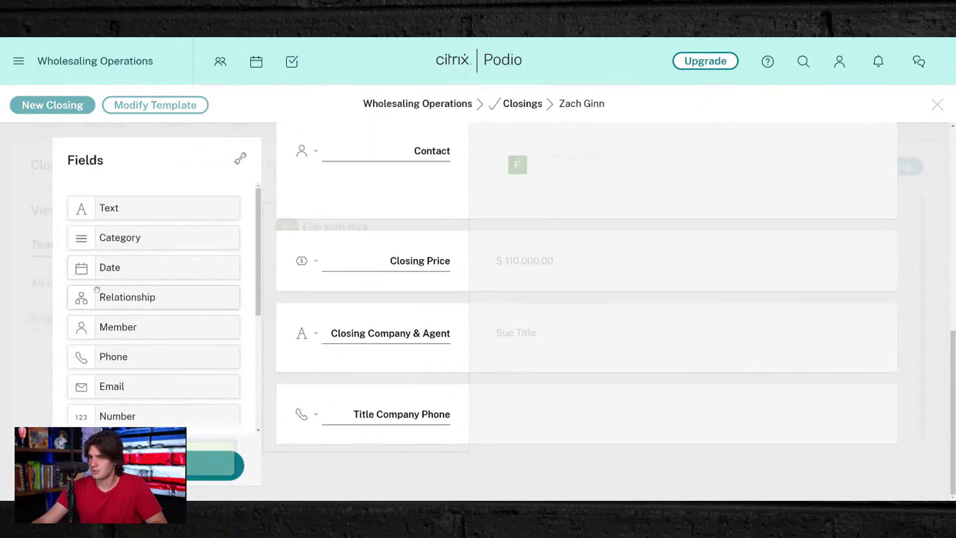
pyautogui.scroll(-4, 101, 284)
pyautogui.moveTo(132, 287); pyautogui.dragTo(352, 312)
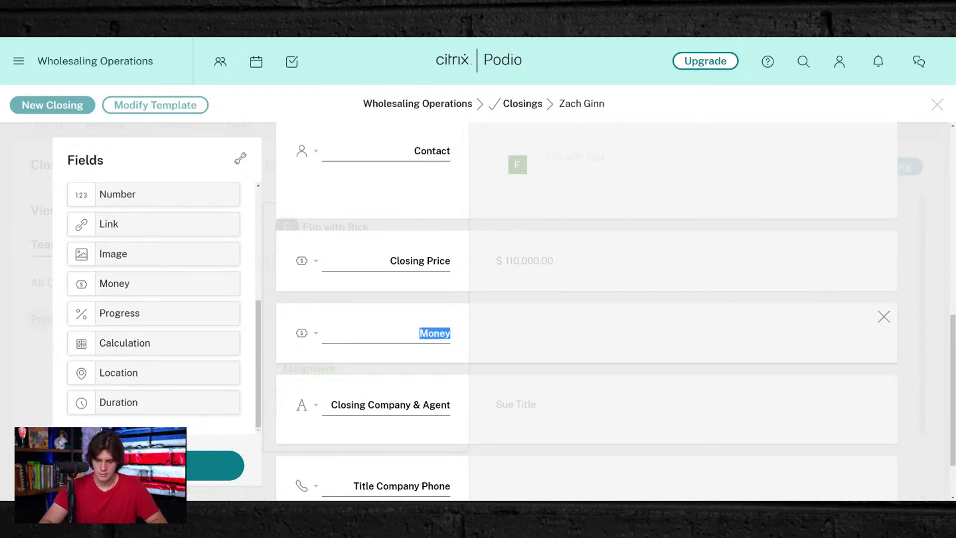
pyautogui.write('Under Co')
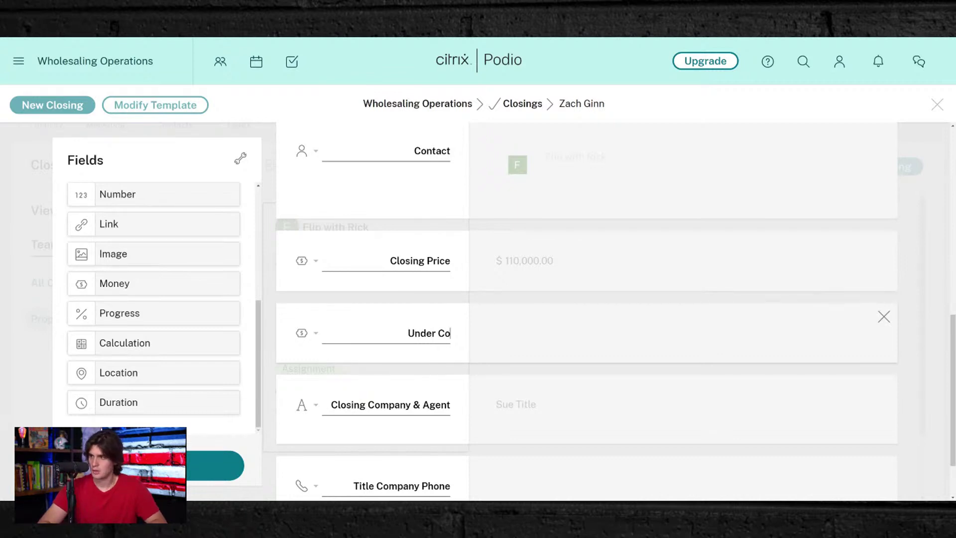
pyautogui.write('ntract')
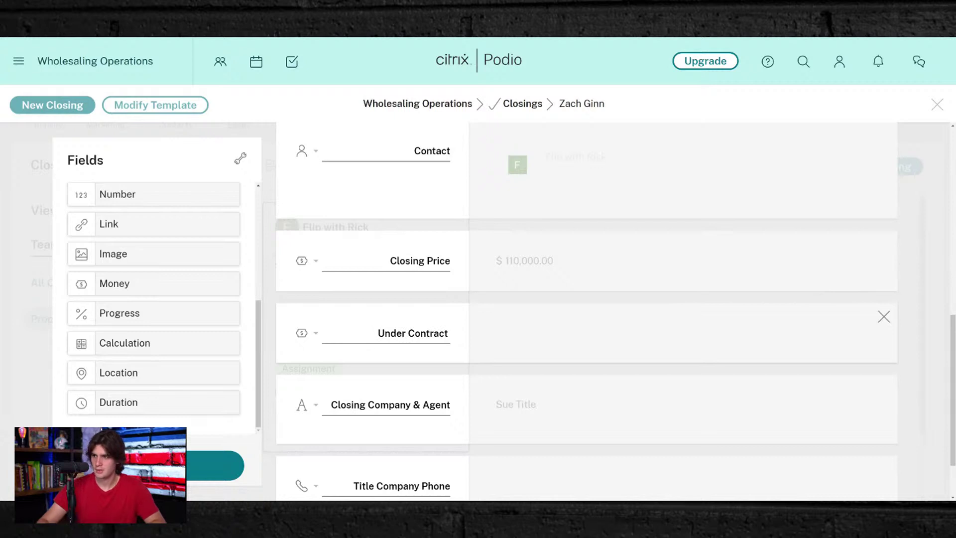
pyautogui.press('BackSpace')
pyautogui.doubleClick(394, 333)
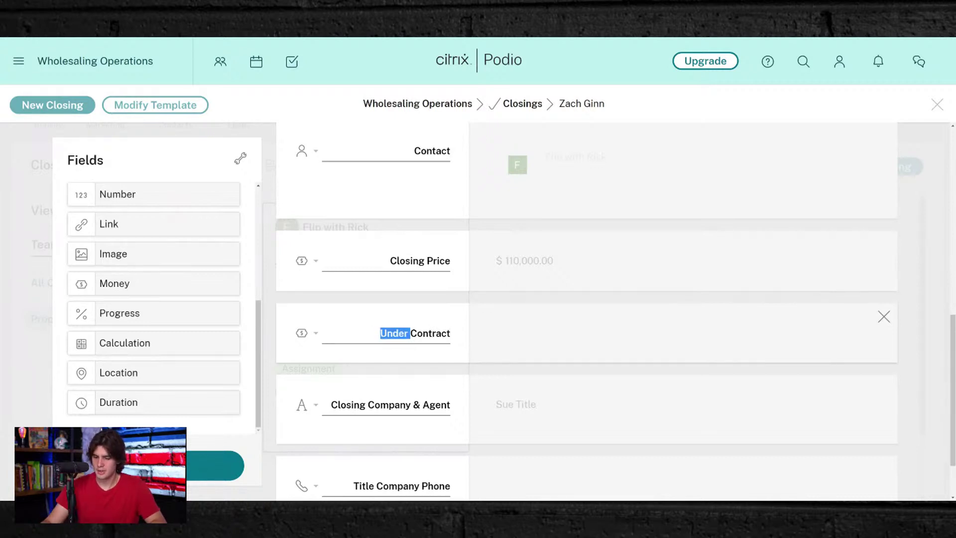
pyautogui.press('BackSpace')
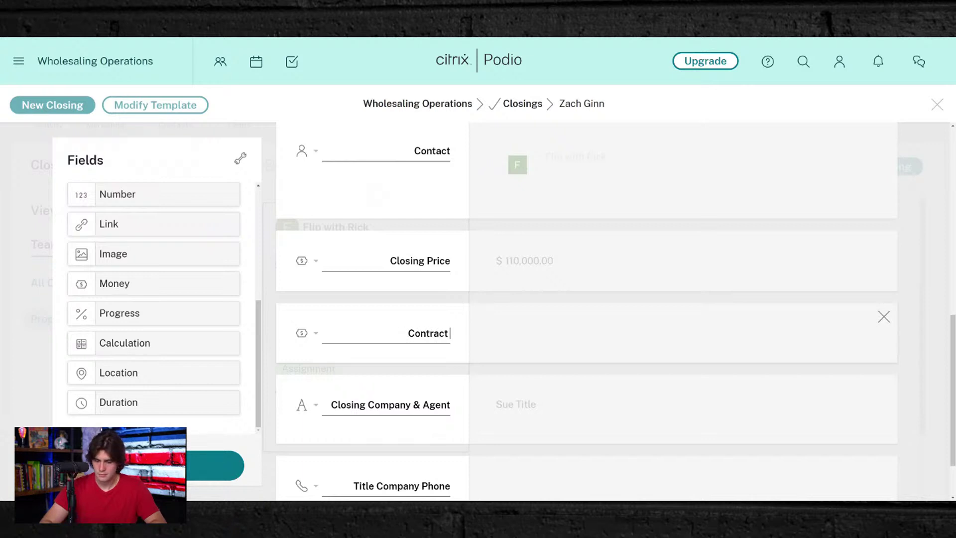
pyautogui.write('Price')
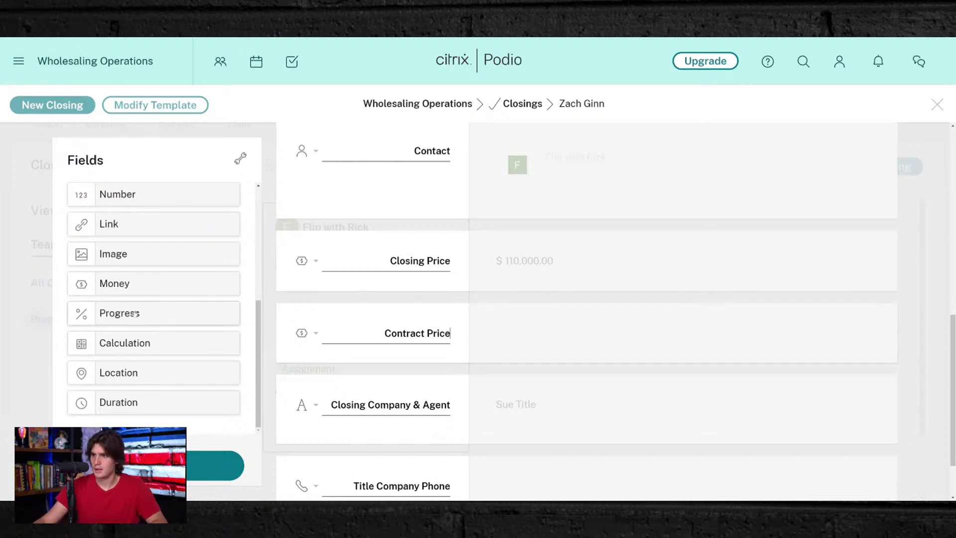
pyautogui.moveTo(120, 347); pyautogui.dragTo(389, 388)
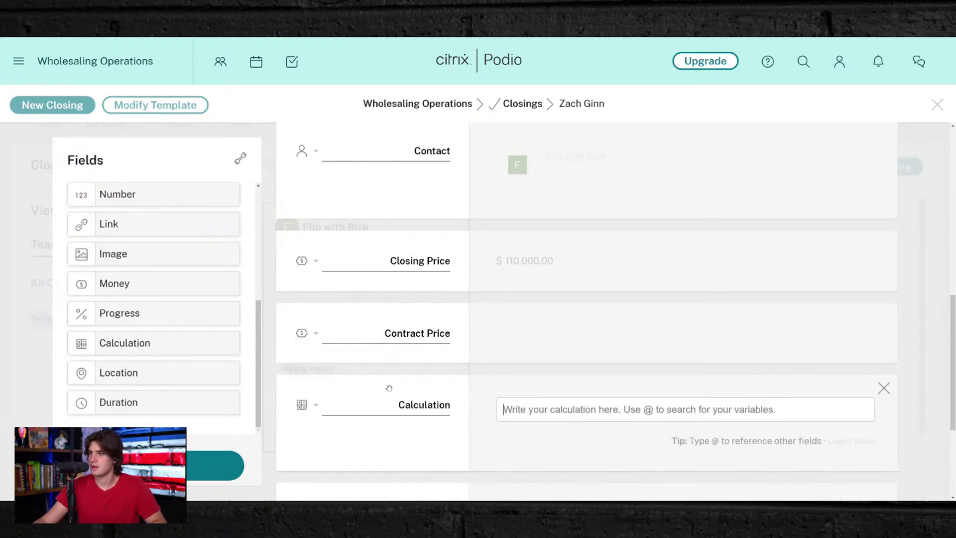
# - Label the new Calculation field 'Estimated Assignment Fee'
pyautogui.hotkey('ctrl', 'a')
pyautogui.write('A')
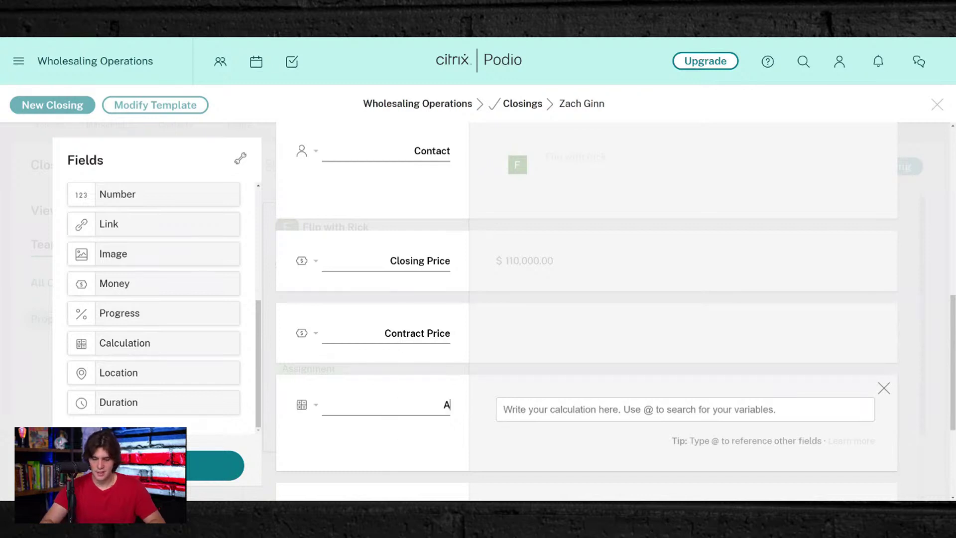
pyautogui.write('stimat')
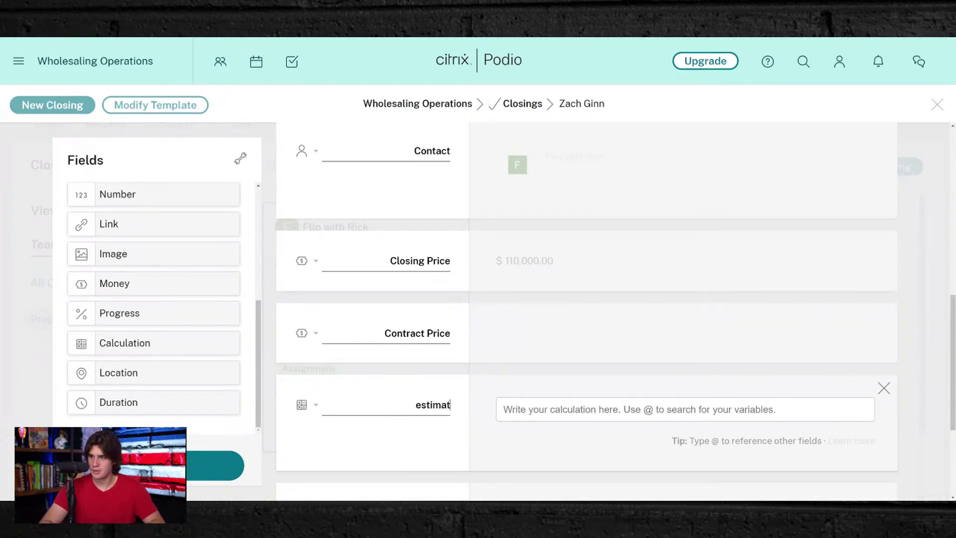
pyautogui.press('BackSpace')
pyautogui.press('BackSpace')
pyautogui.press('BackSpace')
pyautogui.write('Est')
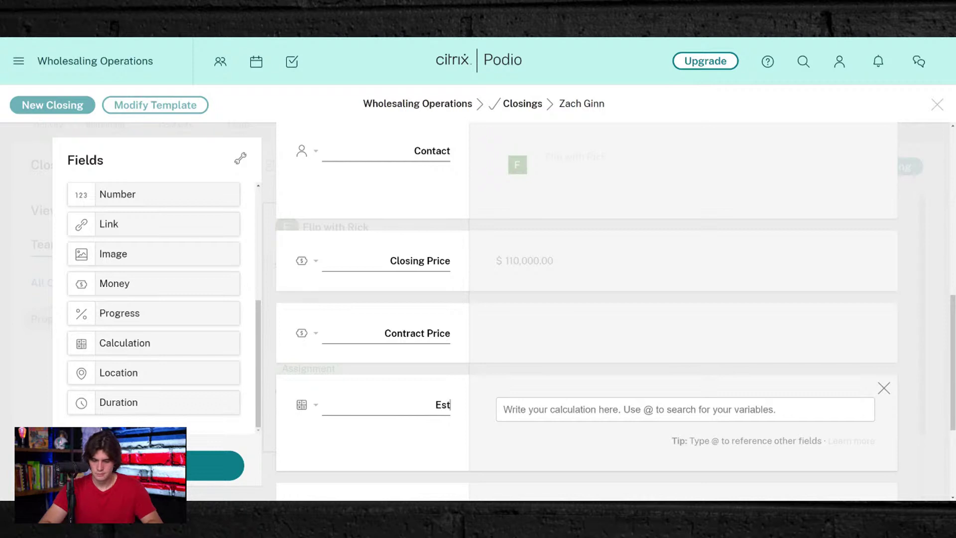
pyautogui.write('imated A')
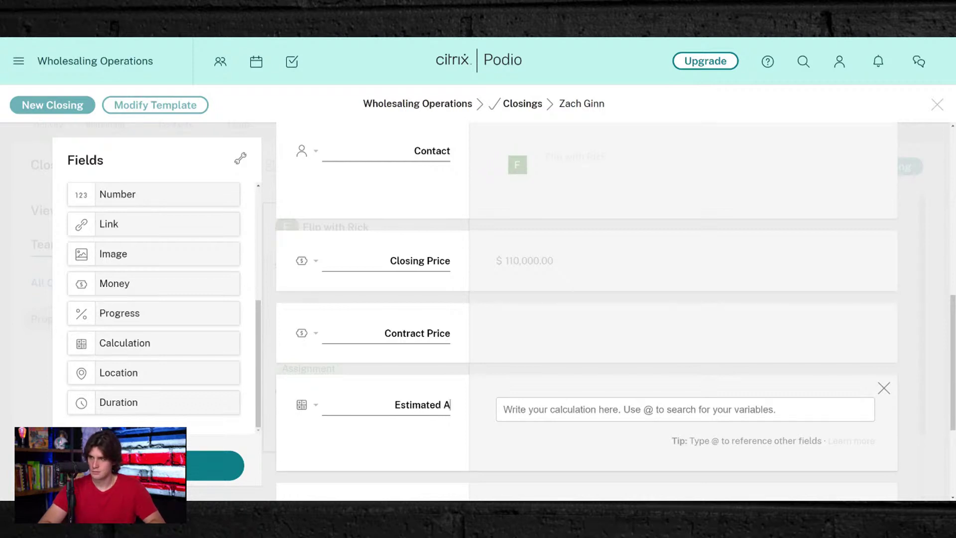
pyautogui.write('ssignmen')
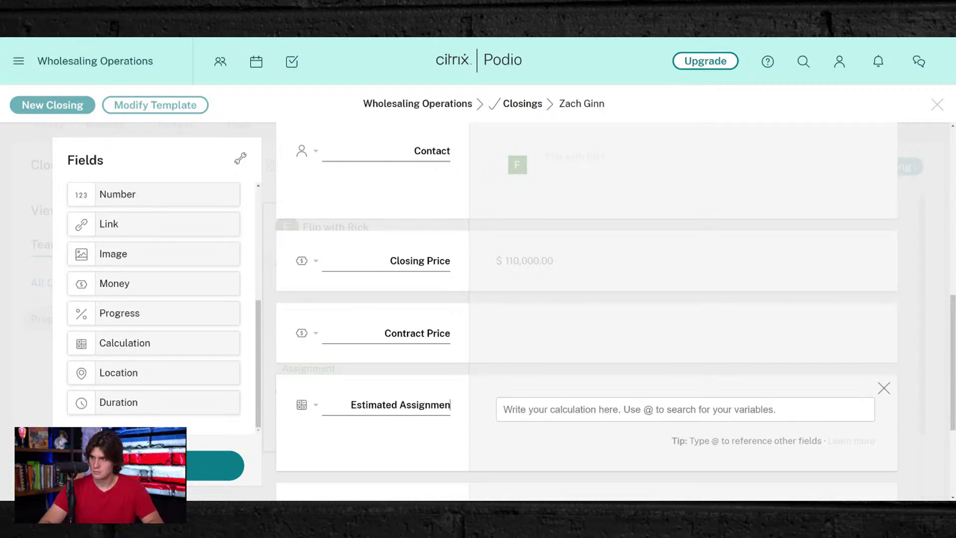
pyautogui.write('t Fee')
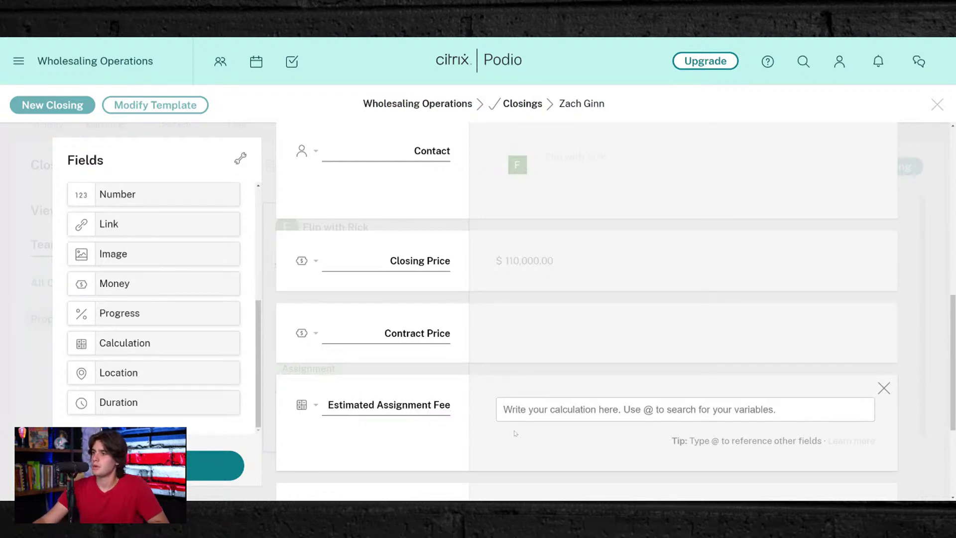
pyautogui.click(187, 463)
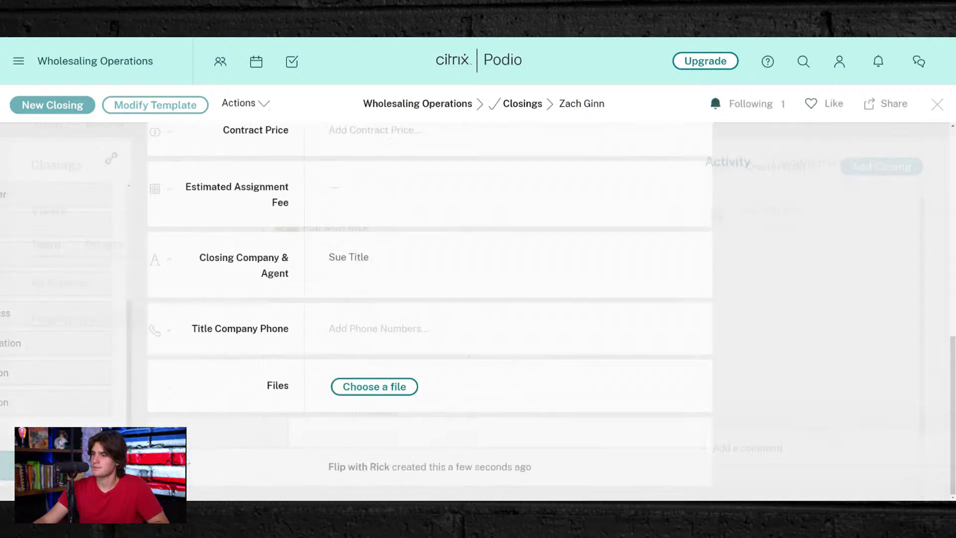
pyautogui.click(165, 107)
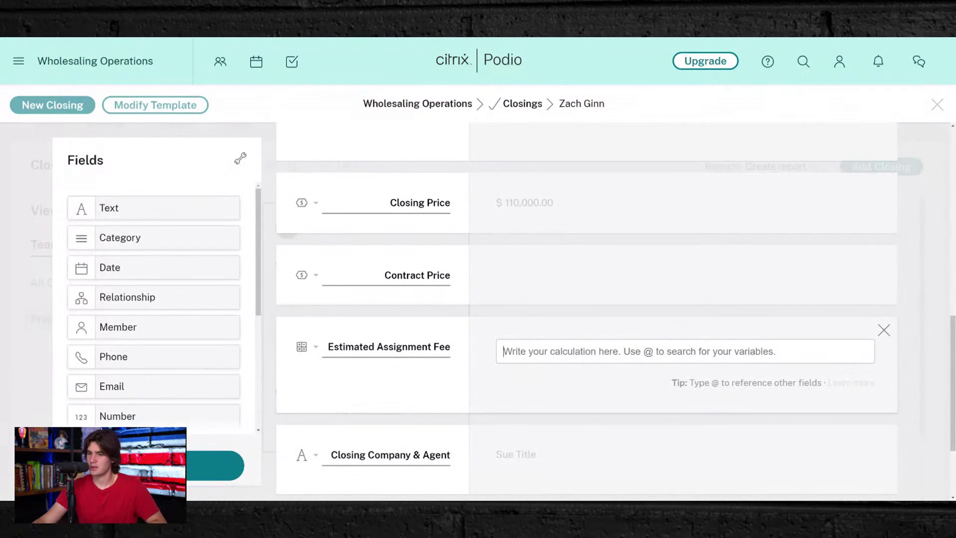
pyautogui.write('@')
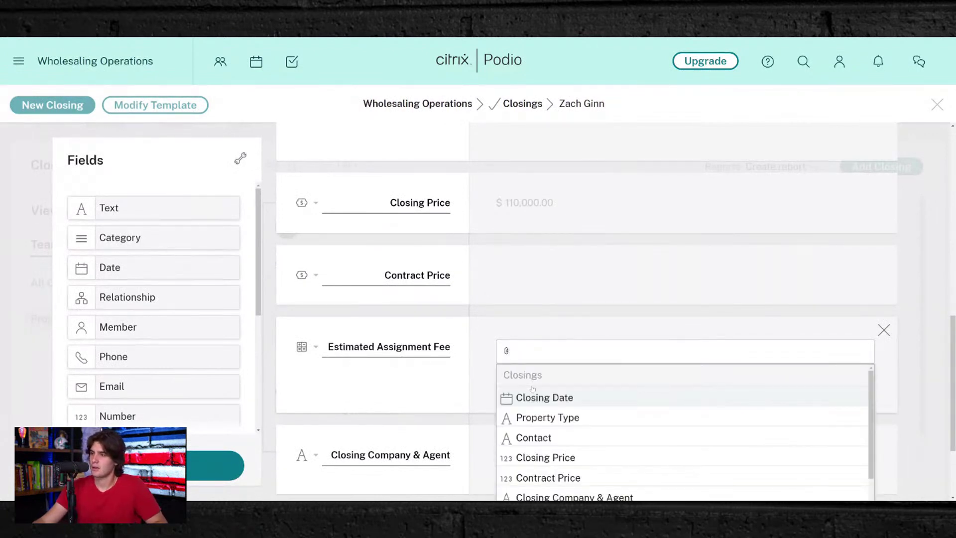
pyautogui.click(537, 457)
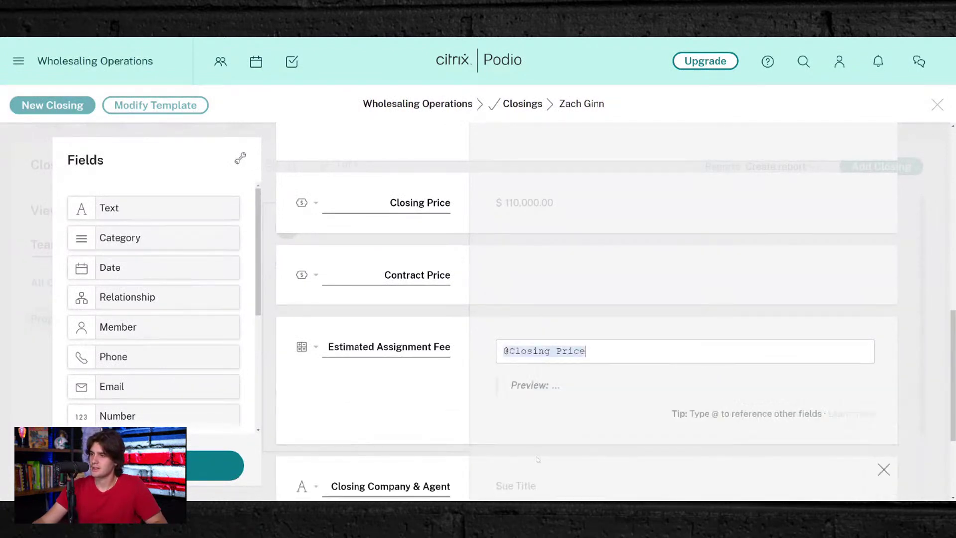
pyautogui.write('-@')
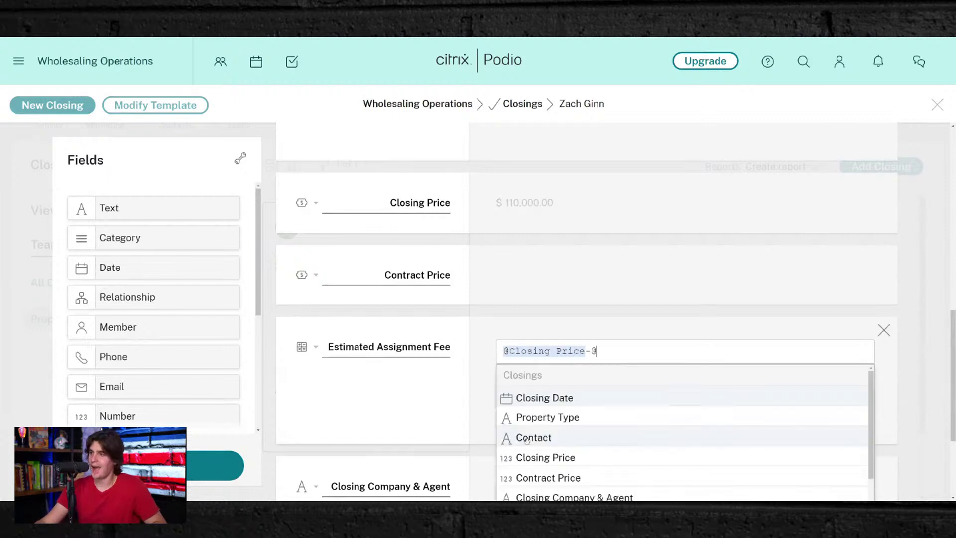
pyautogui.click(538, 478)
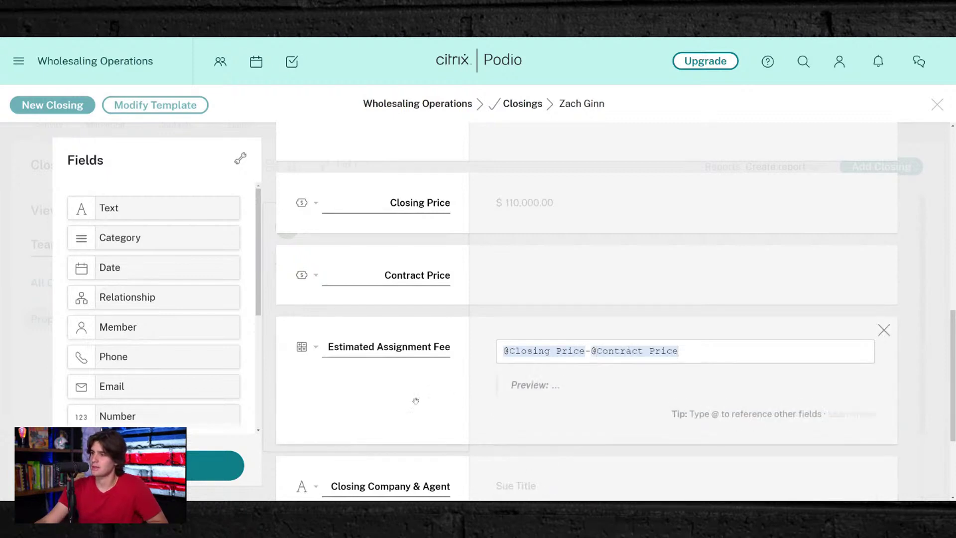
pyautogui.click(216, 464)
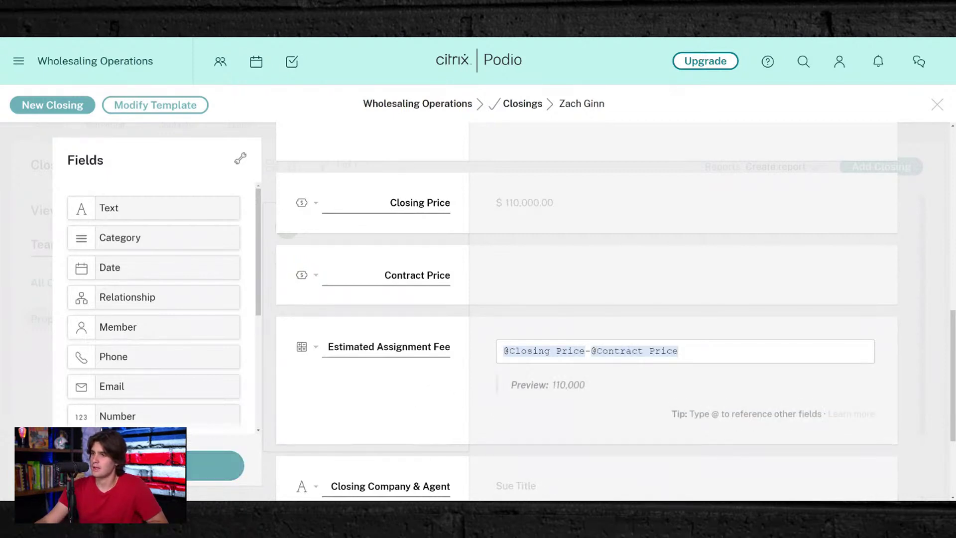
pyautogui.scroll(3, 259, 240)
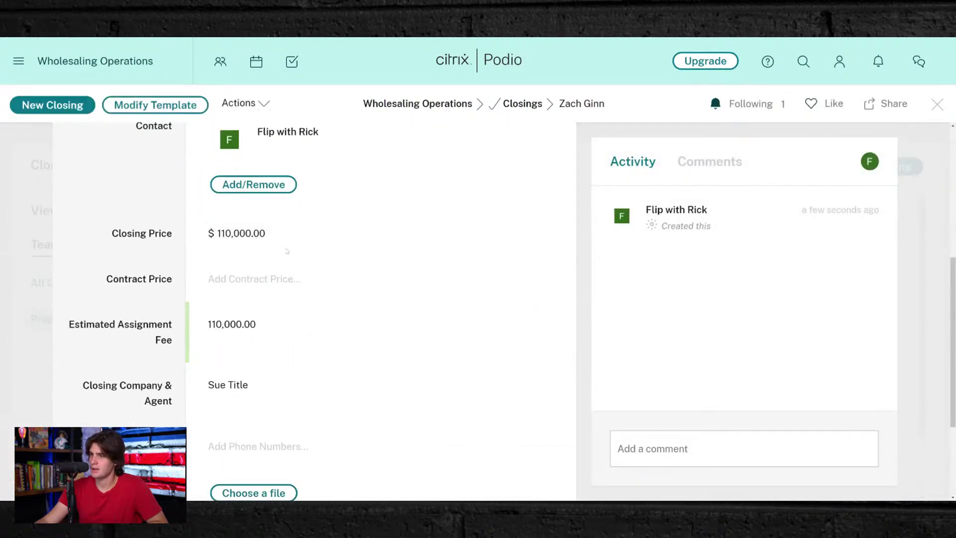
# - Set Contract Price to $90,000 so the fee reads 20,000, and add the title company's work phone
pyautogui.click(254, 279)
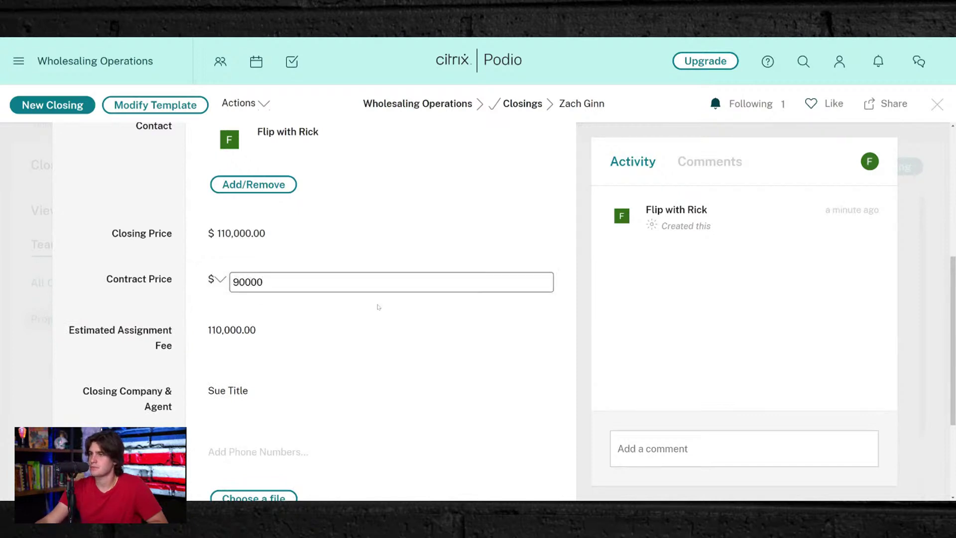
pyautogui.click(409, 355)
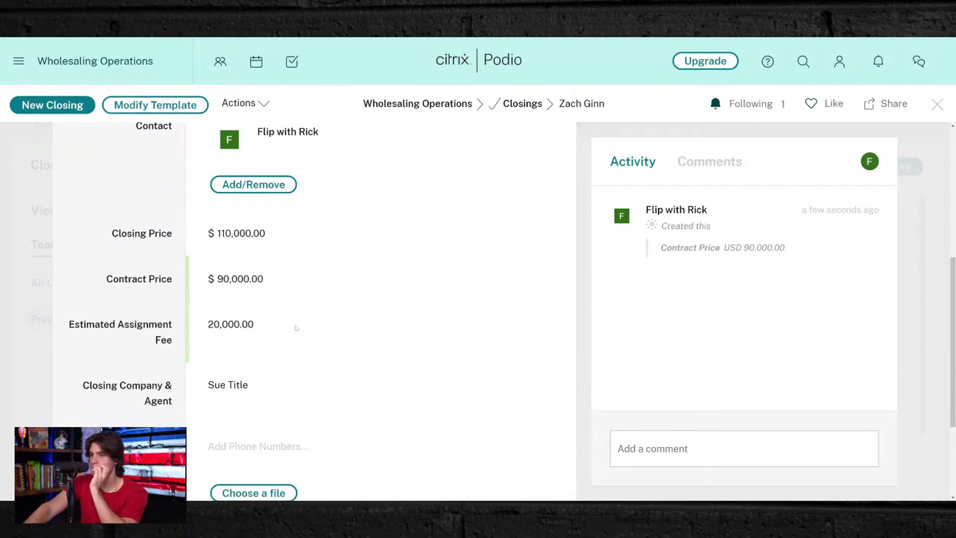
pyautogui.scroll(-2, 295, 328)
pyautogui.click(276, 326)
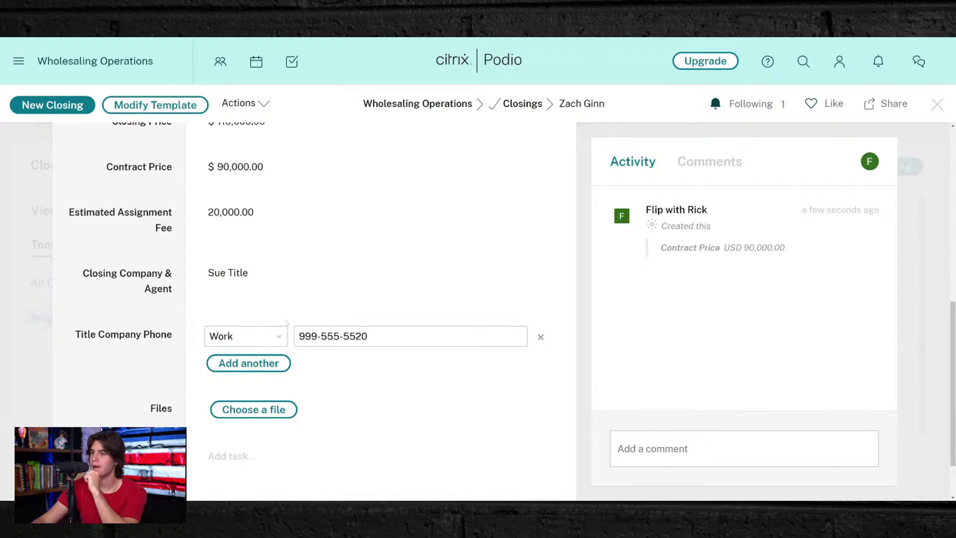
pyautogui.click(286, 323)
pyautogui.click(170, 351)
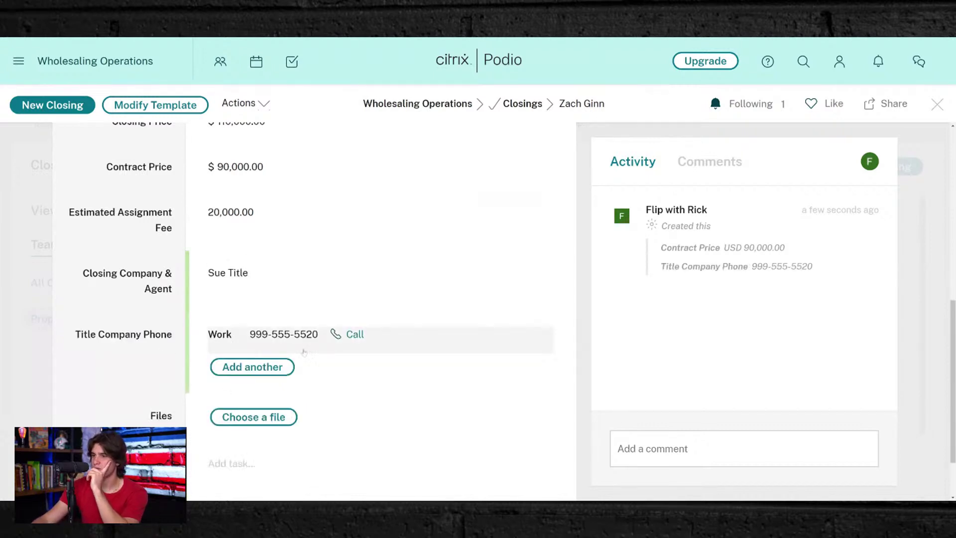
pyautogui.scroll(-2, 239, 478)
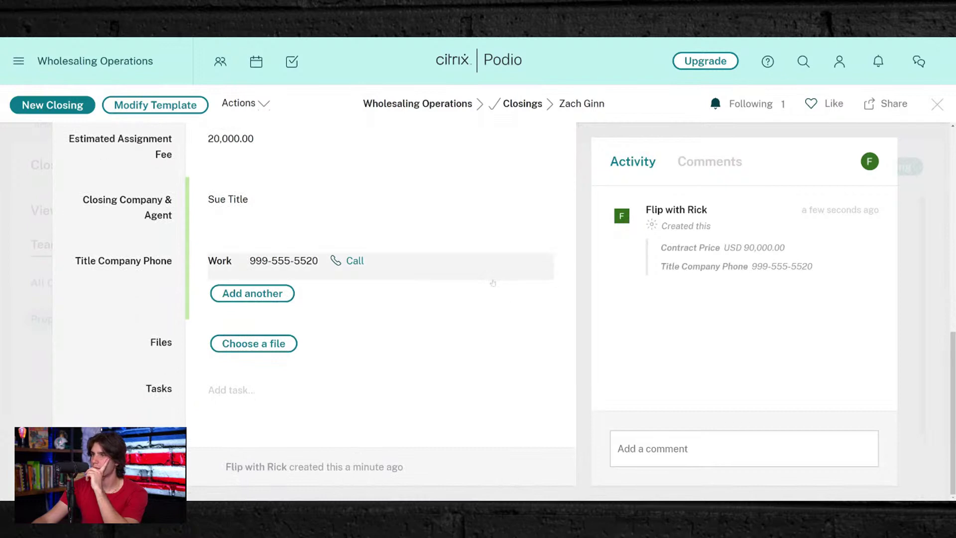
# - Create a task on the closing about the seller's signature, assigned to the workspace account
pyautogui.click(229, 390)
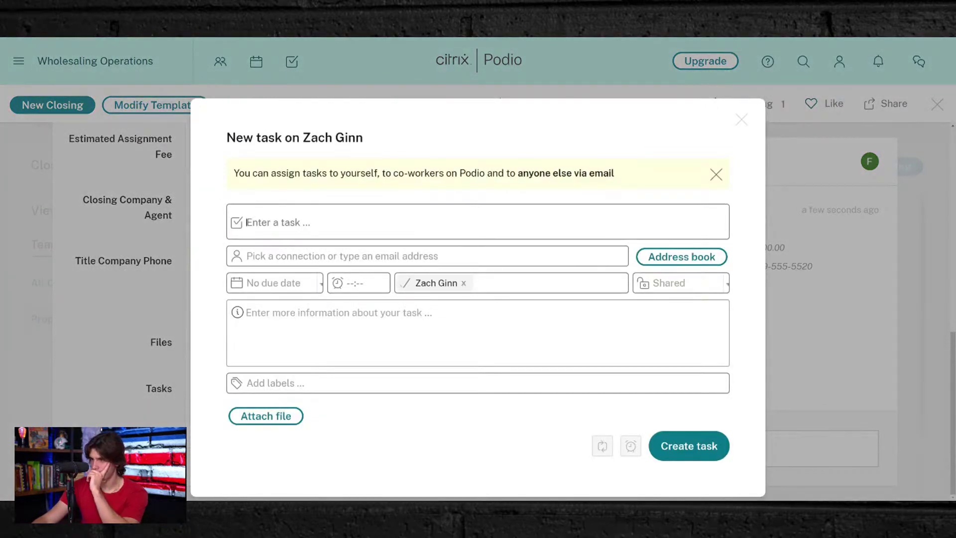
pyautogui.write('Follow Up')
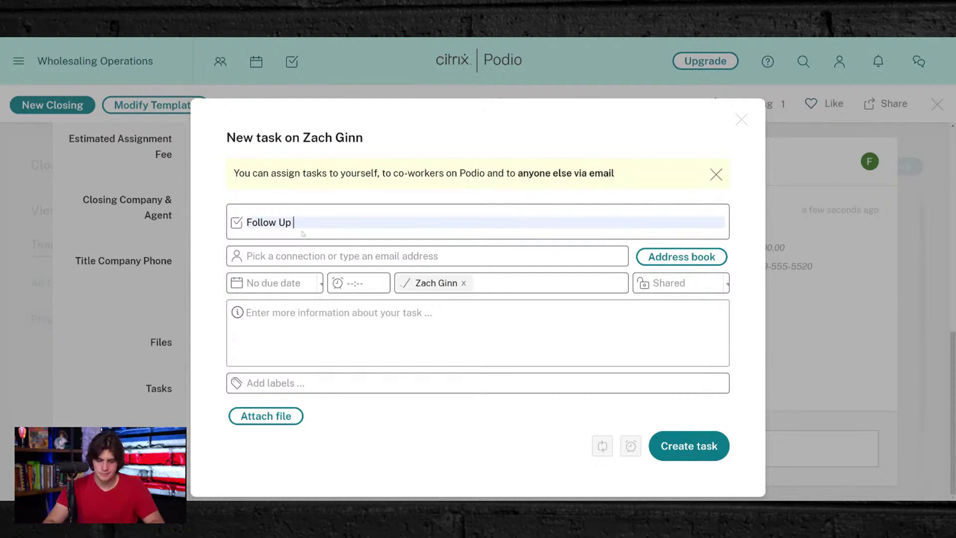
pyautogui.write(' with ')
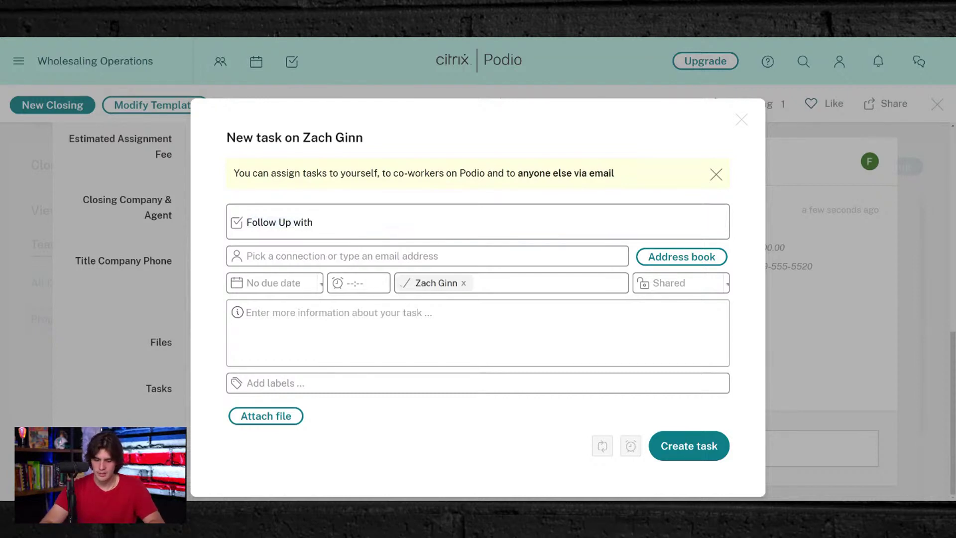
pyautogui.write('Seller for Sarah')
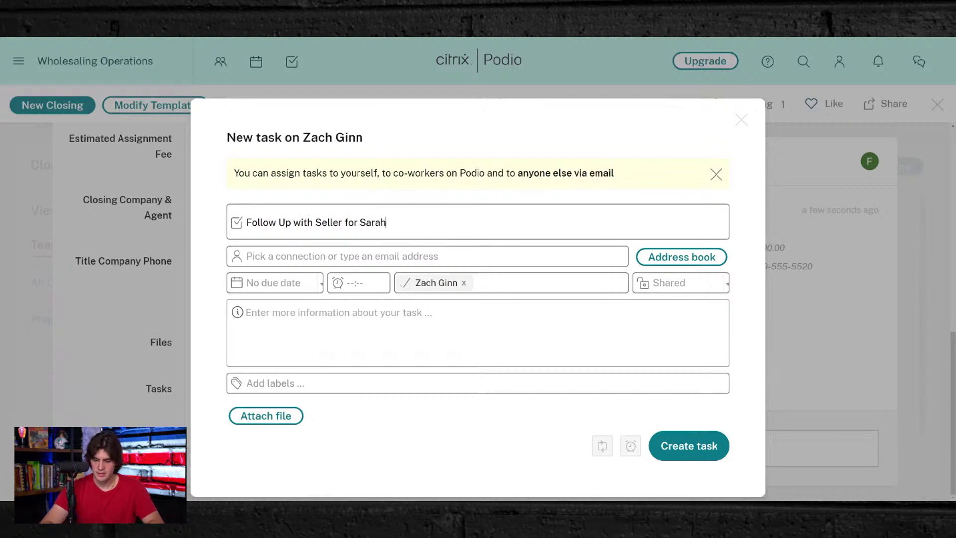
pyautogui.write("'s Sign")
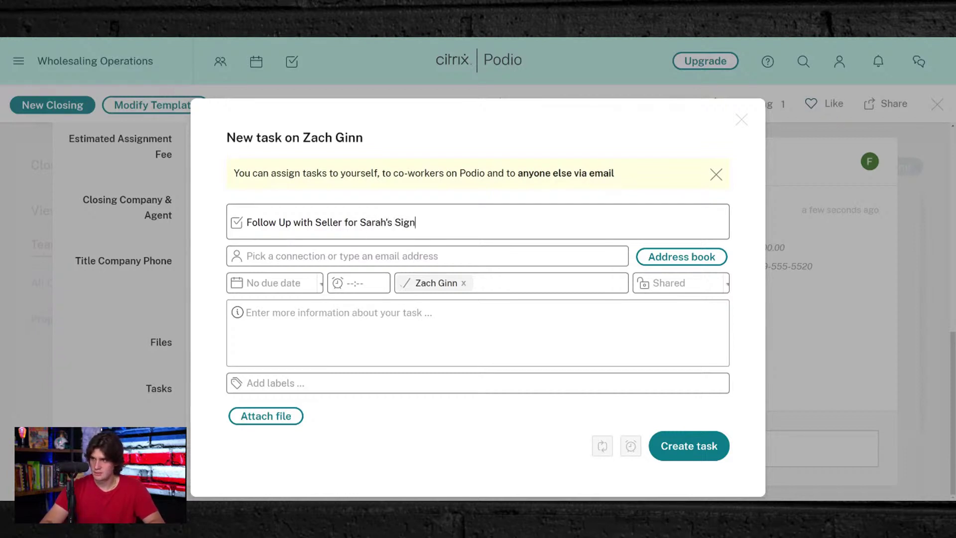
pyautogui.write('ature')
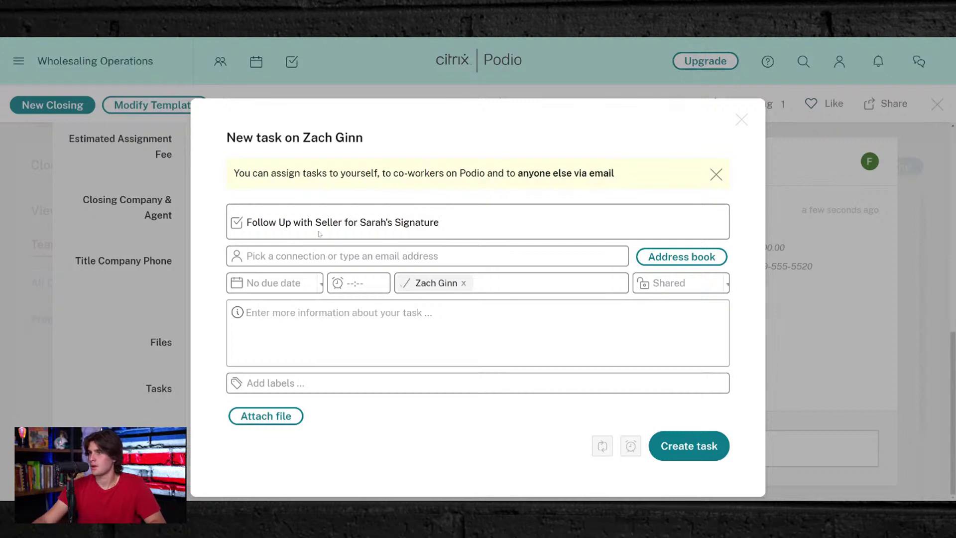
pyautogui.click(326, 255)
pyautogui.click(299, 298)
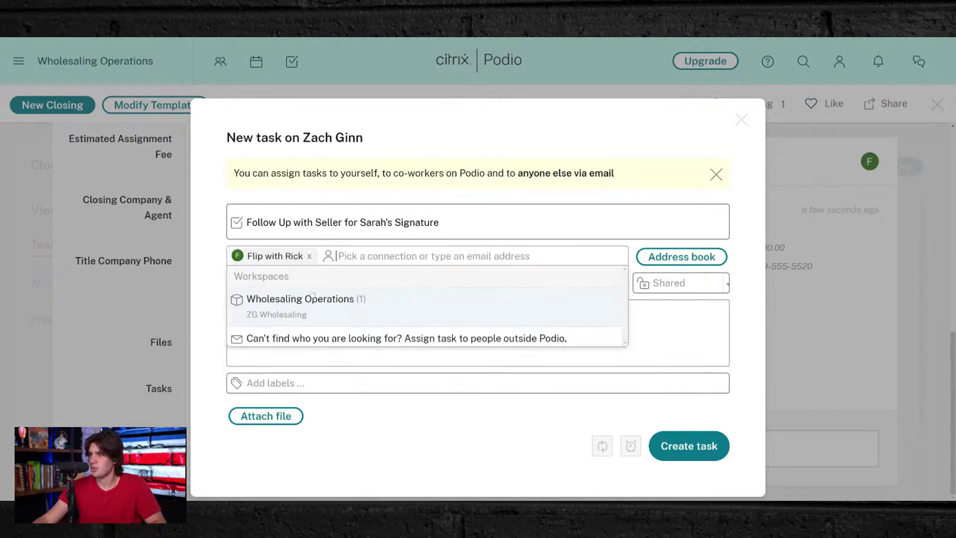
pyautogui.click(362, 233)
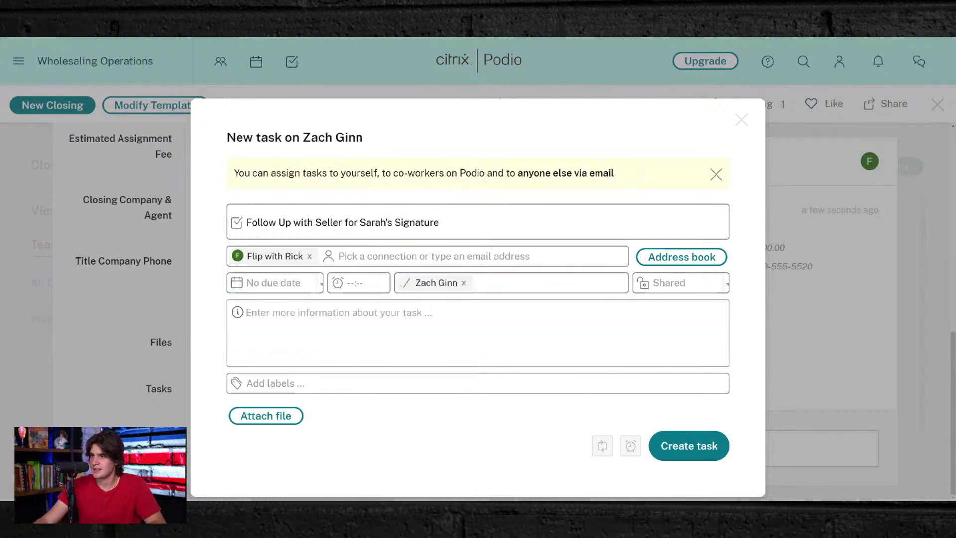
# - Make the task due tomorrow, 01/08/2022, at 09:00 AM with an NDA-signing note, and create it
pyautogui.click(273, 283)
pyautogui.click(274, 344)
pyautogui.click(348, 283)
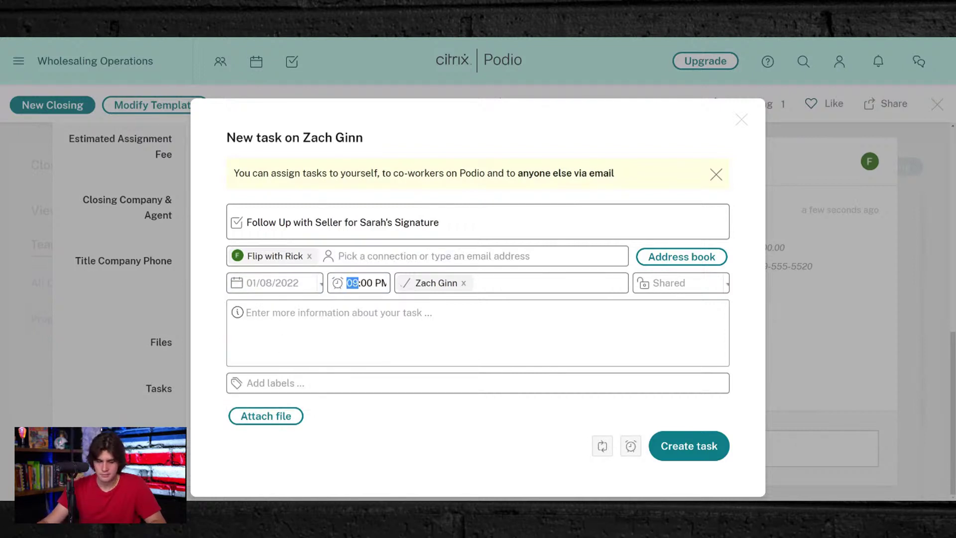
pyautogui.press('a')
pyautogui.press('Tab')
pyautogui.press('Tab')
pyautogui.press('Tab')
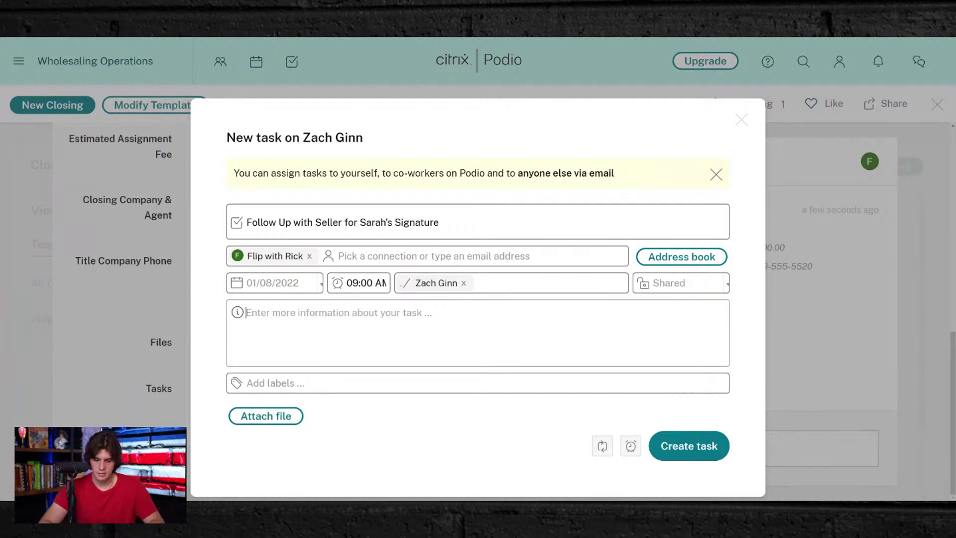
pyautogui.write('Make Sure Sar')
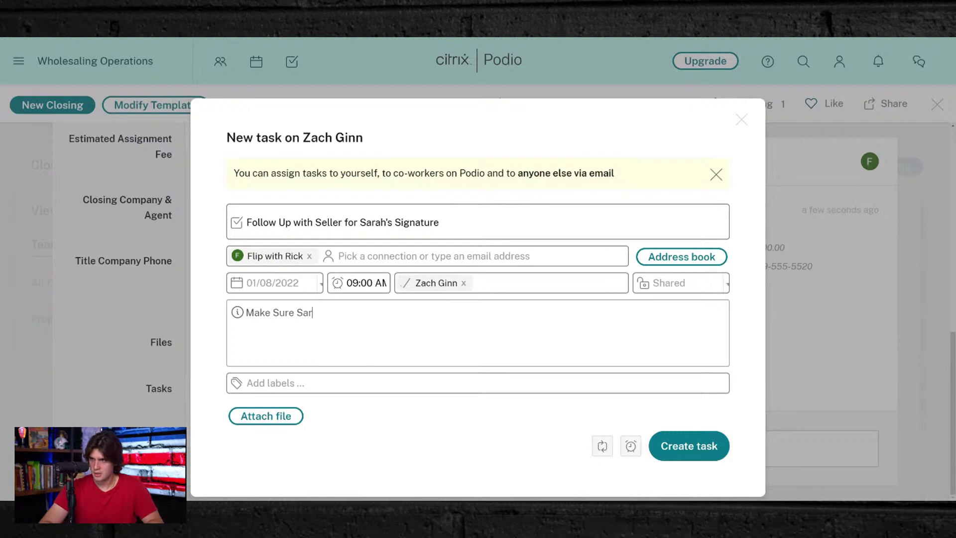
pyautogui.write('ah needs to ')
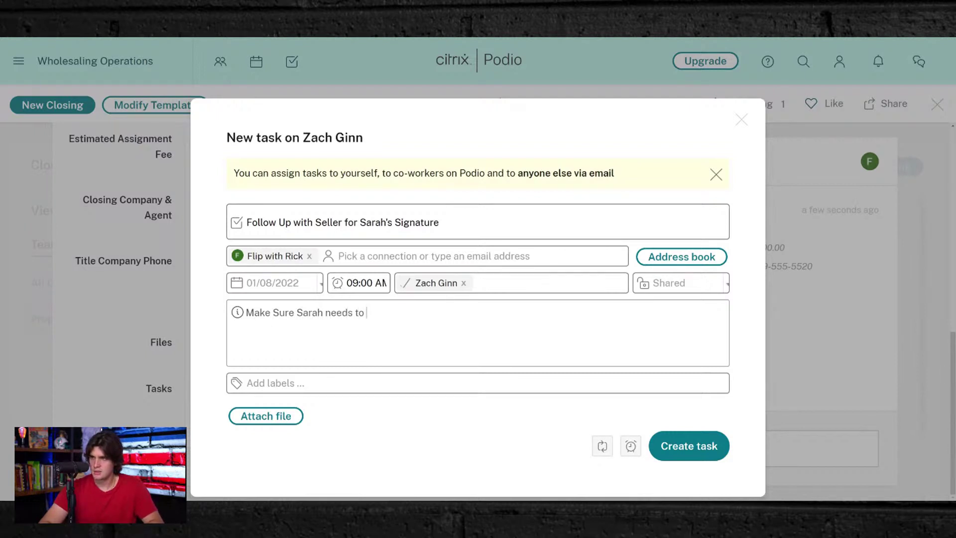
pyautogui.write('soign')
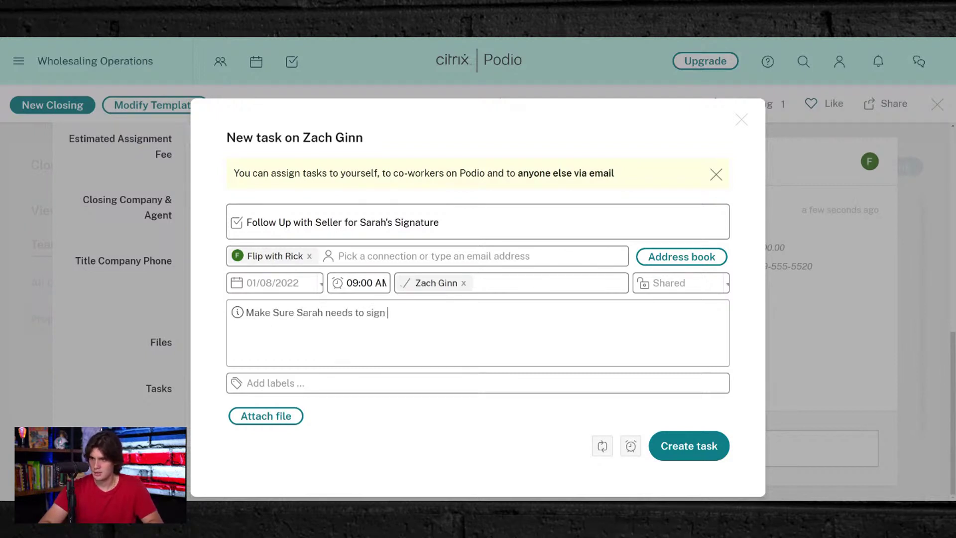
pyautogui.write(' NDA')
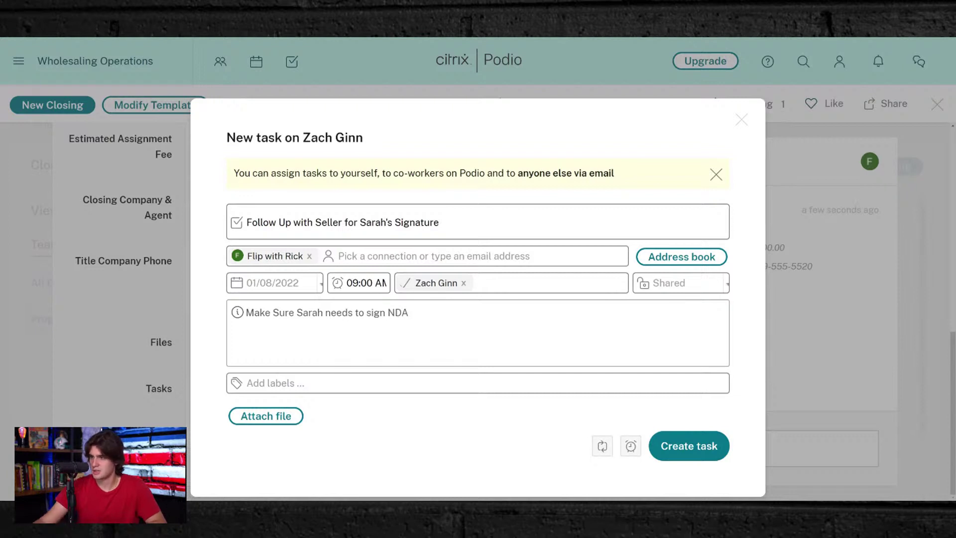
pyautogui.click(665, 435)
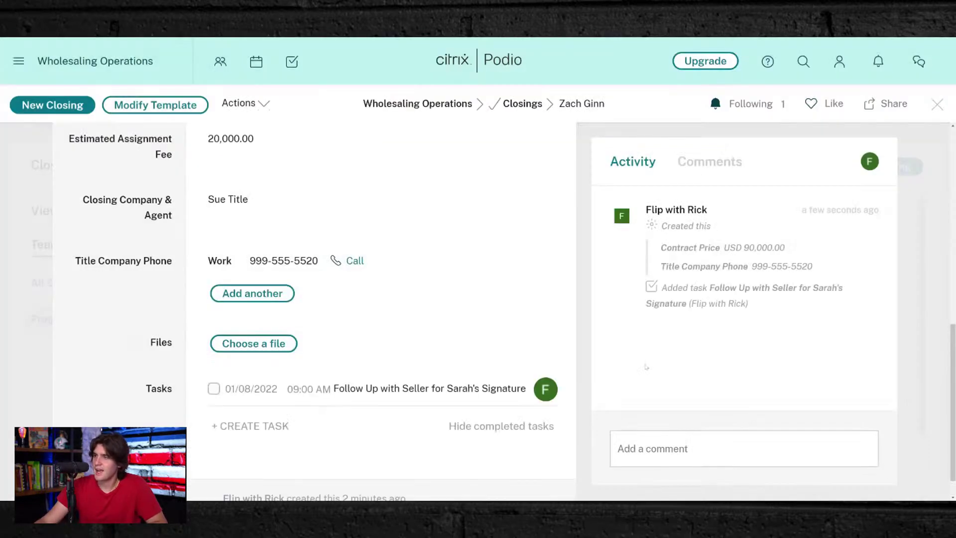
# - Close the closing record and review the workspace Activity dashboard
pyautogui.scroll(5, 298, 330)
pyautogui.scroll(3, 298, 330)
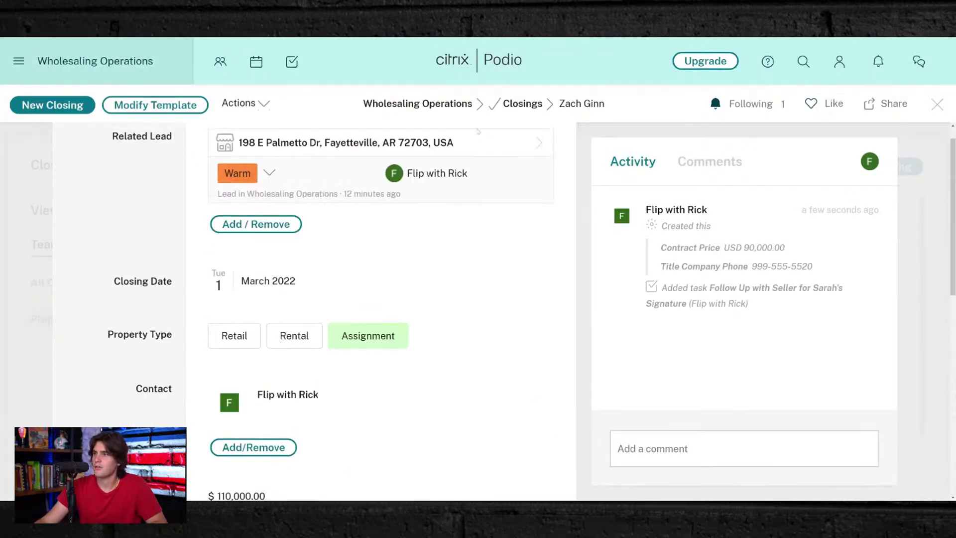
pyautogui.click(942, 104)
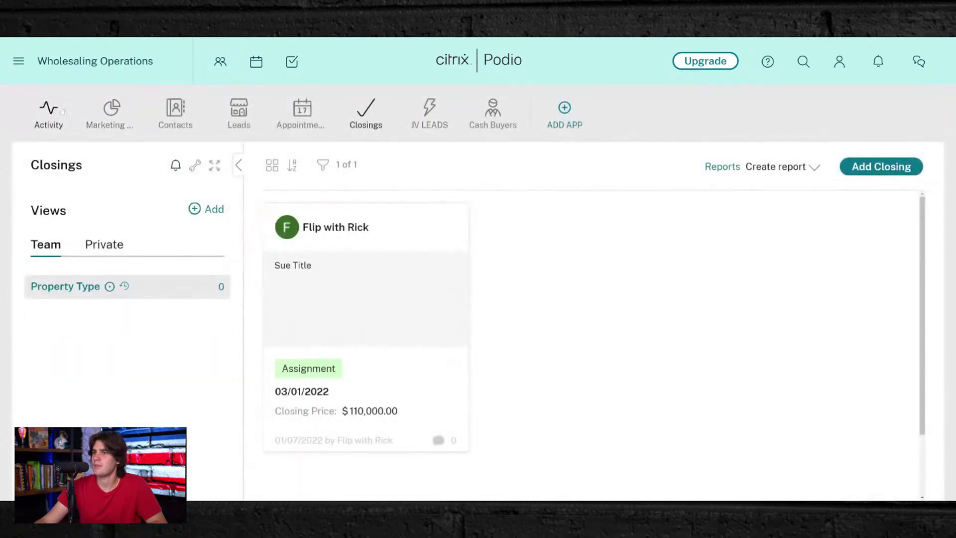
pyautogui.click(57, 109)
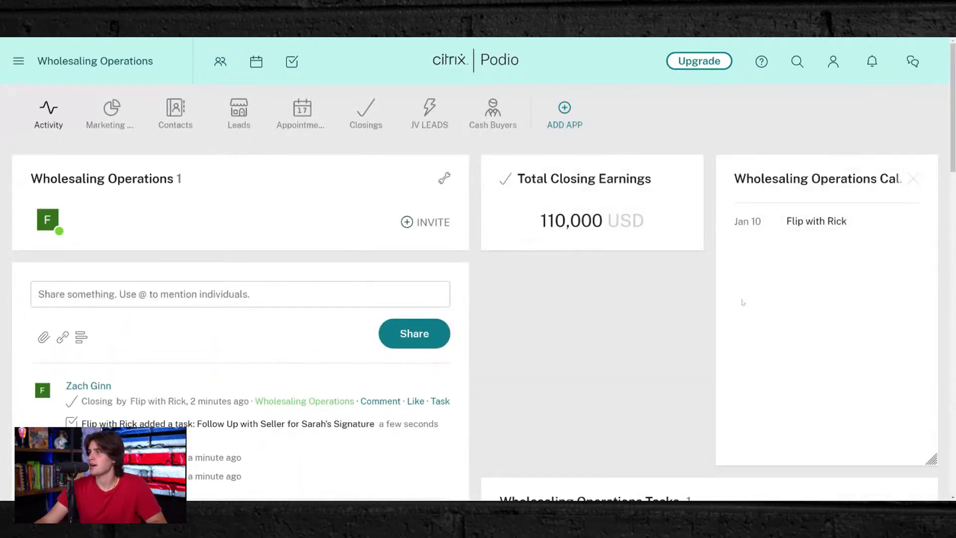
pyautogui.scroll(-5, 535, 353)
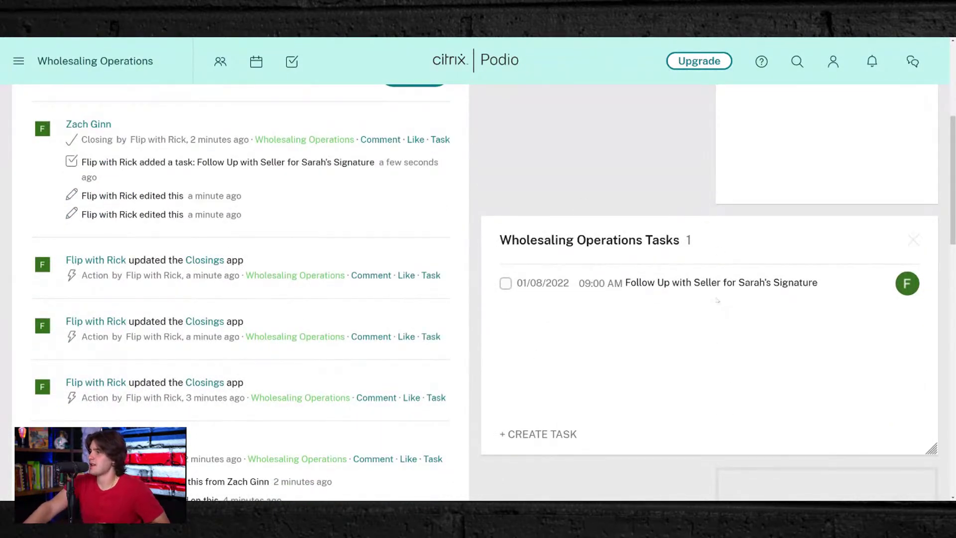
pyautogui.scroll(5, 717, 300)
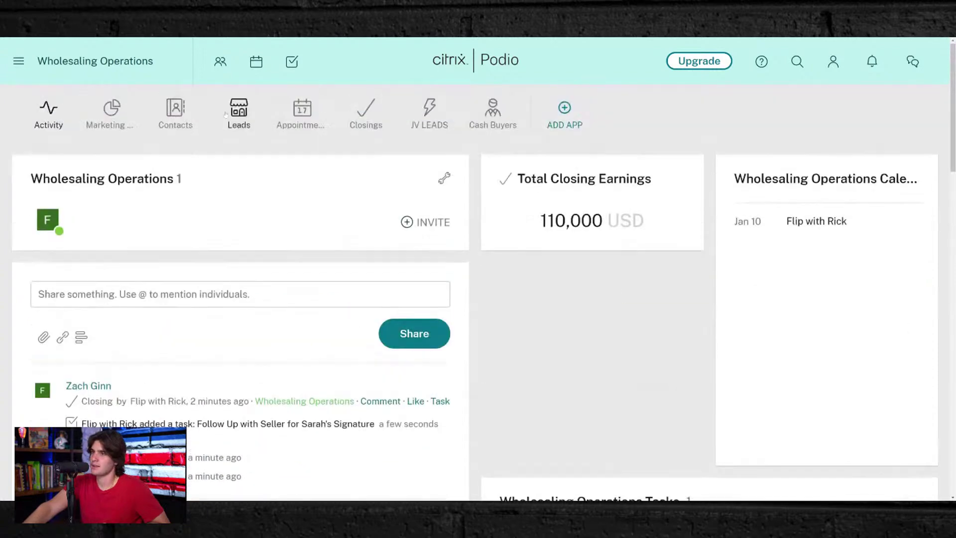
# - Open the seller's lead record from the Leads app
pyautogui.click(235, 113)
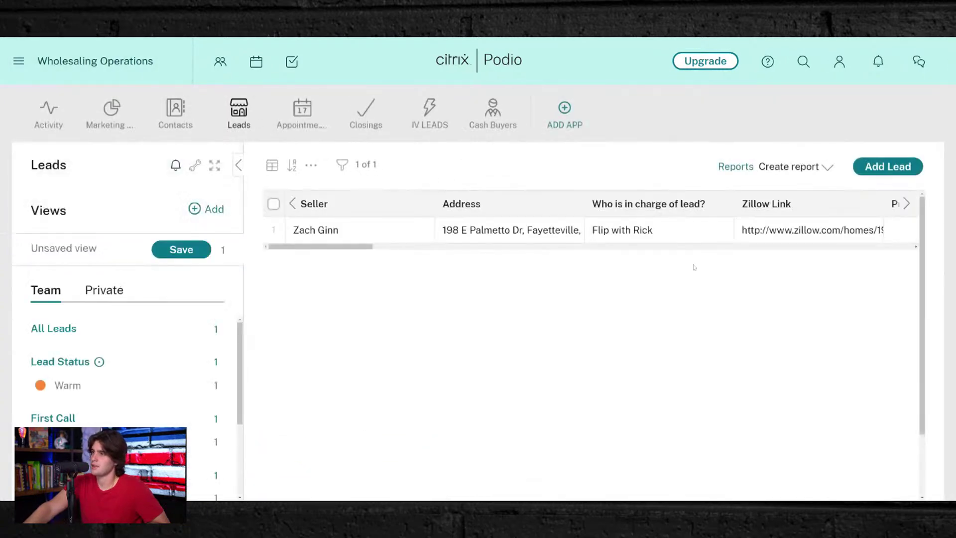
pyautogui.click(647, 230)
pyautogui.scroll(-1, 498, 328)
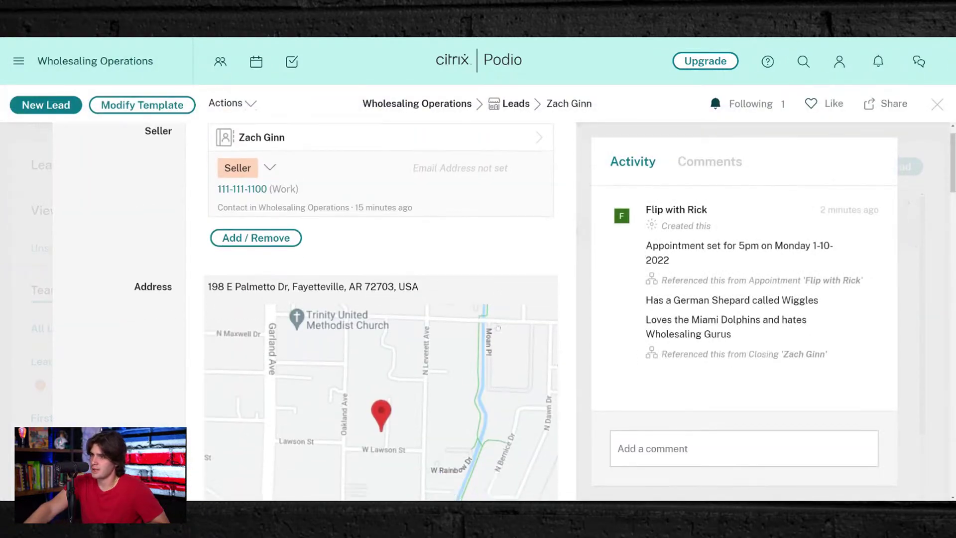
pyautogui.scroll(-20, 498, 328)
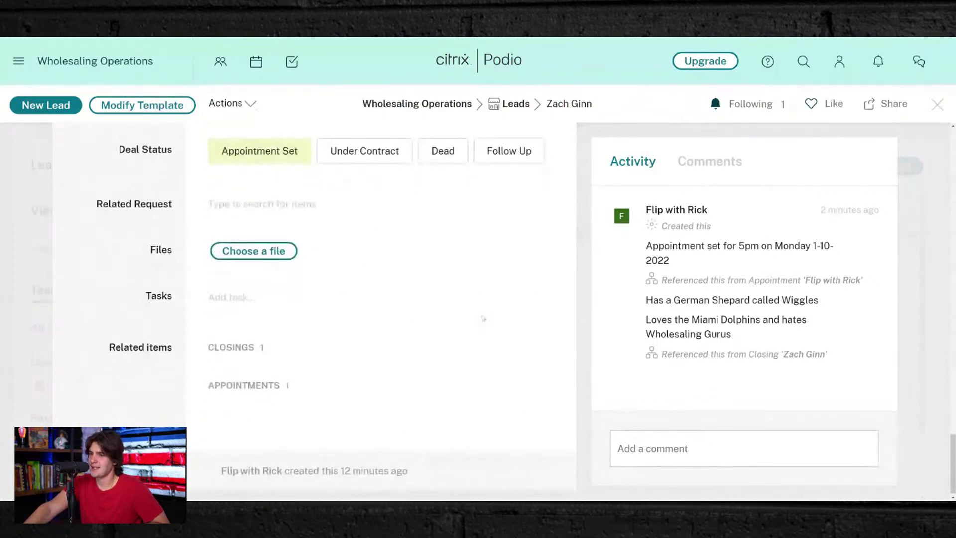
# - Start a seller follow-up task on the lead, assigned to the workspace account, due tomorrow at 9
pyautogui.click(221, 294)
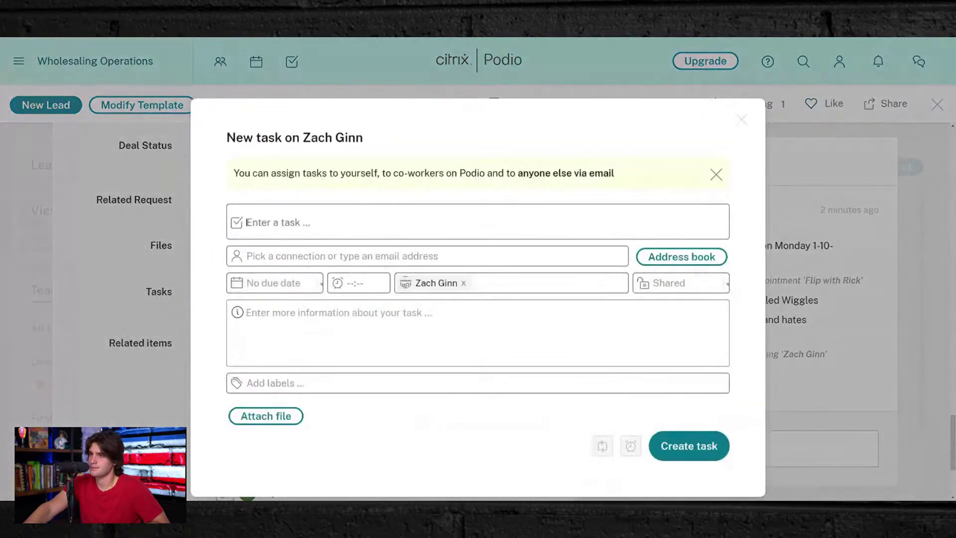
pyautogui.write("Follow Up with Seller for Sarah's Signature")
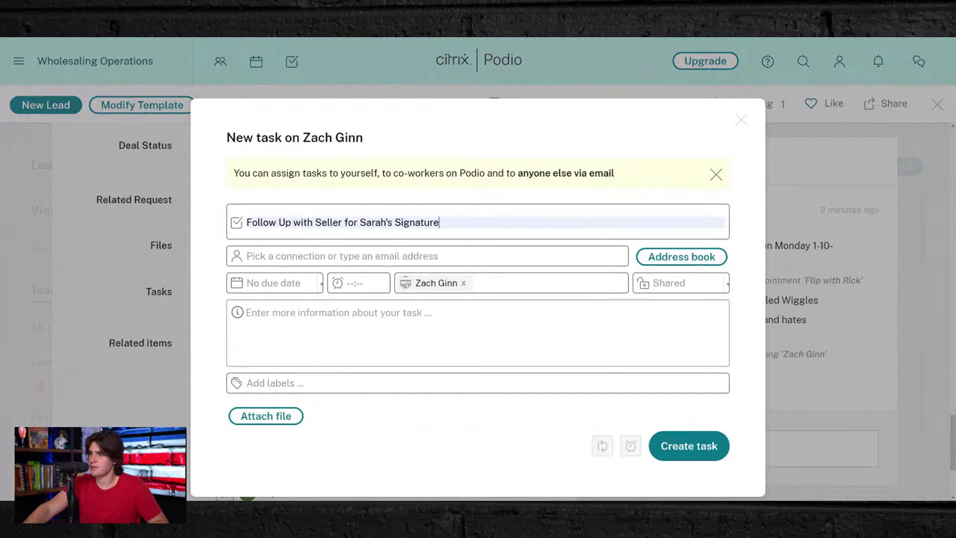
pyautogui.click(304, 255)
pyautogui.click(338, 298)
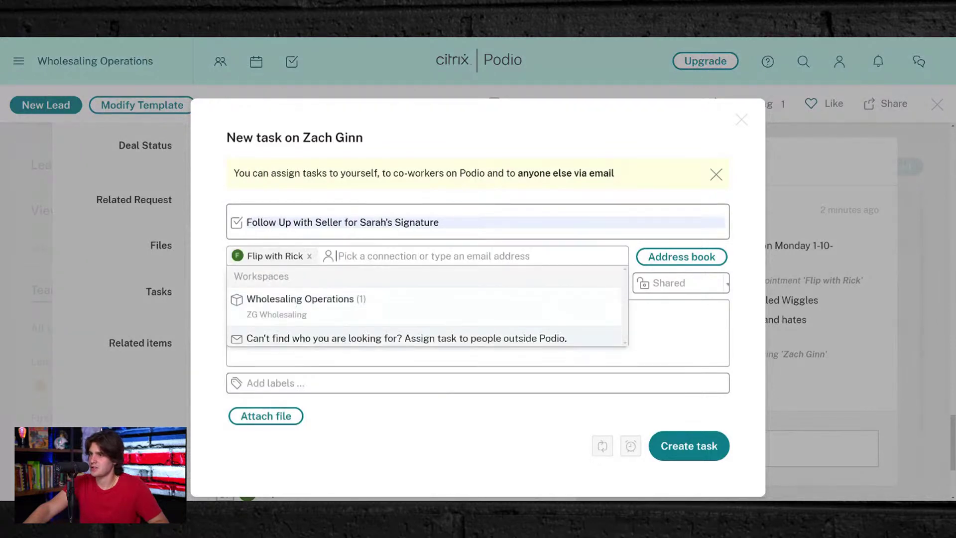
pyautogui.click(415, 414)
pyautogui.click(274, 283)
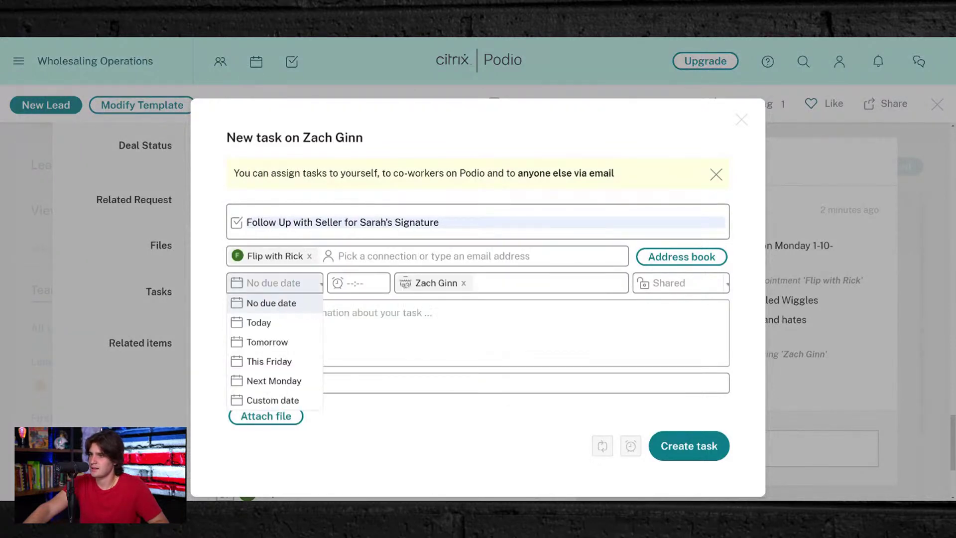
pyautogui.click(296, 347)
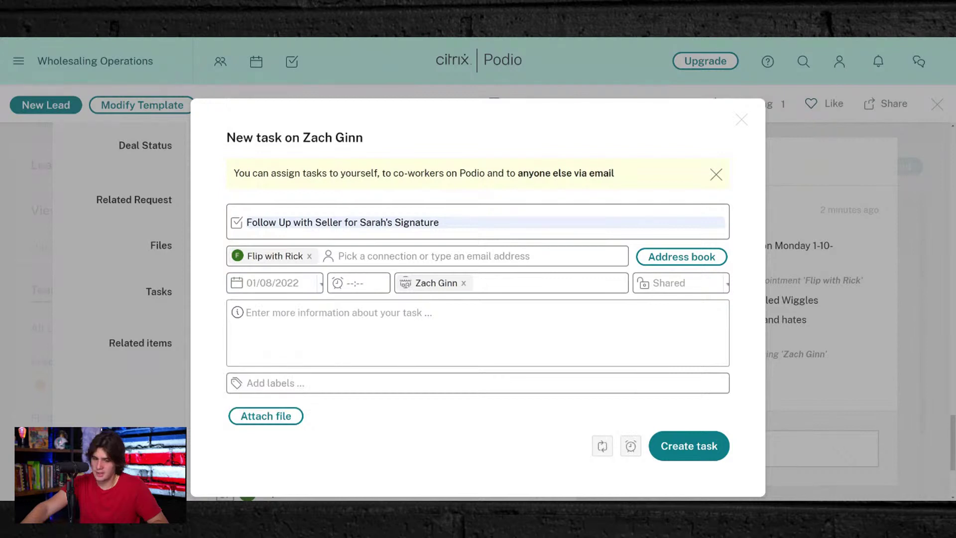
pyautogui.write('9:00 AM')
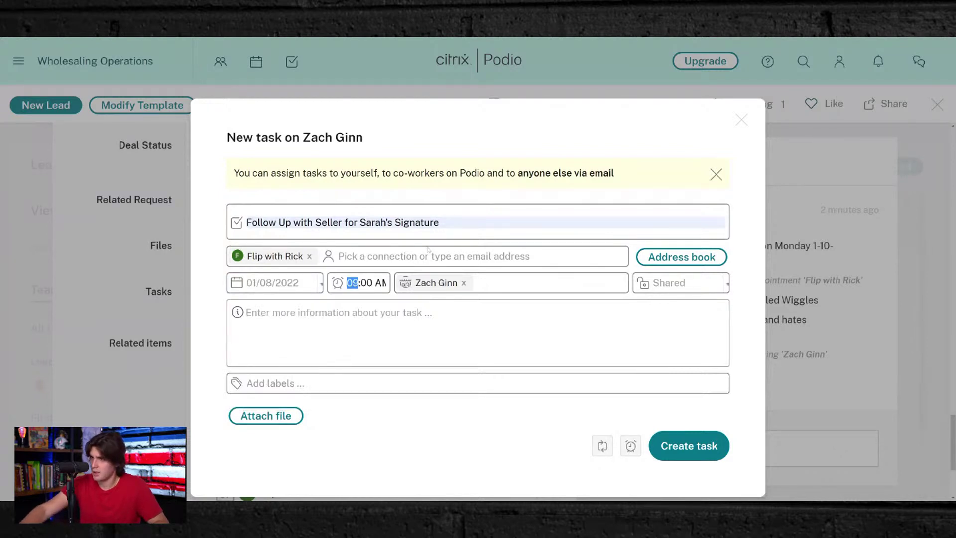
# - Retitle the task for this lead's seller and add 'Weekly Follow Up'
pyautogui.doubleClick(375, 222)
pyautogui.write('Zach')
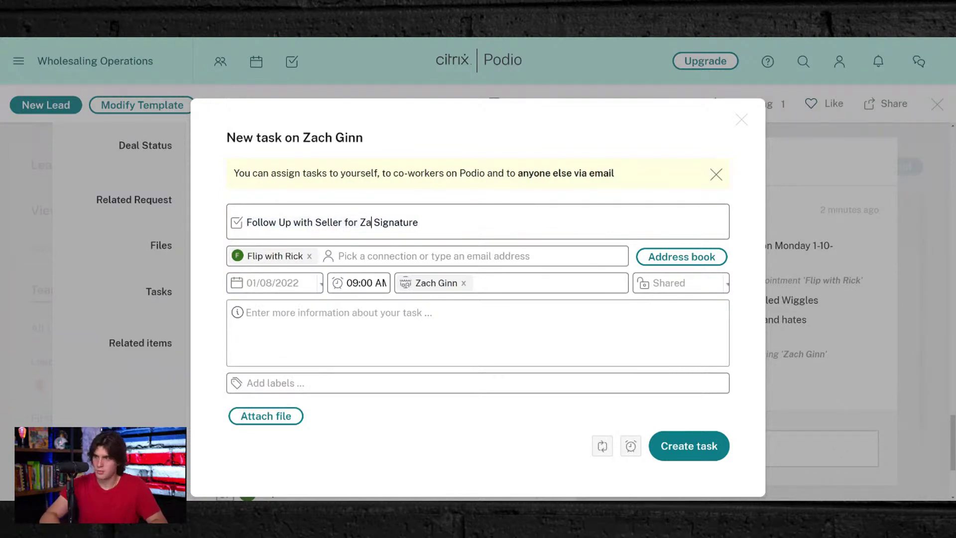
pyautogui.press('Right')
pyautogui.hotkey('shift', 'End')
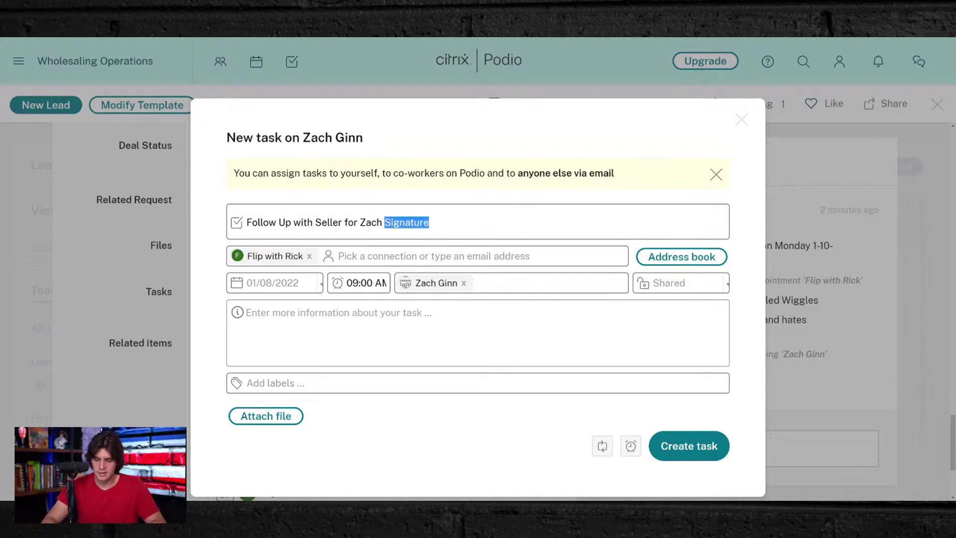
pyautogui.press('BackSpace')
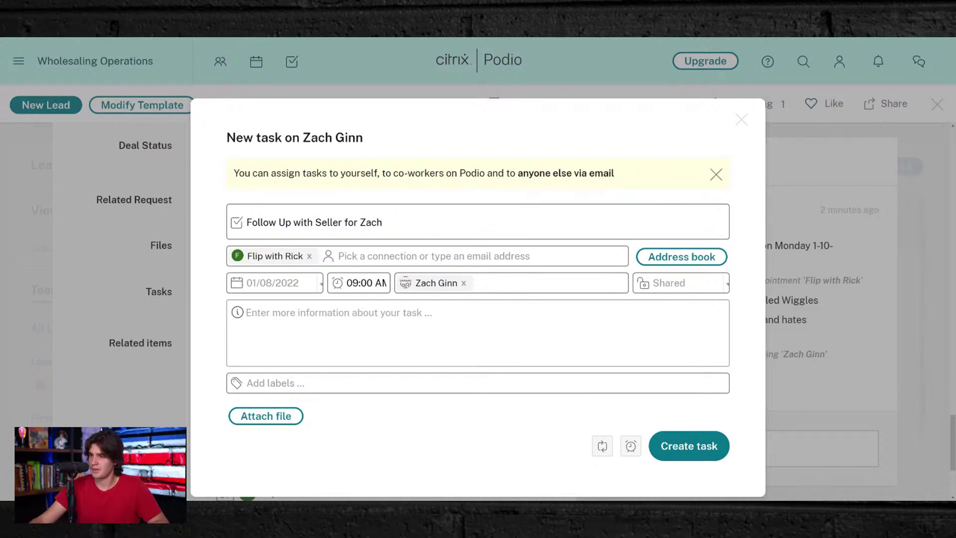
pyautogui.write('Weekly ')
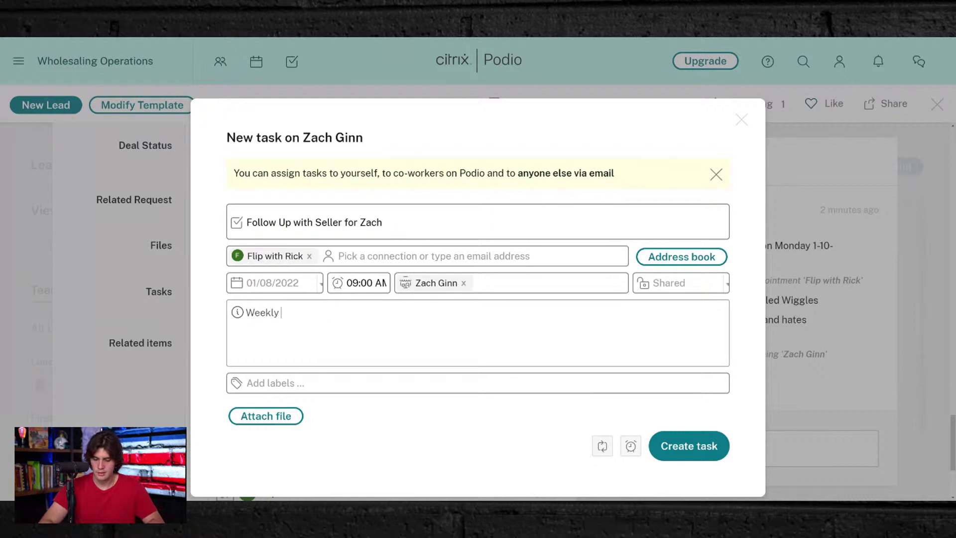
pyautogui.write('Follow Up')
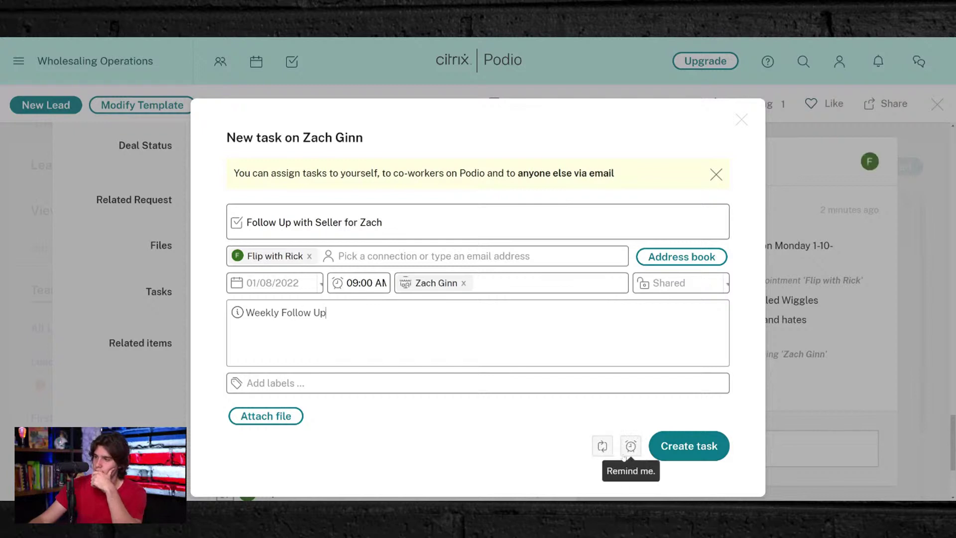
# - Make the task repeat weekly on Monday and Friday instead of Saturday, and create it
pyautogui.click(599, 447)
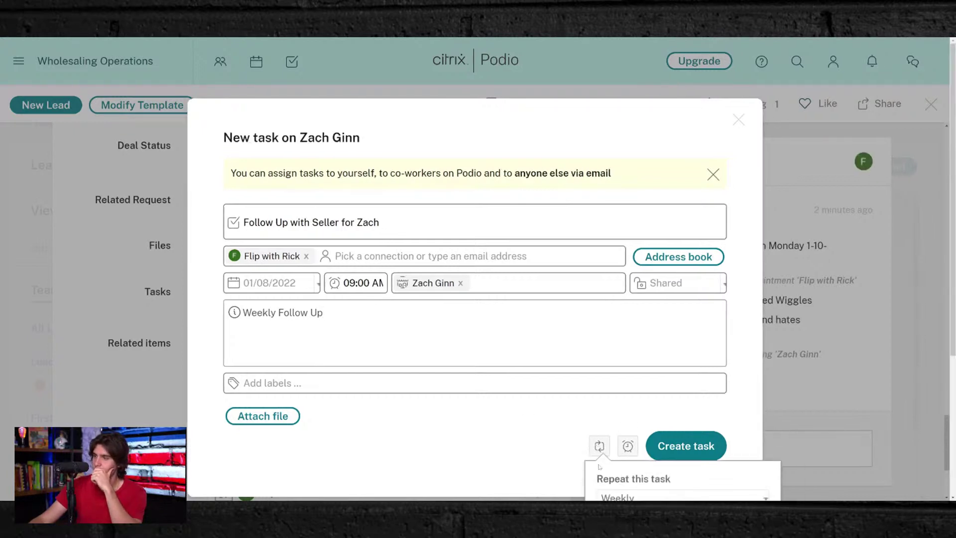
pyautogui.scroll(-3, 550, 441)
pyautogui.scroll(-2, 628, 339)
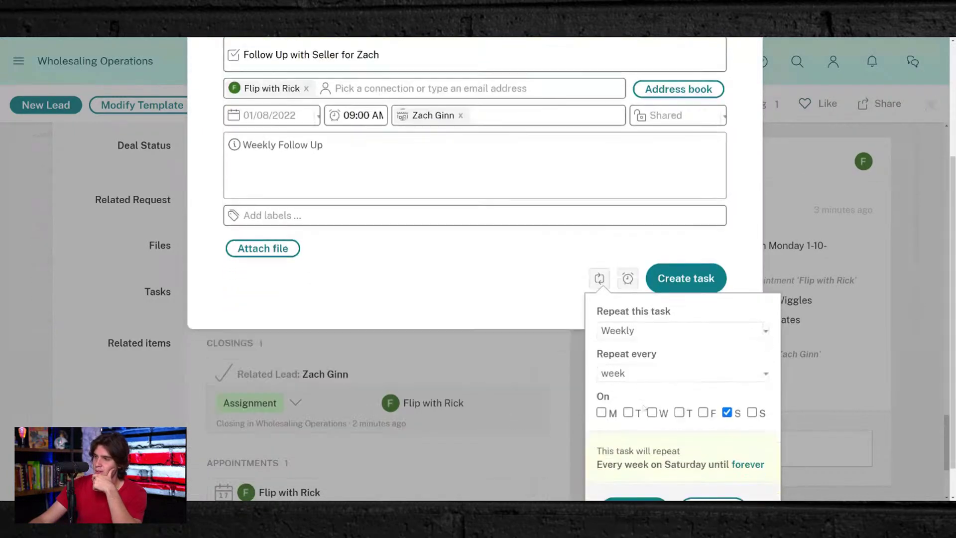
pyautogui.click(600, 374)
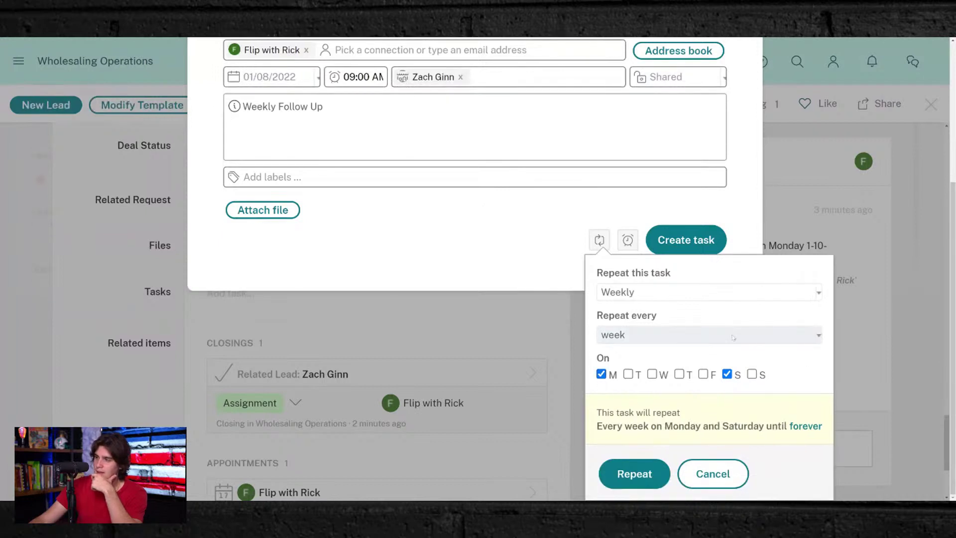
pyautogui.click(727, 374)
pyautogui.click(703, 374)
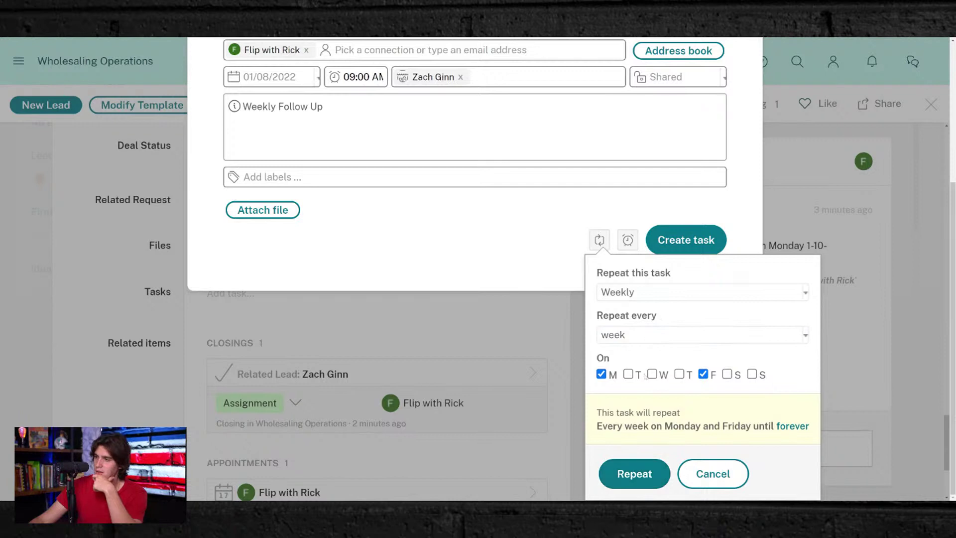
pyautogui.click(551, 230)
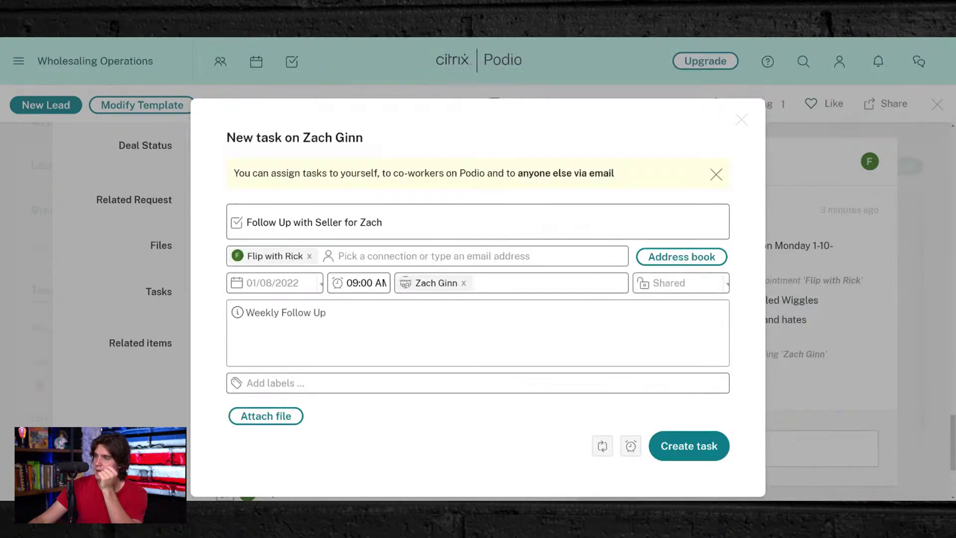
pyautogui.click(672, 448)
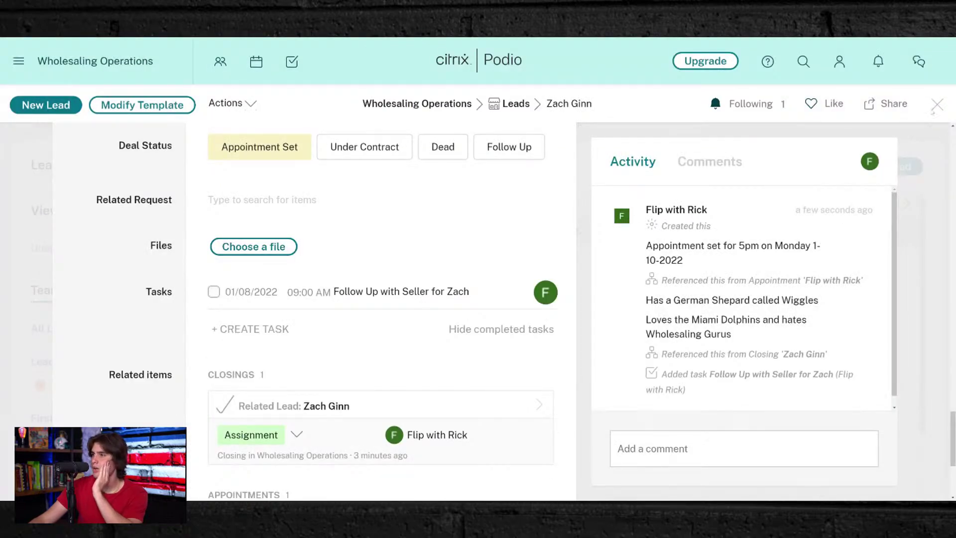
# - Close the seller's lead, browse the JV LEADS and Leads apps, and return to Activity
pyautogui.click(937, 104)
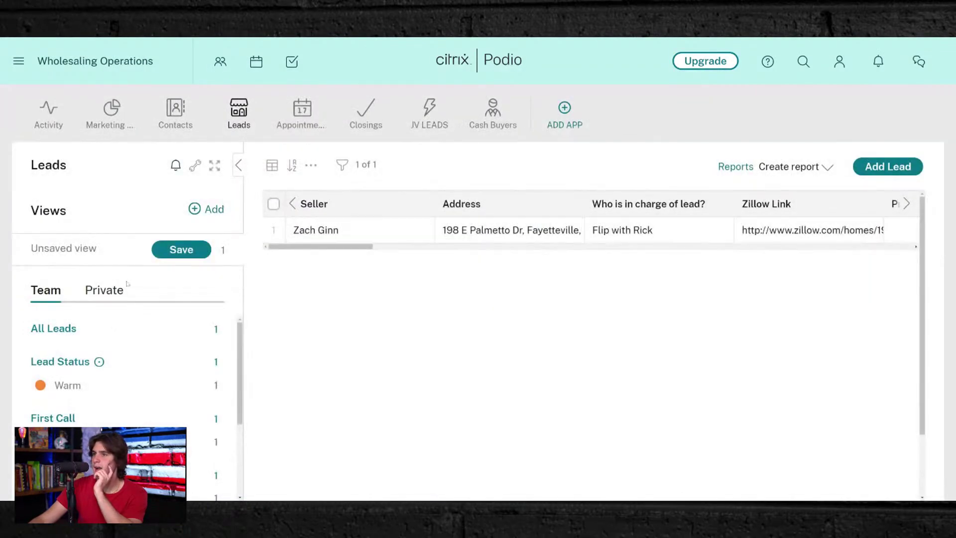
pyautogui.click(57, 115)
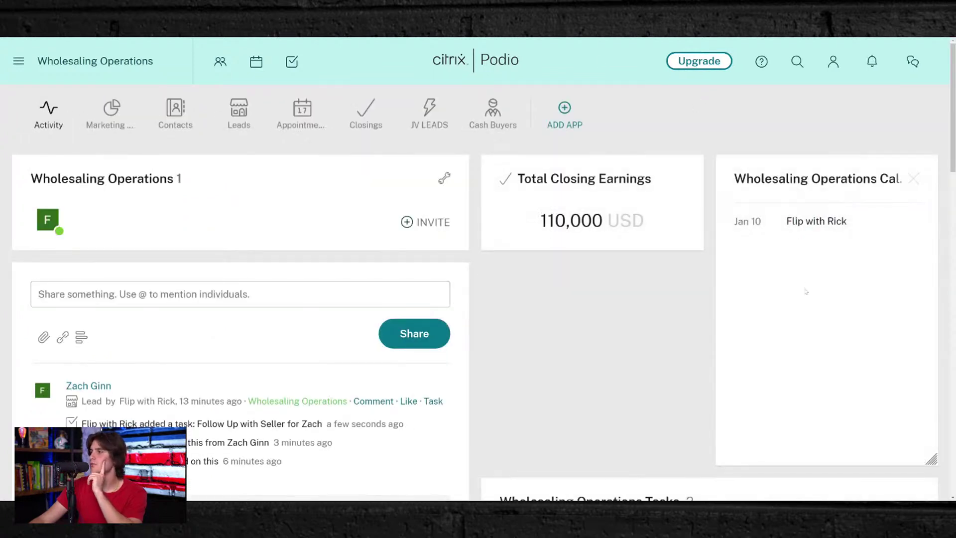
pyautogui.scroll(-6, 805, 291)
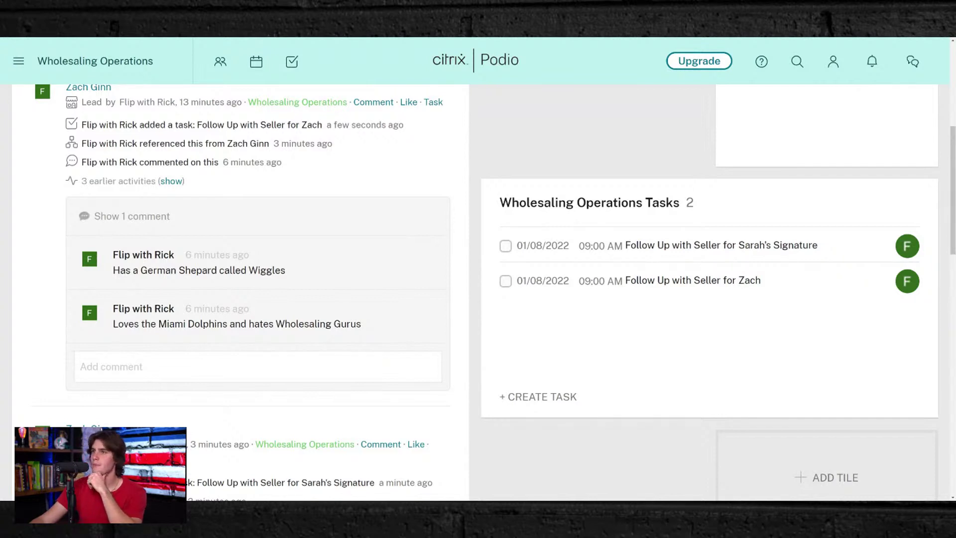
pyautogui.scroll(4, 496, 381)
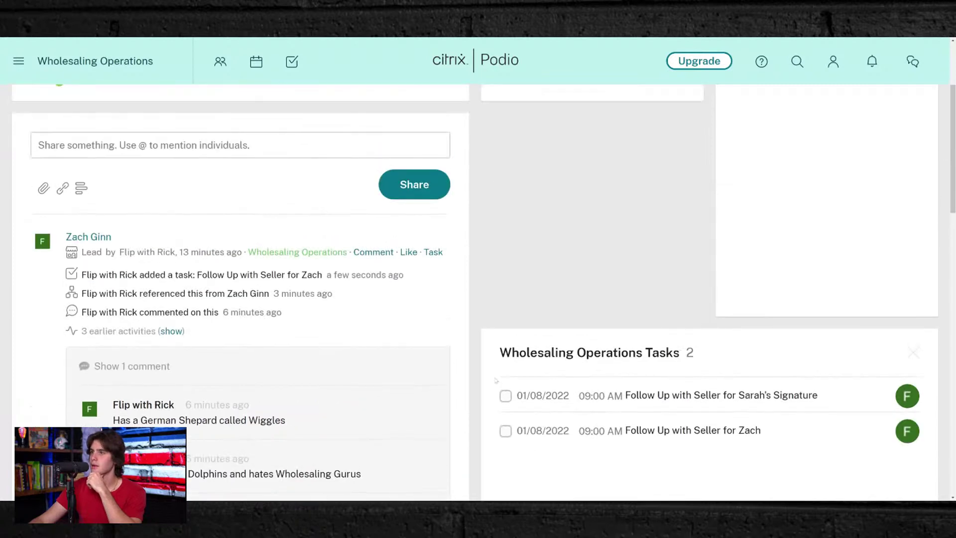
pyautogui.scroll(3, 496, 380)
pyautogui.click(427, 108)
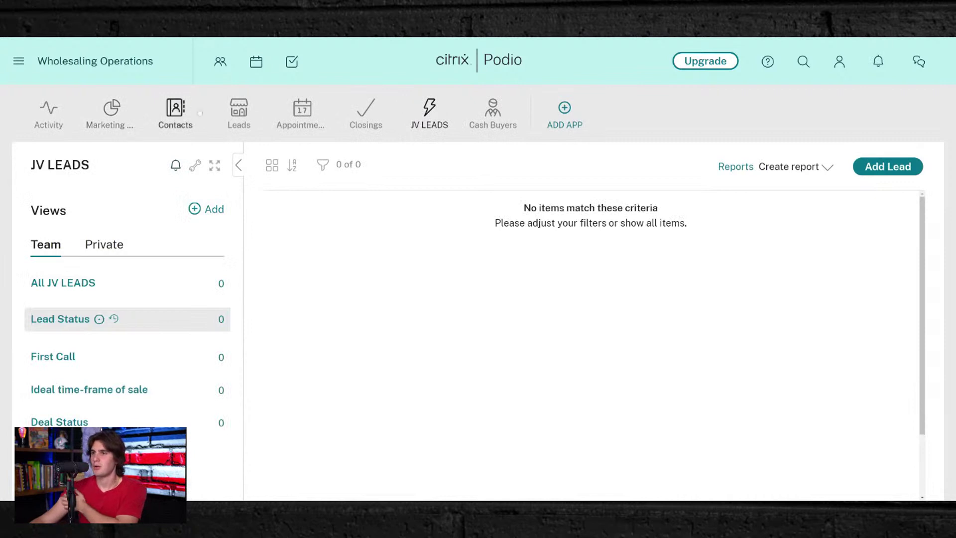
pyautogui.click(239, 108)
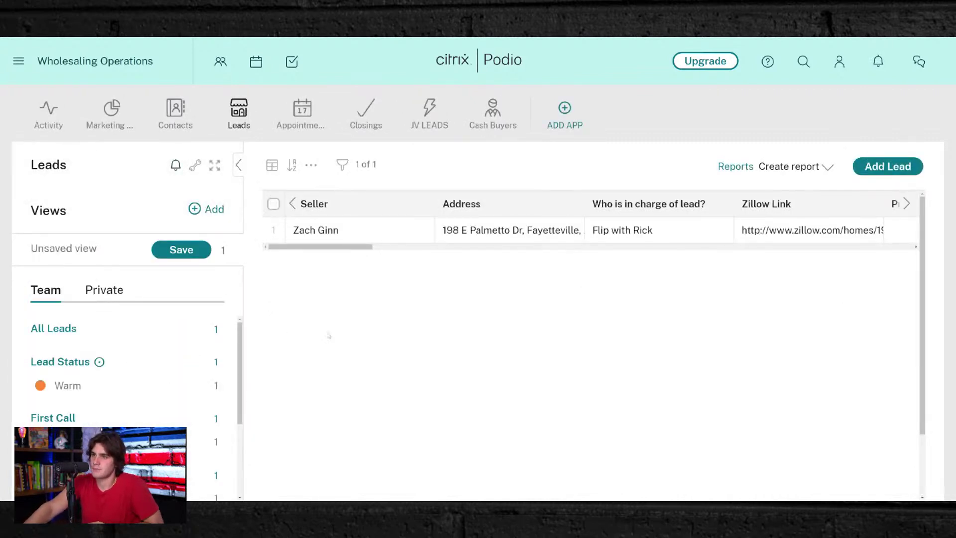
pyautogui.click(48, 115)
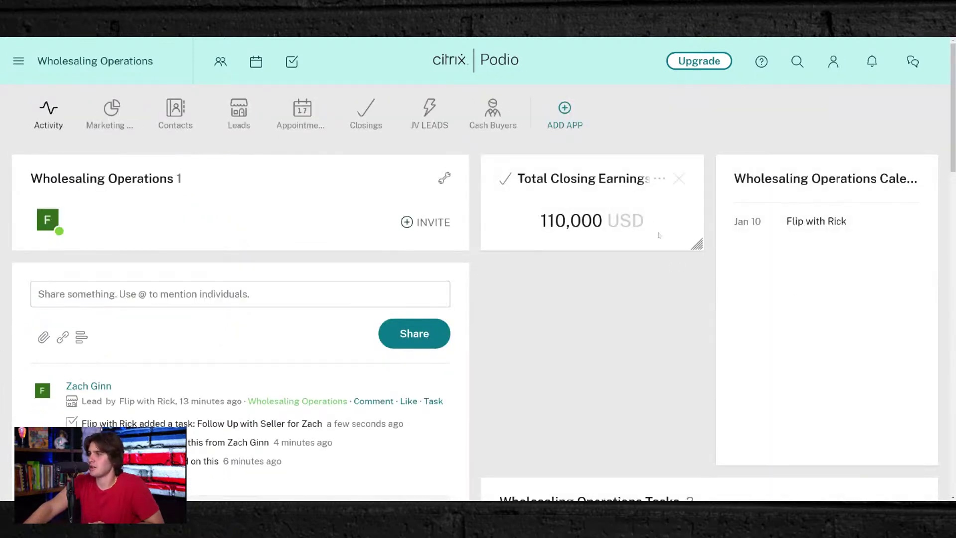
# - Delete the Total Closing Earnings tile, confirming with Yes, and check the Tasks panel
pyautogui.click(678, 179)
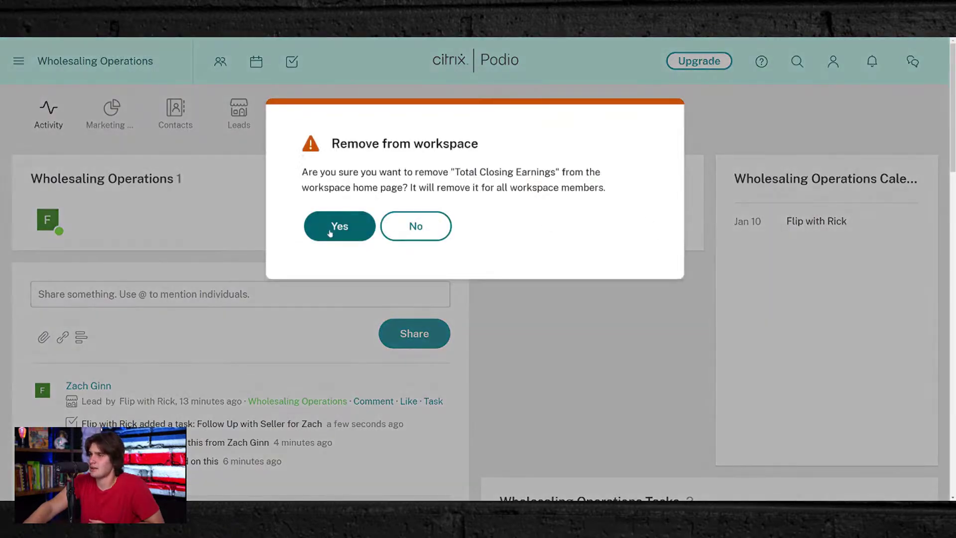
pyautogui.click(330, 230)
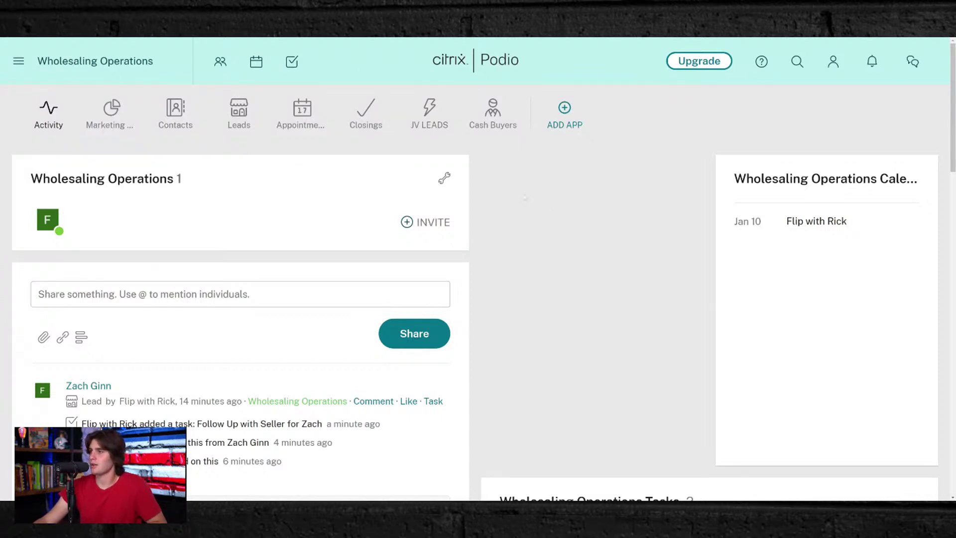
pyautogui.scroll(-2, 525, 198)
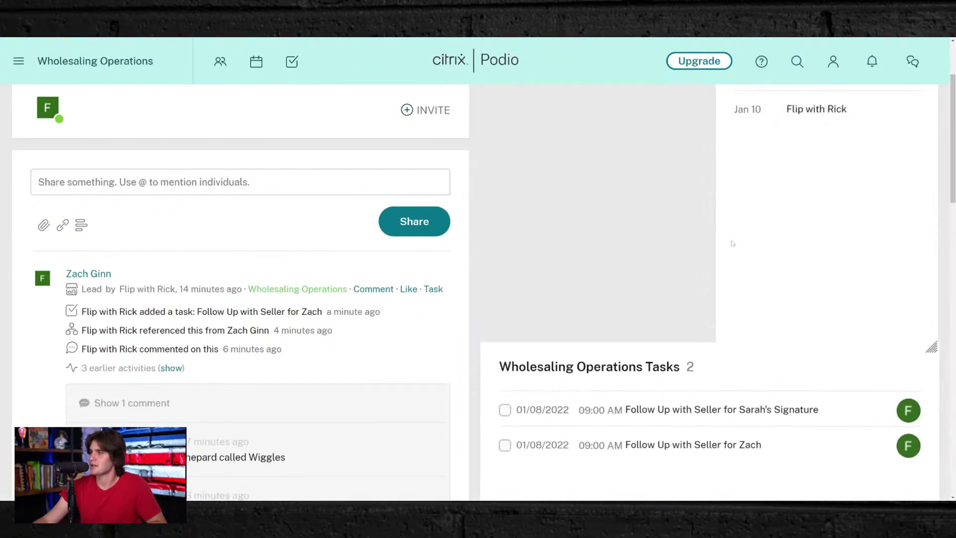
pyautogui.scroll(2, 732, 243)
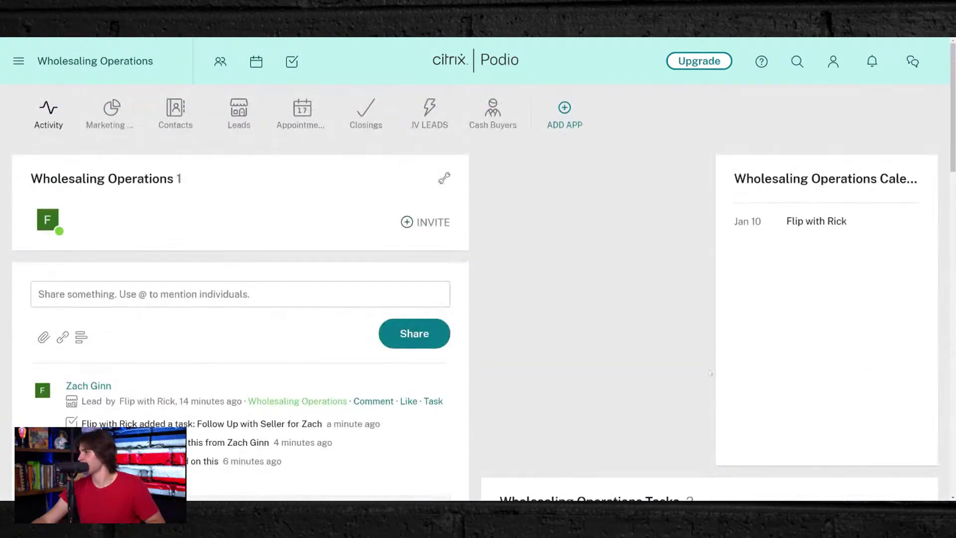
# - Widen the workspace calendar tile to span two columns
pyautogui.moveTo(715, 347); pyautogui.dragTo(473, 315)
pyautogui.scroll(-3, 572, 264)
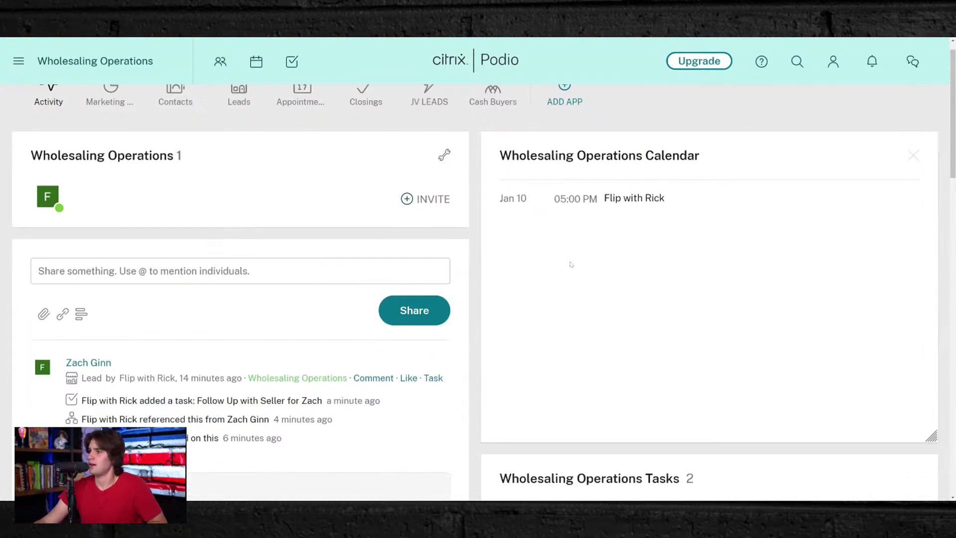
pyautogui.scroll(3, 642, 303)
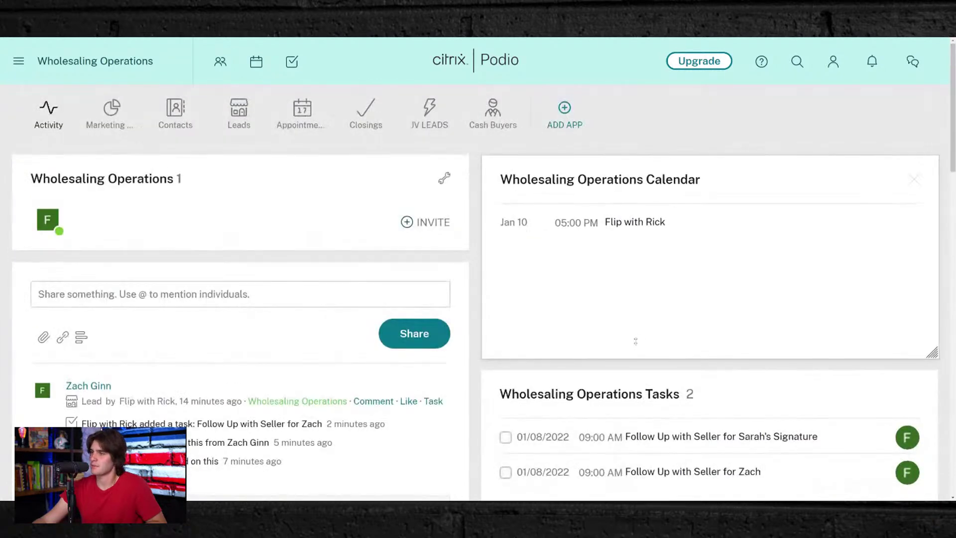
pyautogui.scroll(-3, 635, 355)
# - Shorten the Tasks tile and open the 'What to add?' chooser for a new tile
pyautogui.moveTo(609, 417); pyautogui.dragTo(612, 342)
pyautogui.scroll(-3, 718, 385)
pyautogui.click(796, 230)
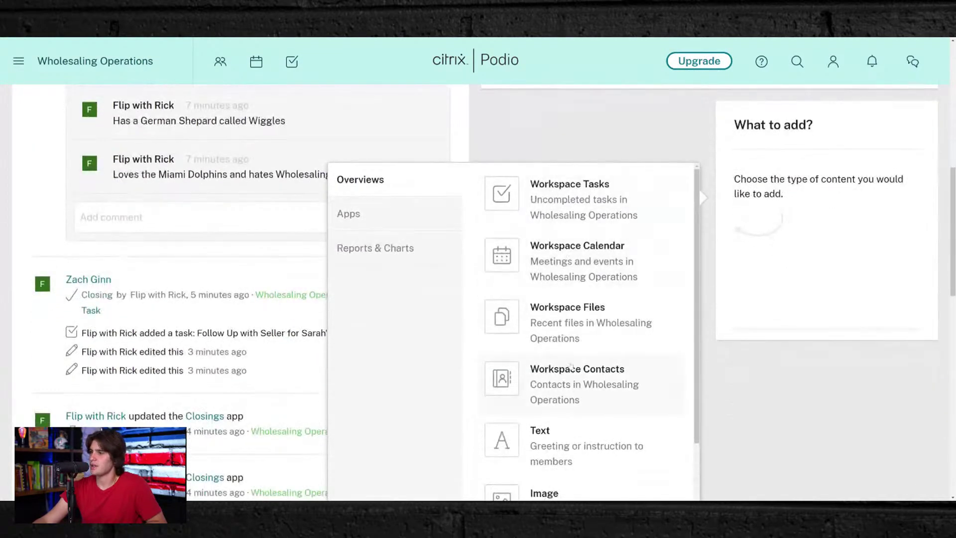
# - Show the tile options based on the workspace's Apps
pyautogui.scroll(-8, 576, 382)
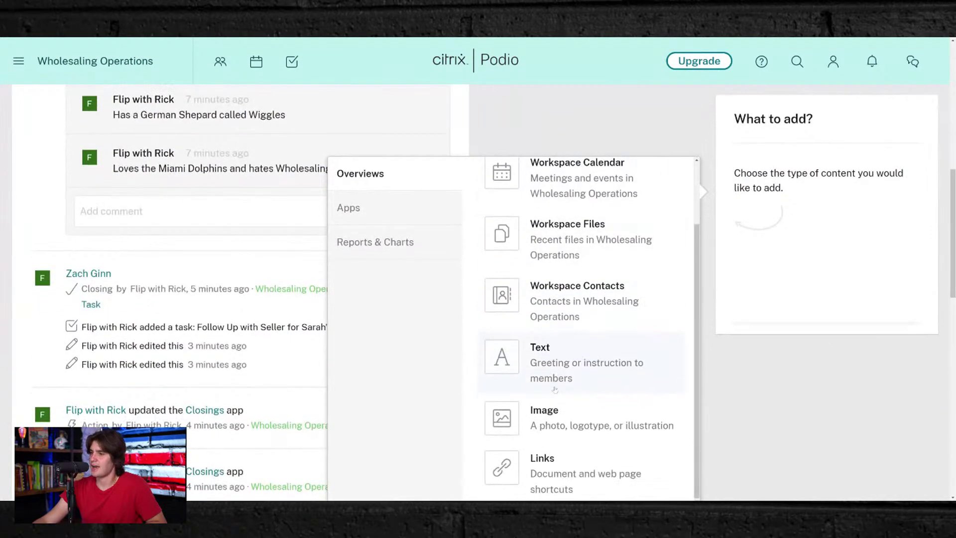
pyautogui.scroll(4, 564, 337)
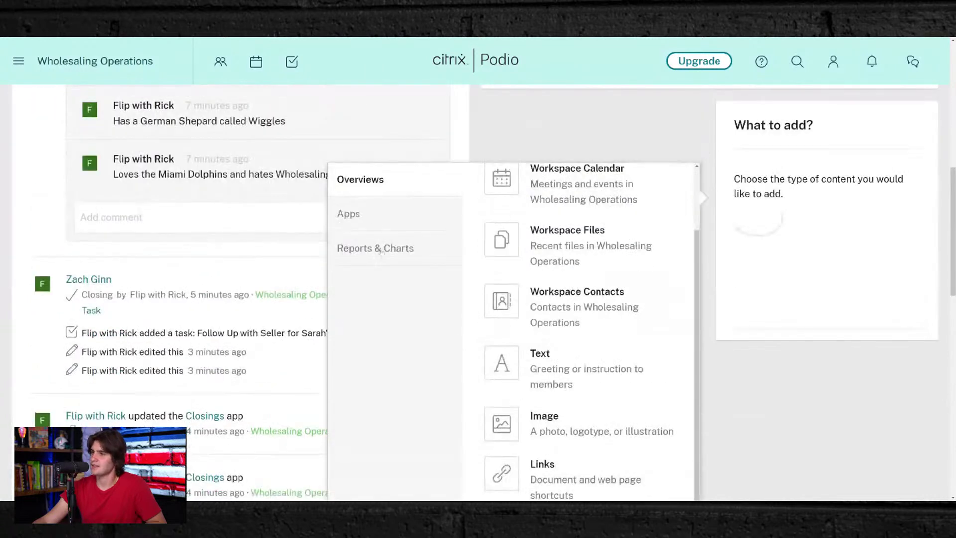
pyautogui.click(380, 224)
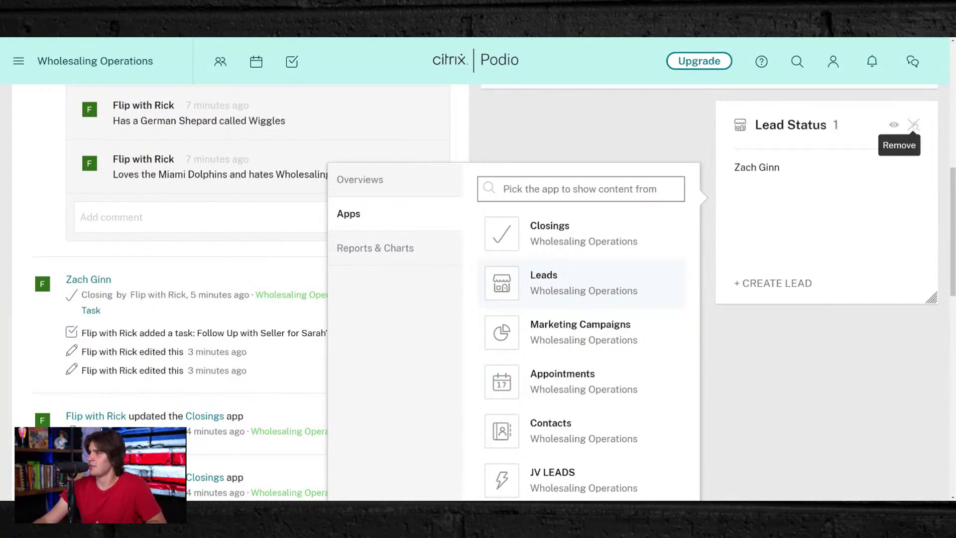
# - Discard the Lead Status tile and return to the Overviews tile-type choices
pyautogui.click(914, 125)
pyautogui.click(824, 361)
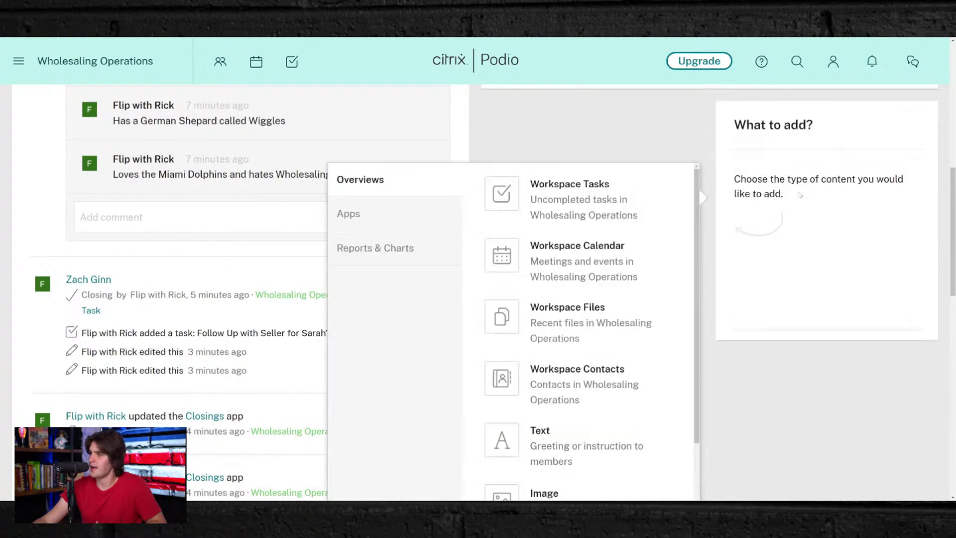
pyautogui.scroll(-2, 544, 375)
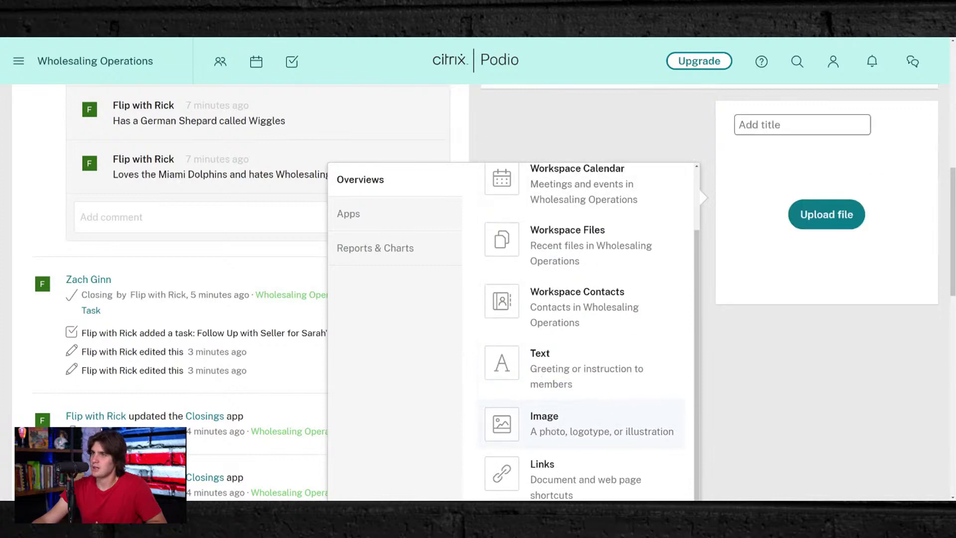
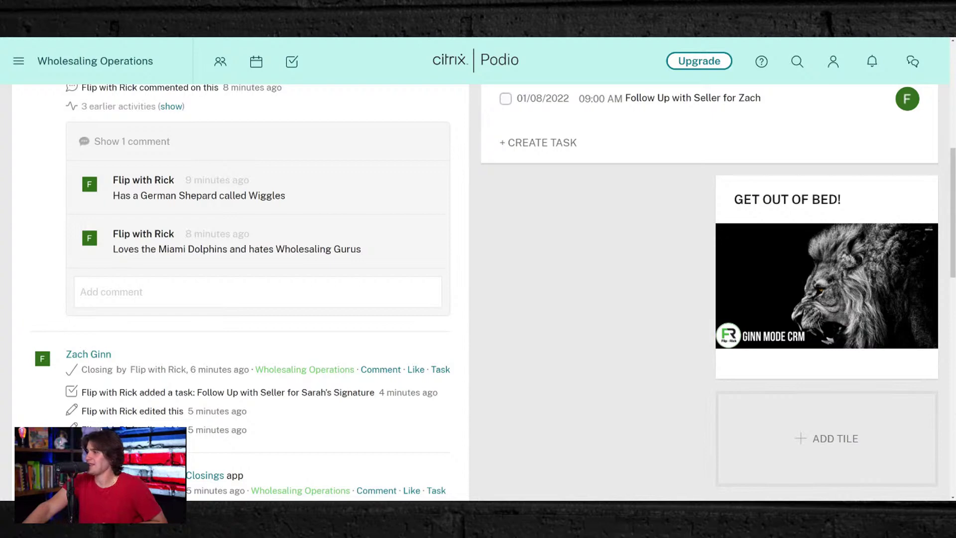
# - Scroll back to the top of the Wholesaling Operations activity page and open the JV LEADS app
pyautogui.scroll(10, 778, 362)
pyautogui.scroll(-7, 778, 362)
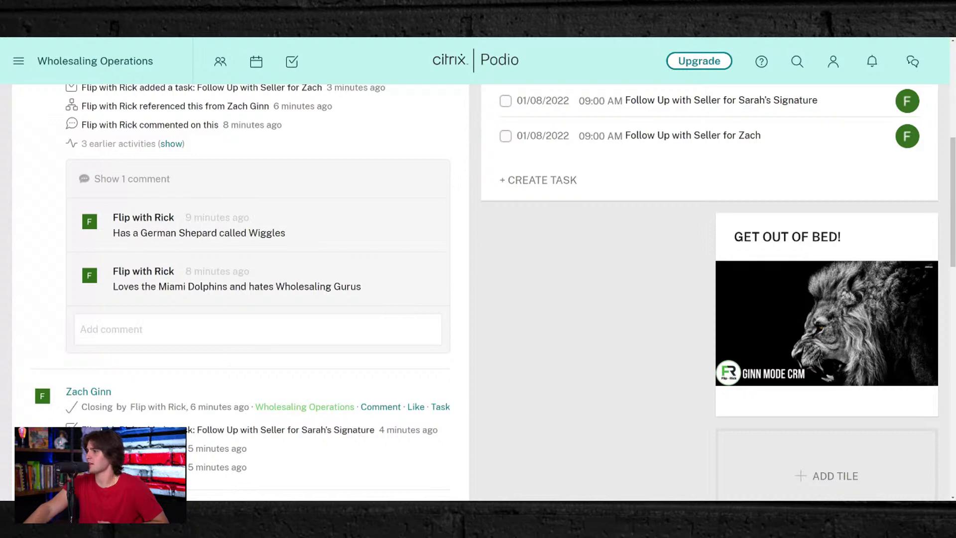
pyautogui.scroll(4, 556, 180)
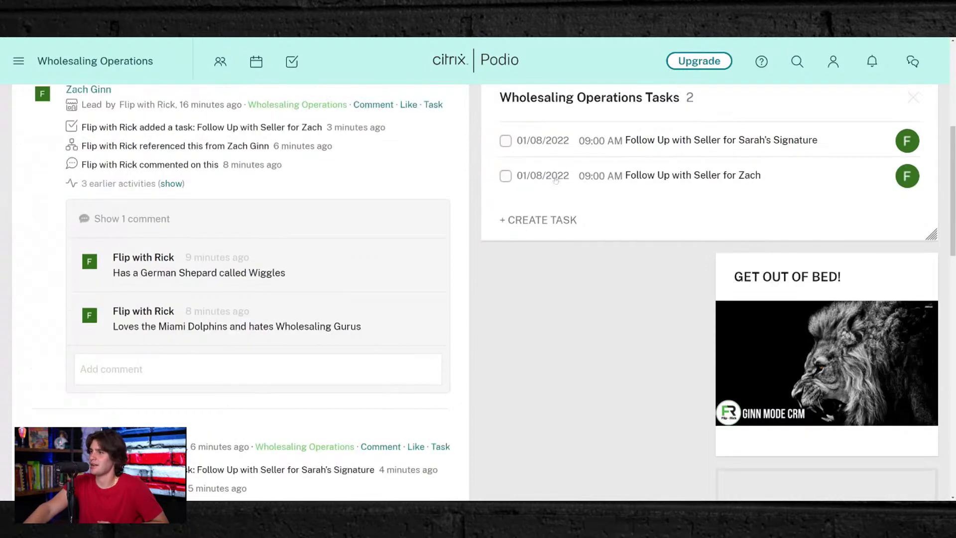
pyautogui.scroll(3, 556, 180)
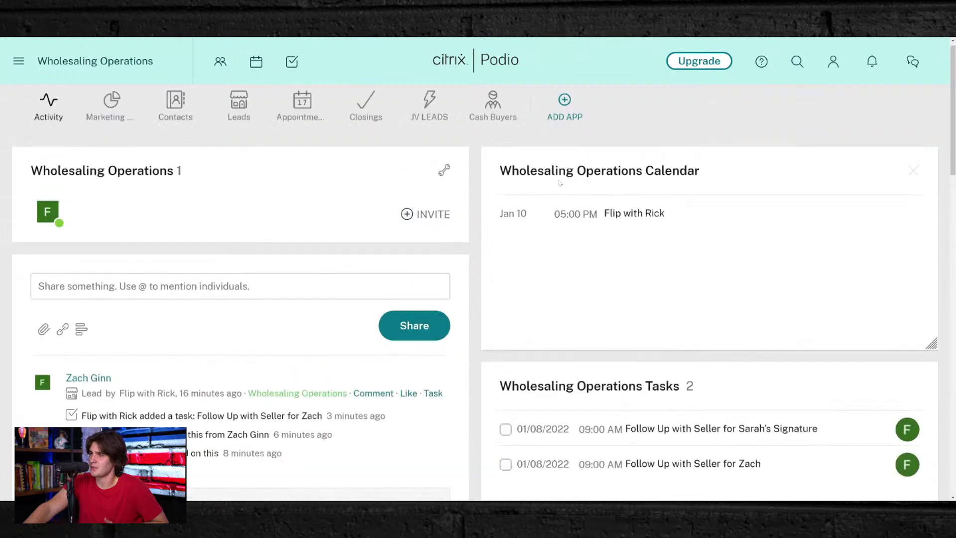
pyautogui.scroll(-1, 558, 184)
pyautogui.scroll(-7, 558, 184)
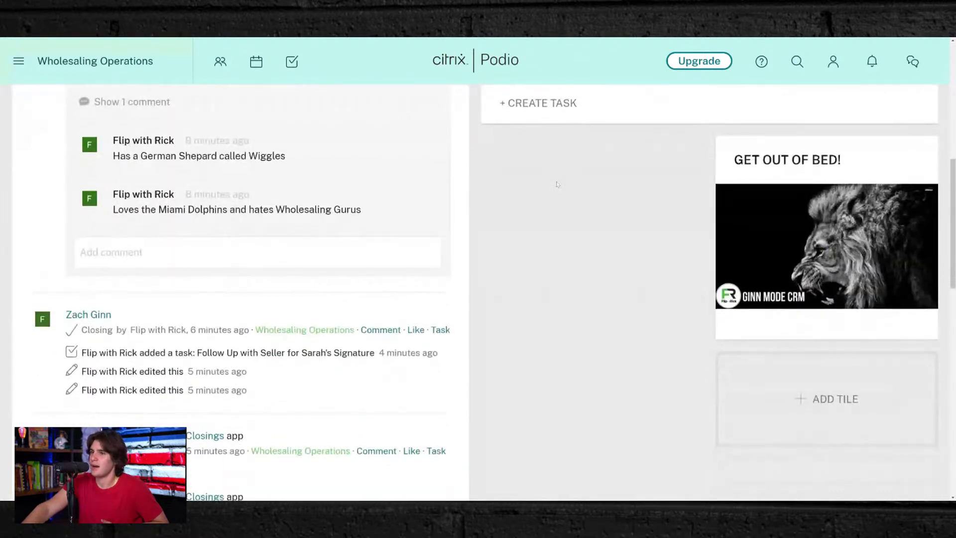
pyautogui.scroll(8, 620, 212)
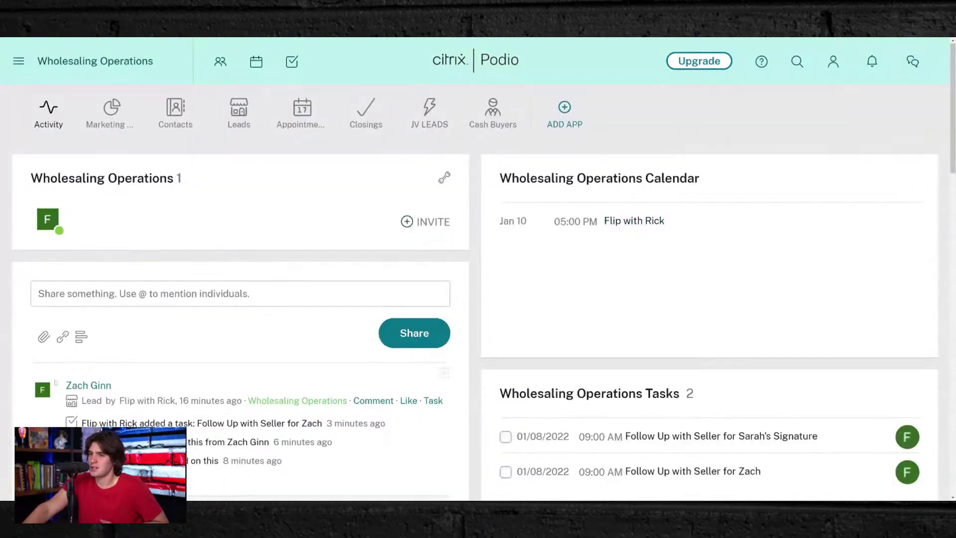
pyautogui.scroll(-7, 129, 150)
pyautogui.scroll(8, 168, 383)
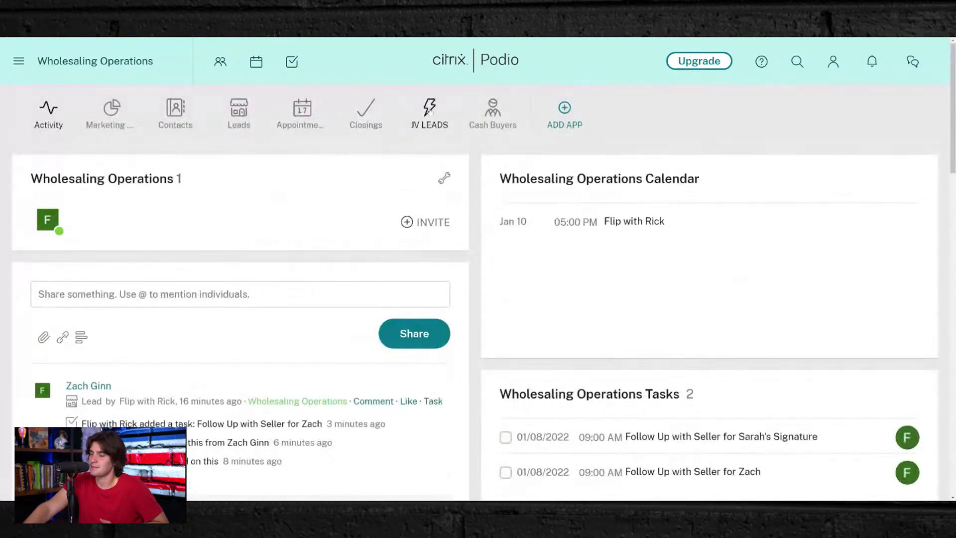
pyautogui.click(429, 111)
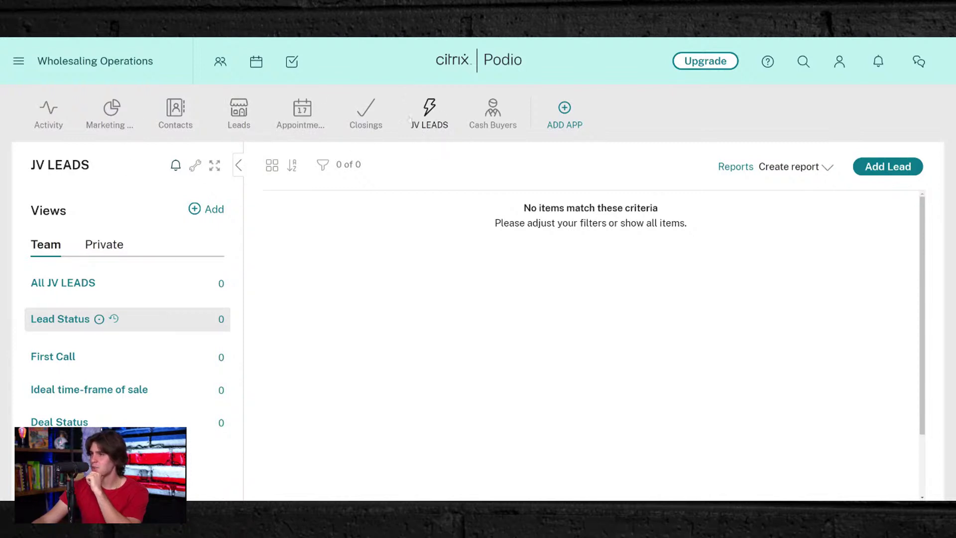
# - Permanently delete the JV LEADS app by confirming with 'delete this app', then open Leads
pyautogui.click(194, 167)
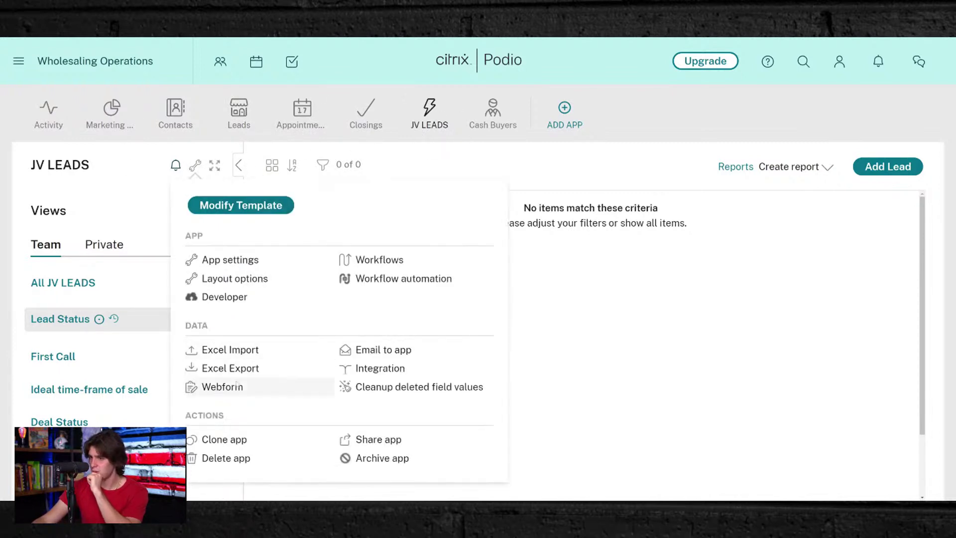
pyautogui.click(221, 459)
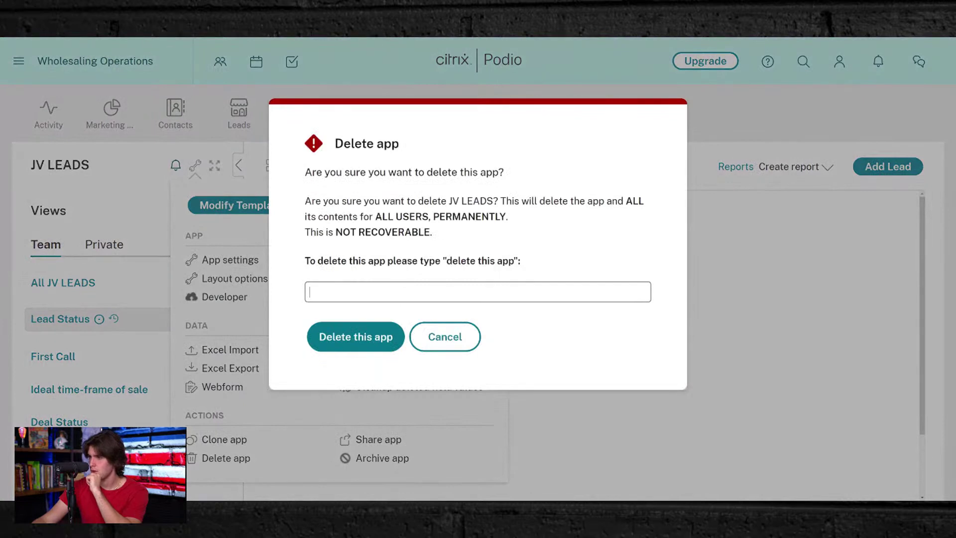
pyautogui.moveTo(446, 260); pyautogui.dragTo(513, 261)
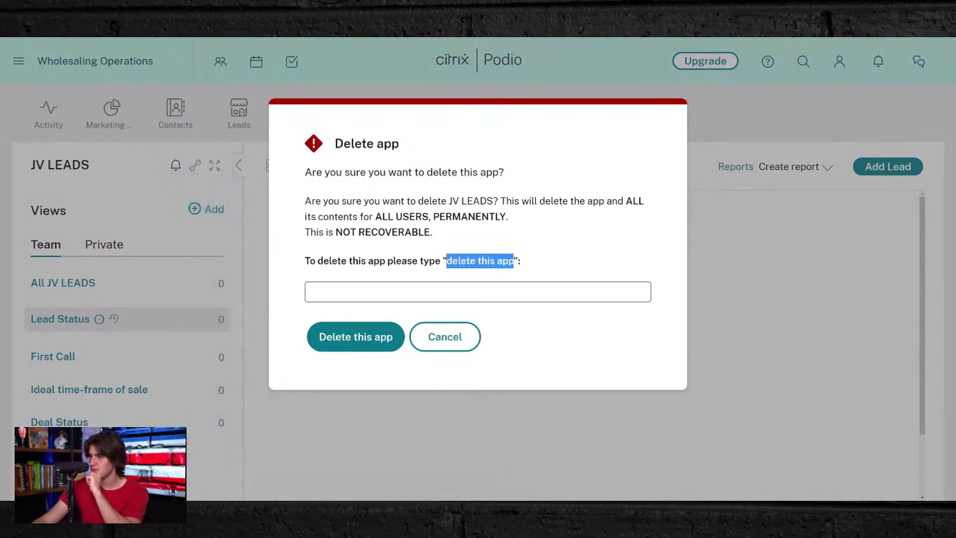
pyautogui.hotkey('ctrl', 'c')
pyautogui.click(365, 292)
pyautogui.hotkey('ctrl', 'v')
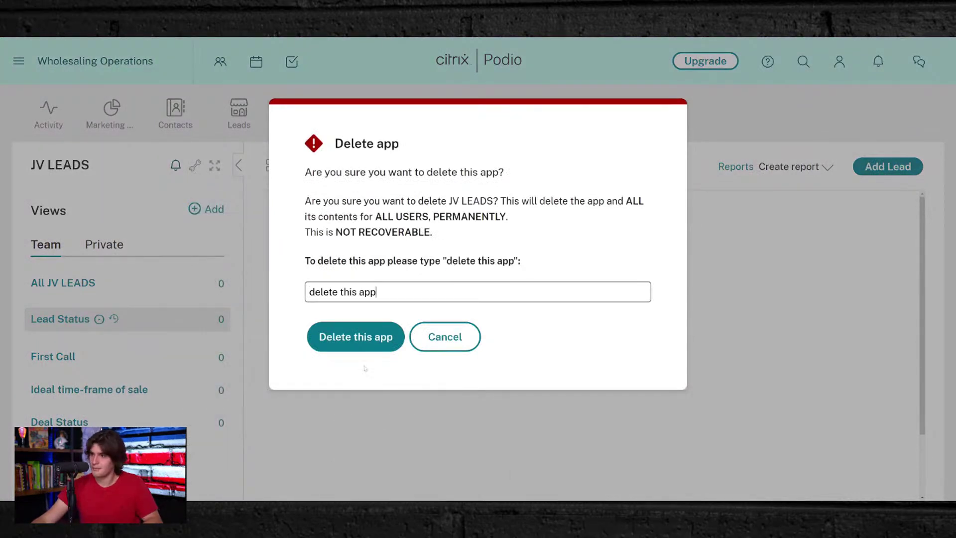
pyautogui.click(355, 339)
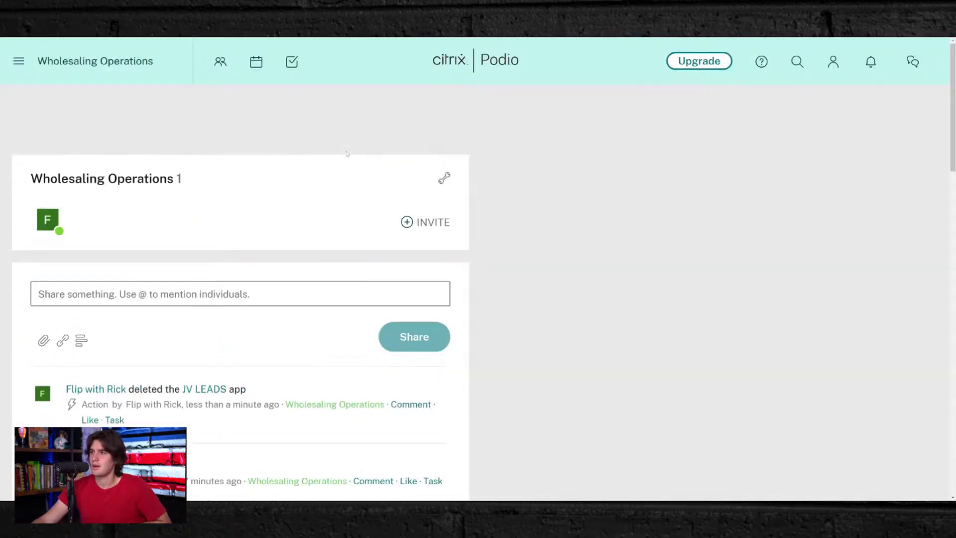
pyautogui.click(247, 121)
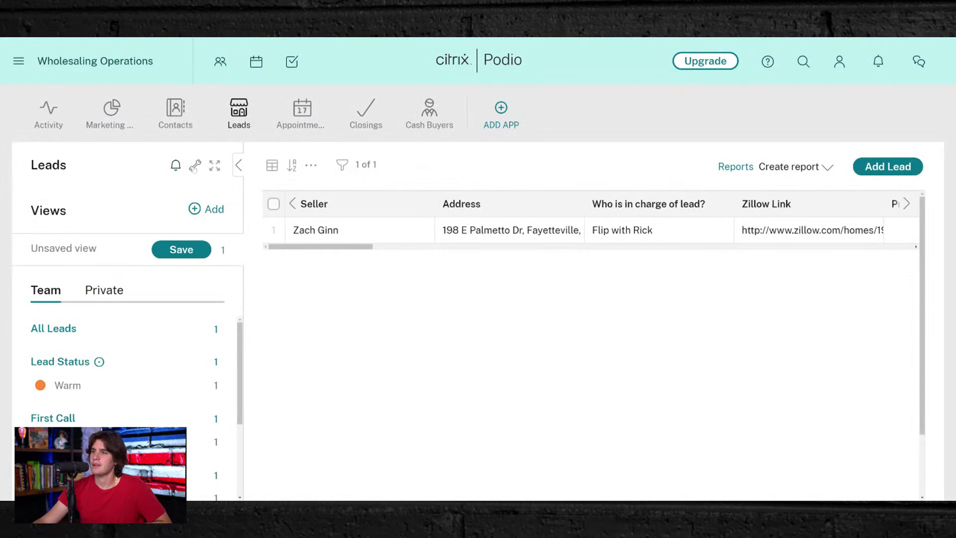
# - Clone the Leads app into Wholesaling Operations without its contents, then go to Cash Buyers
pyautogui.click(195, 166)
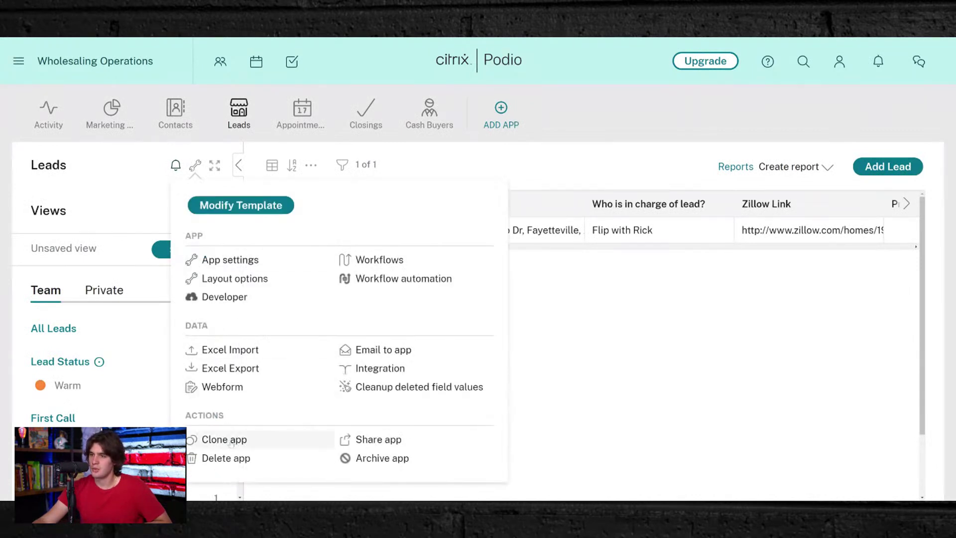
pyautogui.click(231, 443)
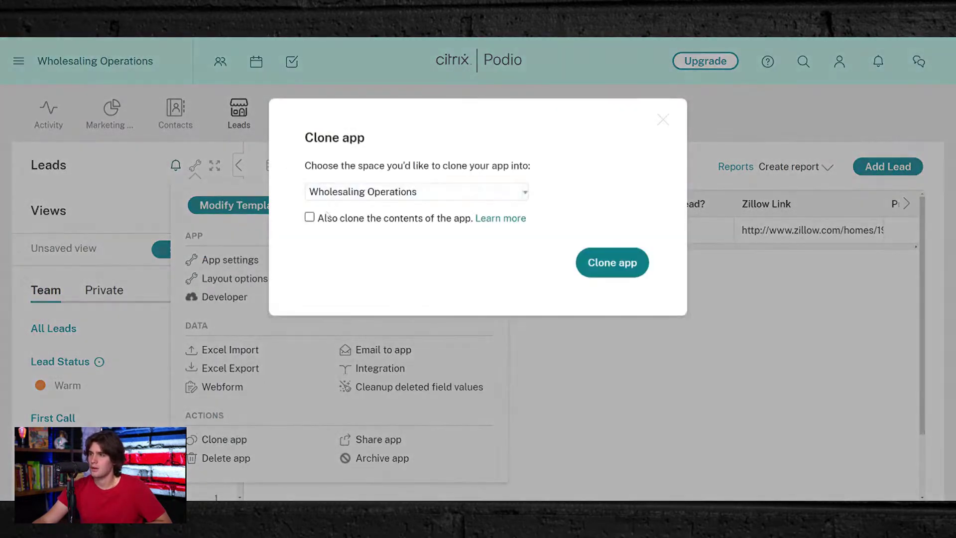
pyautogui.click(630, 264)
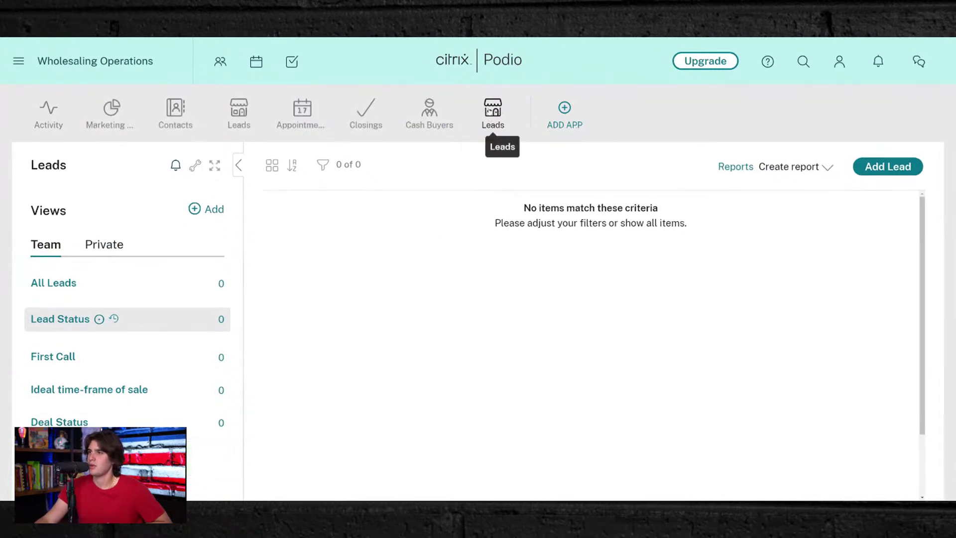
pyautogui.click(429, 110)
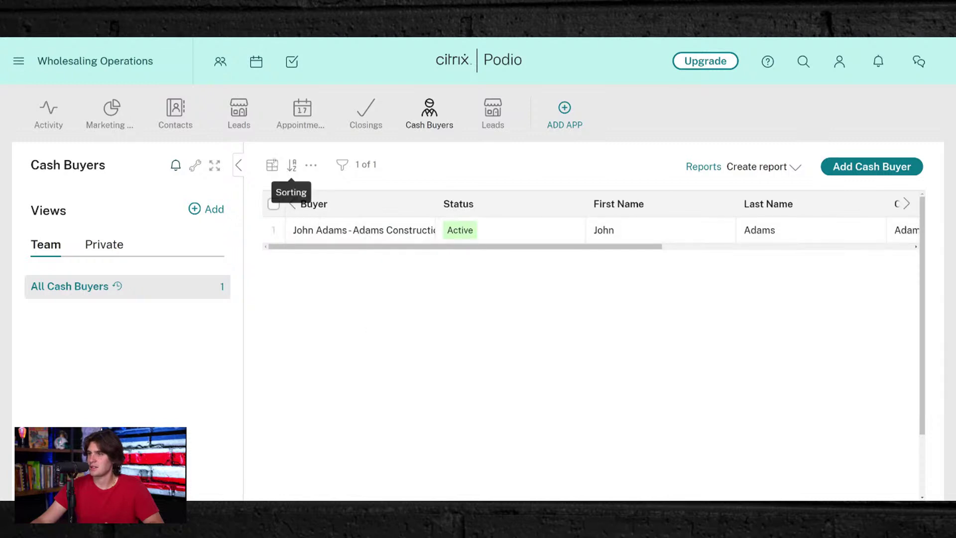
# - Open the Cash Buyers app template for editing
pyautogui.click(195, 165)
pyautogui.click(241, 205)
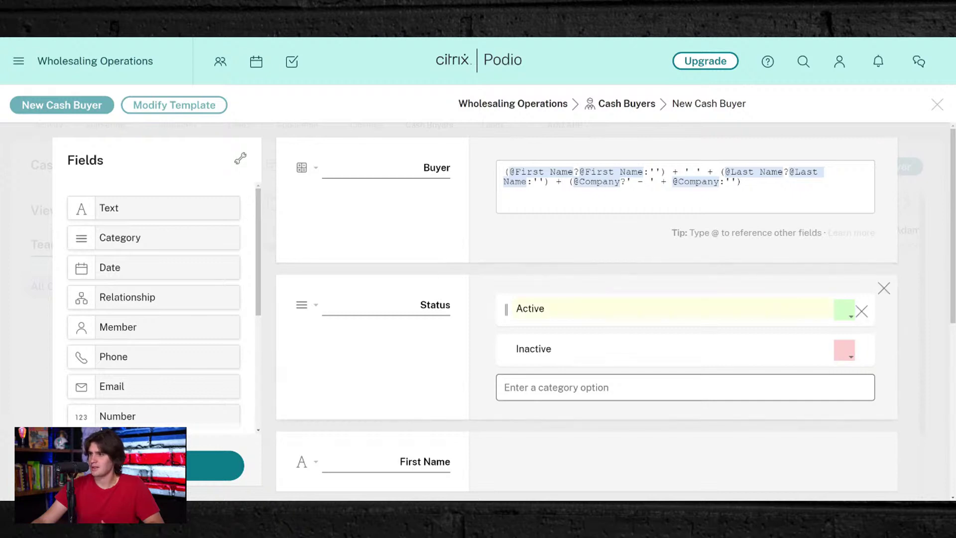
pyautogui.scroll(-3, 499, 311)
pyautogui.scroll(-3, 443, 323)
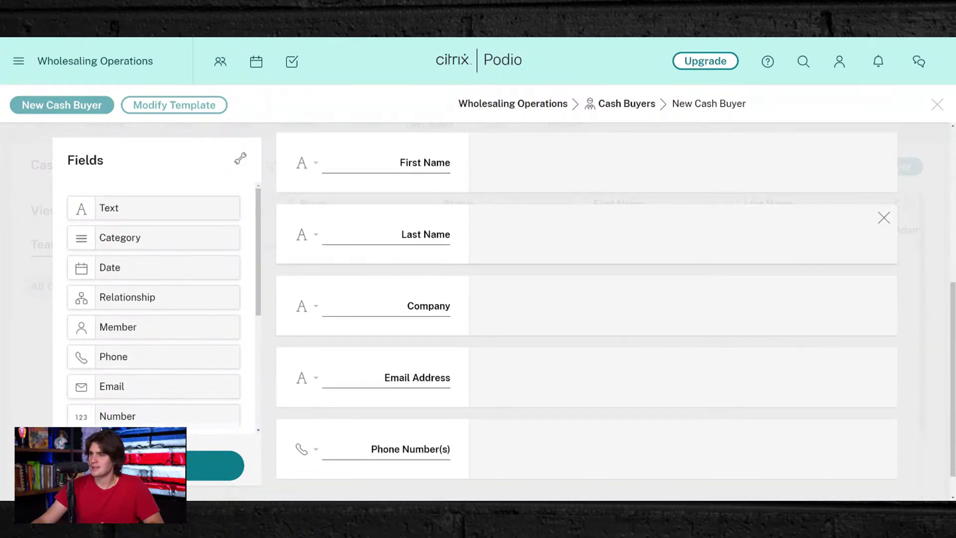
pyautogui.scroll(-1, 426, 324)
pyautogui.scroll(5, 426, 326)
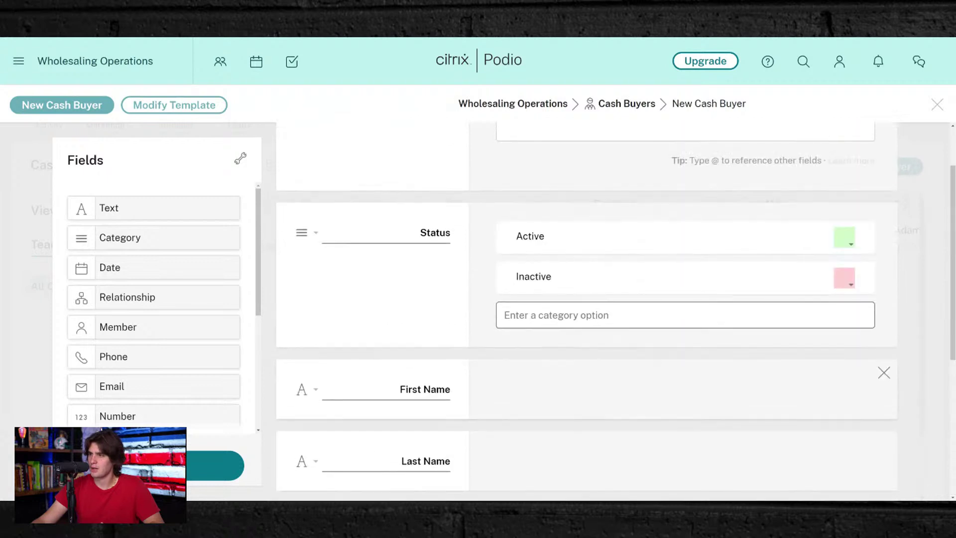
pyautogui.scroll(-5, 374, 275)
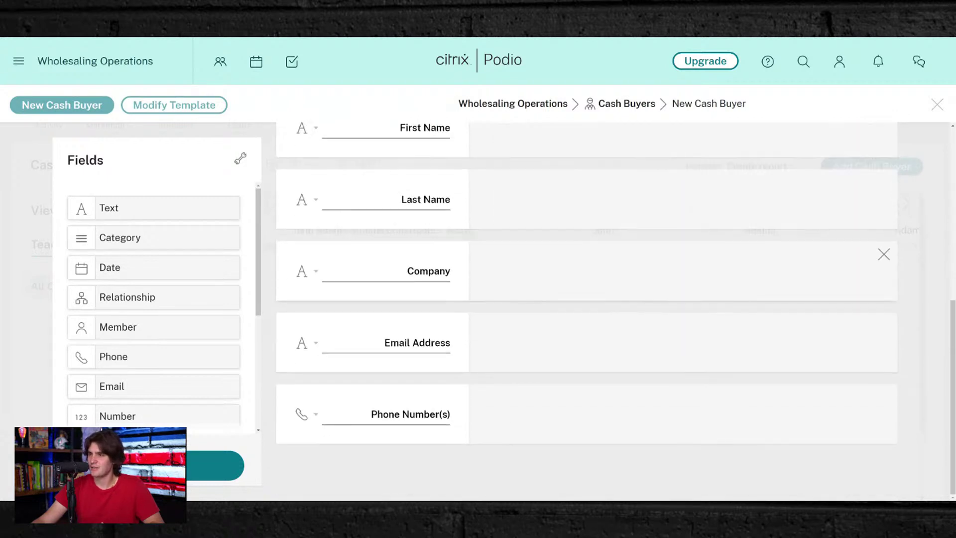
# - Add a Type of Buyer category below Phone Number(s) with Landlord, Flipper and Co-Wholesaler options
pyautogui.moveTo(158, 238); pyautogui.dragTo(428, 440)
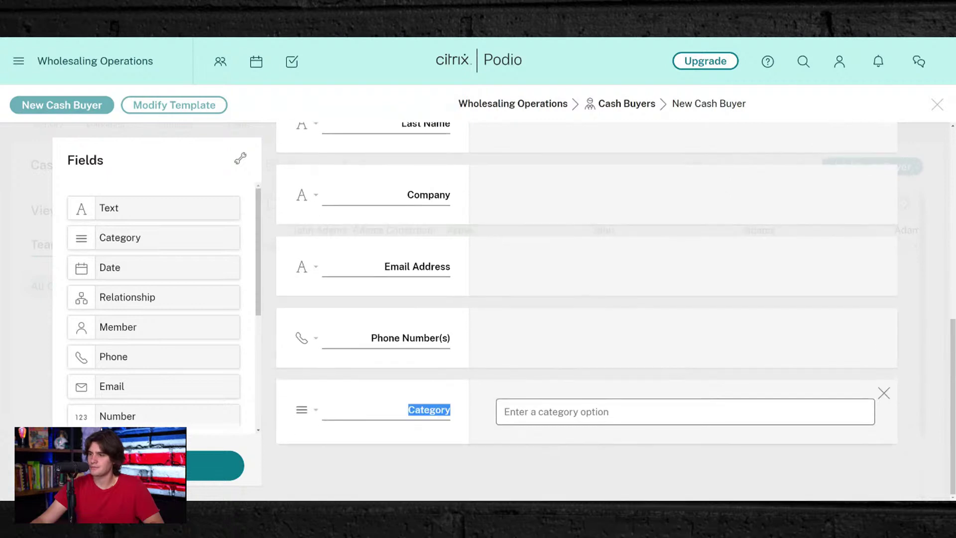
pyautogui.write('Type of Buyer')
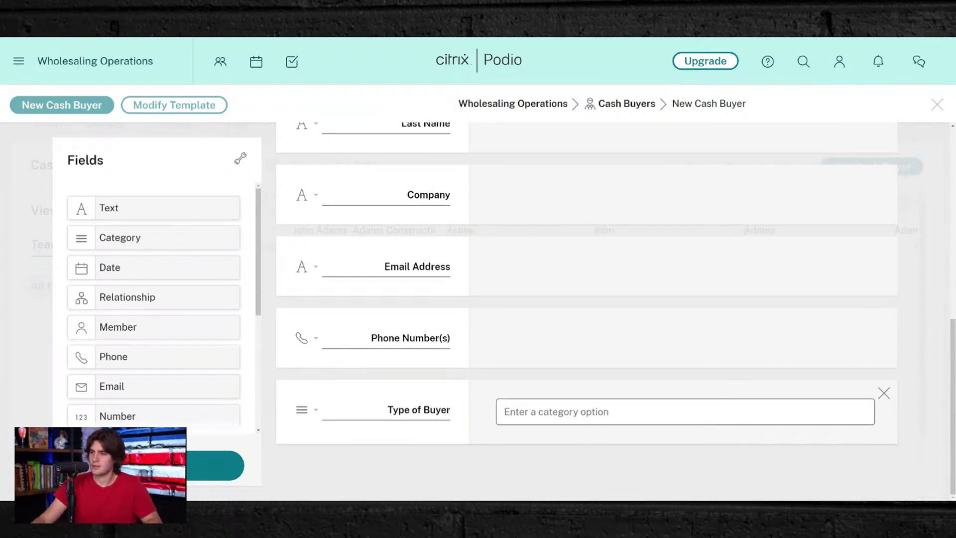
pyautogui.write('Landlord')
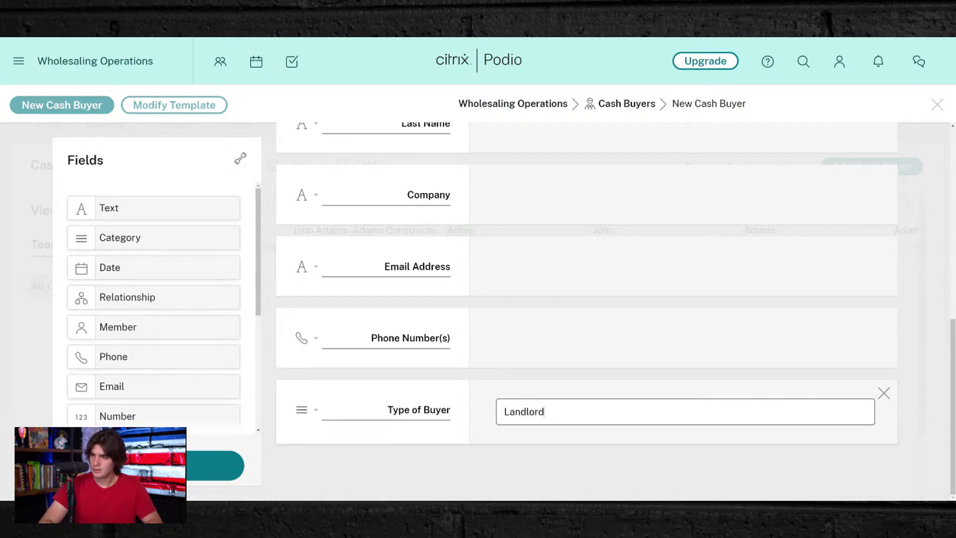
pyautogui.press('Return')
pyautogui.write('Fl')
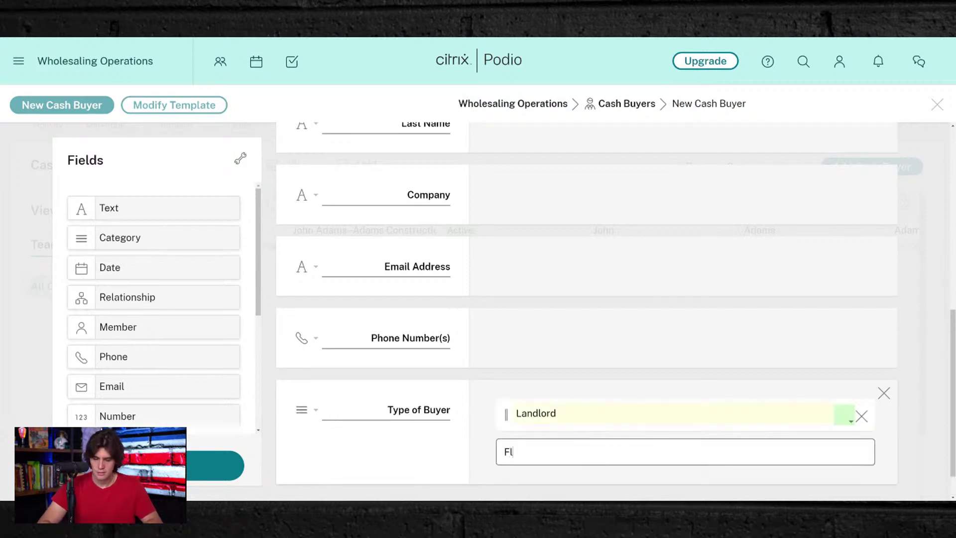
pyautogui.write('ippwe')
pyautogui.press('BackSpace')
pyautogui.press('BackSpace')
pyautogui.write('er')
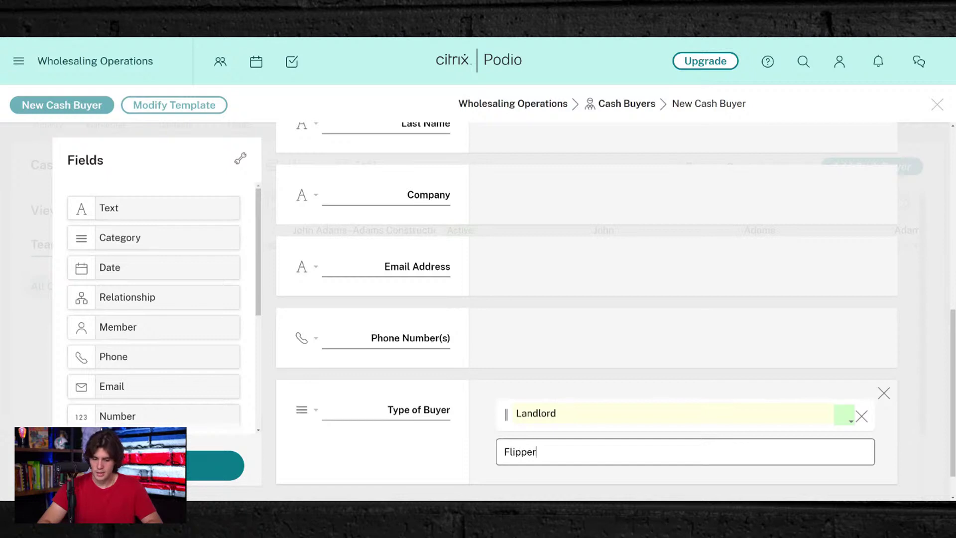
pyautogui.press('Return')
pyautogui.write('Co-Wholesaler')
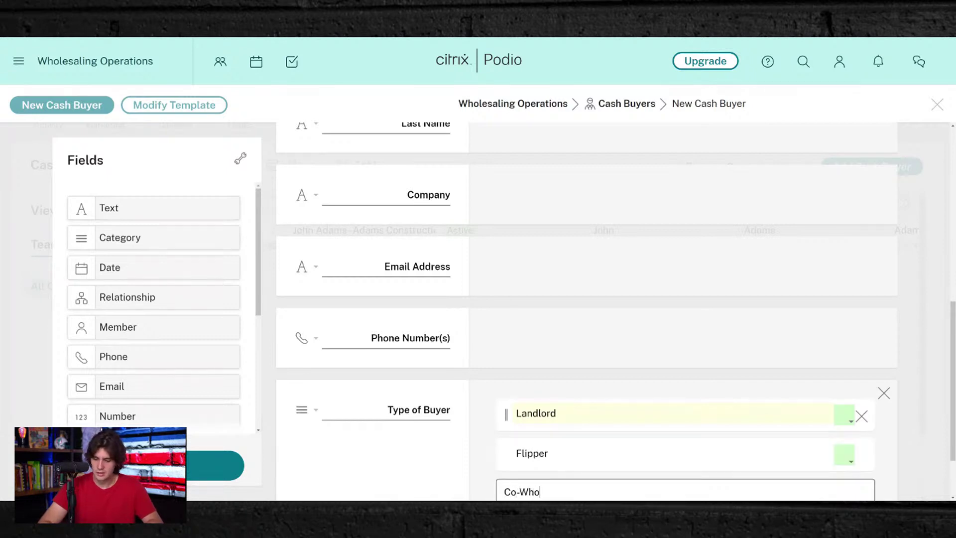
pyautogui.press('Return')
# - Colour the Flipper option orange and the Co-Wholesaler option teal
pyautogui.scroll(-3, 865, 389)
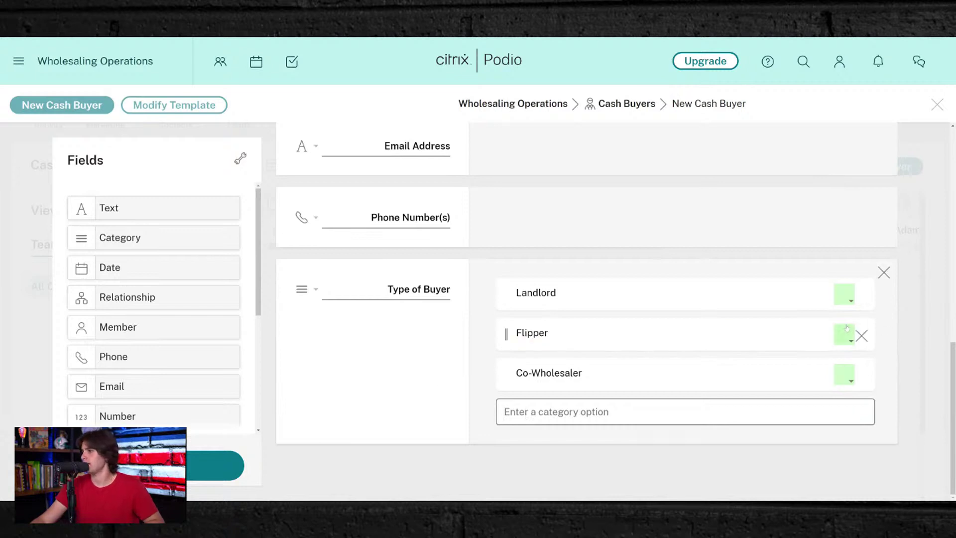
pyautogui.click(843, 334)
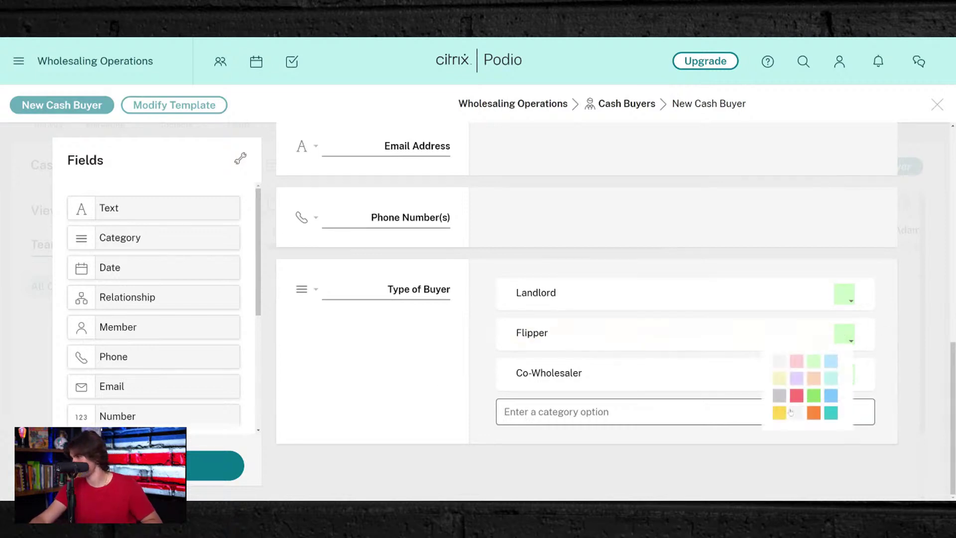
pyautogui.click(813, 412)
pyautogui.click(843, 383)
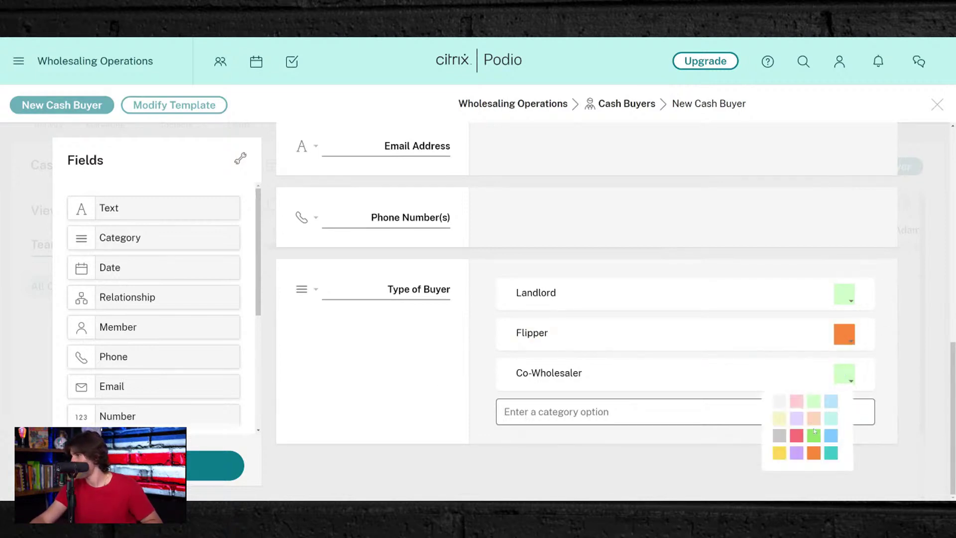
pyautogui.click(829, 452)
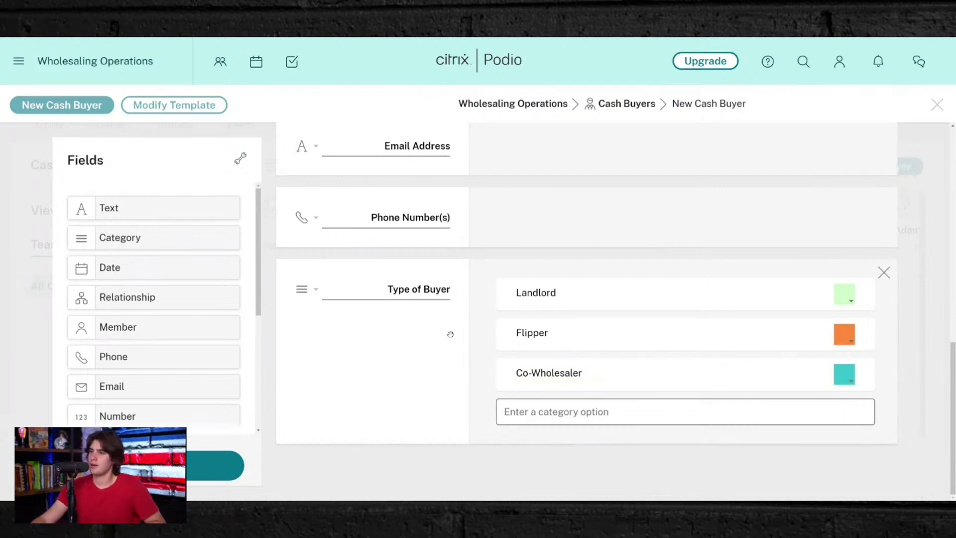
# - Add another category field below Type of Buyer and select its label for renaming
pyautogui.scroll(10, 466, 337)
pyautogui.scroll(-10, 466, 337)
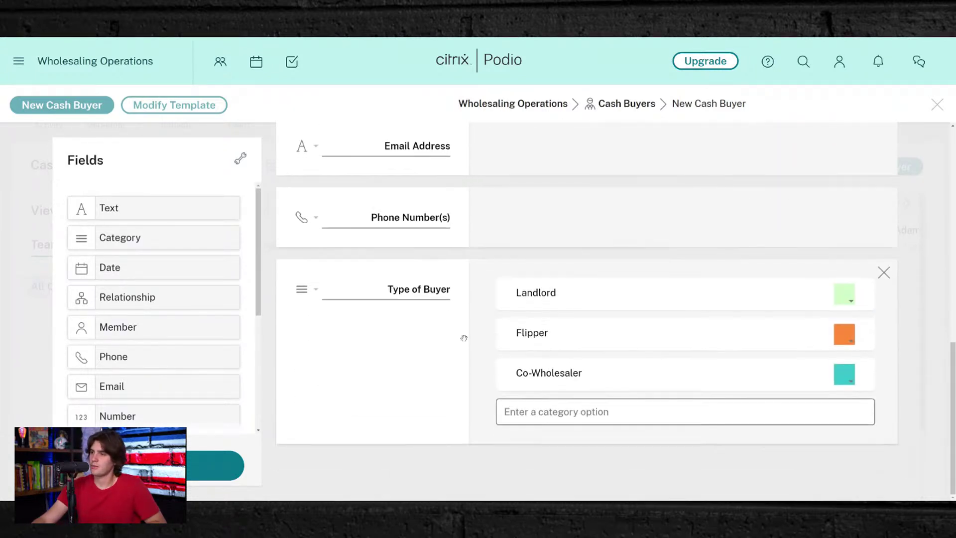
pyautogui.moveTo(134, 234); pyautogui.dragTo(450, 446)
pyautogui.doubleClick(419, 409)
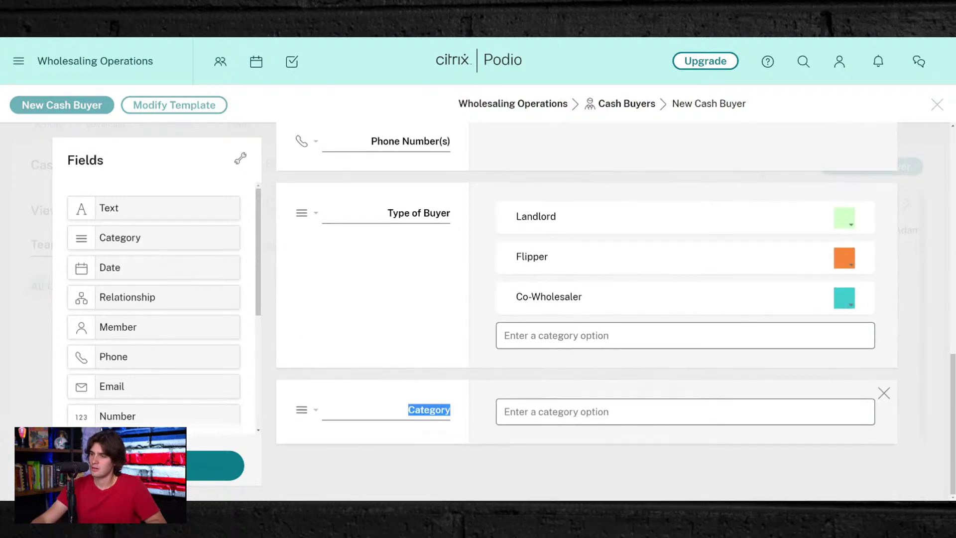
# - Name the field Proof of Funds Status with Proof of Funds Accepted, Denied and Pending options
pyautogui.write('Proof of Fu')
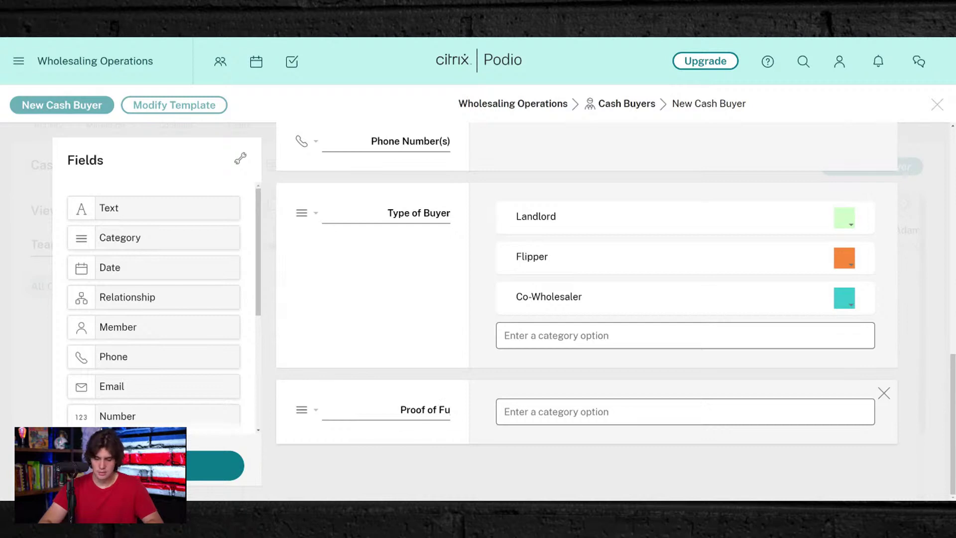
pyautogui.write('nds S')
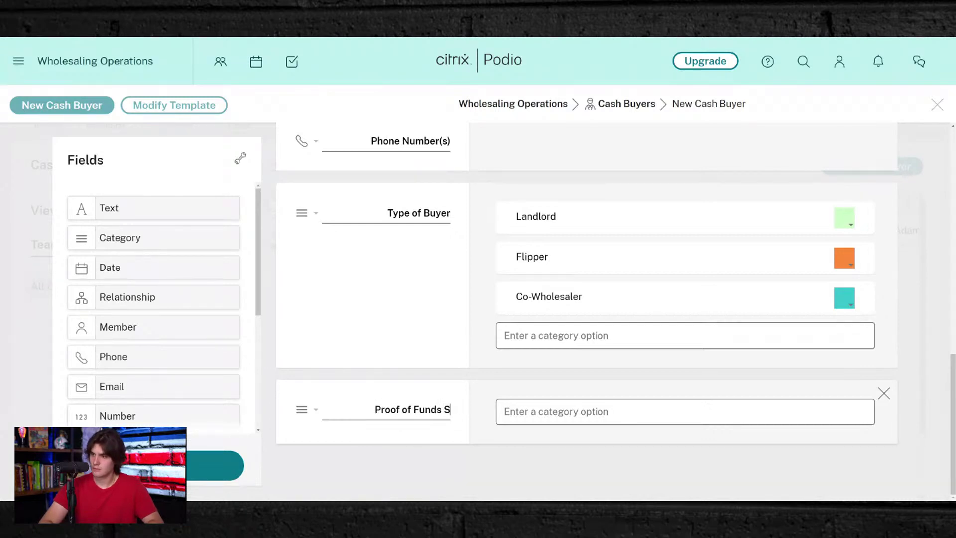
pyautogui.write('tatus')
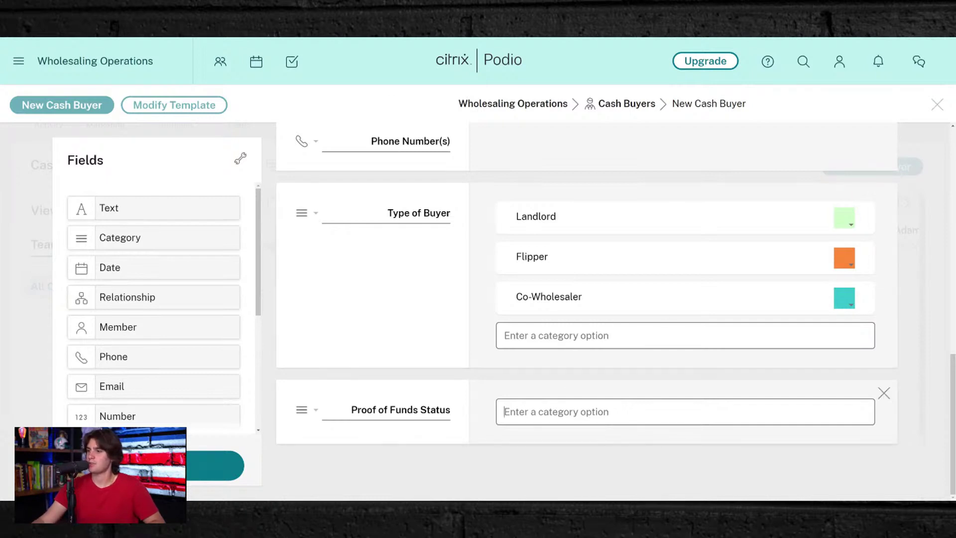
pyautogui.write('Proof of ')
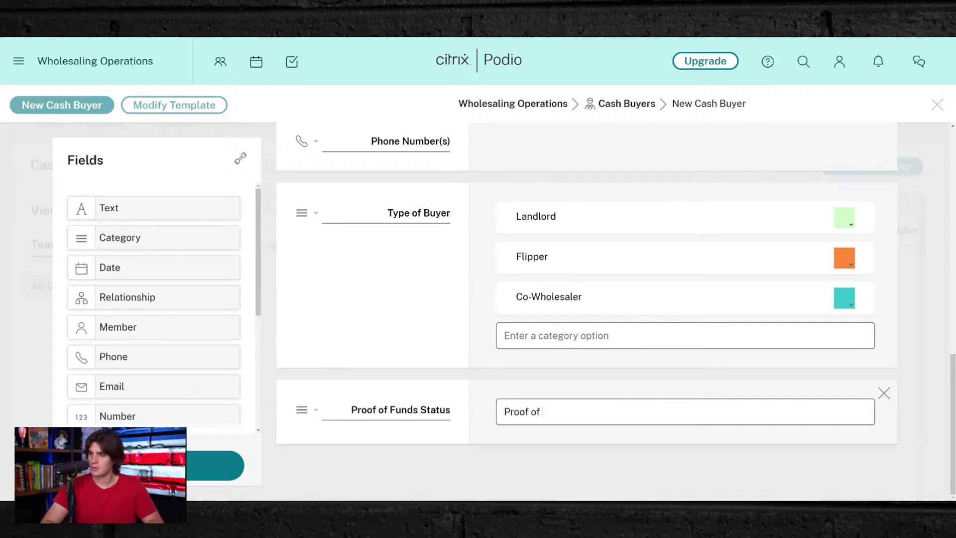
pyautogui.write('Fn')
pyautogui.write('nf')
pyautogui.press('BackSpace')
pyautogui.write('ds Accepted')
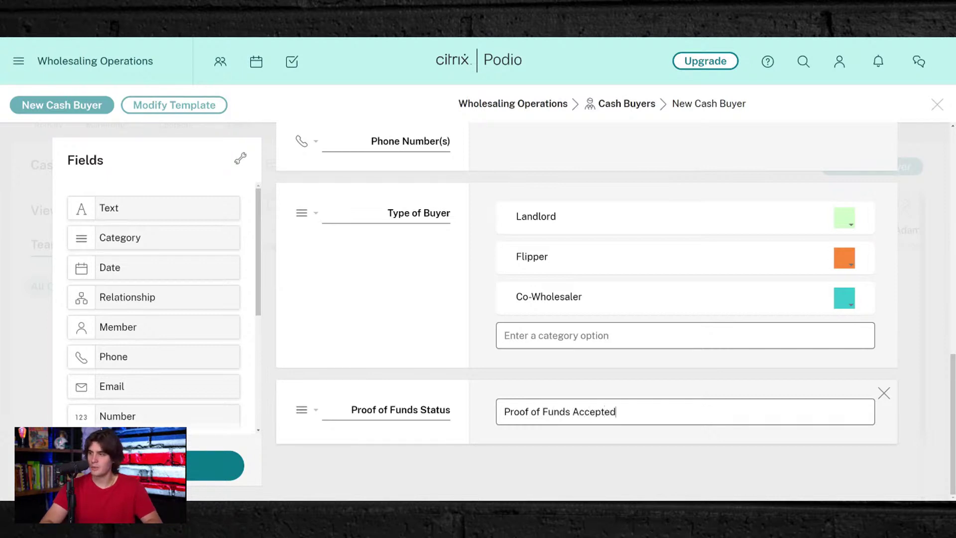
pyautogui.press('Return')
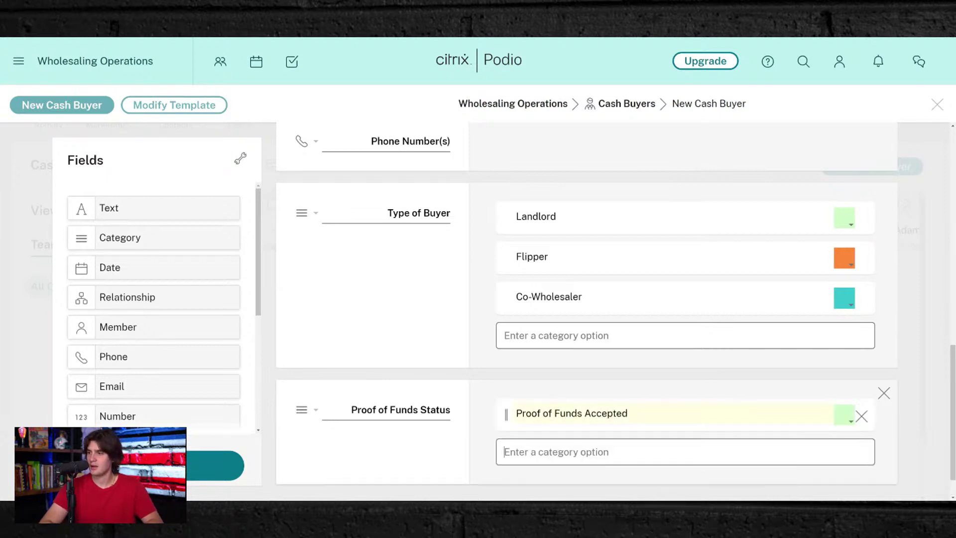
pyautogui.write('Proo')
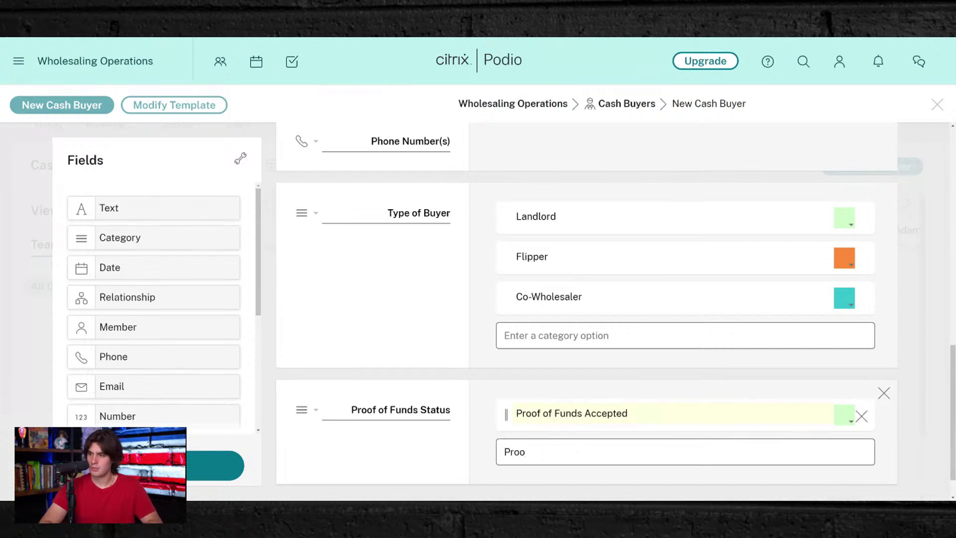
pyautogui.write('g of Fun')
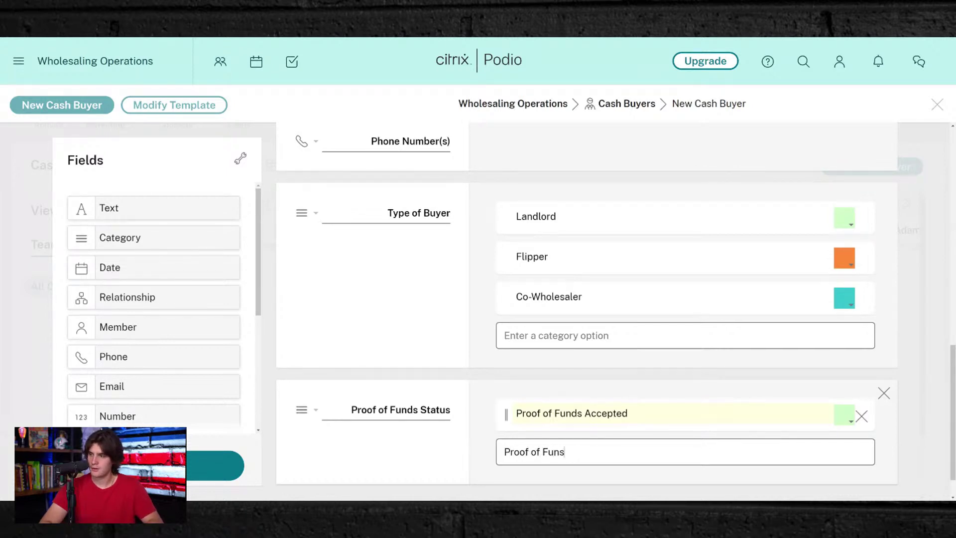
pyautogui.write('ds Denied')
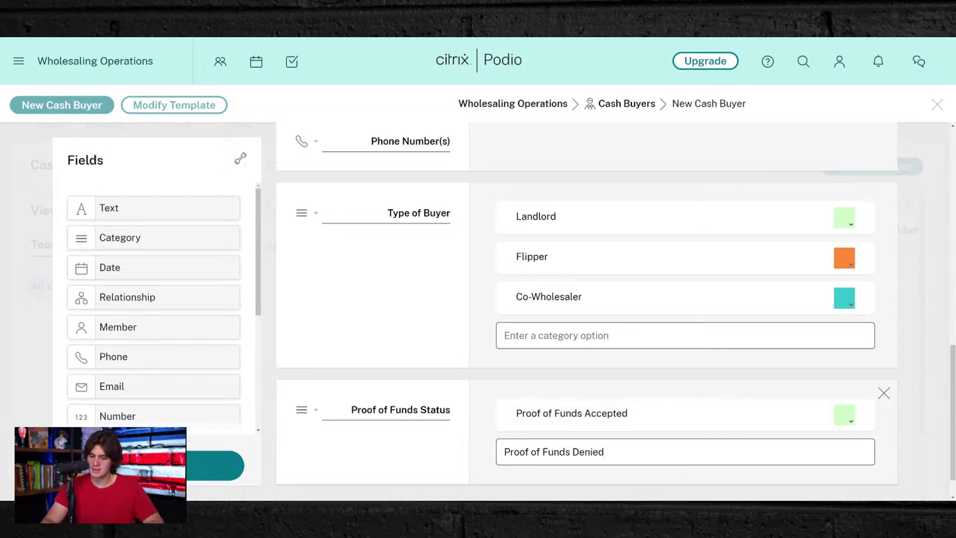
pyautogui.press('Return')
pyautogui.scroll(-2, 586, 308)
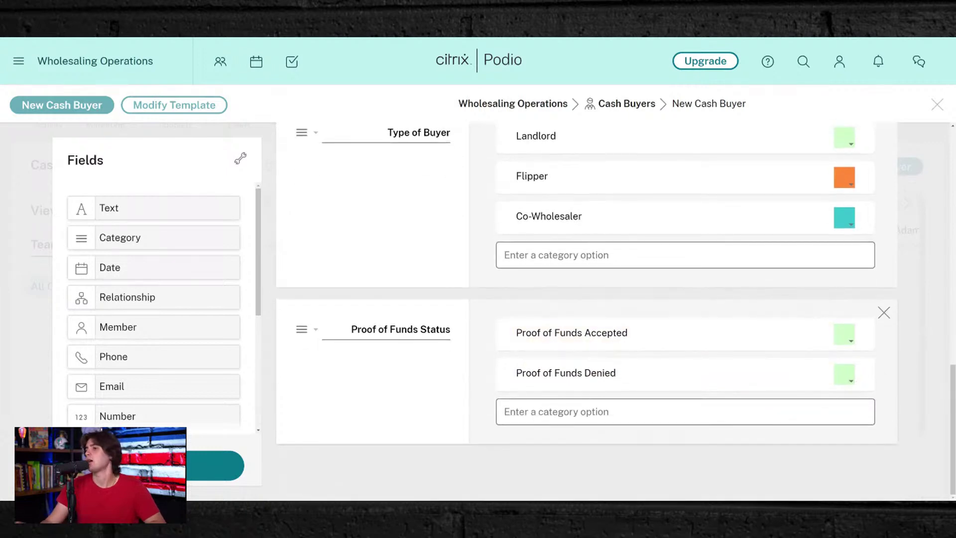
pyautogui.write('Proof of Funds Pe')
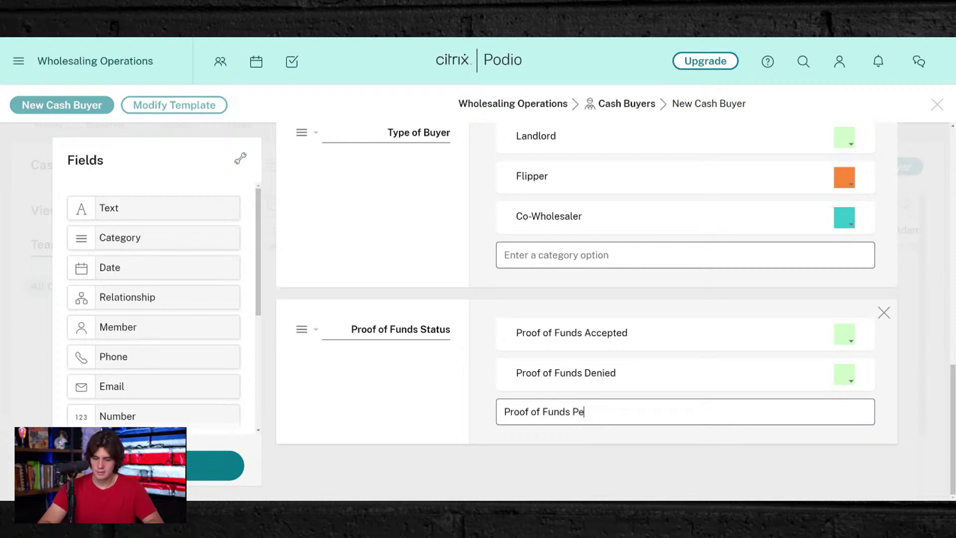
pyautogui.write('nding')
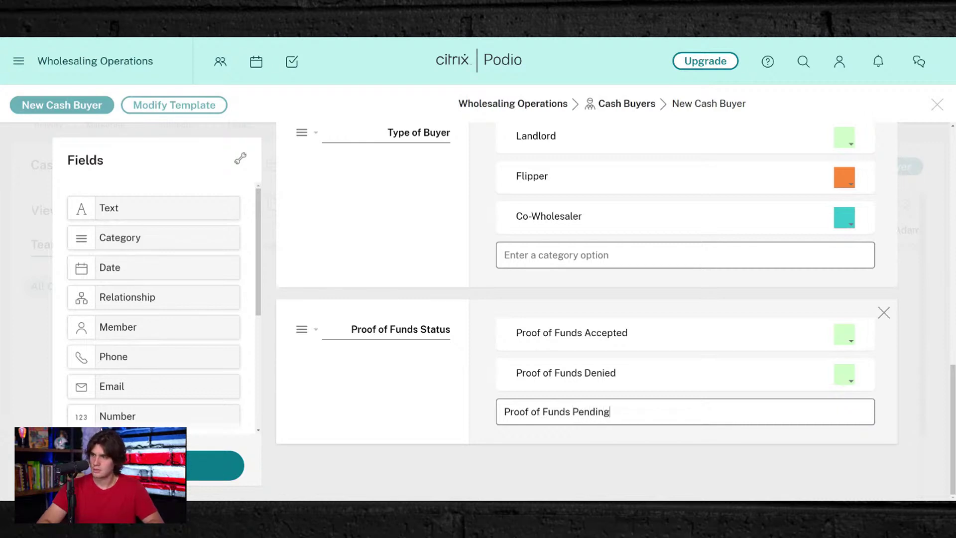
pyautogui.press('Return')
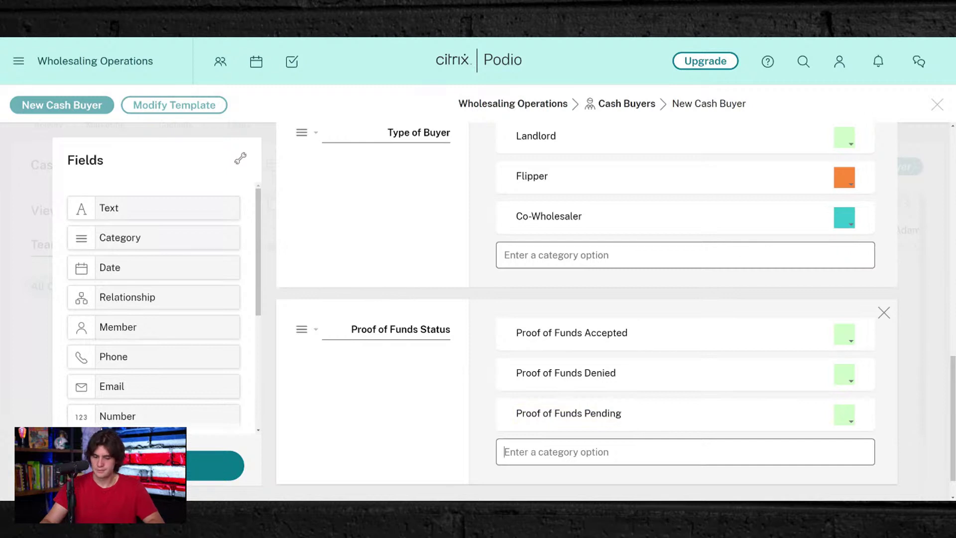
# - Add a fourth option reading 'Proof of Fund Request Not Sent'
pyautogui.write('NNE')
pyautogui.write('ED')
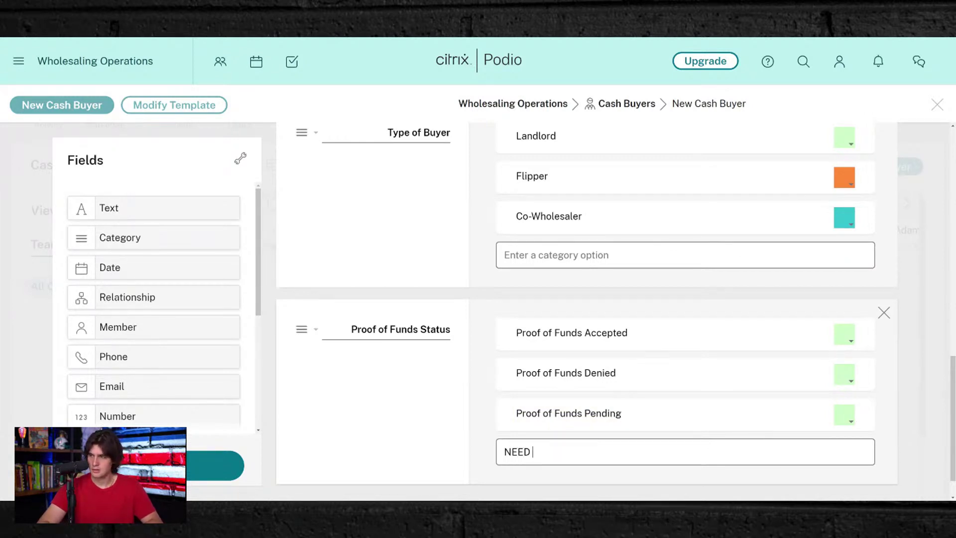
pyautogui.write(' to Send')
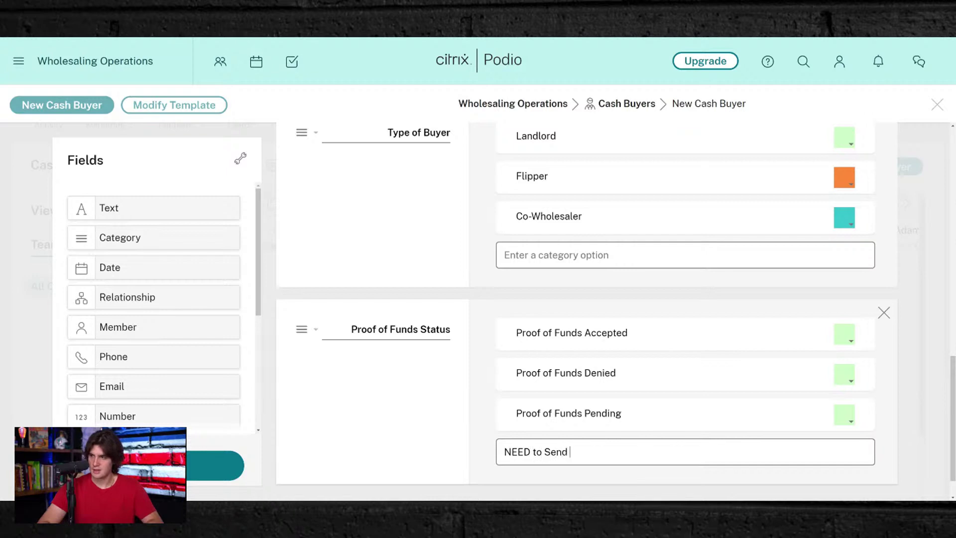
pyautogui.write(' Proof o')
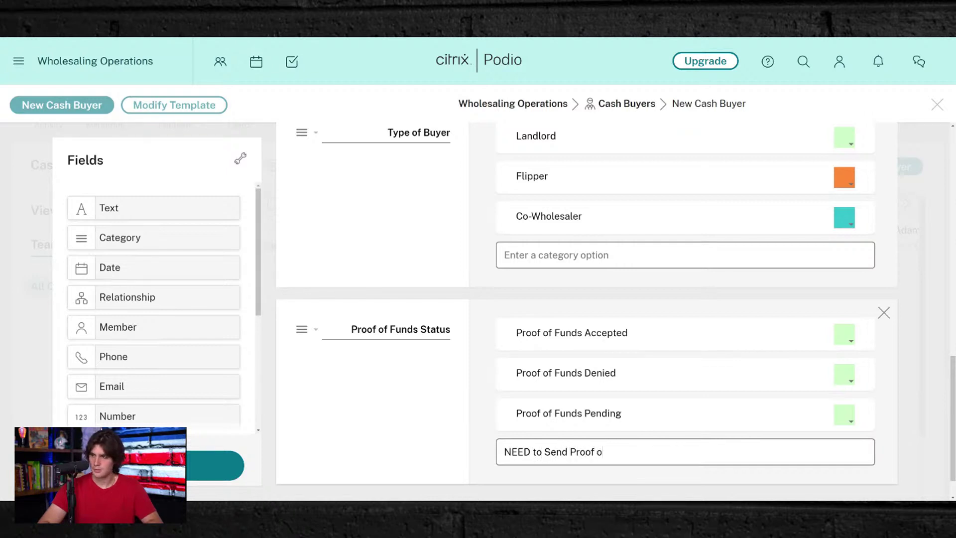
pyautogui.write('f Fund Request')
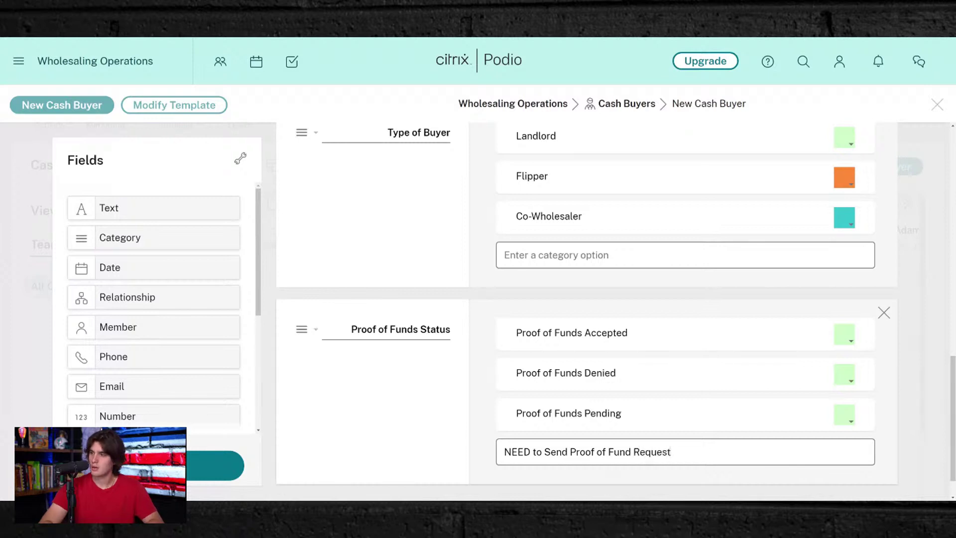
pyautogui.moveTo(671, 452); pyautogui.dragTo(569, 452)
pyautogui.hotkey('ctrl', 'x')
pyautogui.hotkey('ctrl', 'a')
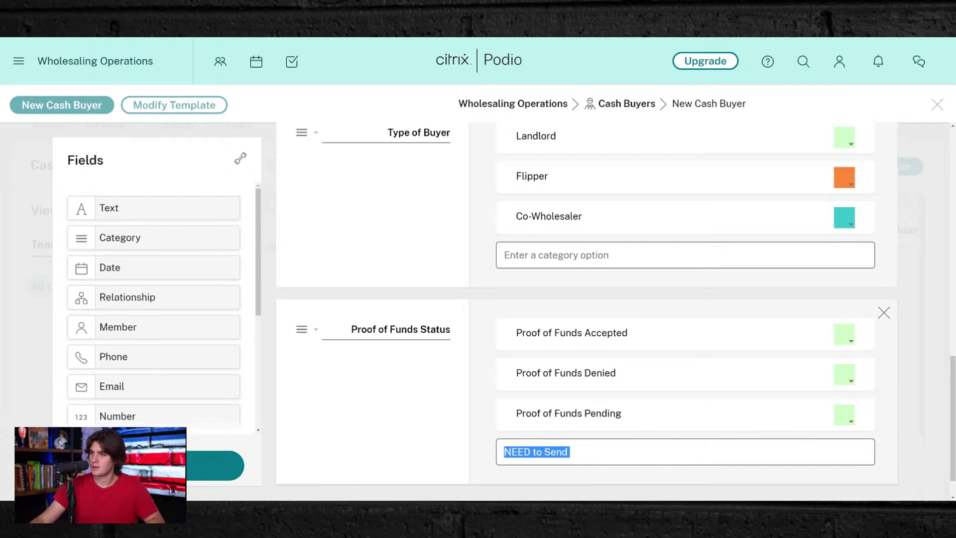
pyautogui.hotkey('ctrl', 'v')
pyautogui.write('N')
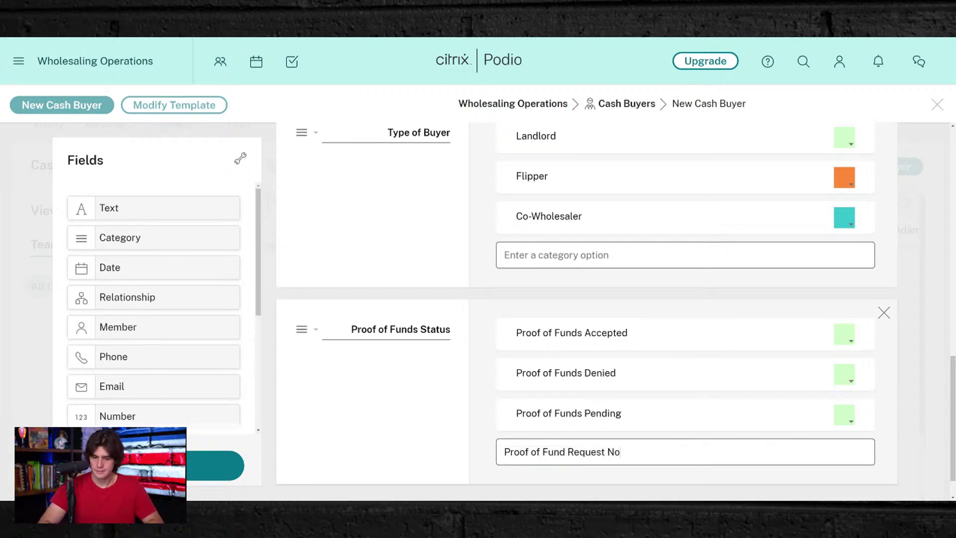
pyautogui.write('ot ')
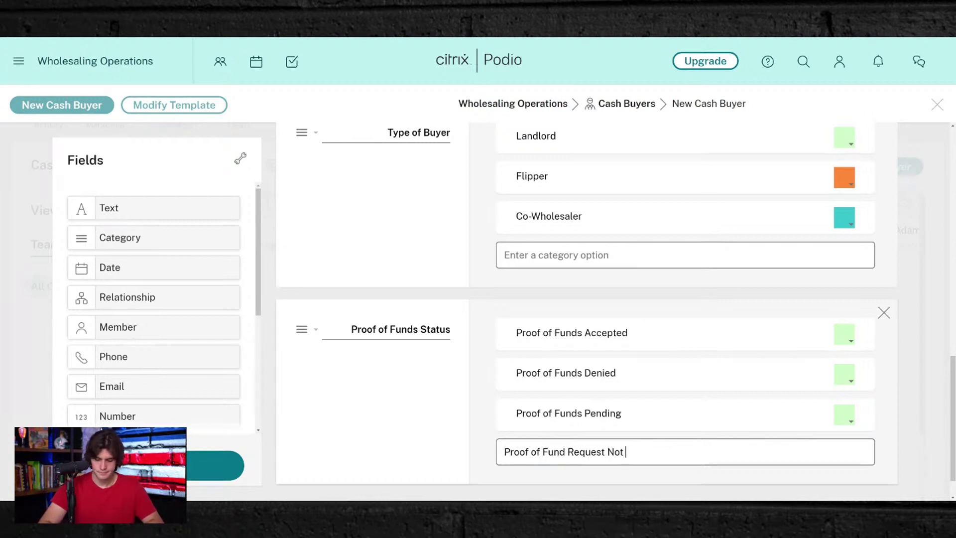
pyautogui.write('Sent')
pyautogui.press('Return')
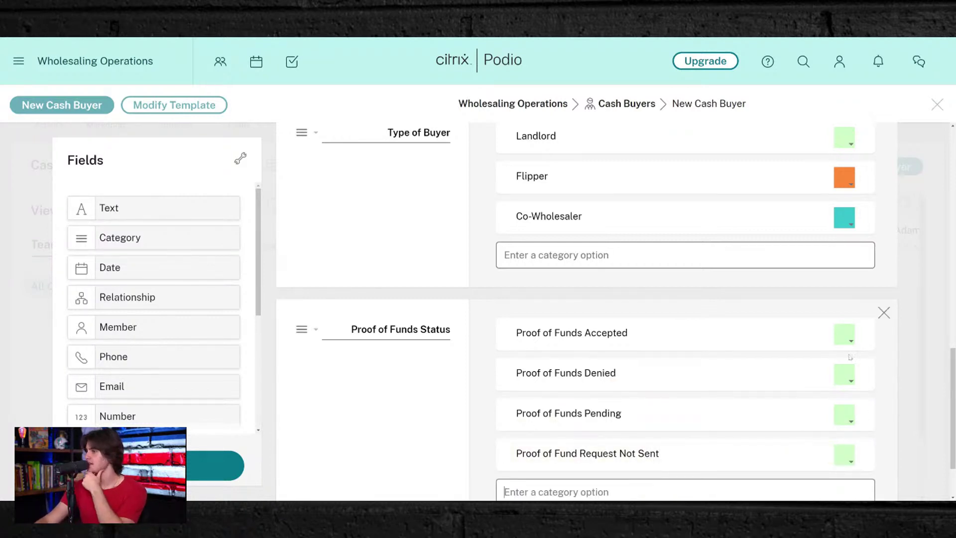
# - Colour Proof of Funds Denied red, Request Not Sent orange and Pending grey
pyautogui.click(844, 374)
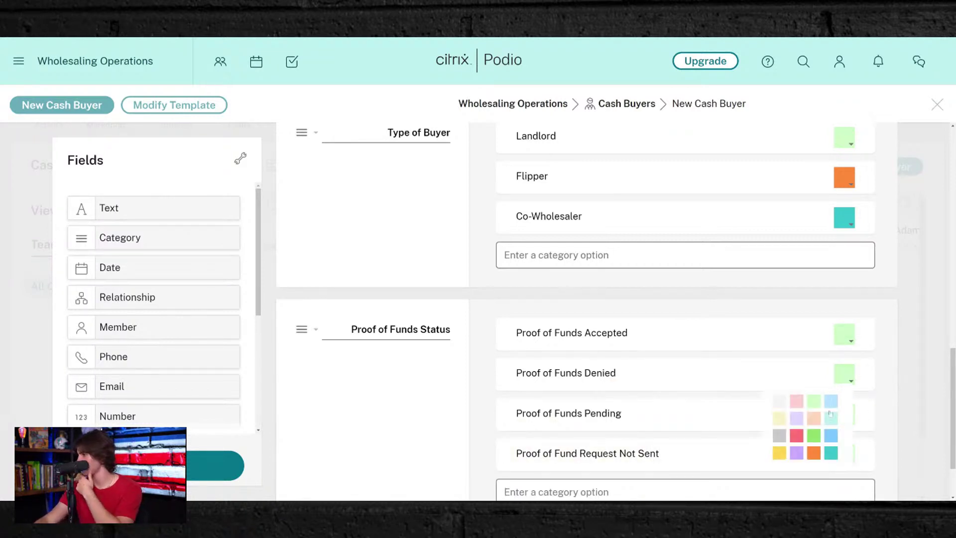
pyautogui.click(795, 441)
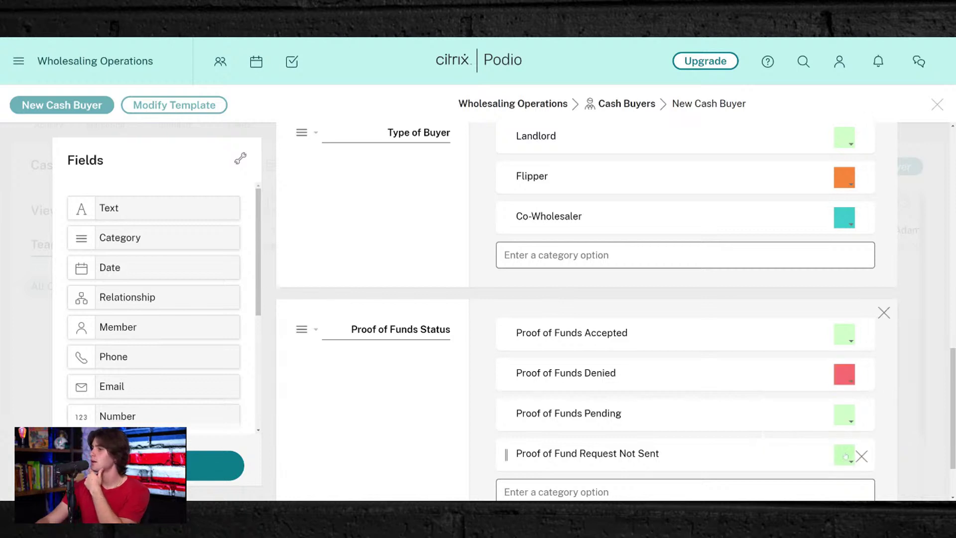
pyautogui.click(844, 414)
pyautogui.click(815, 428)
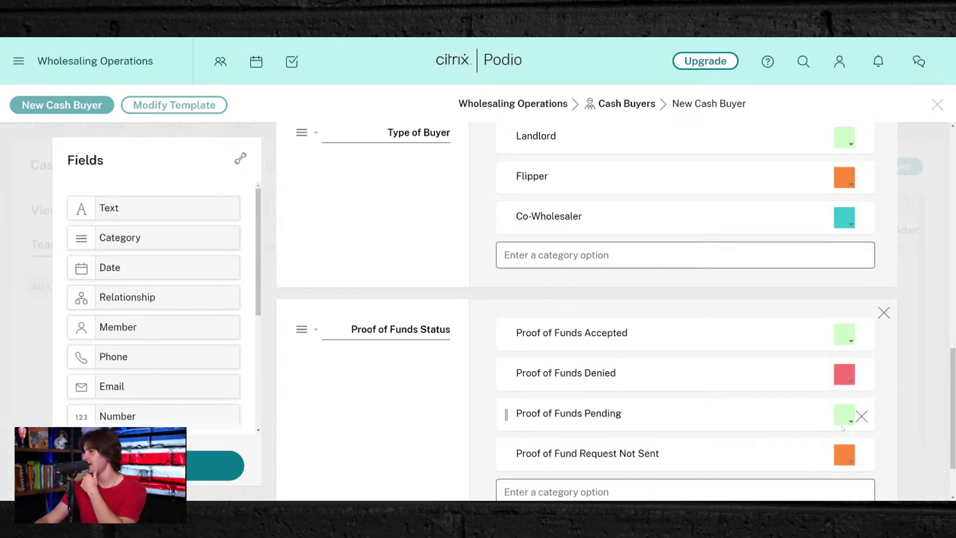
pyautogui.click(845, 422)
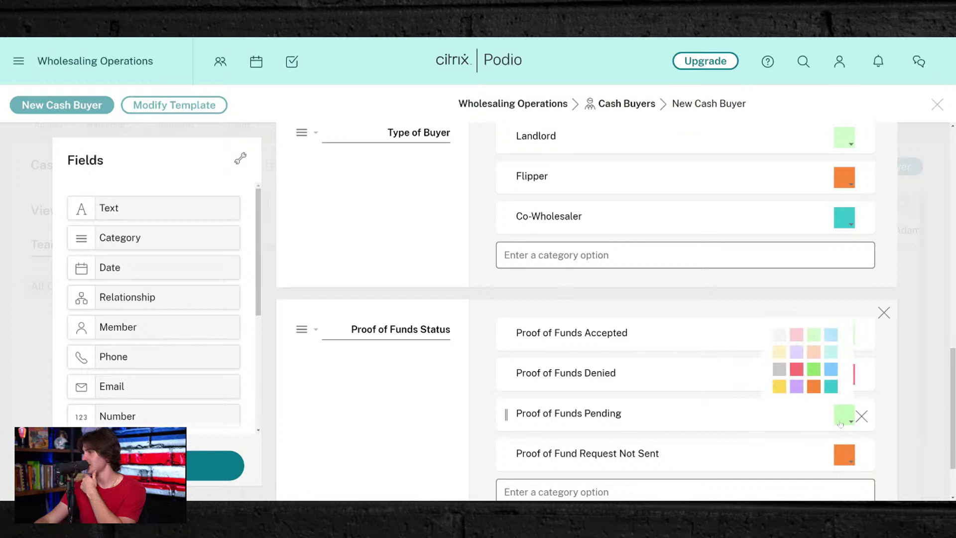
pyautogui.click(777, 377)
# - Add a text field labelled Cash Buyer Criteria and save the Cash Buyers template
pyautogui.scroll(-2, 554, 435)
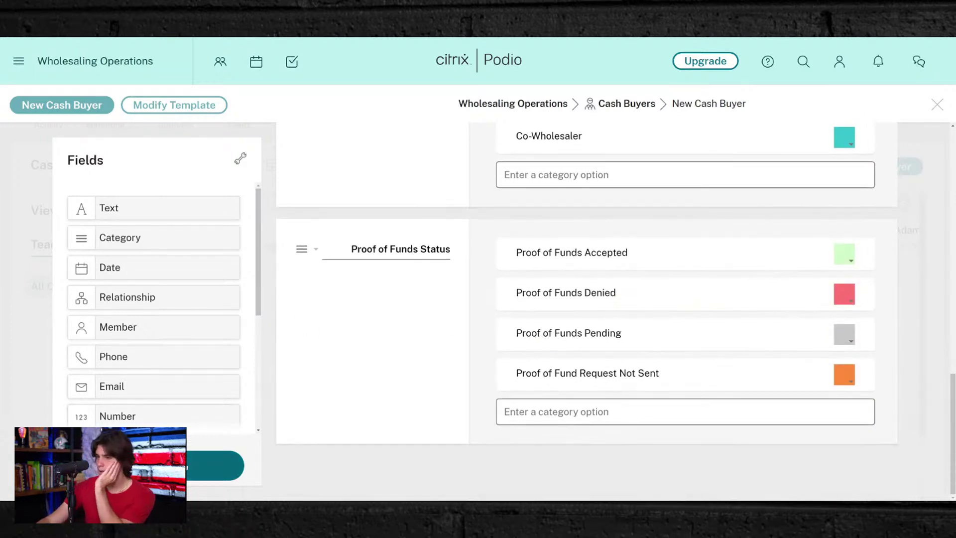
pyautogui.scroll(4, 463, 294)
pyautogui.scroll(-3, 463, 295)
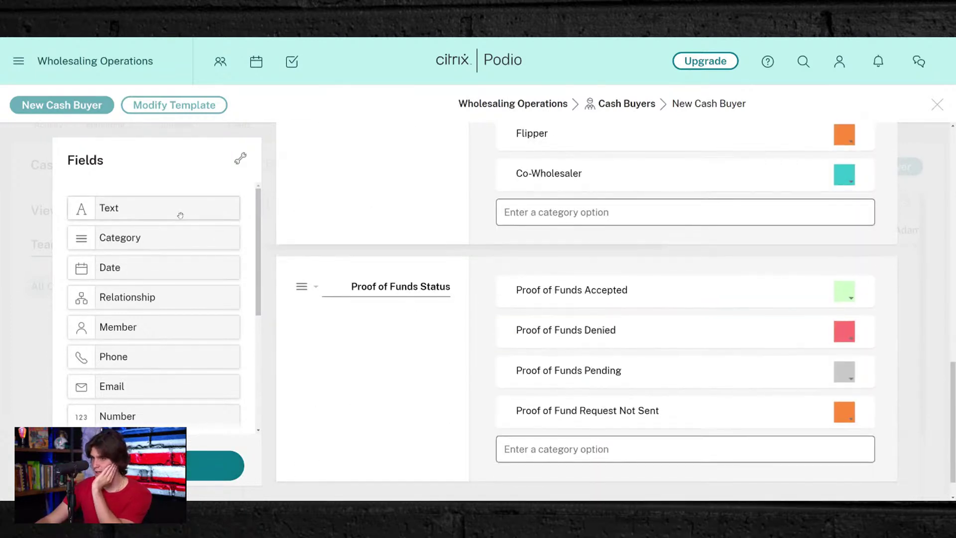
pyautogui.moveTo(179, 213); pyautogui.dragTo(442, 445)
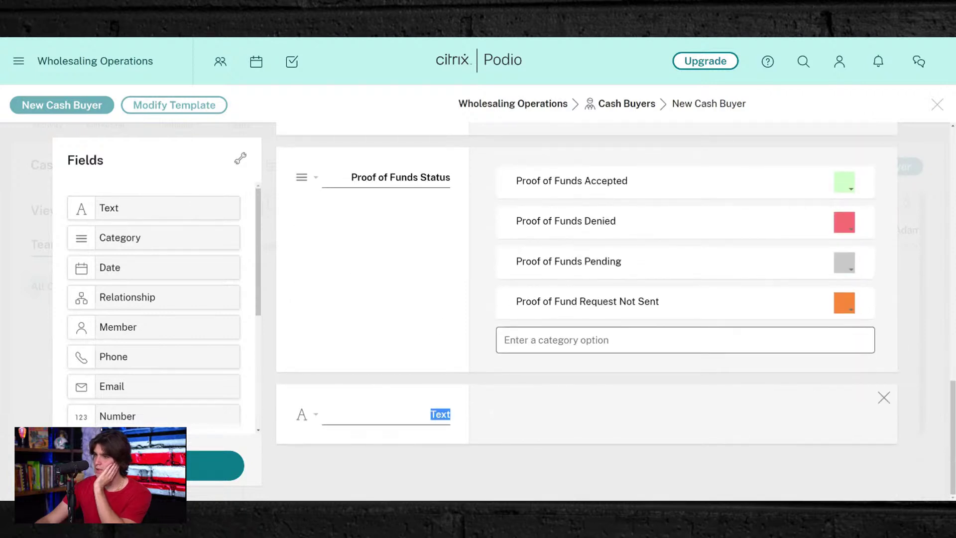
pyautogui.write('Cas')
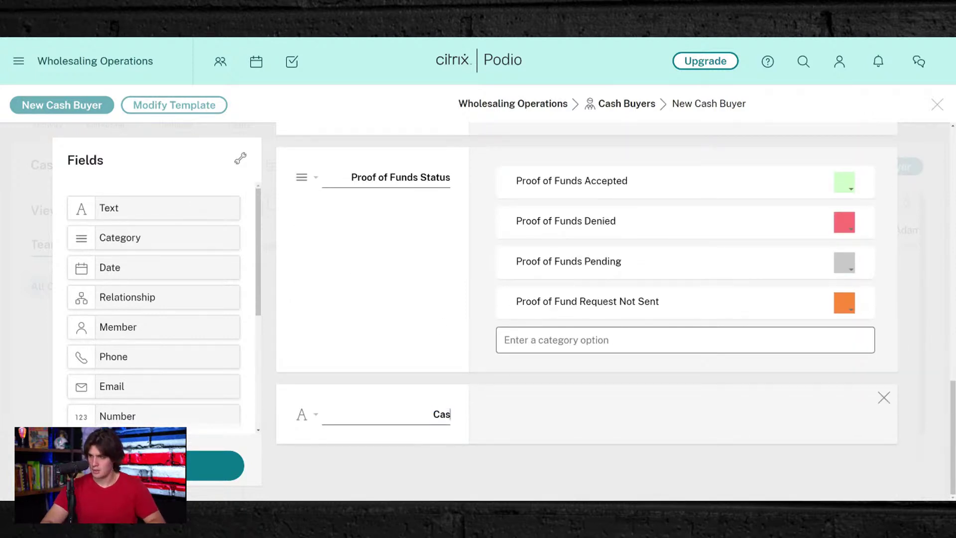
pyautogui.press('BackSpace')
pyautogui.write('sh B')
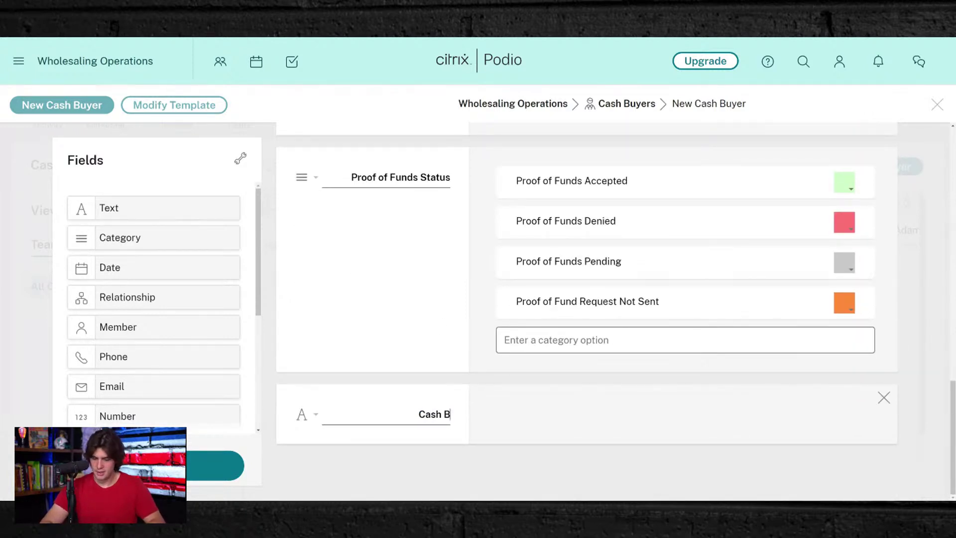
pyautogui.write('uyer Criteria')
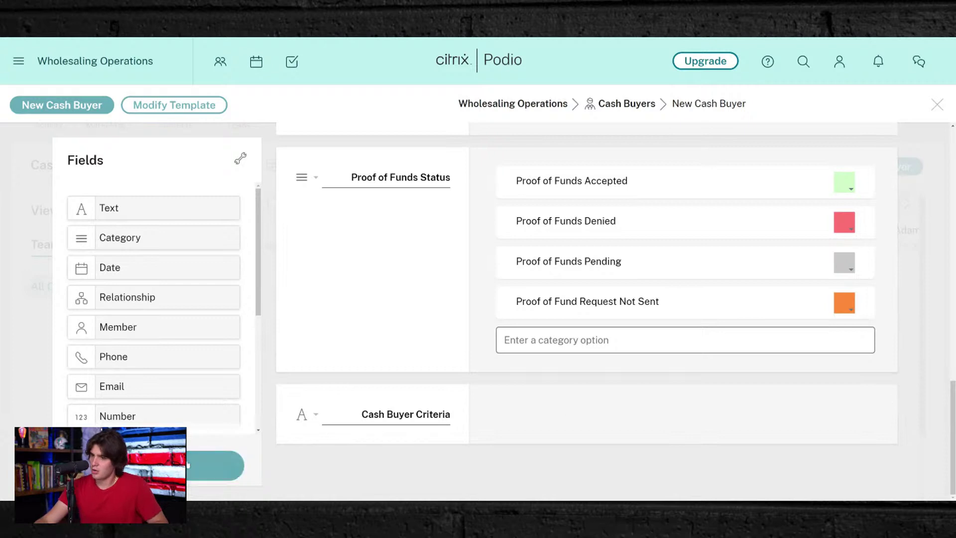
pyautogui.click(188, 465)
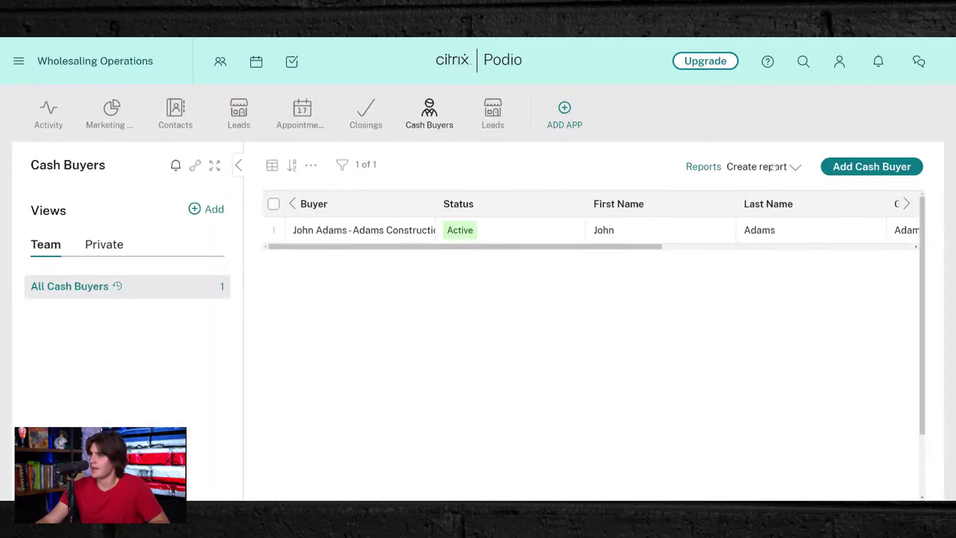
# - Select the single cash buyer record and permanently delete it, confirming with 'delete these items'
pyautogui.click(273, 230)
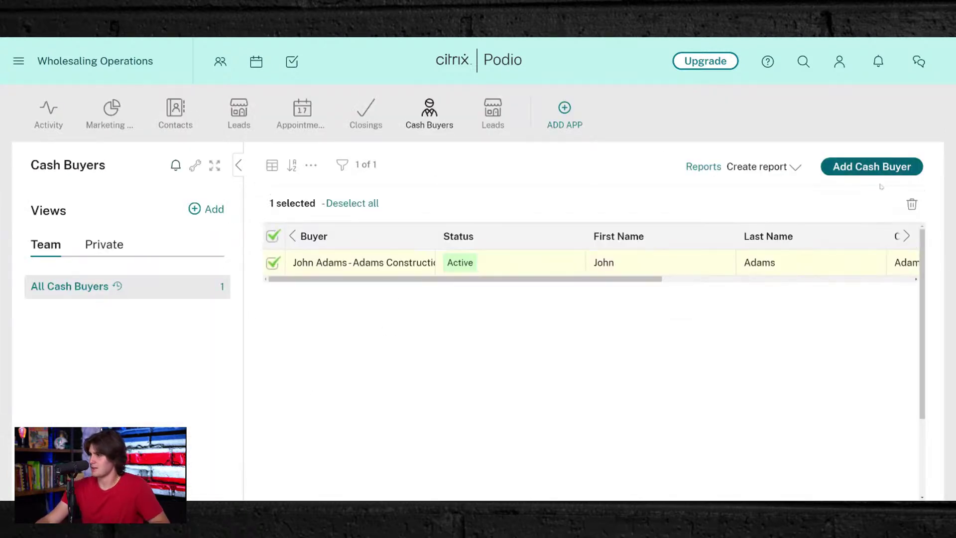
pyautogui.click(912, 203)
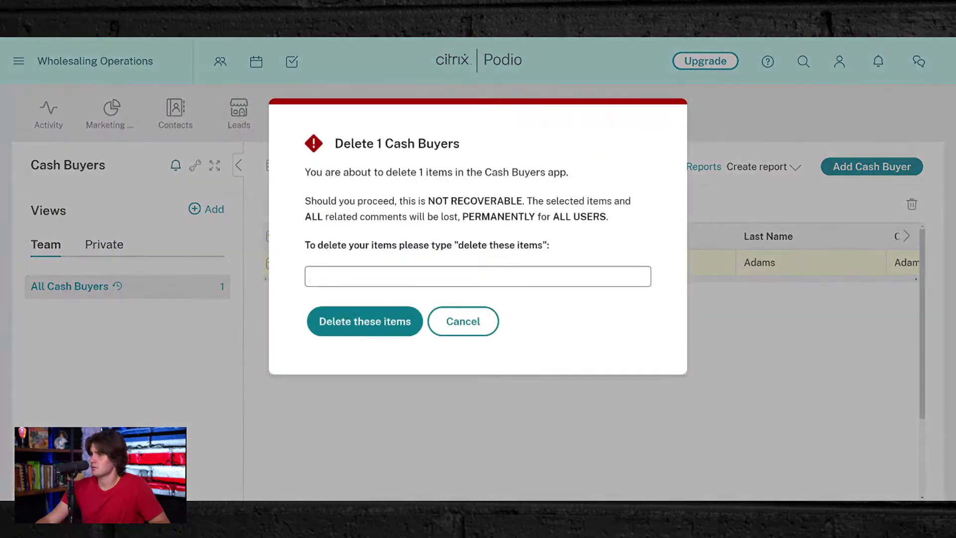
pyautogui.moveTo(458, 244); pyautogui.dragTo(543, 245)
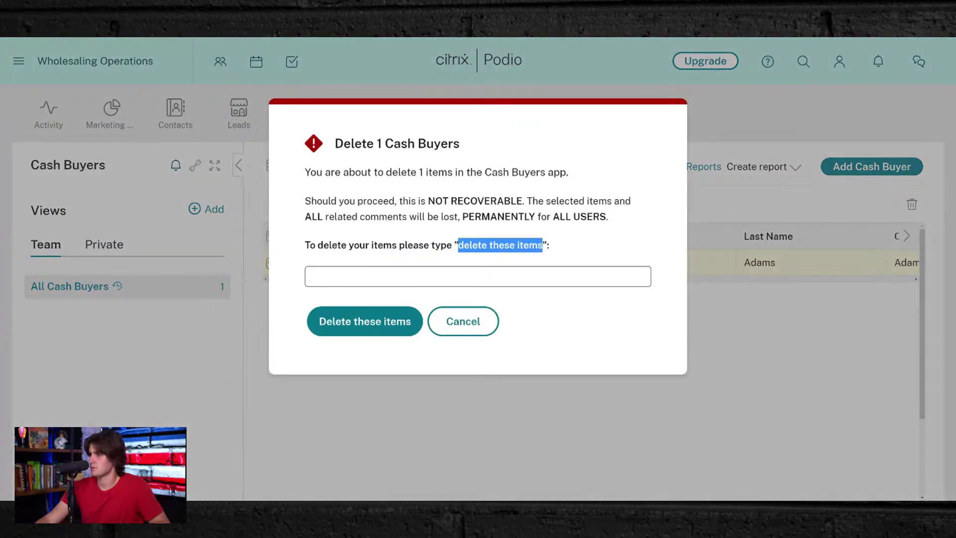
pyautogui.hotkey('ctrl', 'c')
pyautogui.click(504, 271)
pyautogui.hotkey('ctrl', 'v')
pyautogui.click(380, 314)
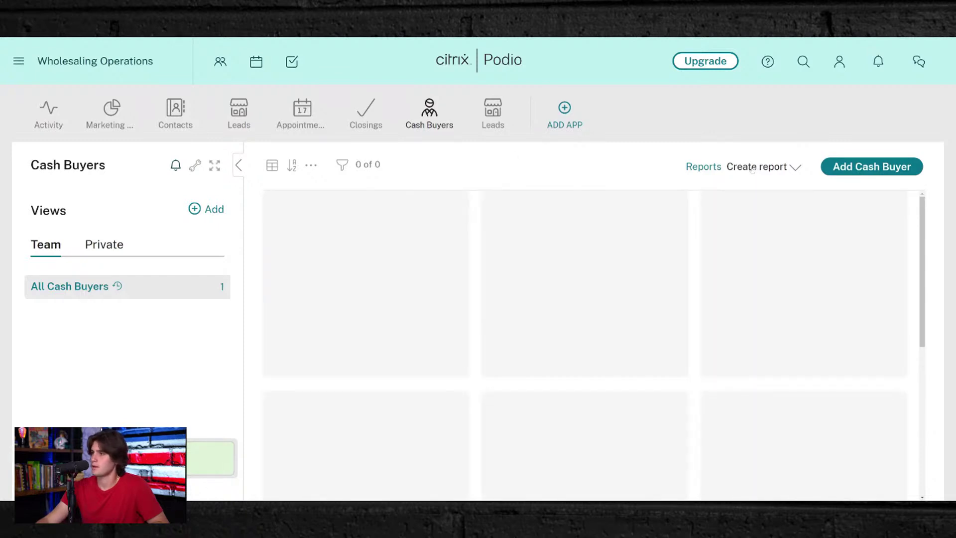
# - Start a new cash buyer with the buyer's first and last name and company ABC Homes LLC
pyautogui.click(903, 166)
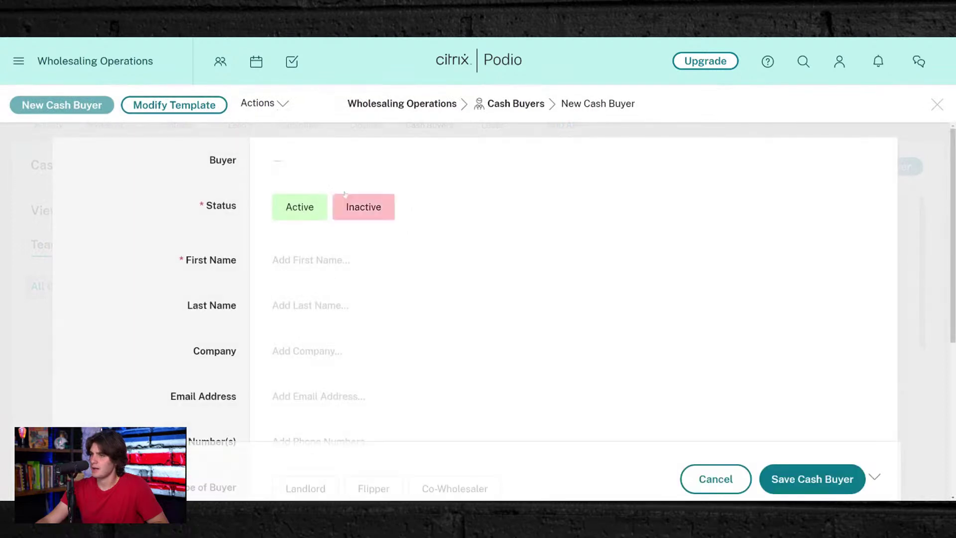
pyautogui.click(290, 271)
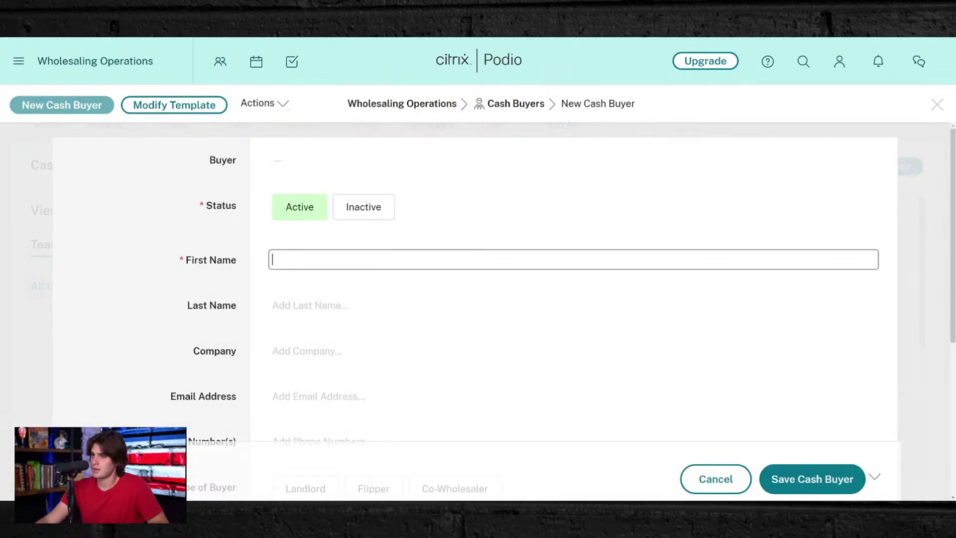
pyautogui.write('John')
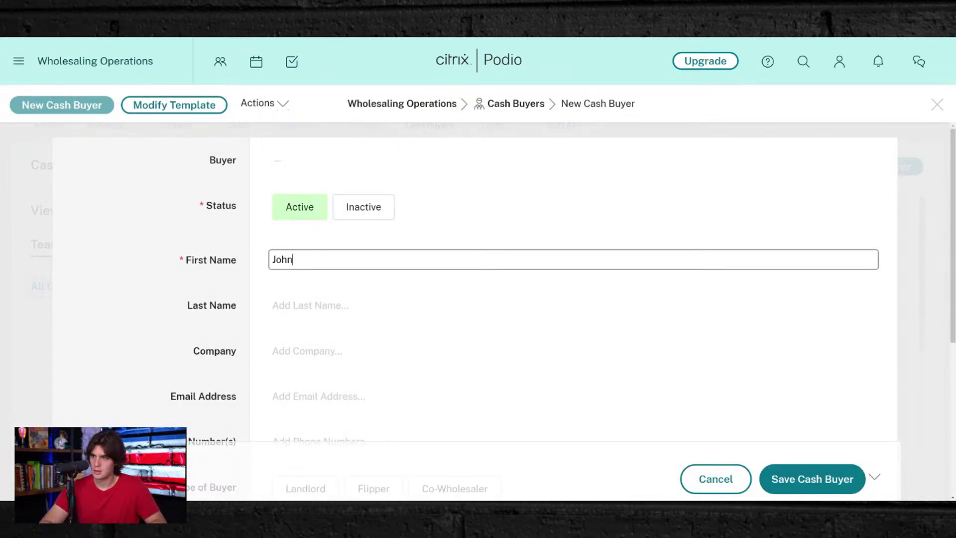
pyautogui.press('Tab')
pyautogui.write('Buyer')
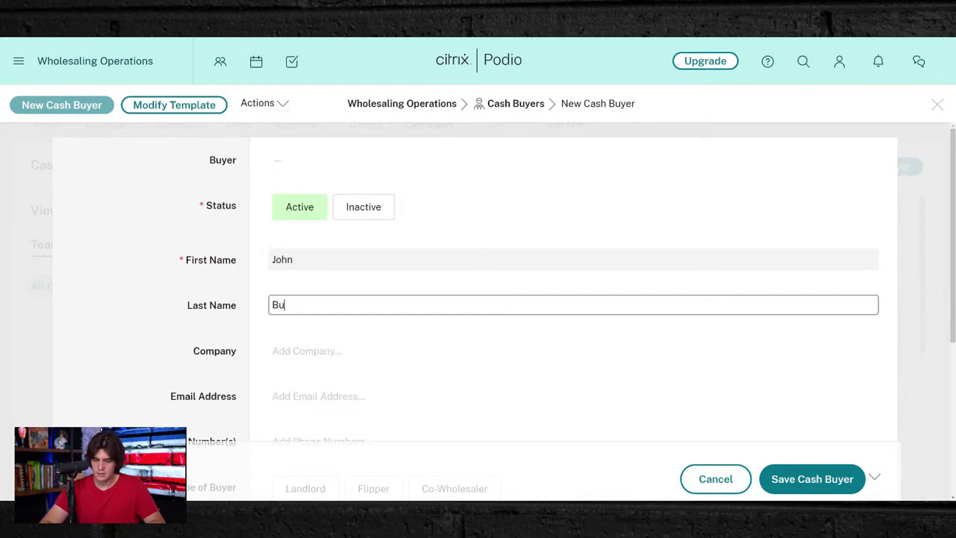
pyautogui.click(338, 349)
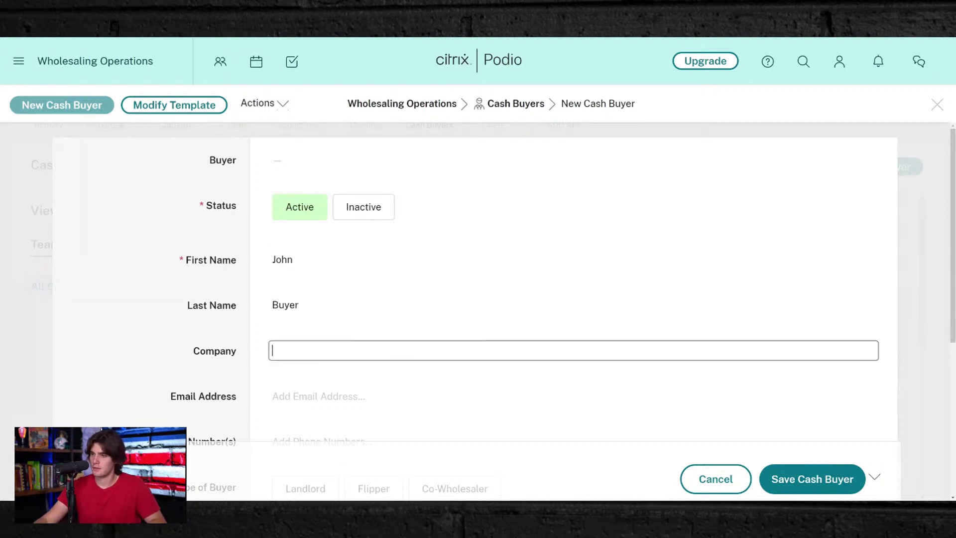
pyautogui.write('ABC Hom')
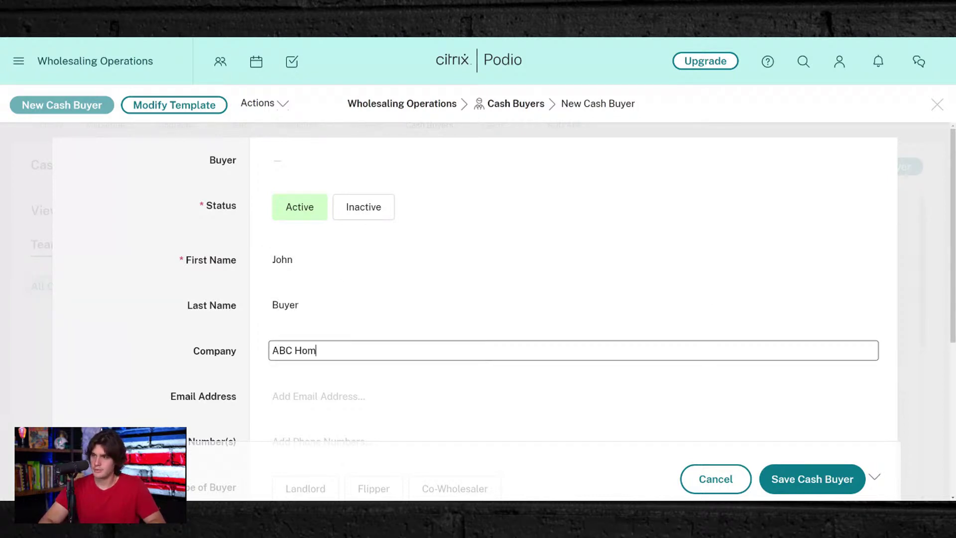
pyautogui.write('es LLC')
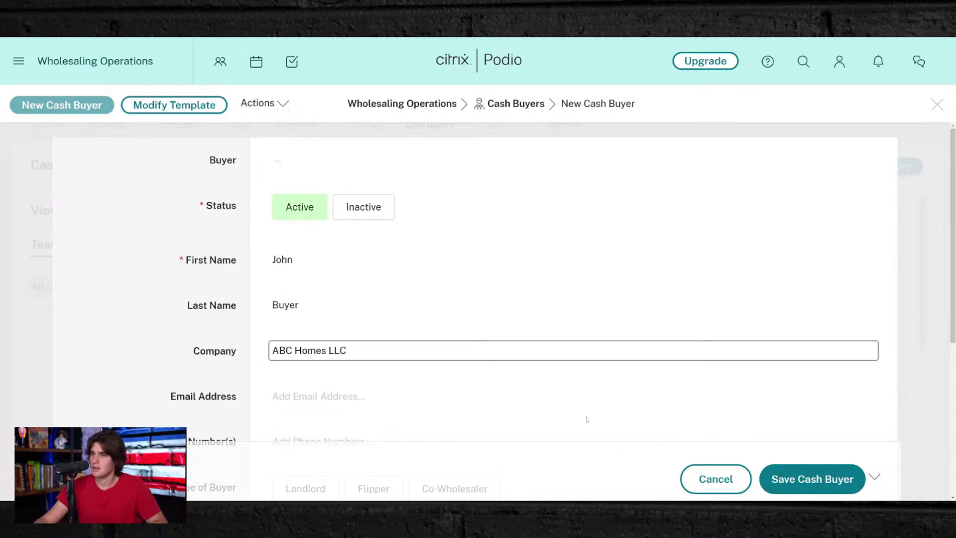
pyautogui.press('Tab')
pyautogui.scroll(-5, 398, 235)
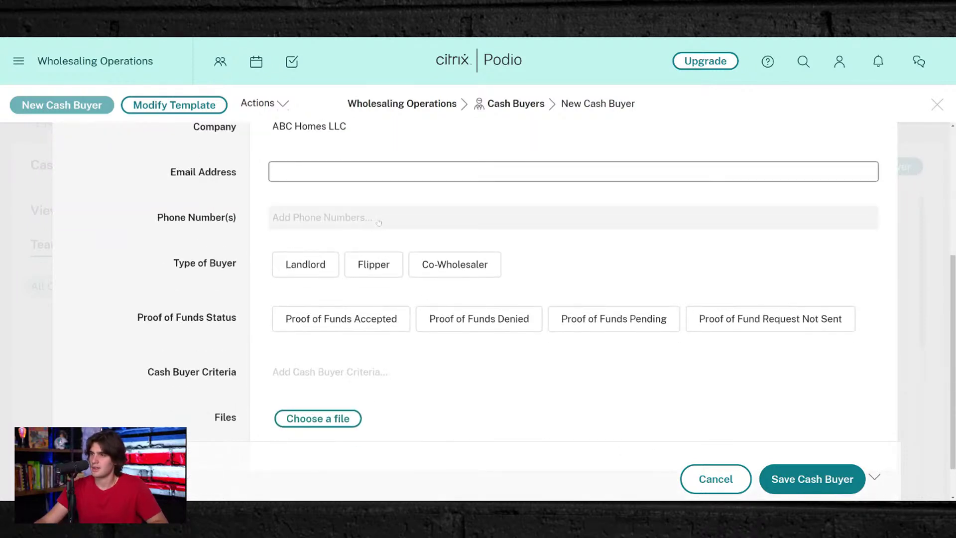
# - Set the buyer type to Flipper and Proof of Funds Status to Accepted
pyautogui.click(383, 216)
pyautogui.click(318, 293)
pyautogui.click(390, 294)
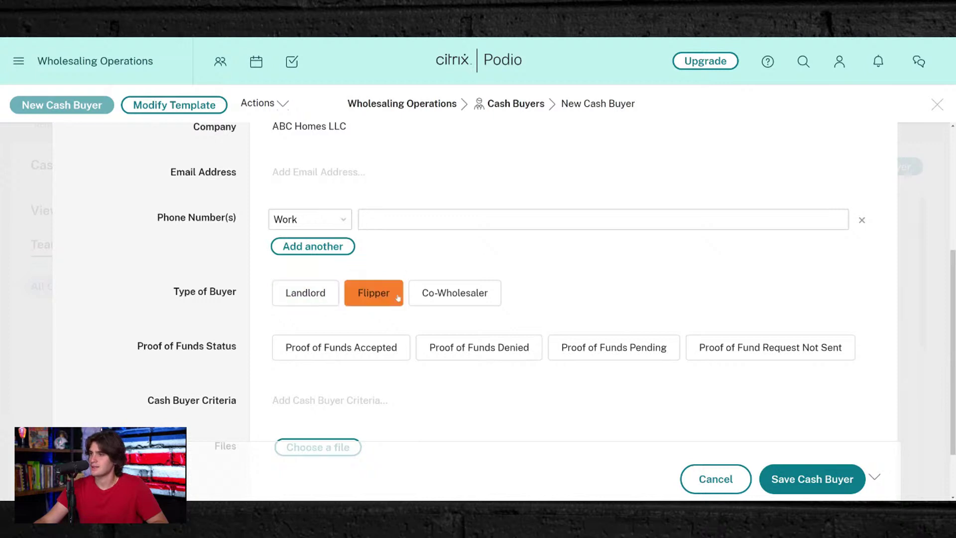
pyautogui.click(390, 316)
pyautogui.scroll(-1, 389, 318)
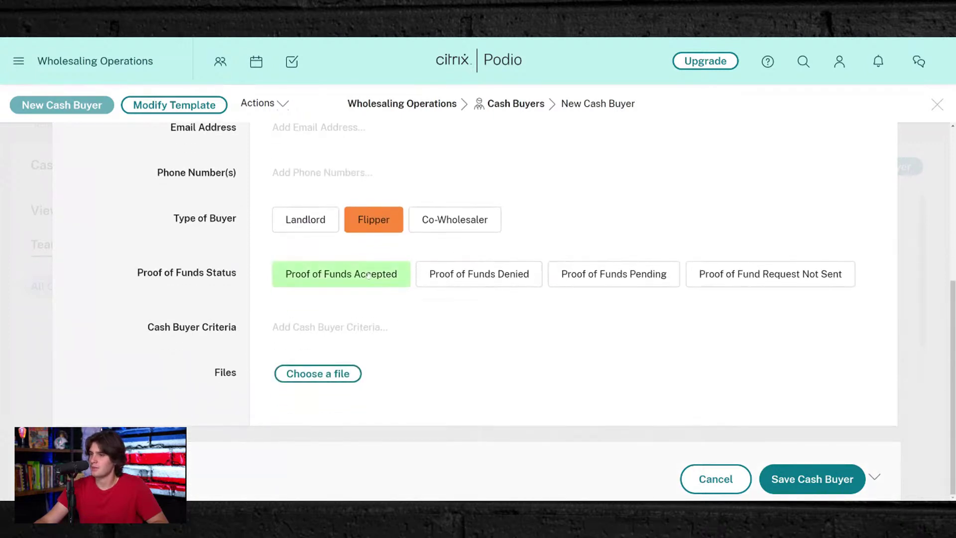
# - Enter criteria for Palm Beach County flips at $100-750k, closing in 3 weeks, and save
pyautogui.click(387, 326)
pyautogui.write('B')
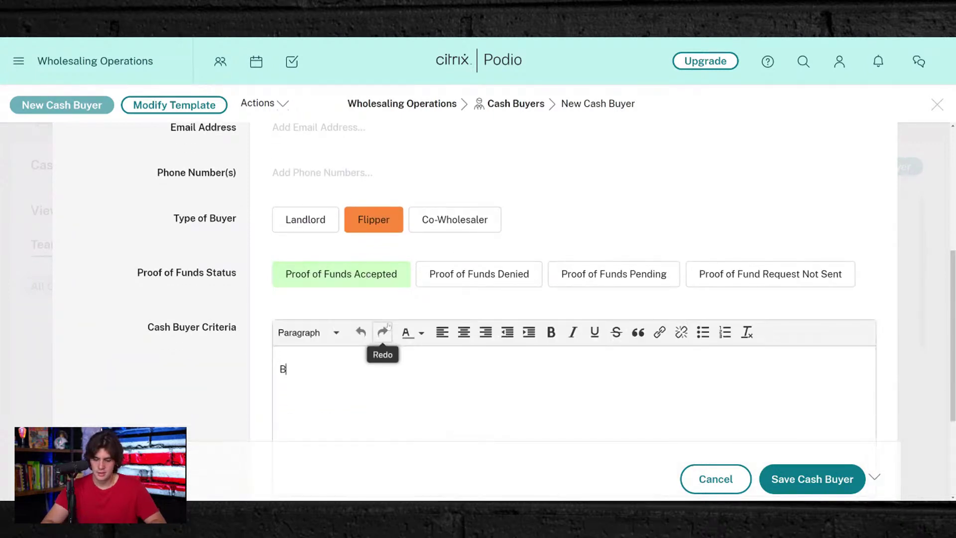
pyautogui.write('uying in')
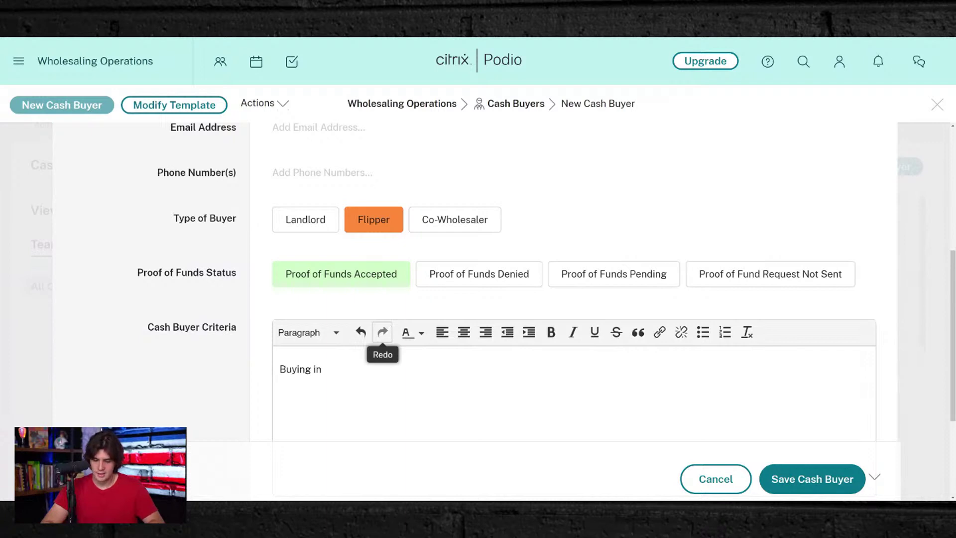
pyautogui.write(' Palm')
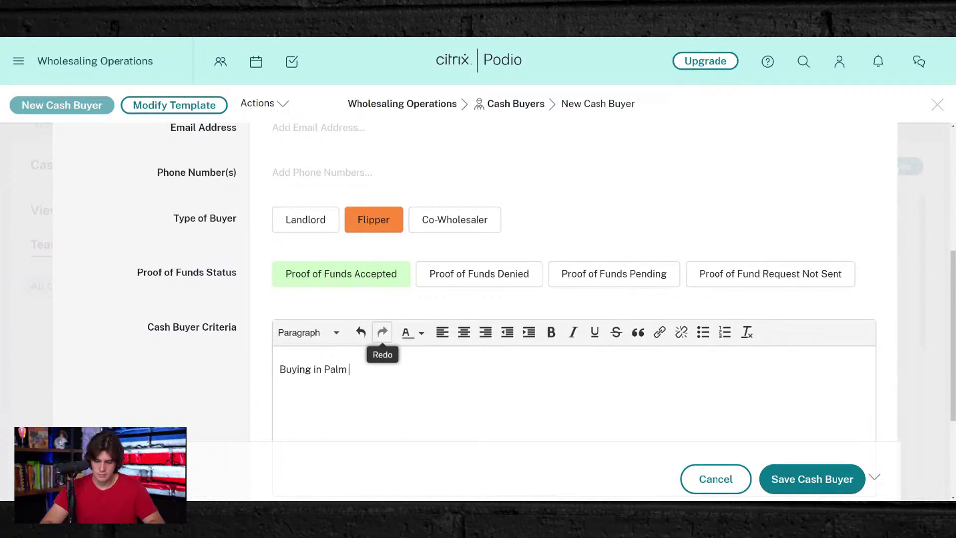
pyautogui.write(' Beach County')
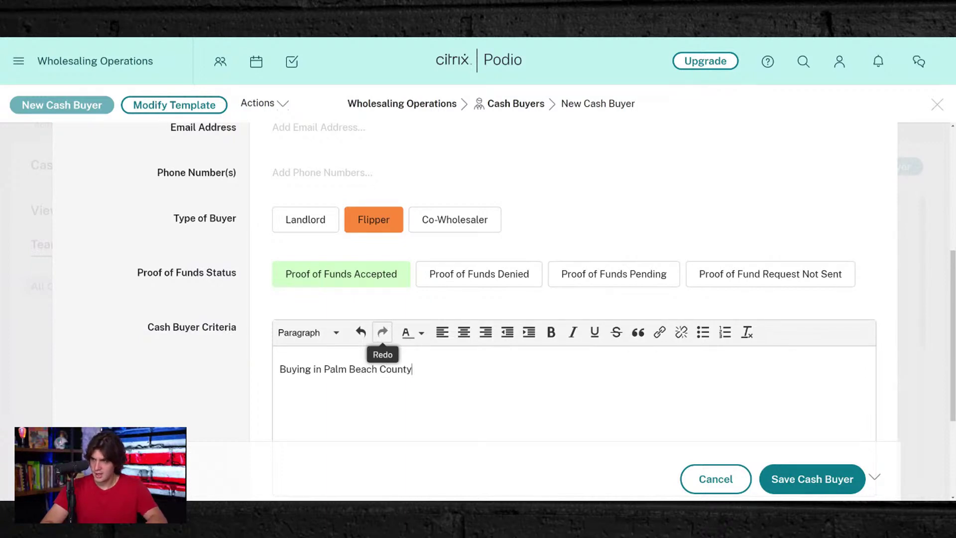
pyautogui.write(' (')
pyautogui.press('BackSpace')
pyautogui.press('BackSpace')
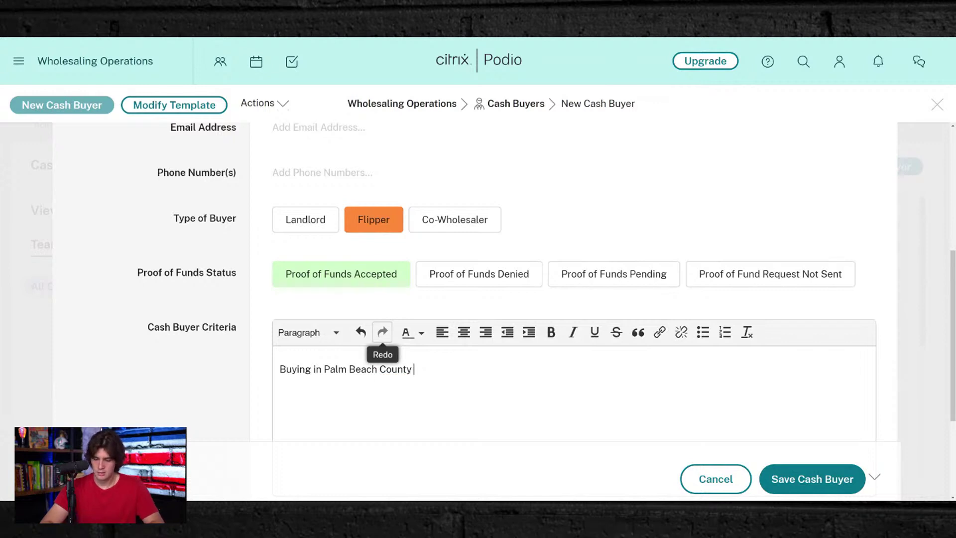
pyautogui.write('for houses ty')
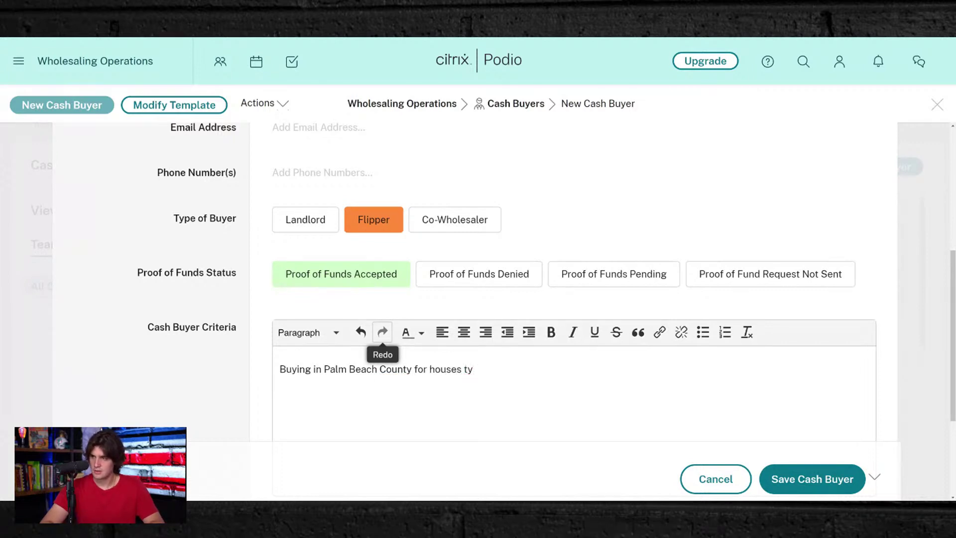
pyautogui.write('oo flip $100')
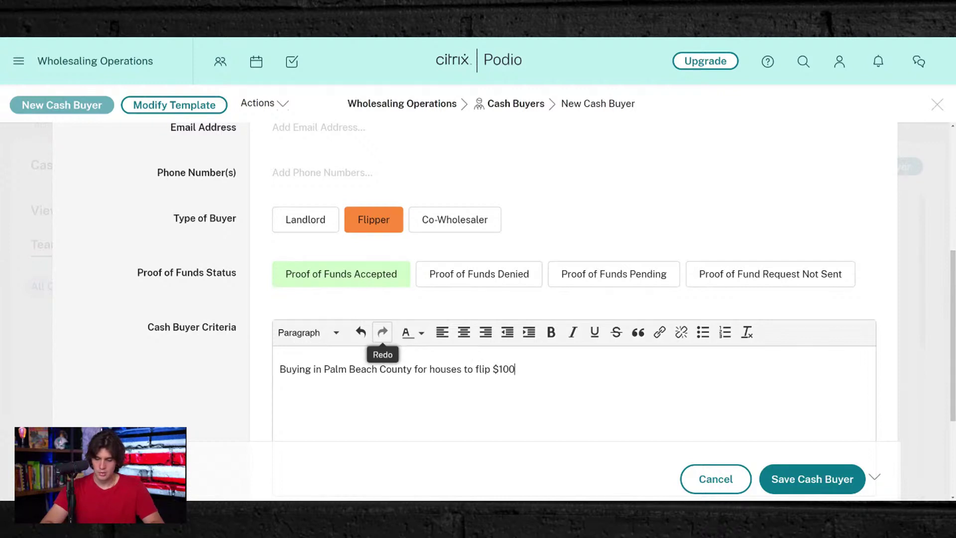
pyautogui.write('-750k buy p')
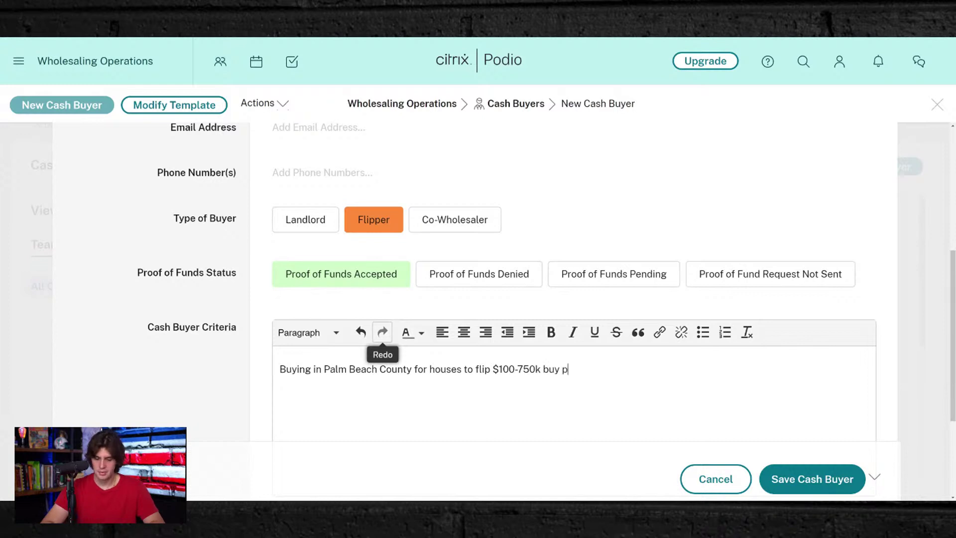
pyautogui.write('rices')
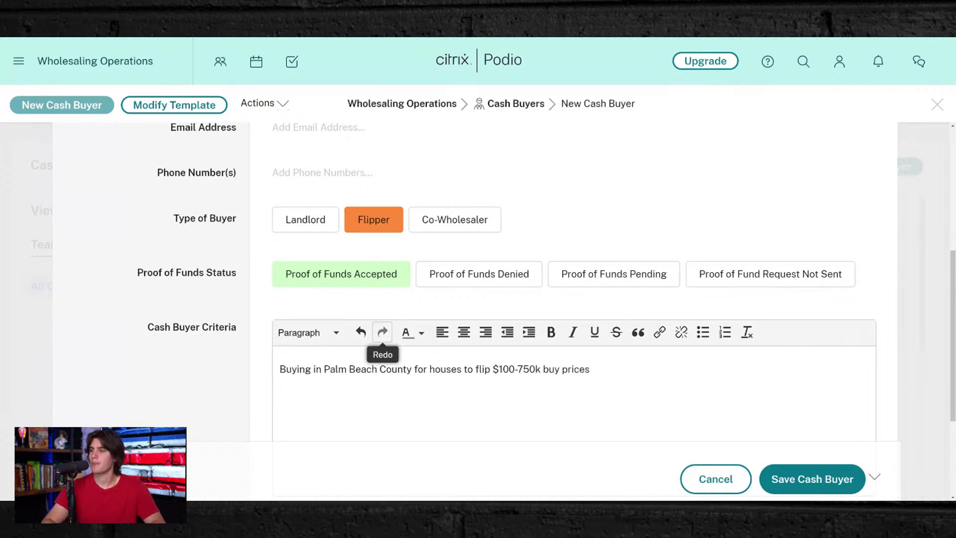
pyautogui.write('. Ready to close in')
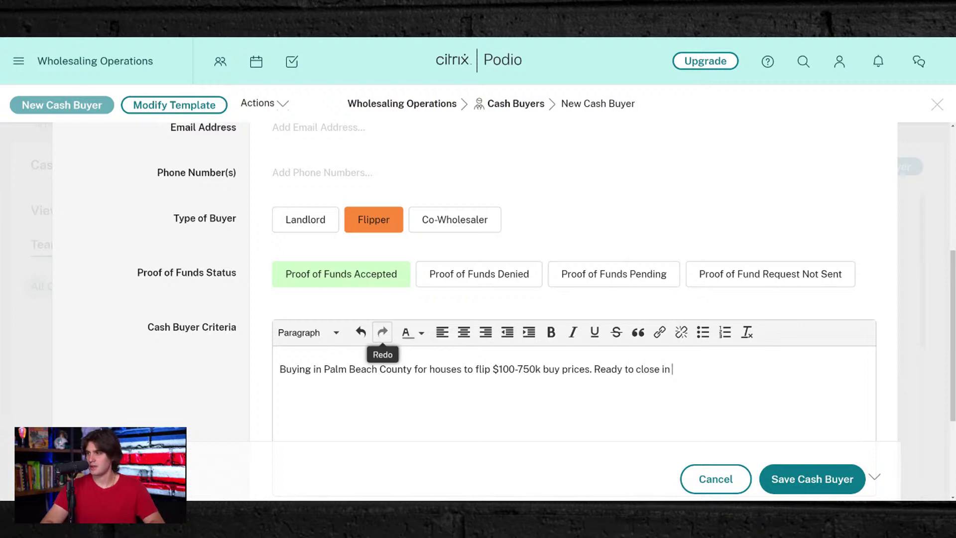
pyautogui.write(' 3 weeks o')
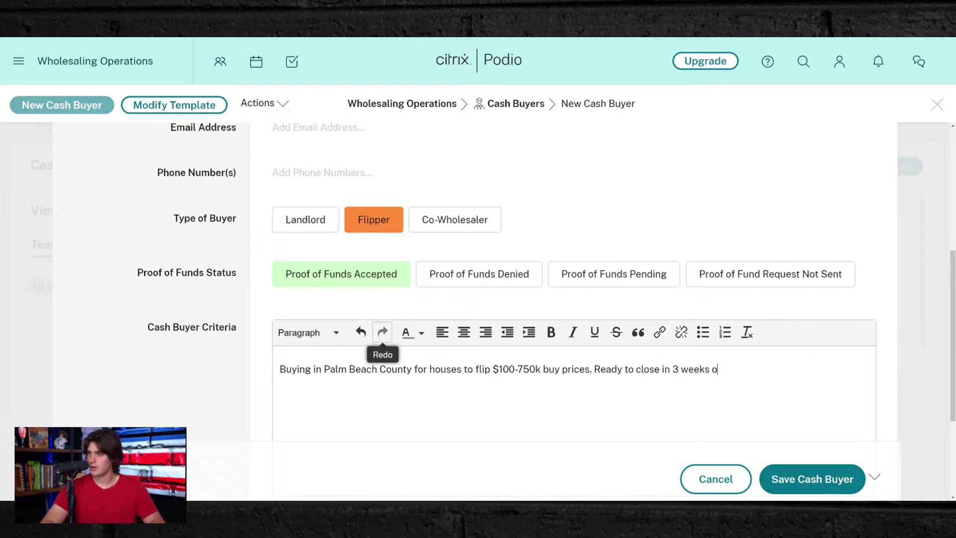
pyautogui.write('r less')
pyautogui.scroll(-3, 372, 285)
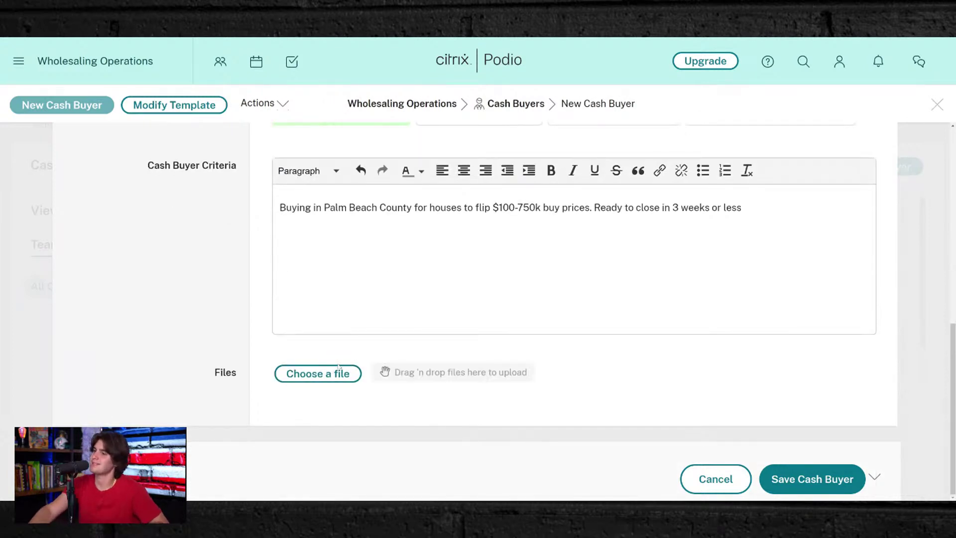
pyautogui.click(834, 475)
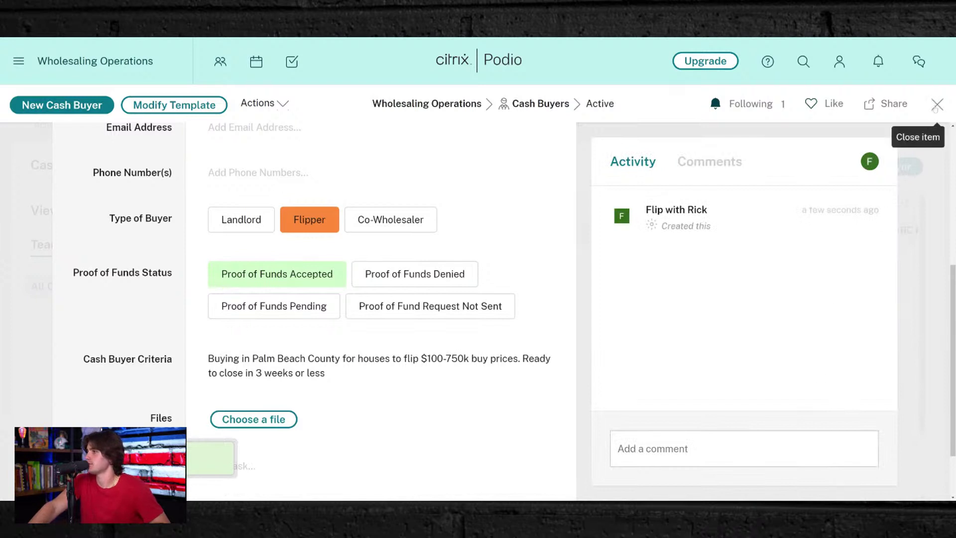
# - Close the saved buyer record and switch to the Leads app
pyautogui.click(935, 105)
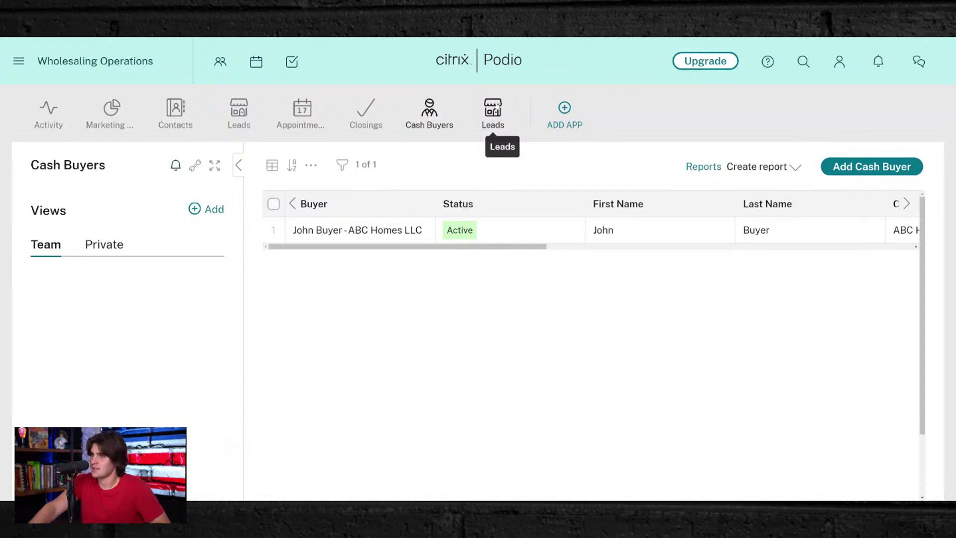
pyautogui.click(492, 111)
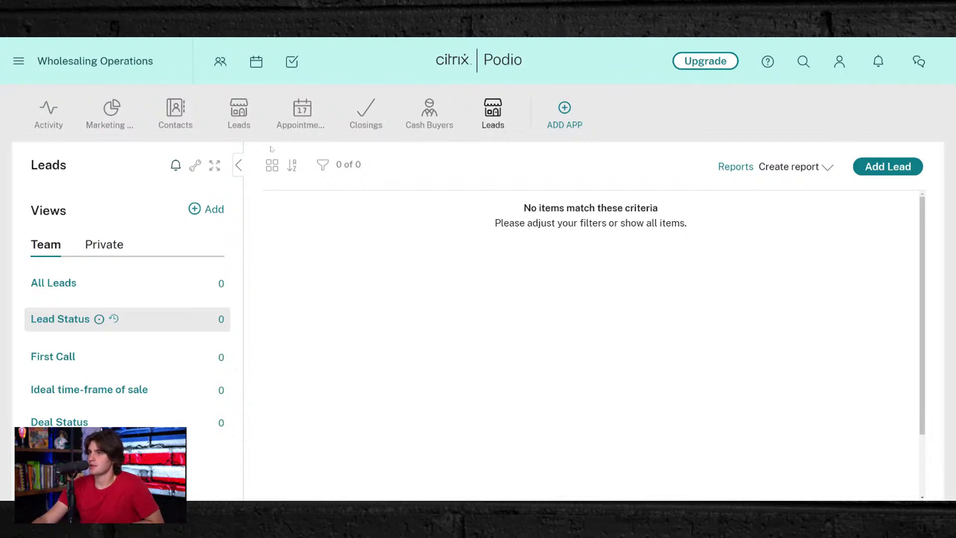
# - In App settings, change the app name to JV LEADS, choose the lightning bolt icon, and save
pyautogui.click(195, 166)
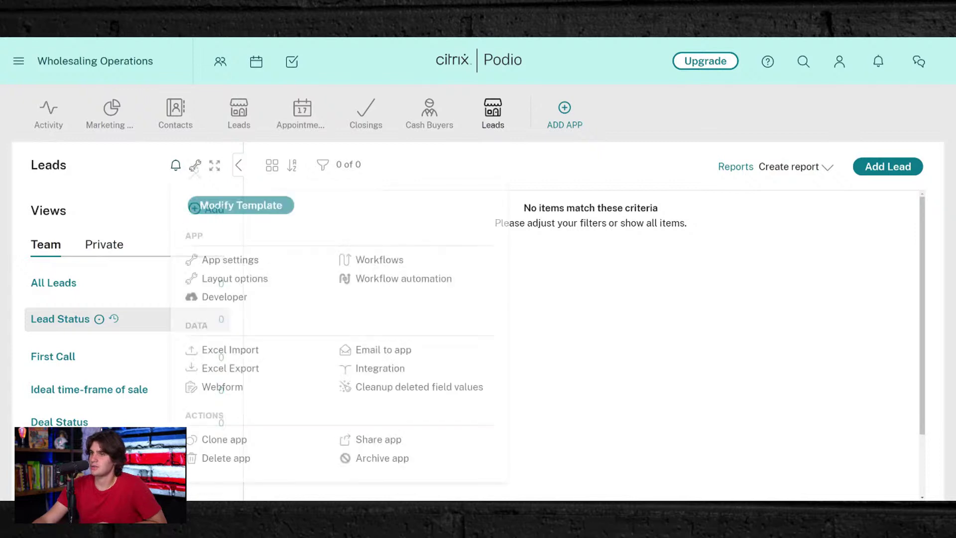
pyautogui.click(221, 265)
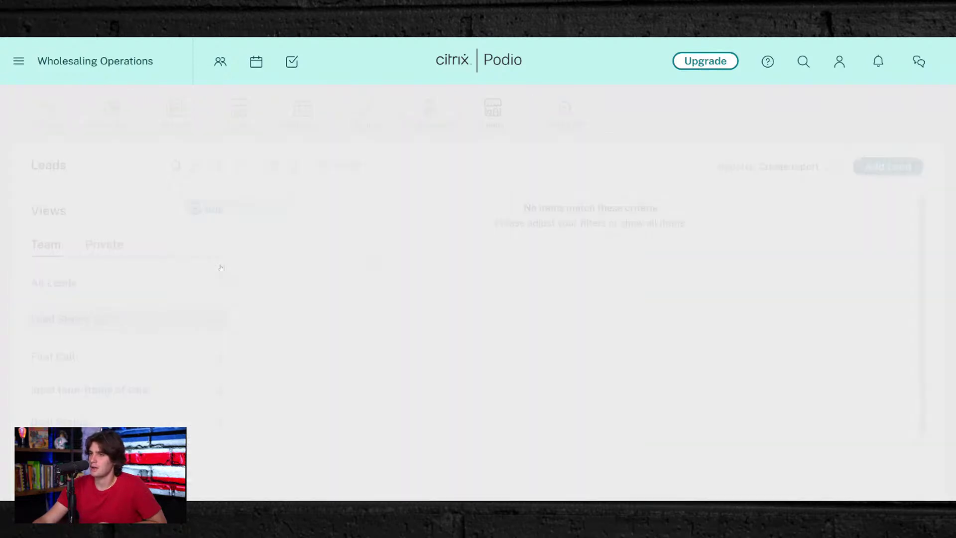
pyautogui.tripleClick(425, 185)
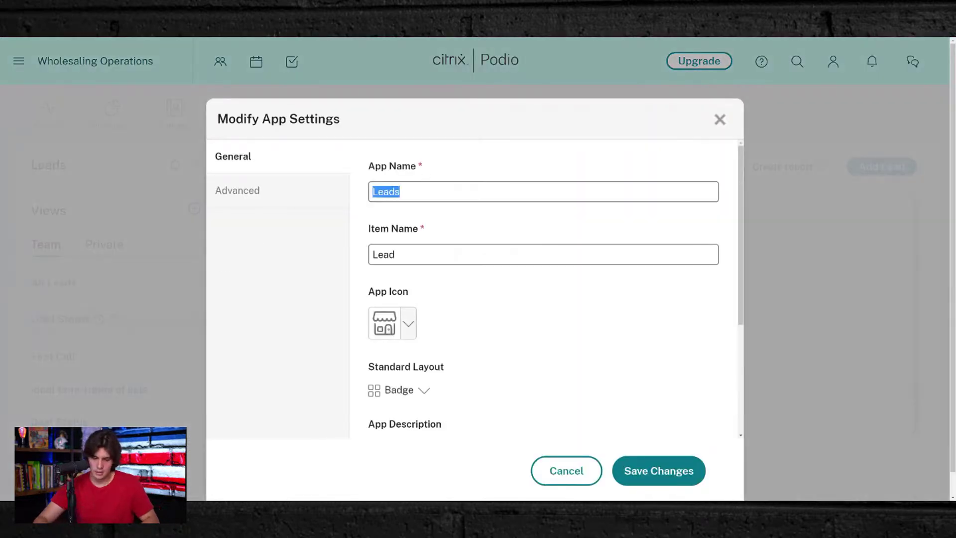
pyautogui.write('JV LEADS')
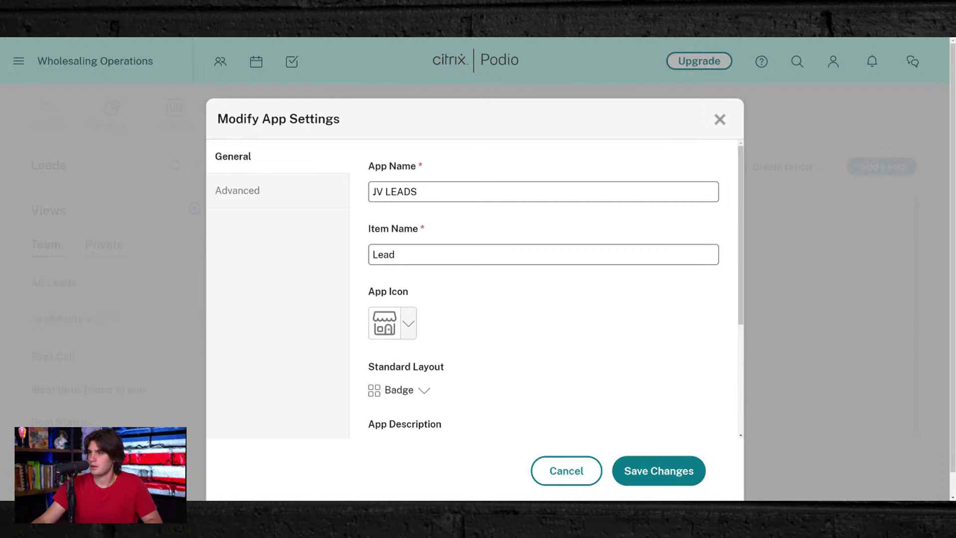
pyautogui.click(400, 324)
pyautogui.scroll(-6, 293, 204)
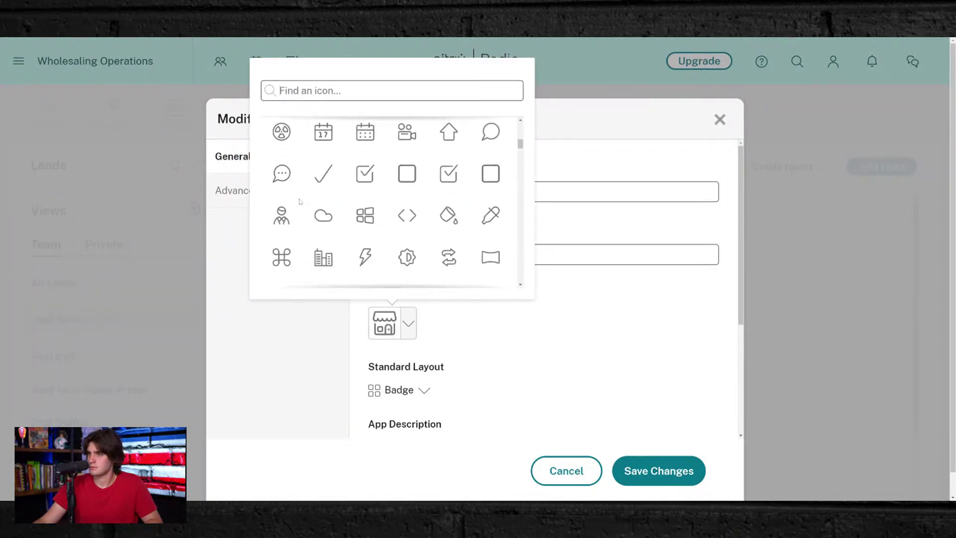
pyautogui.scroll(-2, 300, 201)
pyautogui.click(358, 182)
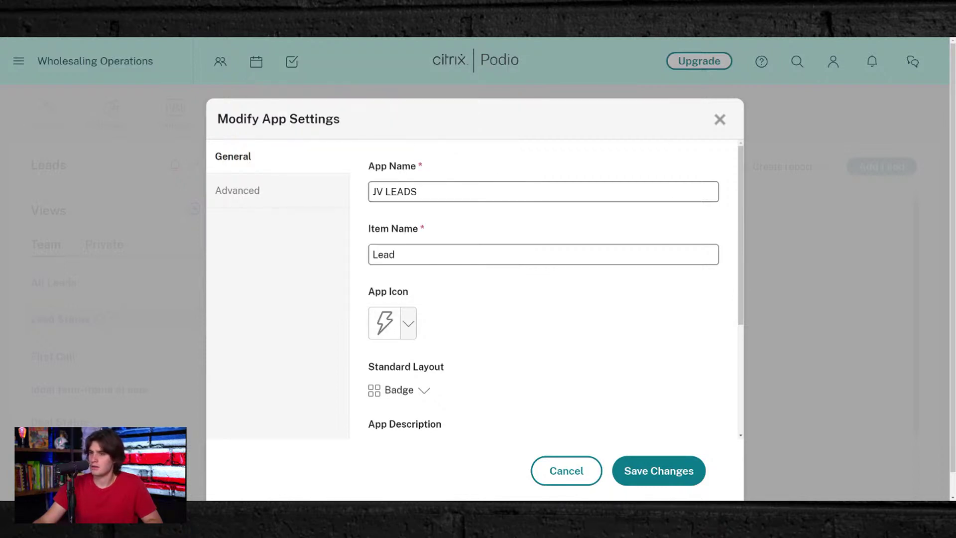
pyautogui.scroll(-3, 543, 289)
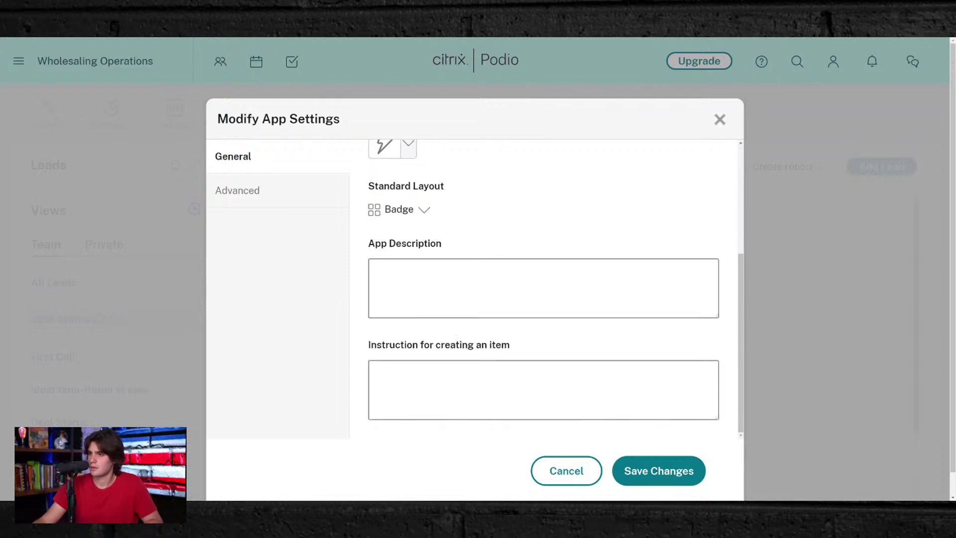
pyautogui.click(649, 473)
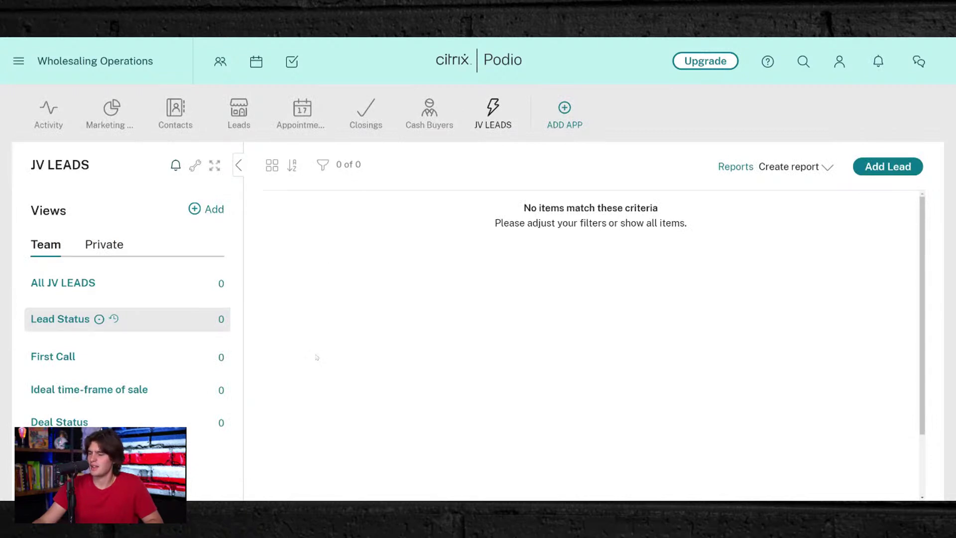
# - Open the JV LEADS template editor and review its fields from Zillow Link down to Deal Status
pyautogui.click(195, 165)
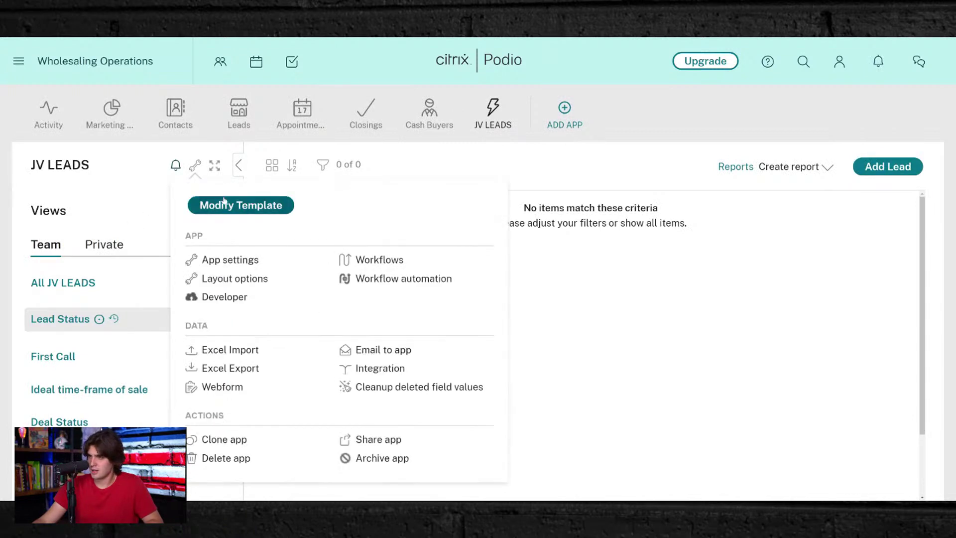
pyautogui.click(225, 206)
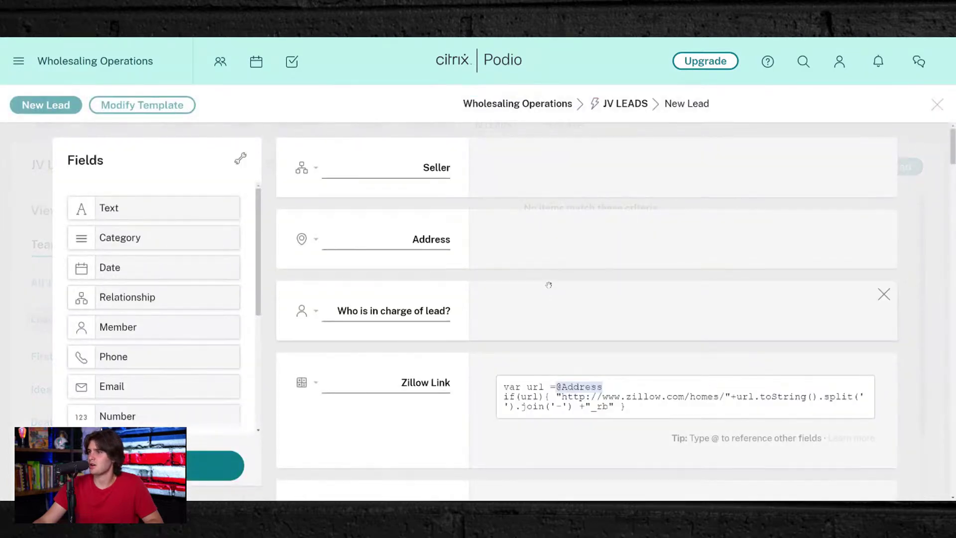
pyautogui.scroll(-8, 407, 213)
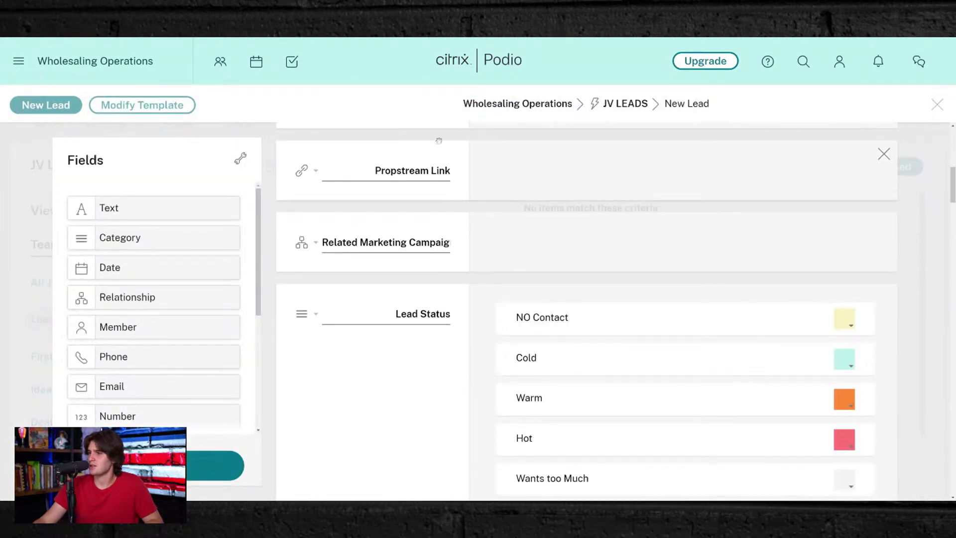
pyautogui.scroll(-7, 394, 284)
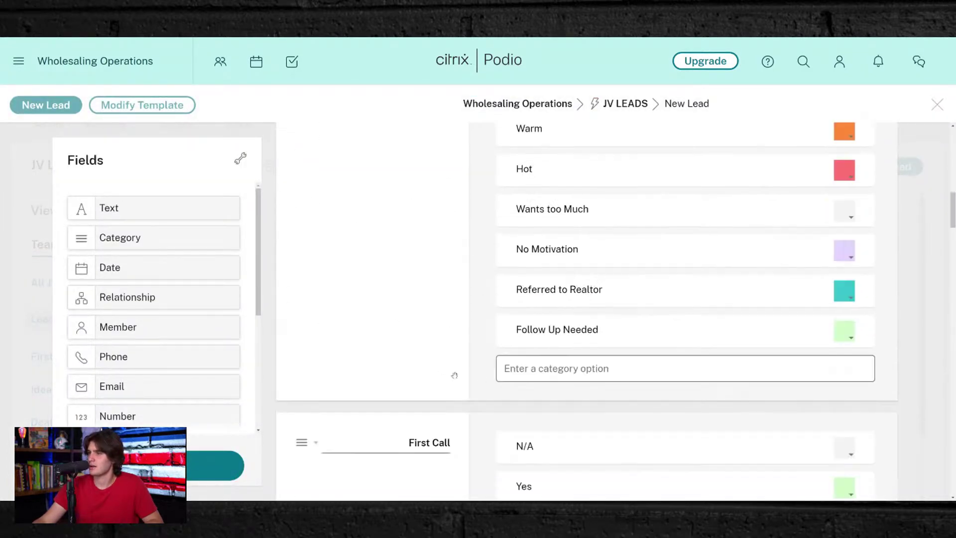
pyautogui.scroll(15, 365, 301)
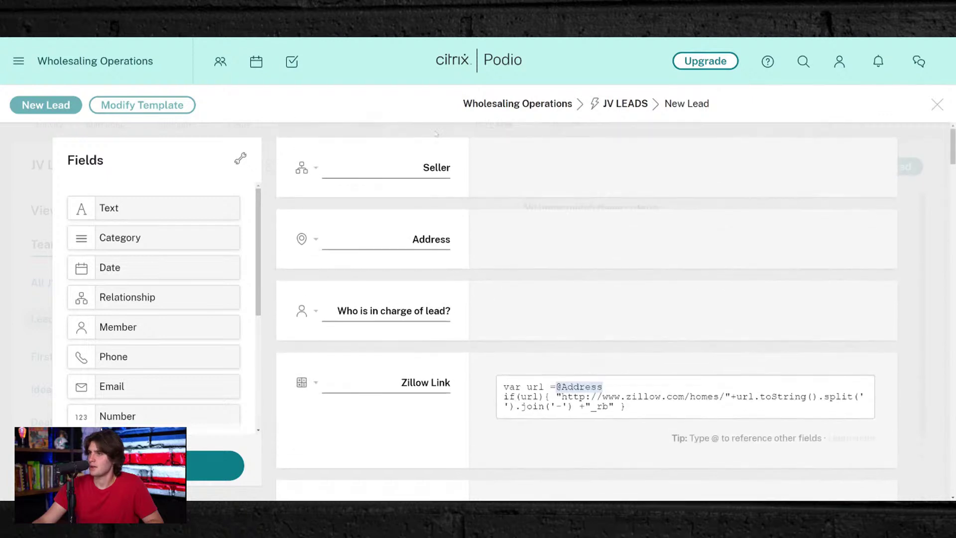
pyautogui.scroll(-15, 443, 291)
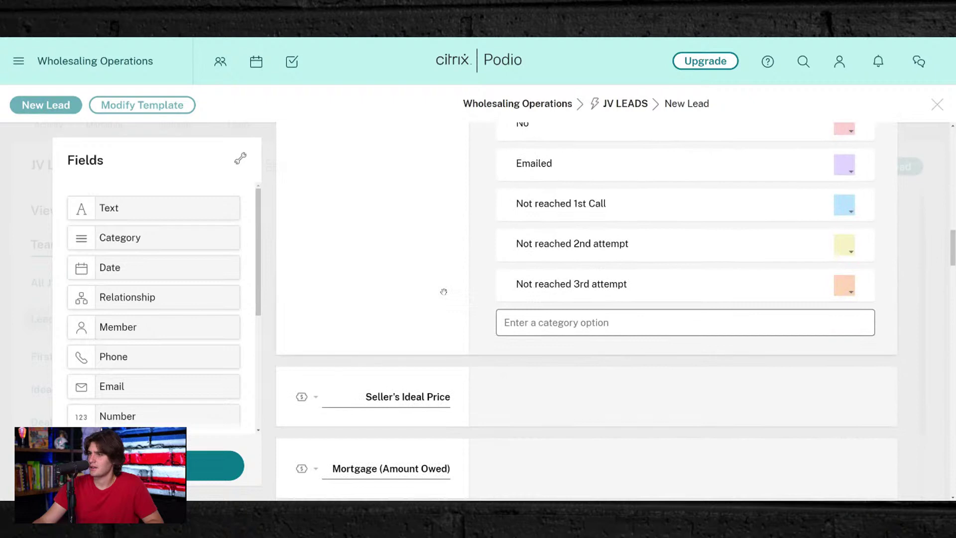
pyautogui.scroll(-15, 416, 218)
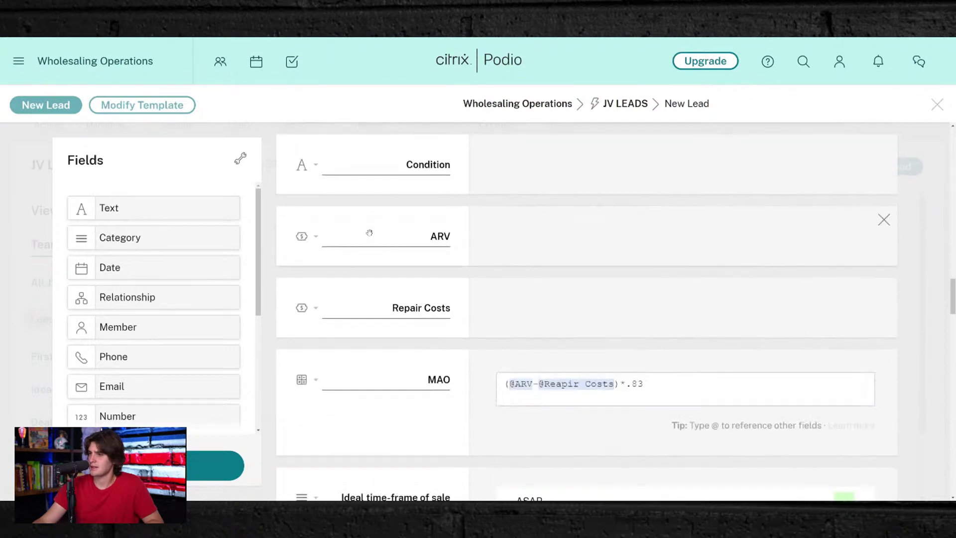
pyautogui.scroll(-20, 367, 235)
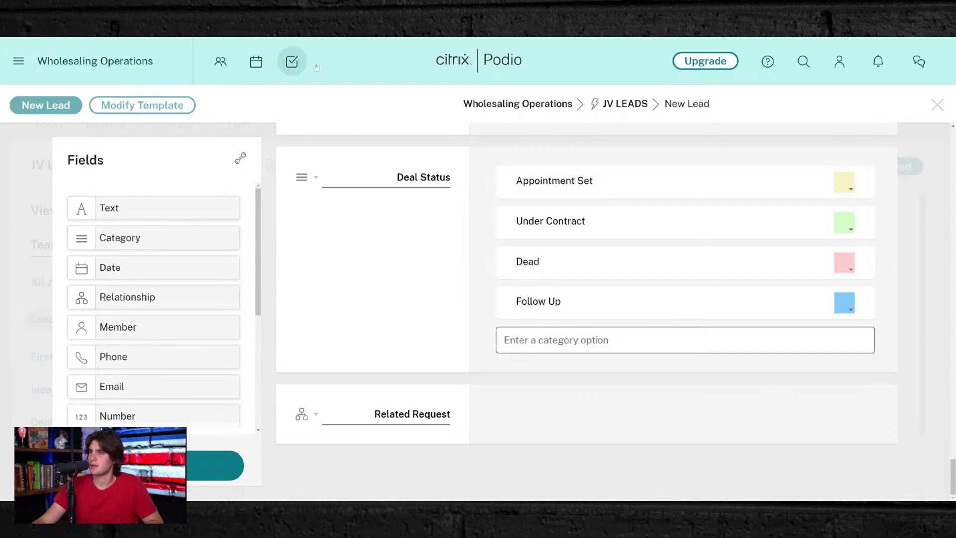
# - Add a text field below Related Request labelled 'Wholesaler First & Last Name'
pyautogui.moveTo(139, 209); pyautogui.dragTo(384, 467)
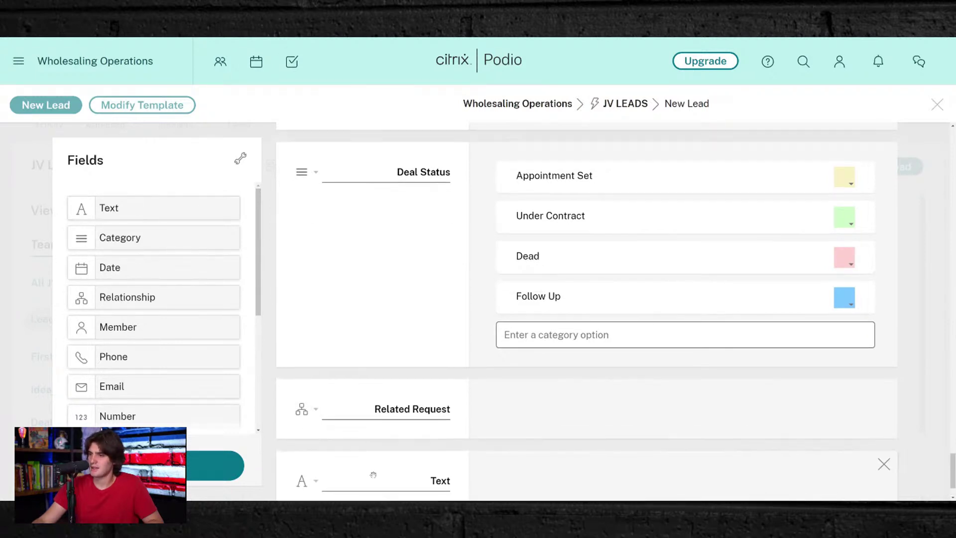
pyautogui.scroll(-2, 384, 467)
pyautogui.doubleClick(439, 414)
pyautogui.write('Wholes')
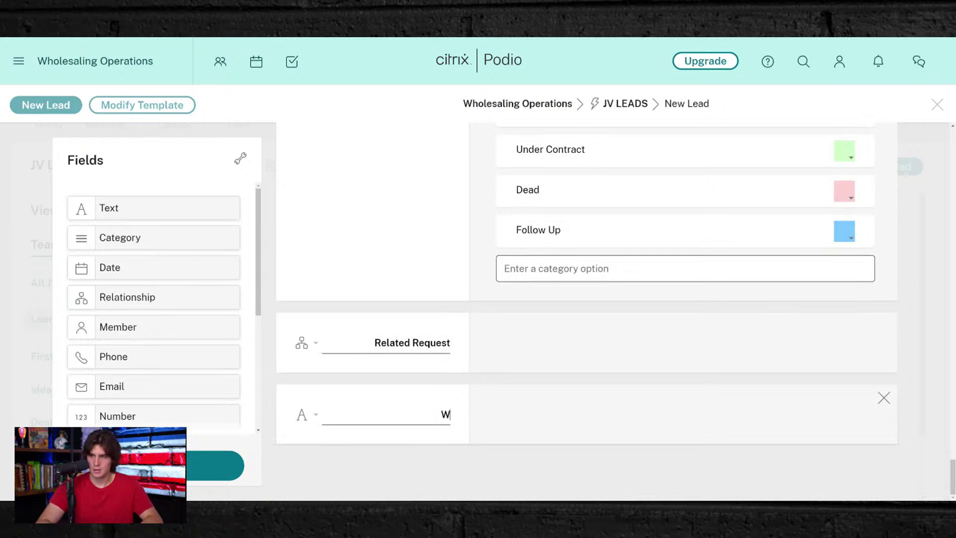
pyautogui.press('BackSpace')
pyautogui.press('BackSpace')
pyautogui.press('BackSpace')
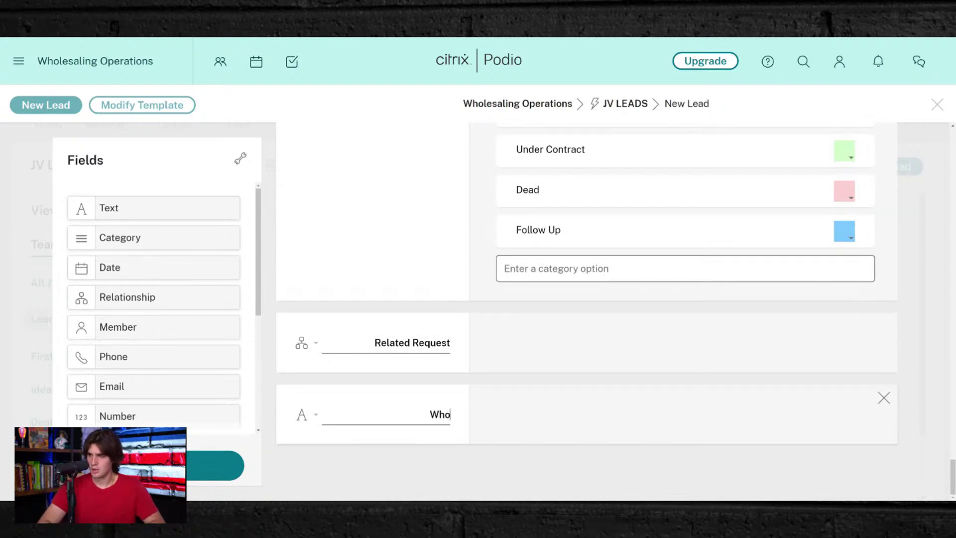
pyautogui.press('BackSpace')
pyautogui.press('BackSpace')
pyautogui.press('BackSpace')
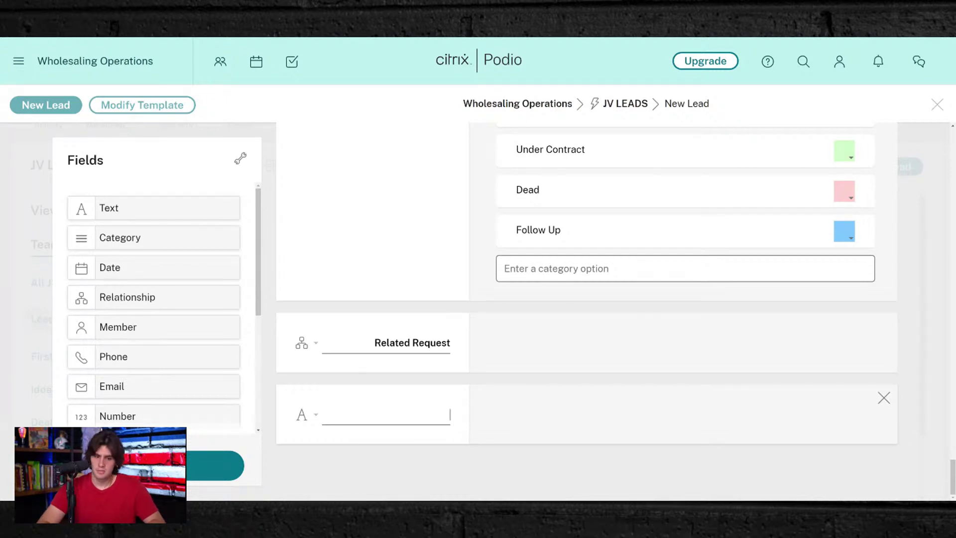
pyautogui.write('Wholesaler')
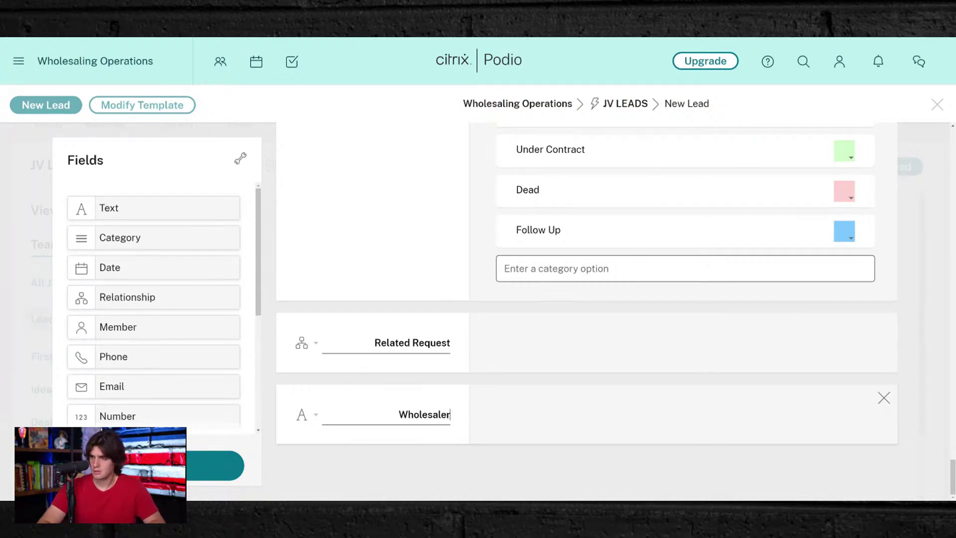
pyautogui.press('BackSpace')
pyautogui.press('BackSpace')
pyautogui.press('BackSpace')
pyautogui.press('BackSpace')
pyautogui.press('BackSpace')
pyautogui.press('BackSpace')
pyautogui.press('BackSpace')
pyautogui.press('BackSpace')
pyautogui.press('BackSpace')
pyautogui.press('BackSpace')
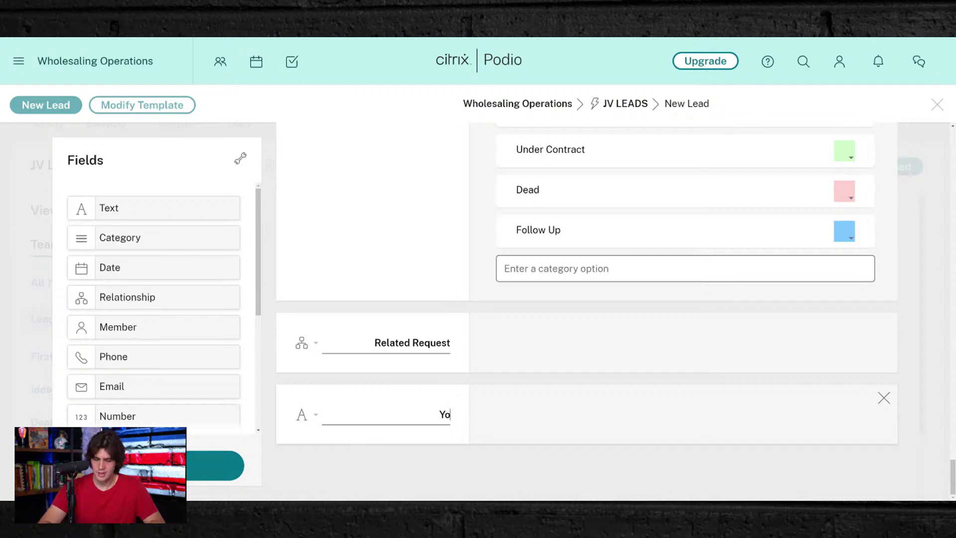
pyautogui.write('Your Name')
pyautogui.press('BackSpace')
pyautogui.press('BackSpace')
pyautogui.press('BackSpace')
pyautogui.press('BackSpace')
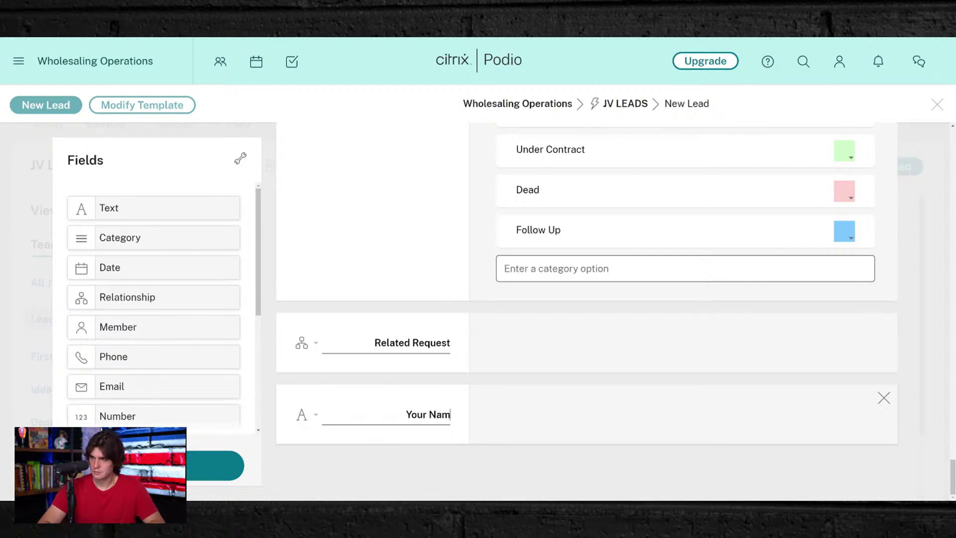
pyautogui.write('First')
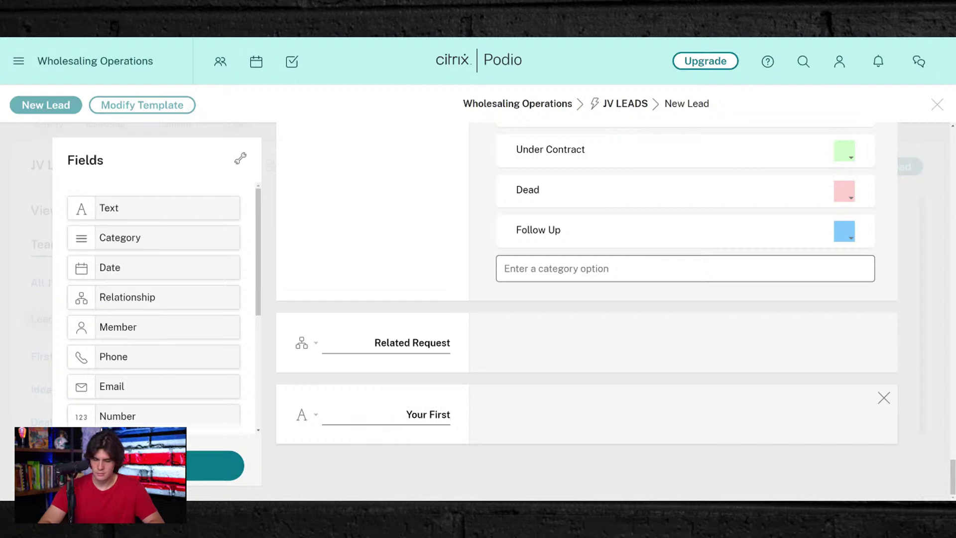
pyautogui.write(' & Last N')
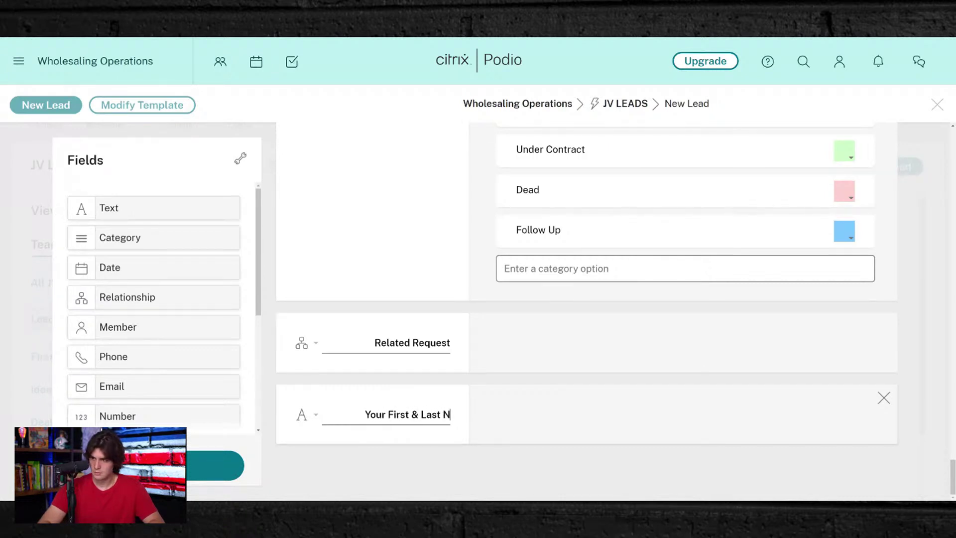
pyautogui.write('ame')
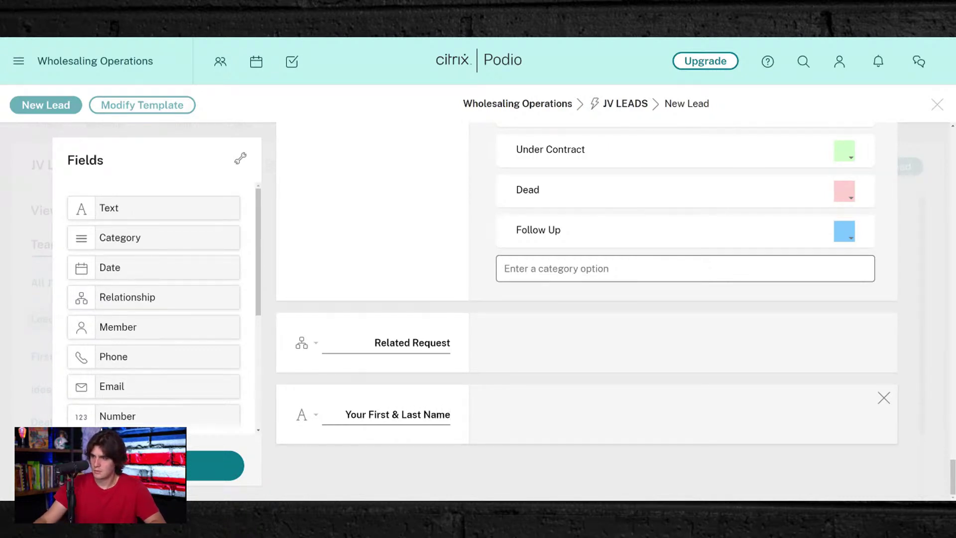
pyautogui.press('Home')
pyautogui.hotkey('ctrl', 'shift', 'Right')
pyautogui.write('Wholesaler')
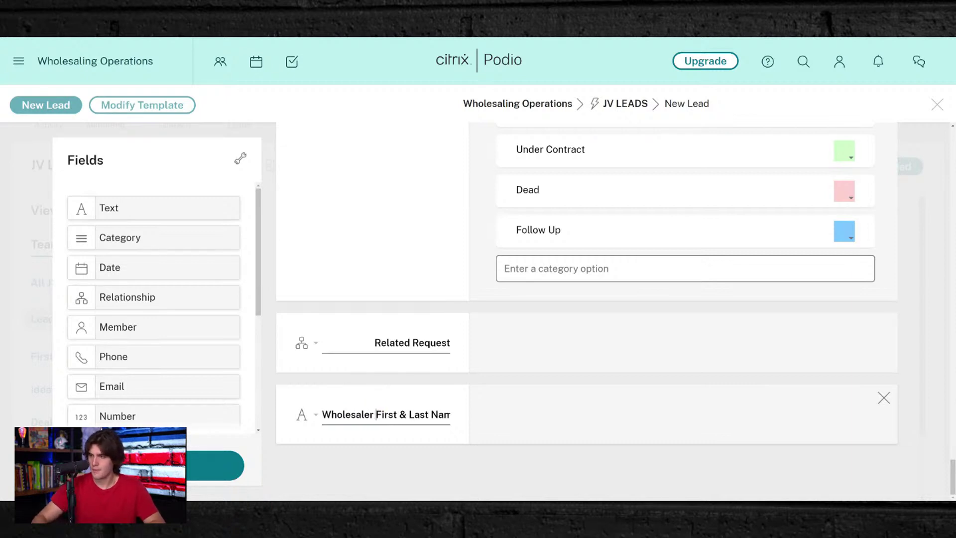
# - Add a phone field labelled 'Wholesaler Phone Number'
pyautogui.scroll(1, 491, 348)
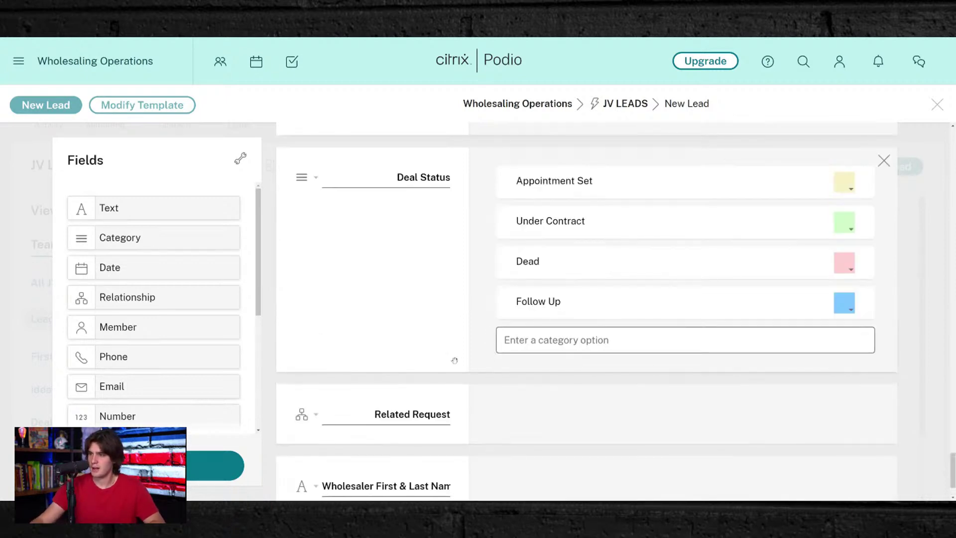
pyautogui.scroll(-1, 428, 408)
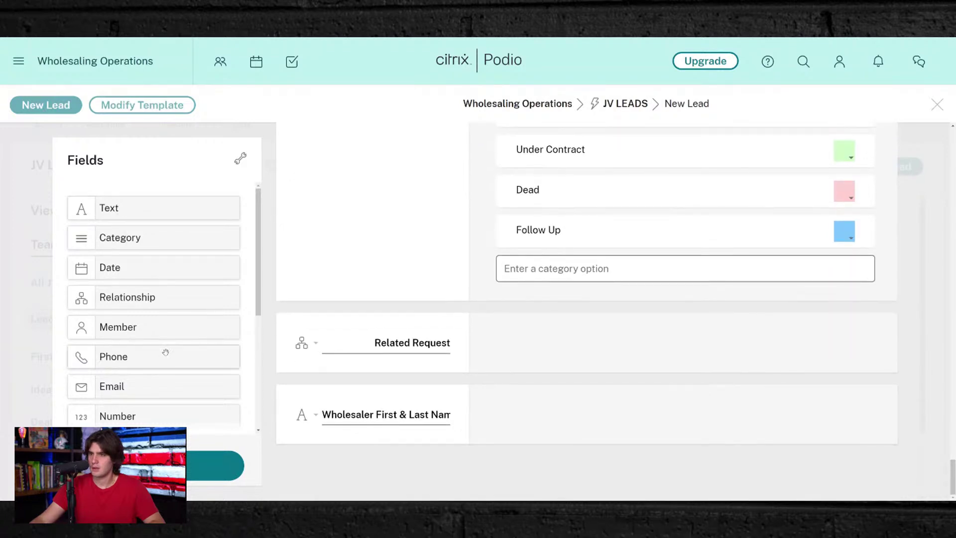
pyautogui.scroll(-3, 159, 351)
pyautogui.scroll(2, 150, 354)
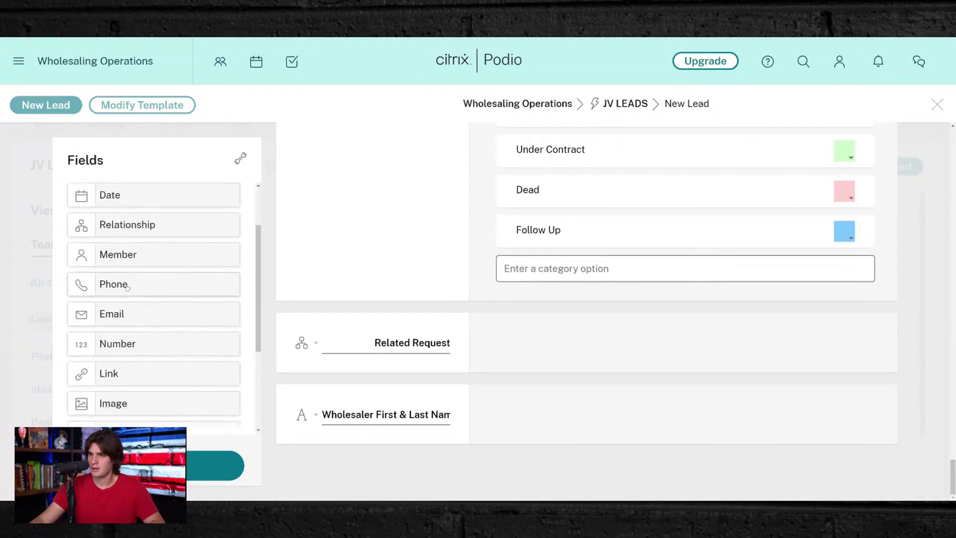
pyautogui.moveTo(125, 284); pyautogui.dragTo(360, 477)
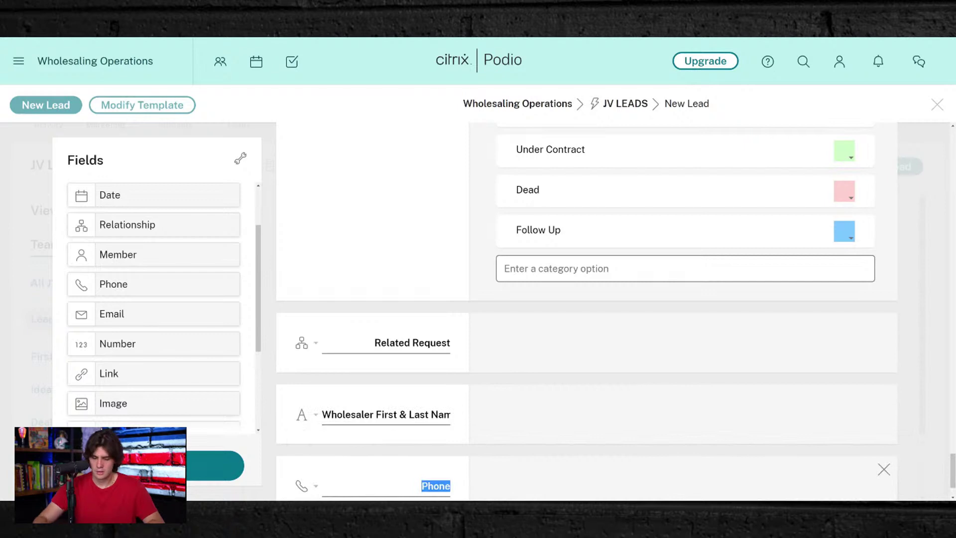
pyautogui.write('Wholesale')
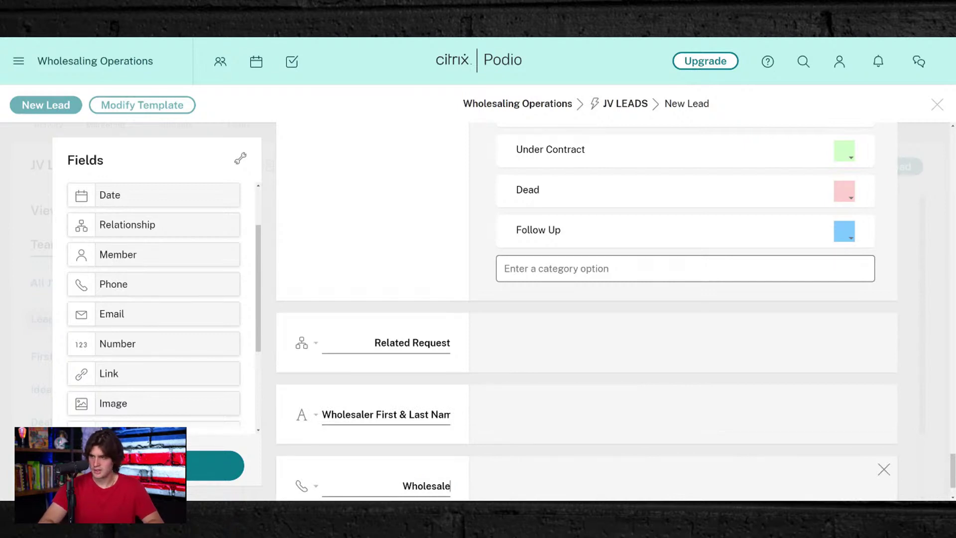
pyautogui.write('r')
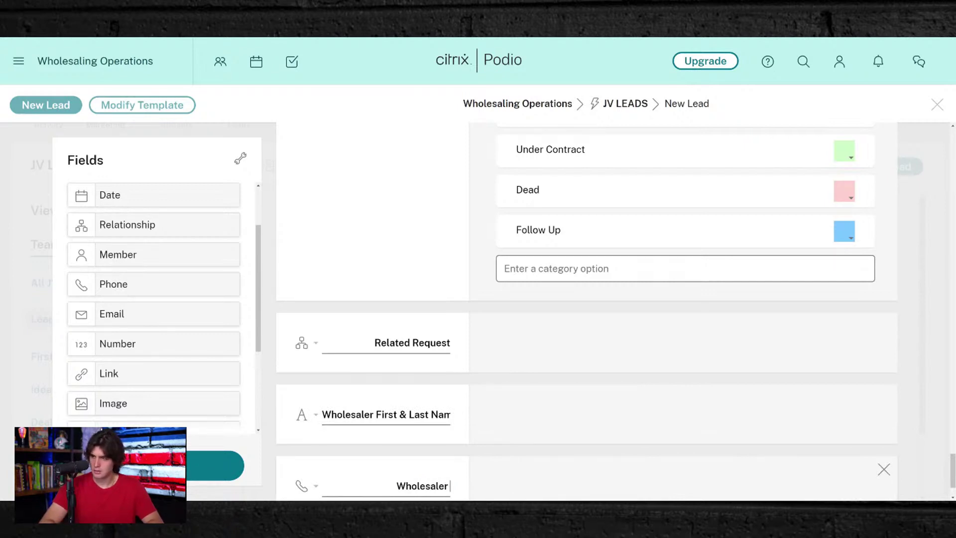
pyautogui.write(' Phone')
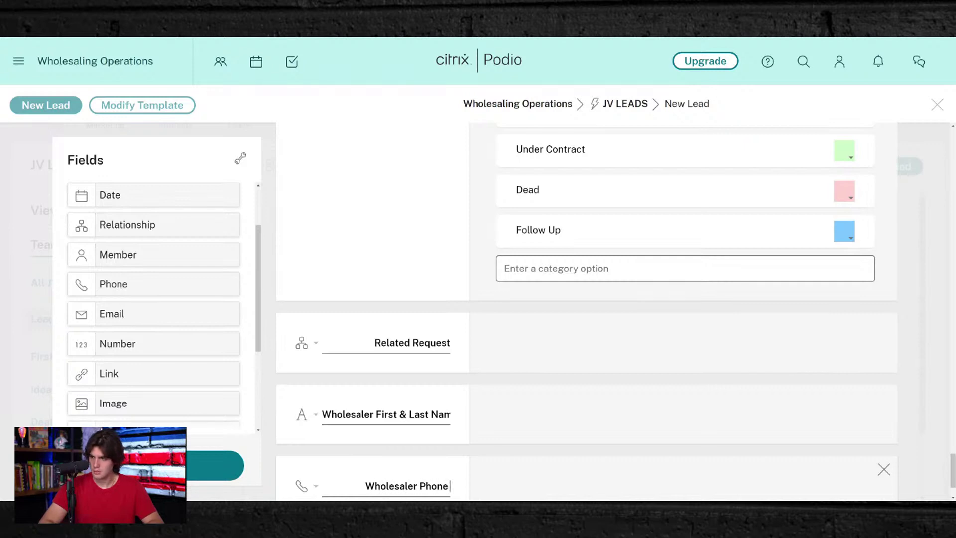
pyautogui.write(' Number')
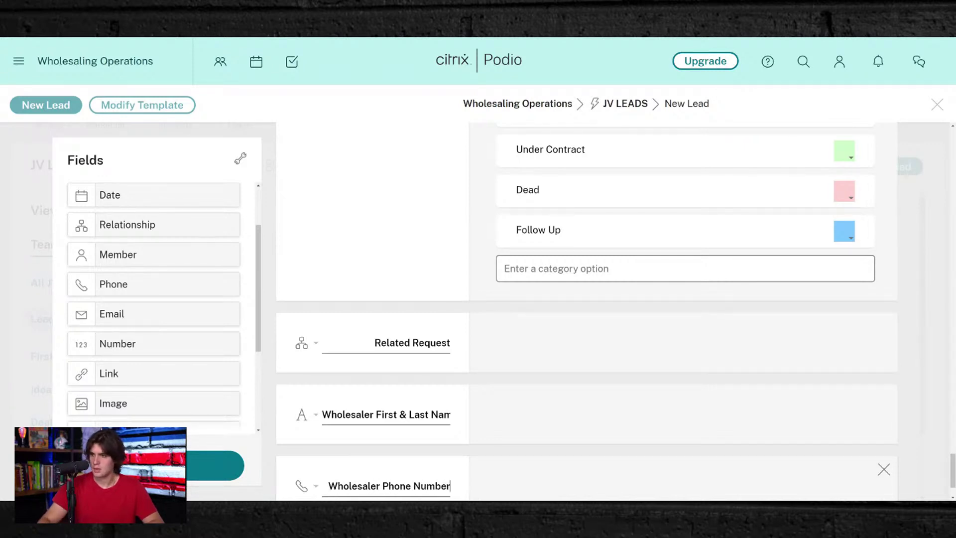
# - Add an email field labelled 'Wholesaler Email' below the phone field
pyautogui.moveTo(121, 314); pyautogui.dragTo(318, 463)
pyautogui.write('Whoe')
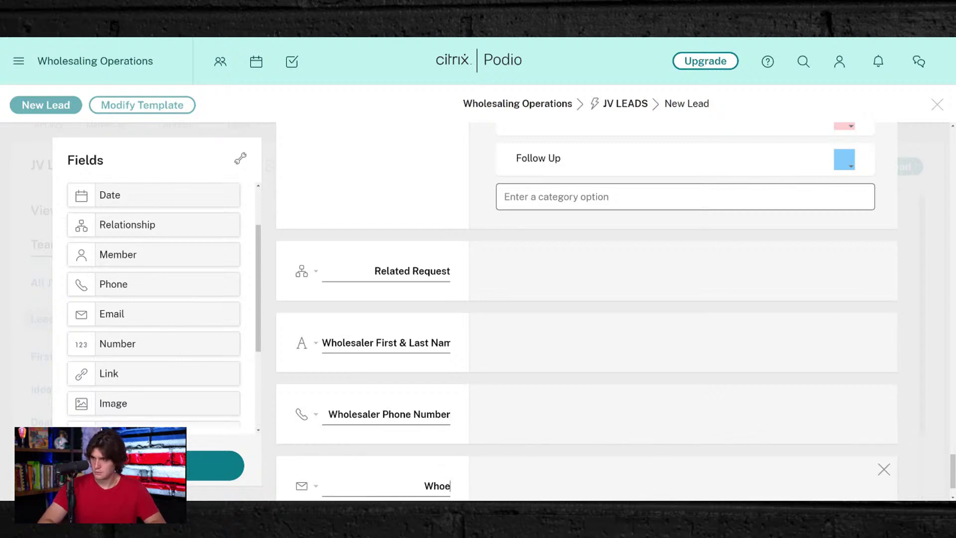
pyautogui.press('BackSpace')
pyautogui.write('lesaler Email')
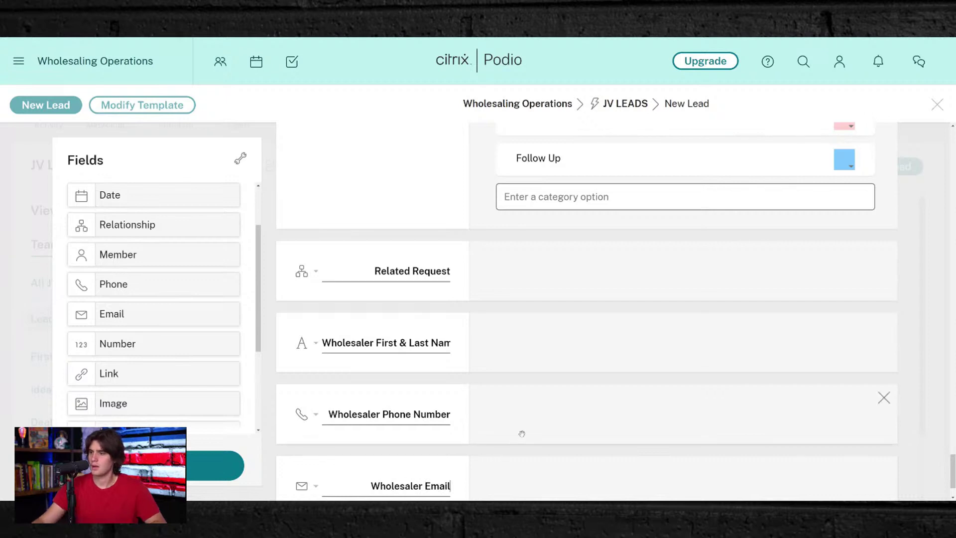
pyautogui.scroll(-2, 518, 433)
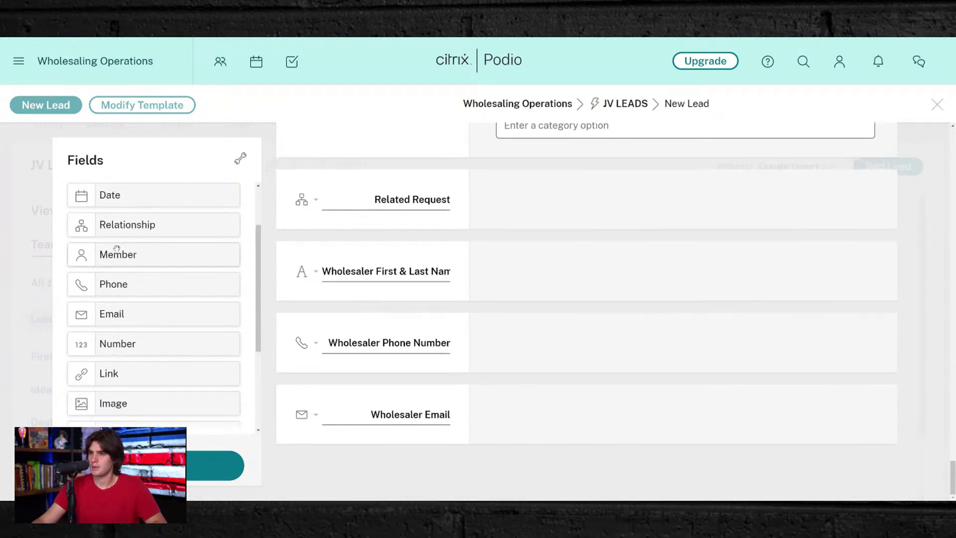
pyautogui.scroll(-3, 122, 279)
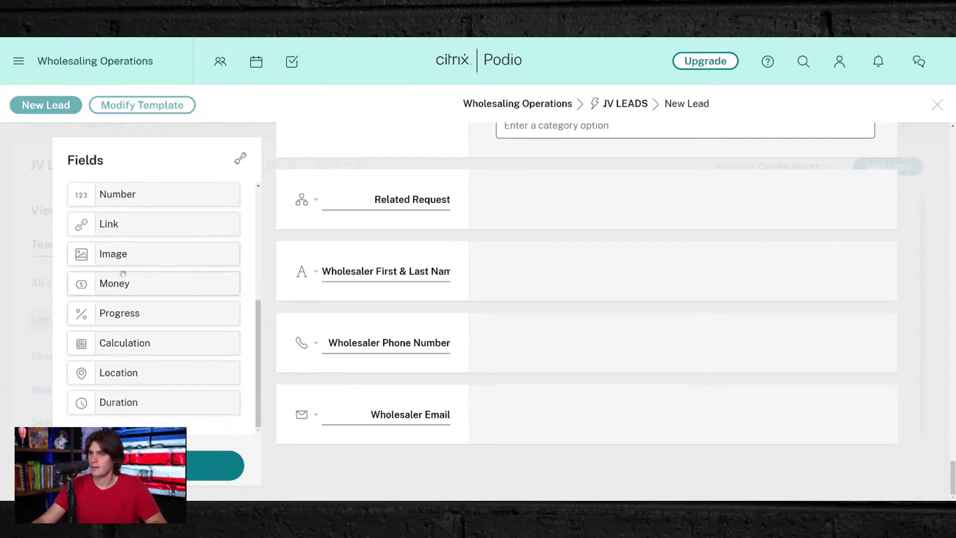
pyautogui.scroll(5, 122, 274)
# - Add a 'JV Type' category field at the bottom with the option 'Need a Cash Buyer'
pyautogui.moveTo(122, 238); pyautogui.dragTo(388, 467)
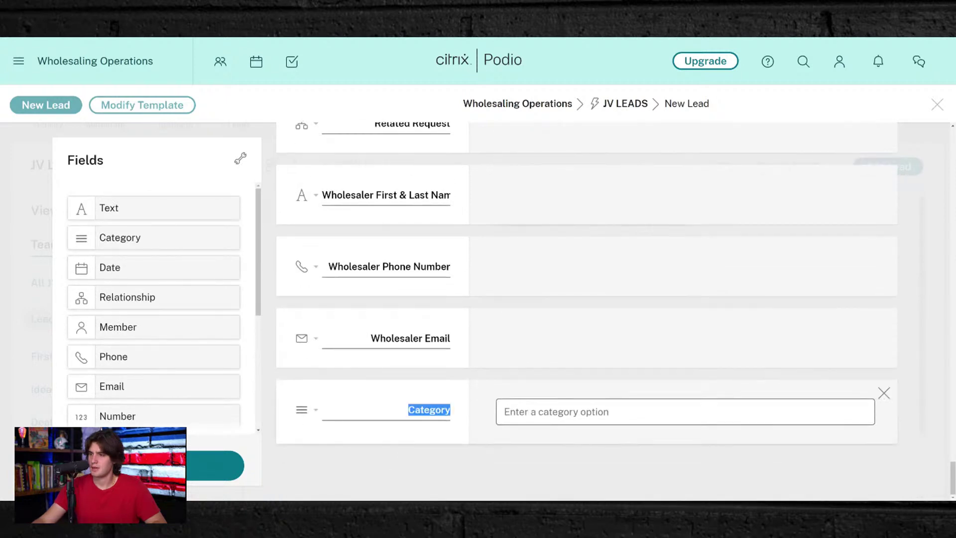
pyautogui.write('JV')
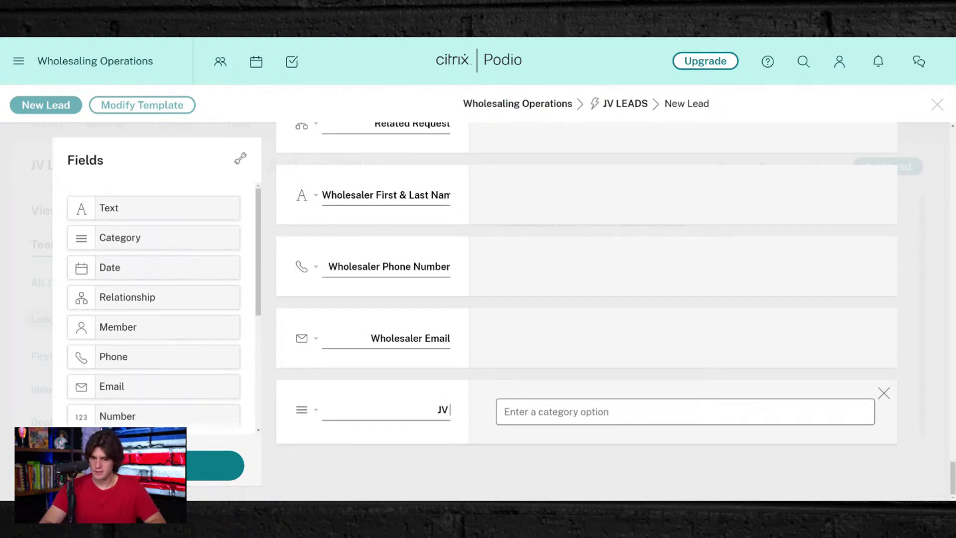
pyautogui.write(' Tyep')
pyautogui.press('BackSpace')
pyautogui.press('BackSpace')
pyautogui.write('p')
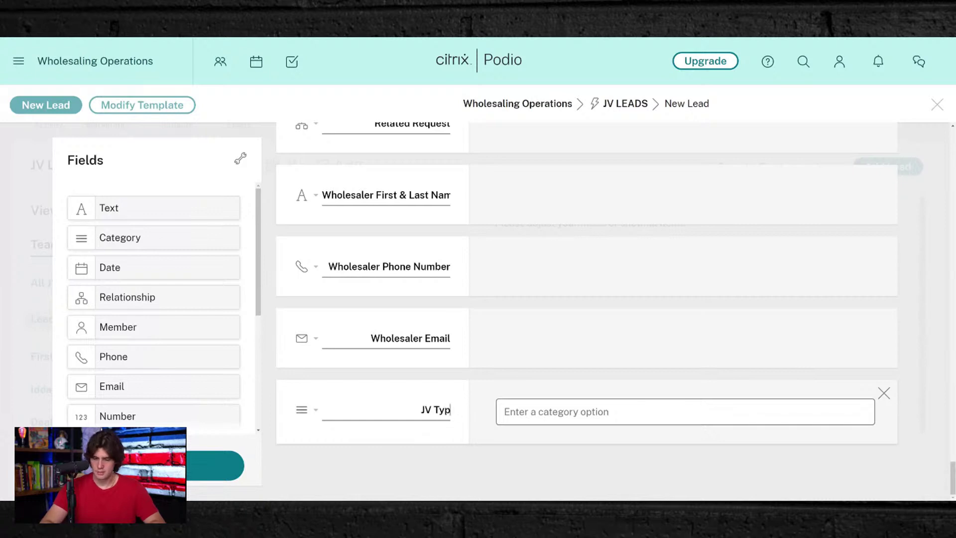
pyautogui.write('e(NEED')
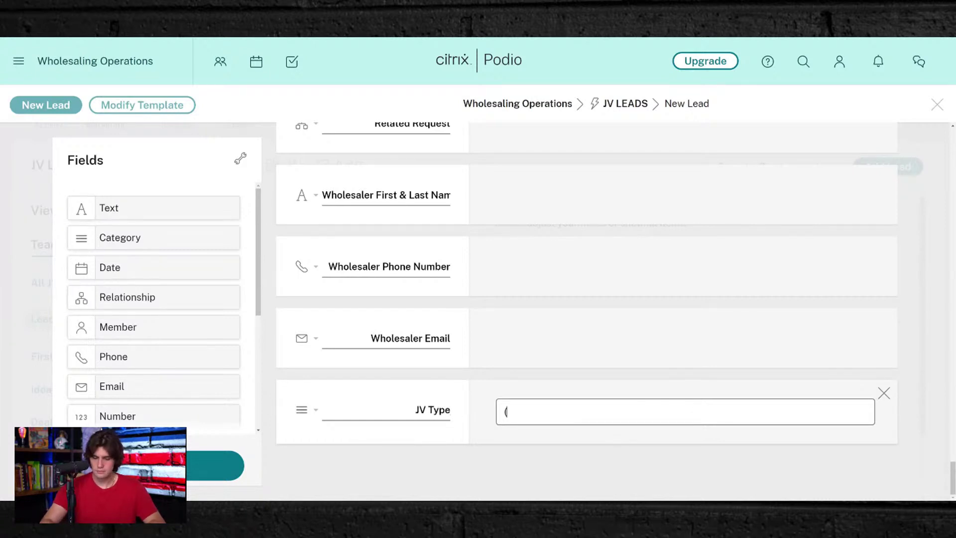
pyautogui.press('BackSpace')
pyautogui.press('BackSpace')
pyautogui.press('BackSpace')
pyautogui.press('BackSpace')
pyautogui.press('BackSpace')
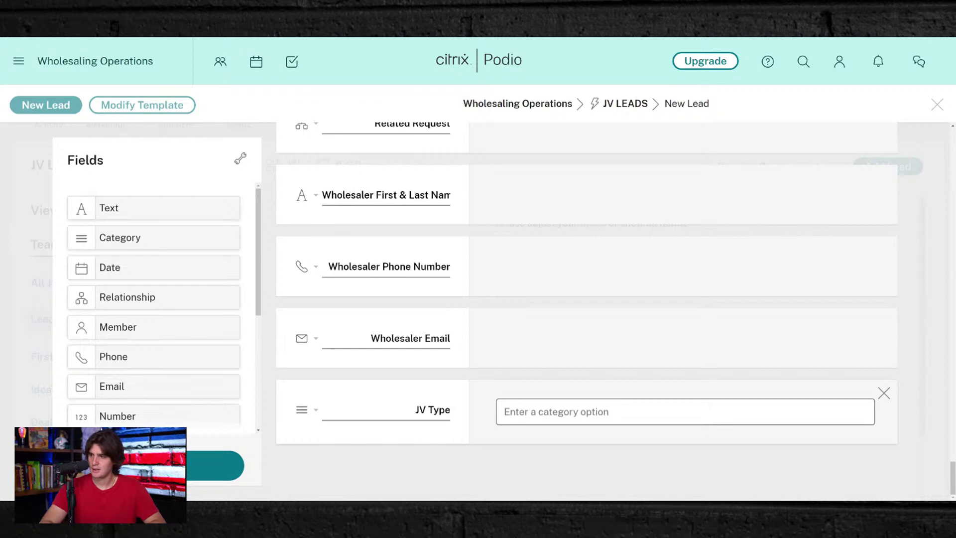
pyautogui.write('NEED A CA')
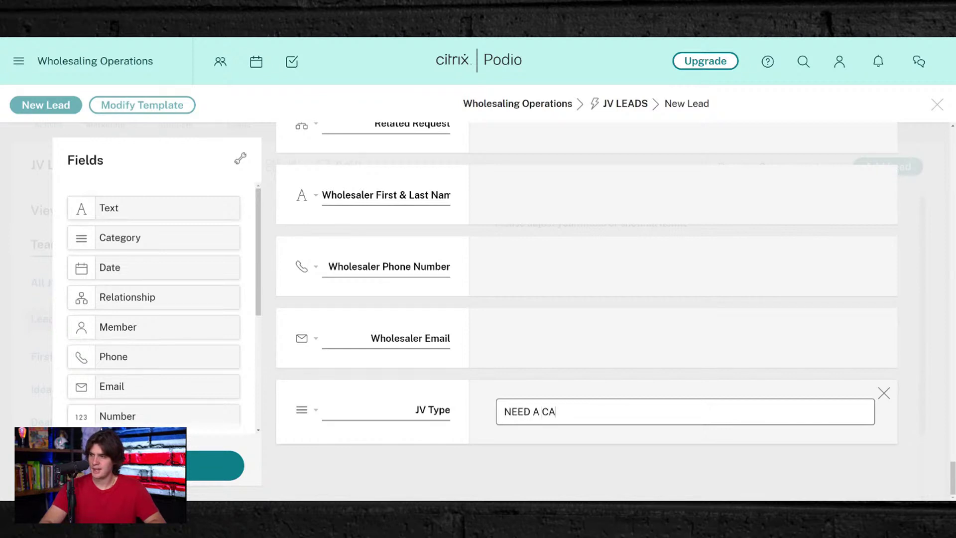
pyautogui.press('BackSpace')
pyautogui.press('BackSpace')
pyautogui.press('BackSpace')
pyautogui.press('BackSpace')
pyautogui.press('BackSpace')
pyautogui.press('BackSpace')
pyautogui.press('BackSpace')
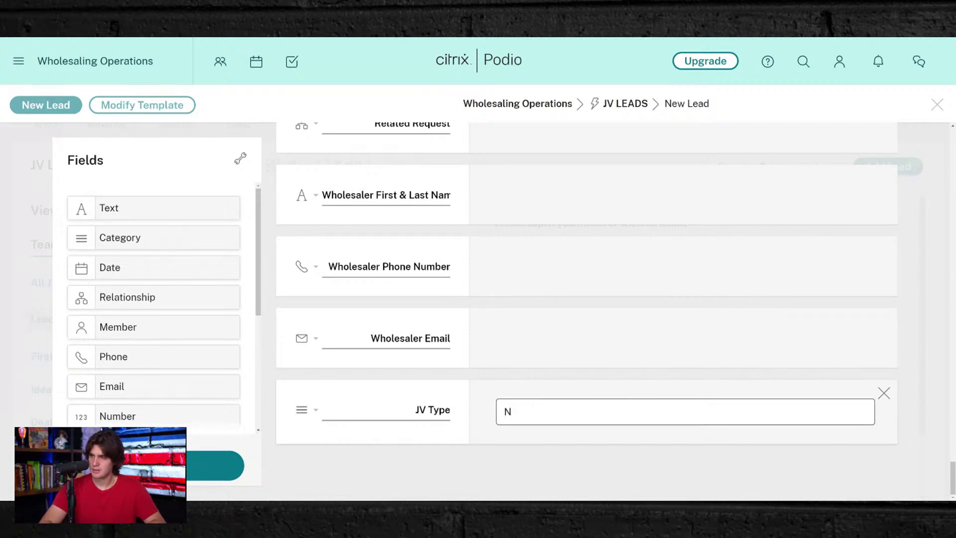
pyautogui.write('Cas')
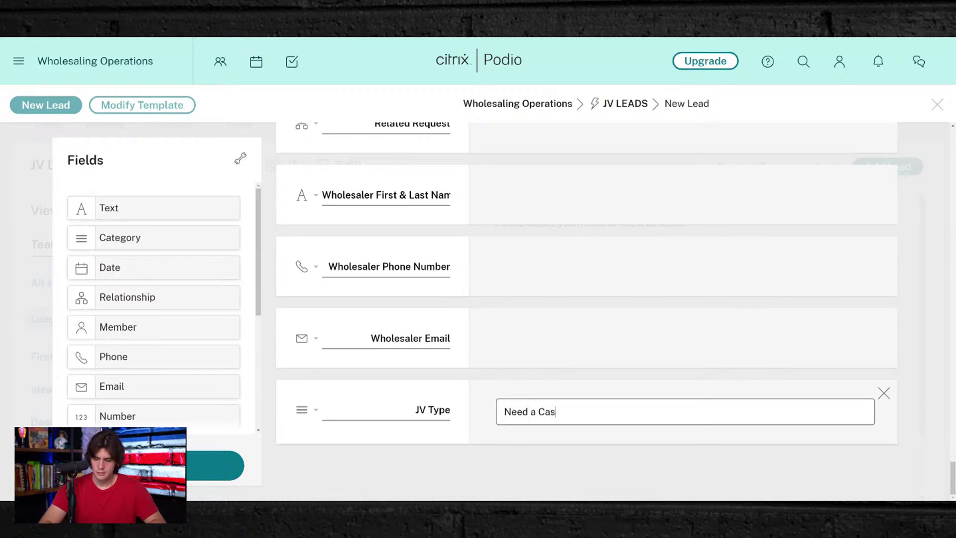
pyautogui.write('h Buyer')
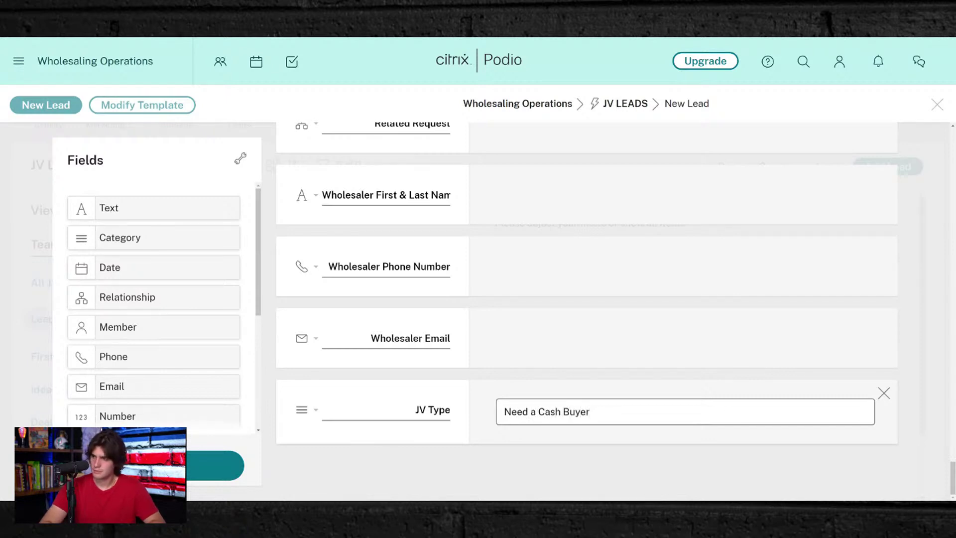
pyautogui.press('Return')
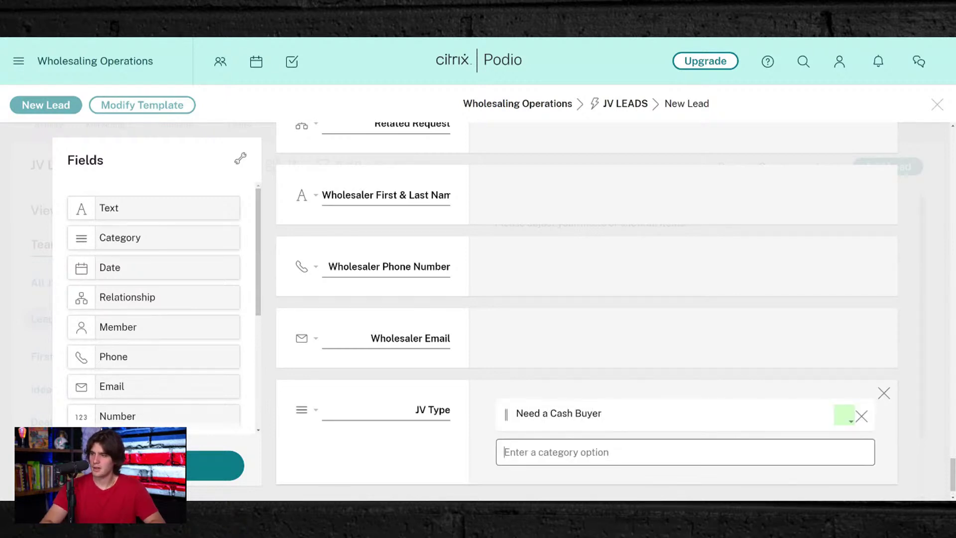
# - Add the option 'Need Help Locking Deal Up' to JV Type and colour it teal
pyautogui.write('Need Help')
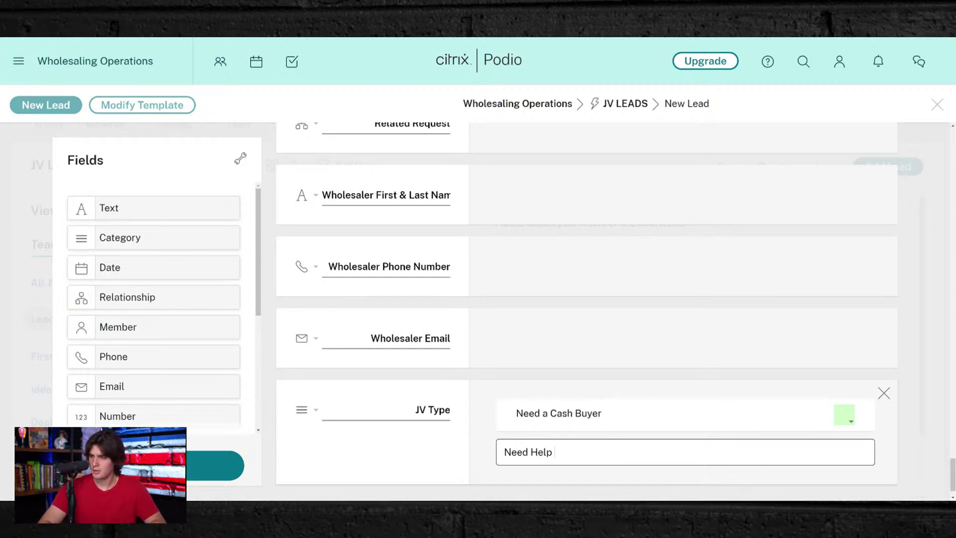
pyautogui.write(' Locking Deal Up')
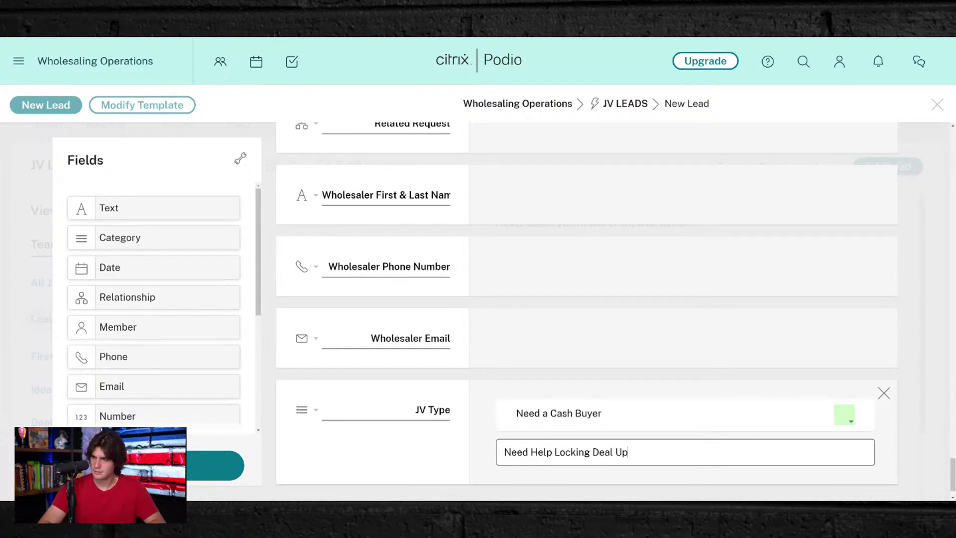
pyautogui.press('Return')
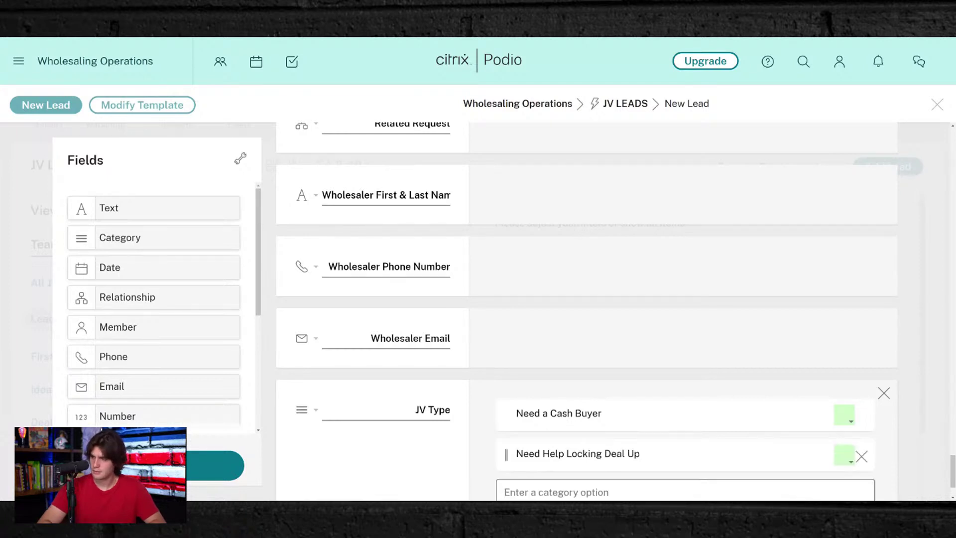
pyautogui.scroll(-2, 483, 263)
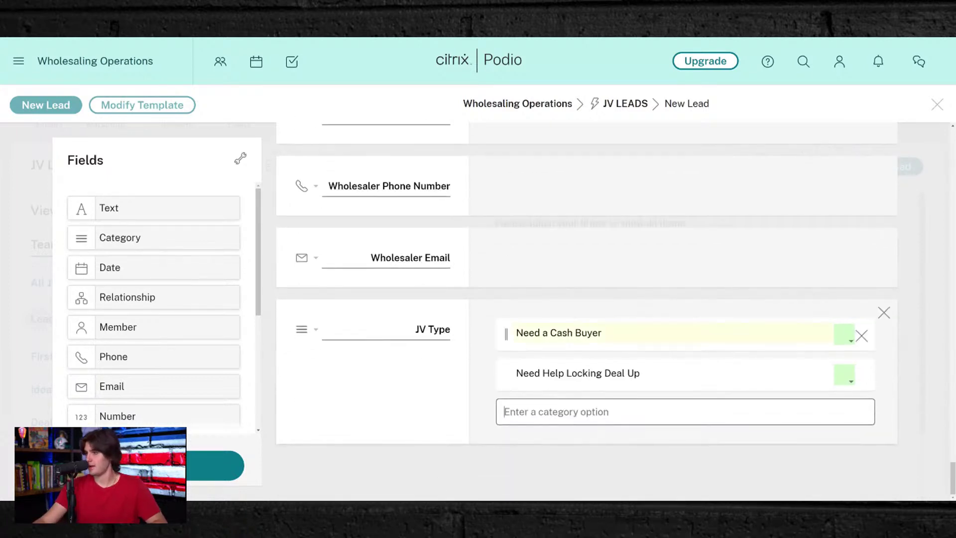
pyautogui.click(845, 374)
pyautogui.click(830, 451)
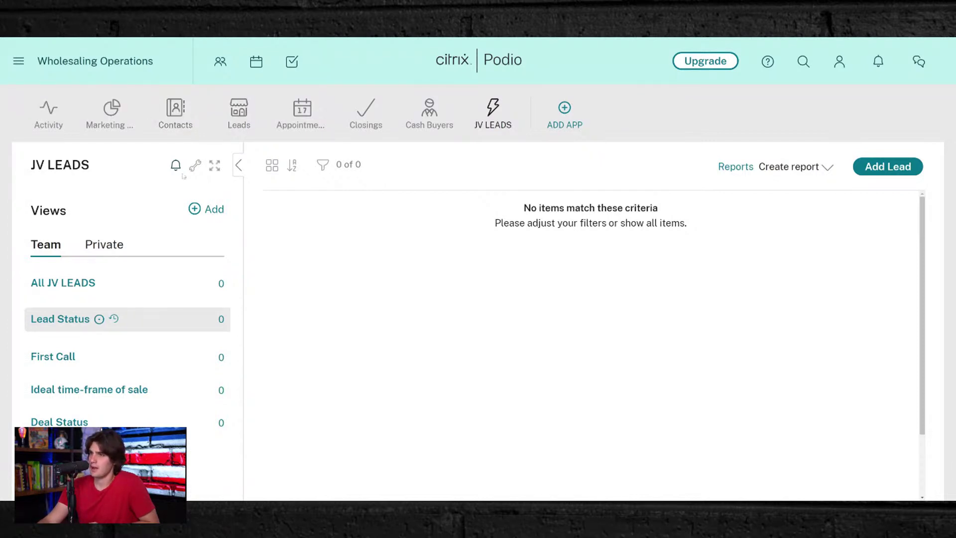
# - Open the JV LEADS settings menu, dismiss the Email to app dialog, and reopen the menu
pyautogui.click(194, 165)
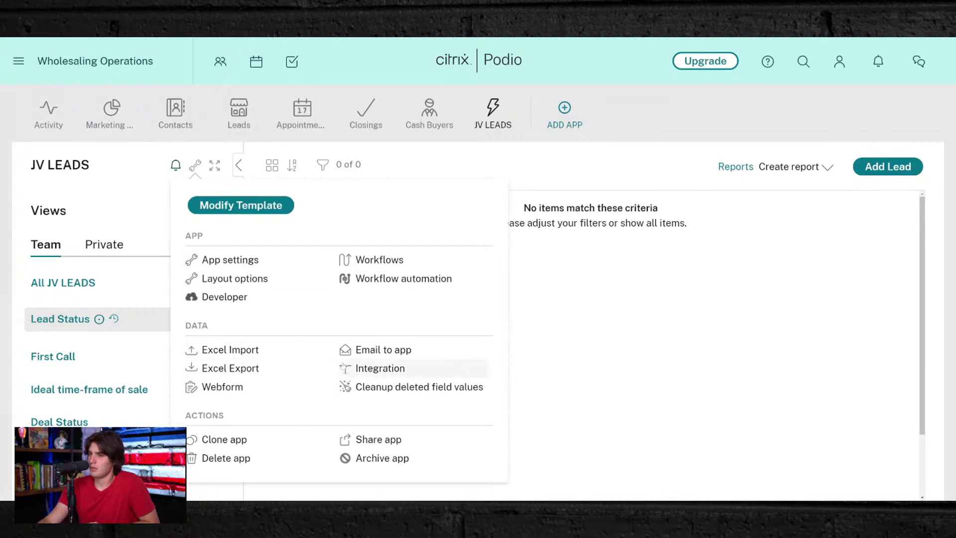
pyautogui.click(360, 351)
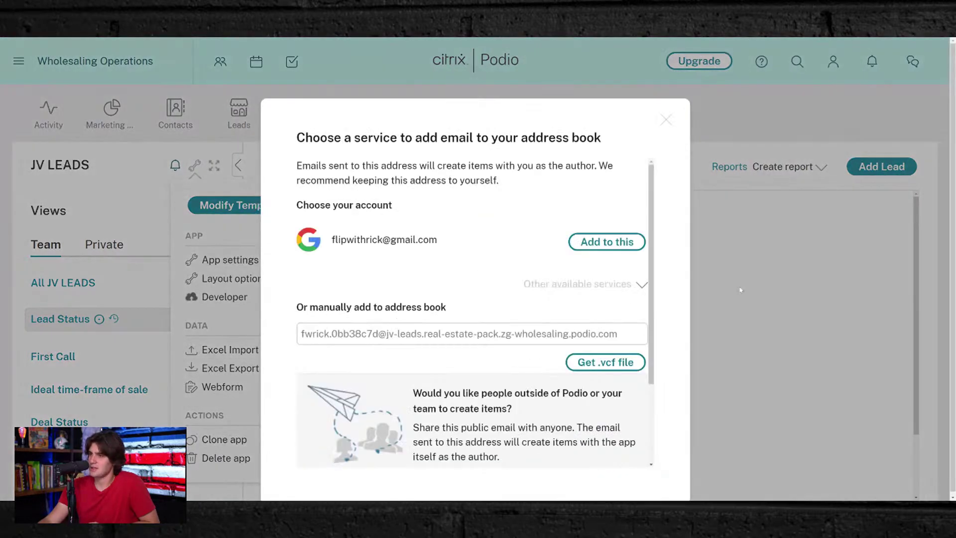
pyautogui.click(740, 290)
pyautogui.click(195, 165)
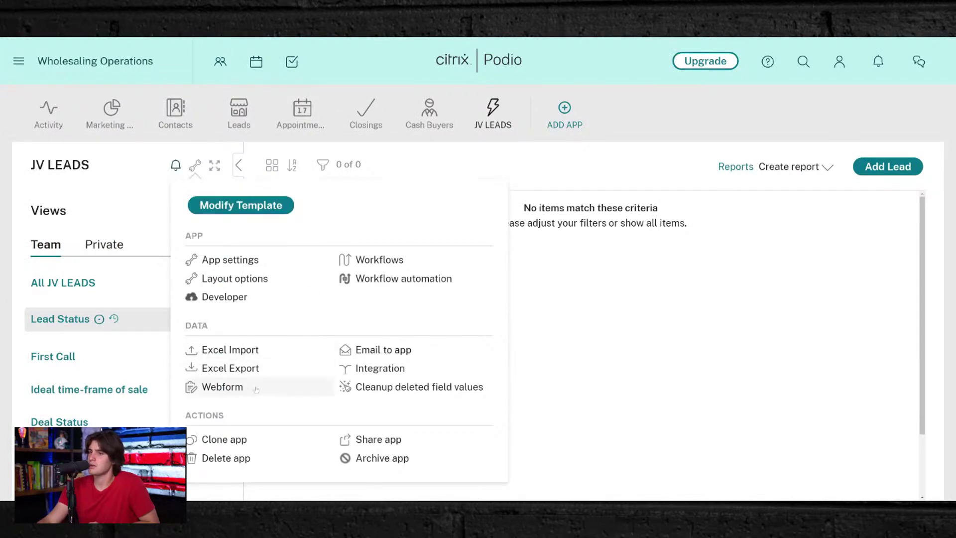
# - Open the JV LEADS webform settings and review its fields and shareable link
pyautogui.click(255, 389)
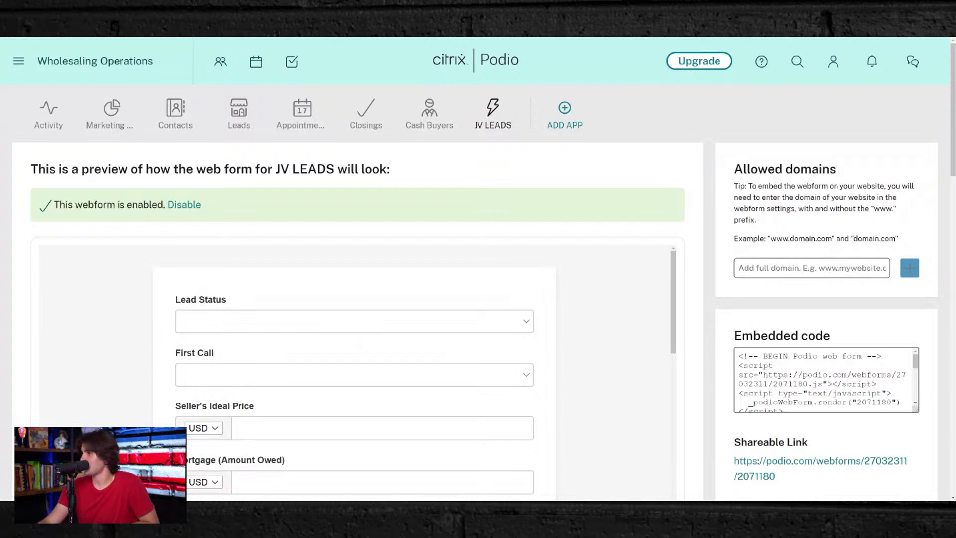
pyautogui.scroll(-2, 413, 307)
pyautogui.scroll(-10, 273, 285)
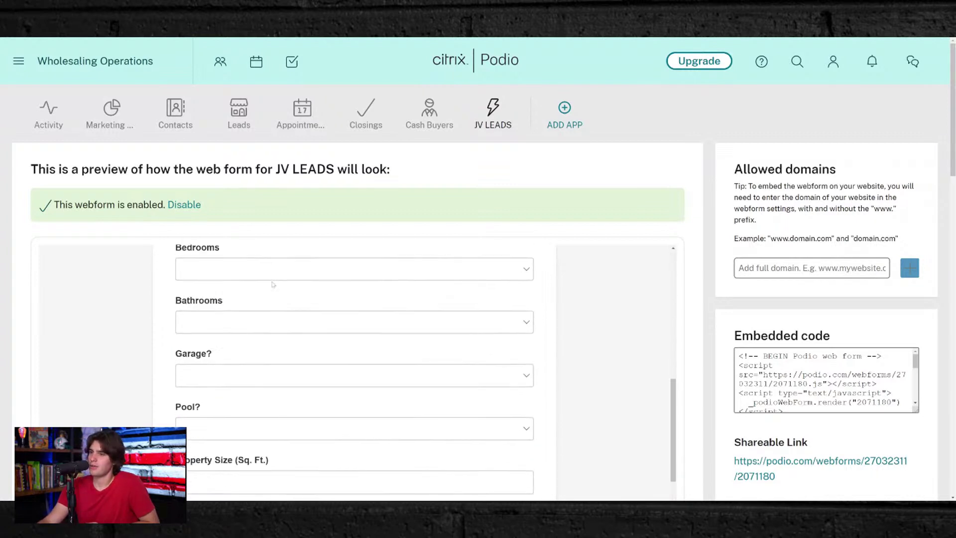
pyautogui.scroll(-5, 759, 228)
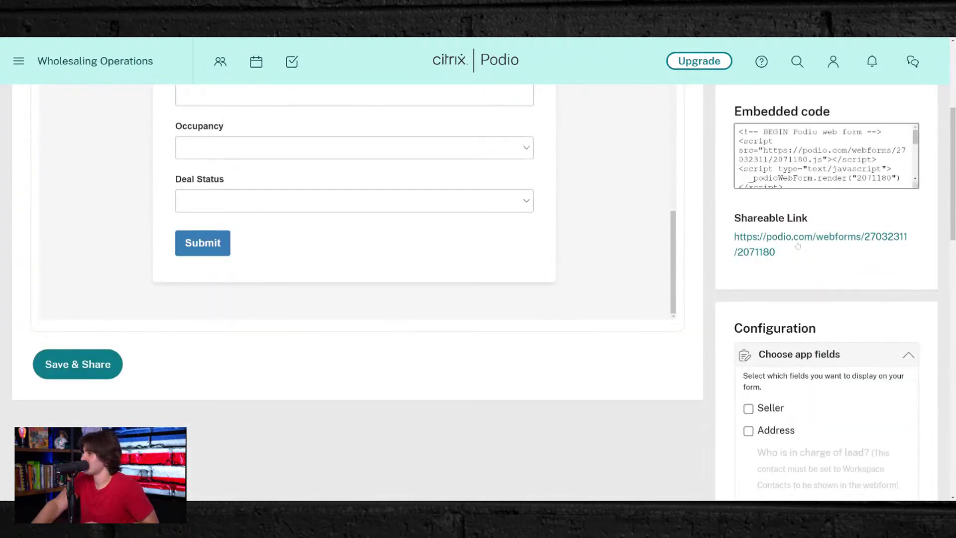
pyautogui.moveTo(802, 261); pyautogui.dragTo(733, 234)
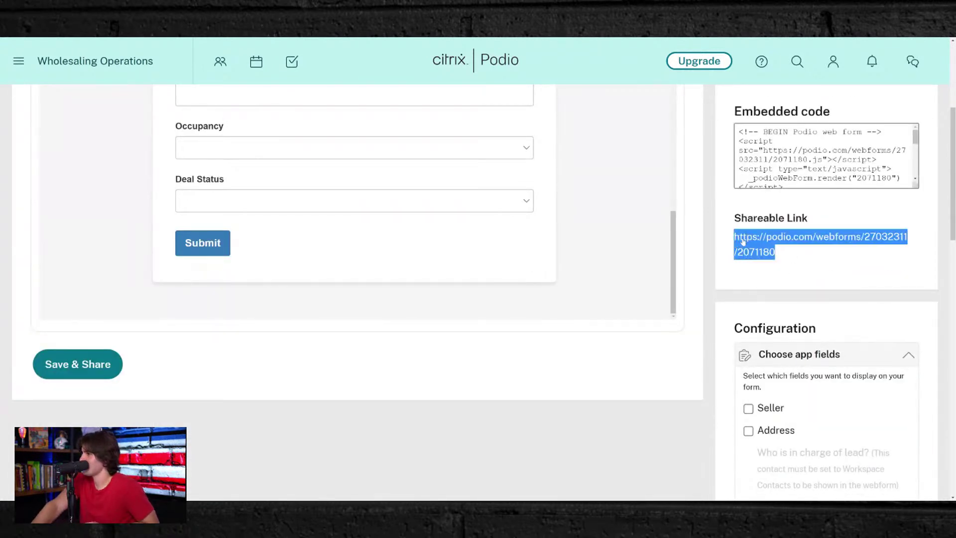
pyautogui.click(683, 284)
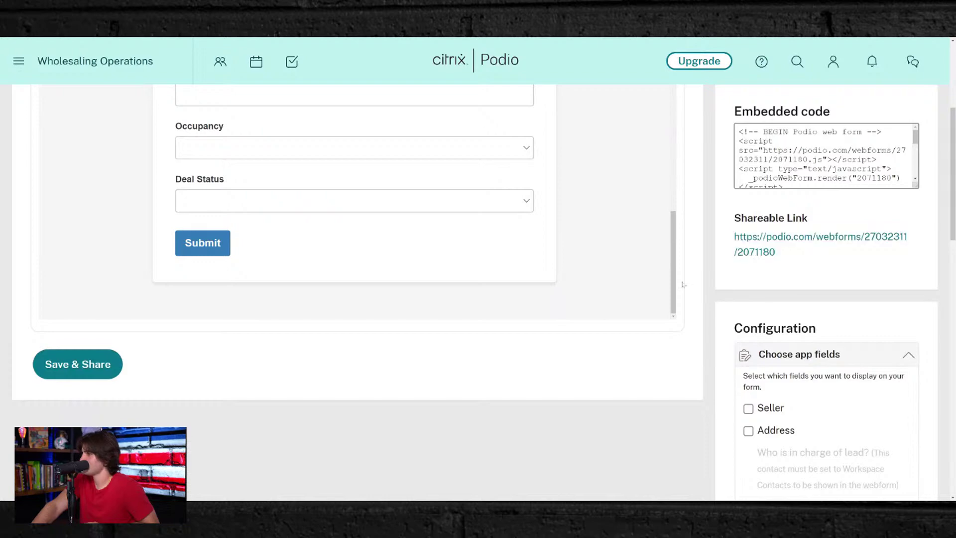
# - Save and share the webform, selecting its public link before closing the sharing details
pyautogui.click(71, 364)
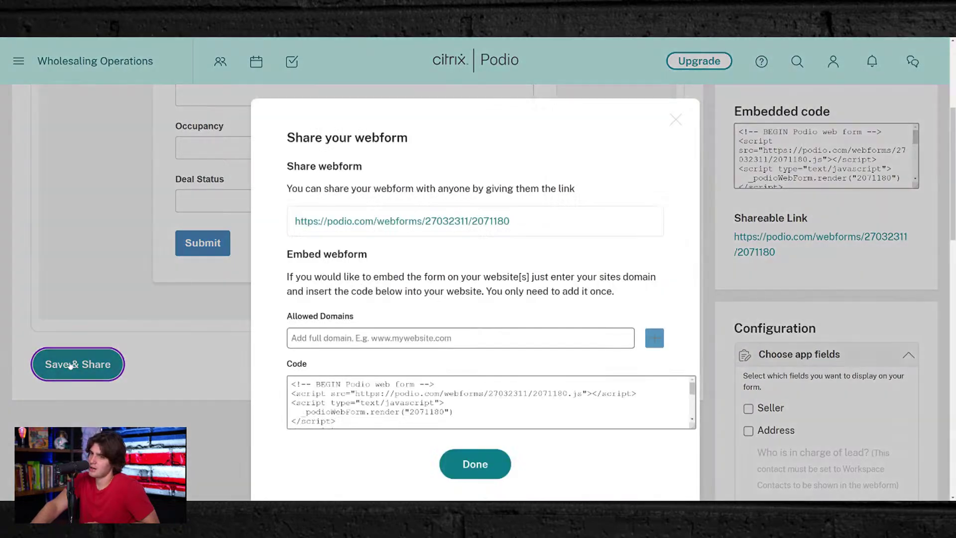
pyautogui.scroll(-4, 398, 249)
pyautogui.scroll(3, 448, 223)
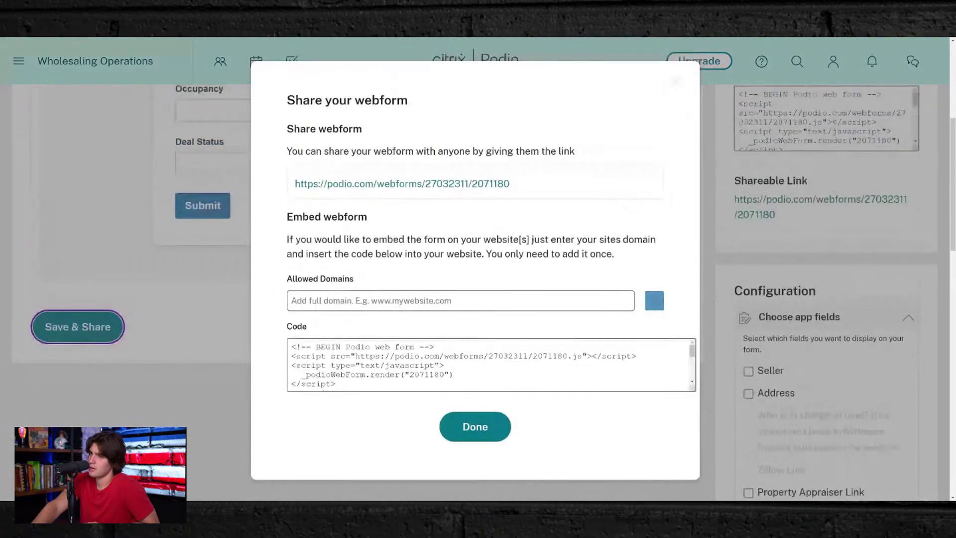
pyautogui.click(531, 192)
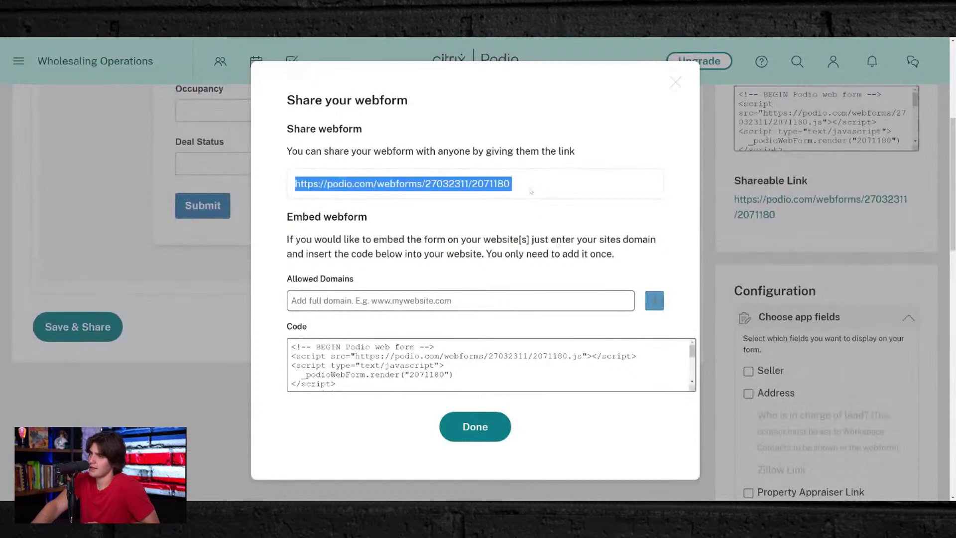
pyautogui.click(543, 211)
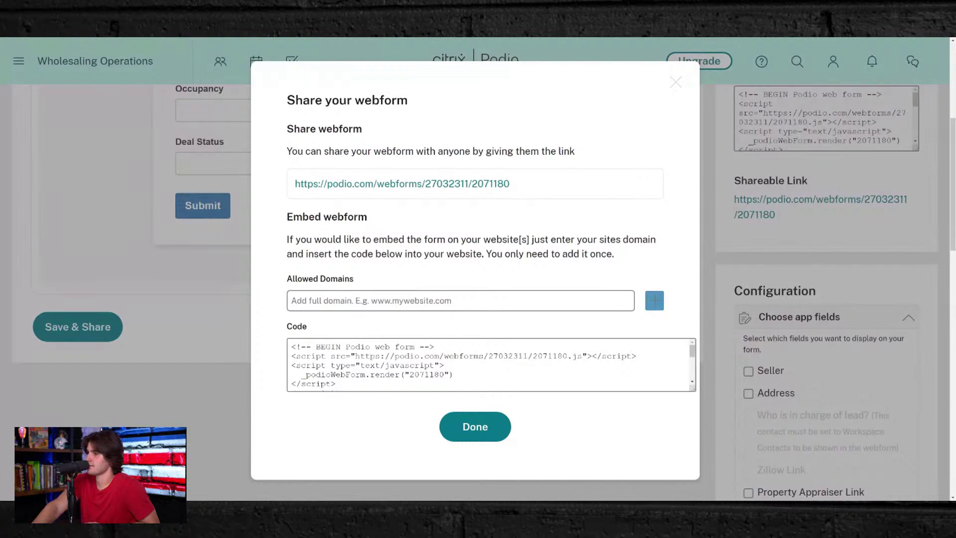
pyautogui.click(482, 421)
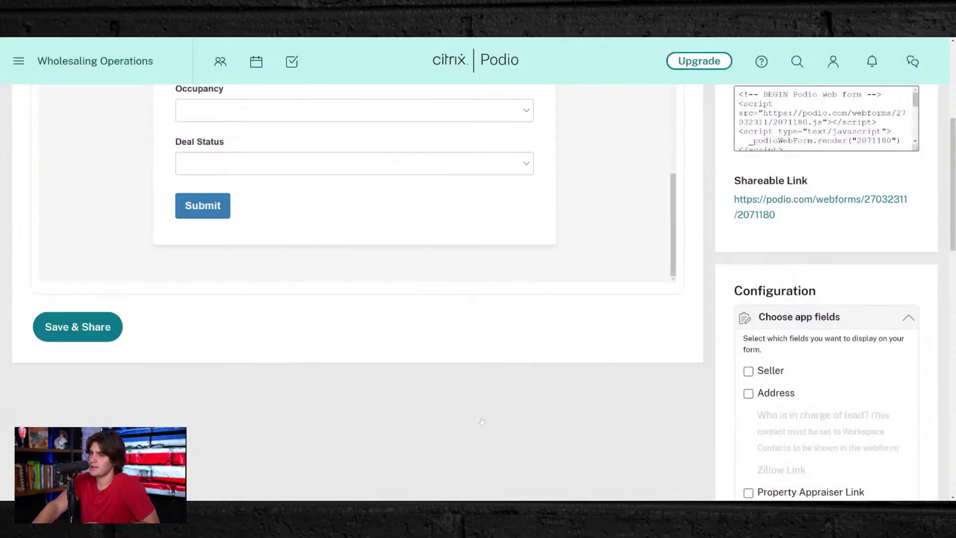
# - Save and share the webform again and return to the JV LEADS app
pyautogui.click(70, 326)
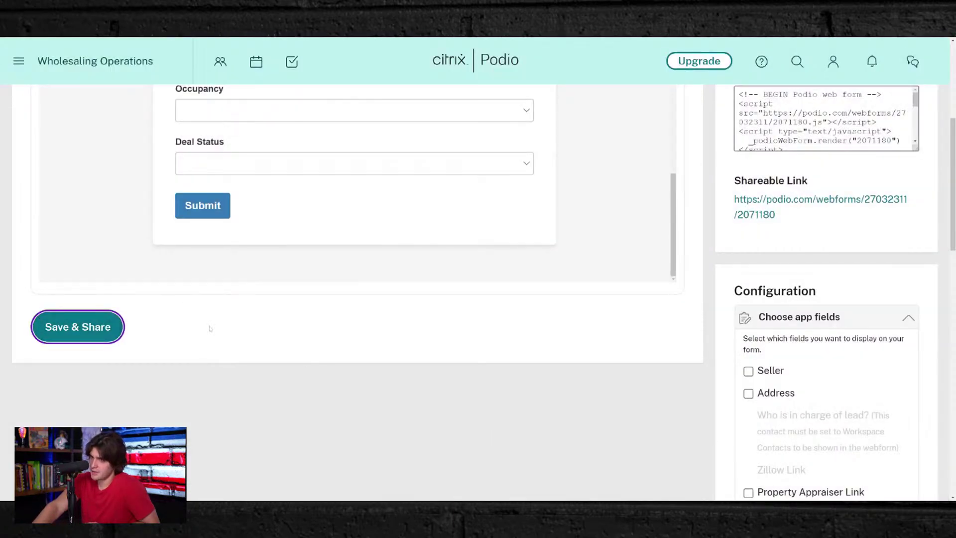
pyautogui.scroll(10, 213, 325)
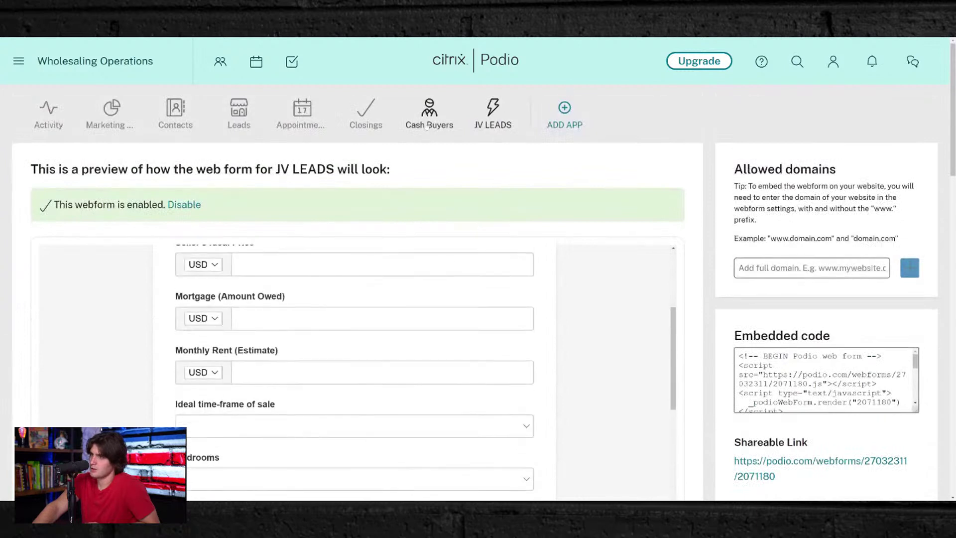
pyautogui.click(497, 119)
pyautogui.click(494, 116)
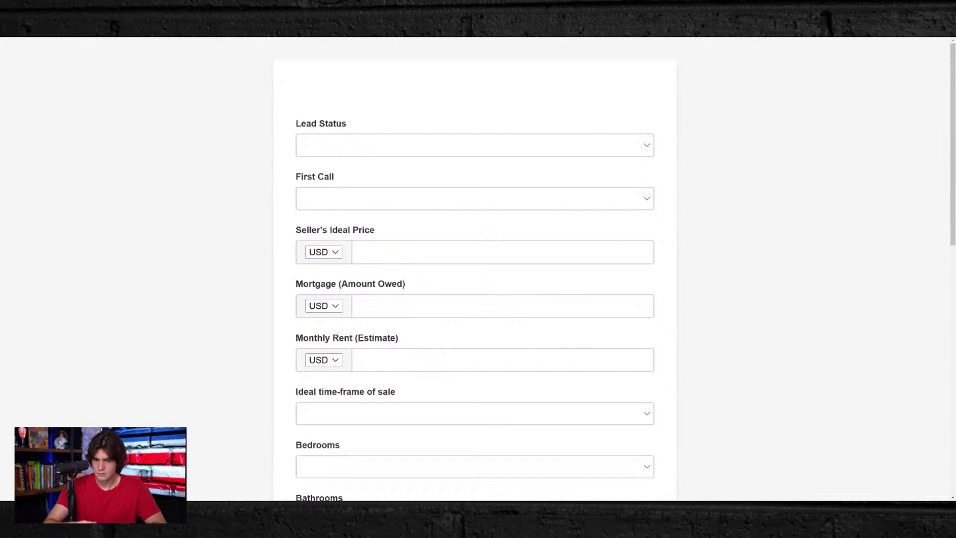
# - Set the test lead's Lead Status to NO Contact and First Call to No
pyautogui.click(493, 152)
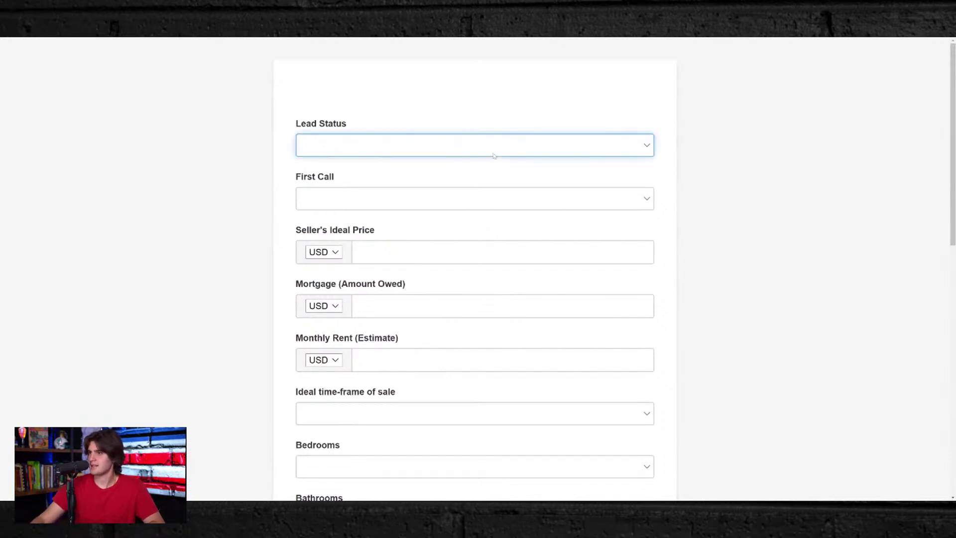
pyautogui.click(346, 164)
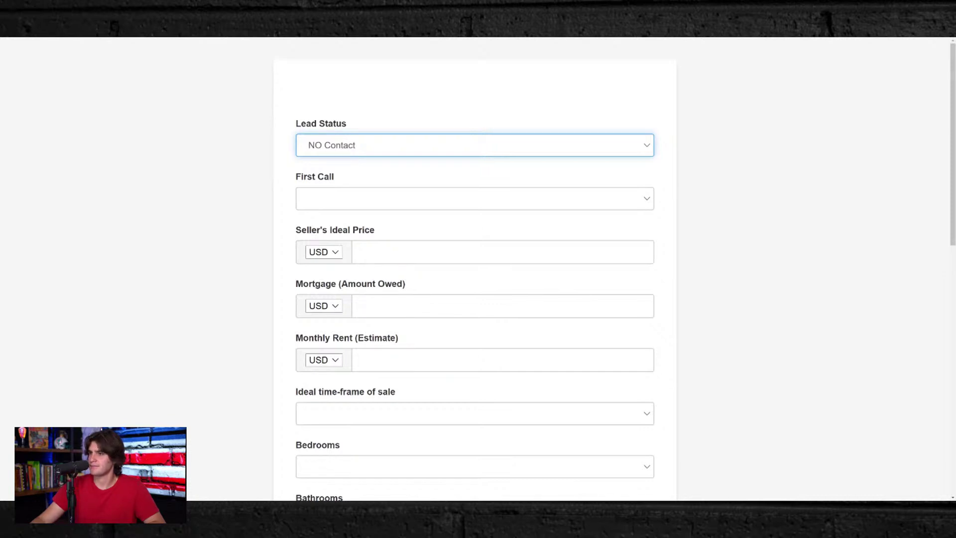
pyautogui.click(363, 202)
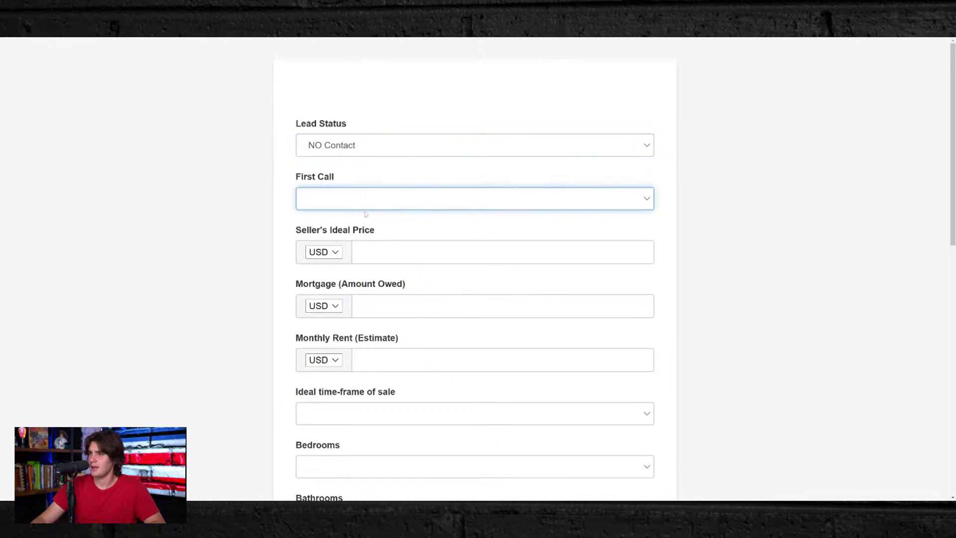
pyautogui.click(390, 205)
pyautogui.scroll(-3, 387, 196)
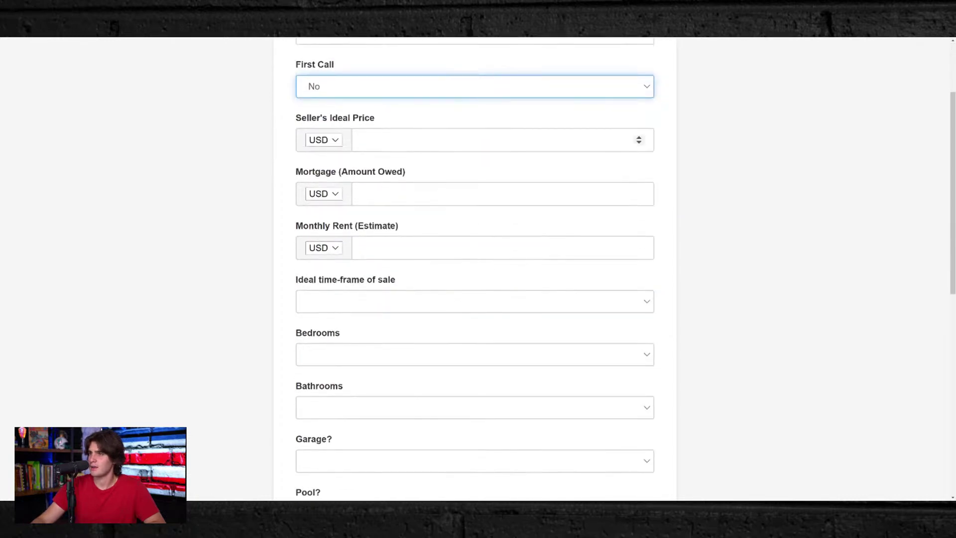
pyautogui.scroll(-9, 380, 166)
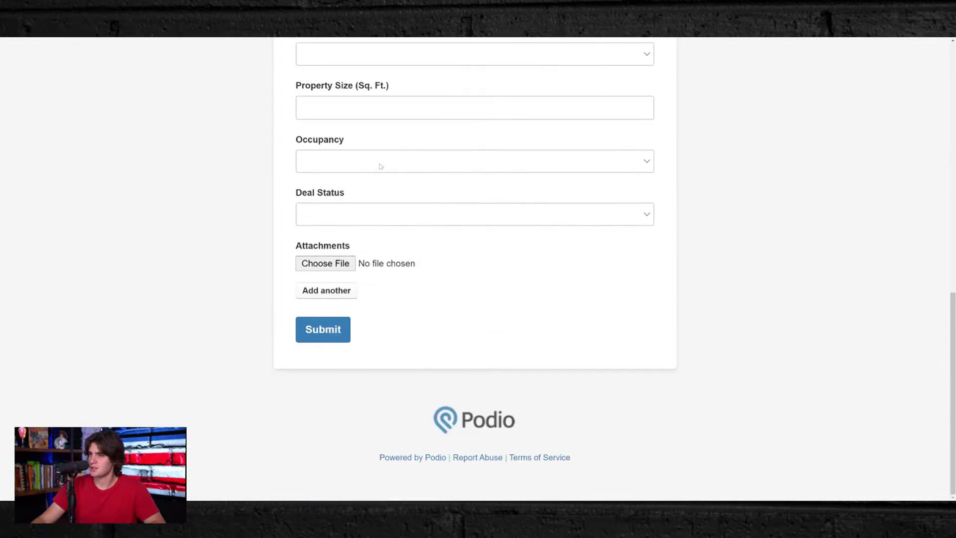
pyautogui.scroll(5, 379, 170)
pyautogui.scroll(9, 379, 170)
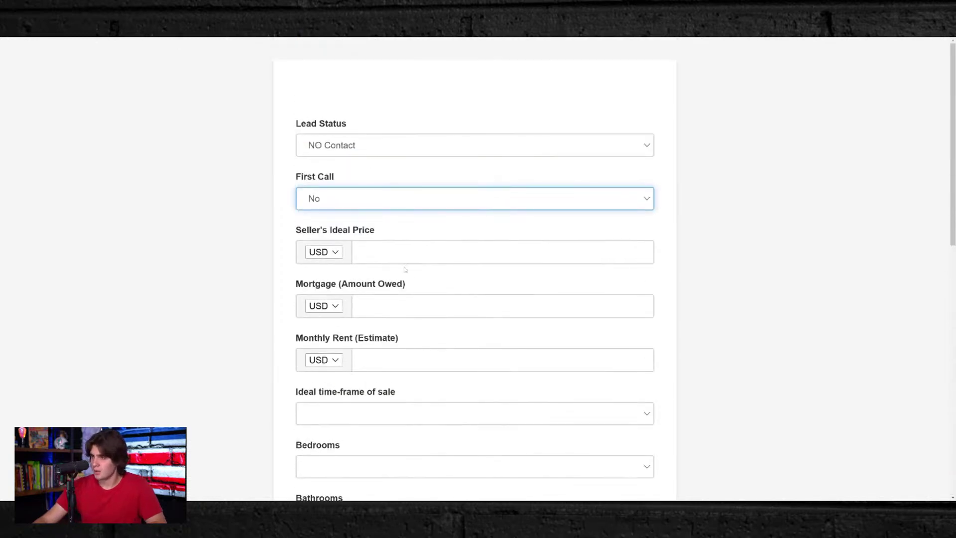
# - Enter Seller's Ideal Price 100000, Mortgage 10000 and Monthly Rent 1200
pyautogui.press('Tab')
pyautogui.write('100000')
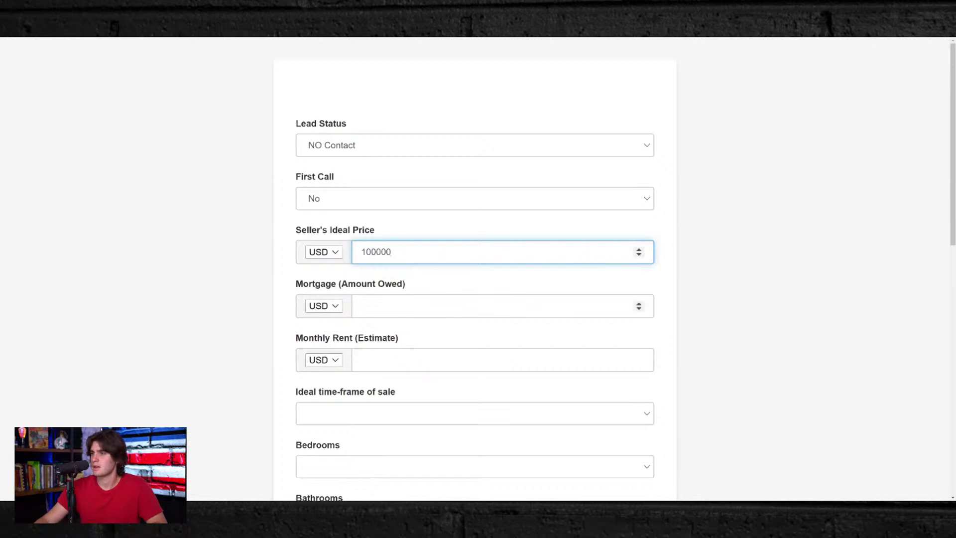
pyautogui.press('Tab')
pyautogui.write('10')
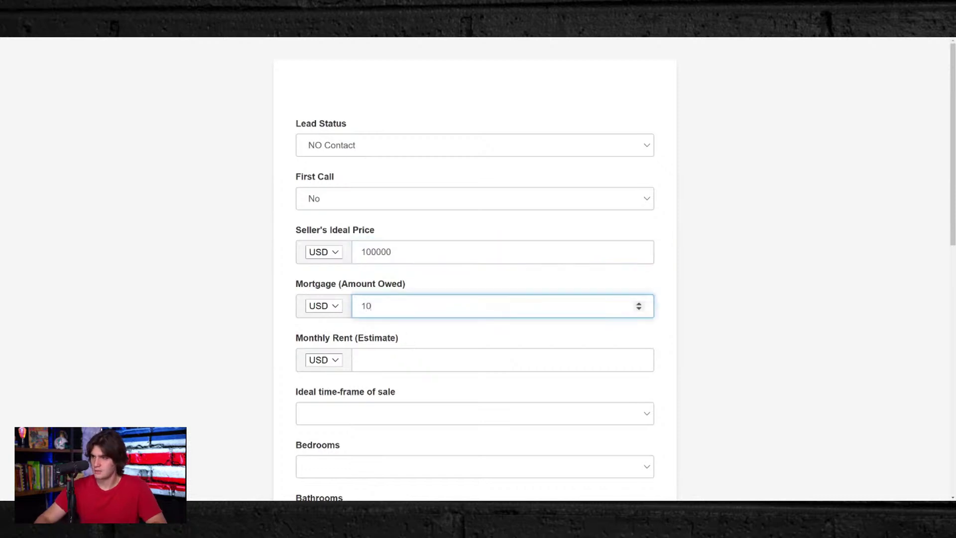
pyautogui.write('000')
pyautogui.press('Tab')
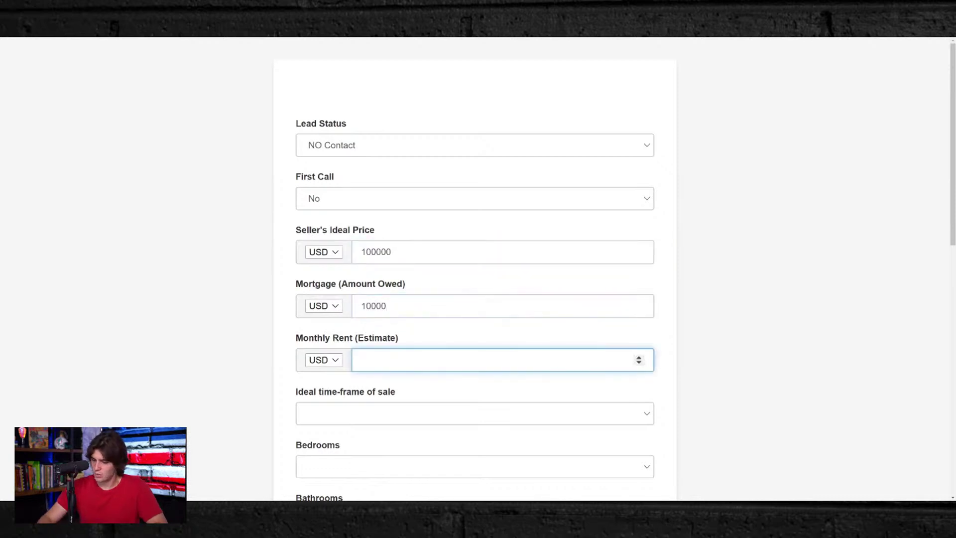
pyautogui.write('1200')
pyautogui.scroll(-5, 477, 366)
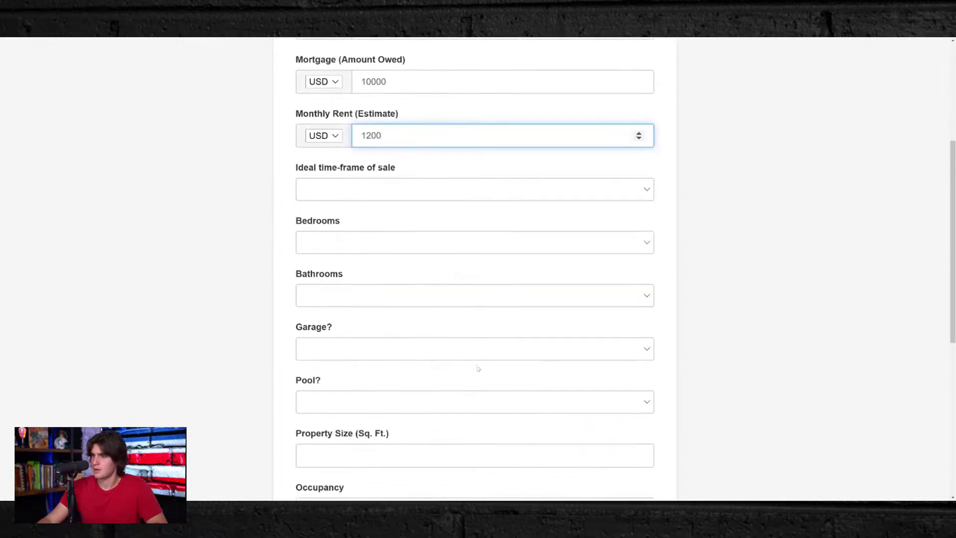
# - Choose 60 Days, 2 bedrooms, 1 bathroom, Garage Yes, Pool No and 1000 sq ft
pyautogui.press('Tab')
pyautogui.press('6')
pyautogui.press('Tab')
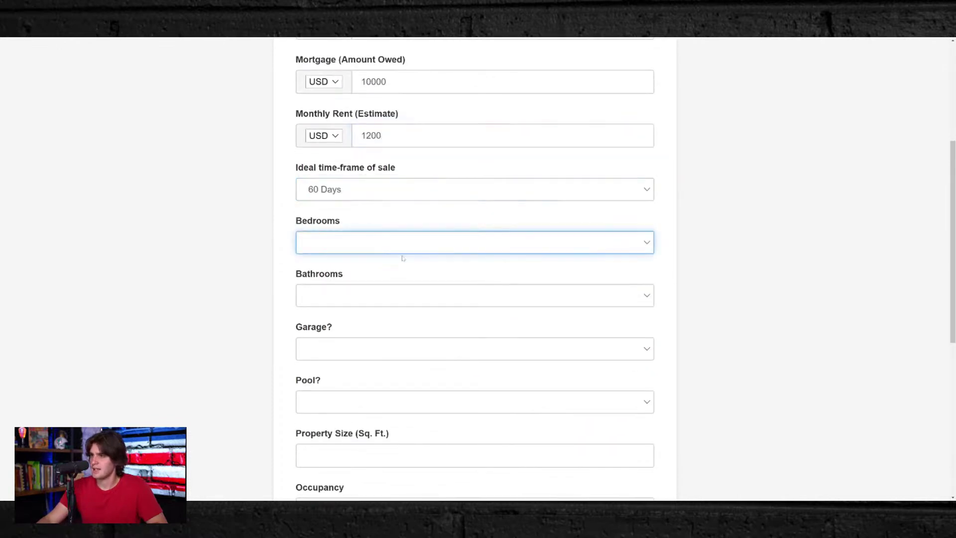
pyautogui.press('2')
pyautogui.press('Tab')
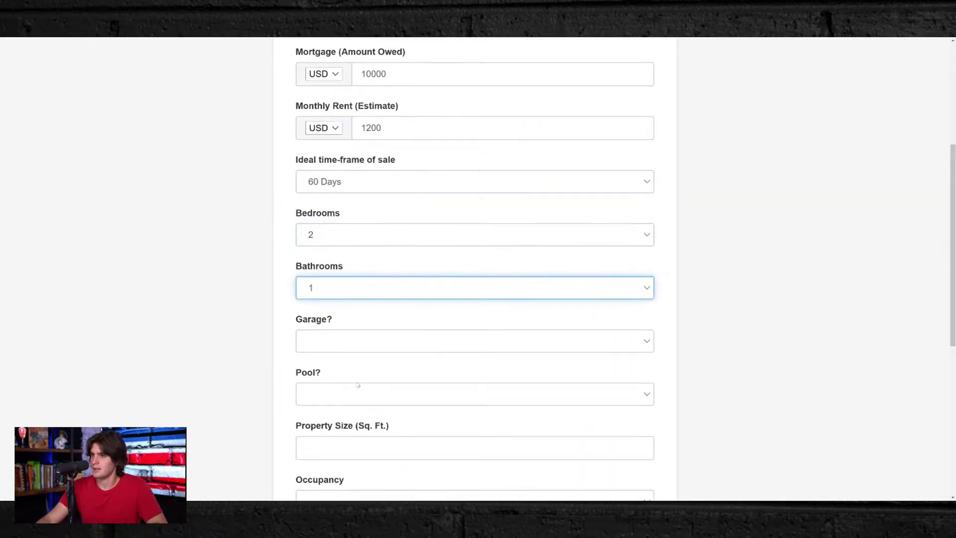
pyautogui.scroll(-3, 356, 298)
pyautogui.press('Tab')
pyautogui.press('y')
pyautogui.press('Tab')
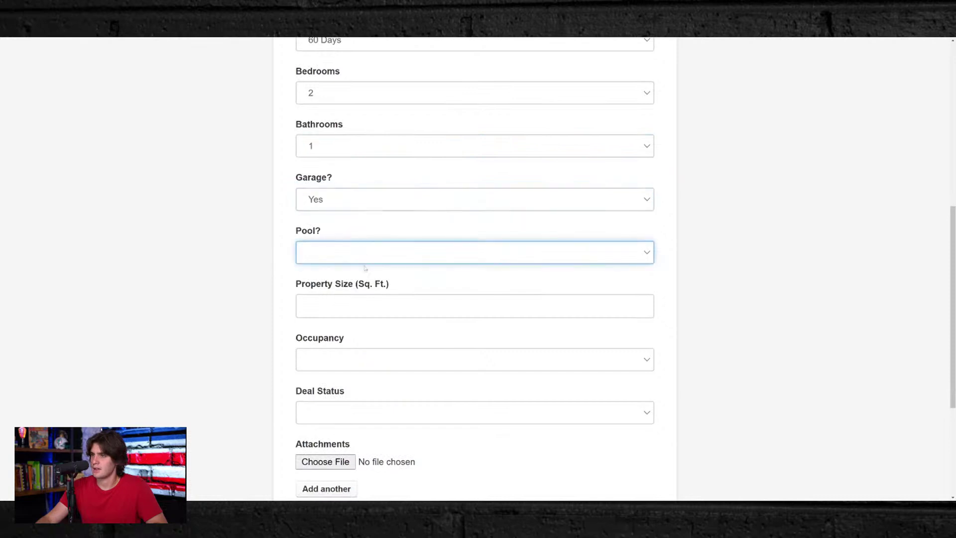
pyautogui.press('n')
pyautogui.press('Tab')
pyautogui.write('1000')
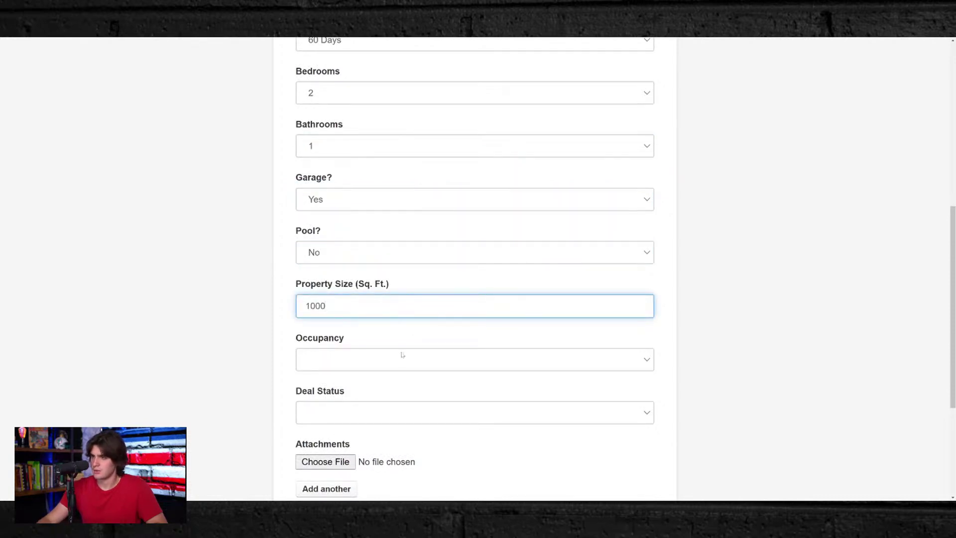
pyautogui.click(376, 377)
# - Set Occupancy to Occupied by Owner and Deal Status to Appointment Set, then Under Contract
pyautogui.press('Tab')
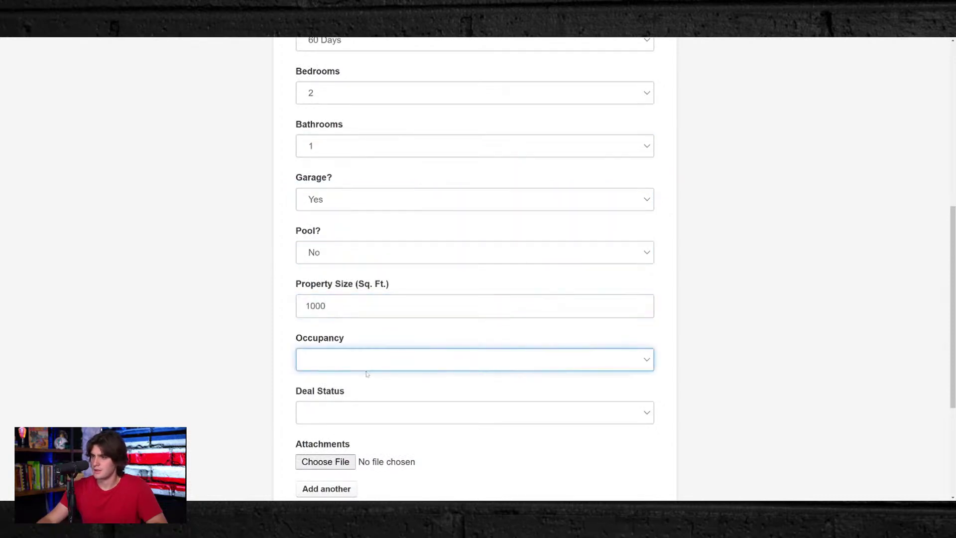
pyautogui.press('o')
pyautogui.scroll(-3, 367, 373)
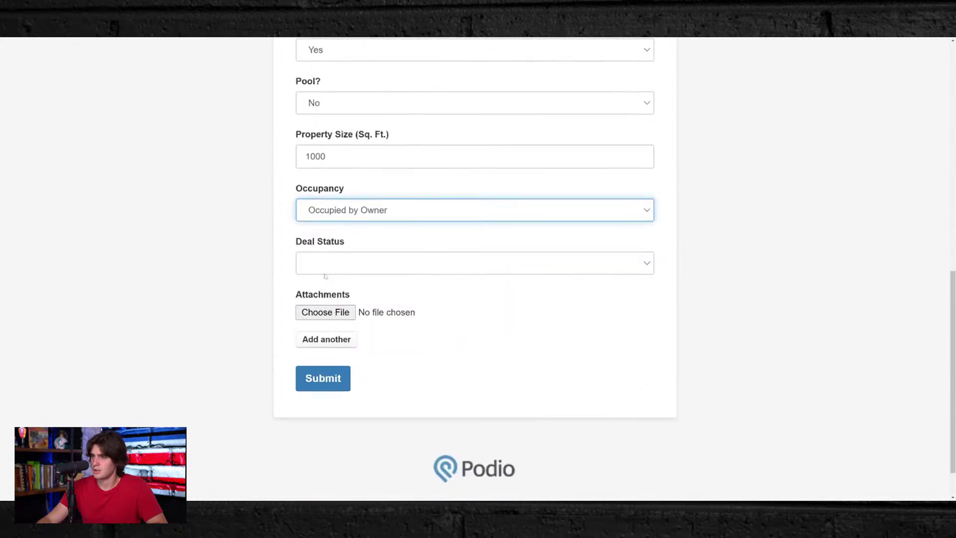
pyautogui.press('Tab')
pyautogui.press('a')
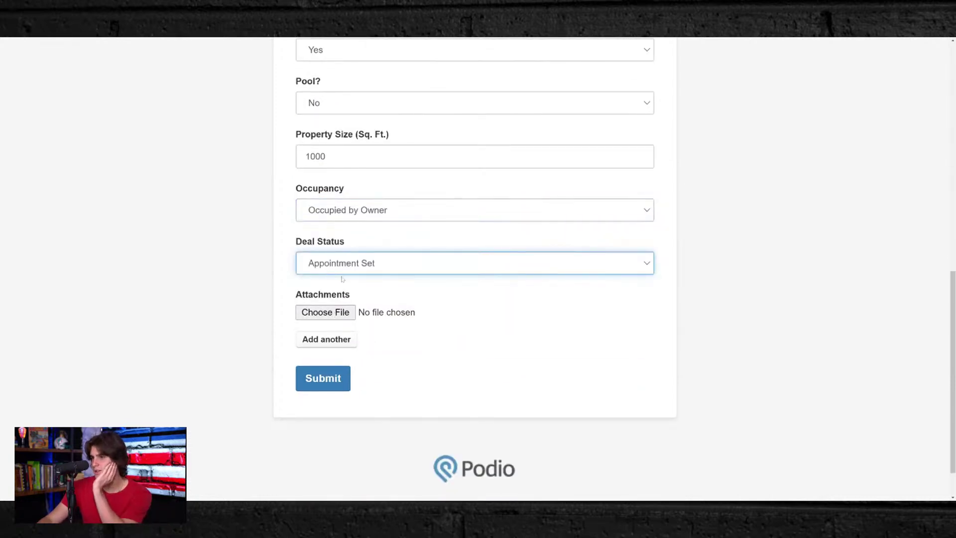
pyautogui.press('u')
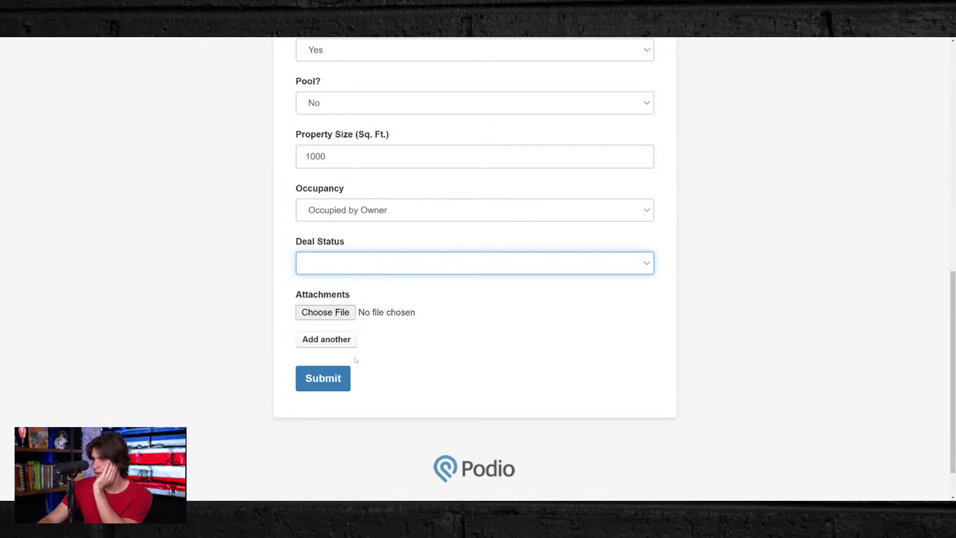
# - Submit the test lead and switch the JV LEADS view to Table layout
pyautogui.click(341, 380)
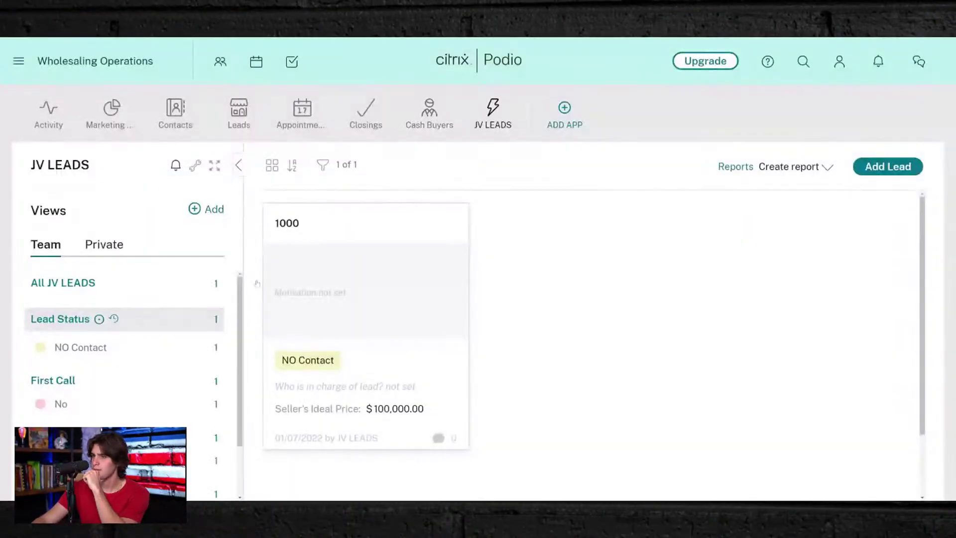
pyautogui.click(272, 165)
pyautogui.click(299, 227)
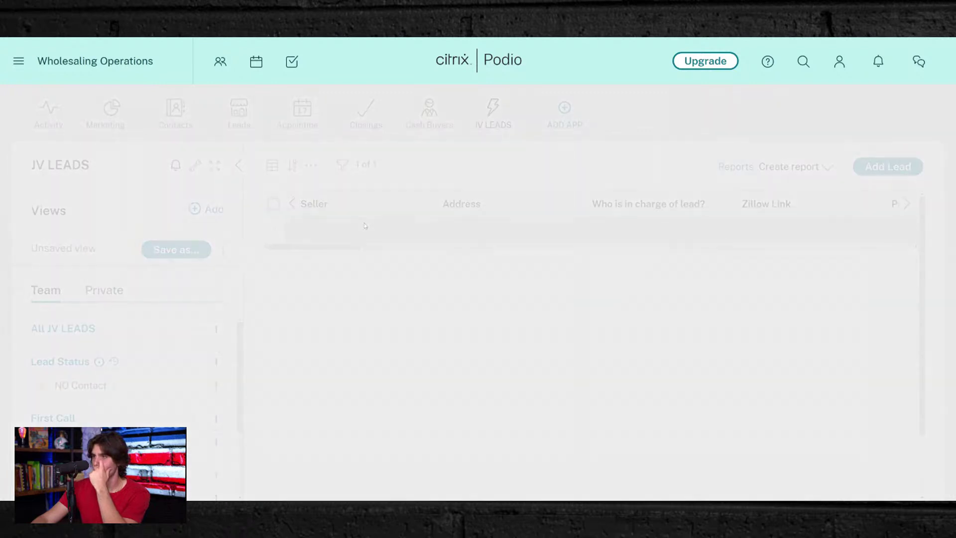
# - Open the new NO Contact lead, review its details, and close it
pyautogui.click(365, 226)
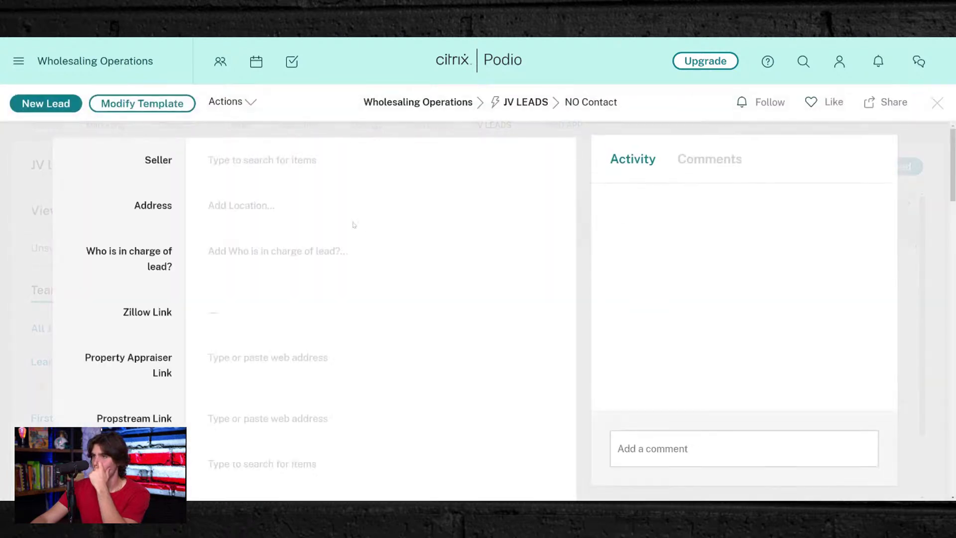
pyautogui.scroll(-10, 260, 239)
pyautogui.scroll(-15, 283, 304)
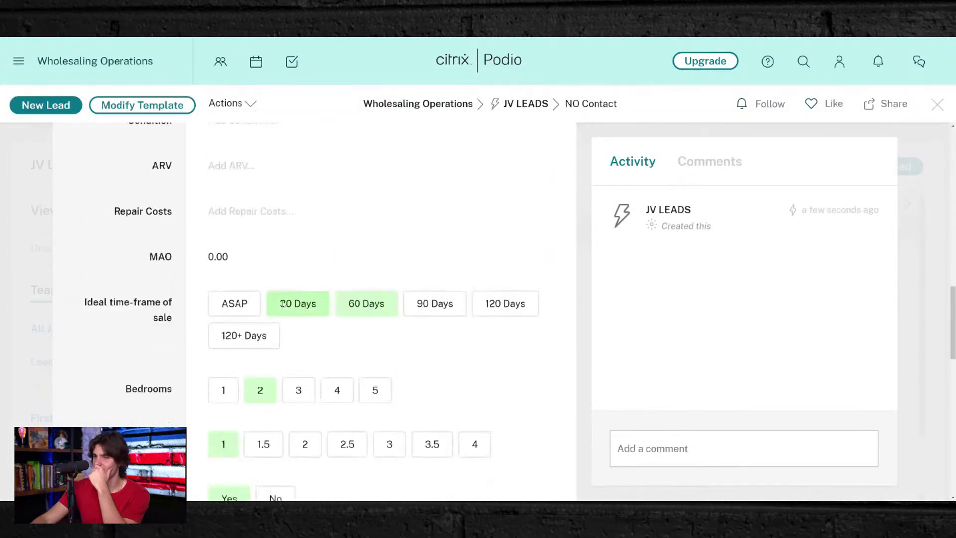
pyautogui.scroll(-3, 284, 302)
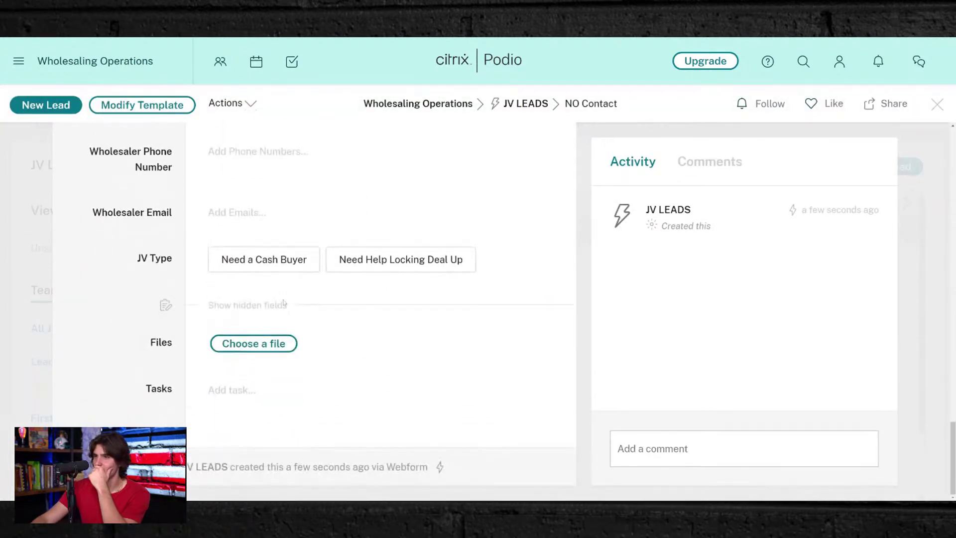
pyautogui.scroll(2, 299, 149)
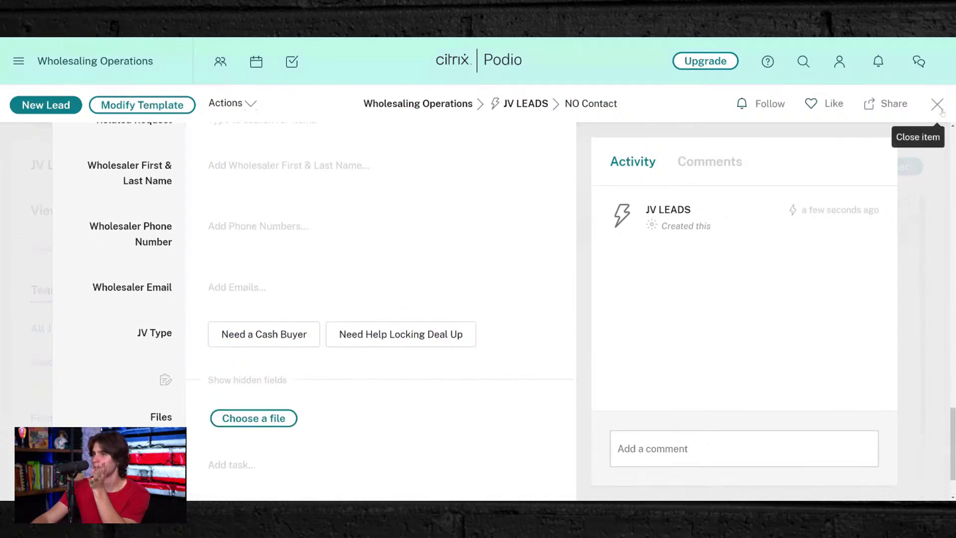
pyautogui.click(939, 110)
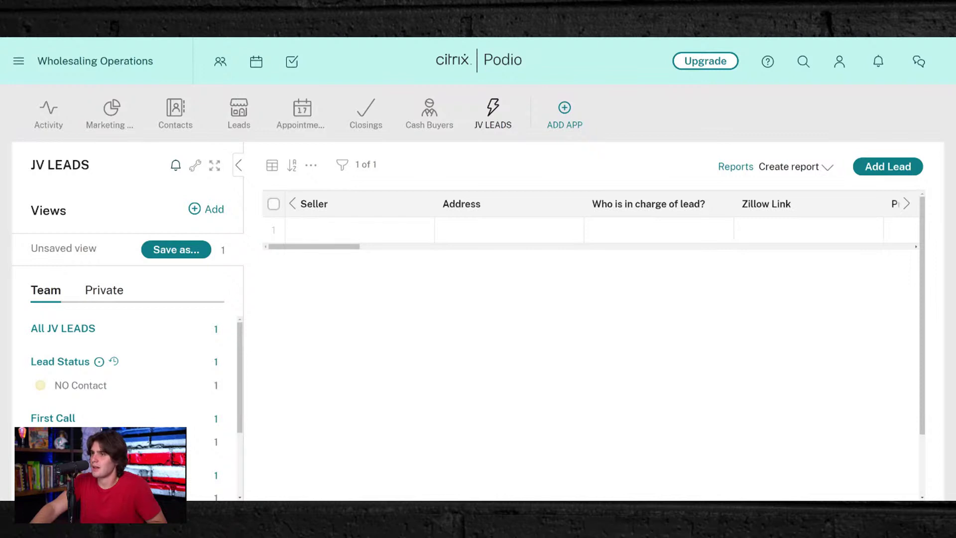
# - Enable Wholesaler First & Last Name, Phone Number and Email in the JV LEADS webform
pyautogui.click(195, 165)
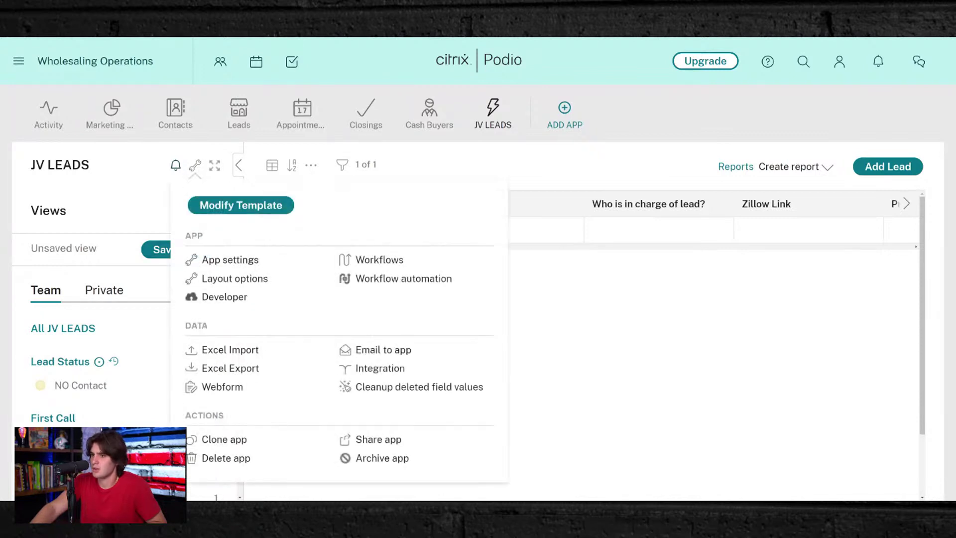
pyautogui.click(218, 391)
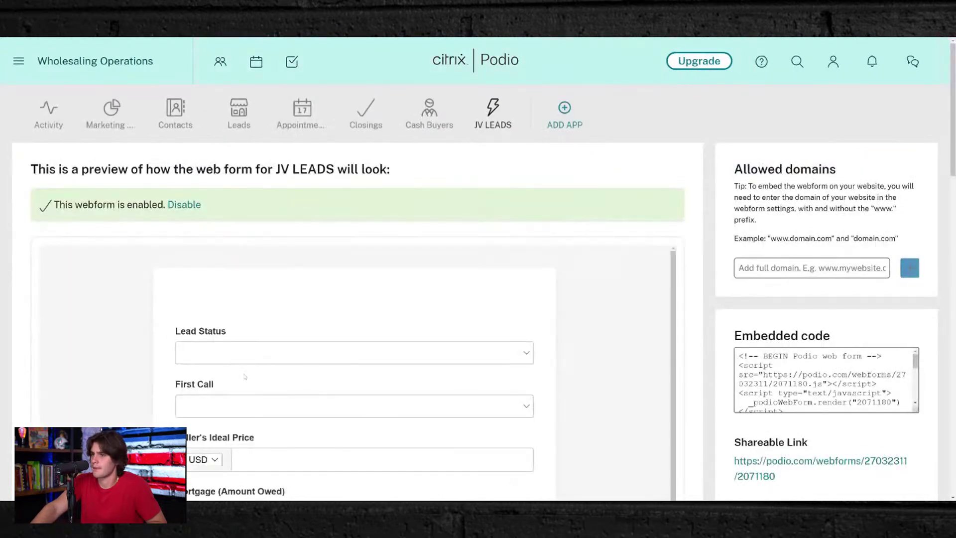
pyautogui.scroll(-15, 244, 377)
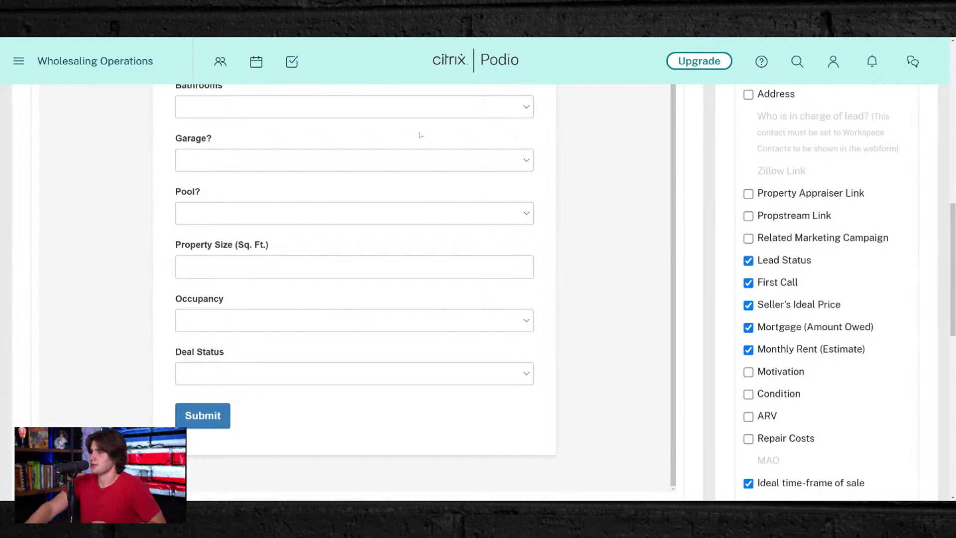
pyautogui.scroll(-9, 809, 465)
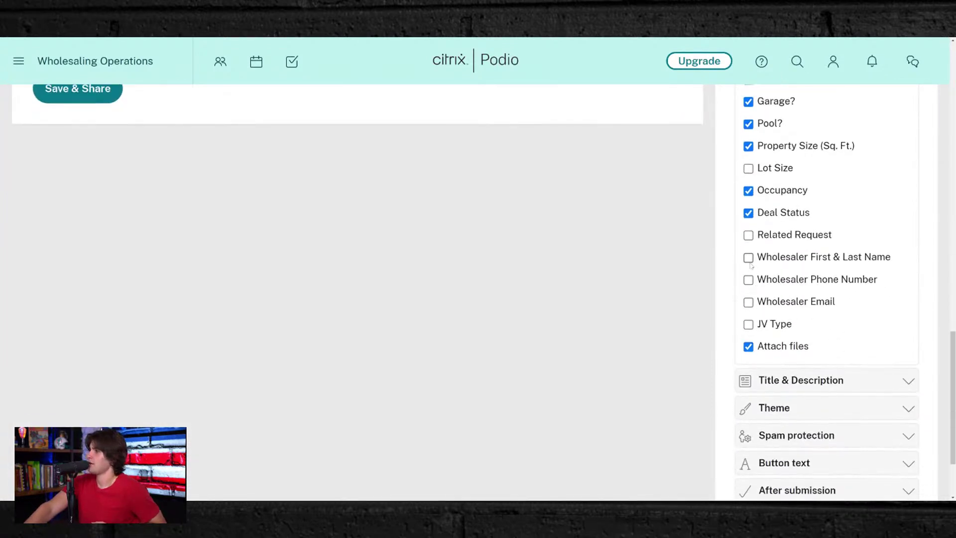
pyautogui.click(749, 257)
pyautogui.click(748, 280)
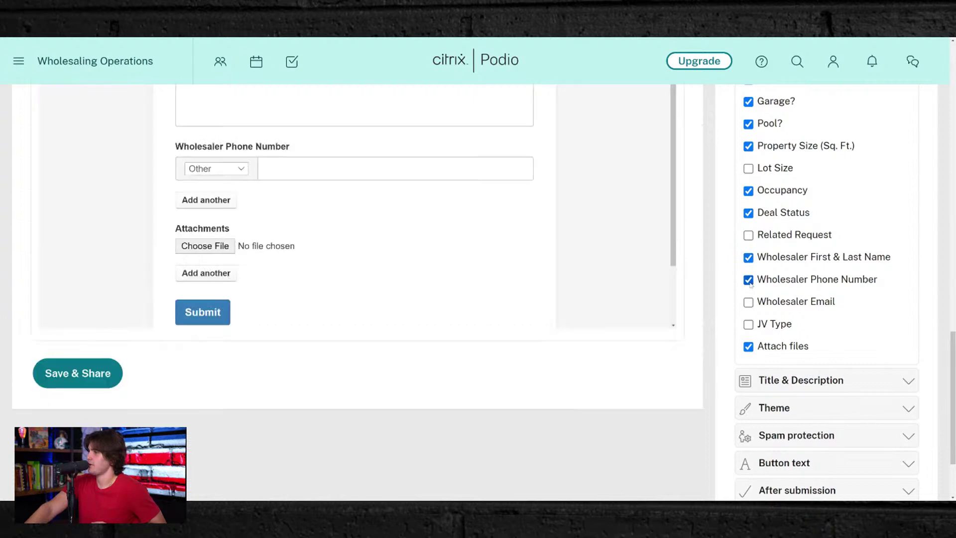
pyautogui.click(749, 302)
# - Enable the ARV and Motivation fields in the webform
pyautogui.scroll(5, 749, 327)
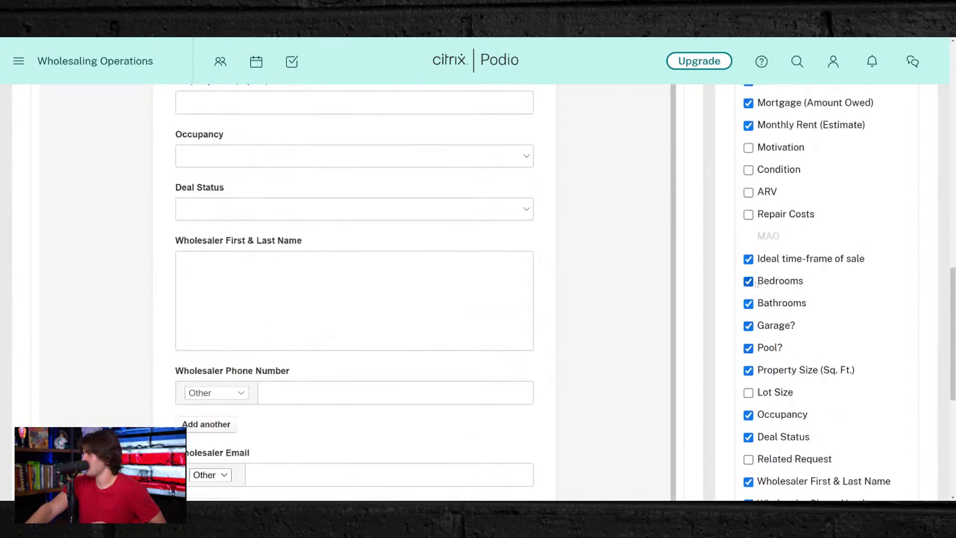
pyautogui.scroll(2, 749, 268)
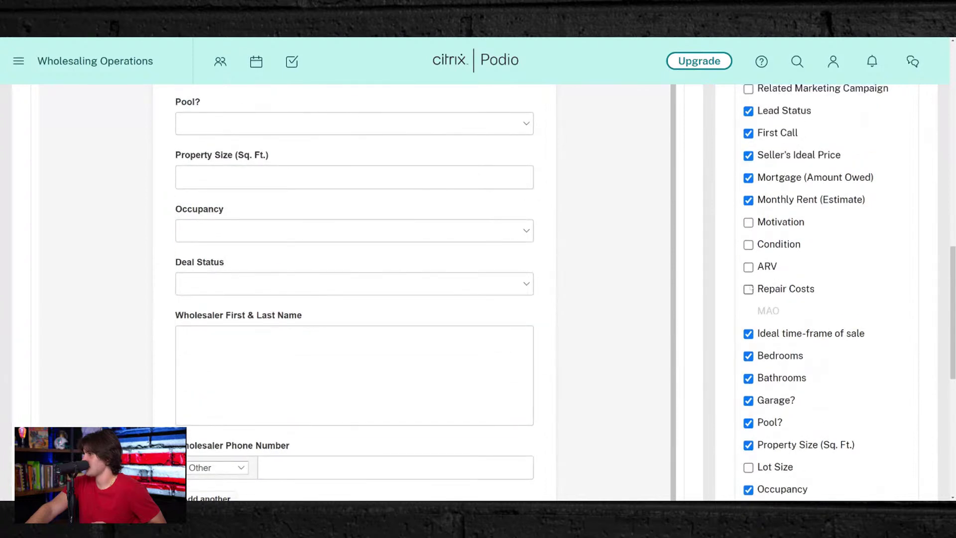
pyautogui.scroll(1, 748, 267)
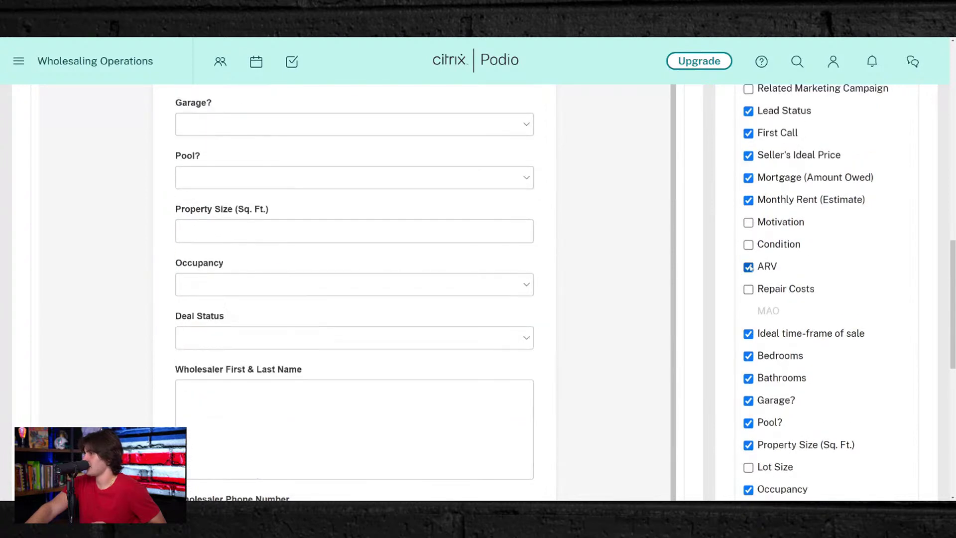
pyautogui.click(748, 222)
pyautogui.scroll(-10, 776, 348)
pyautogui.scroll(7, 780, 378)
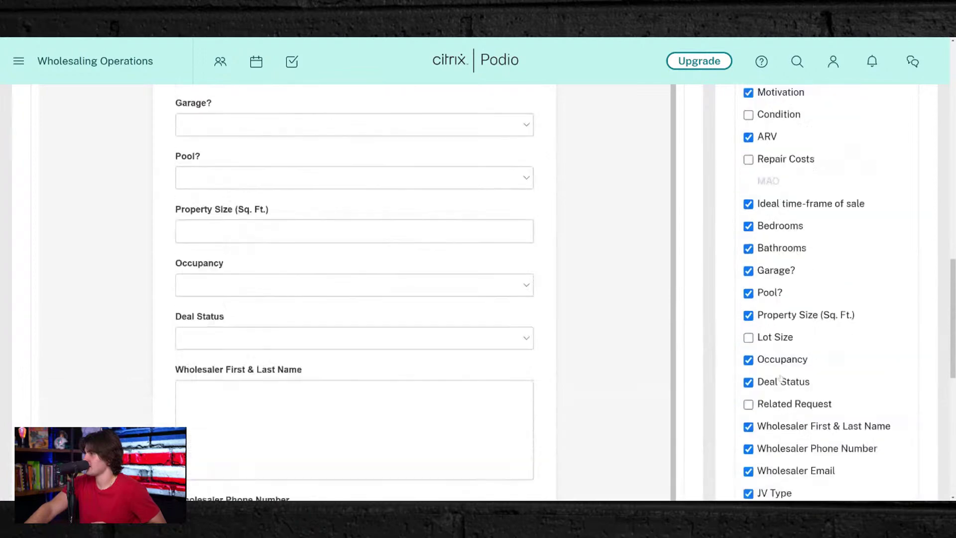
pyautogui.scroll(2, 779, 378)
pyautogui.click(748, 221)
pyautogui.scroll(-4, 486, 335)
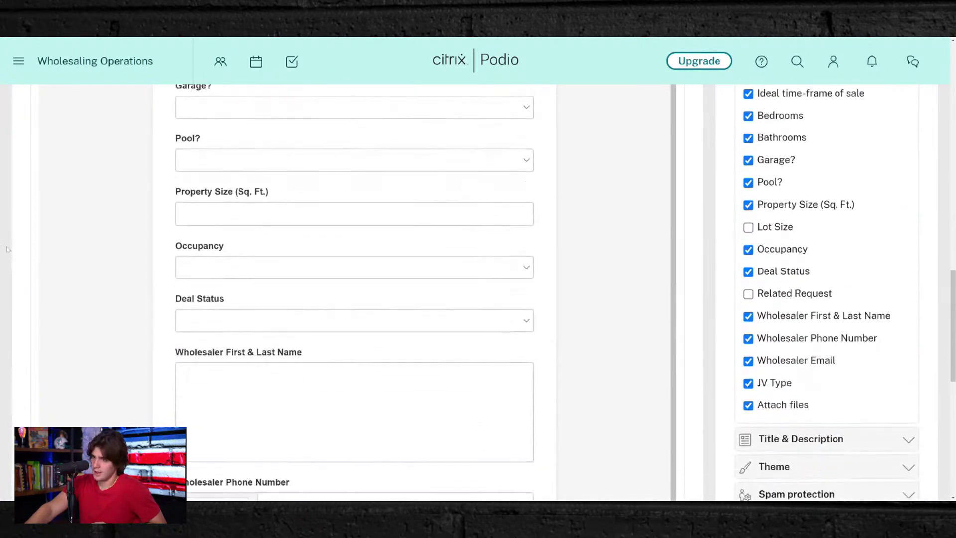
pyautogui.scroll(-9, 7, 249)
# - Save and share the webform, selecting its shareable link before closing
pyautogui.click(110, 398)
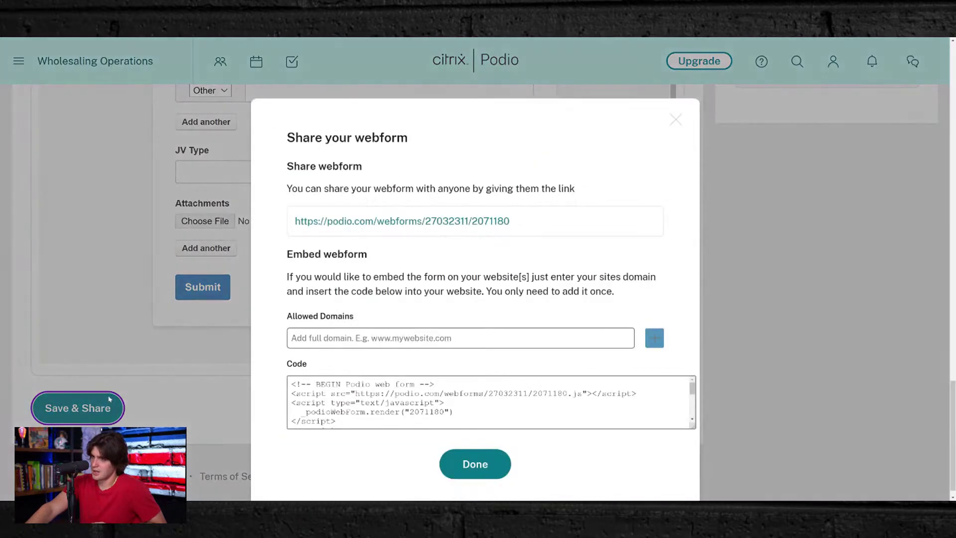
pyautogui.click(532, 220)
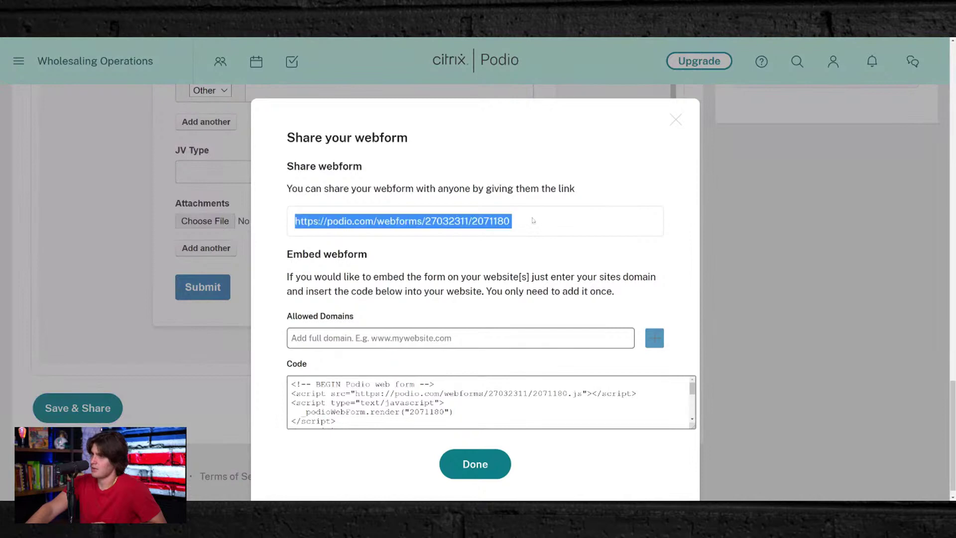
pyautogui.click(169, 182)
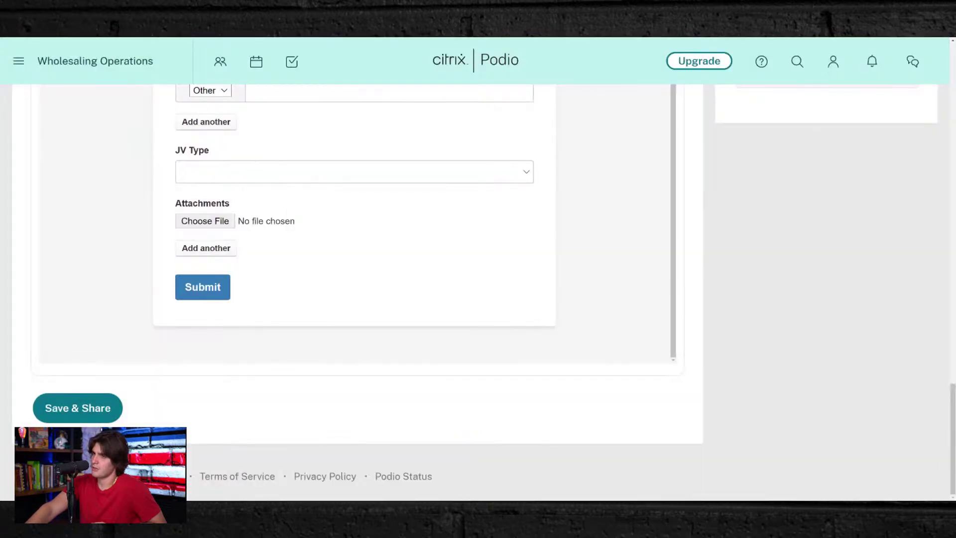